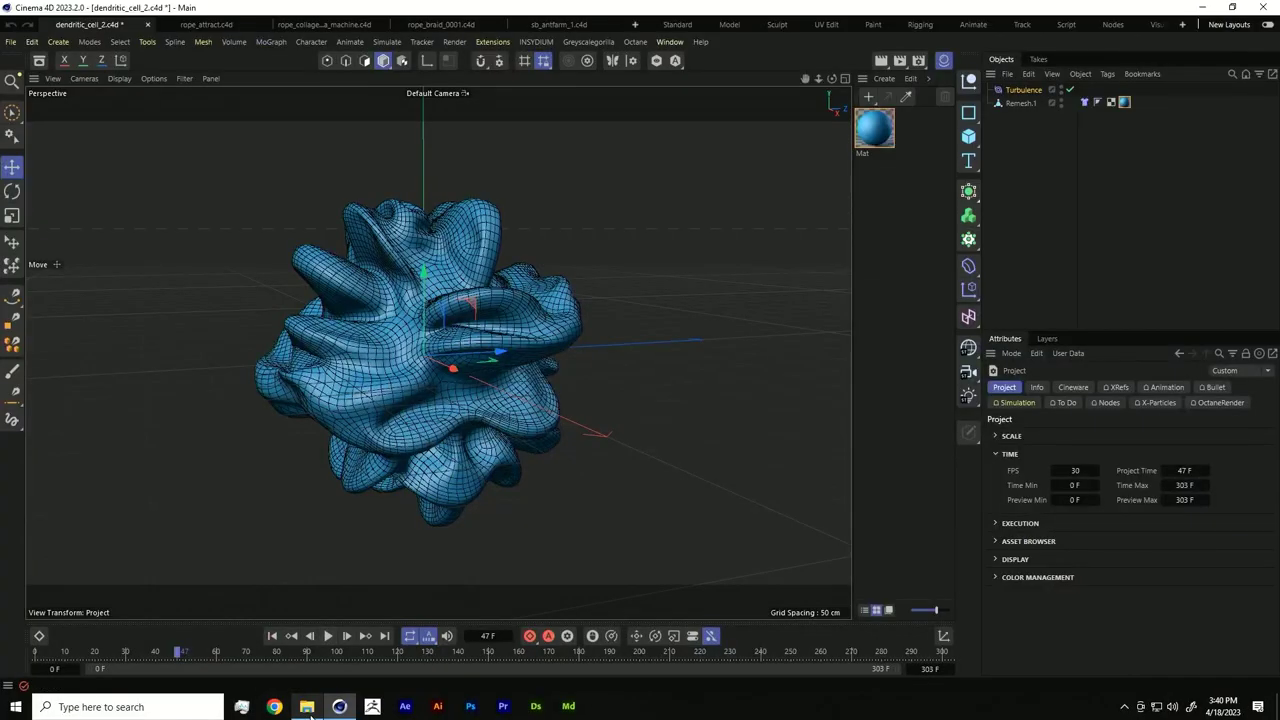
Step: Bring the presentation folder to the front and play the Vessel_demo_2022 video
click(308, 707)
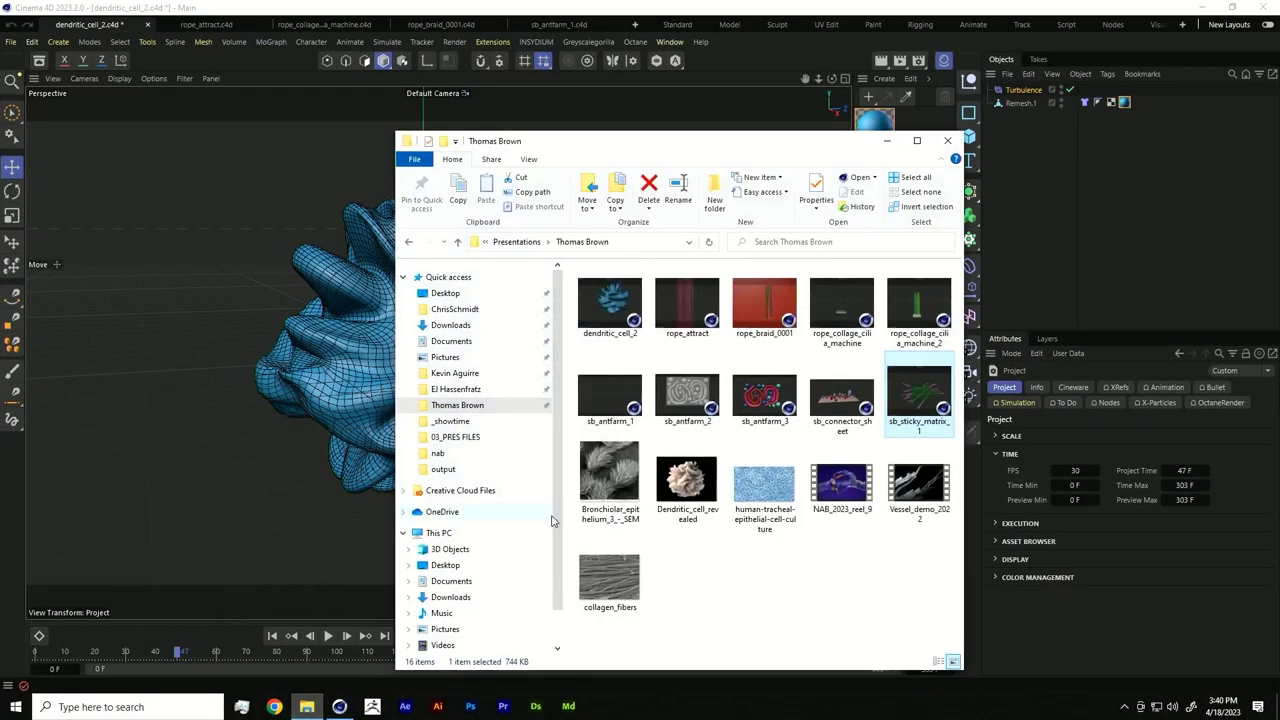
click(714, 106)
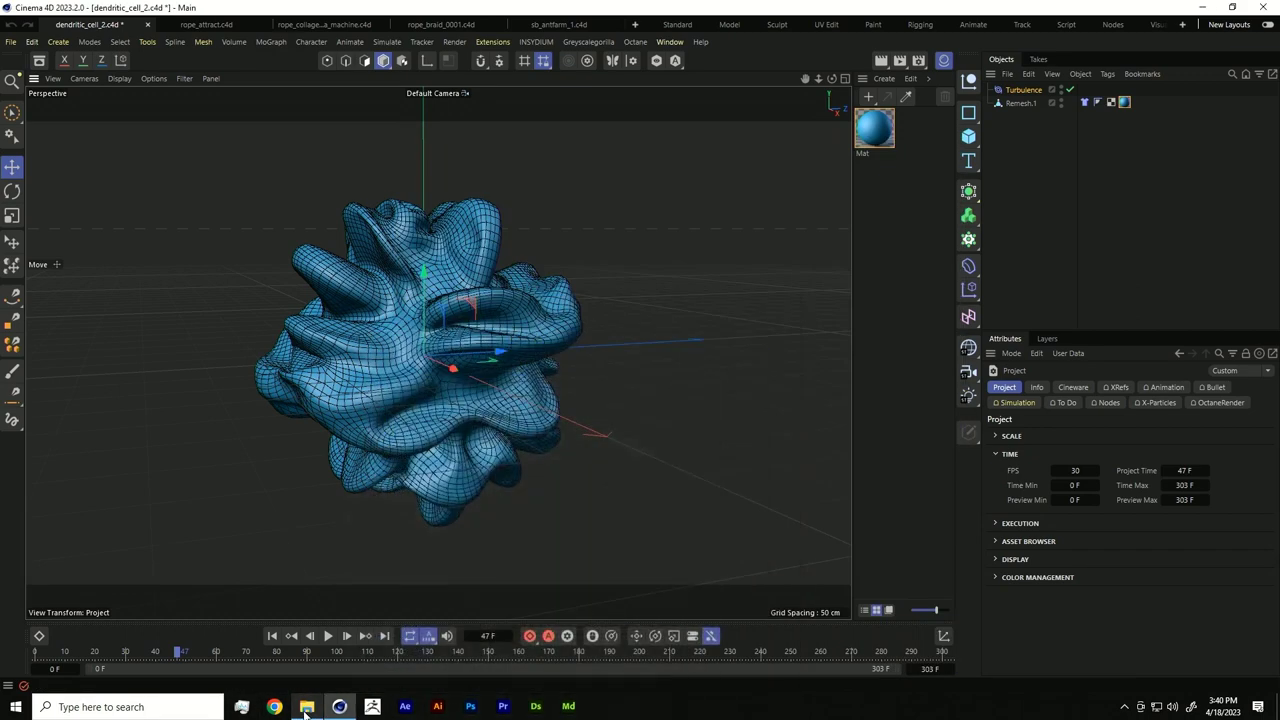
click(306, 707)
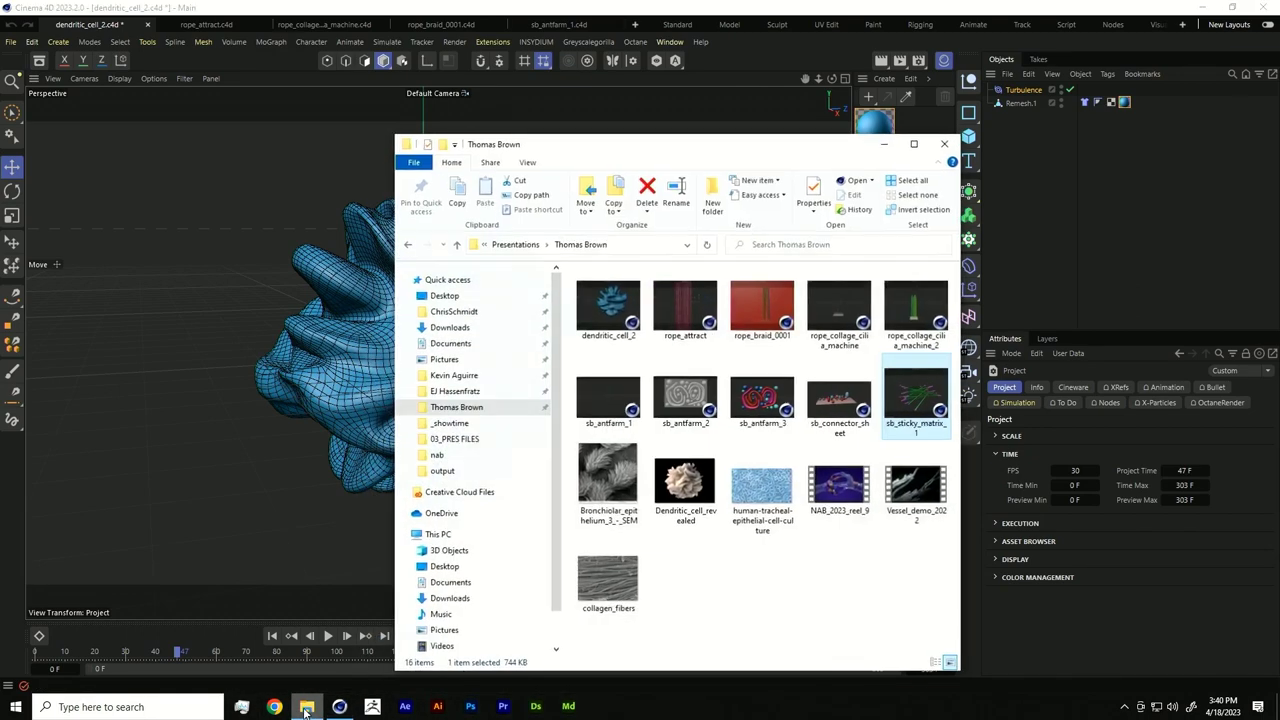
double_click(913, 485)
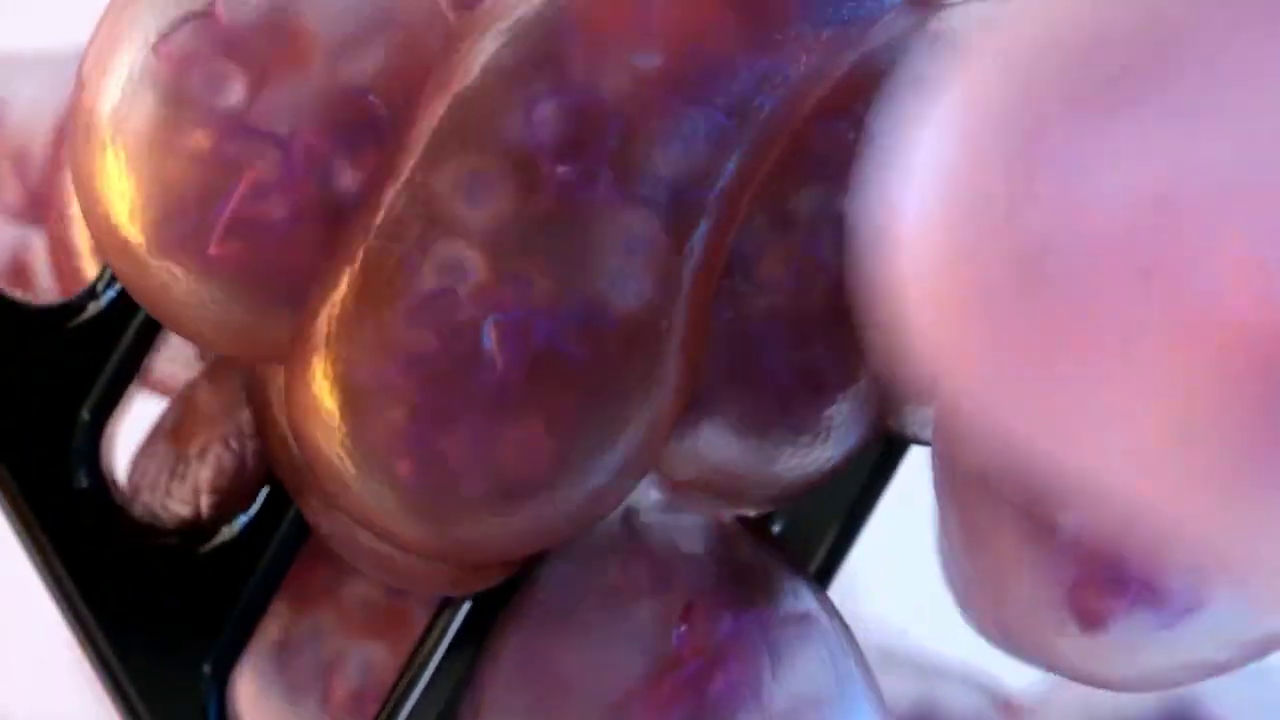
Step: Exit full-screen playback once the reel reaches the Vessel Studios closing card
mouse_move(68, 6)
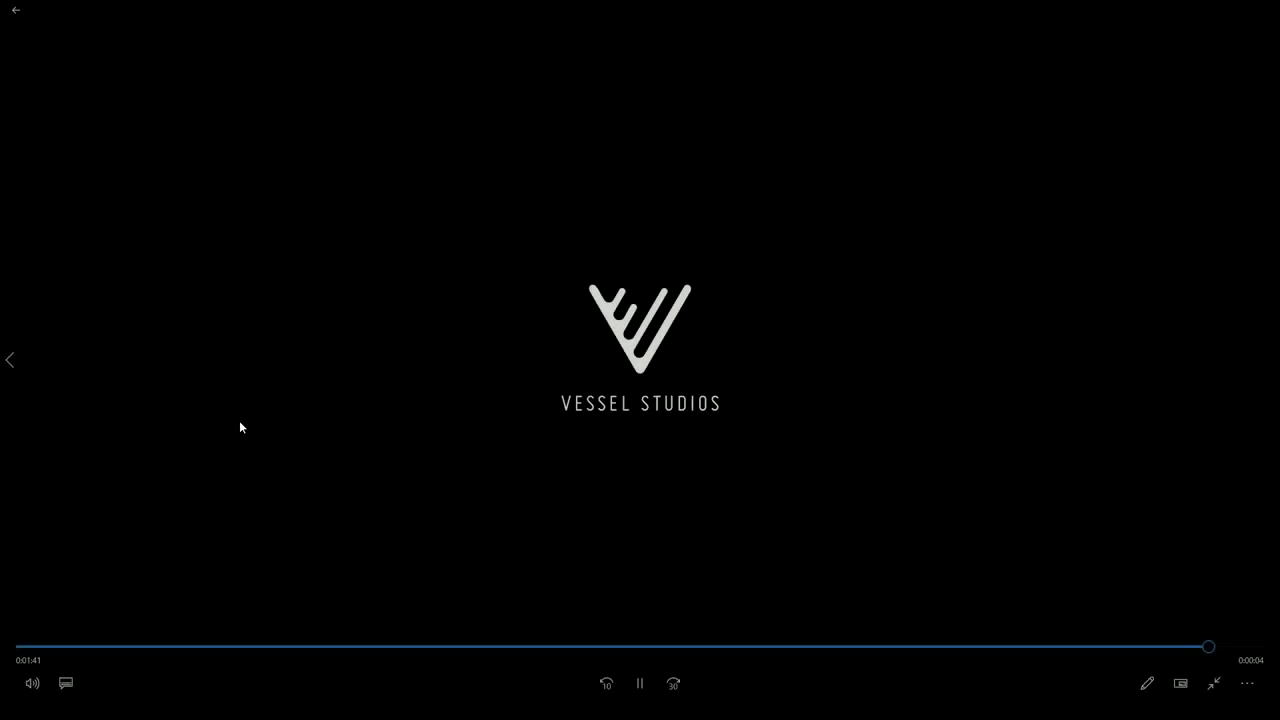
click(1210, 689)
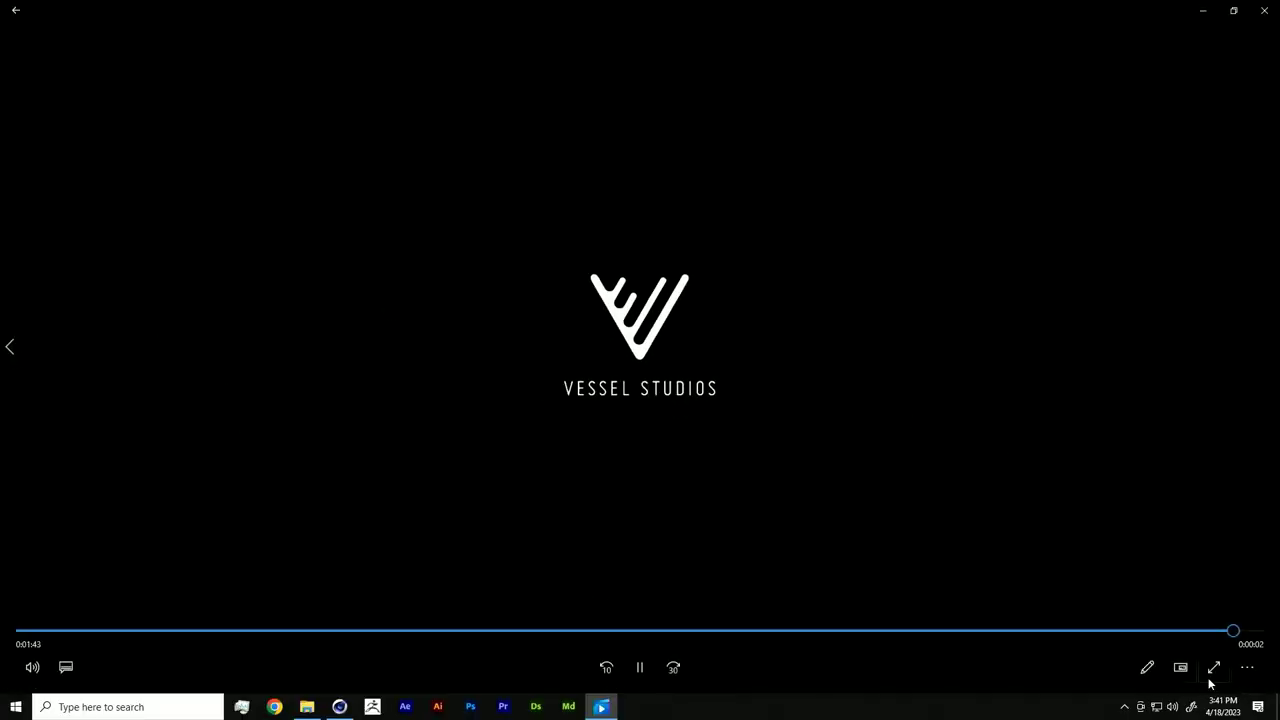
Step: Close the video player, shift the folder window up-left, and close the Dendritic_cell_revealed photo
click(1265, 11)
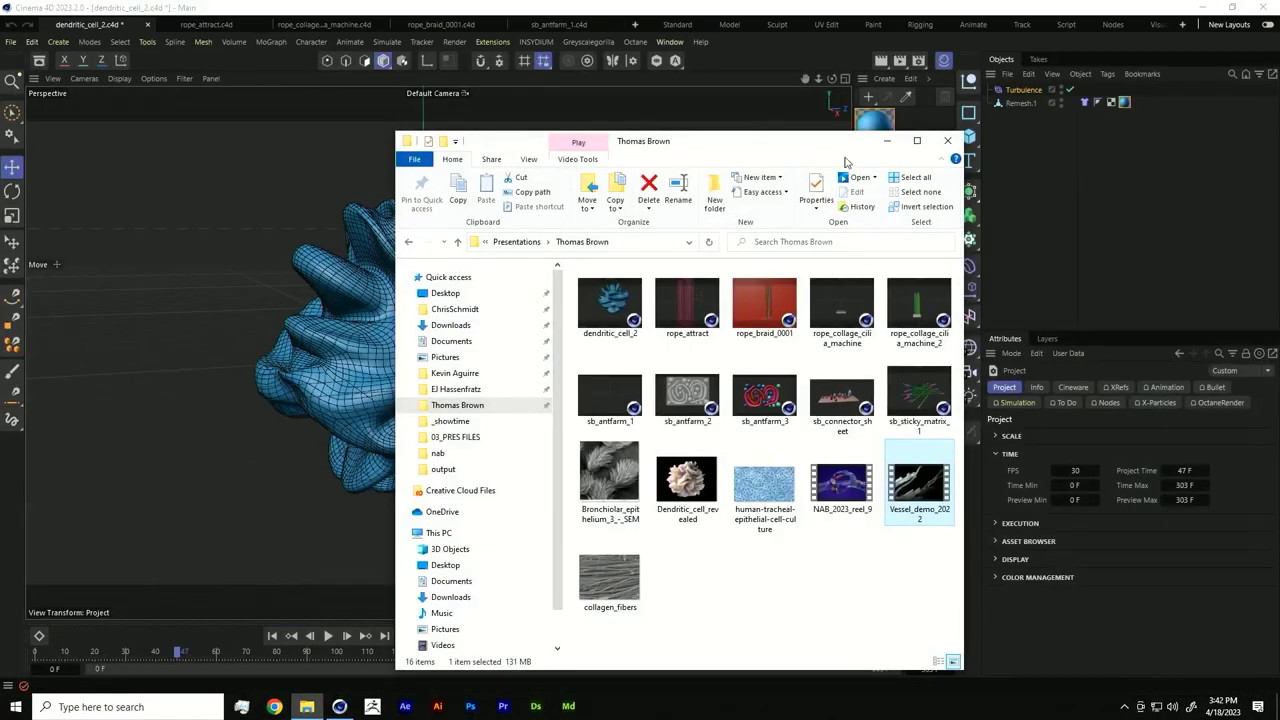
drag(718, 136, 595, 108)
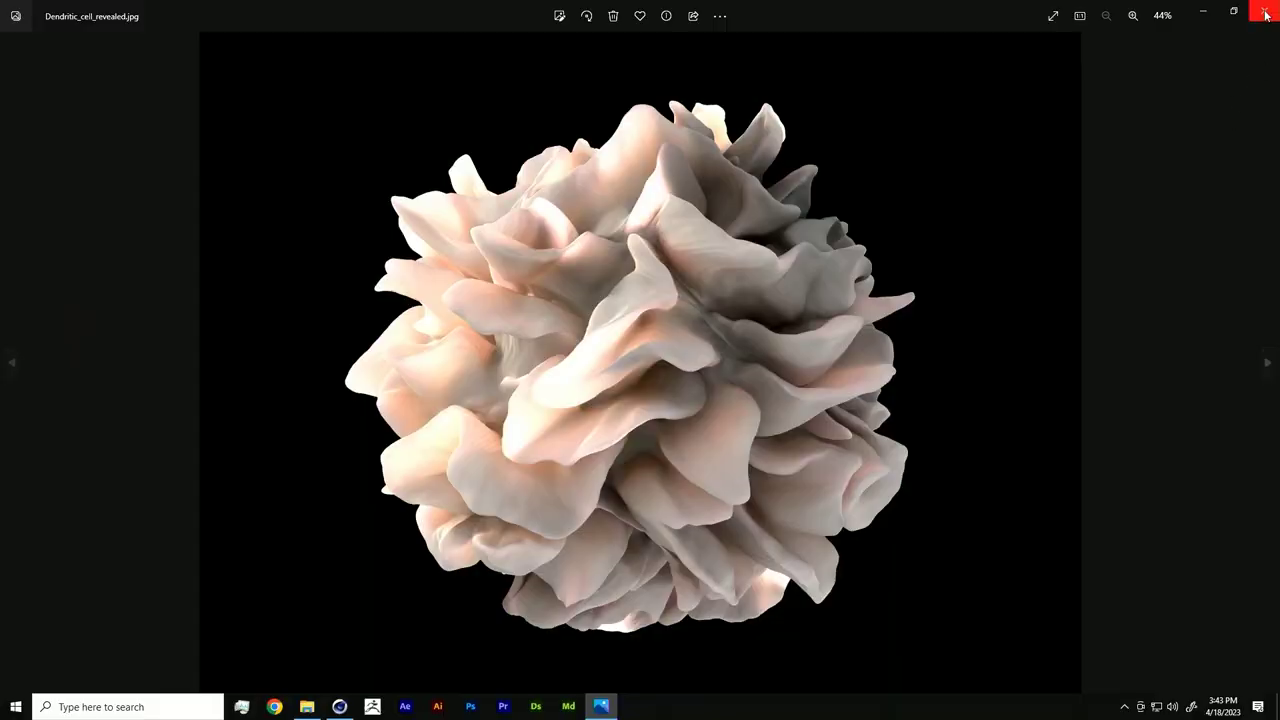
click(1266, 14)
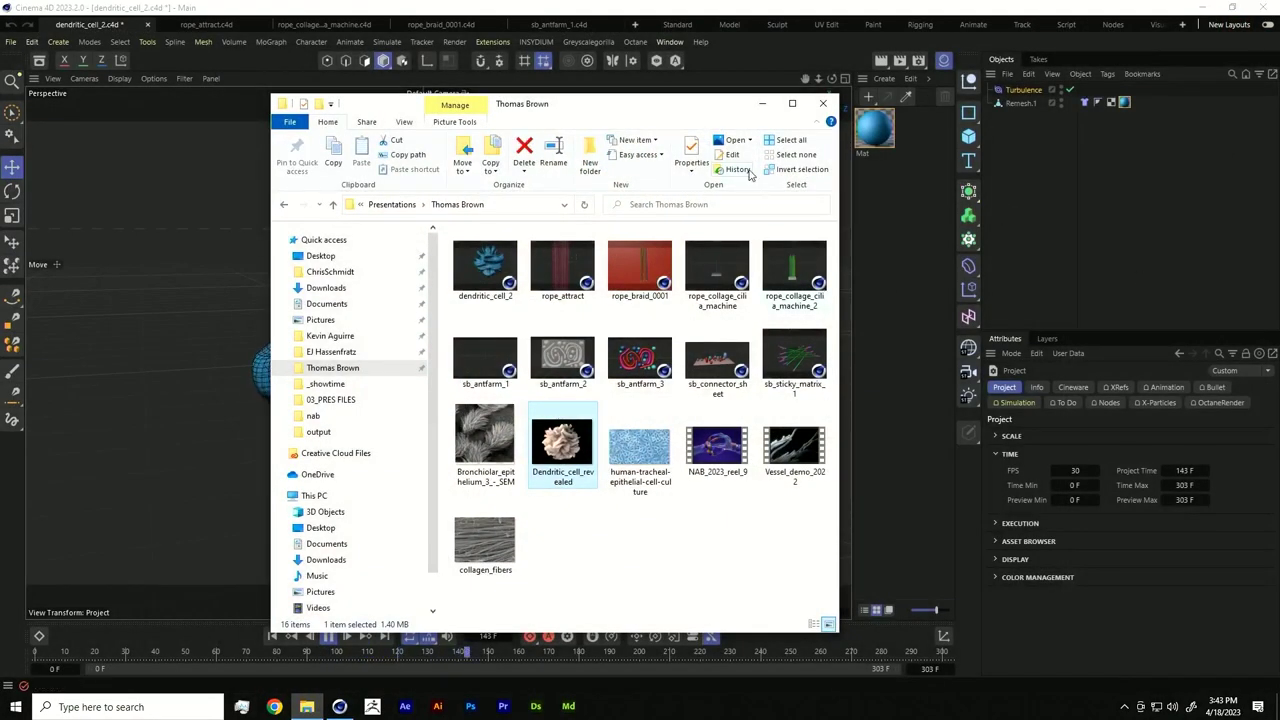
Step: Close the presentation folder and pause the dendritic_cell_2 mesh animation
click(822, 103)
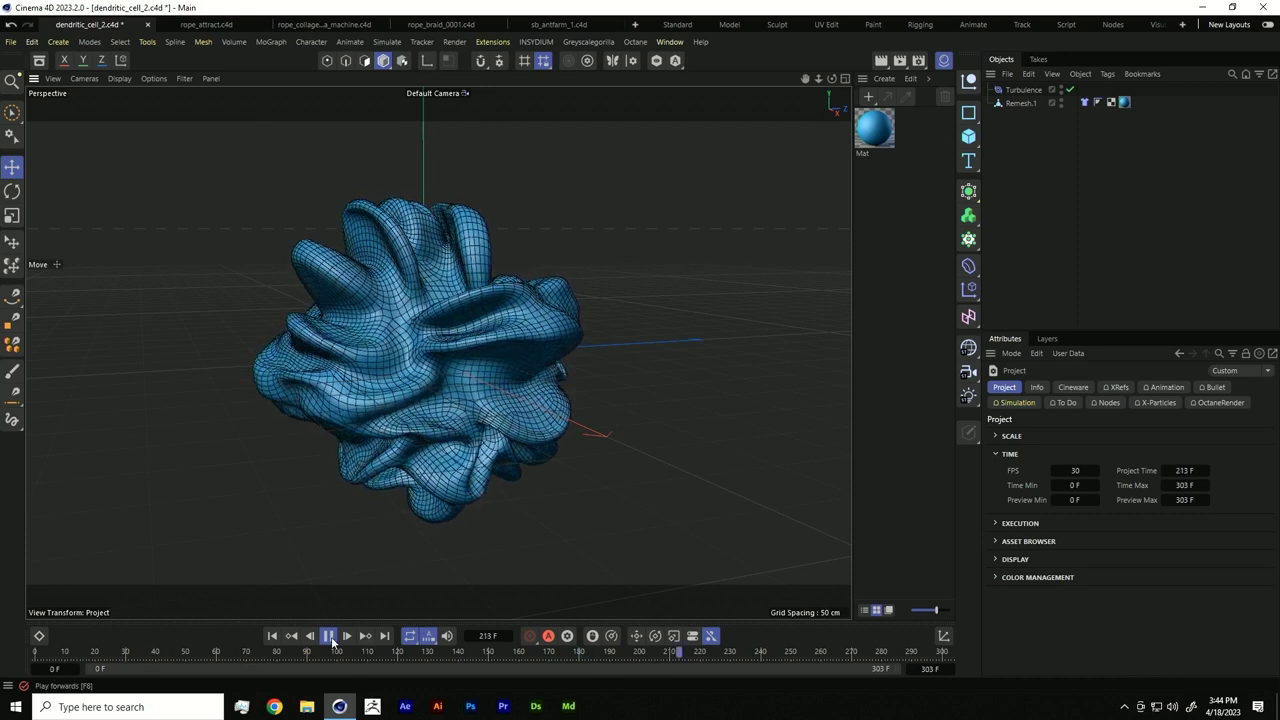
click(328, 636)
Step: Rewind to frame 0 and delete the Turbulence and Remesh.1 objects
click(272, 636)
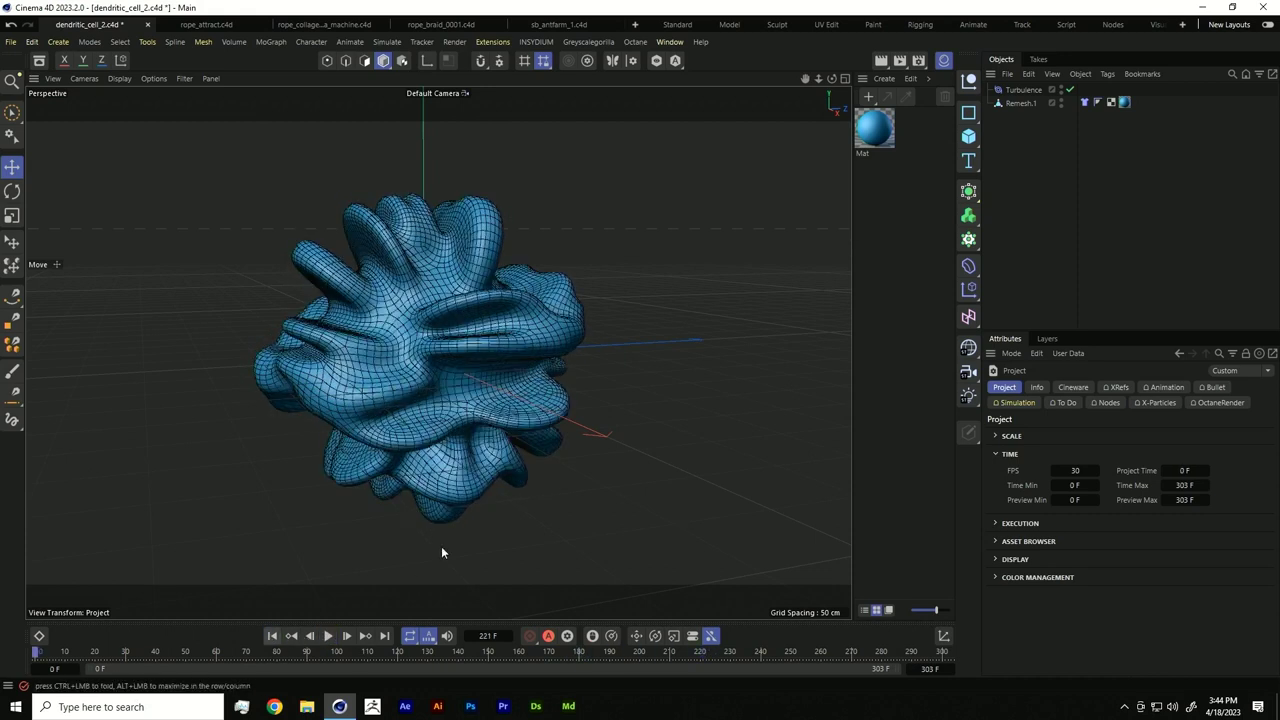
drag(1023, 132, 1008, 76)
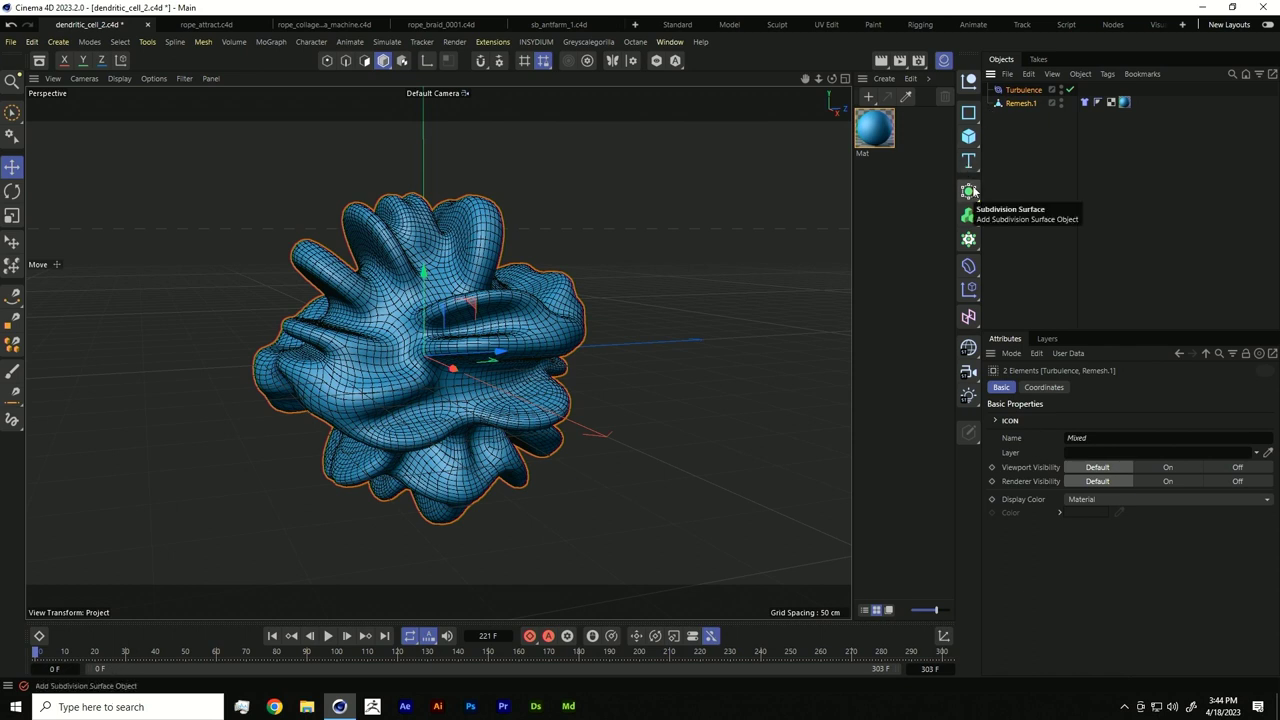
key(Delete)
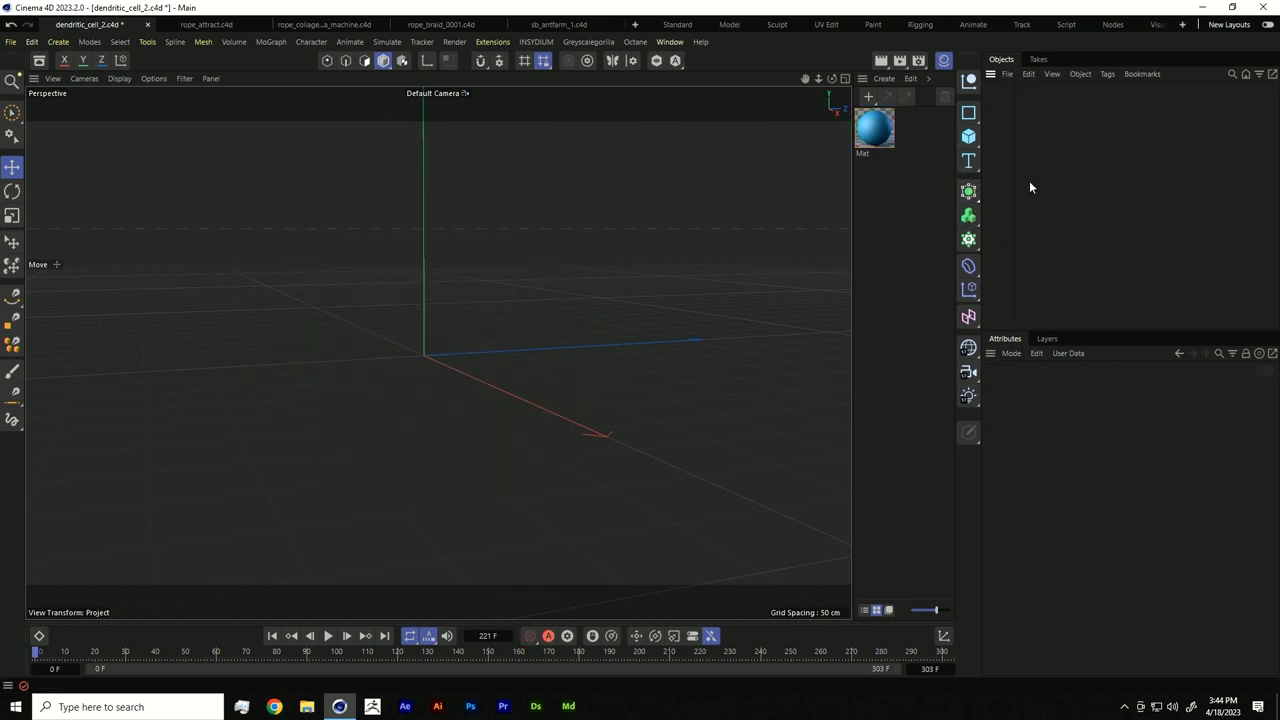
Step: Add a Sphere primitive and set its Type to Hexahedron
drag(968, 136, 1105, 208)
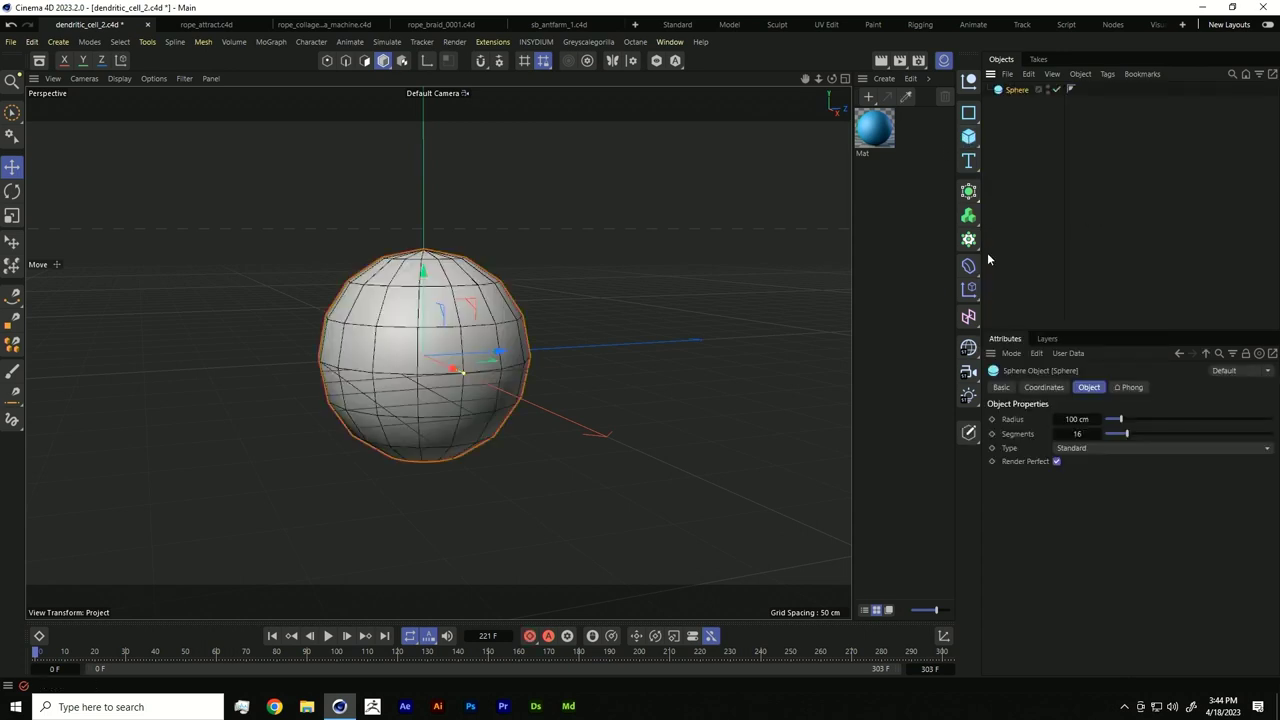
click(1077, 450)
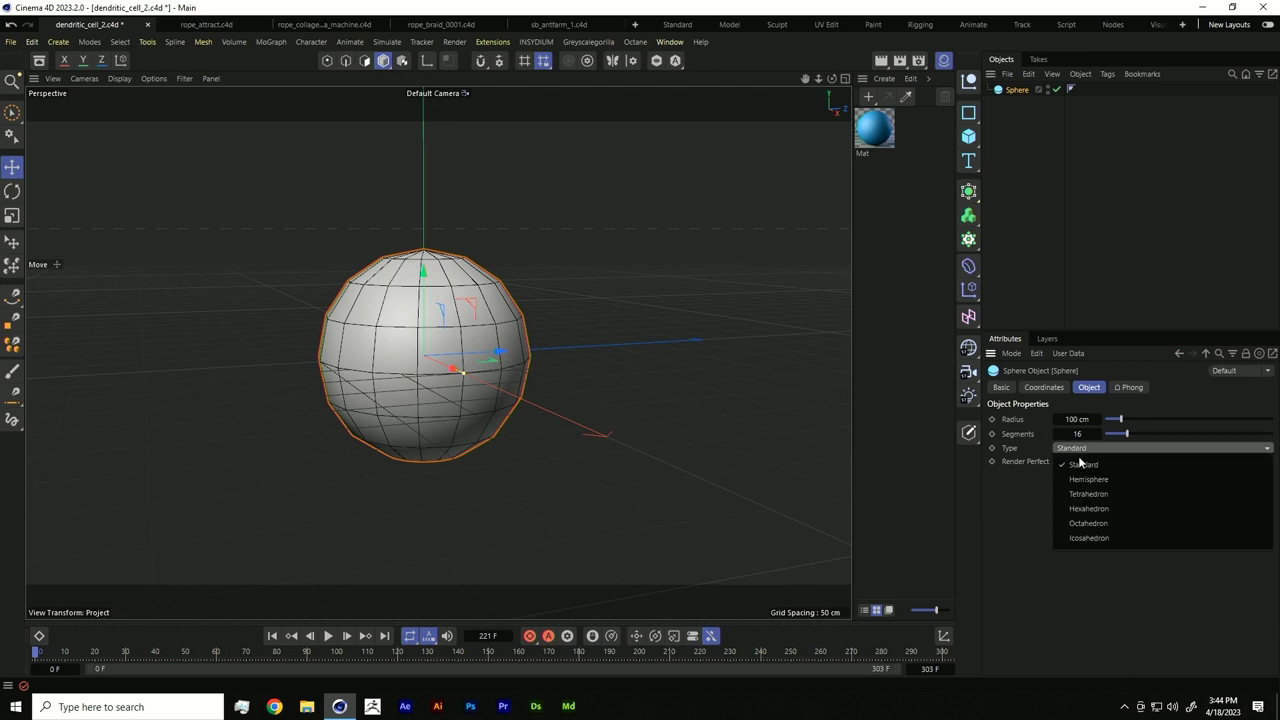
click(1090, 509)
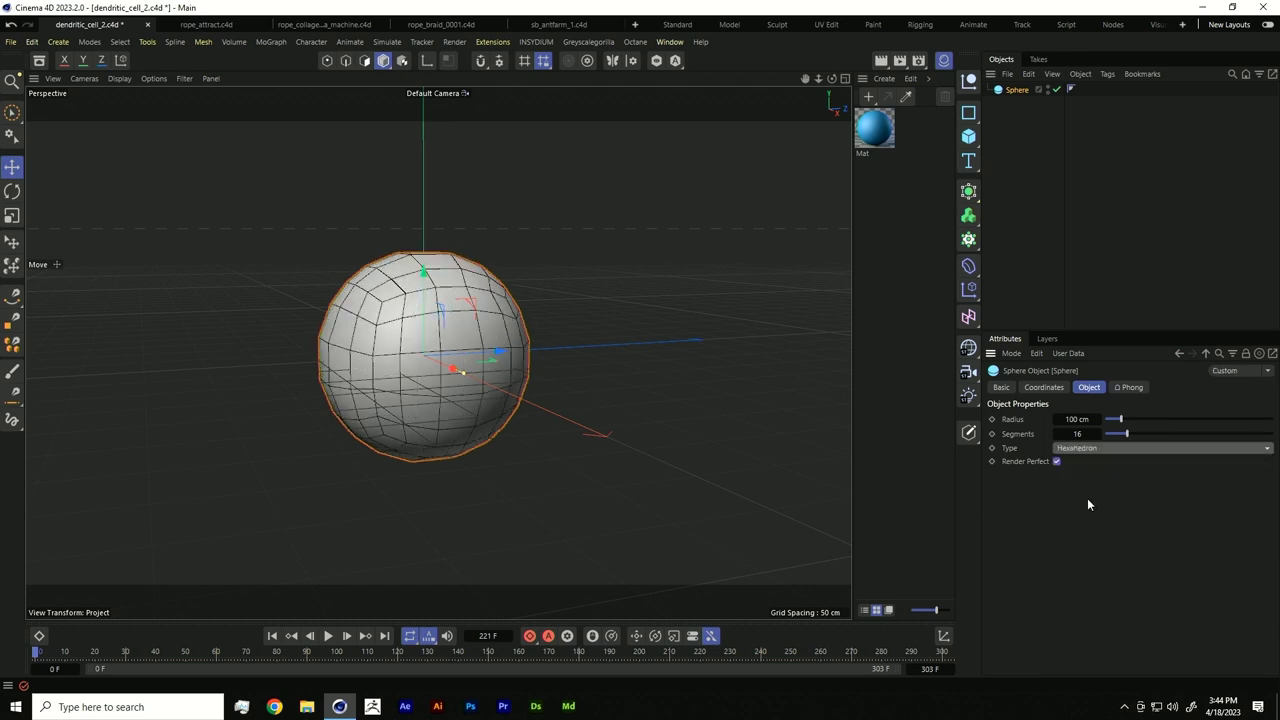
Step: Add a Cylinder primitive with 50 cm radius and 200 cm height
click(1008, 125)
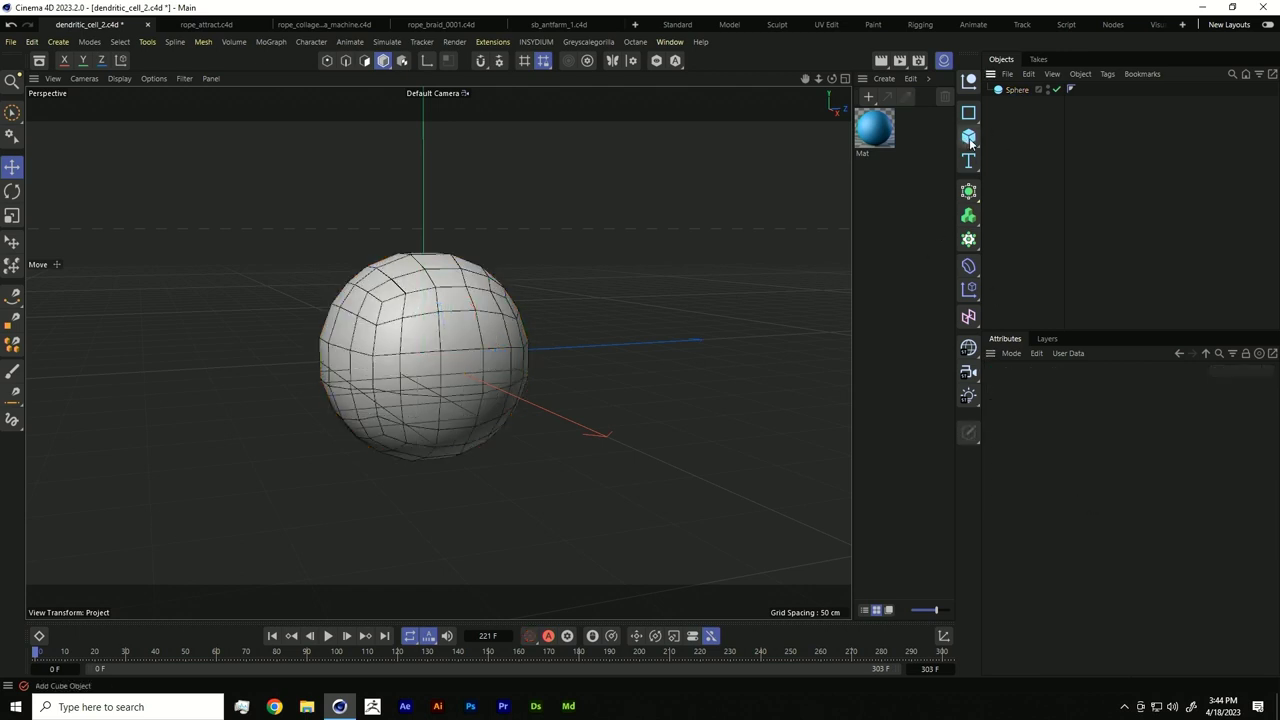
click(970, 138)
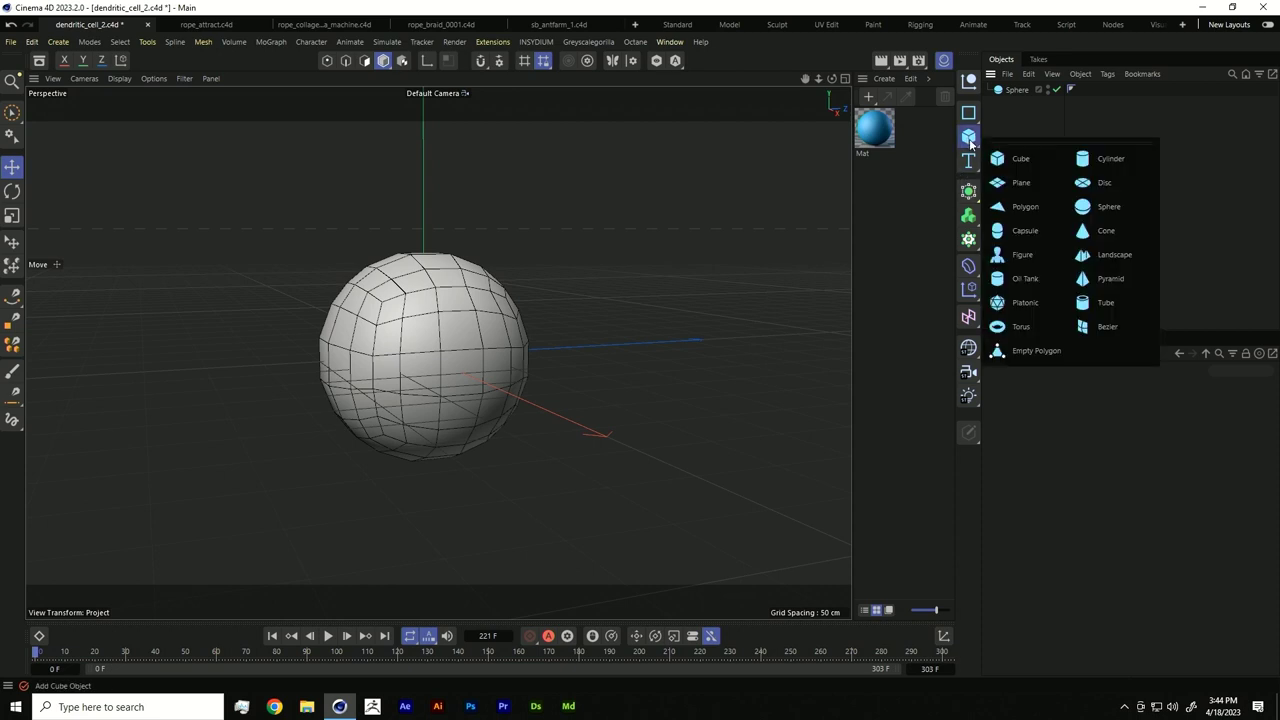
click(1112, 160)
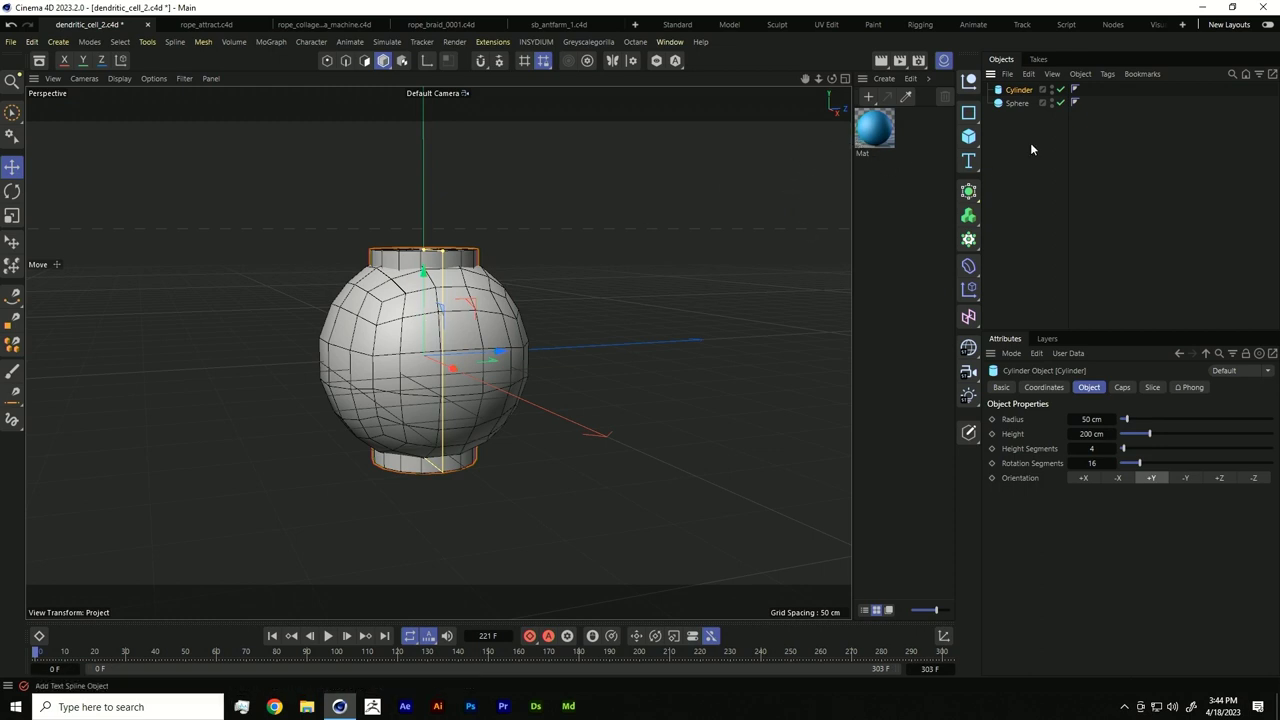
Step: Add a Cloner holding the cylinder and set its mode to Object
click(968, 215)
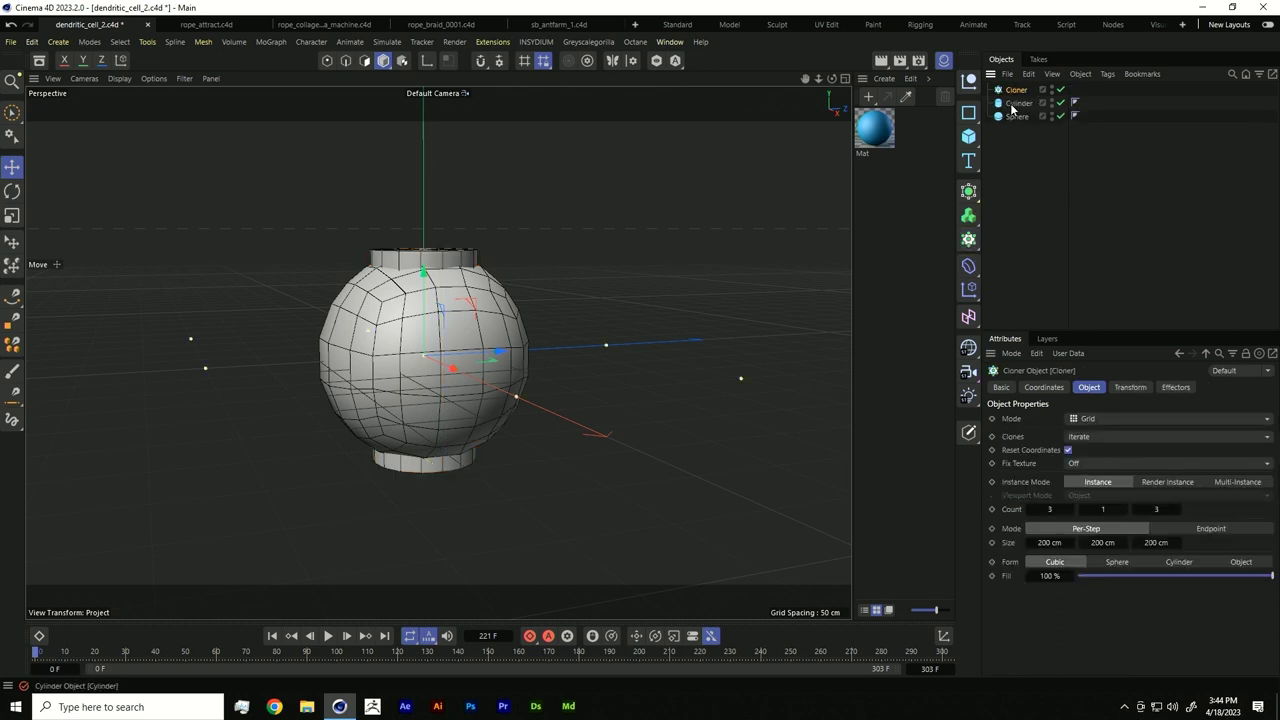
drag(1015, 90, 1018, 140)
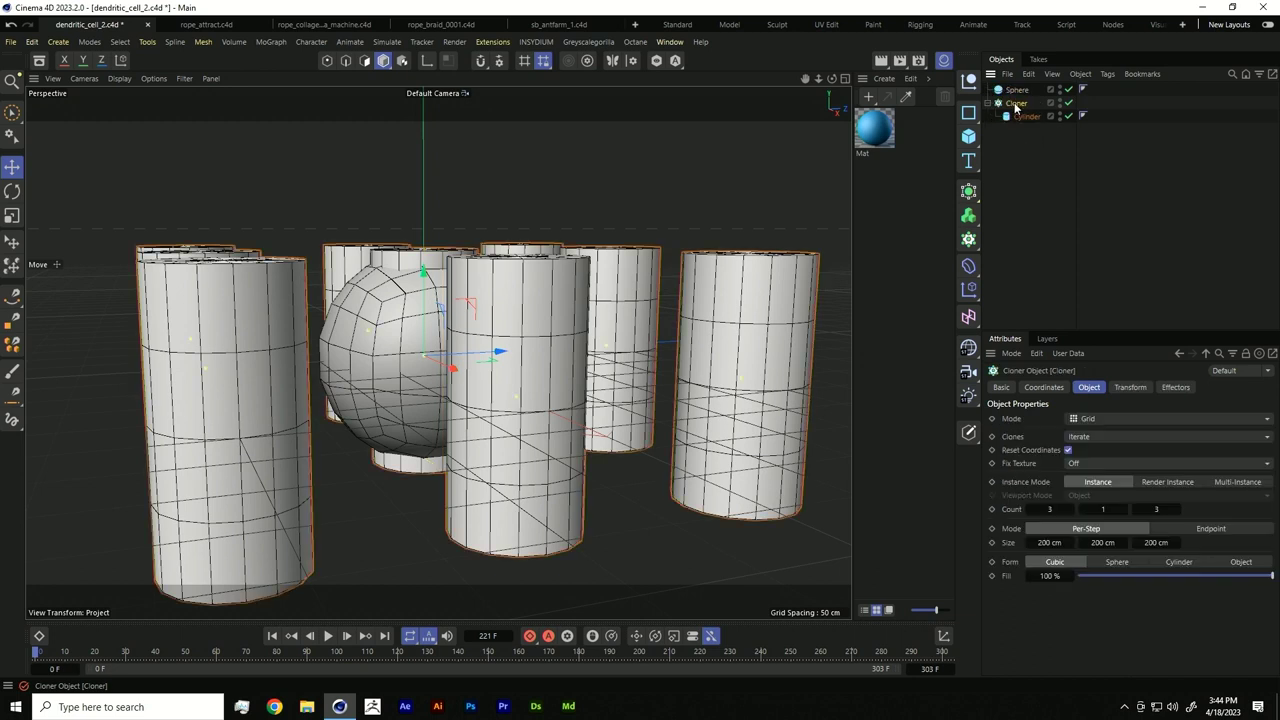
click(1087, 421)
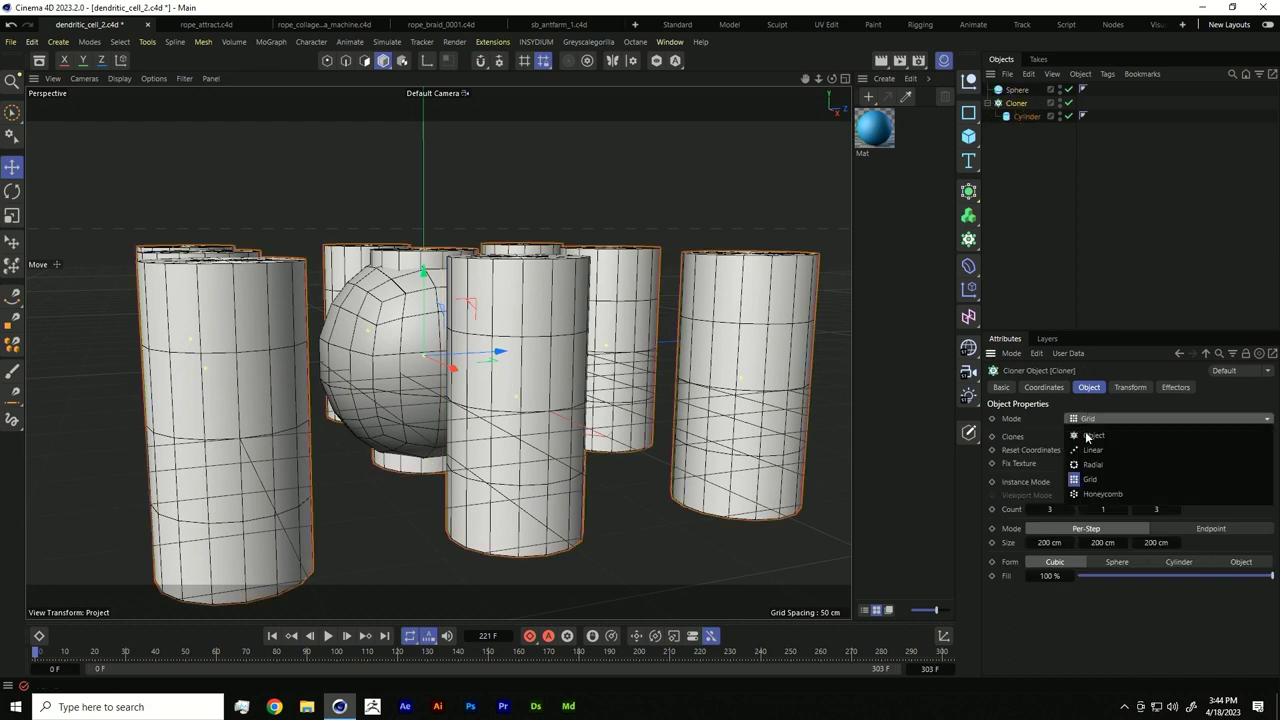
click(1122, 435)
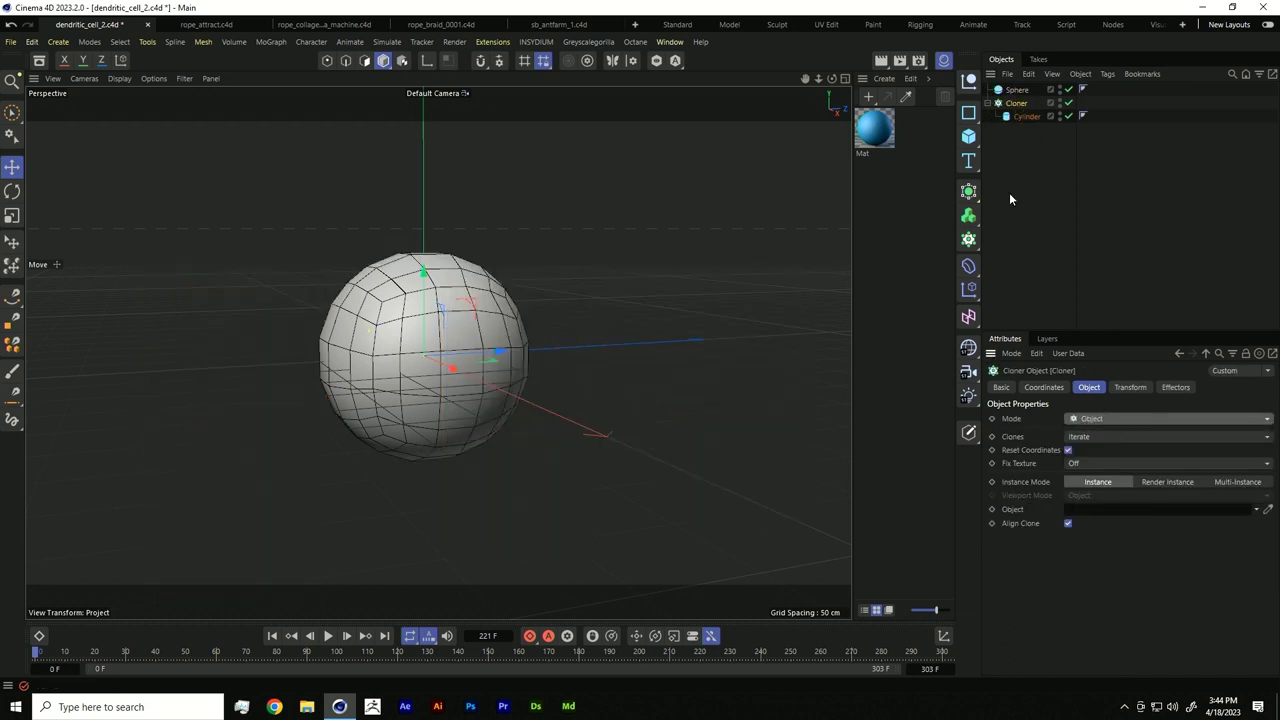
Step: Place the Cloner below the Sphere and pick Sphere as its clone object
click(1014, 91)
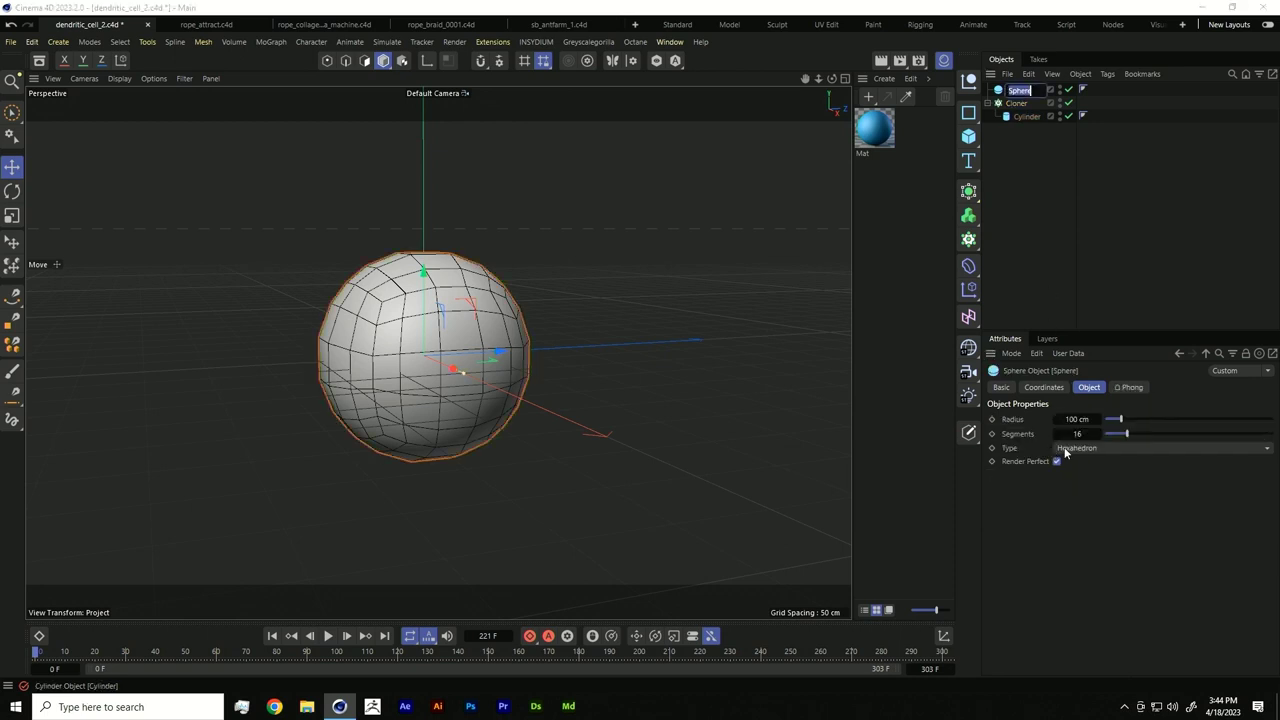
click(1046, 194)
click(1014, 89)
click(1016, 103)
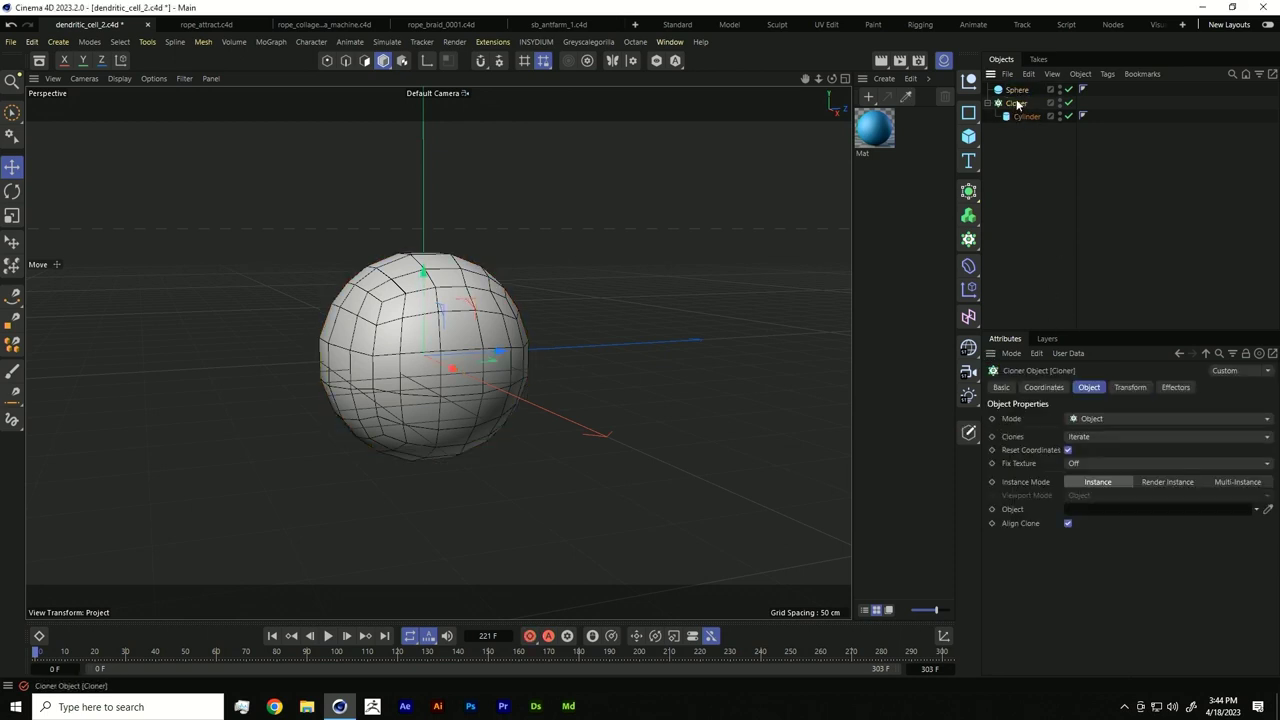
drag(1016, 89, 1016, 122)
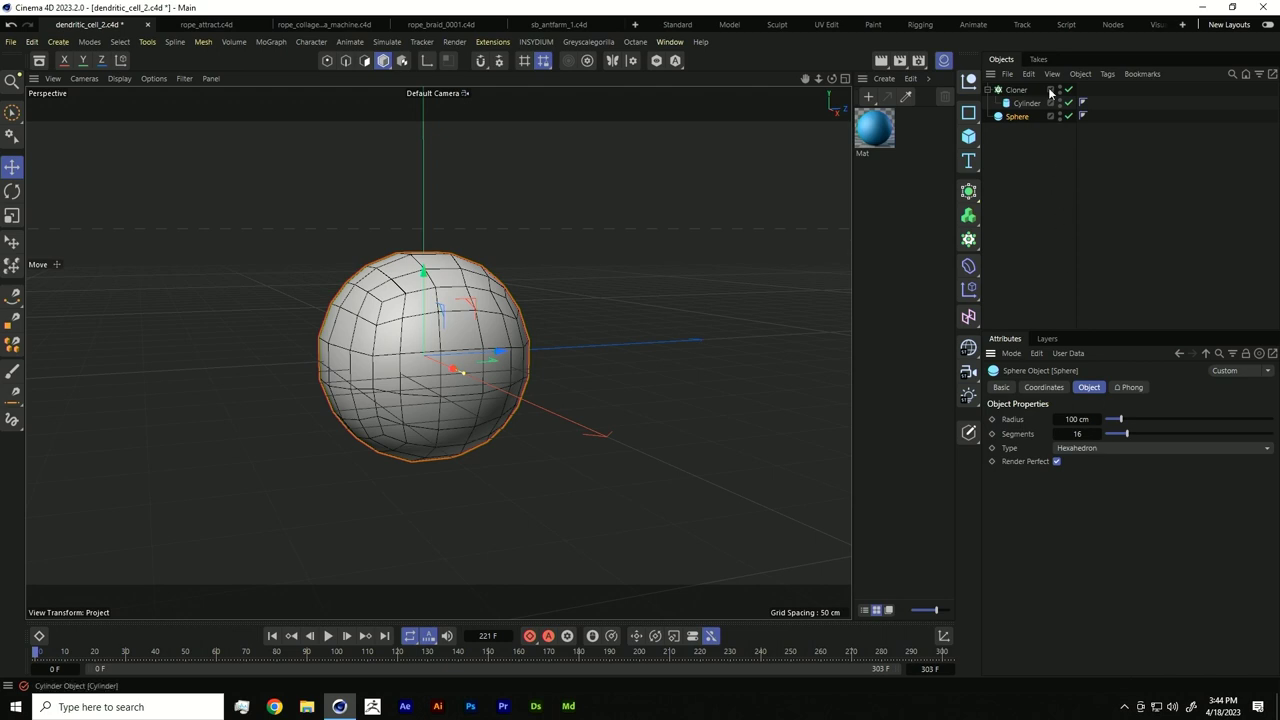
click(1016, 90)
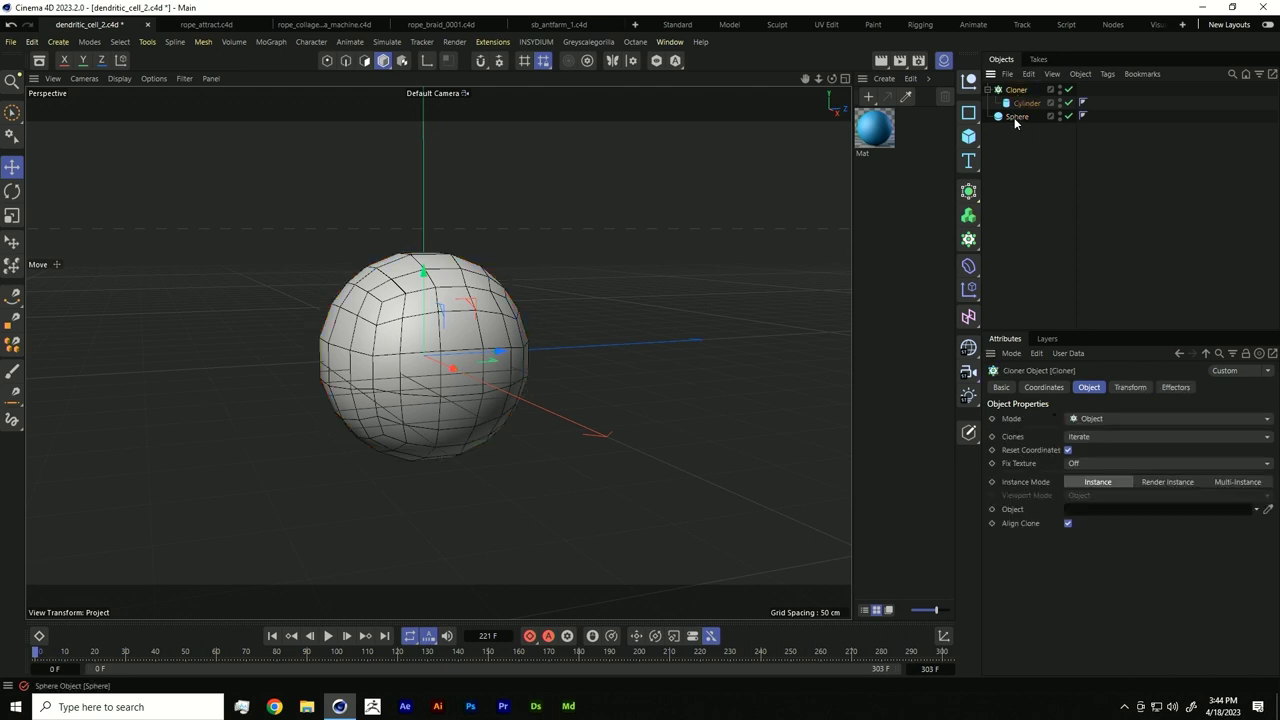
click(1015, 117)
click(1048, 267)
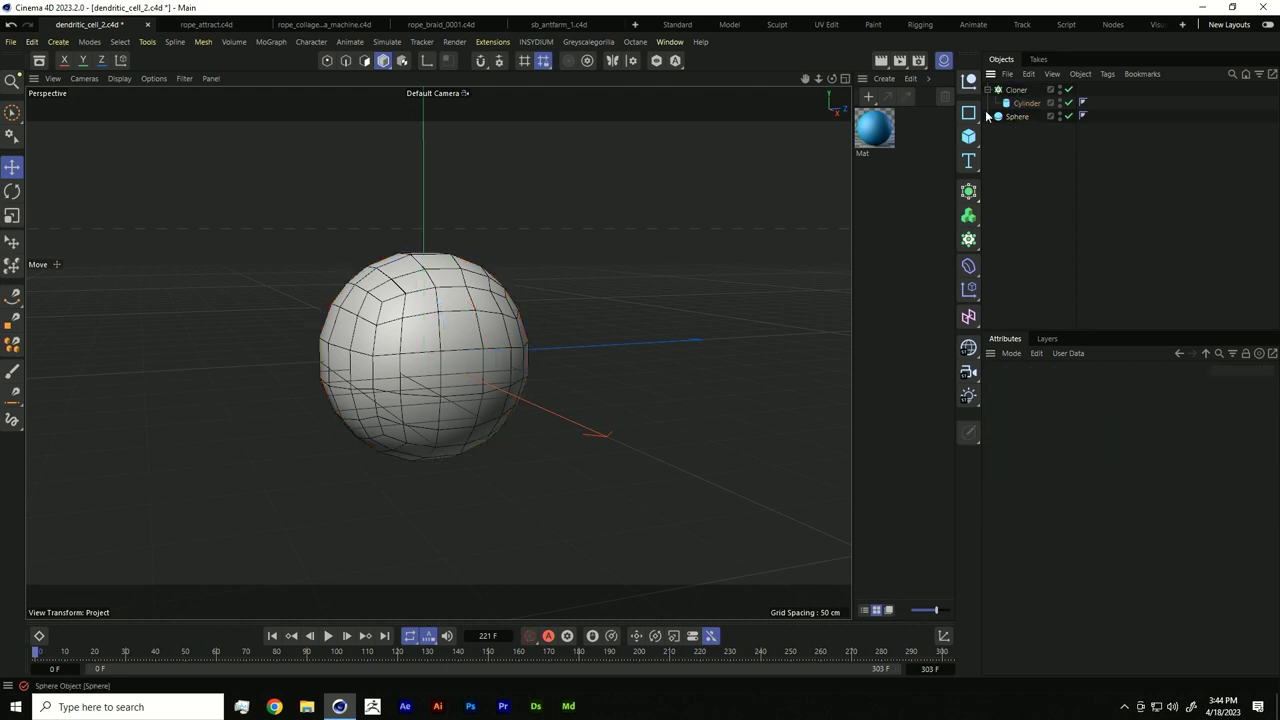
click(1015, 90)
drag(1013, 92, 1020, 149)
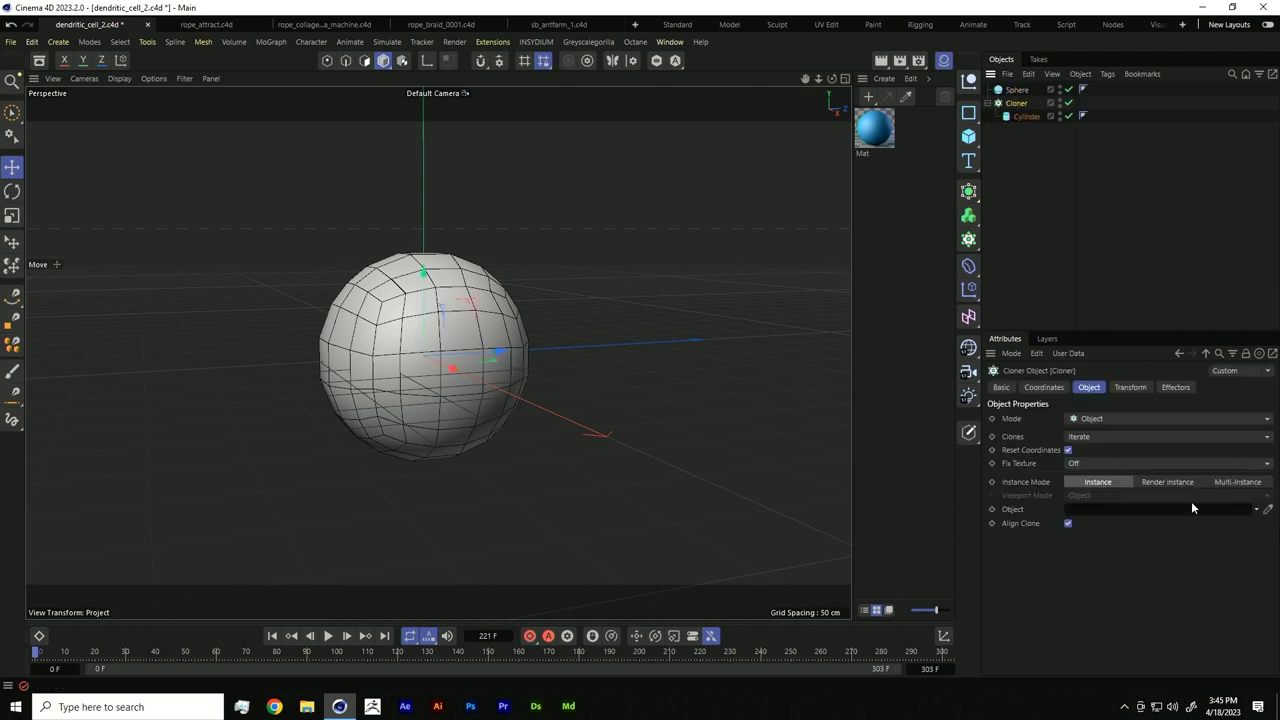
click(1268, 510)
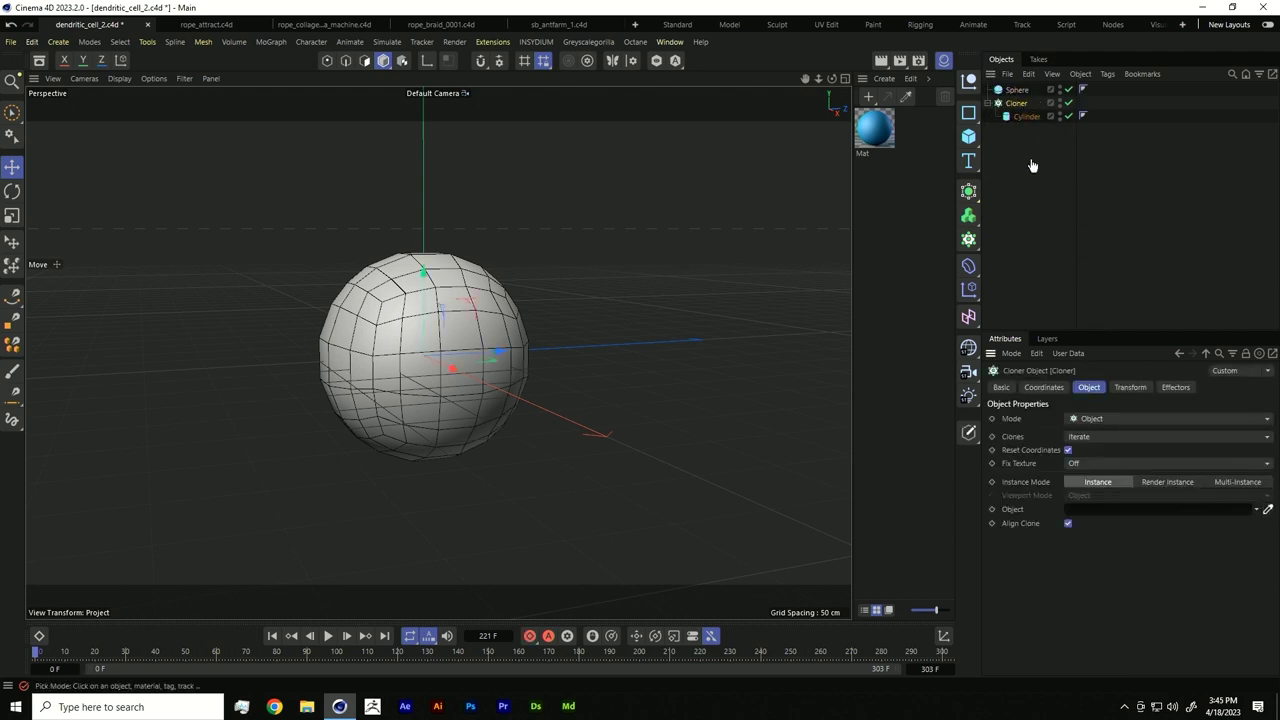
click(1014, 91)
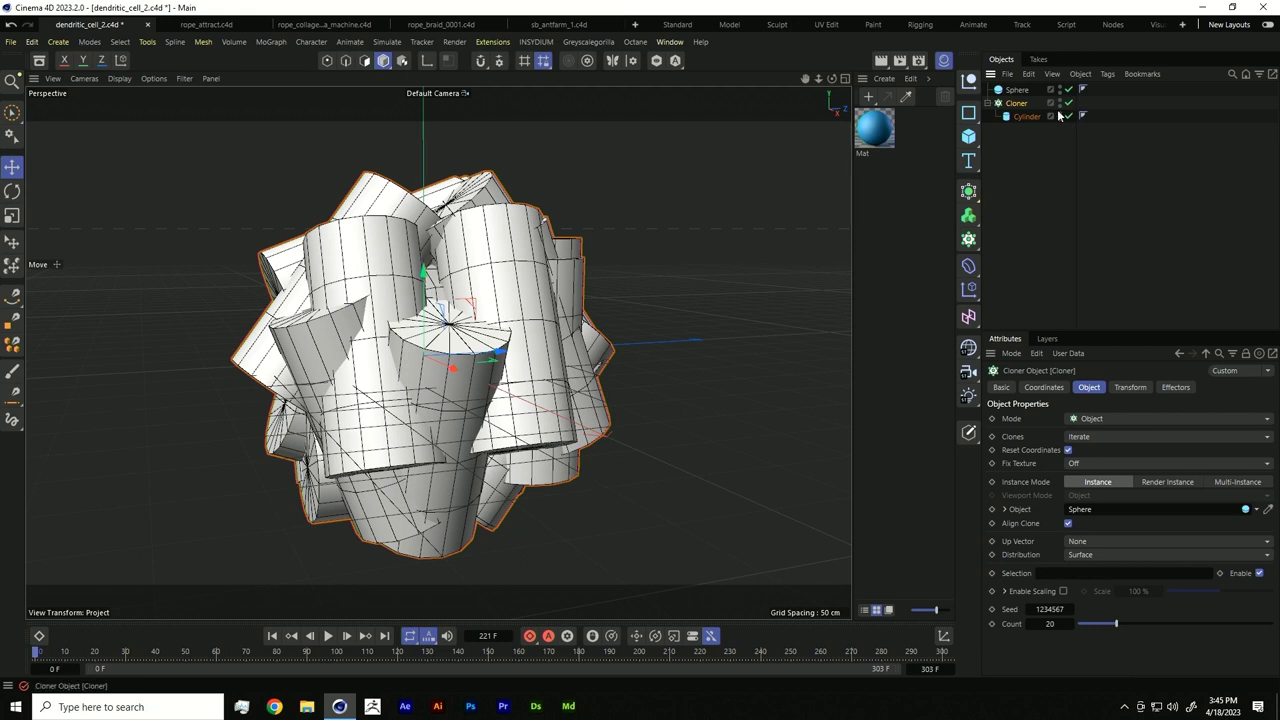
Step: Set the cylinder to 60 cm radius and 16 cm height, and raise Cloner Count to 62
click(1027, 117)
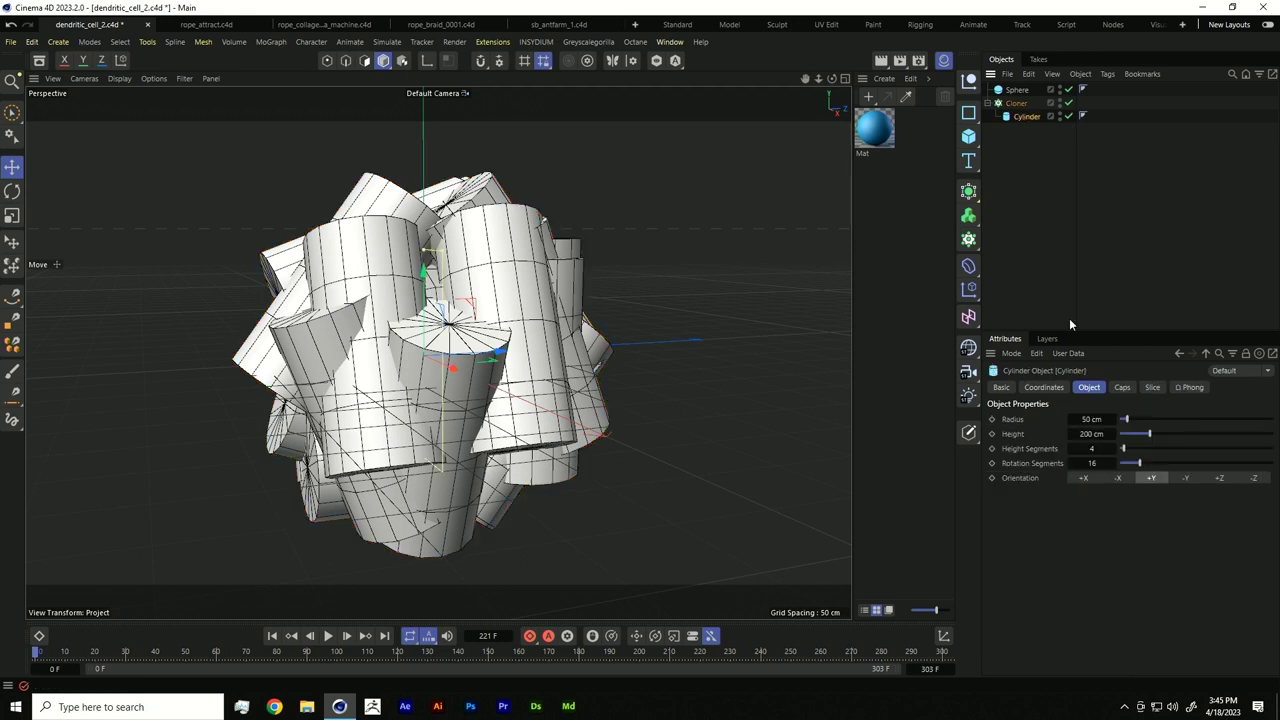
click(1090, 420)
text(60)
key(Return)
click(1092, 434)
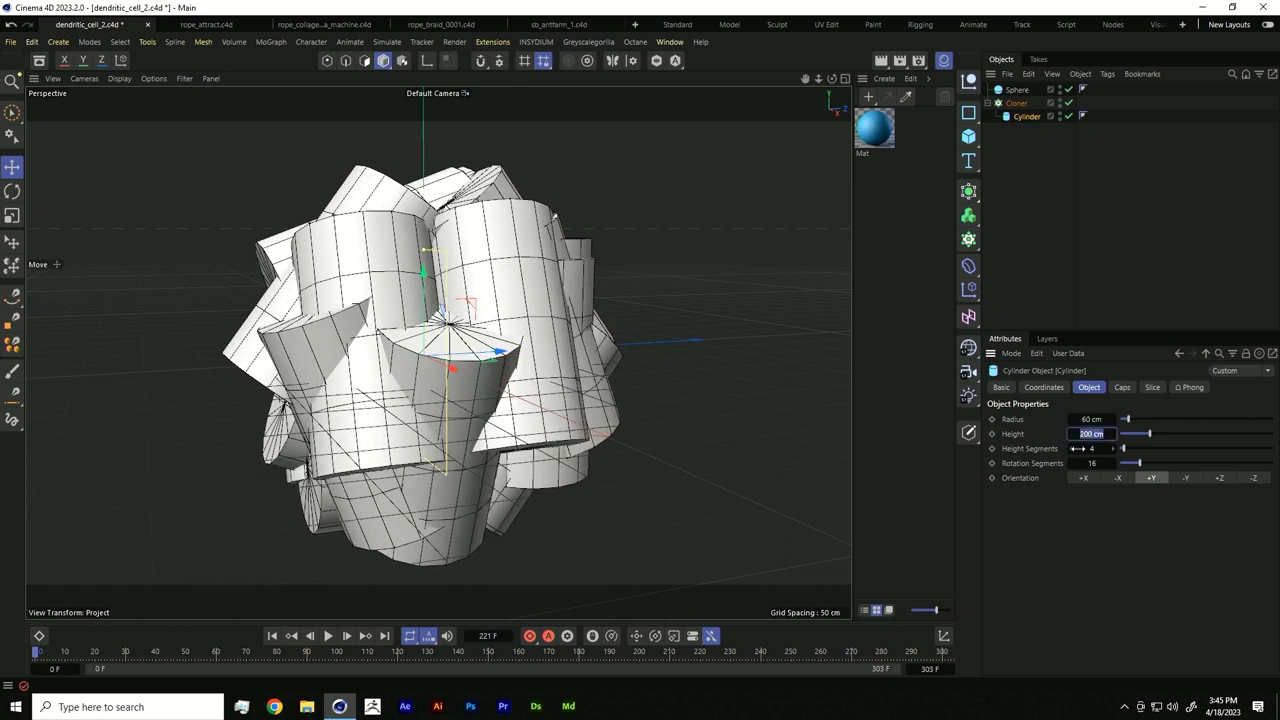
text(16)
key(Return)
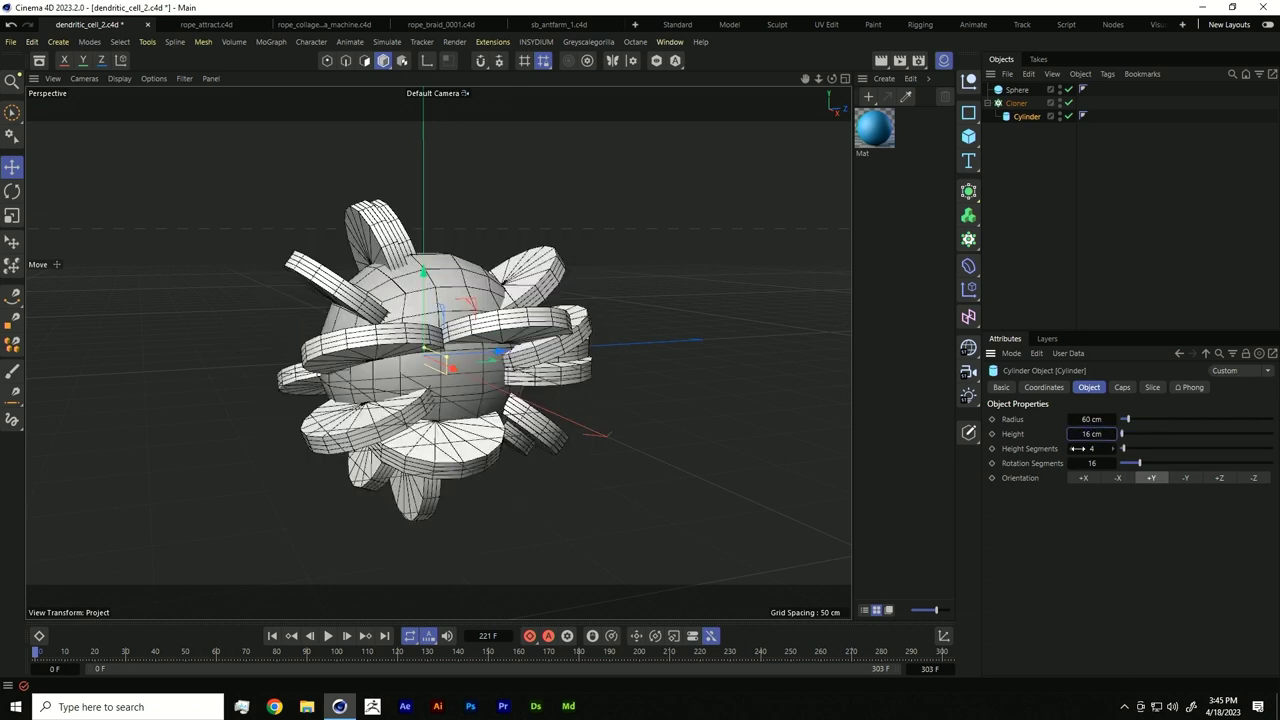
click(1017, 103)
drag(1136, 623, 1195, 622)
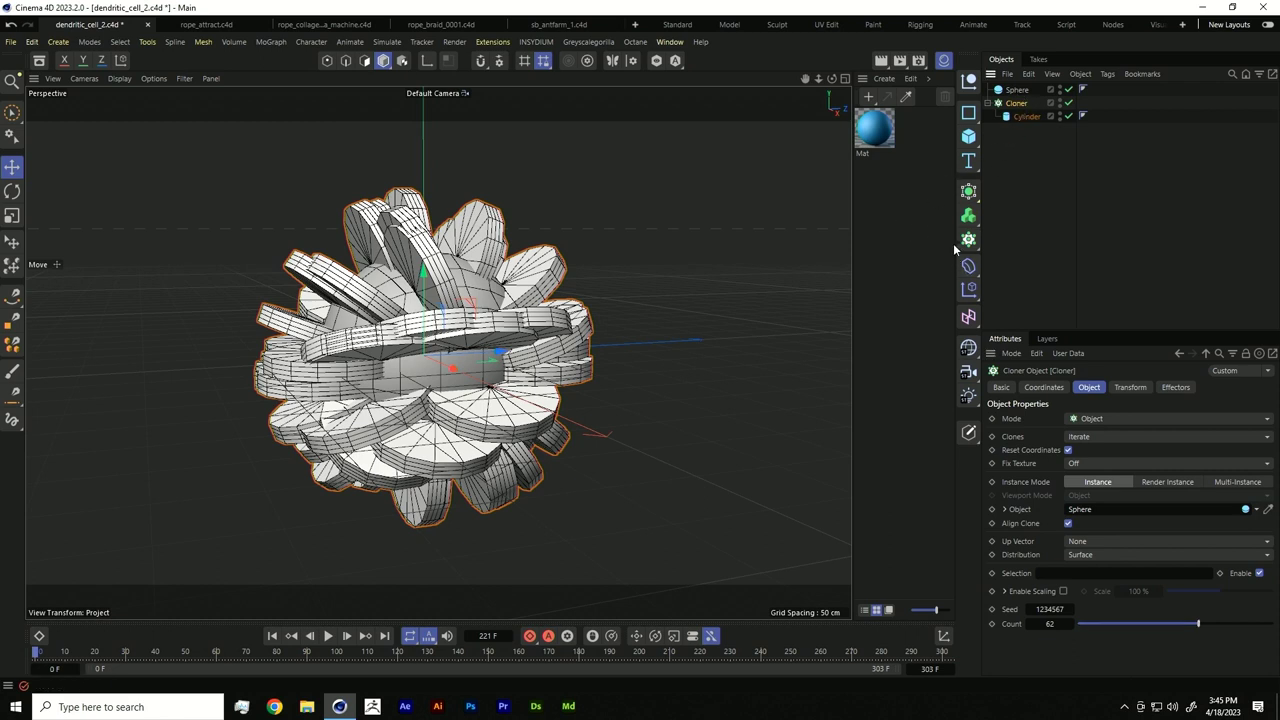
Step: Add a Random effector with Position off, Rotation on and R.B at 63°
click(968, 289)
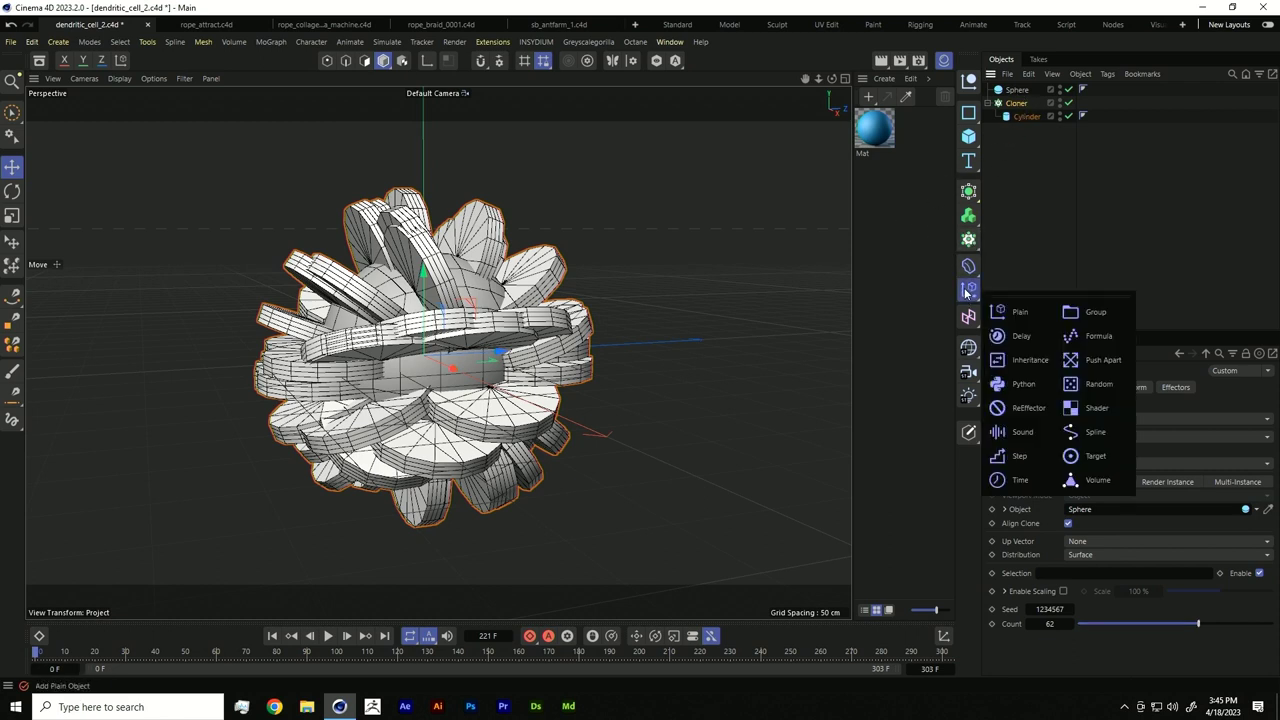
click(1099, 384)
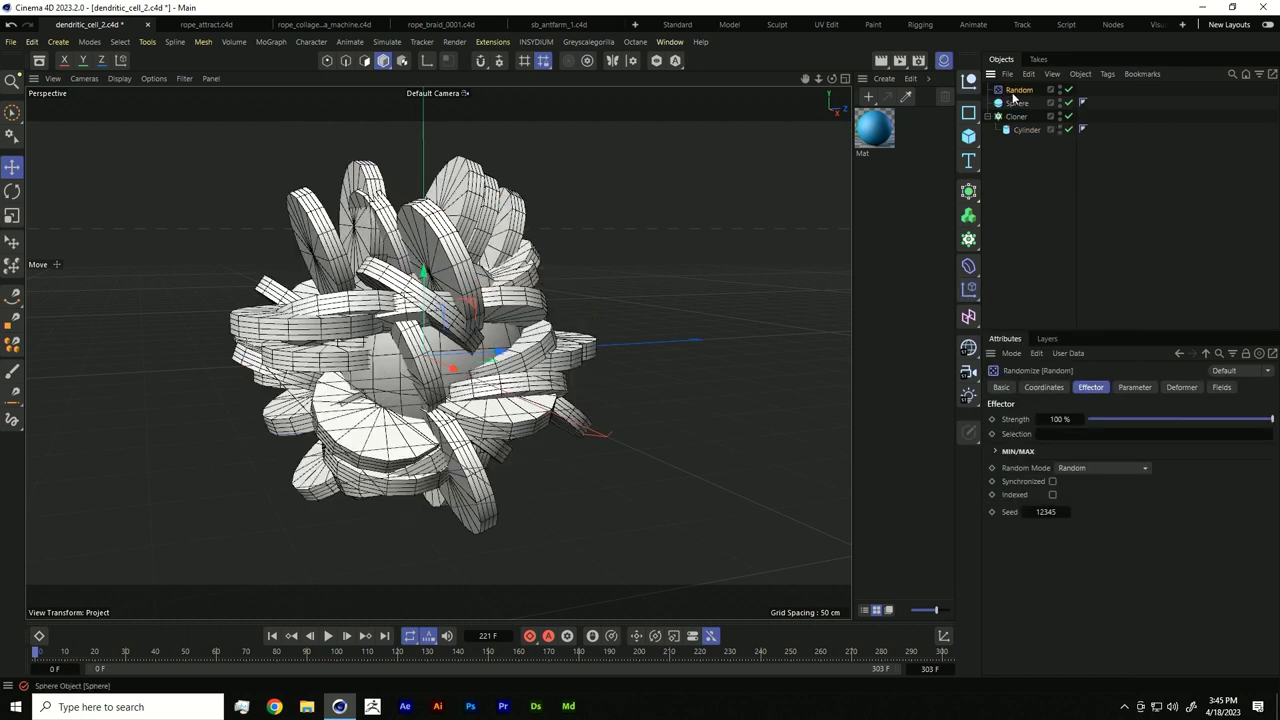
click(1129, 388)
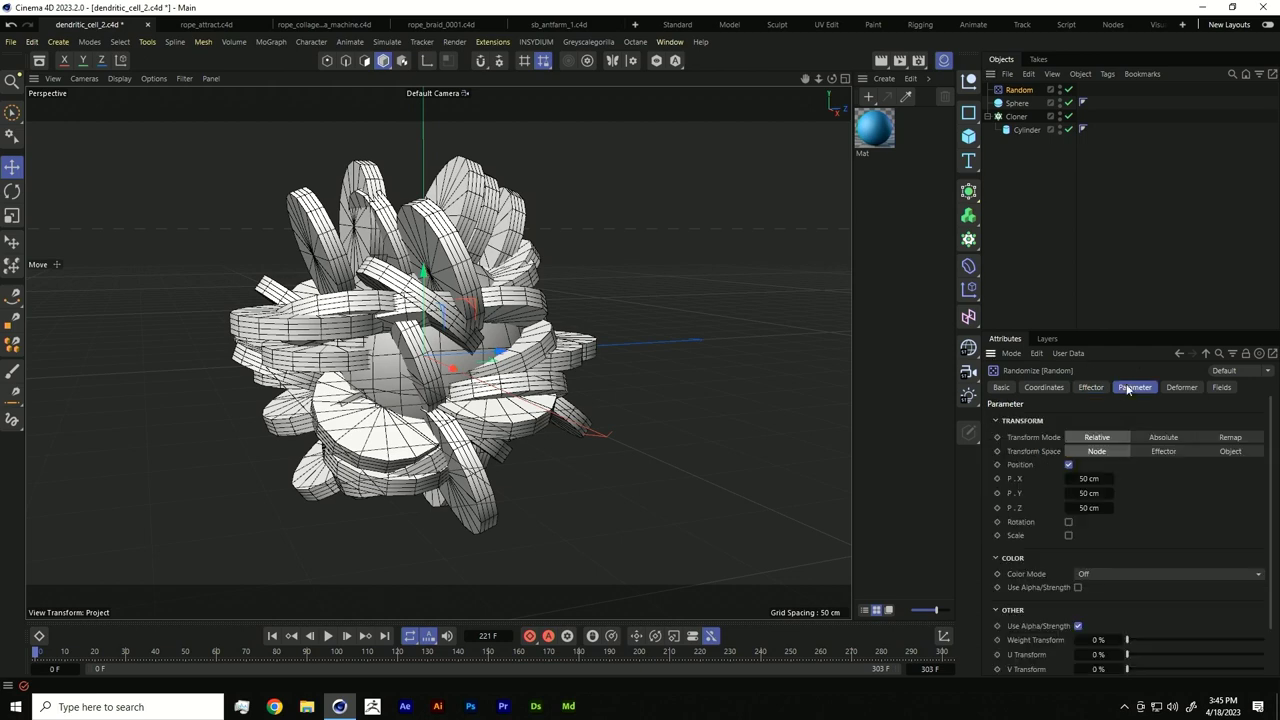
click(1069, 465)
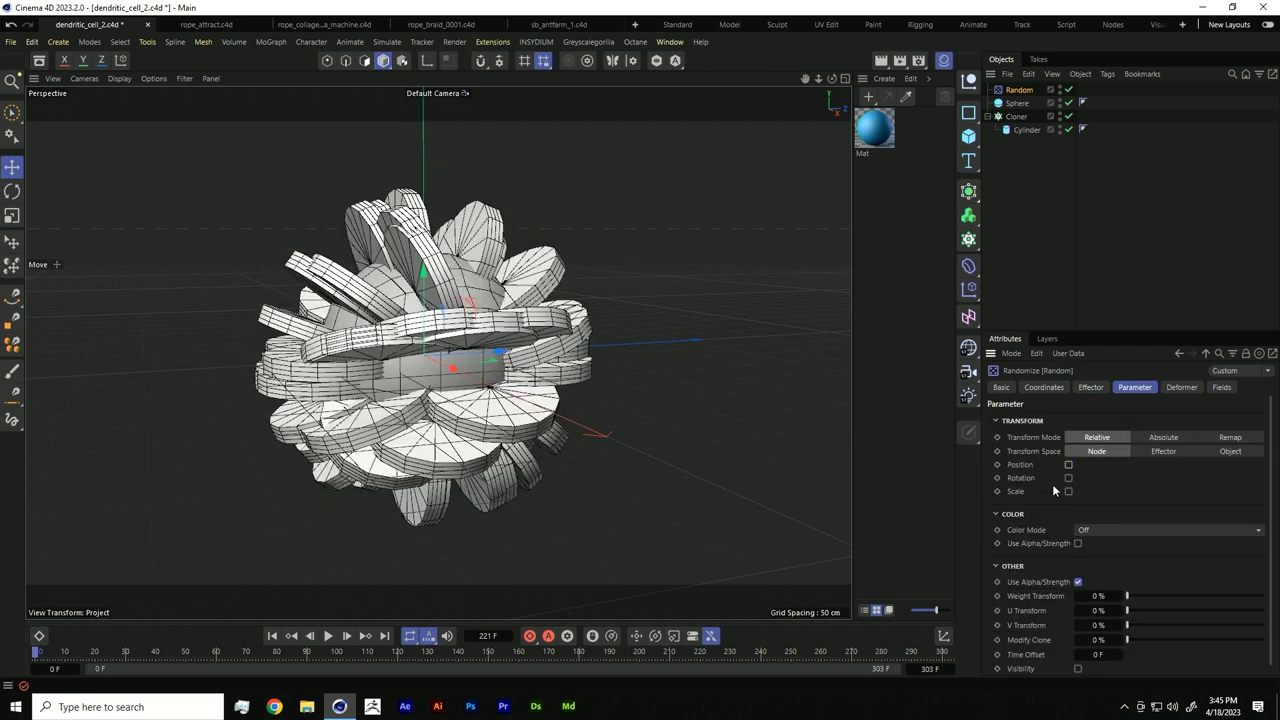
click(1069, 478)
drag(1087, 522, 1133, 521)
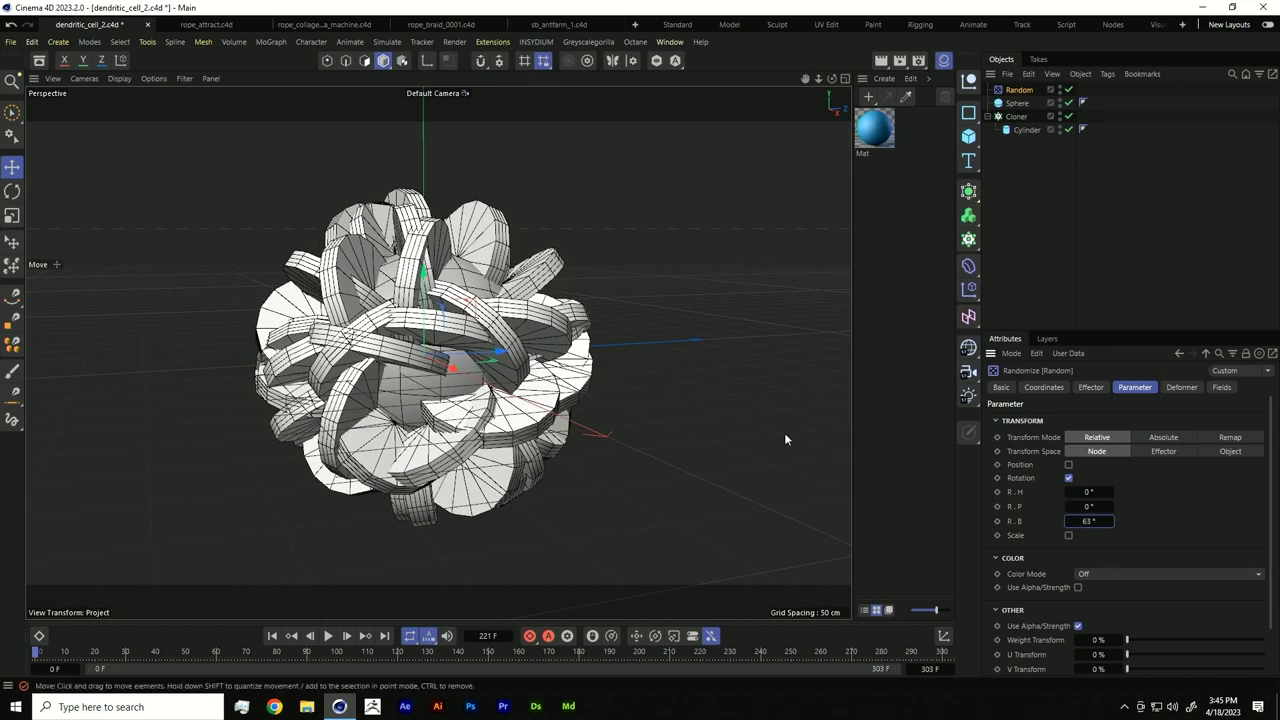
alt+drag(378, 378, 413, 374)
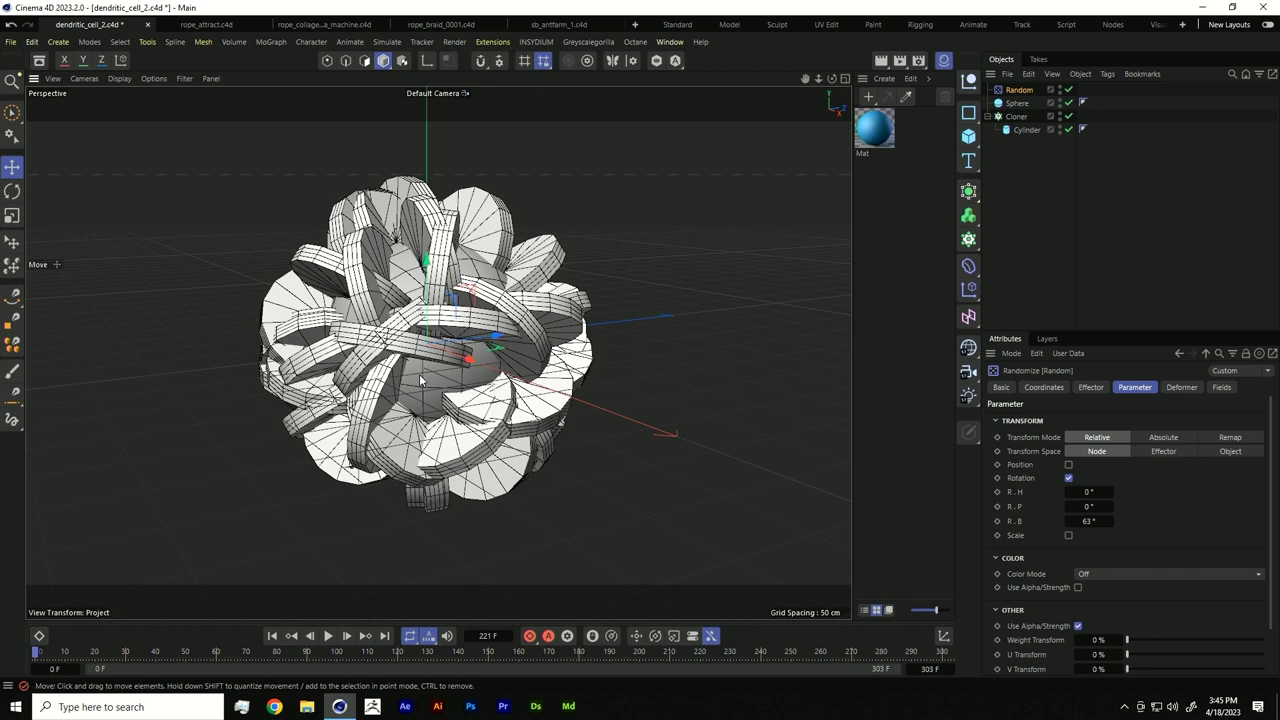
Step: Nest a Volume Builder under a Volume Mesher and move Sphere and Cloner into the builder
click(968, 215)
click(1020, 244)
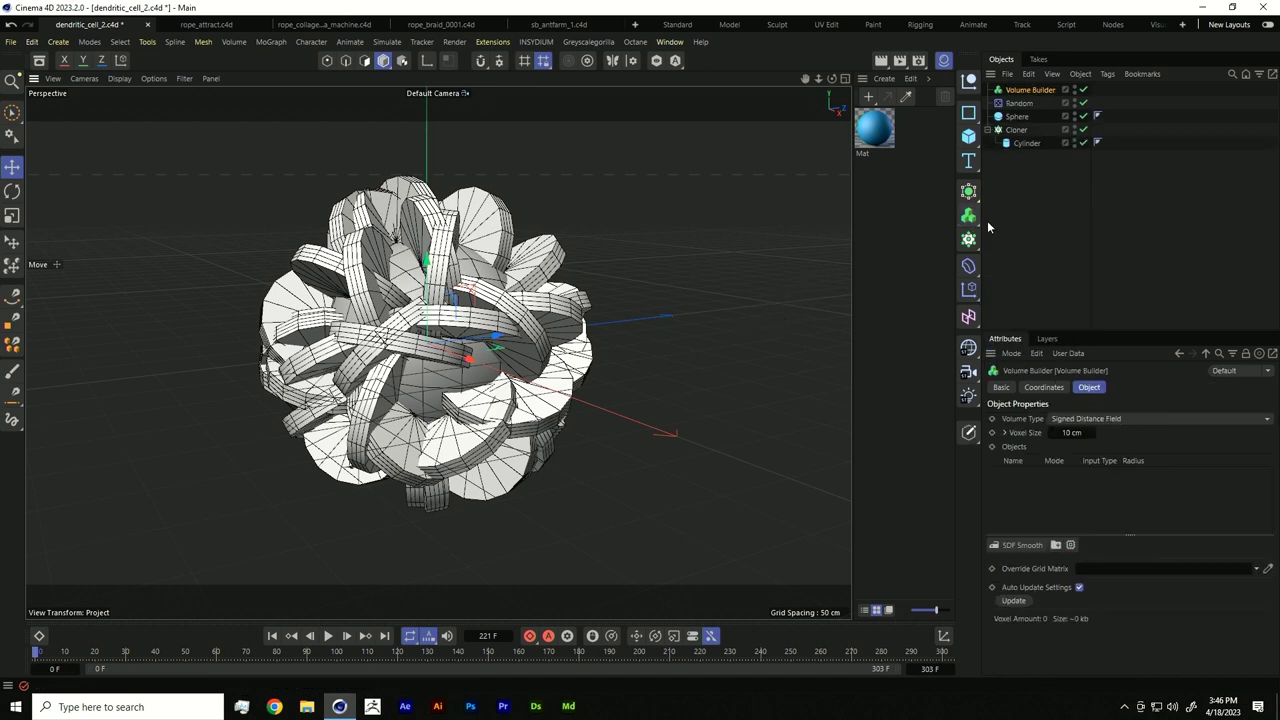
click(968, 215)
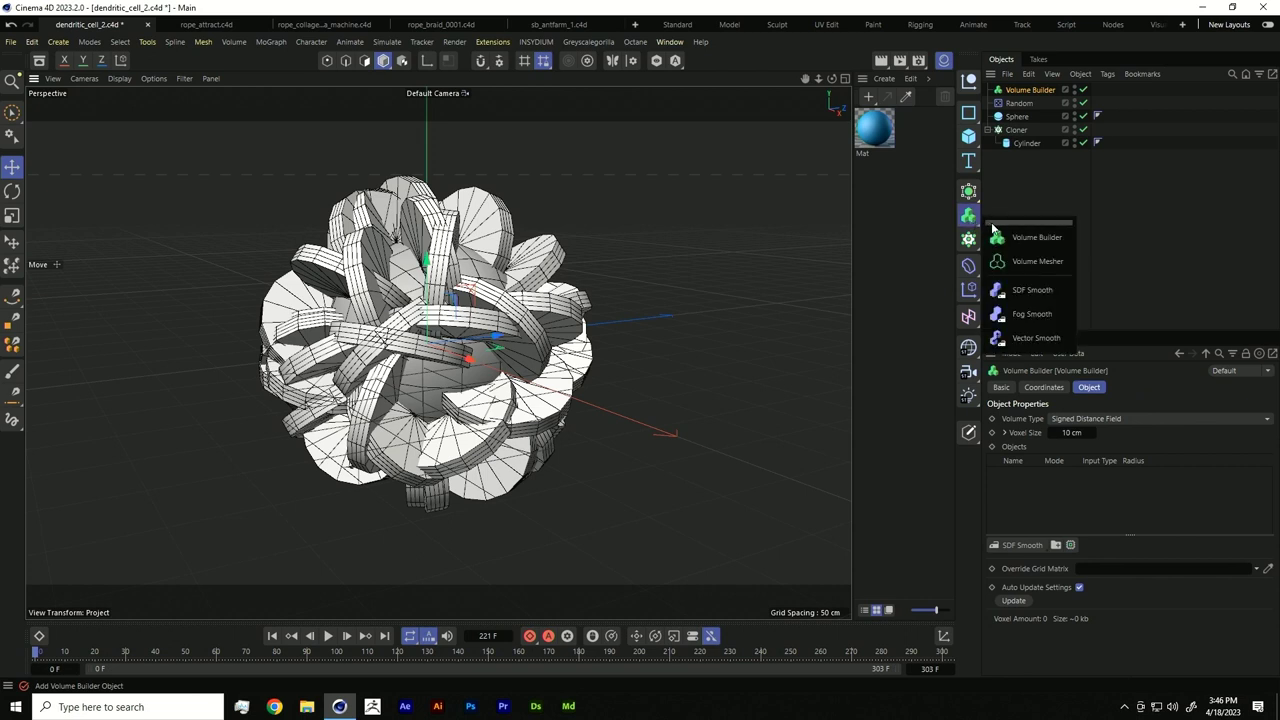
click(1040, 262)
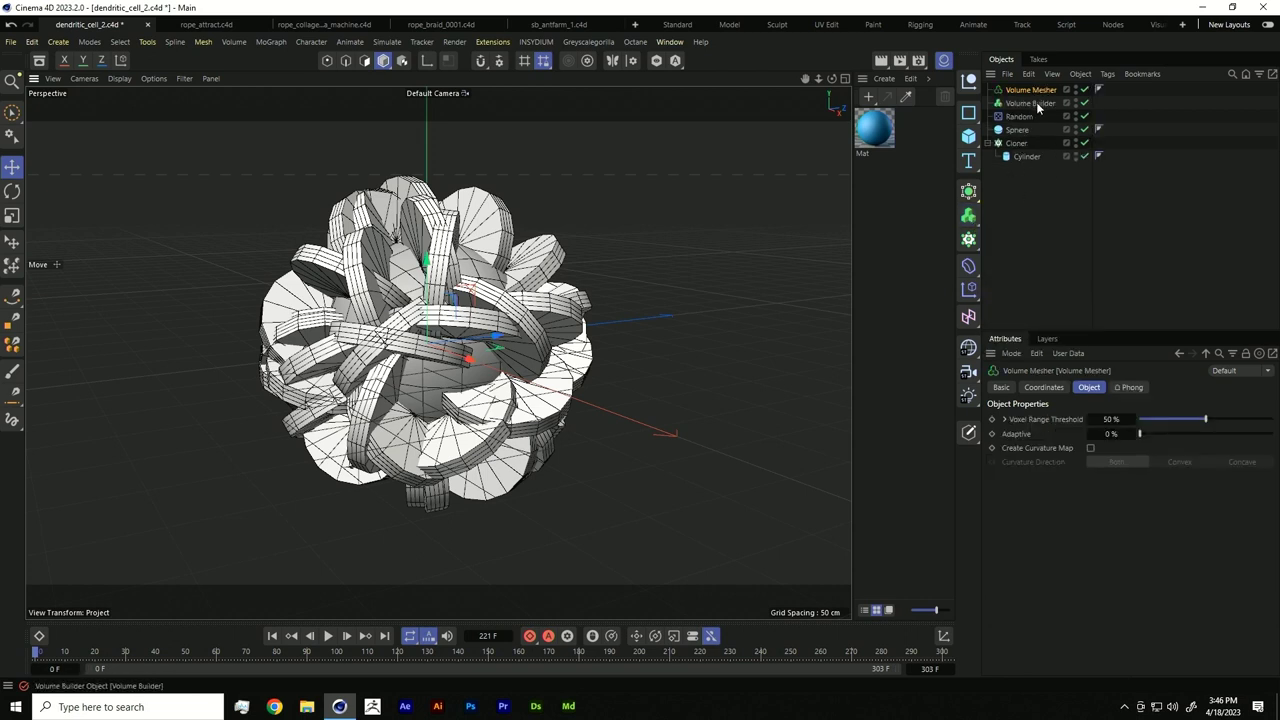
drag(1036, 102, 1040, 90)
drag(1020, 133, 1034, 102)
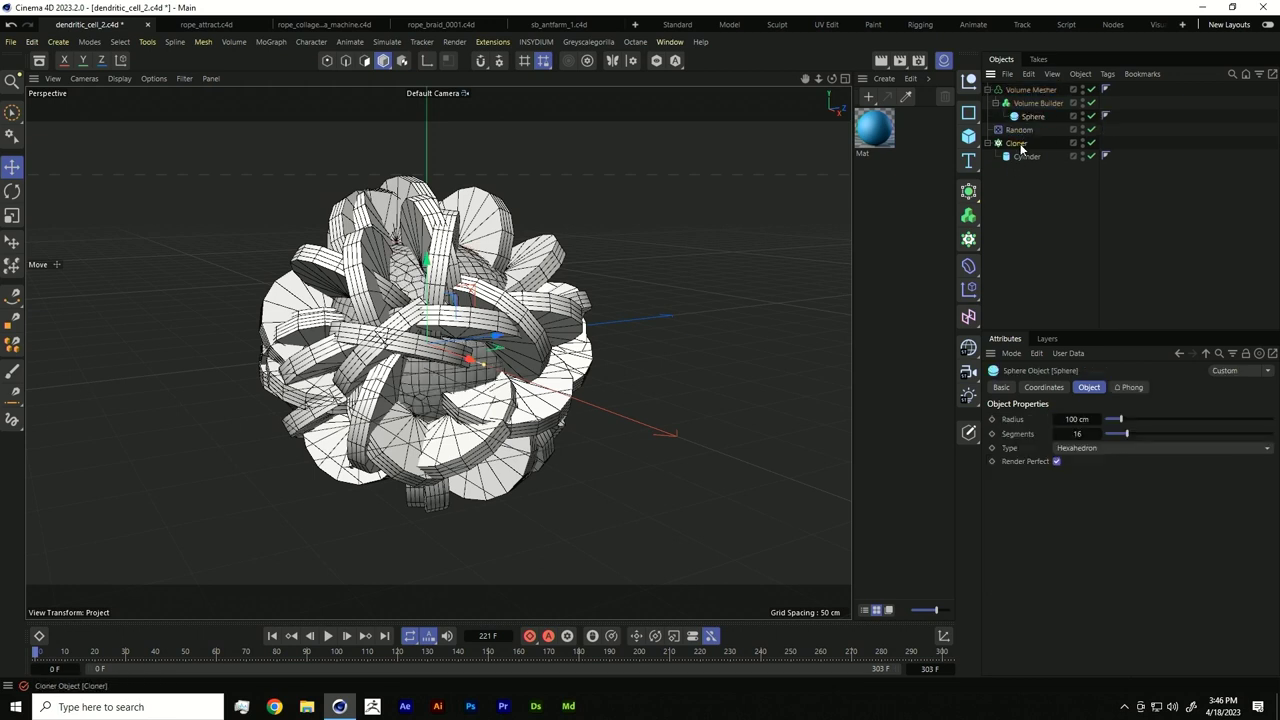
drag(1020, 146, 1036, 123)
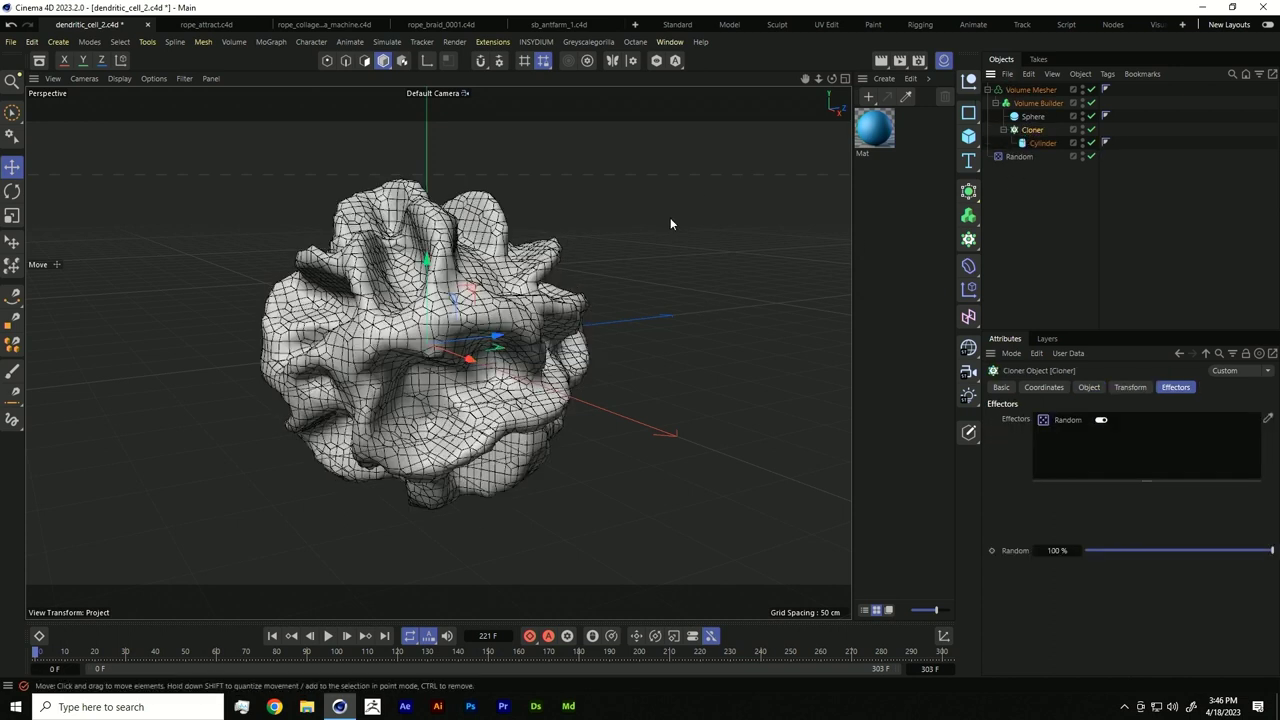
Step: Set the Volume Builder's voxel size to 4 cm for finer detail
click(1037, 103)
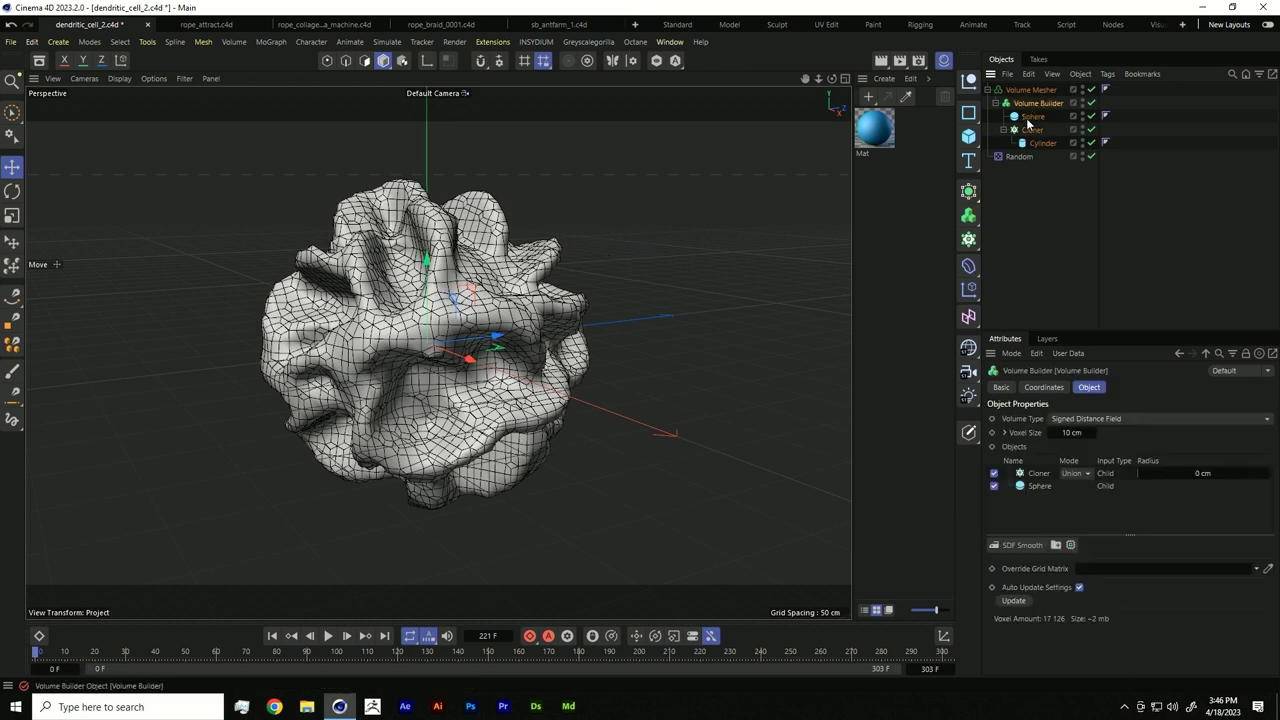
double_click(1070, 432)
text(4)
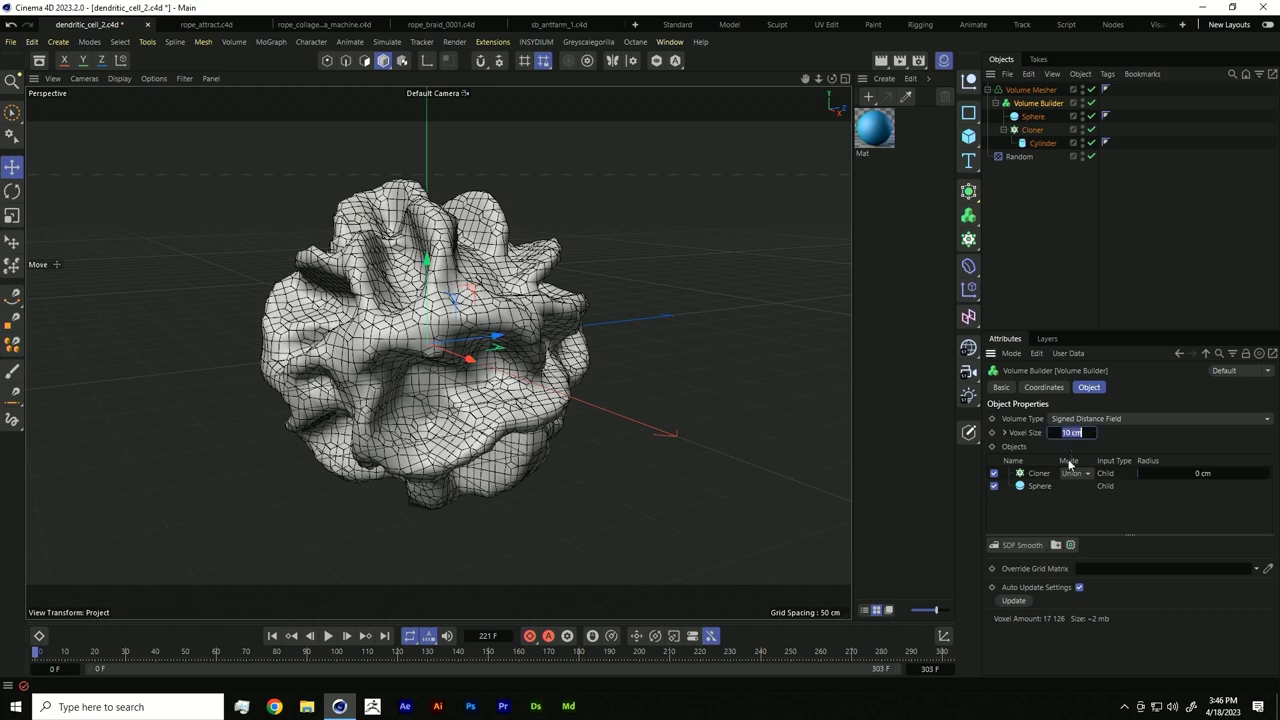
key(Return)
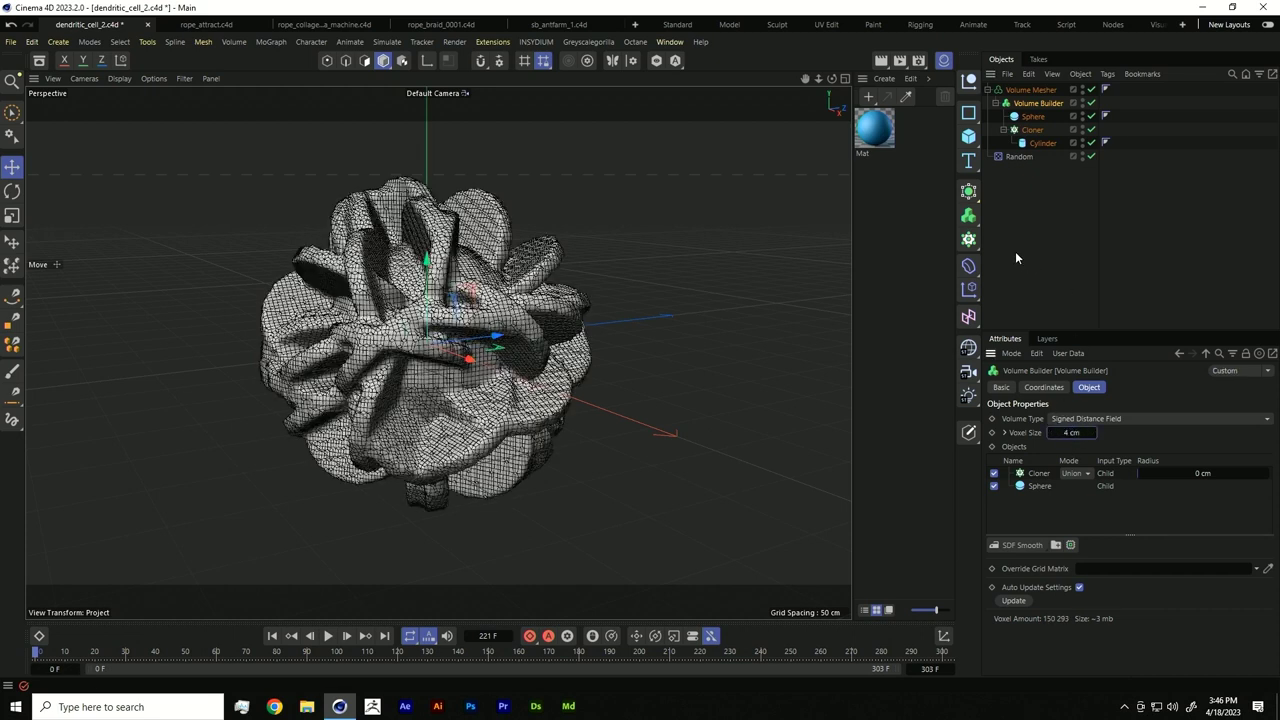
click(1007, 245)
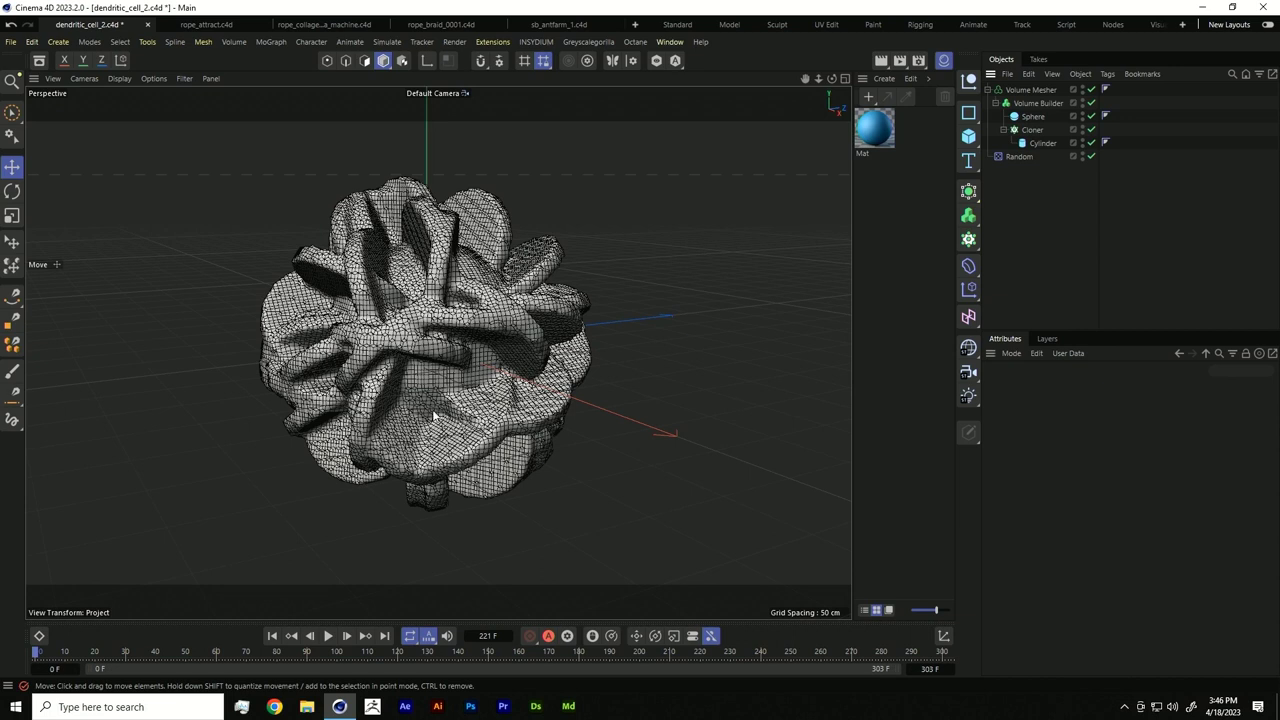
Step: Add an SDF Smooth filter at 11% strength and a Remesh generator to the scene
click(1038, 103)
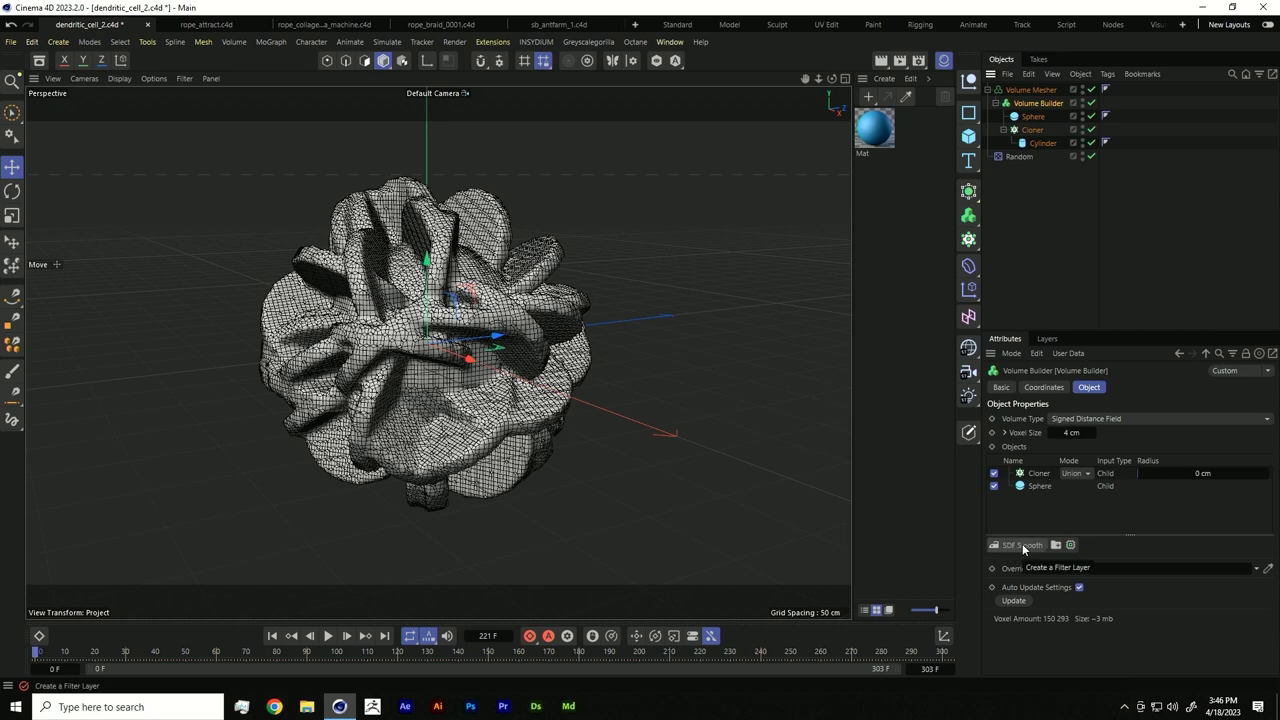
click(1022, 544)
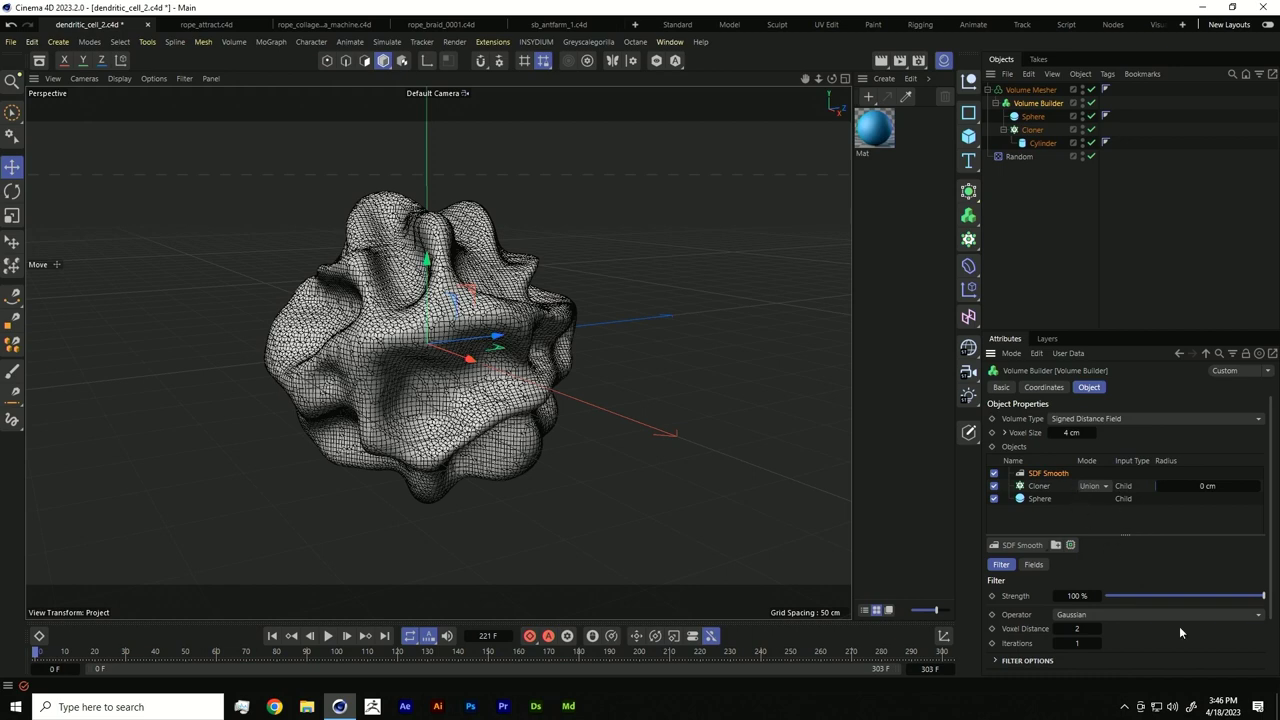
drag(1170, 595, 1120, 597)
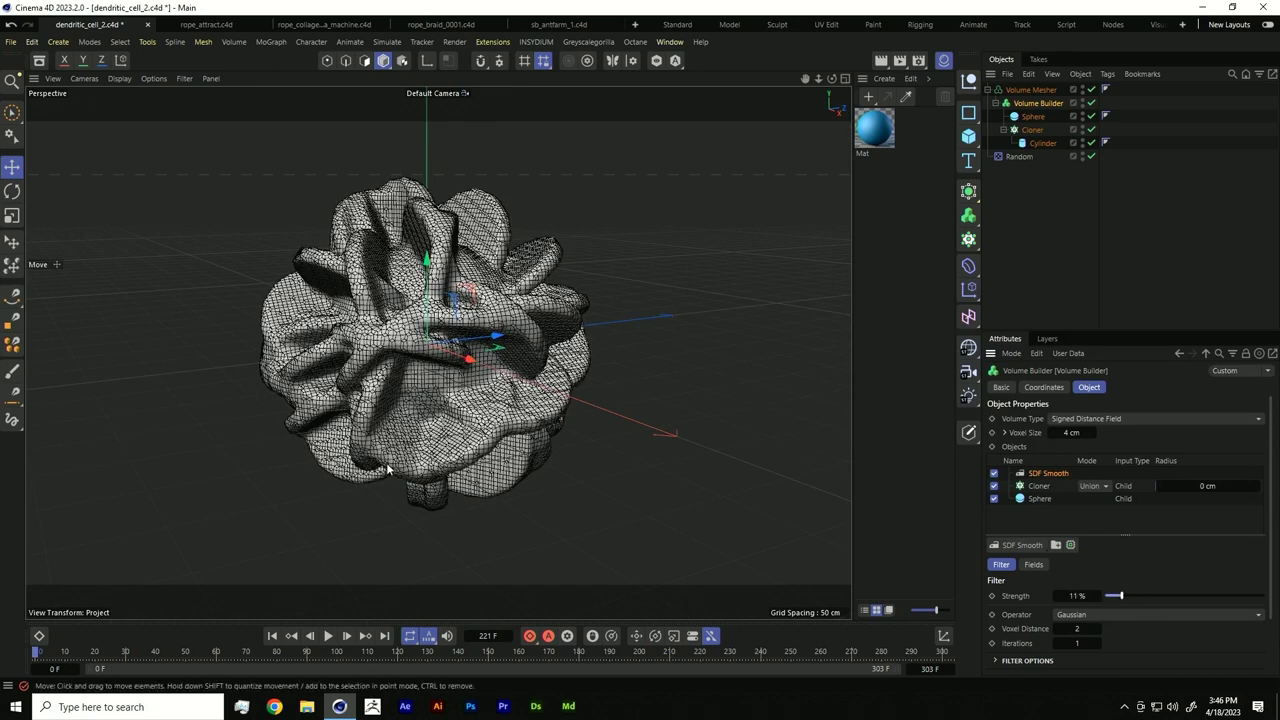
alt+drag(443, 440, 467, 390)
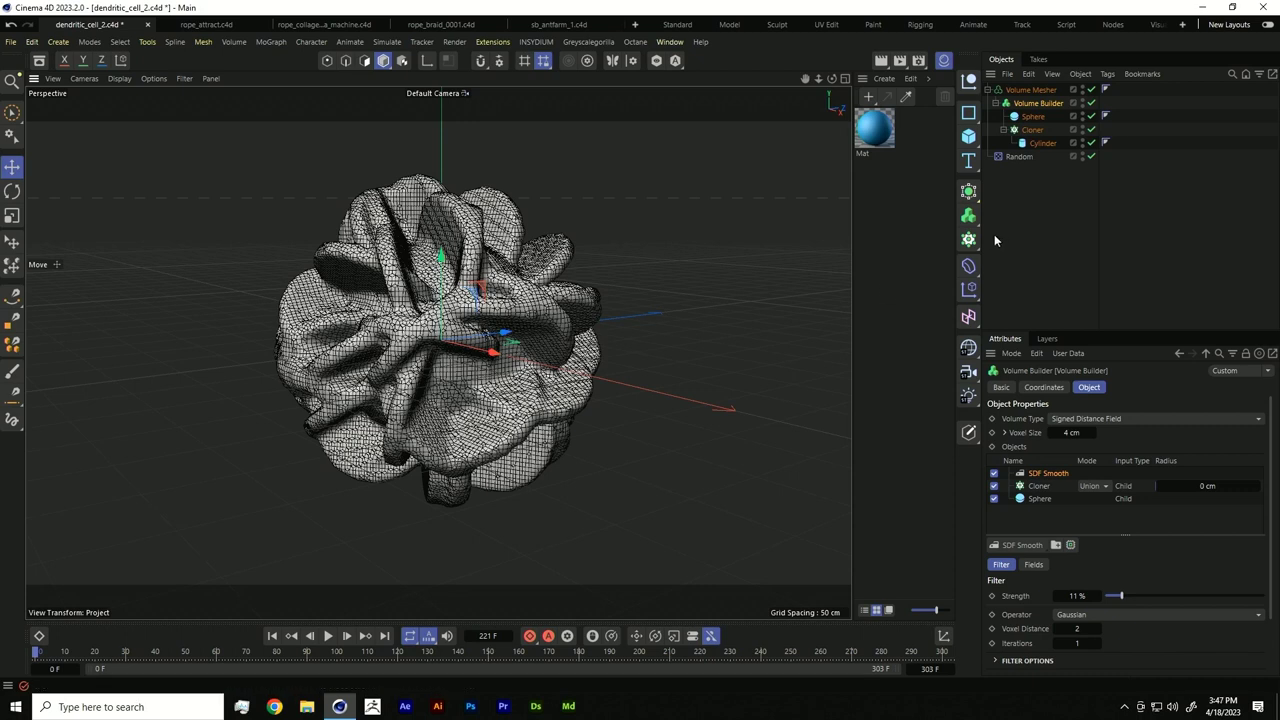
drag(968, 193, 1040, 435)
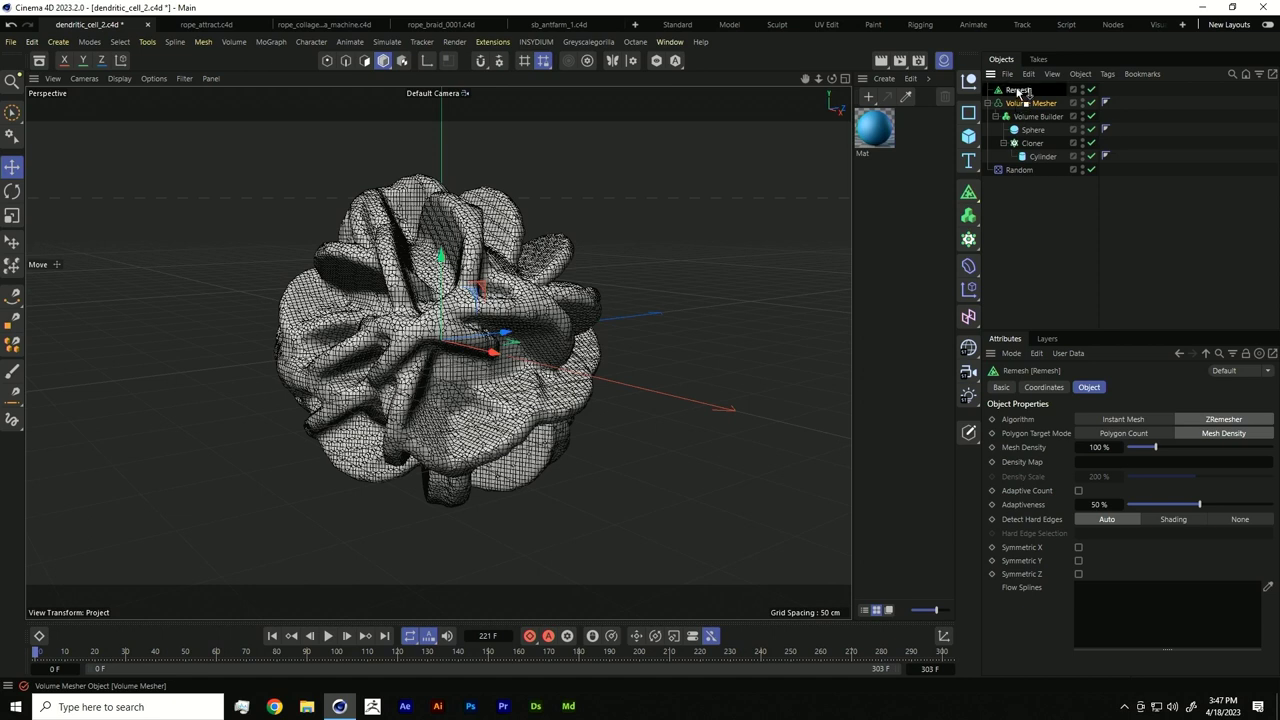
Step: Nest the Volume Mesher under Remesh and set its ZRemesher mesh density to 40%
drag(1020, 91, 1021, 92)
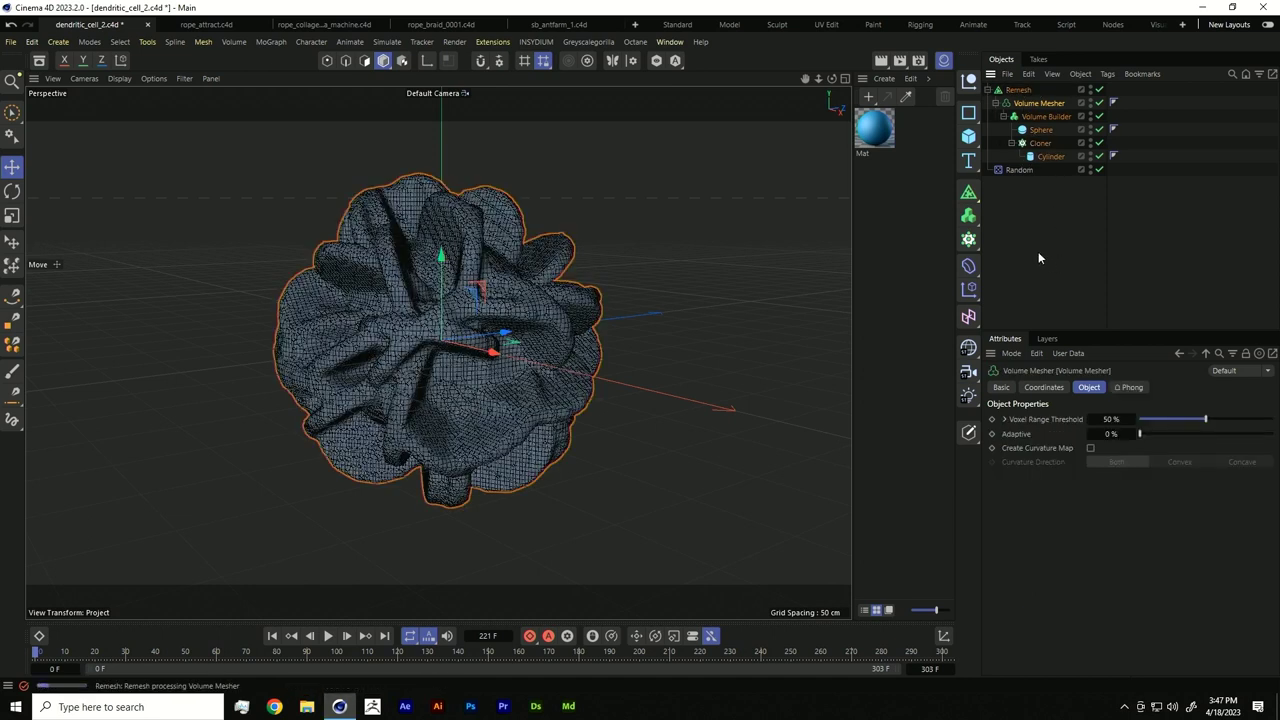
double_click(1018, 89)
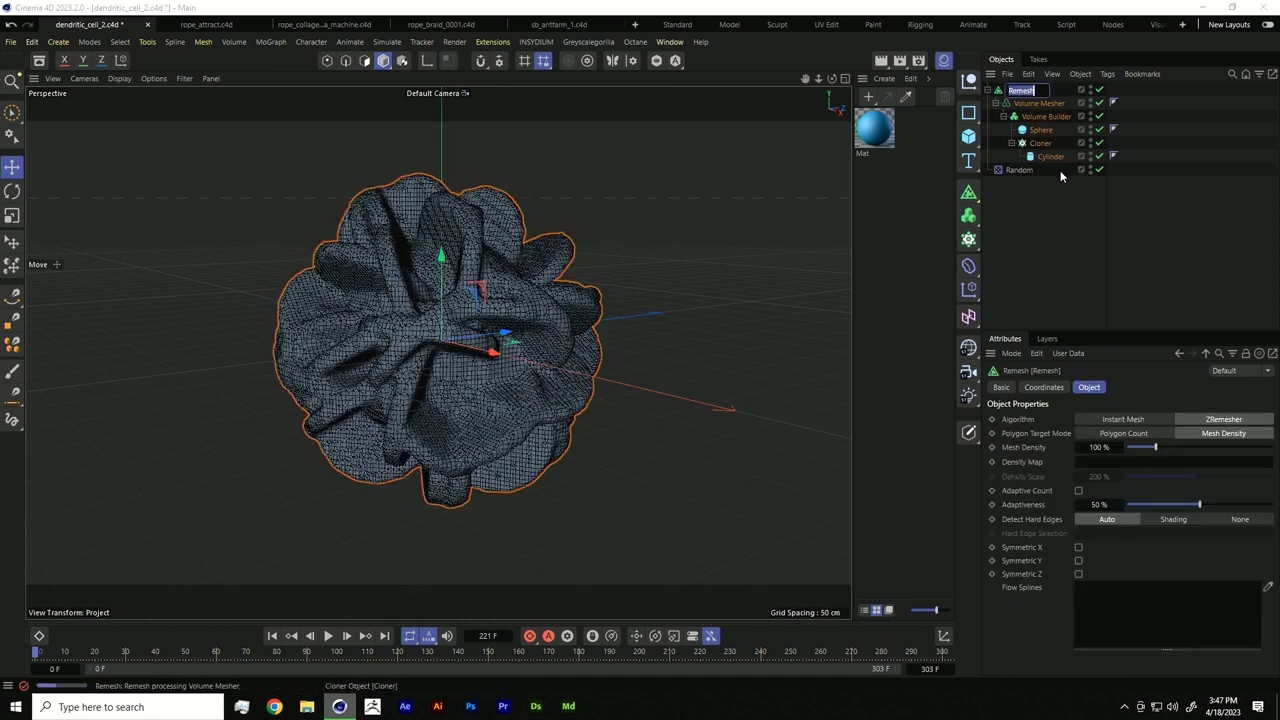
click(1039, 186)
click(1017, 88)
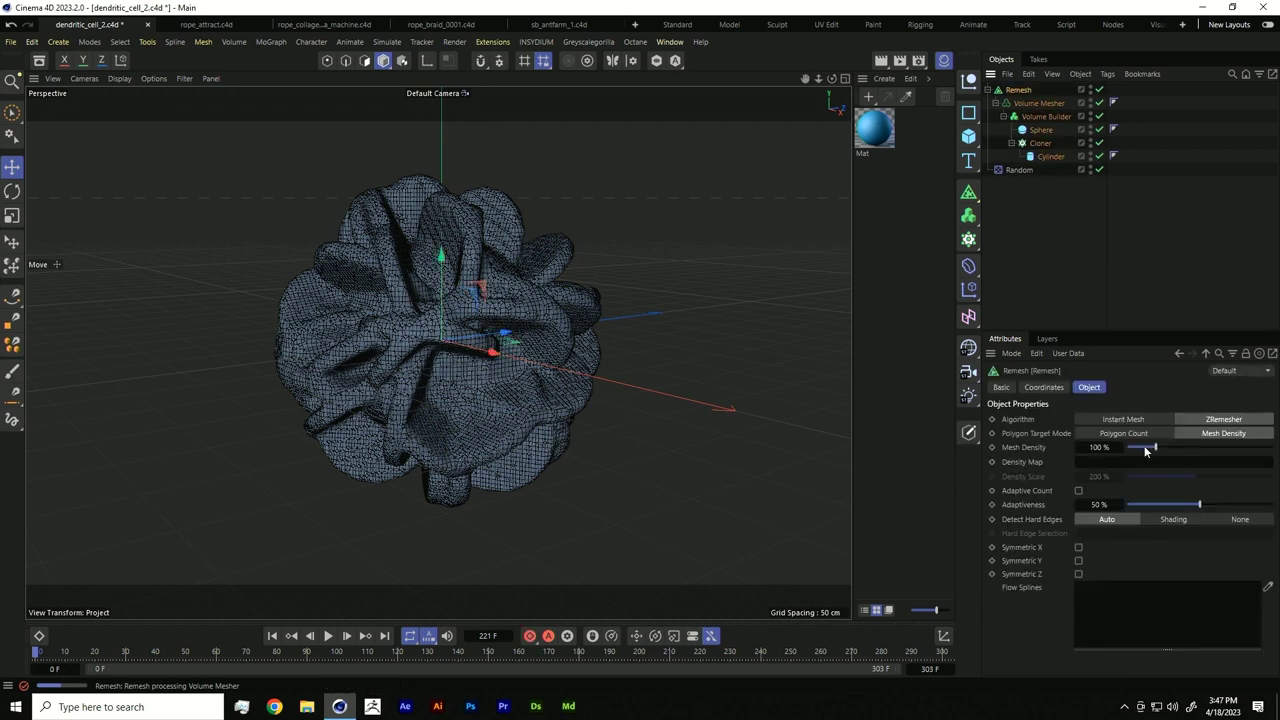
drag(1146, 449, 1131, 449)
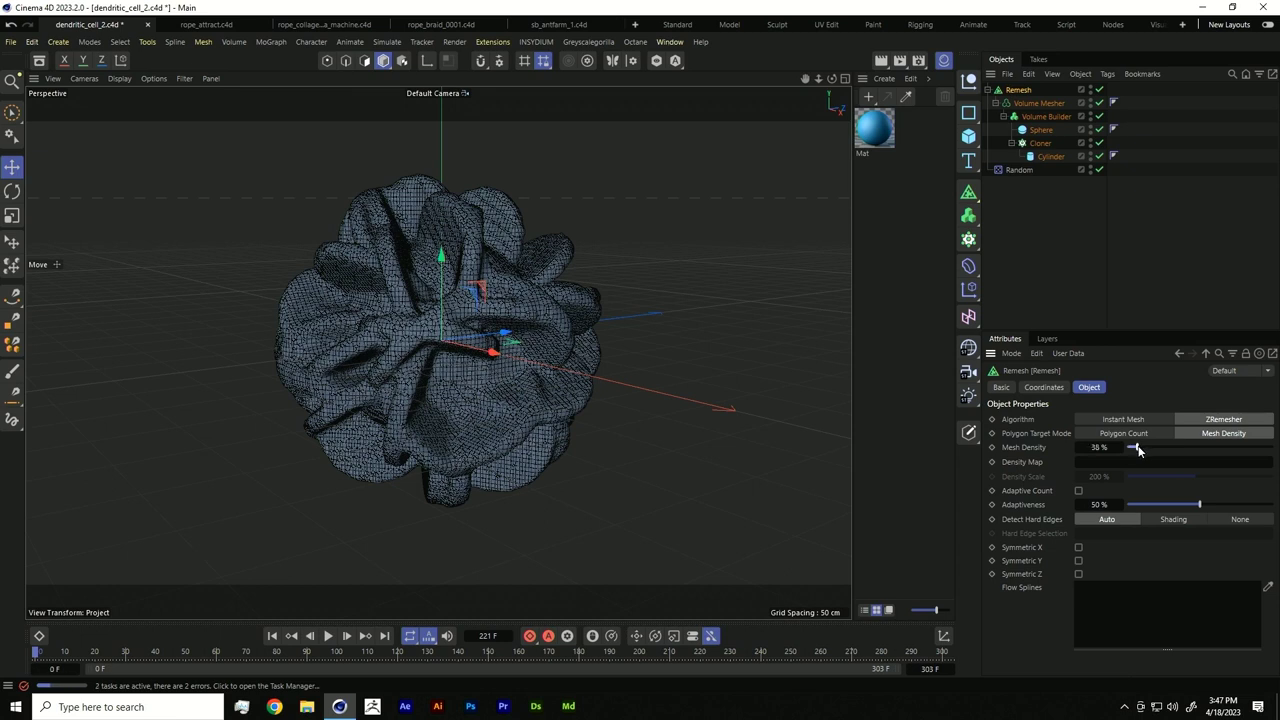
click(1121, 448)
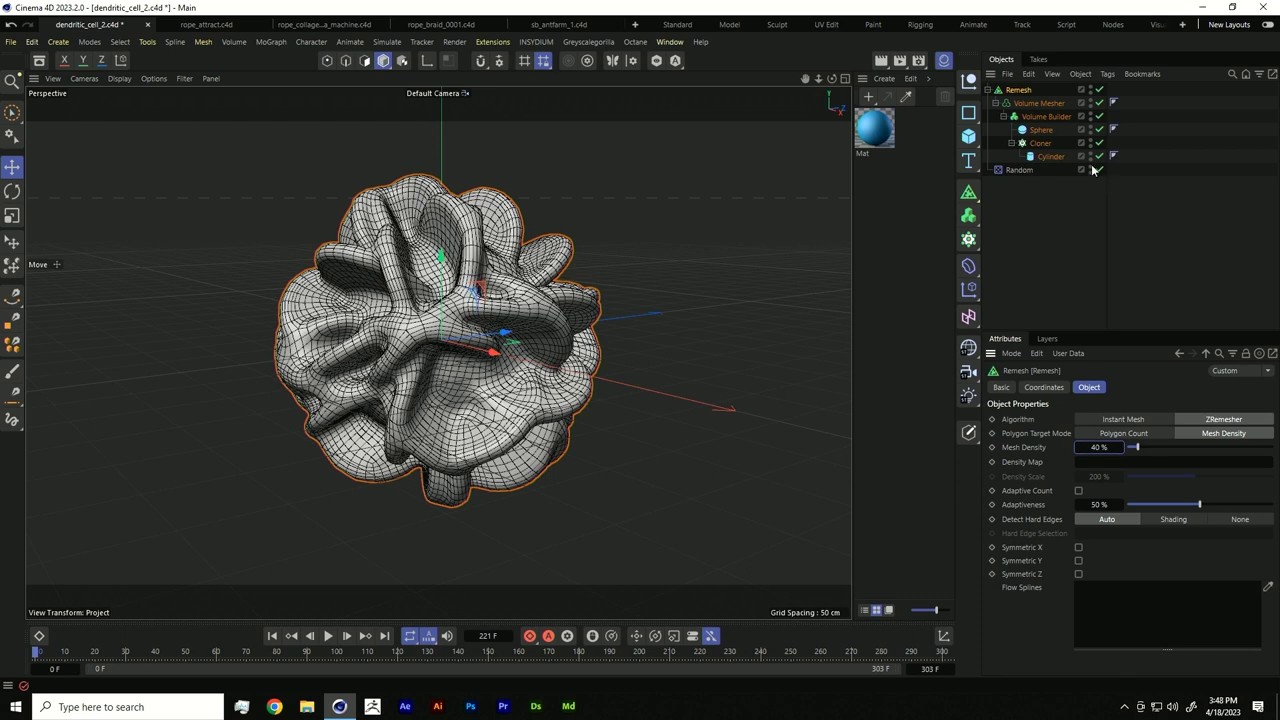
Step: Bake Remesh with Current State to Object and delete the original generator hierarchy
right_click(1022, 90)
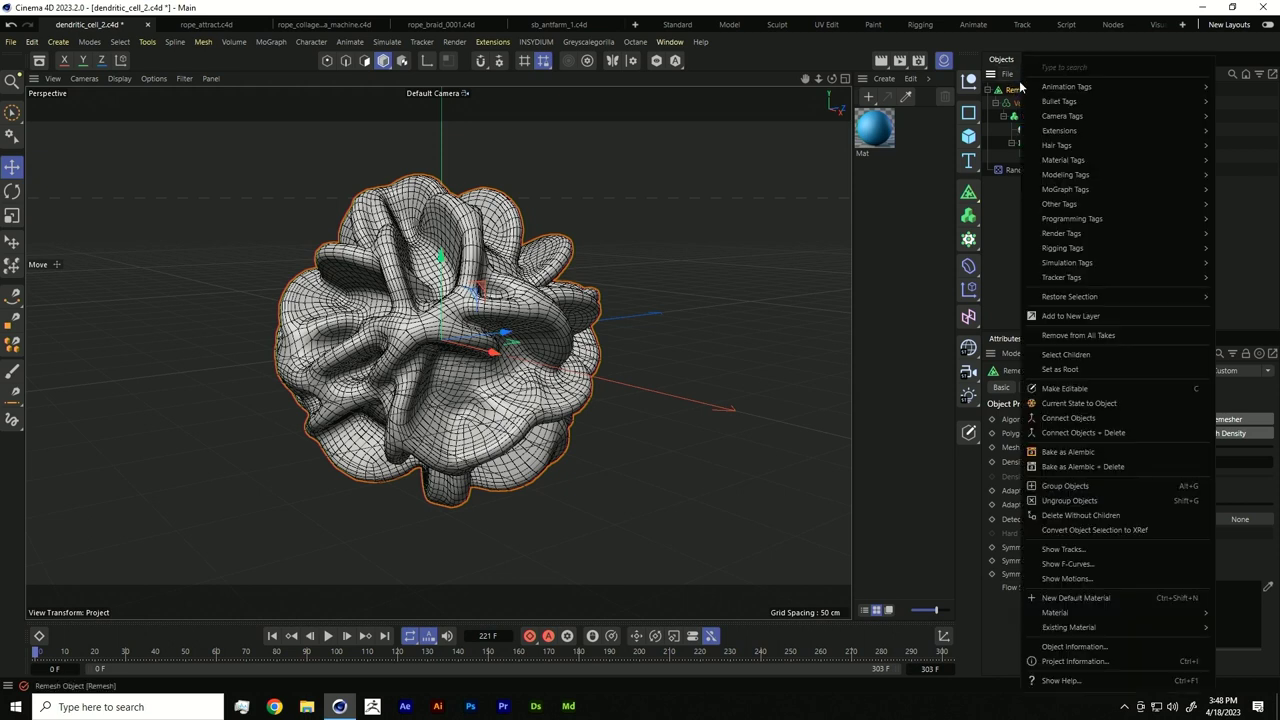
click(1093, 405)
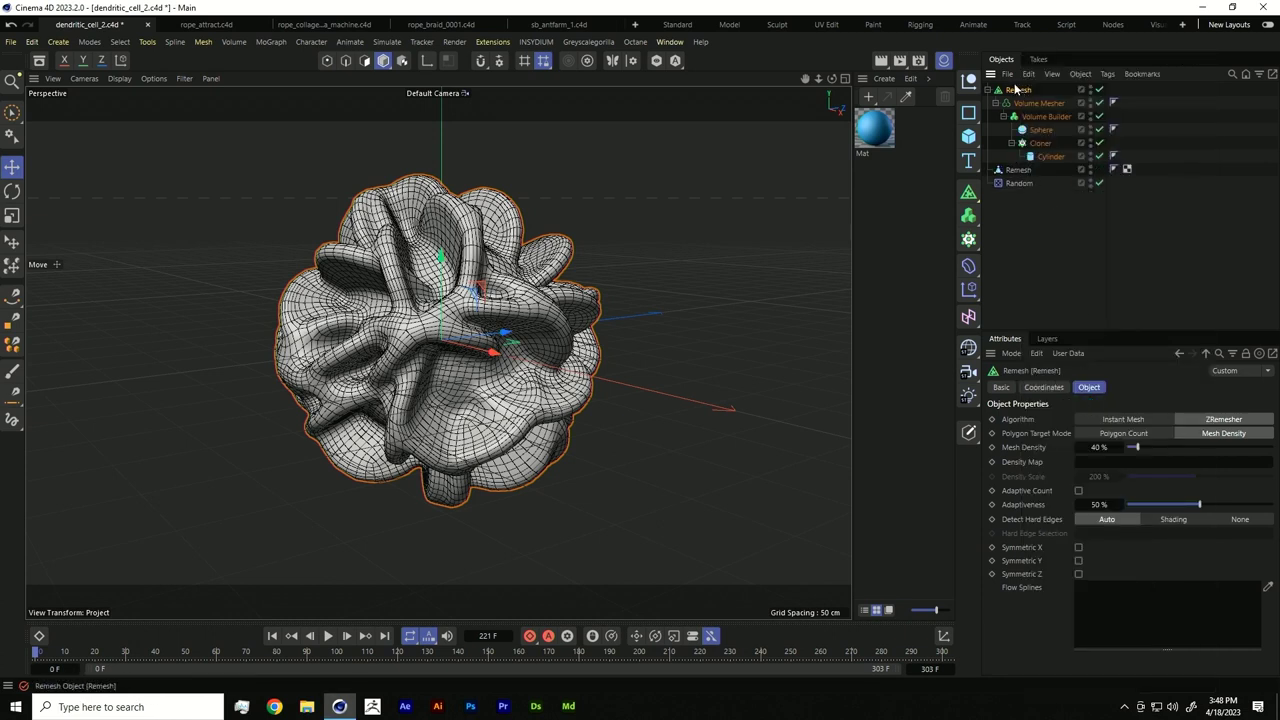
key(Delete)
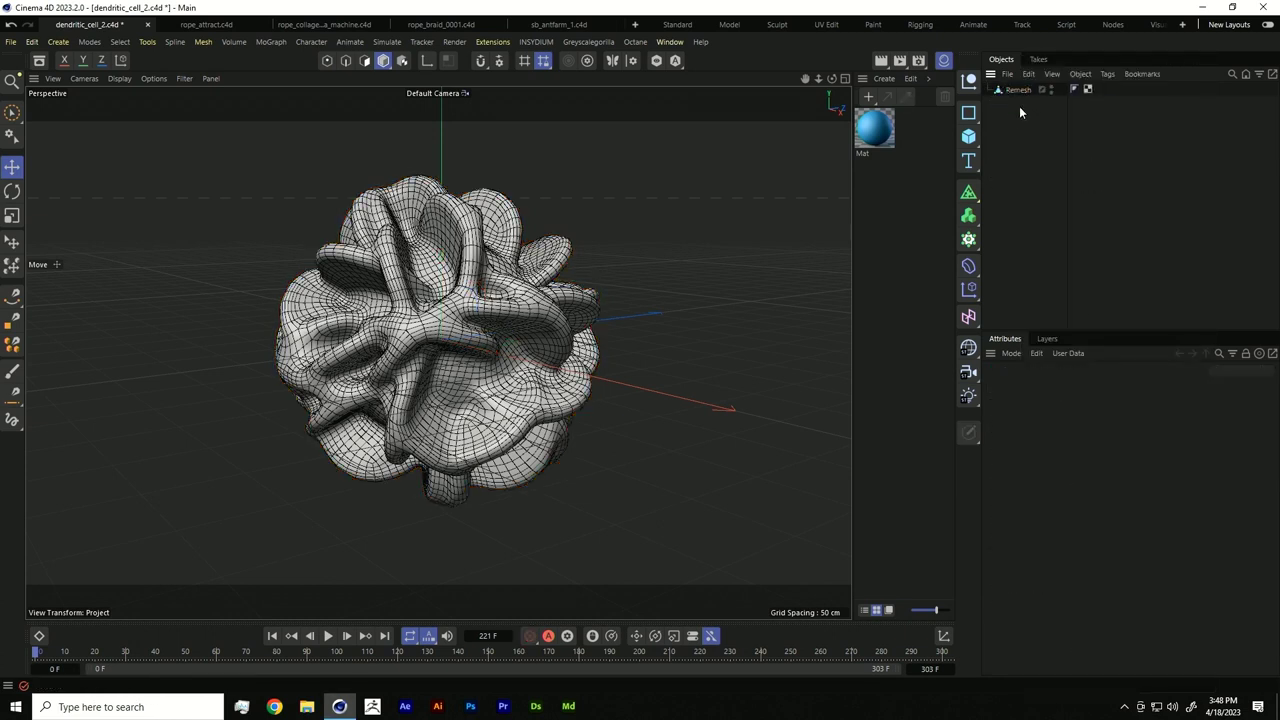
click(1016, 90)
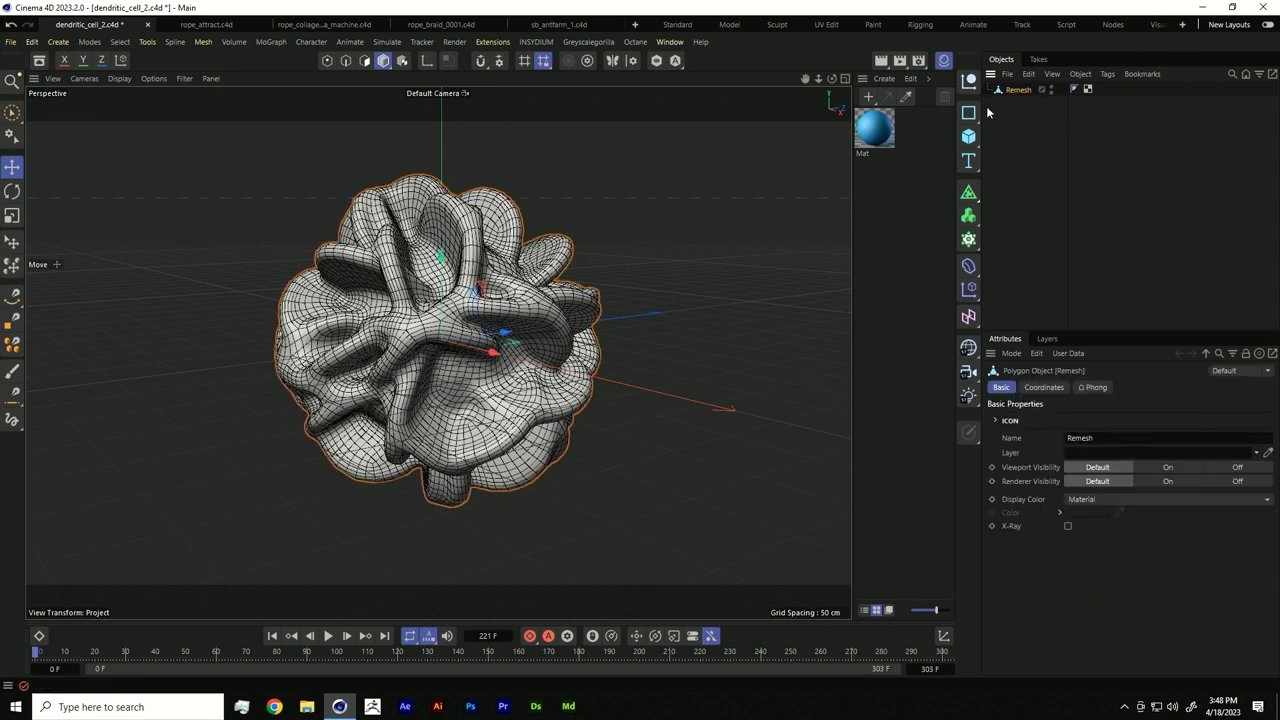
click(1022, 132)
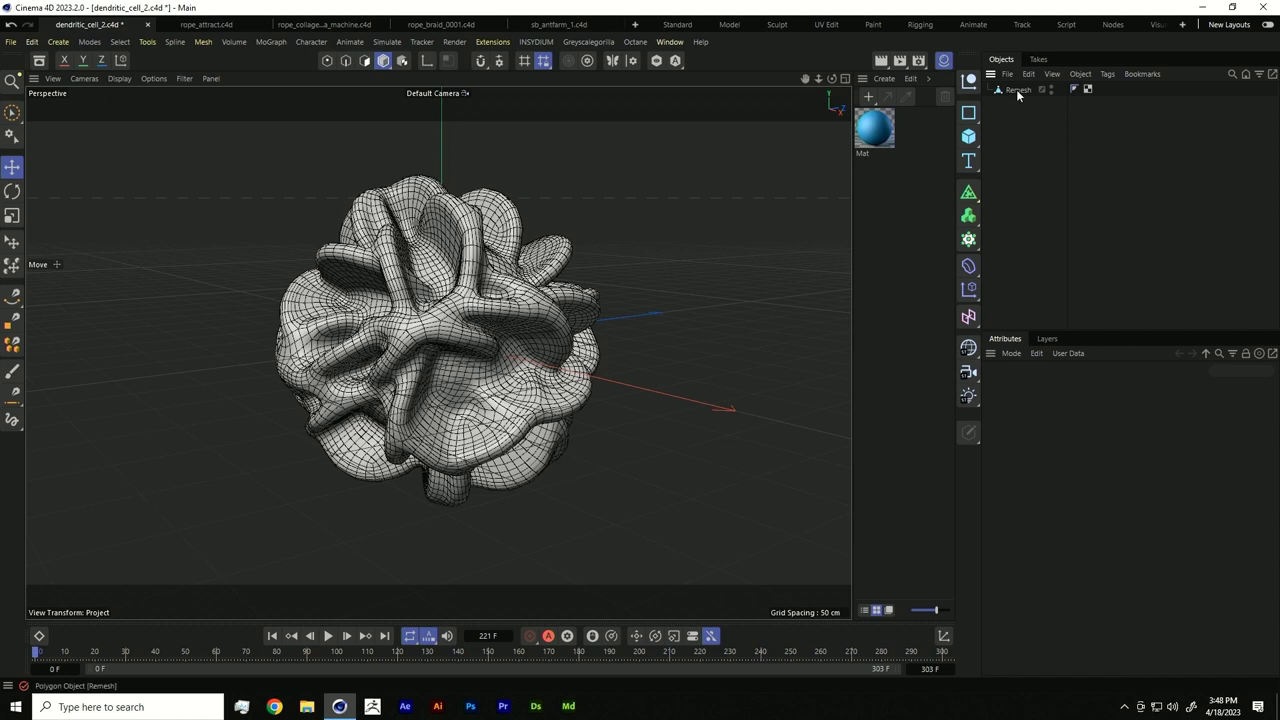
Step: Add a Cloth simulation tag to the baked Remesh object
right_click(1018, 89)
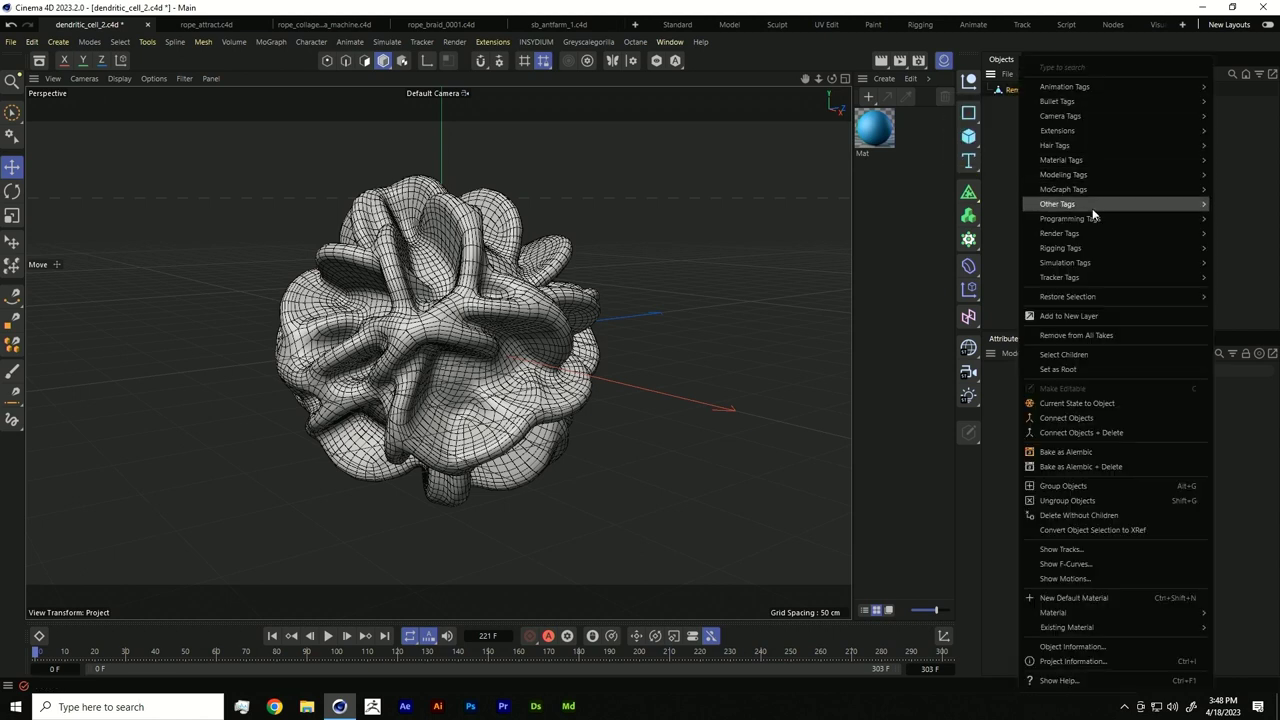
mouse_move(1093, 263)
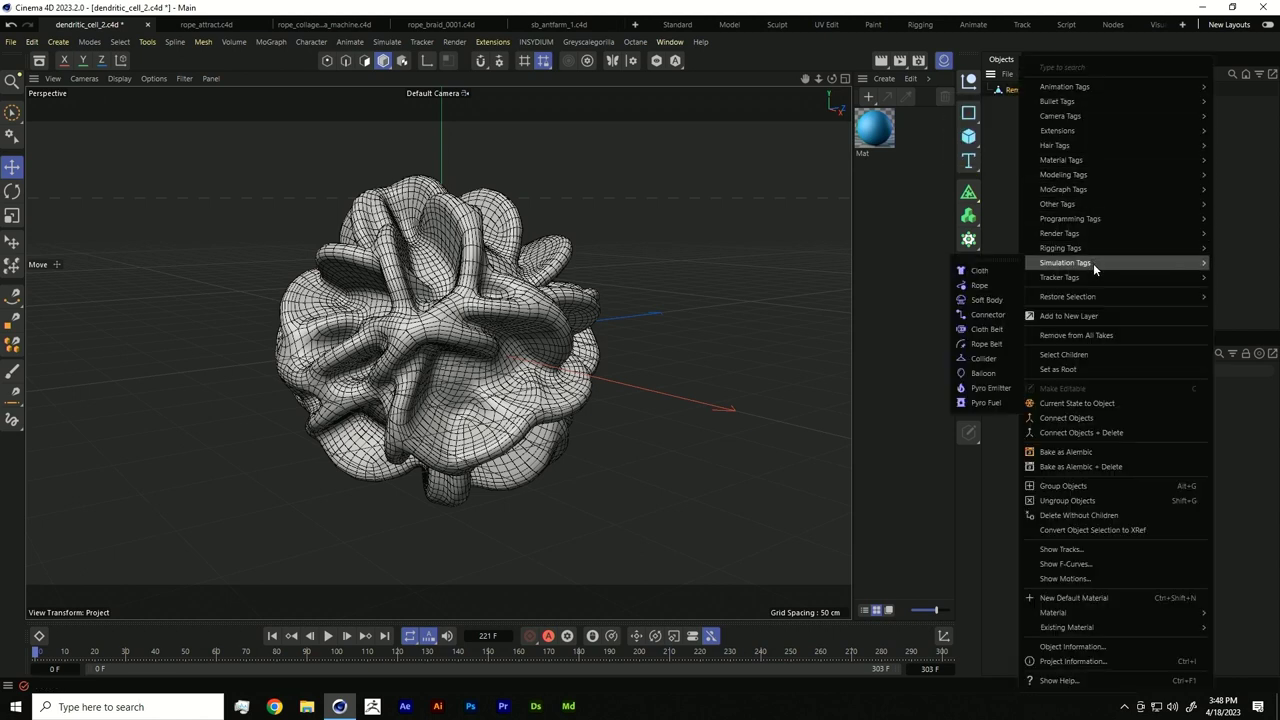
click(990, 269)
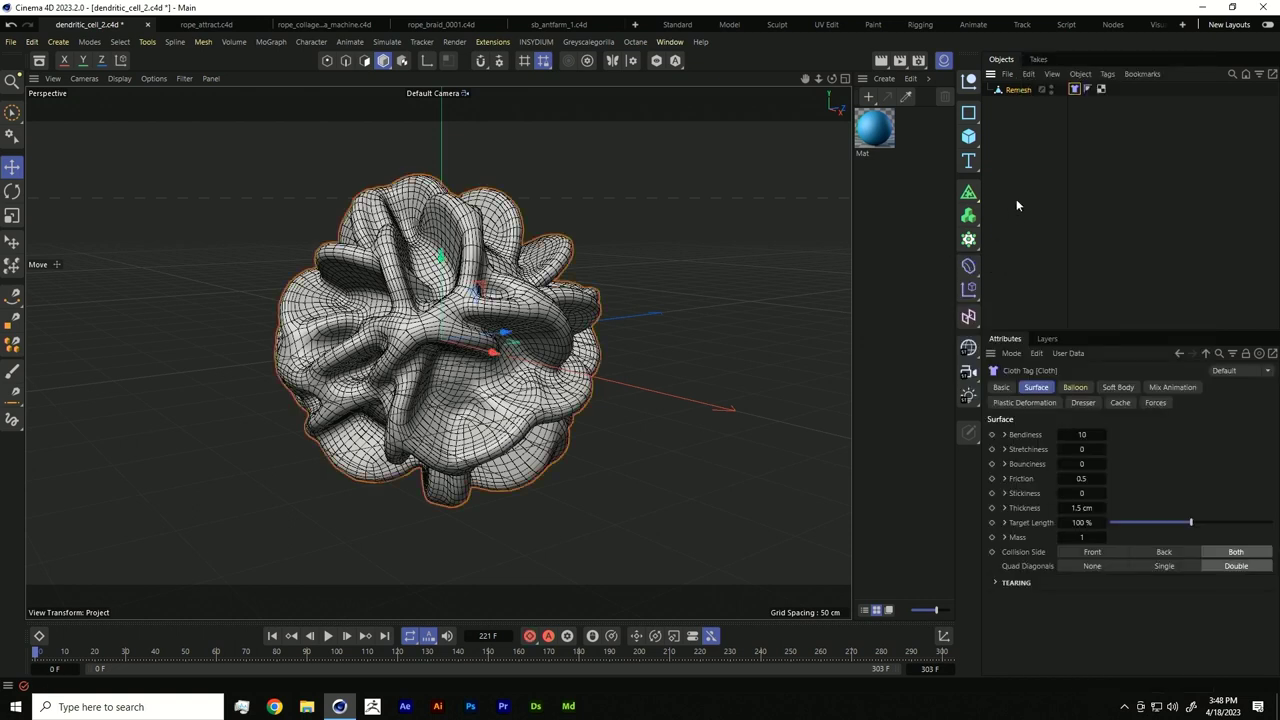
click(1025, 189)
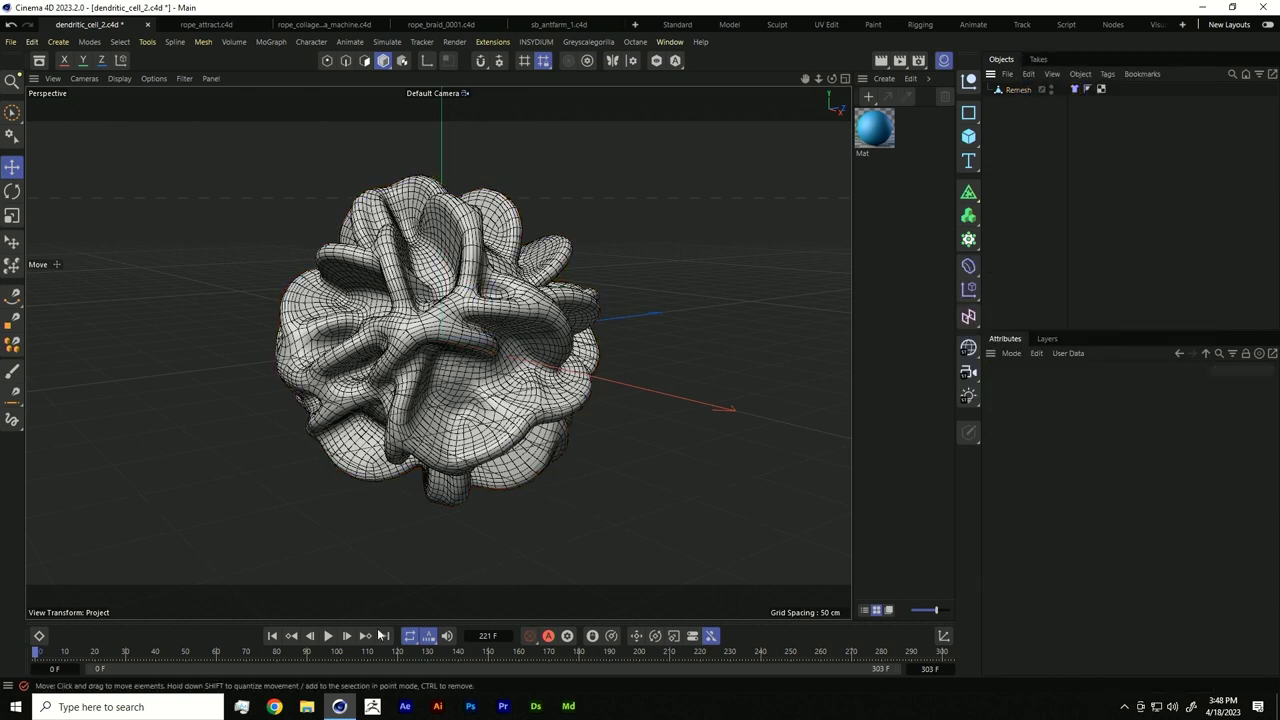
Step: Play the animation to test the cloth, then stop and rewind to the start
click(329, 637)
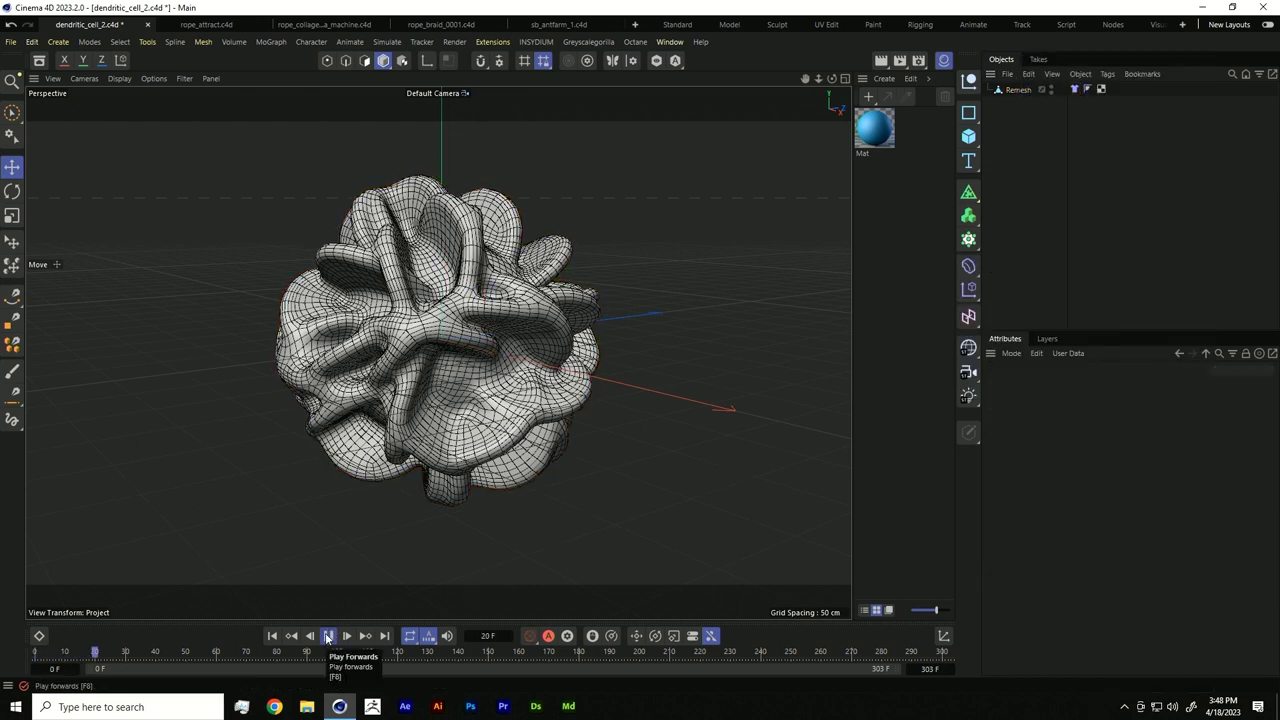
click(330, 637)
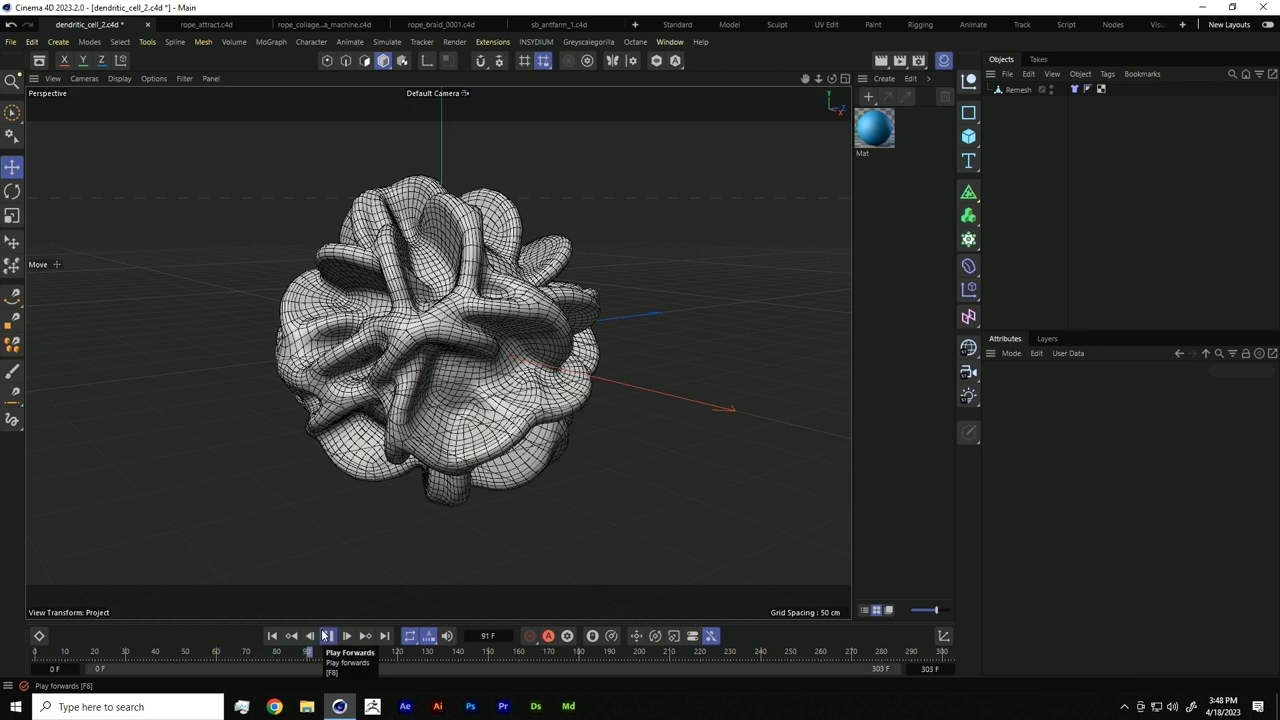
click(272, 636)
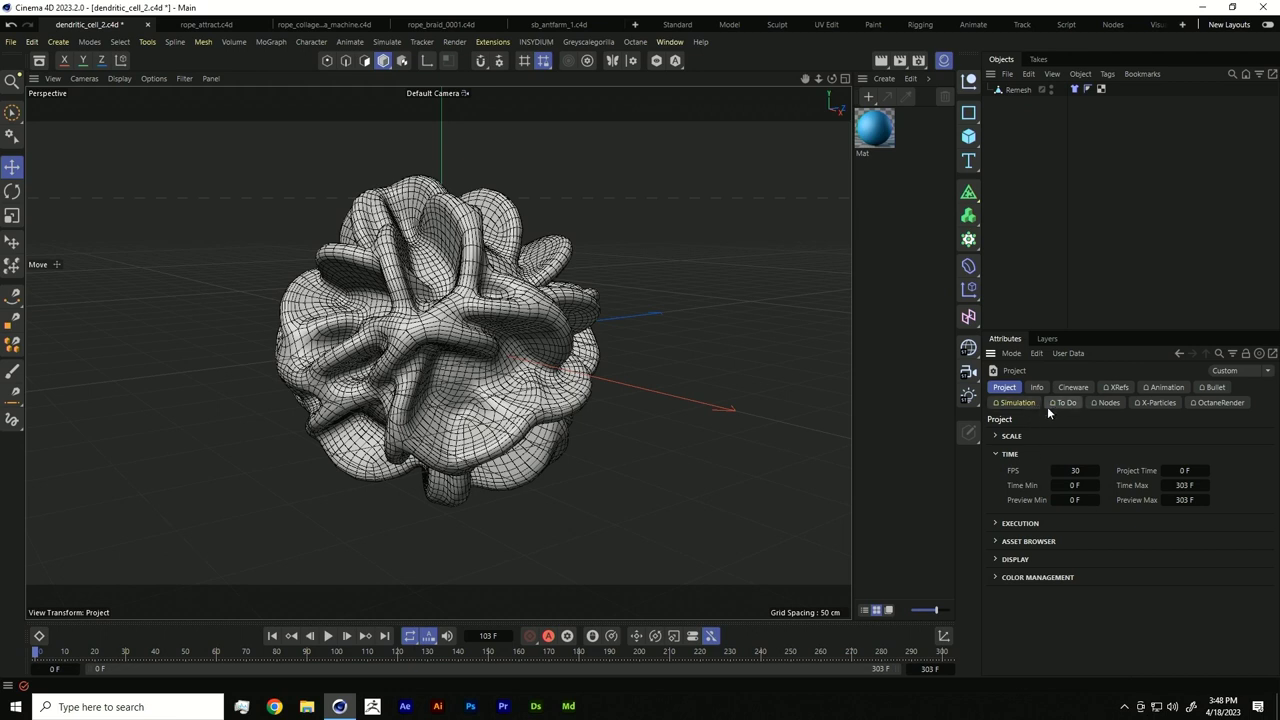
Step: Set project simulation gravity to -981 cm, test-play the cloth, then rewind
click(1020, 403)
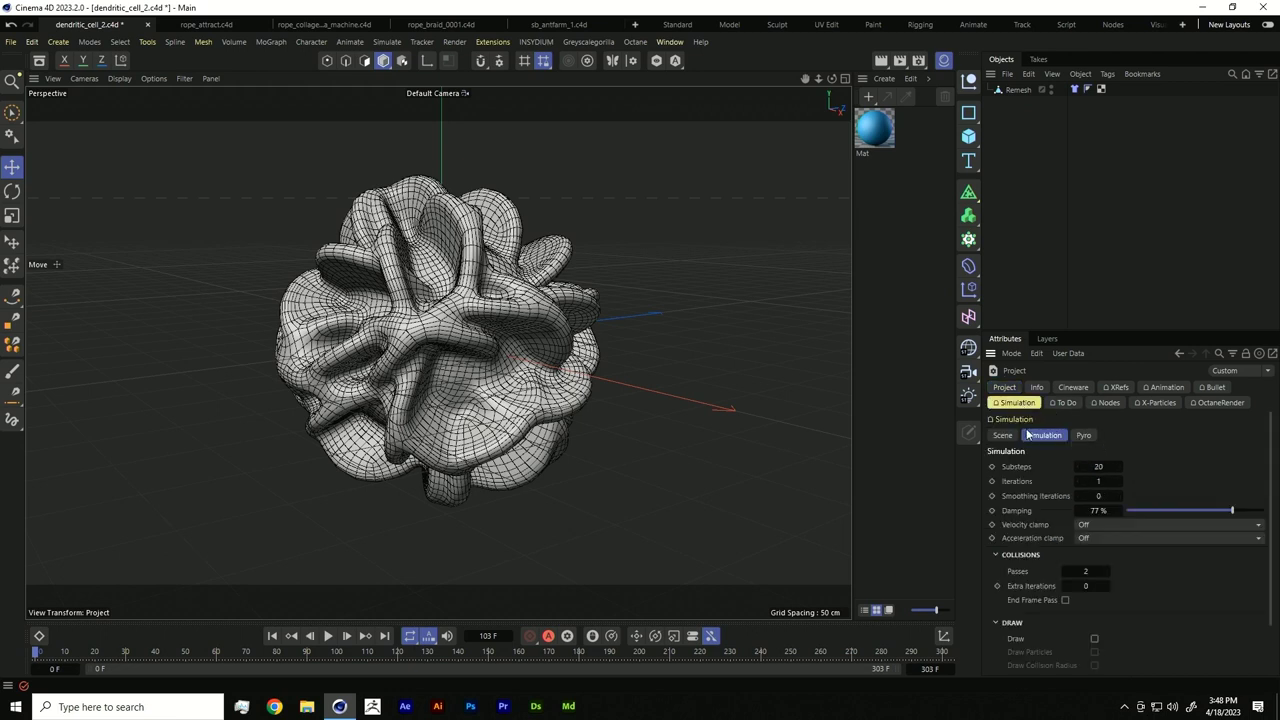
click(1003, 435)
click(1116, 481)
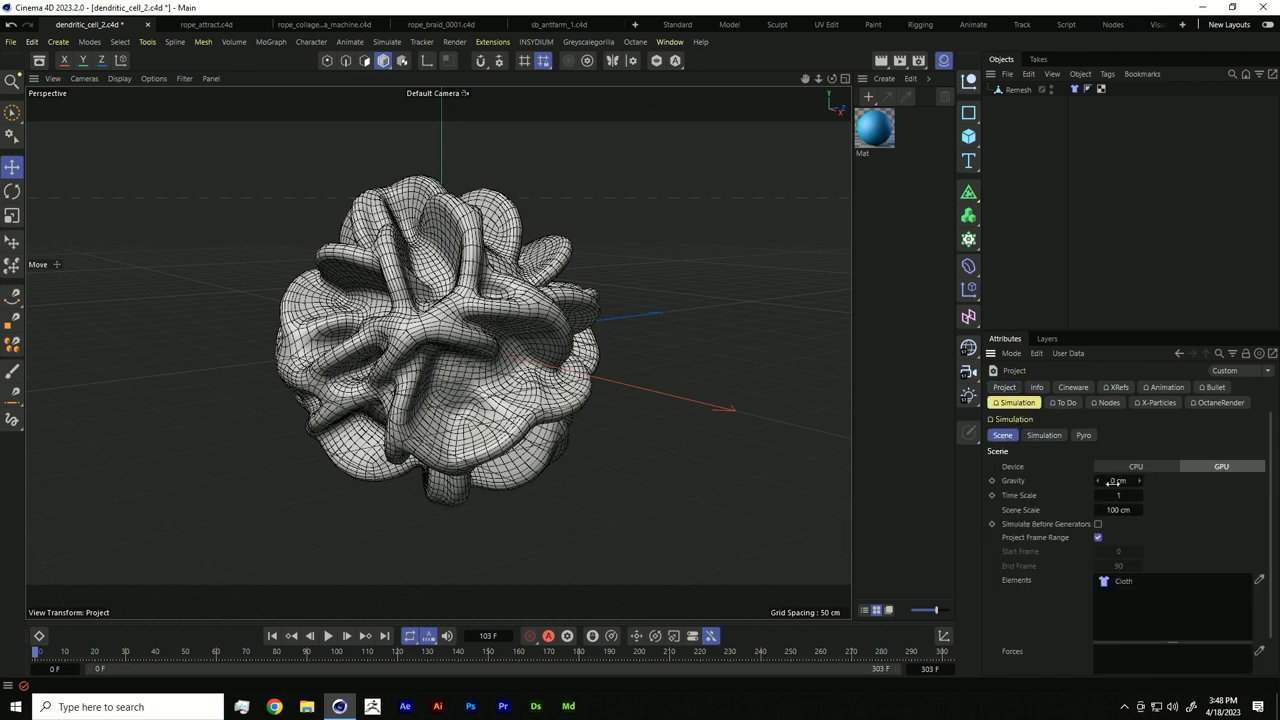
key(BackSpace)
text(-981)
click(913, 499)
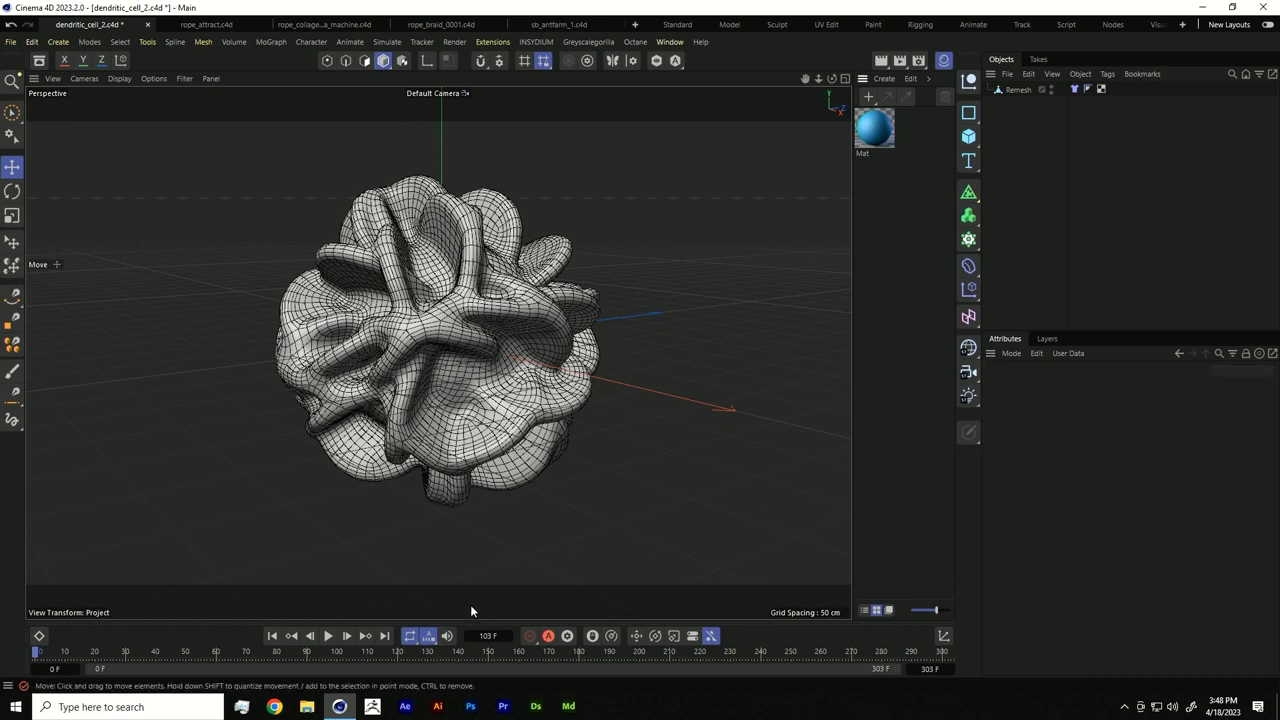
click(329, 637)
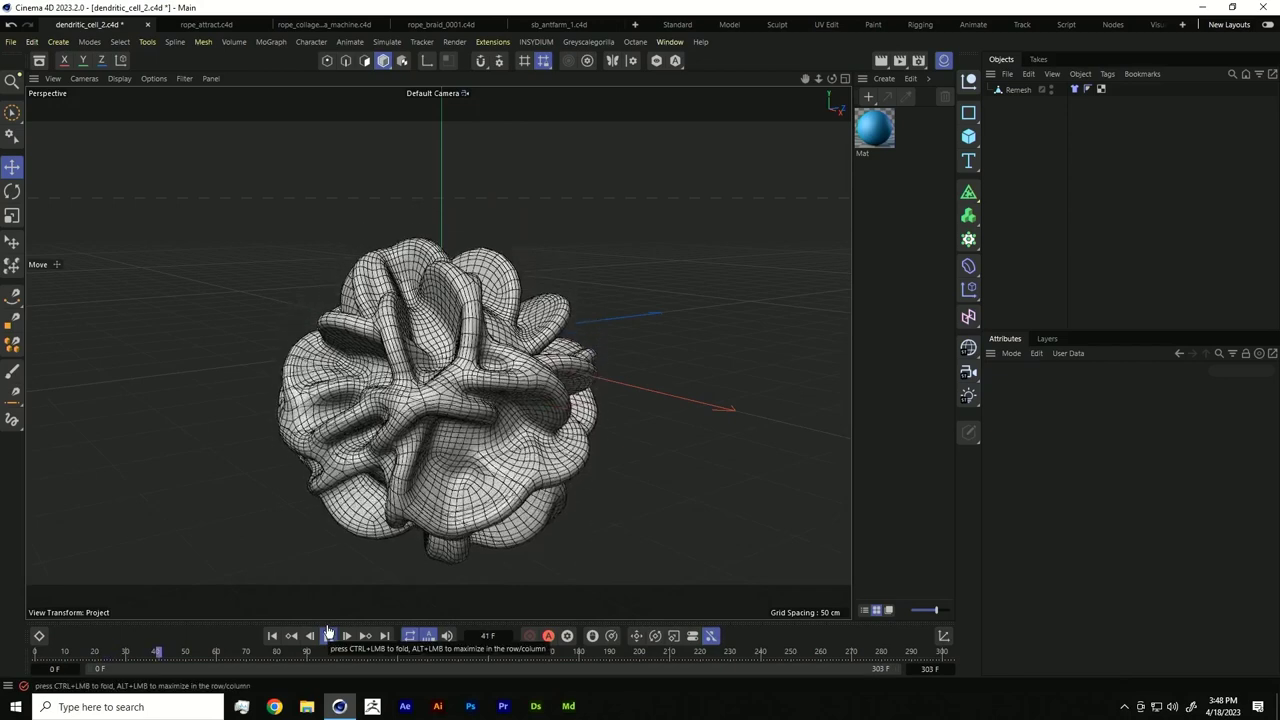
click(329, 637)
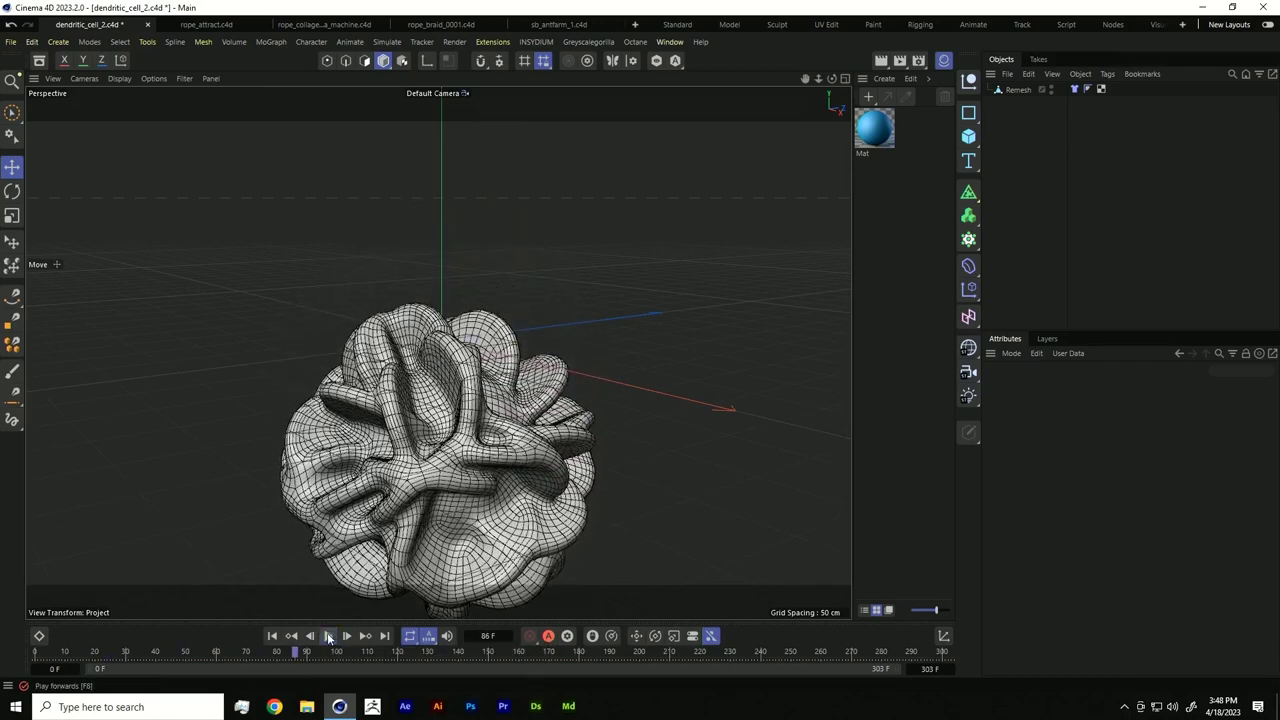
click(272, 637)
Step: Reset the project simulation gravity to 0 cm
key(ctrl+d)
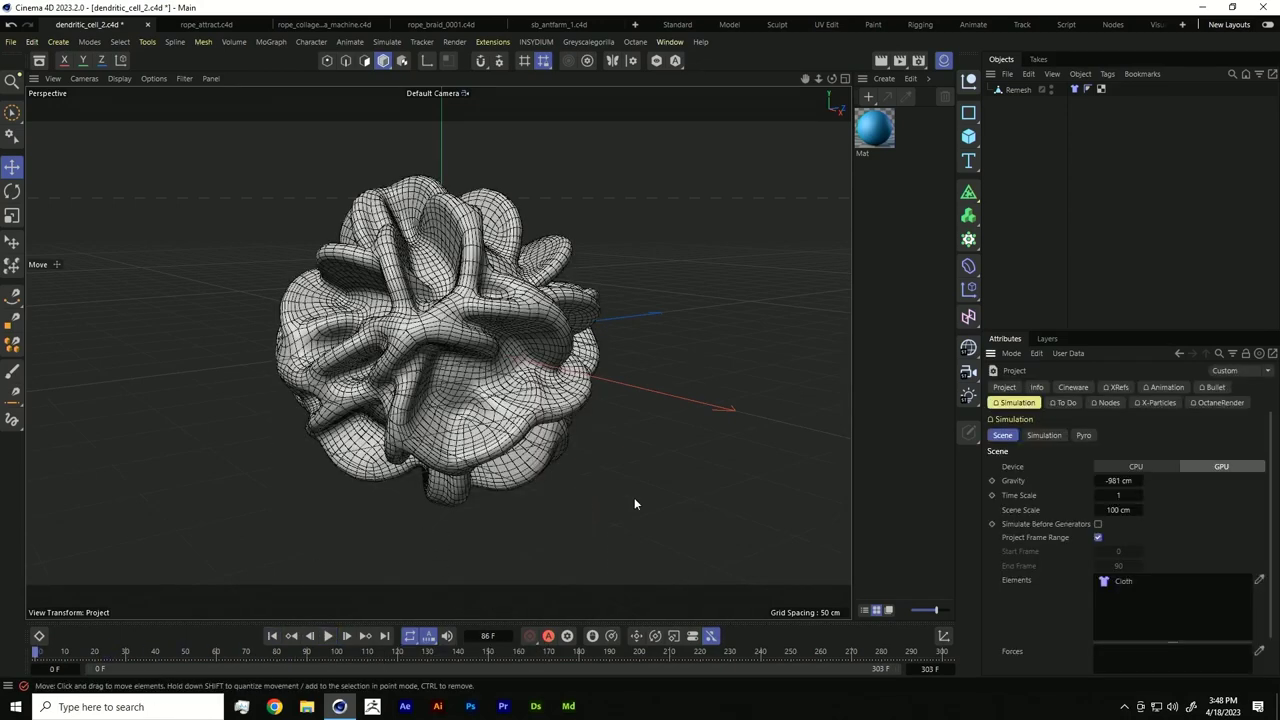
click(1106, 482)
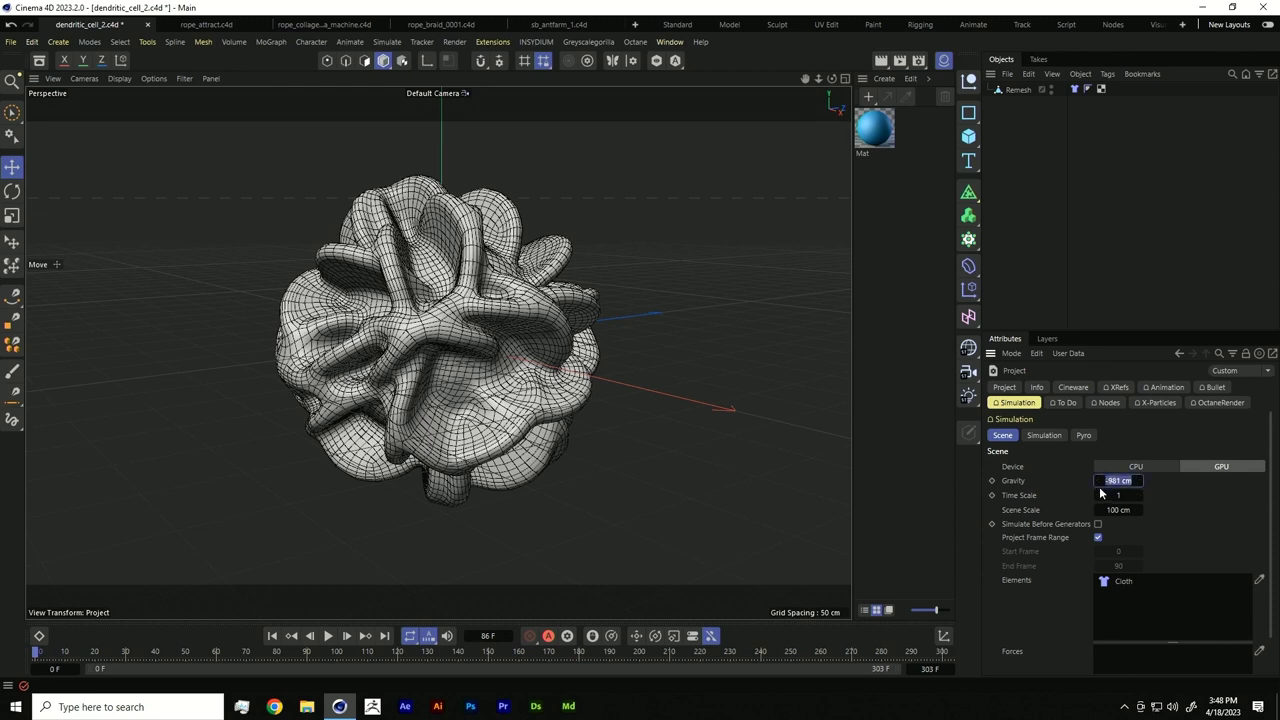
key(Return)
click(375, 43)
mouse_move(391, 66)
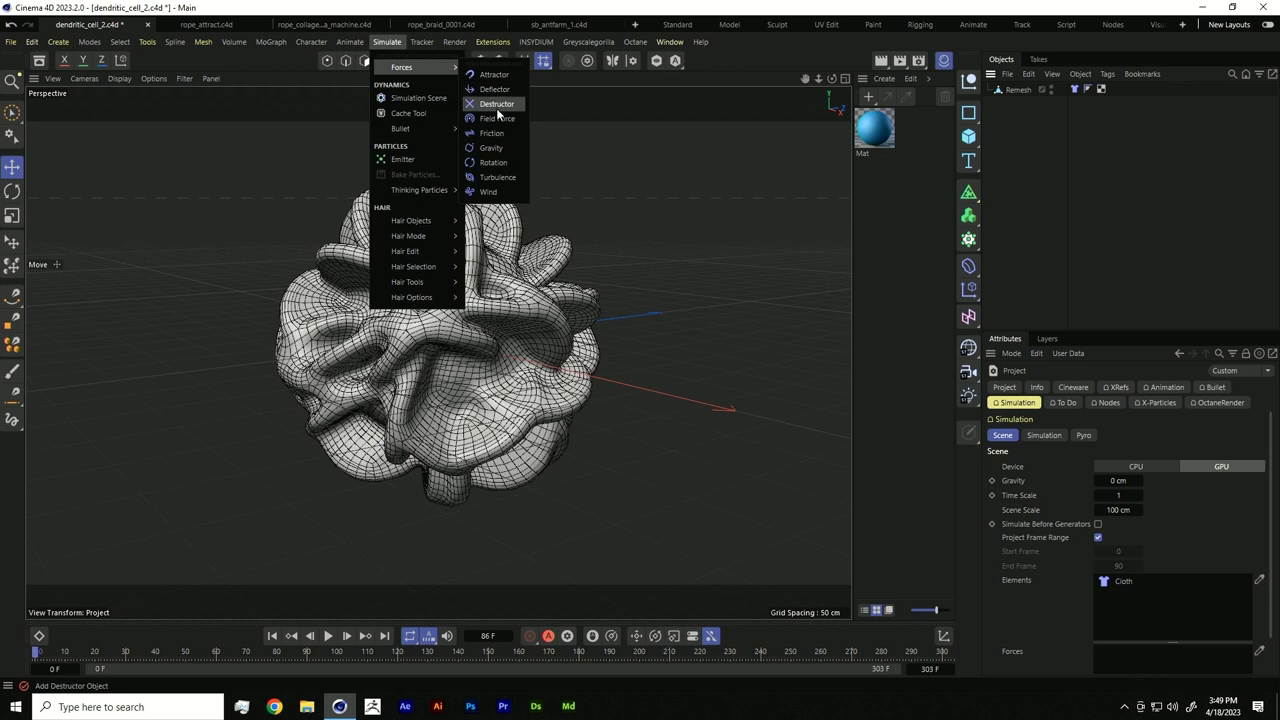
Step: Add a Turbulence force, make the Cloth tag include only it, and apply the blue Mat material
click(502, 177)
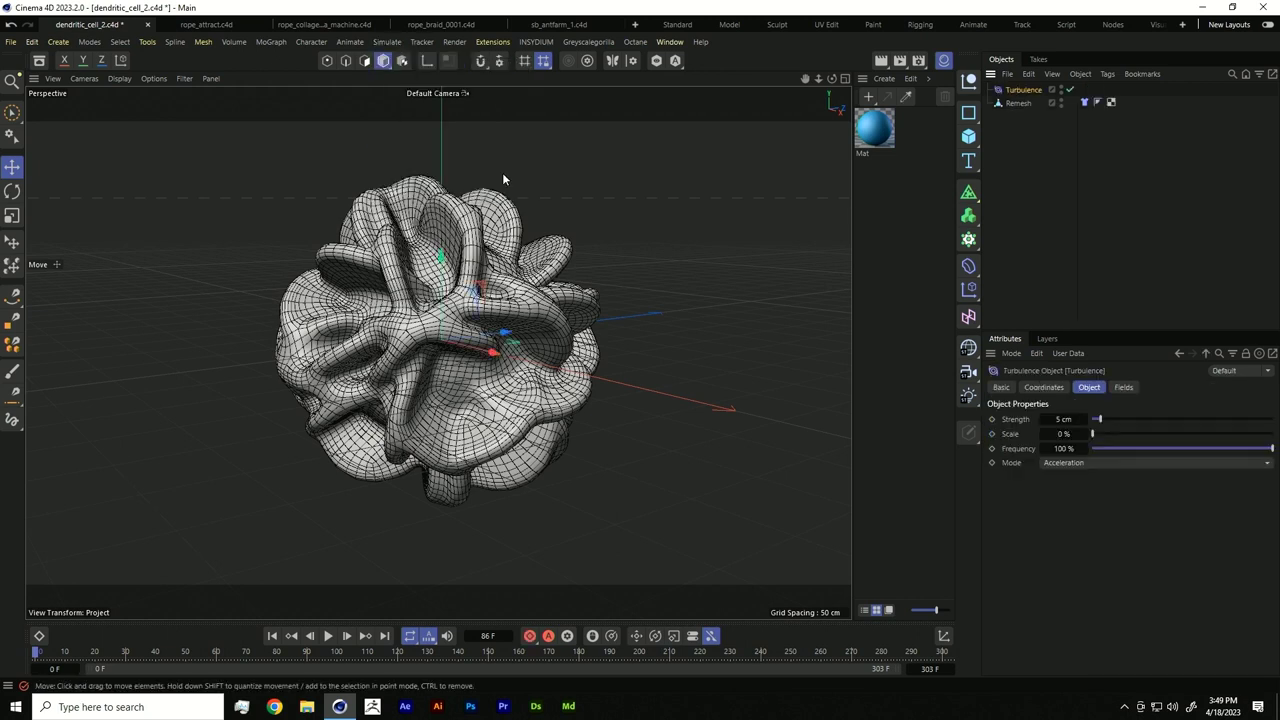
click(1084, 102)
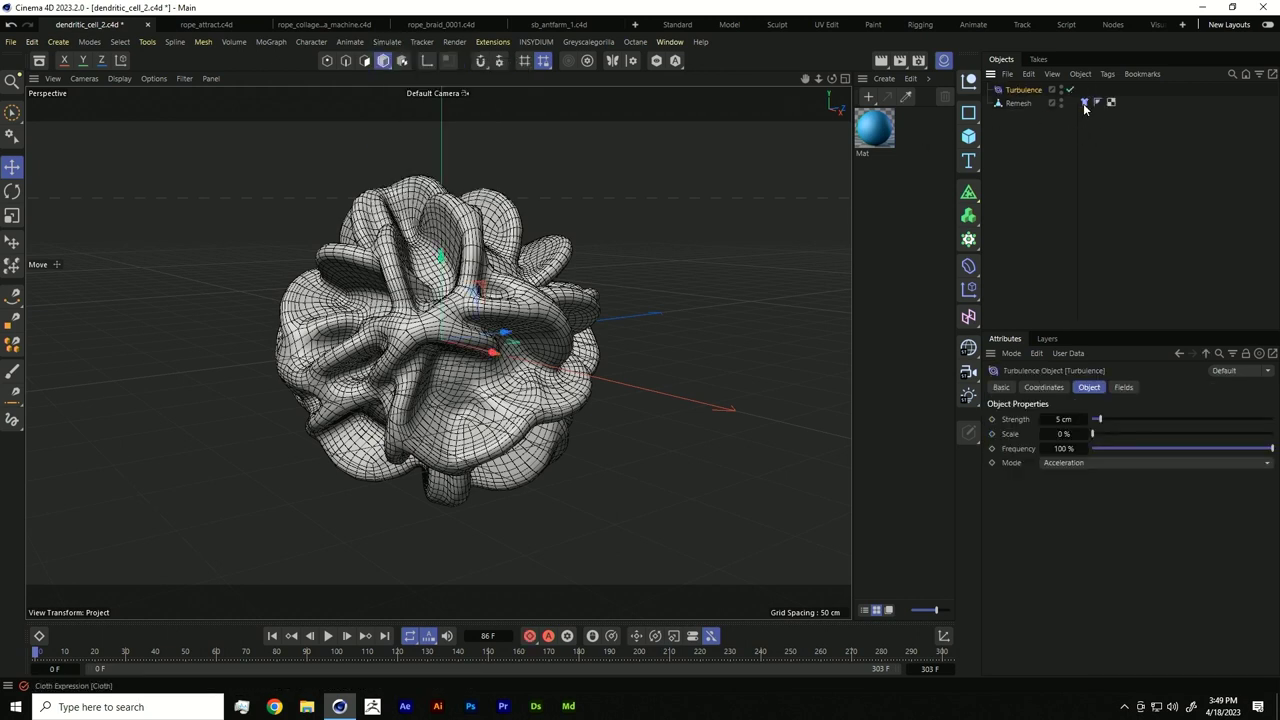
click(1156, 402)
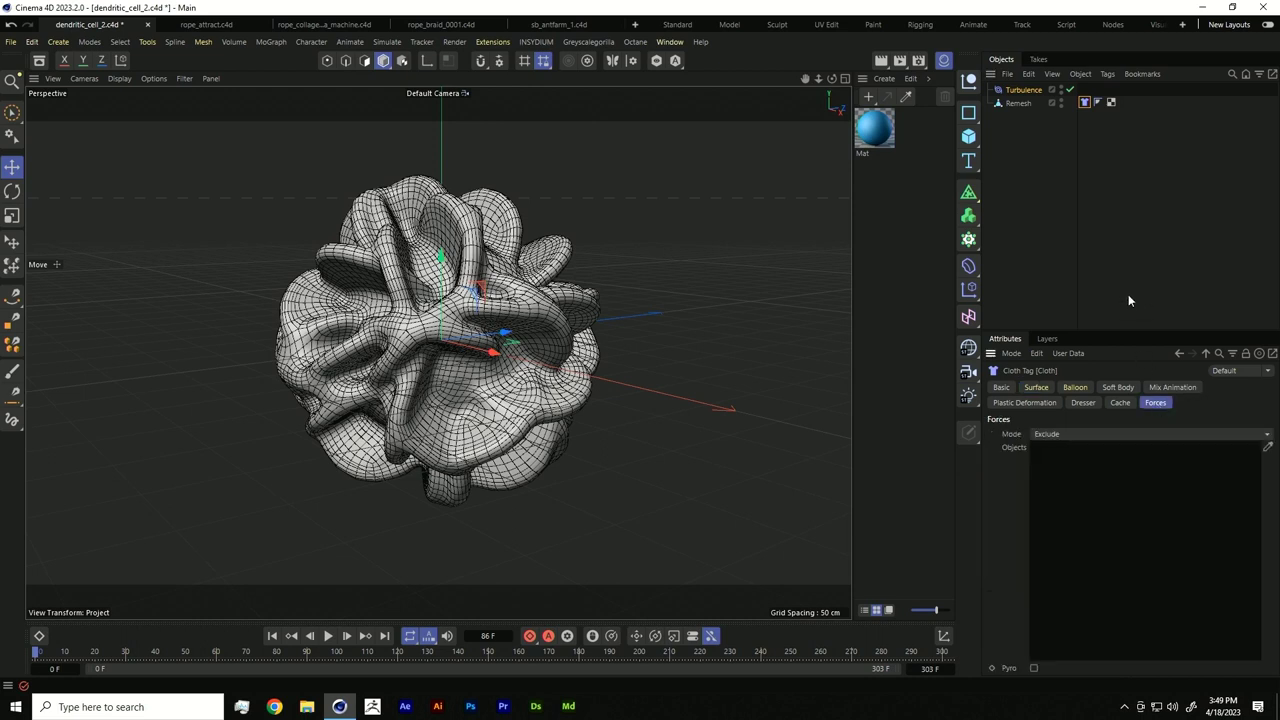
click(1080, 434)
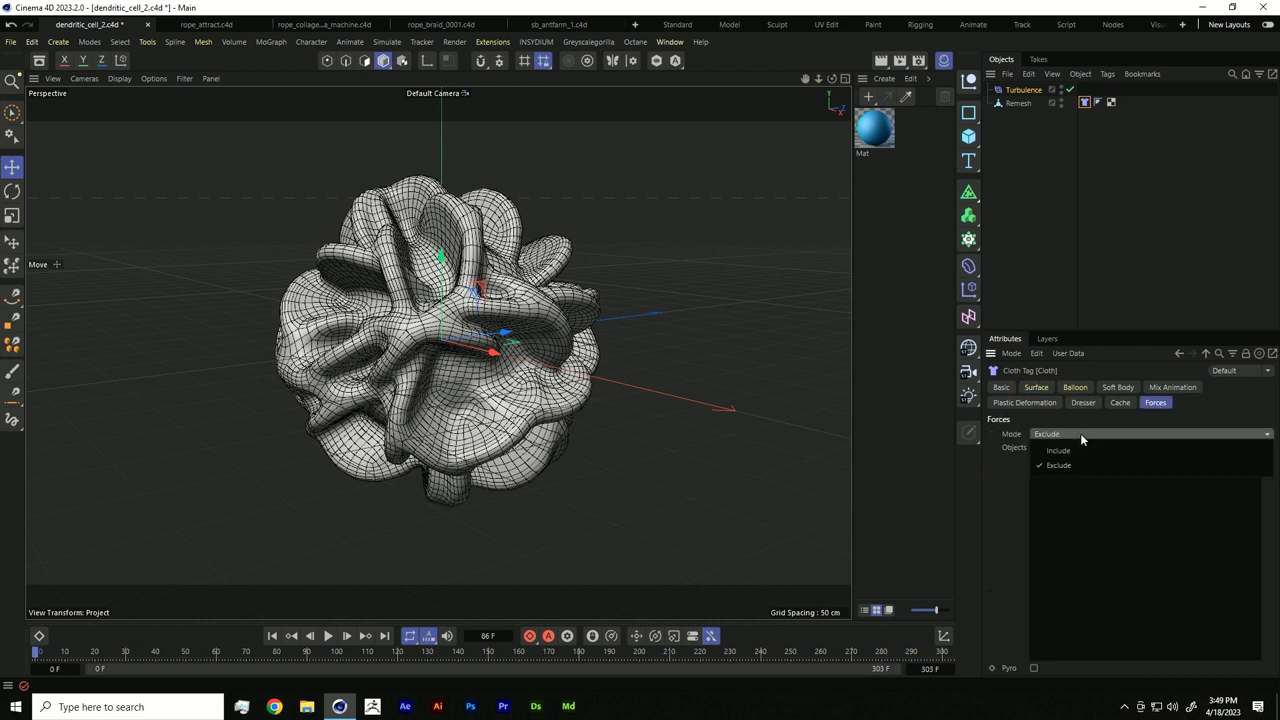
click(1079, 450)
drag(1022, 90, 1087, 480)
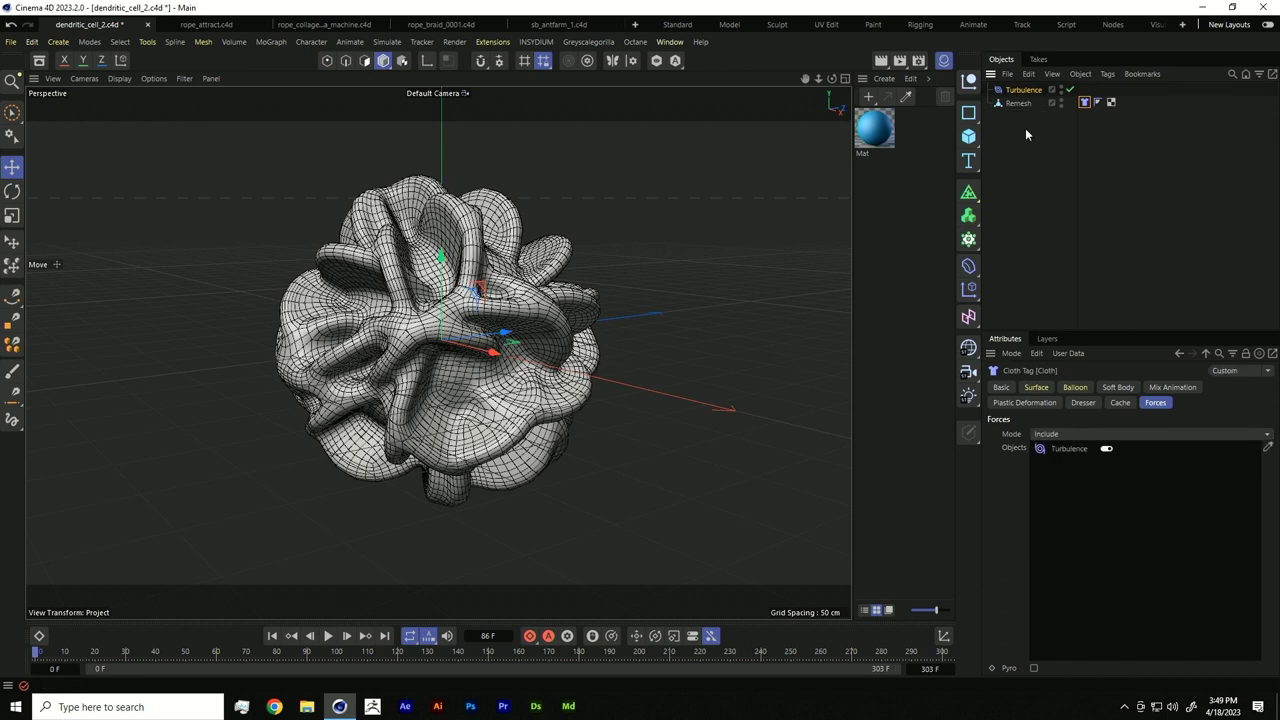
click(1022, 90)
drag(868, 145, 497, 313)
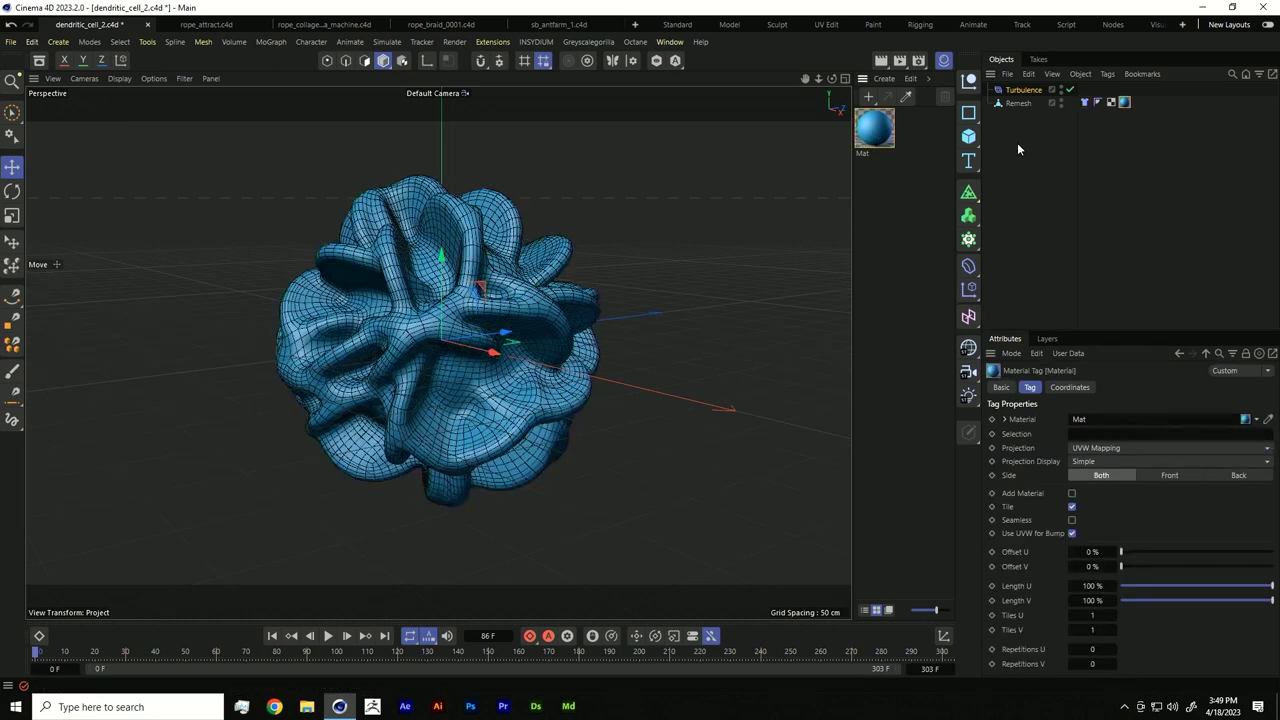
Step: Raise Turbulence strength to 40.8 cm, preview the writhing cell, then stop and rewind
click(1022, 90)
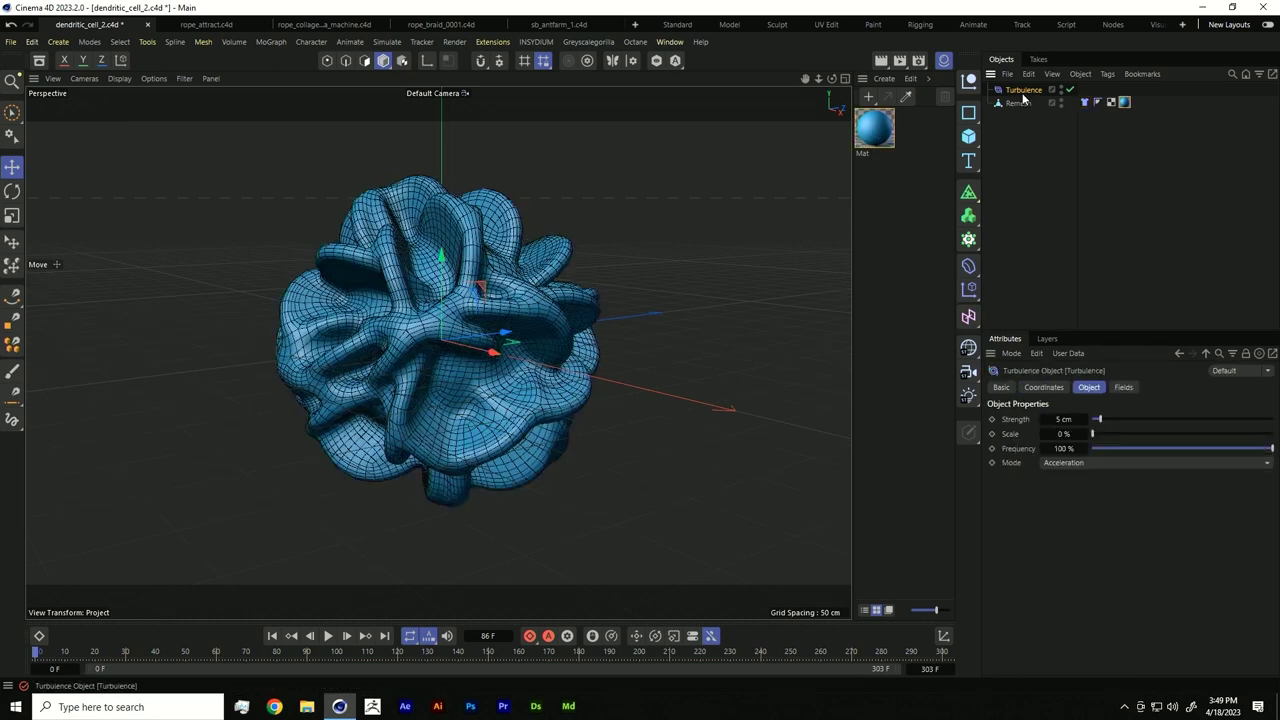
drag(1100, 425, 1168, 433)
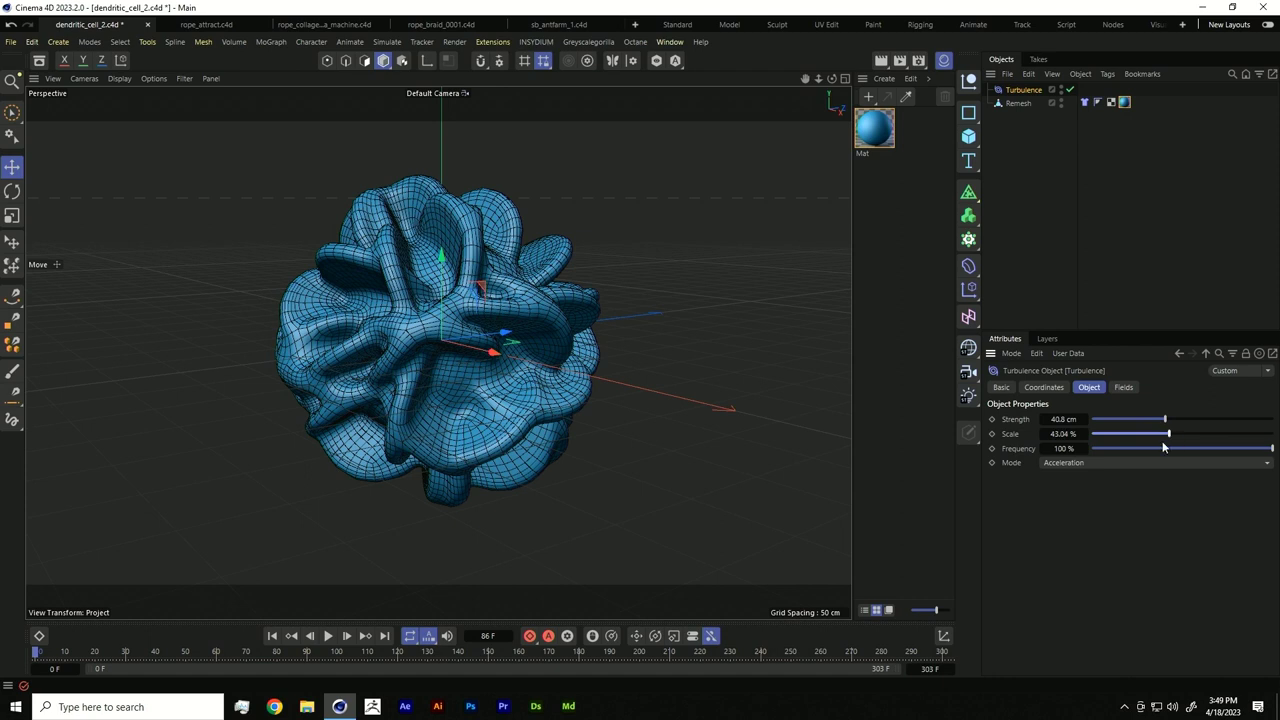
click(328, 636)
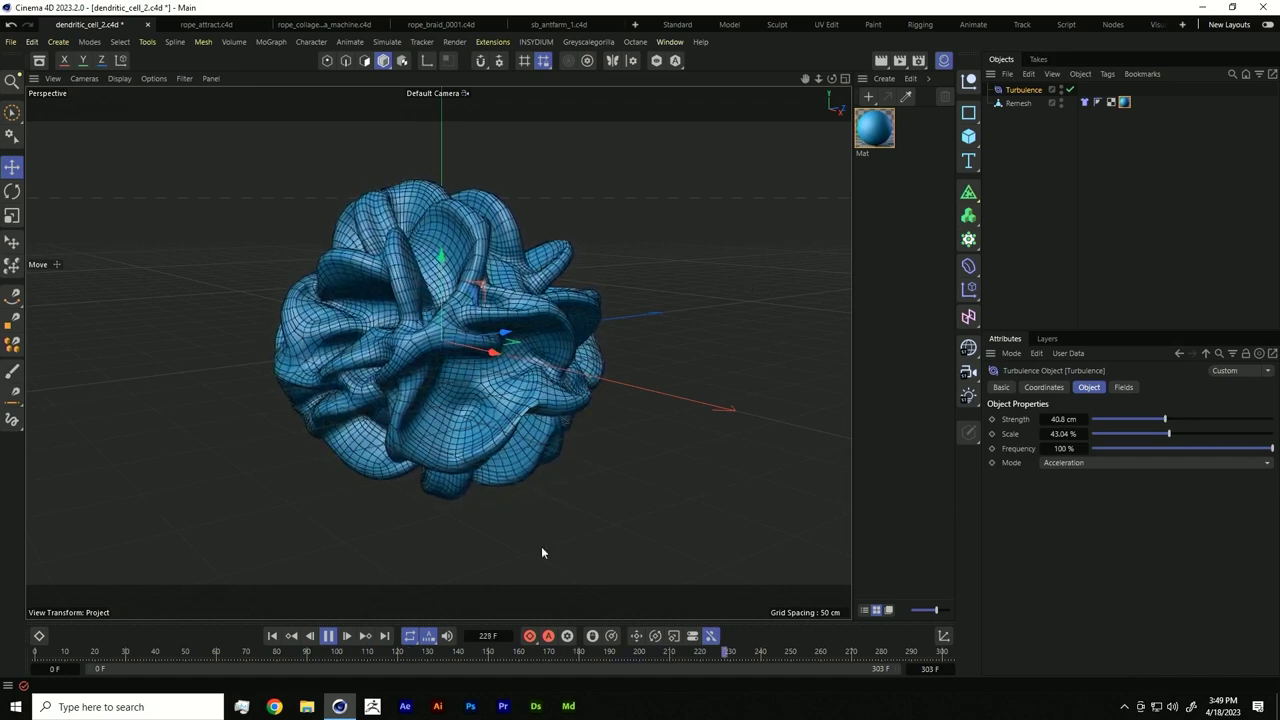
click(328, 636)
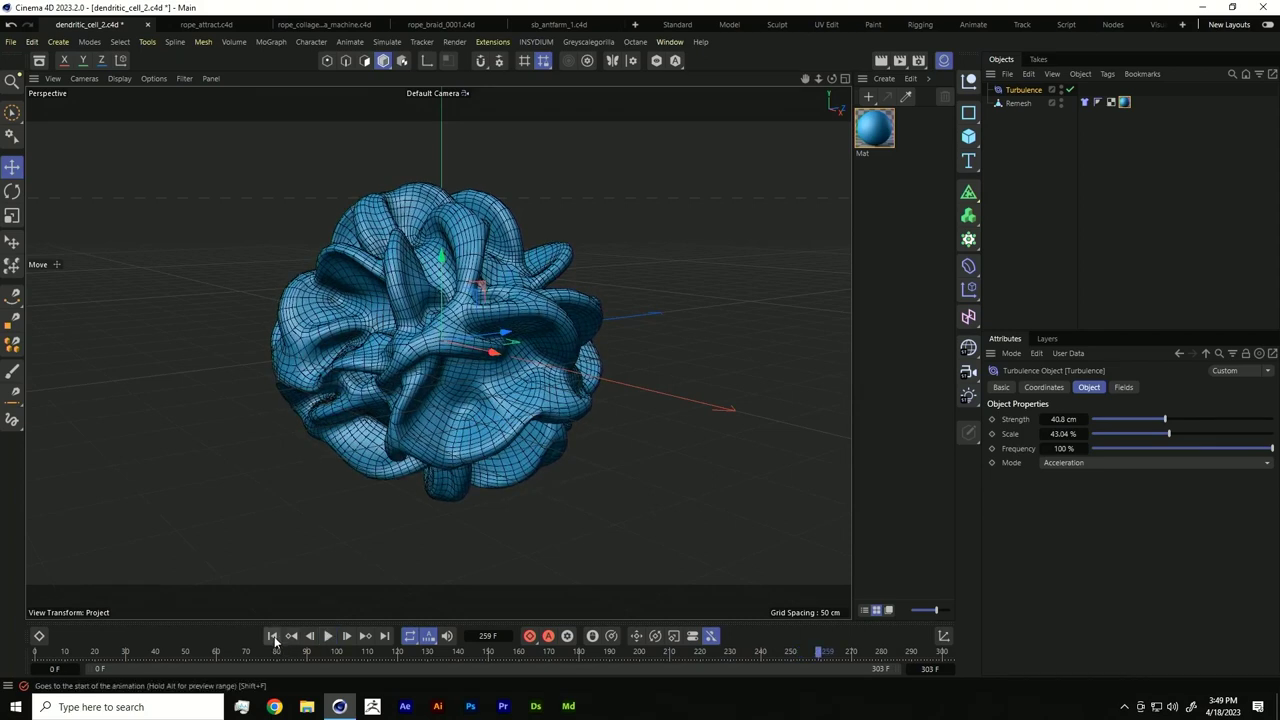
click(272, 636)
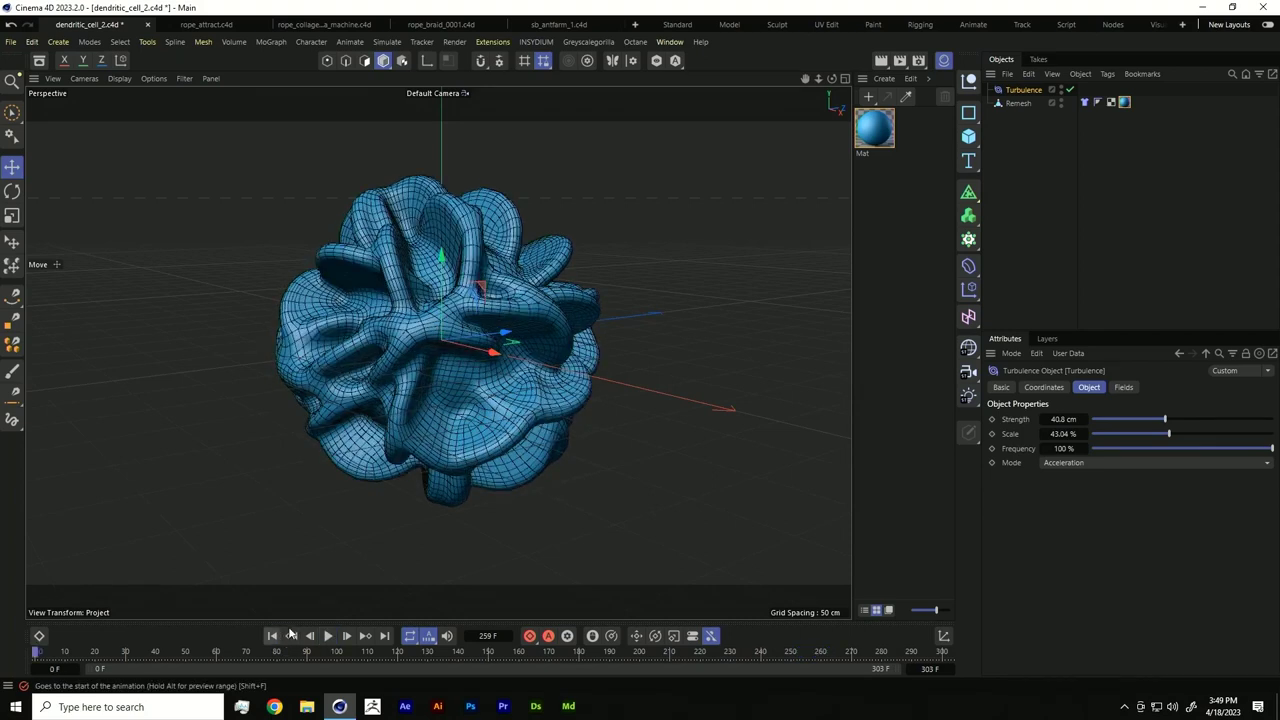
Step: Add a hexahedron sphere right of the cell with a 32.44 cm radius
click(972, 140)
click(1108, 210)
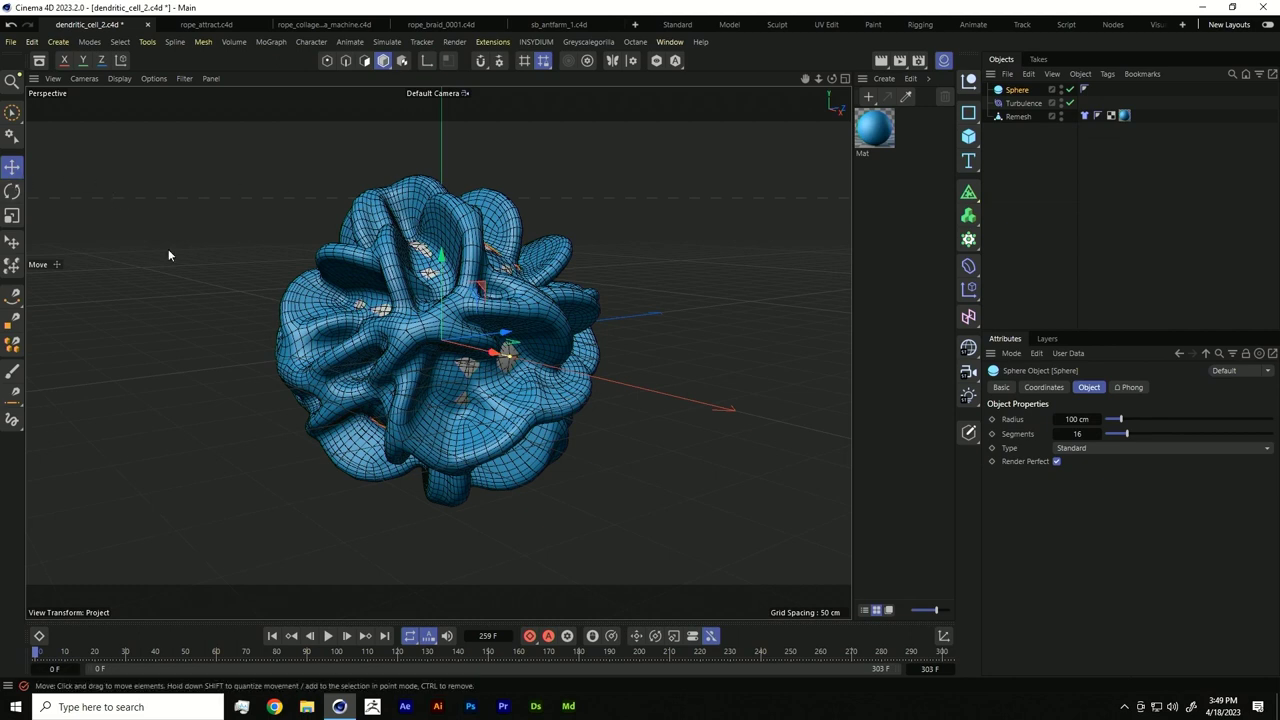
drag(168, 254, 440, 260)
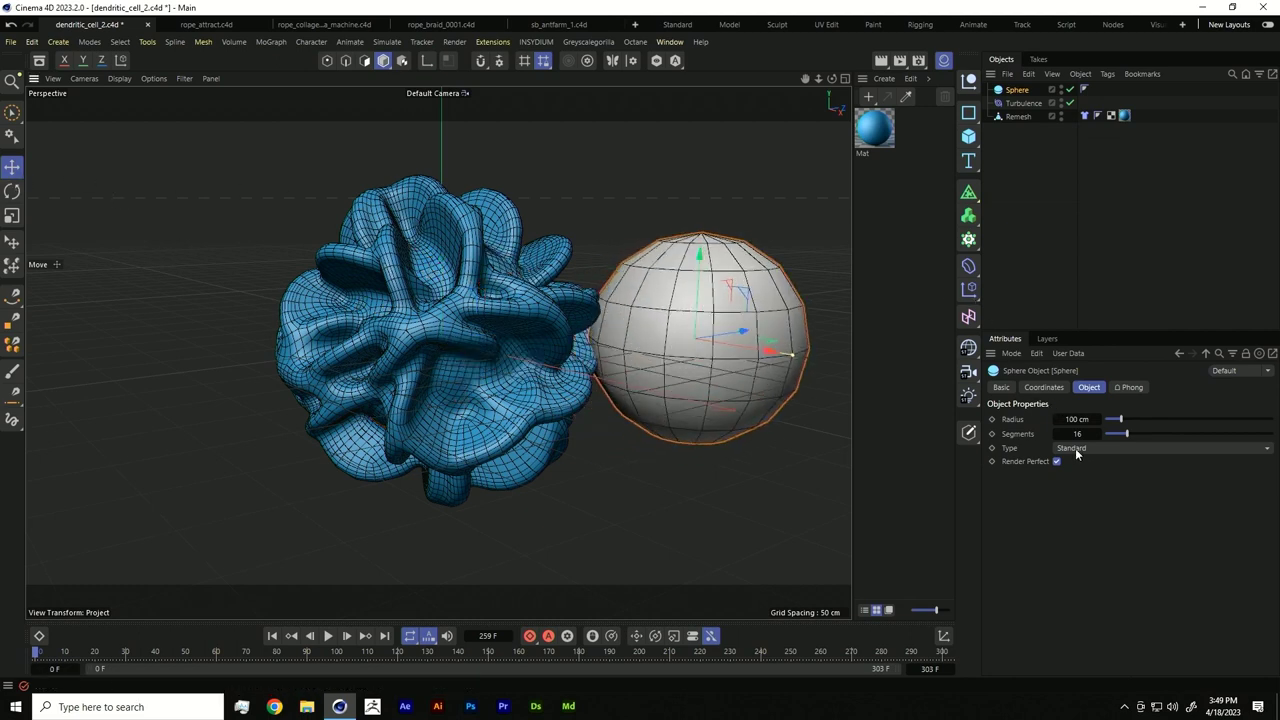
click(1074, 449)
click(1093, 509)
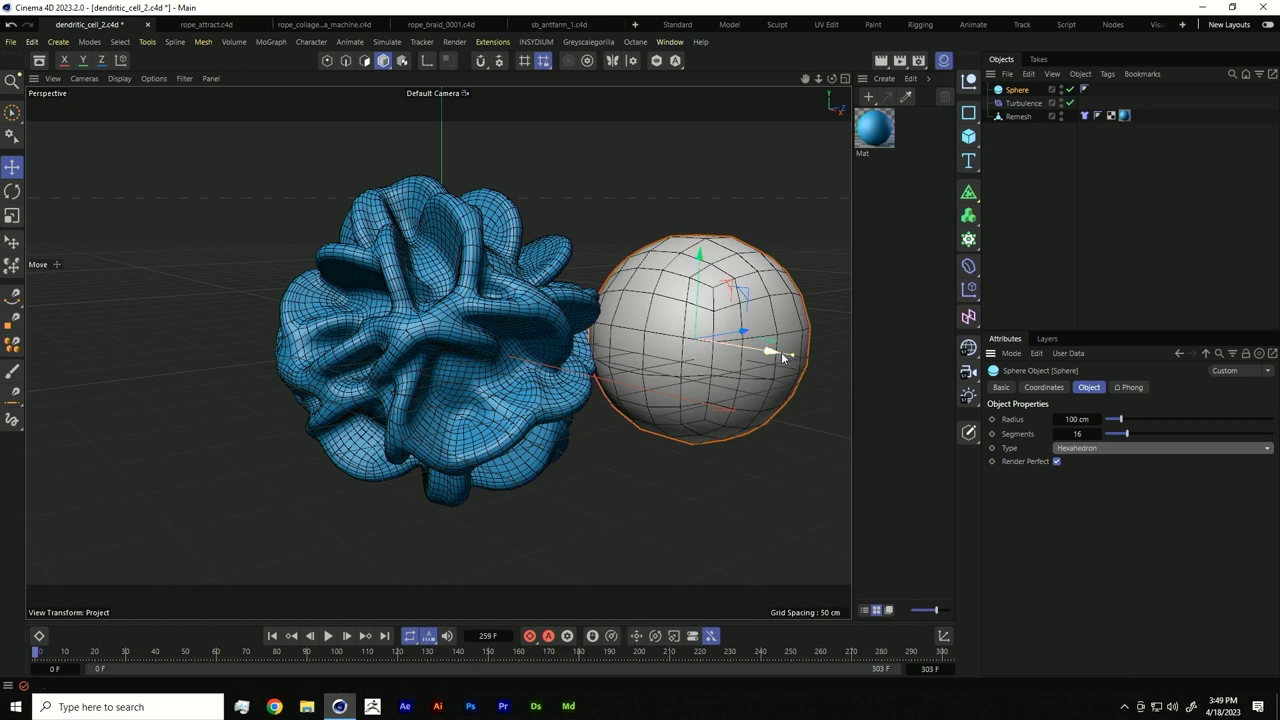
drag(793, 360, 732, 374)
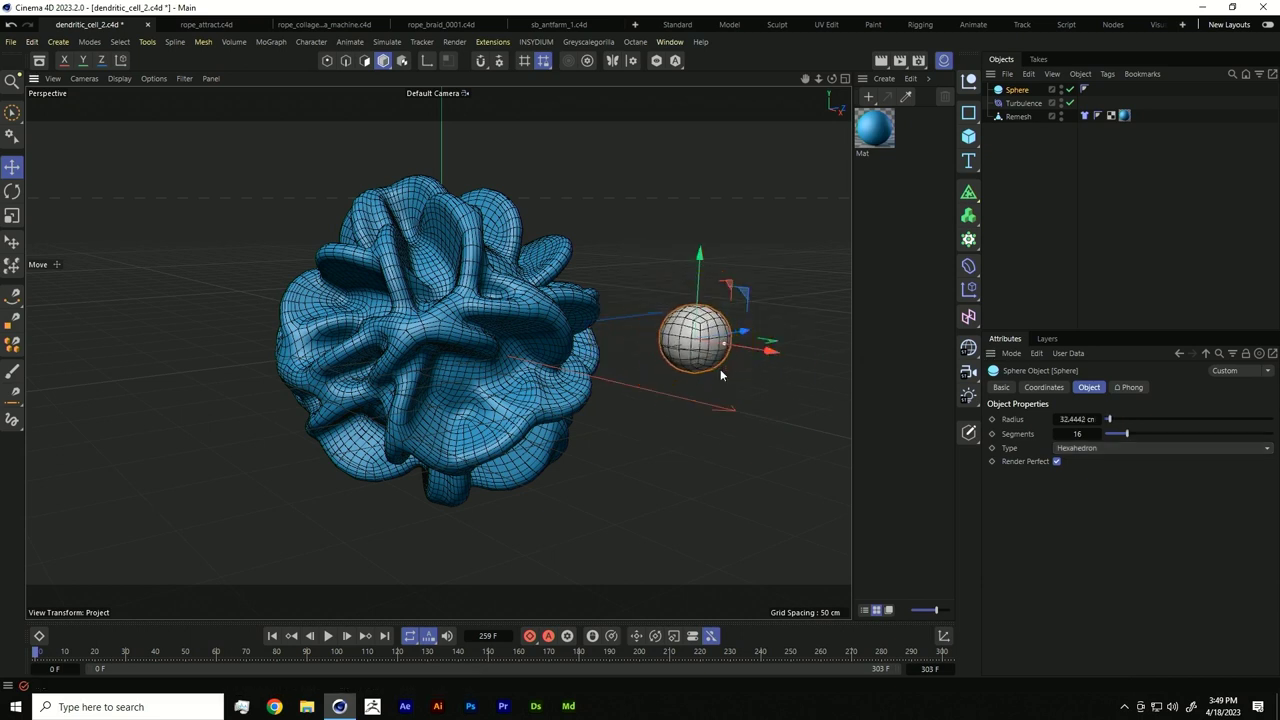
Step: Create a red material and apply it to the sphere
double_click(928, 132)
drag(918, 122, 781, 103)
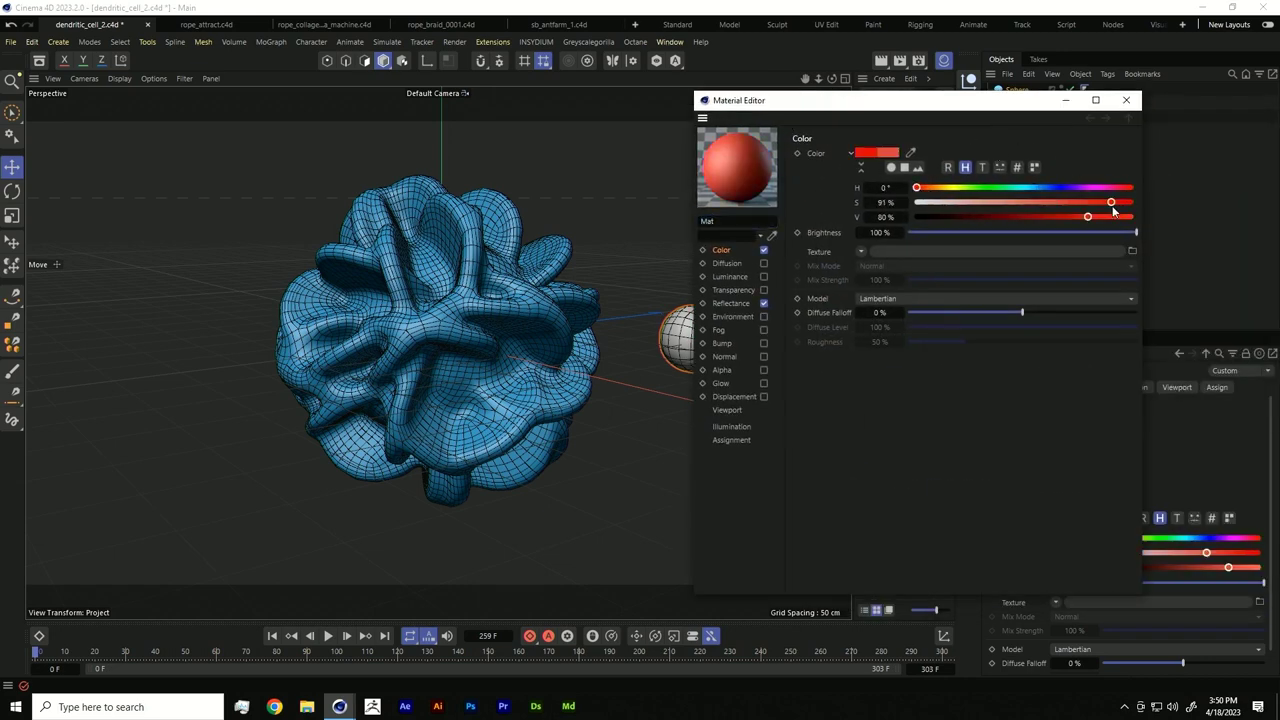
click(1125, 101)
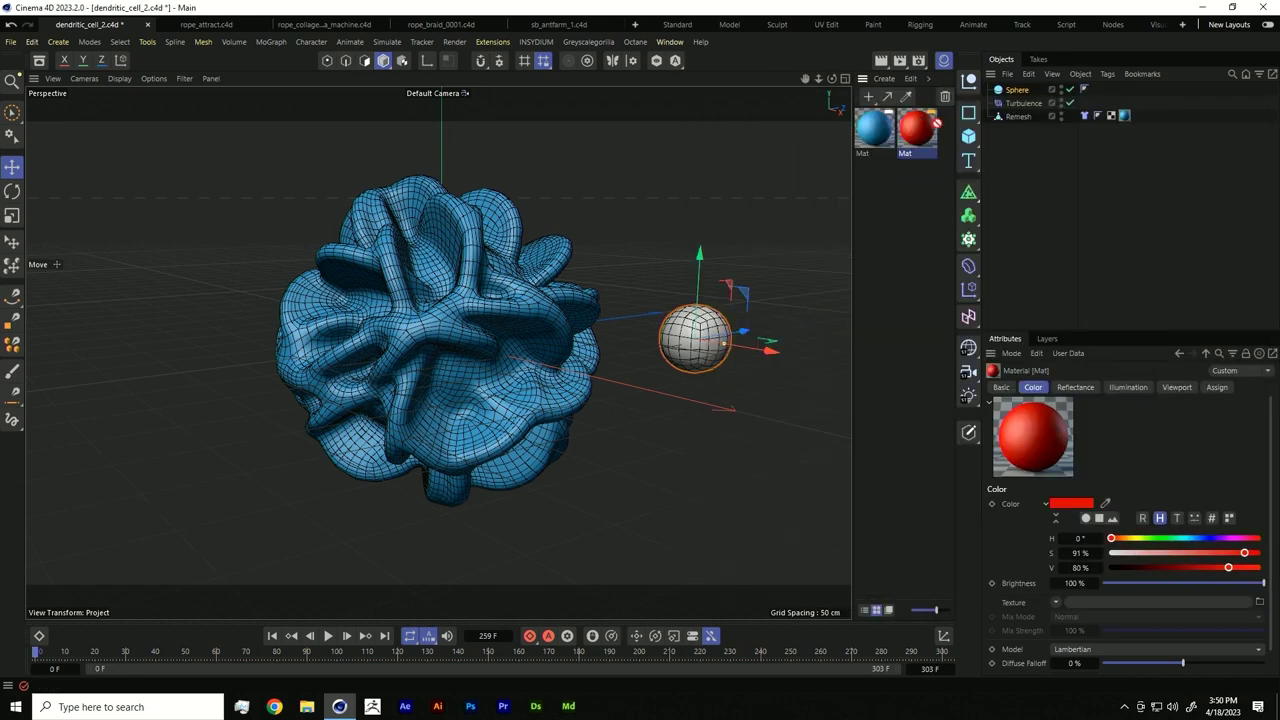
drag(1018, 93, 1018, 91)
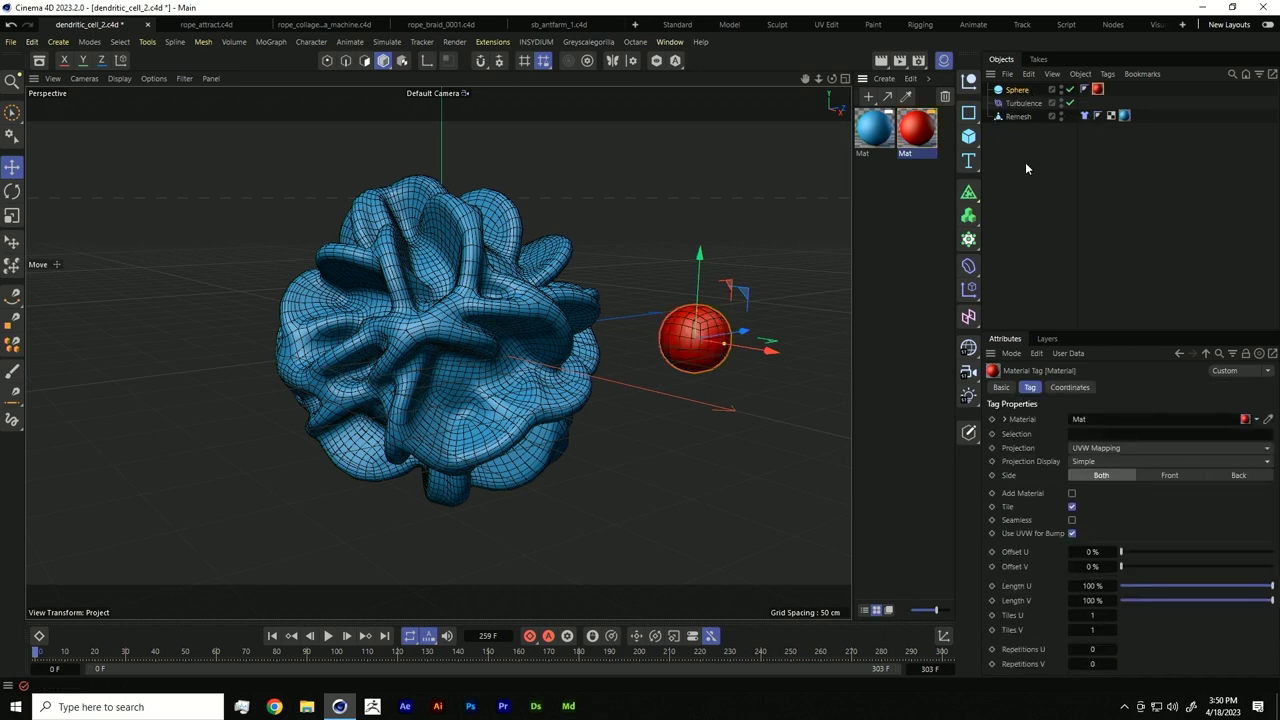
click(1020, 91)
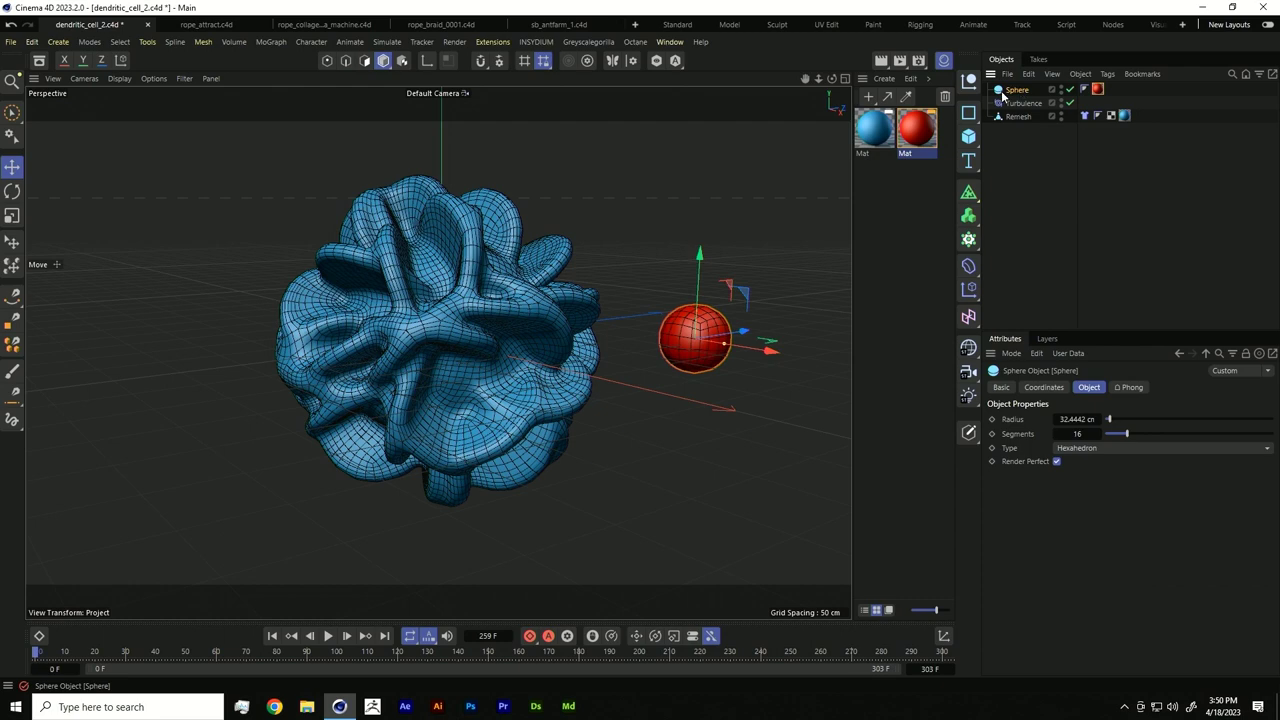
Step: Add a Collider simulation tag to the red sphere
right_click(1012, 95)
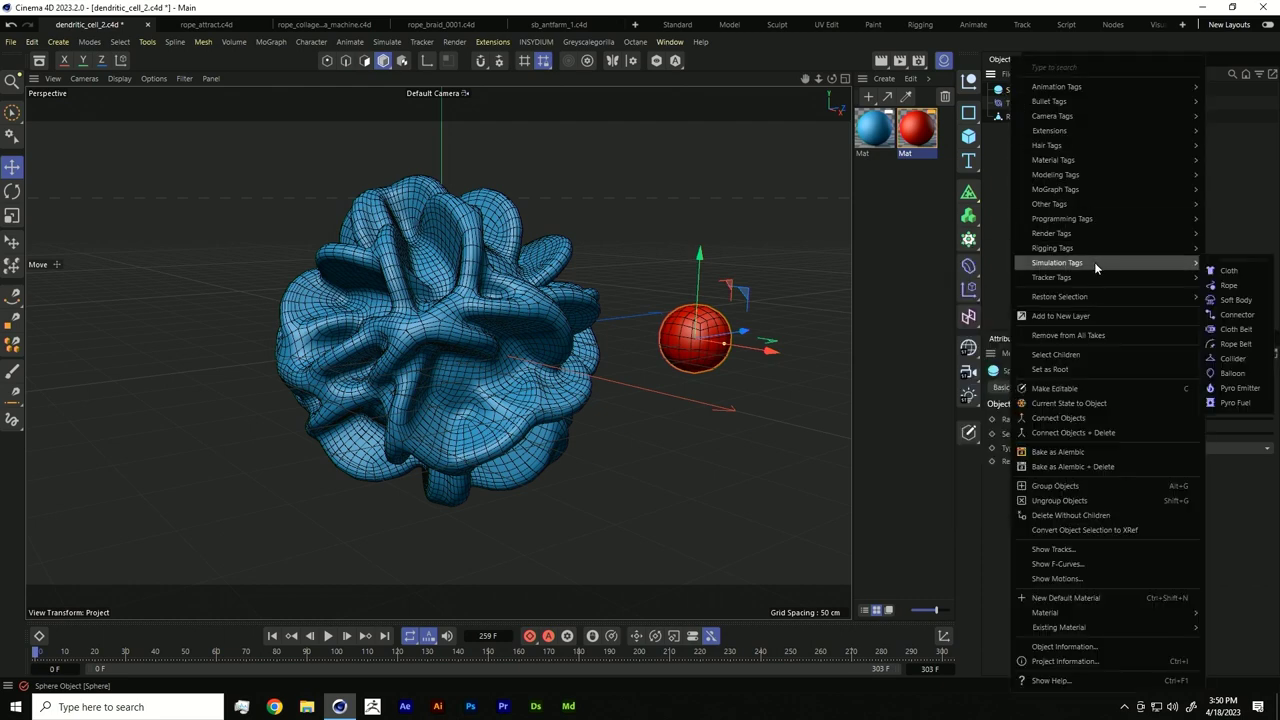
mouse_move(1196, 264)
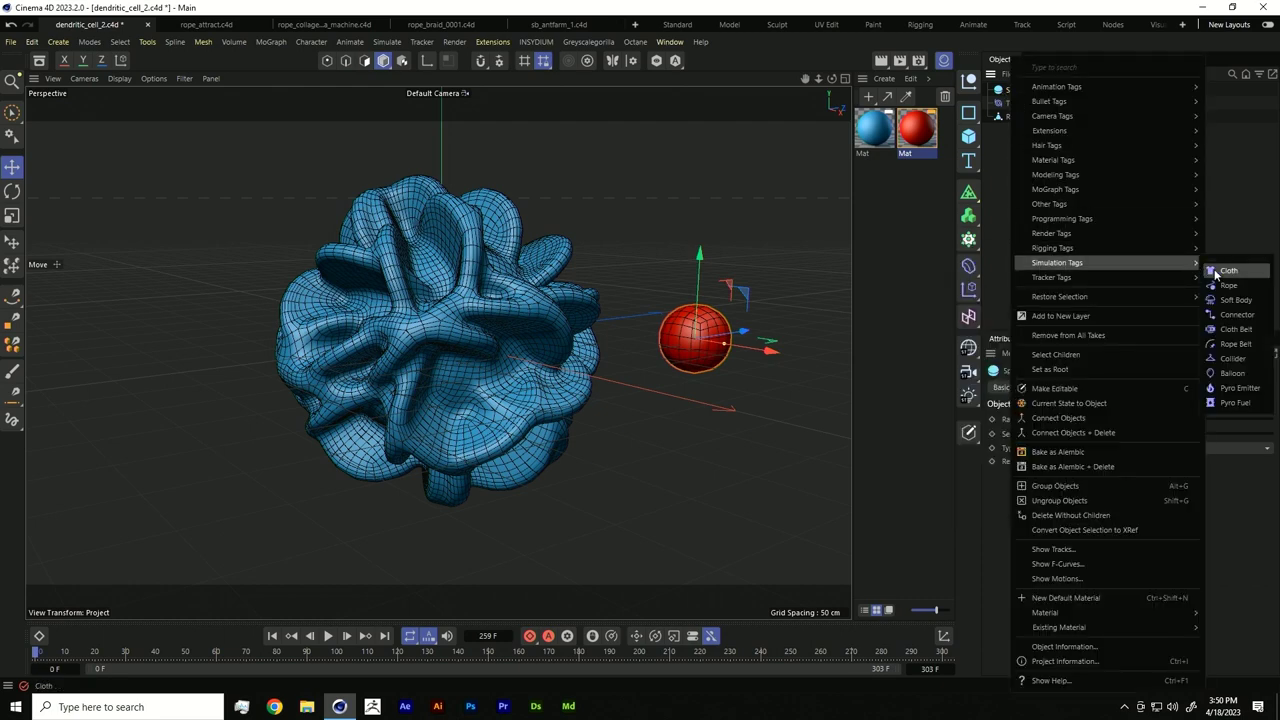
click(1244, 361)
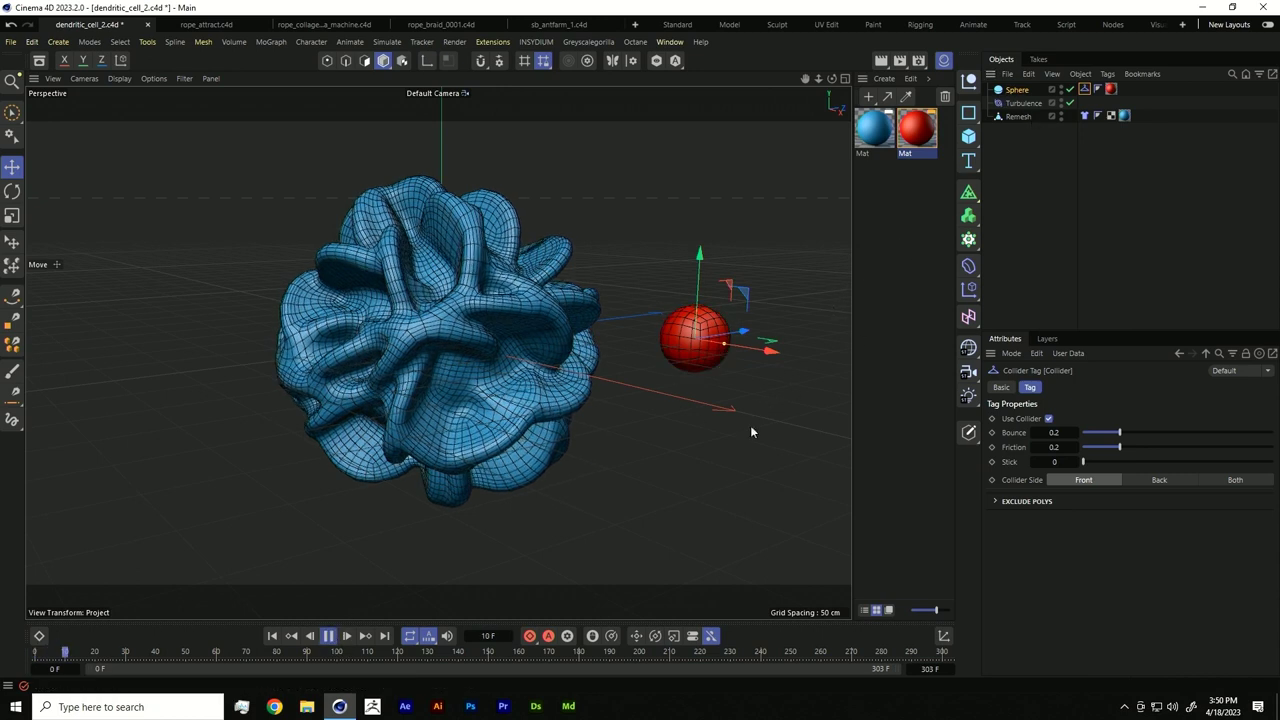
Step: Push the sphere into the simulating cell and back out, then stop, rewind and inspect
drag(746, 464, 454, 444)
drag(612, 464, 757, 471)
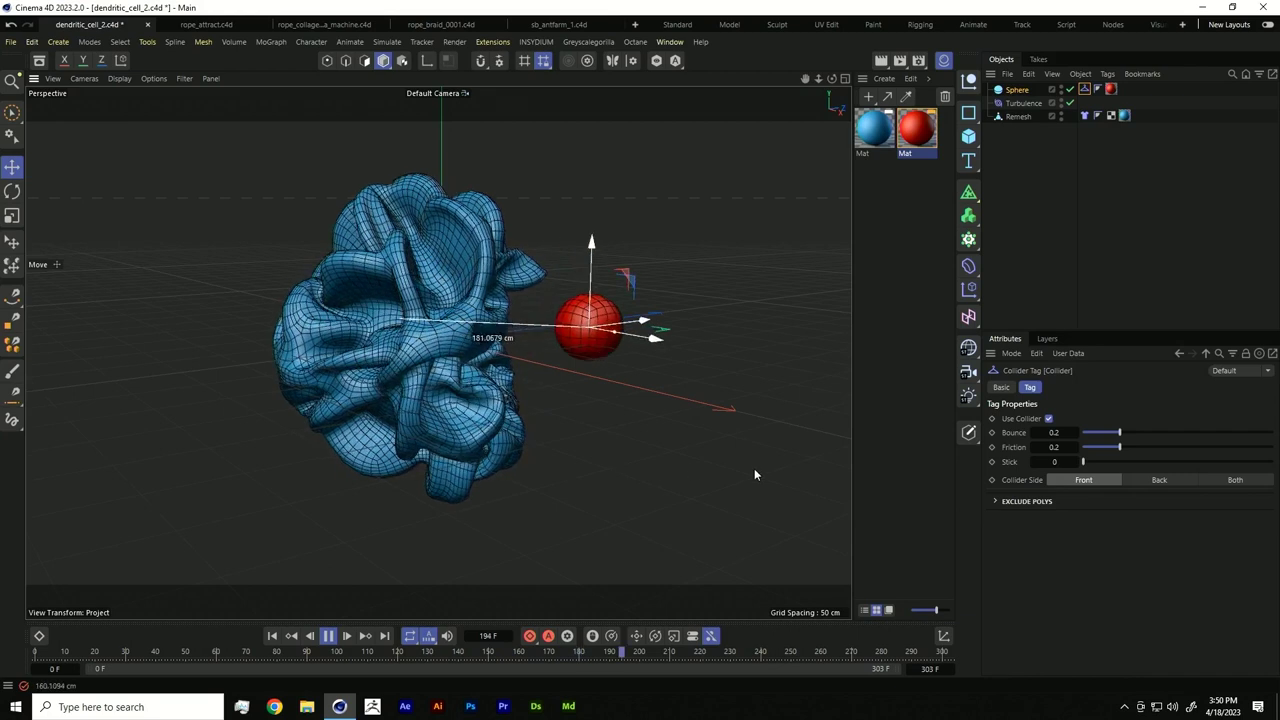
click(322, 646)
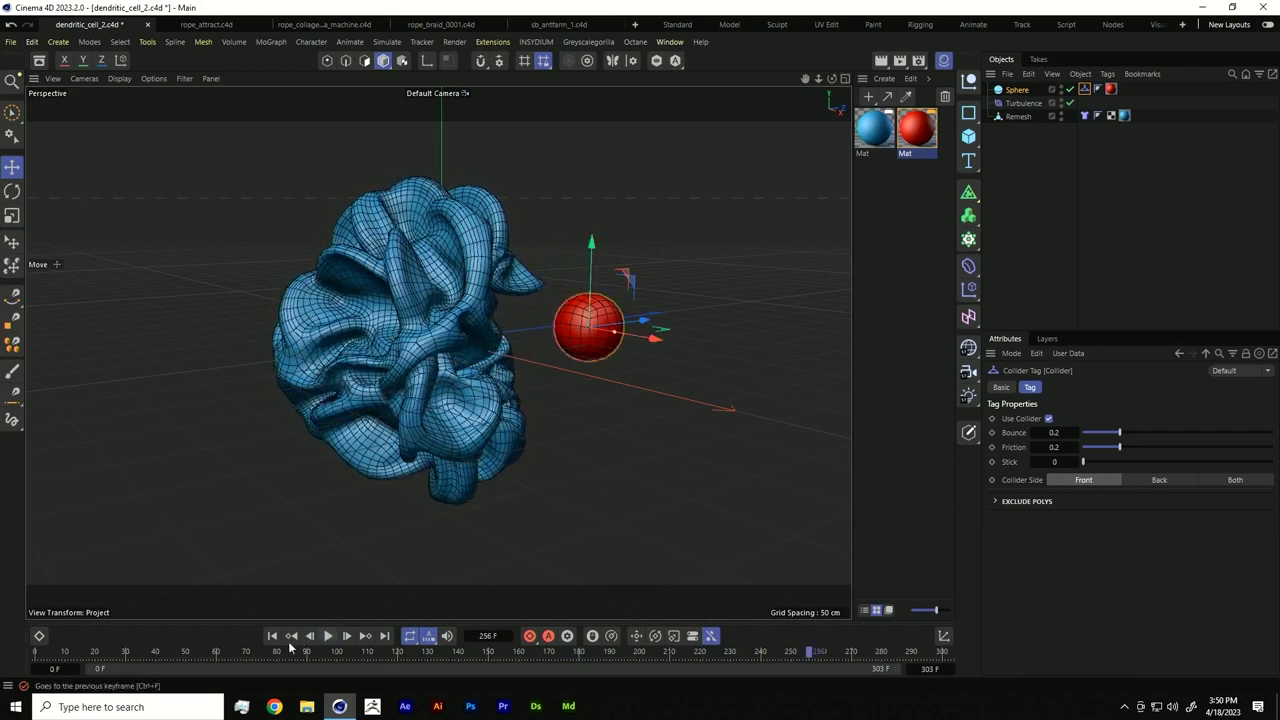
click(271, 637)
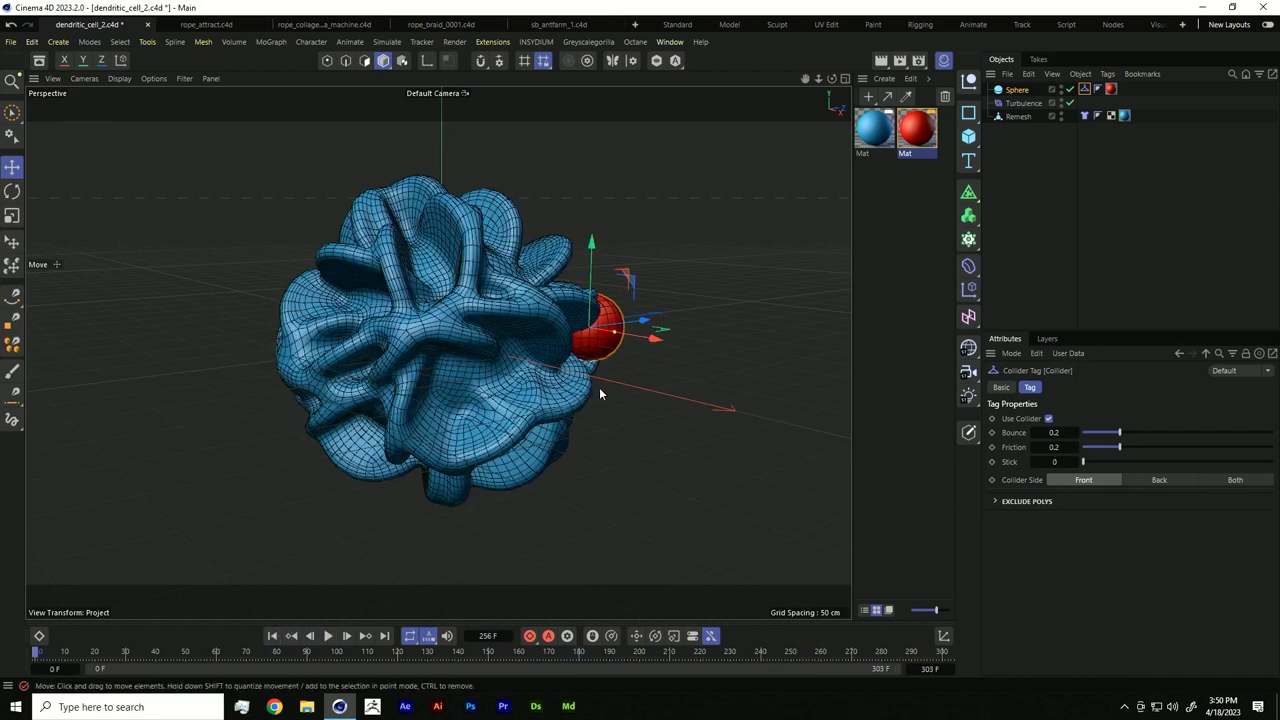
scroll(640, 400, up, 8)
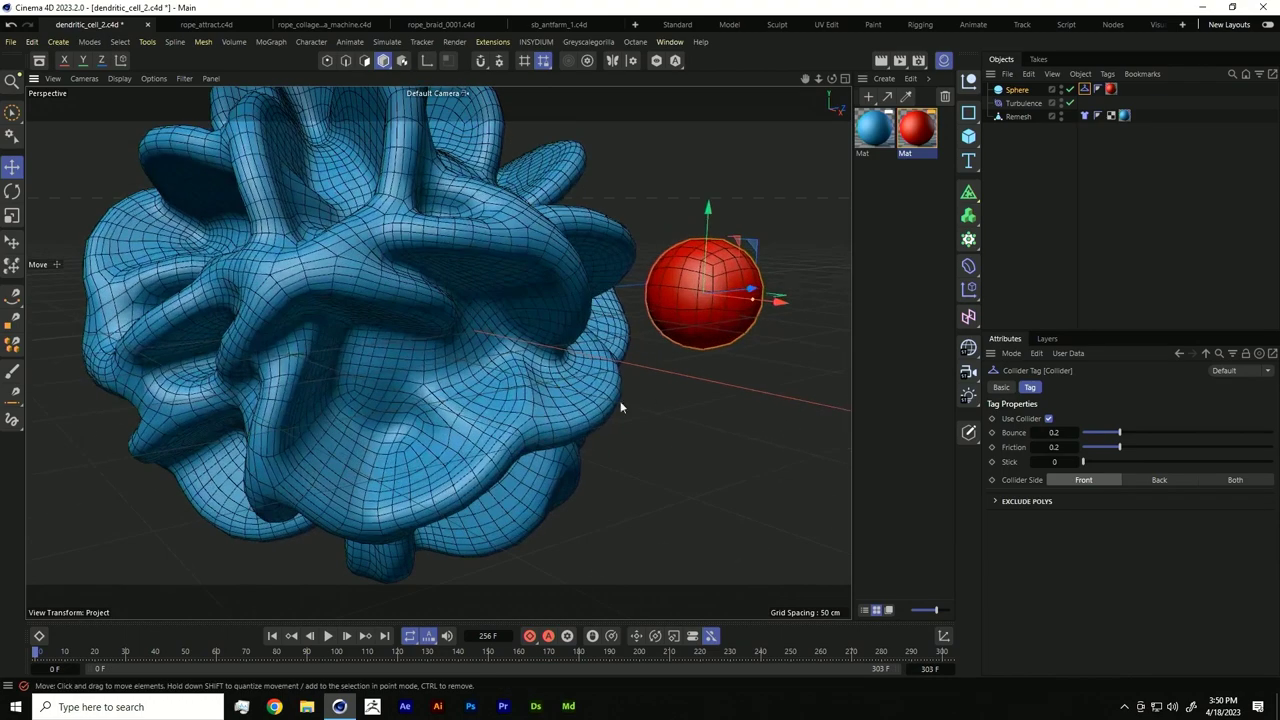
mouse_move(508, 459)
alt+mouse_down()
mouse_move(469, 415)
mouse_move(514, 425)
mouse_move(443, 435)
mouse_move(487, 451)
alt+mouse_up()
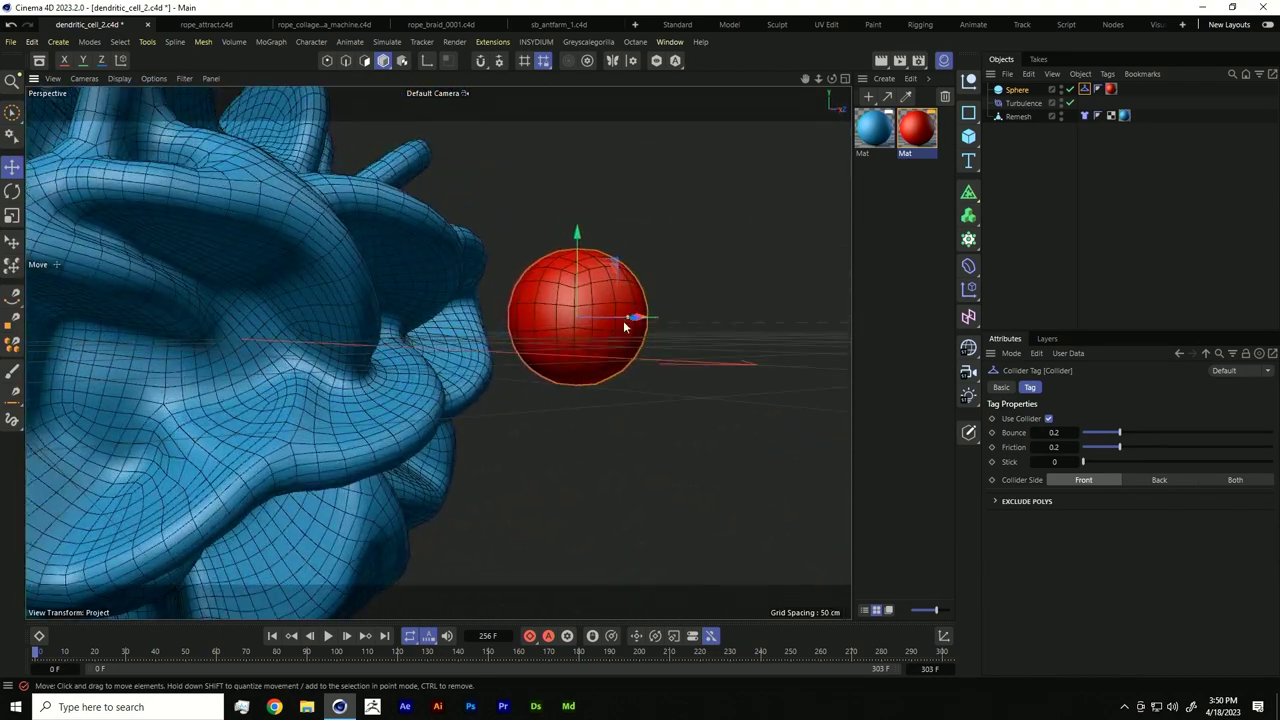
alt+drag(391, 398, 417, 418)
alt+drag(705, 351, 430, 405)
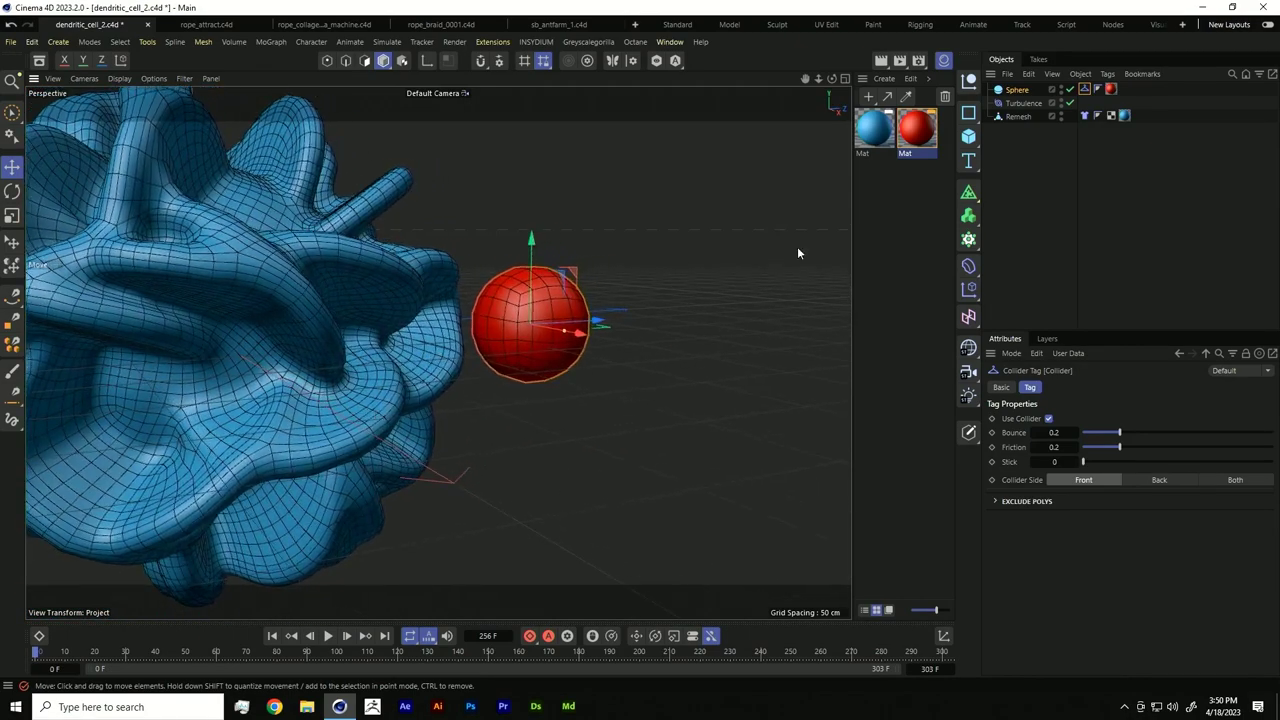
Step: Inspect the Surface parameters on the cell's Cloth tag
click(1085, 116)
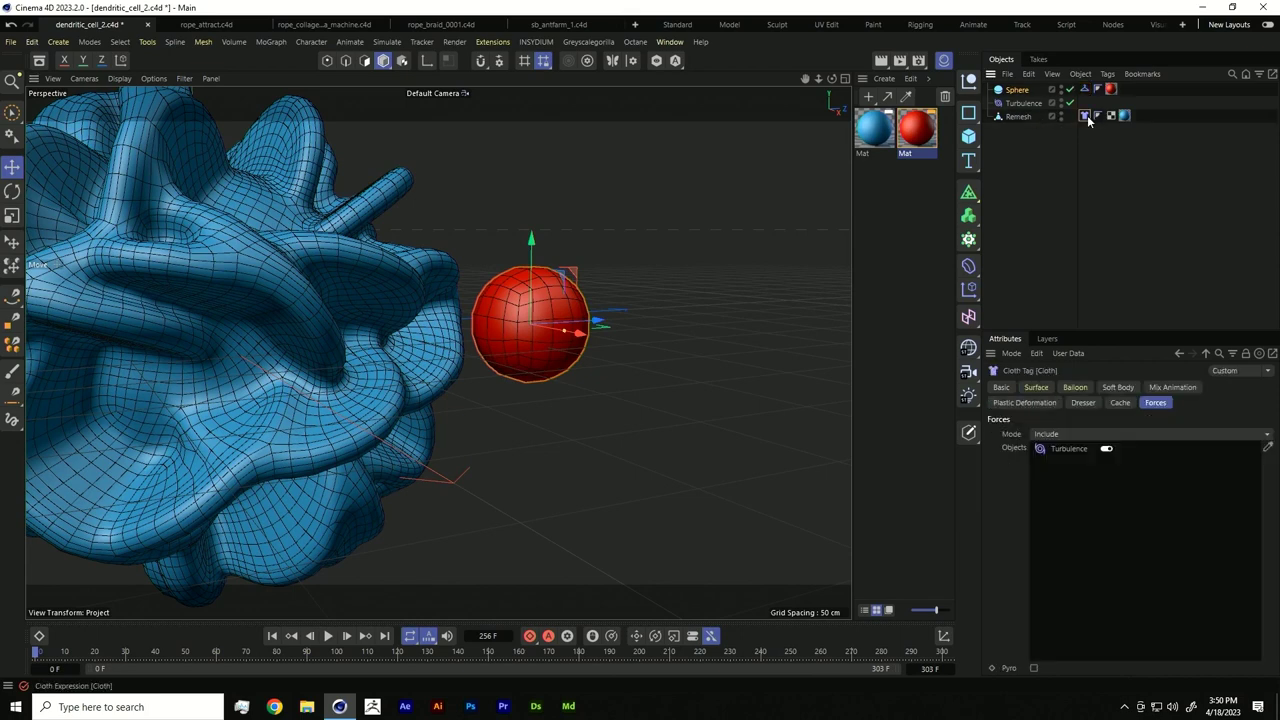
click(1036, 387)
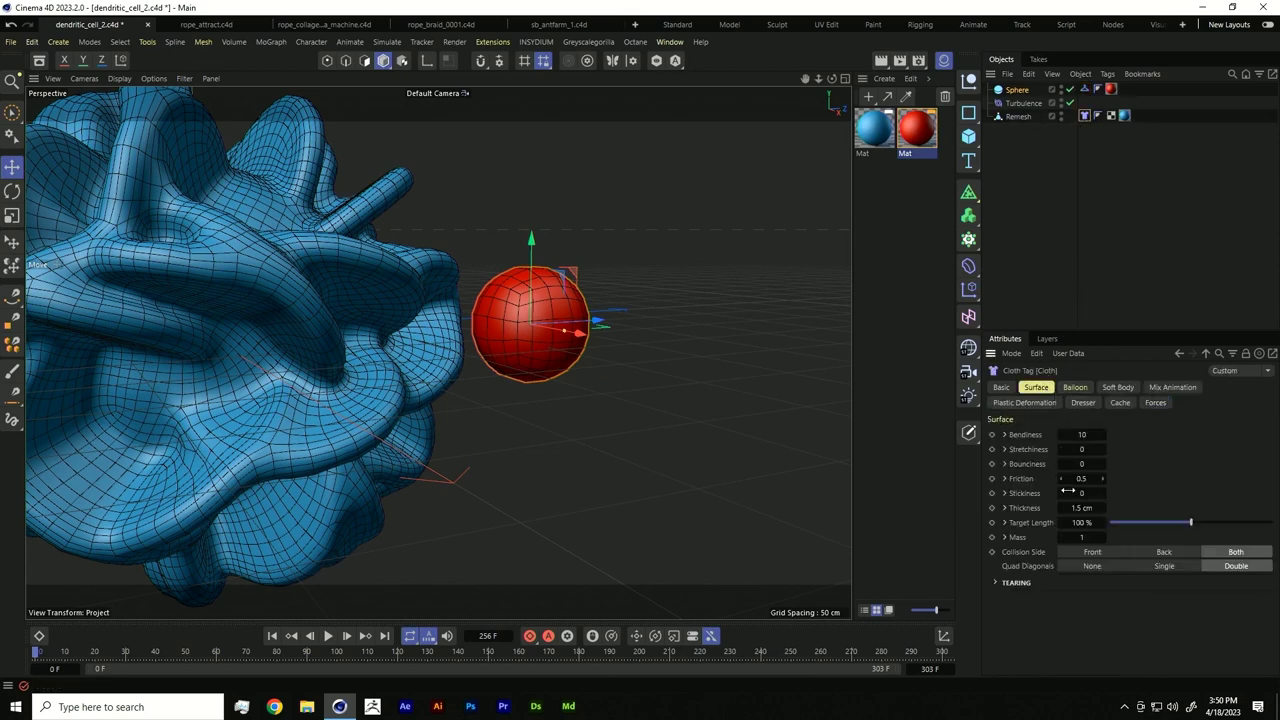
click(1026, 188)
click(1018, 117)
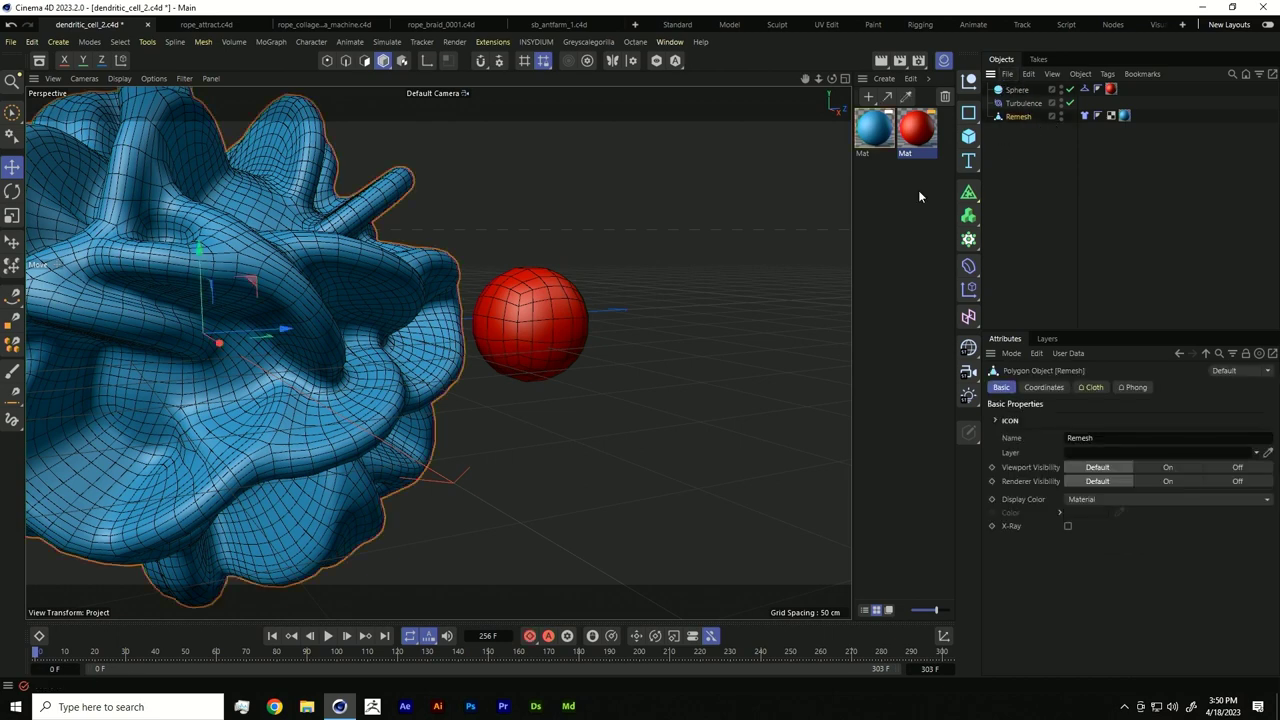
Step: Drive the red sphere into and out of the cell during playback, then stop
click(1010, 90)
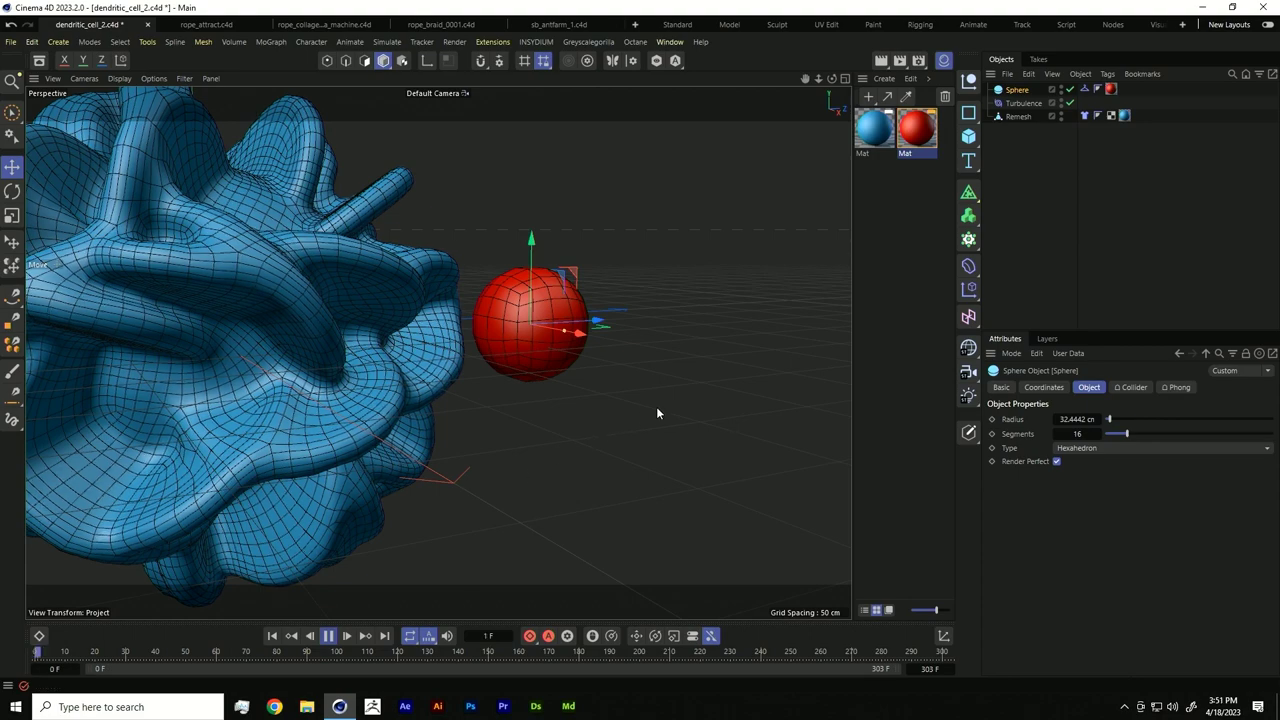
drag(661, 416, 264, 404)
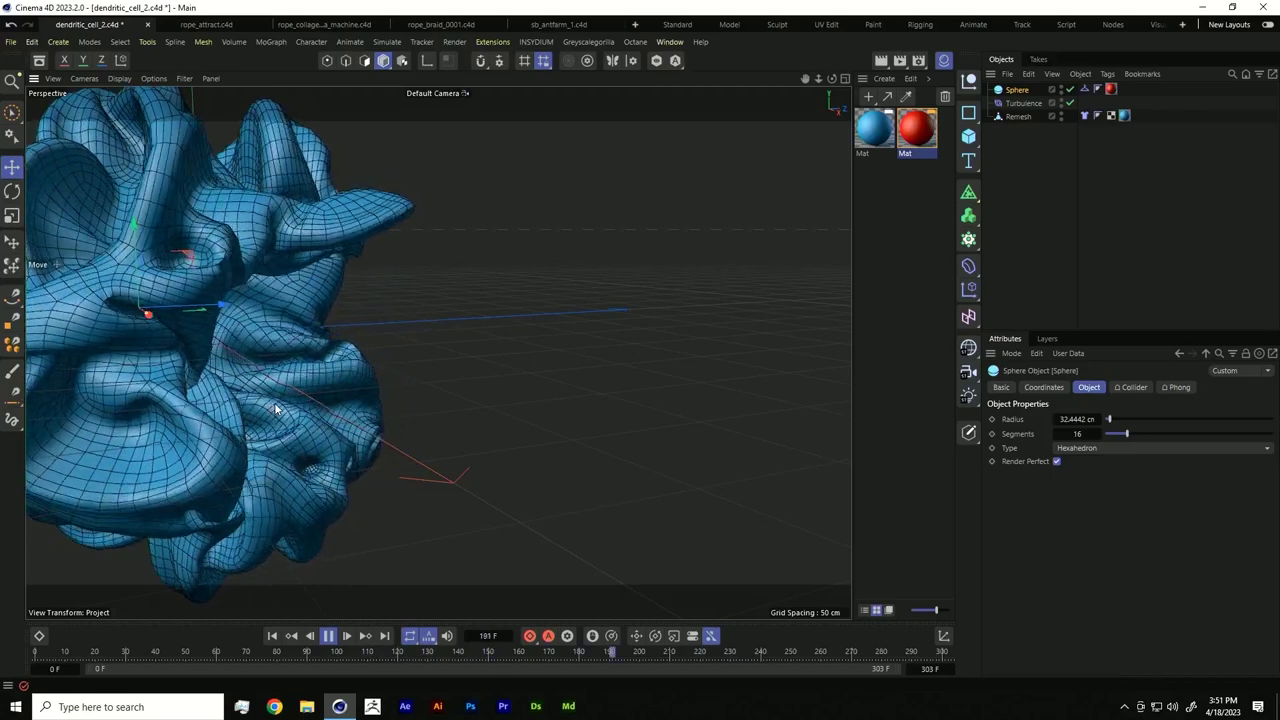
drag(226, 406, 642, 433)
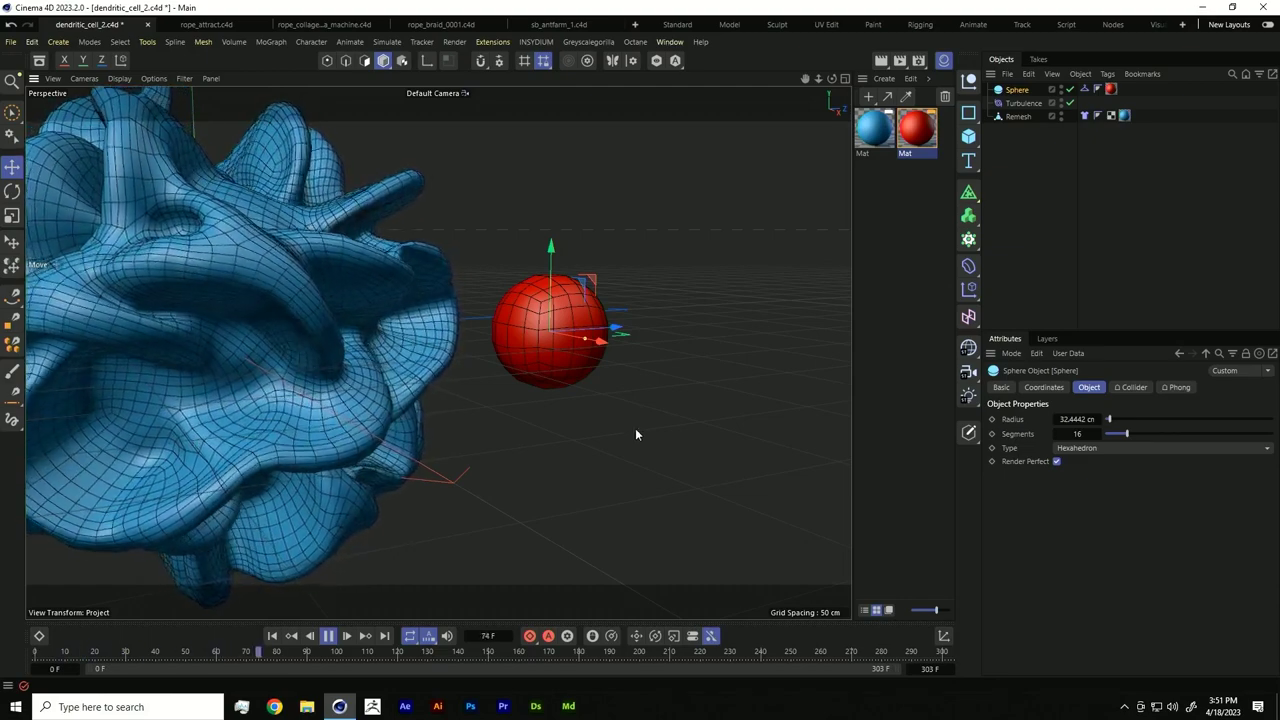
click(328, 636)
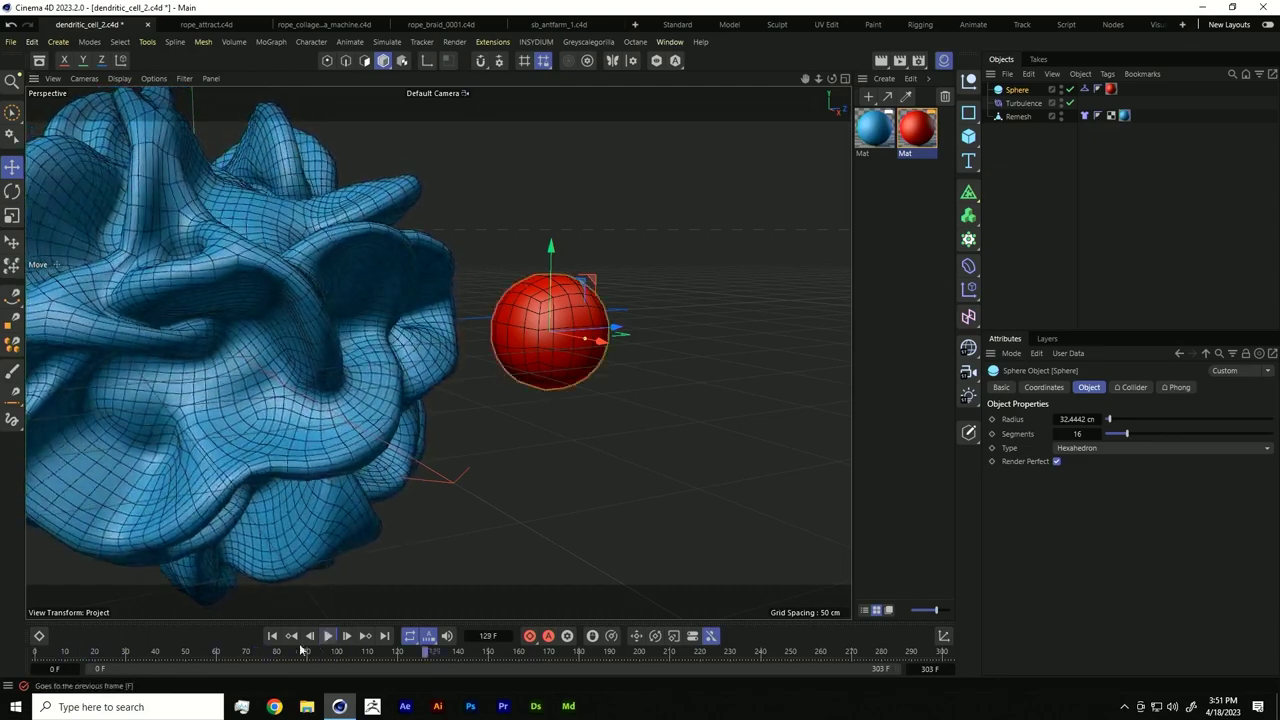
Step: Rewind the cell animation to the first frame
click(273, 637)
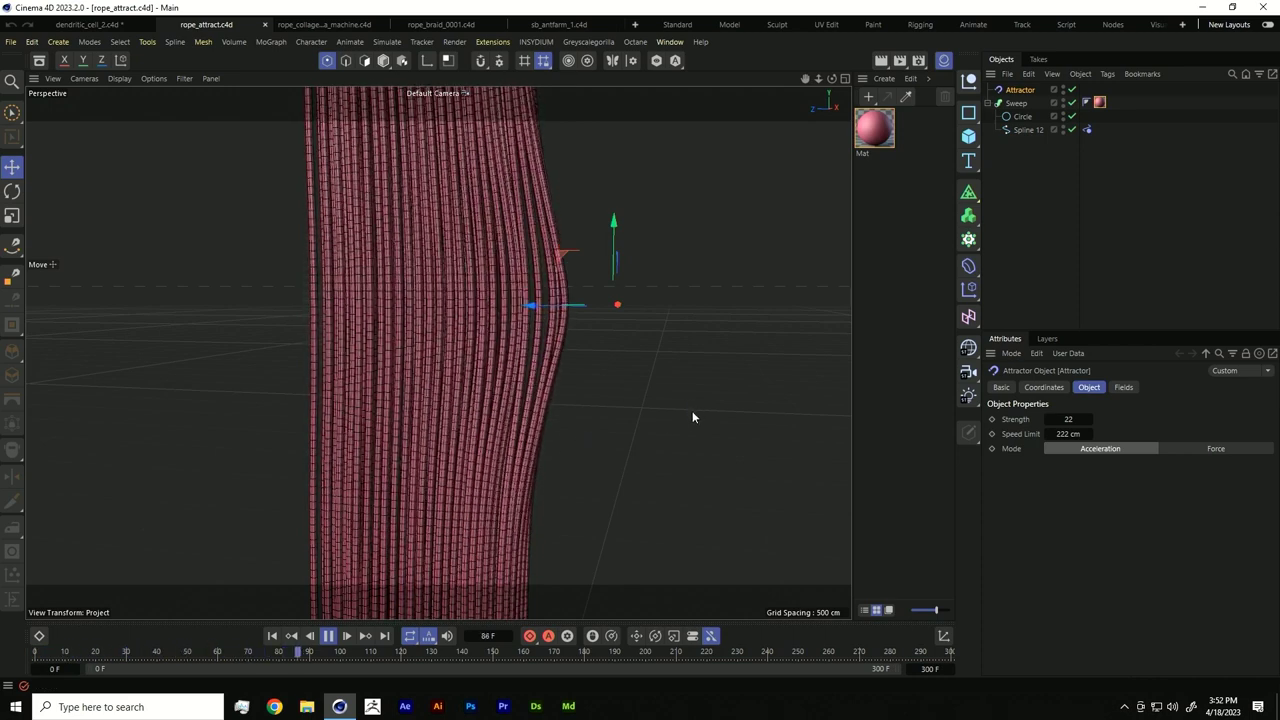
Step: Drag the Attractor into the rope strands, then sweep it far left through them
drag(692, 412, 570, 496)
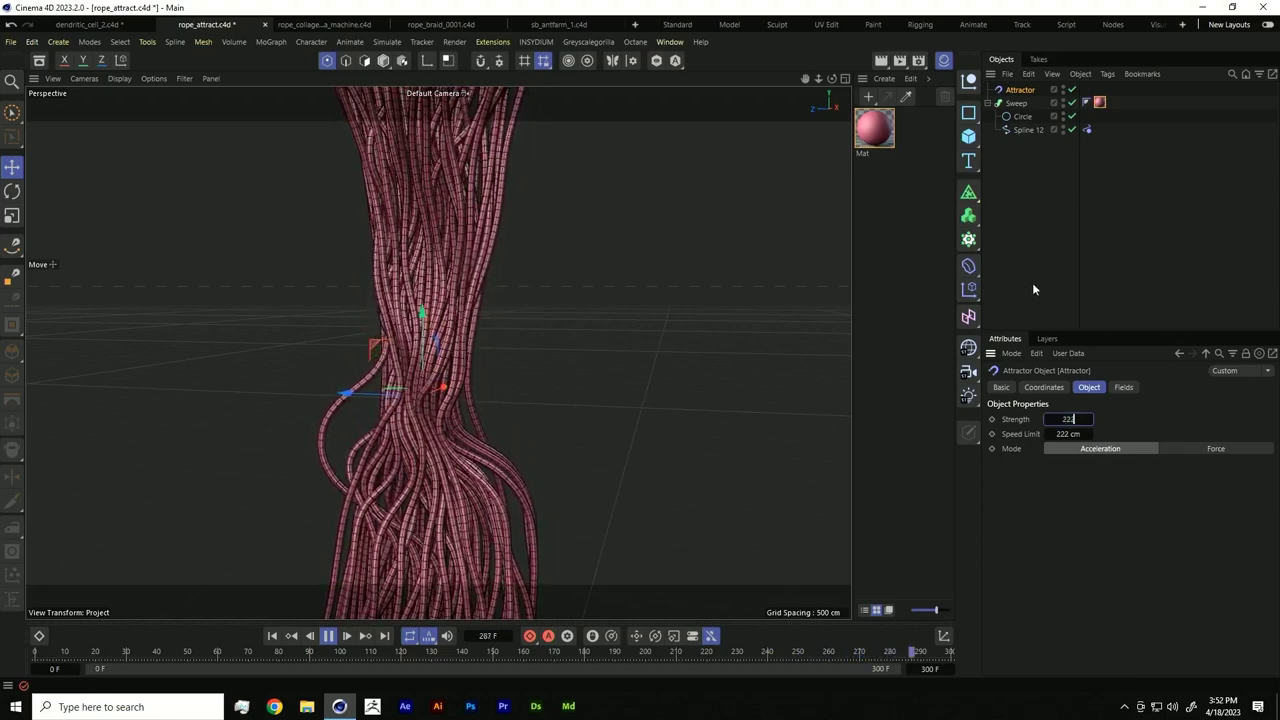
click(732, 383)
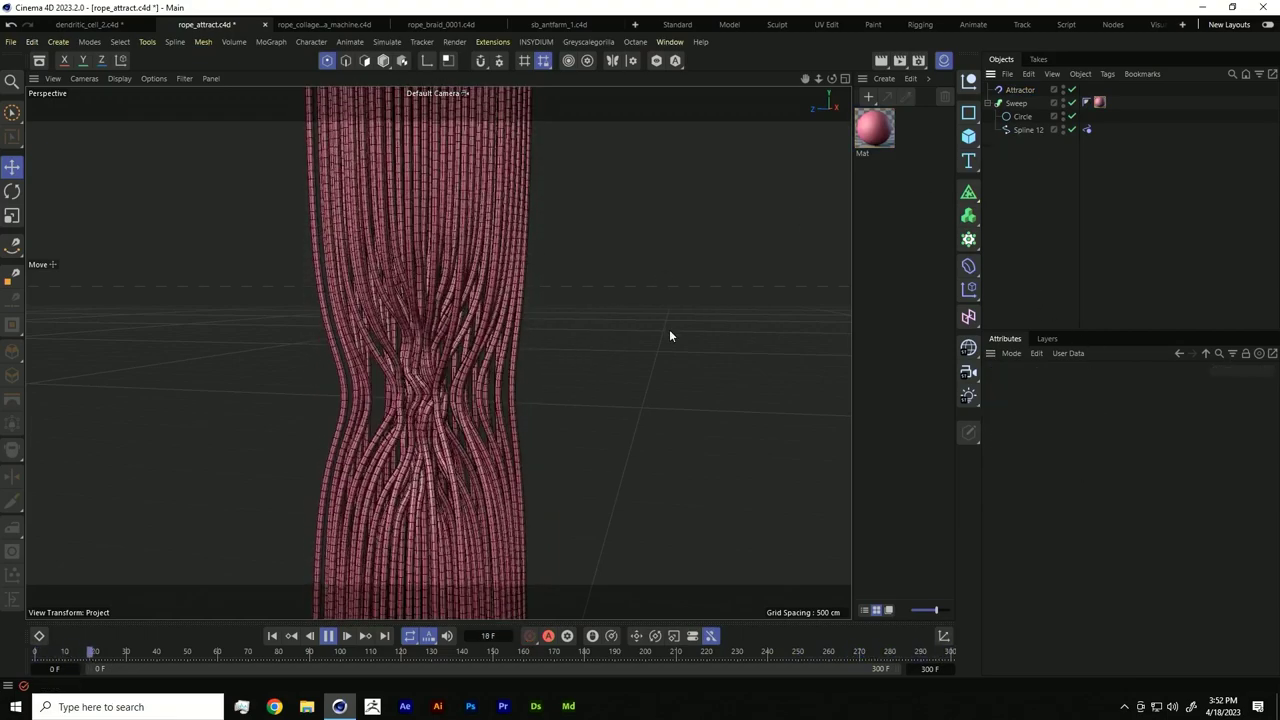
click(1030, 90)
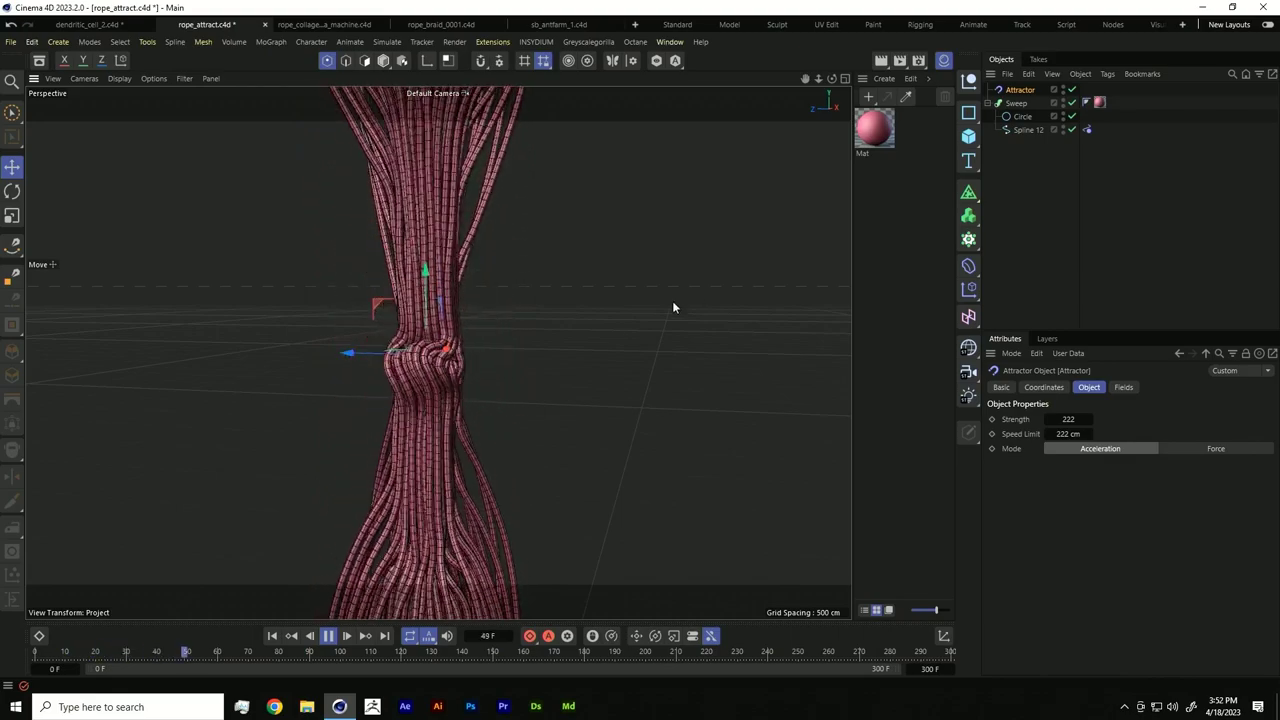
drag(664, 335, 640, 405)
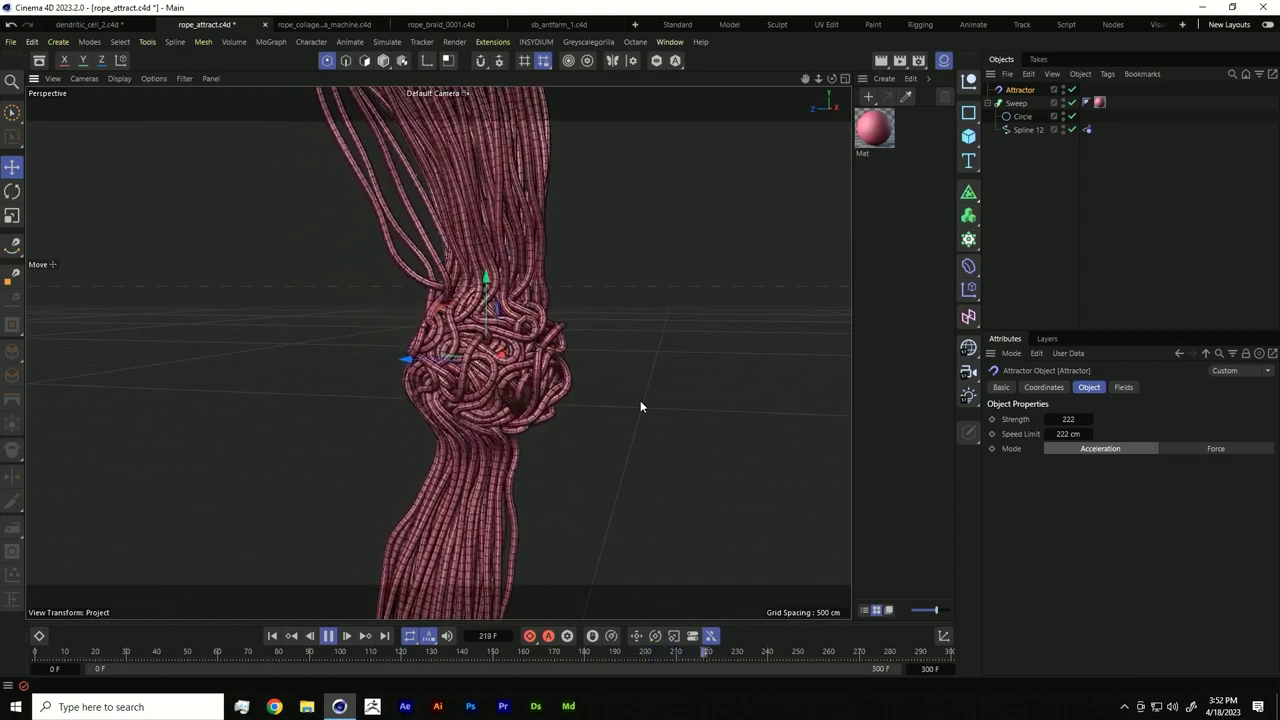
Step: Deselect all objects, then stop the rope animation and rewind it to frame 0
drag(1038, 151, 1005, 78)
click(1023, 192)
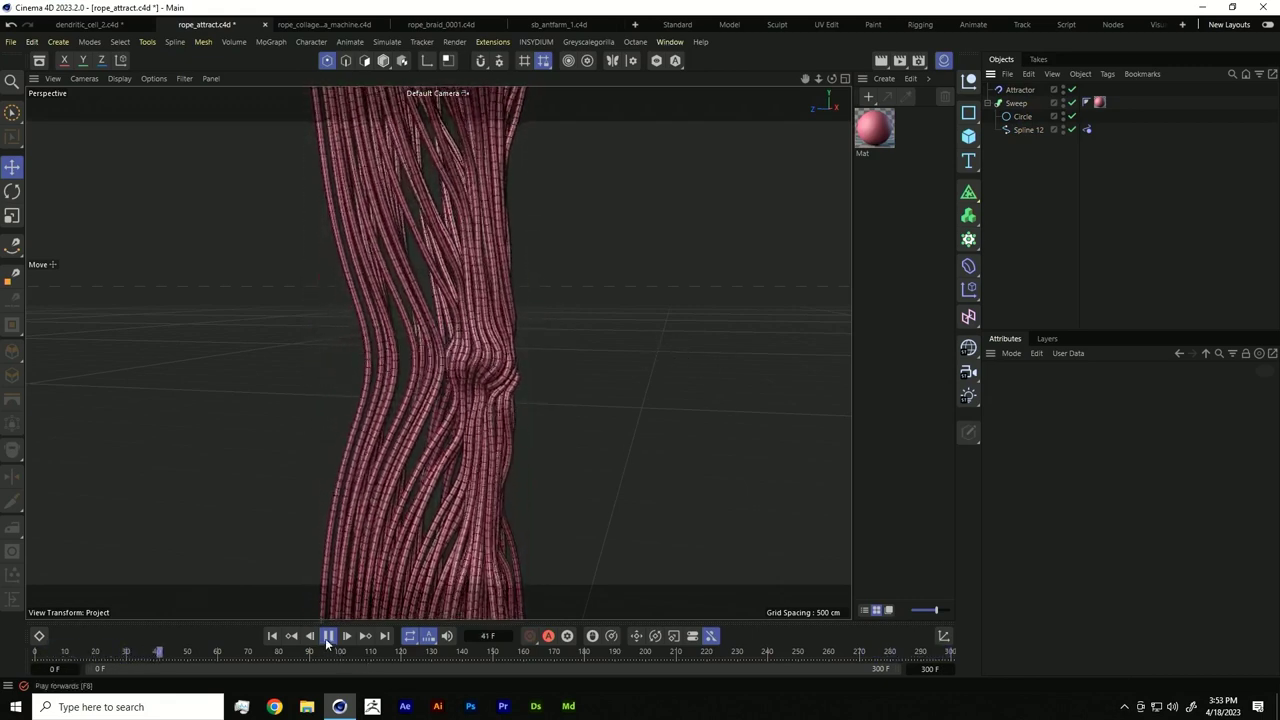
click(328, 636)
click(273, 636)
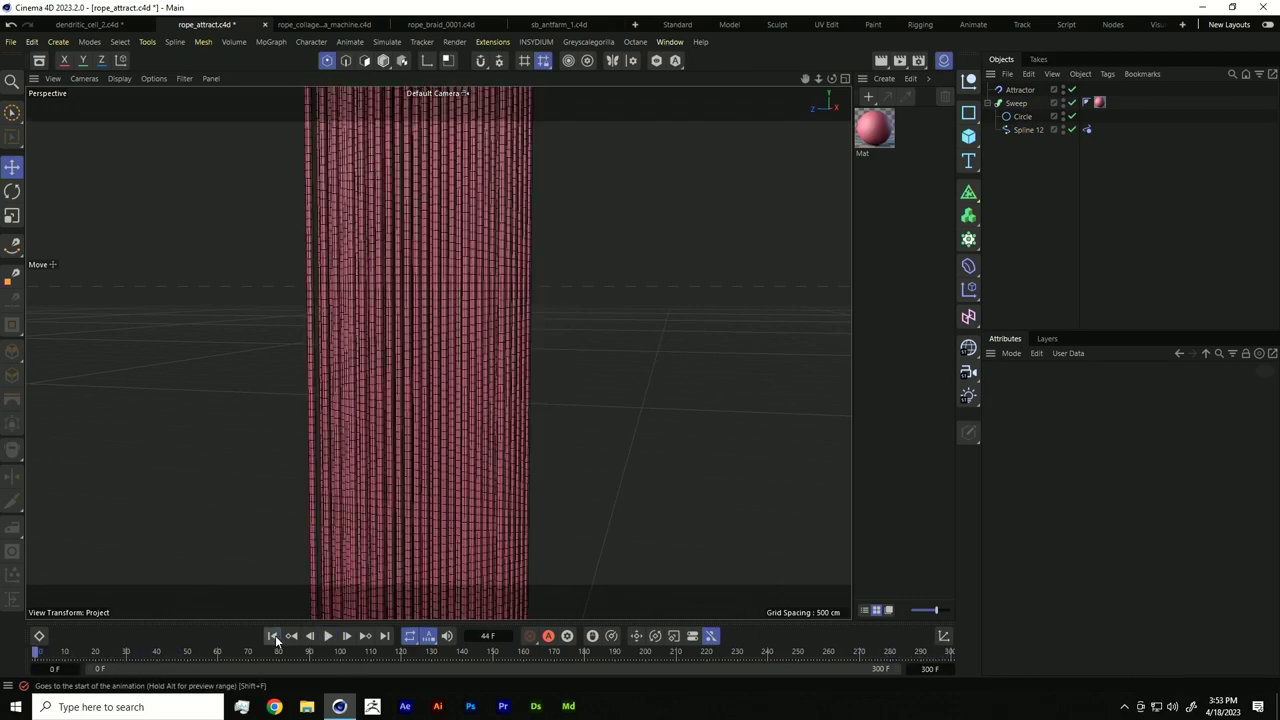
click(340, 24)
Step: Play the rope_braid_0001 braid animation from floor level, then stop and rewind to frame 0
click(438, 26)
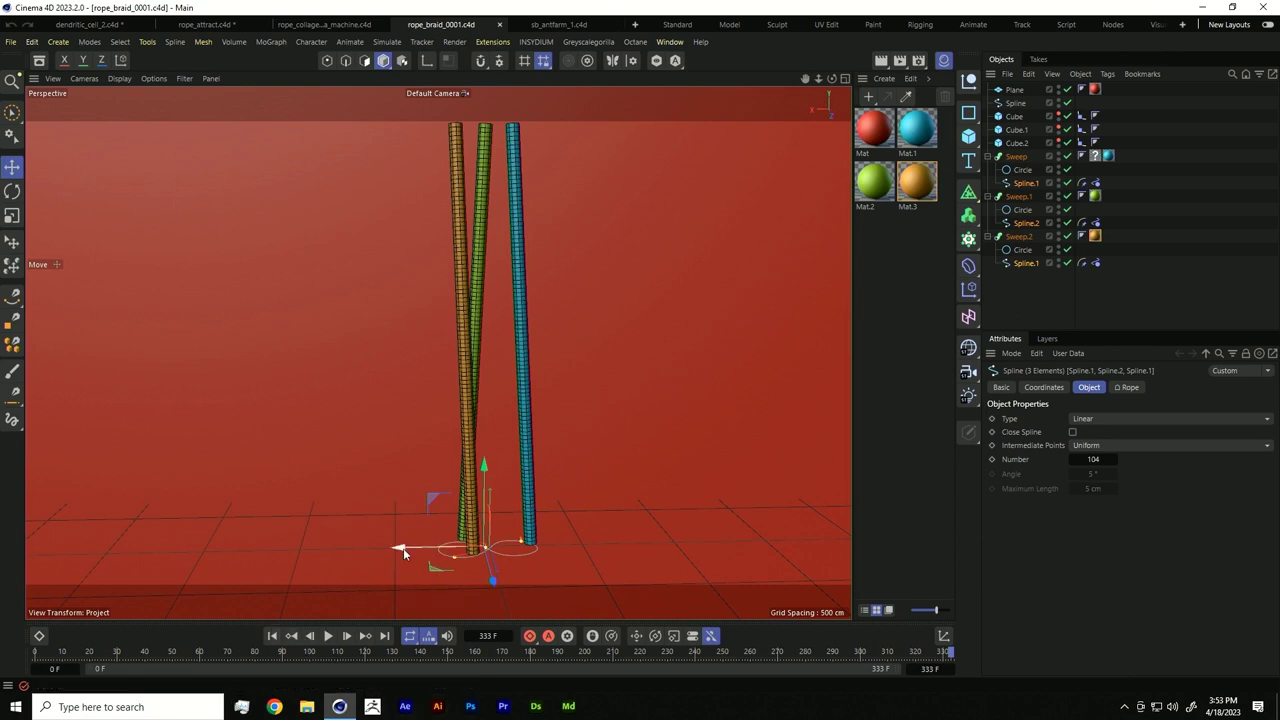
alt+drag(476, 552, 430, 537)
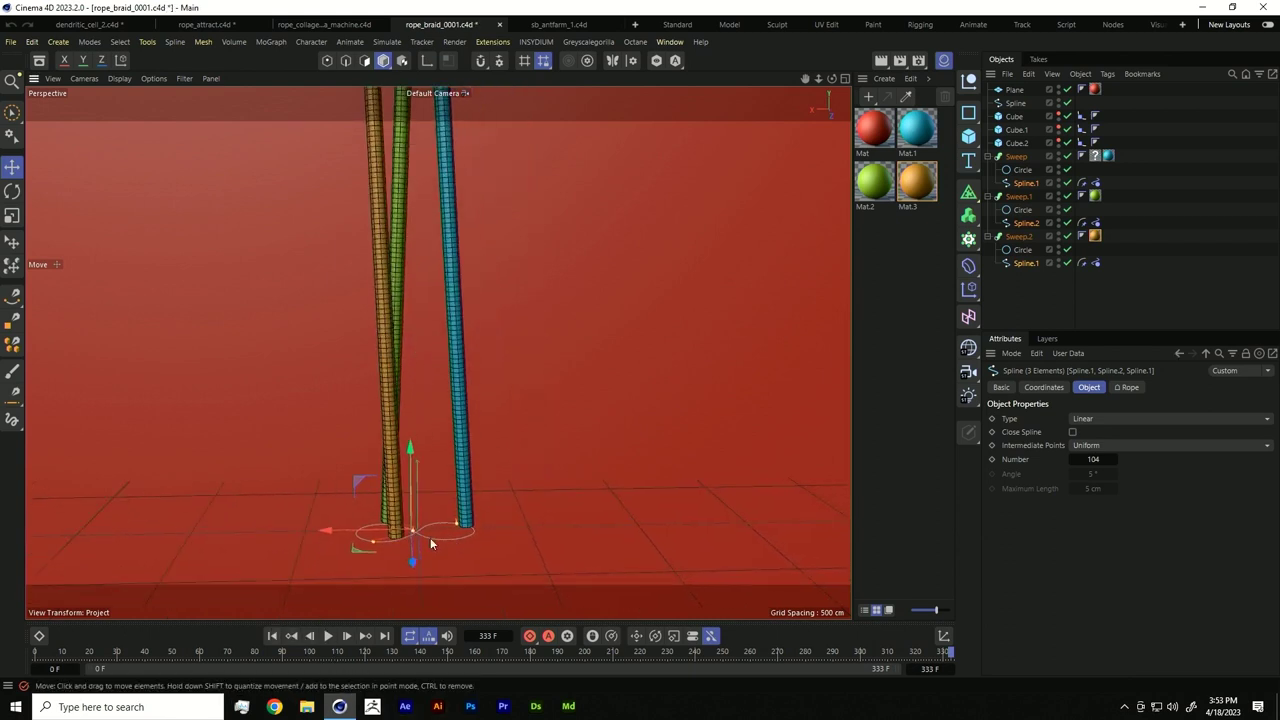
click(328, 636)
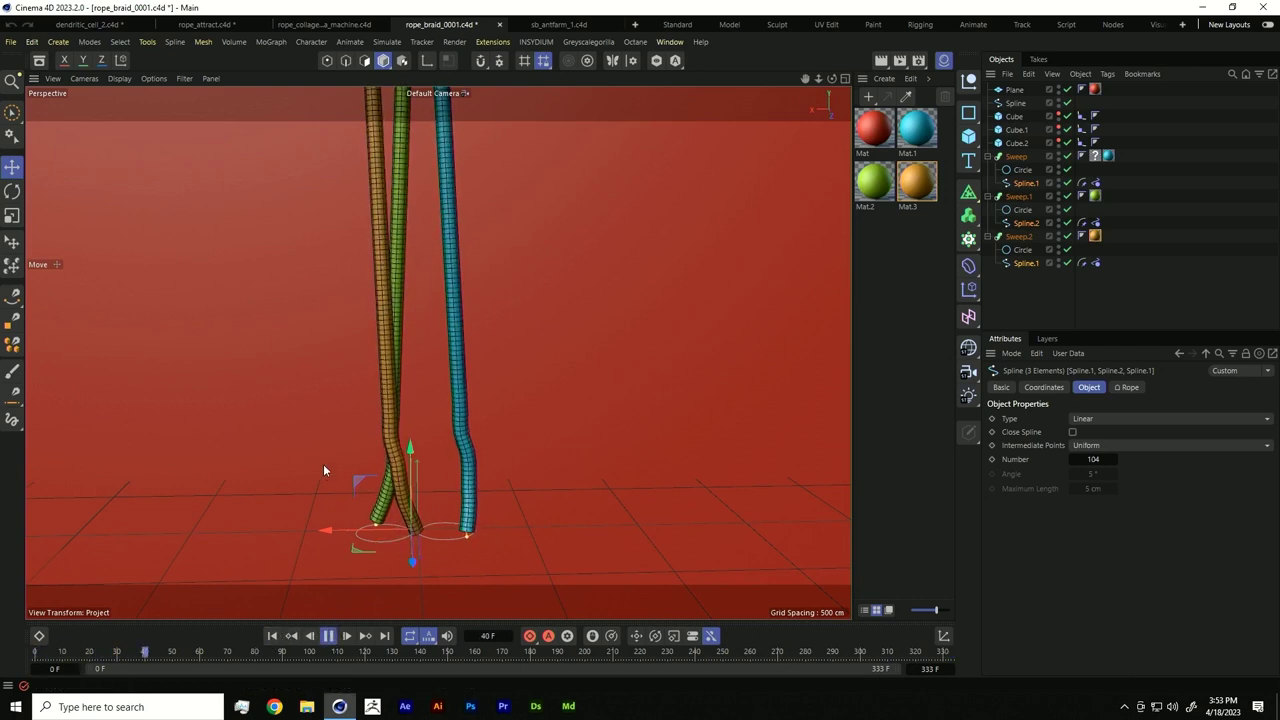
alt+drag(554, 421, 498, 460)
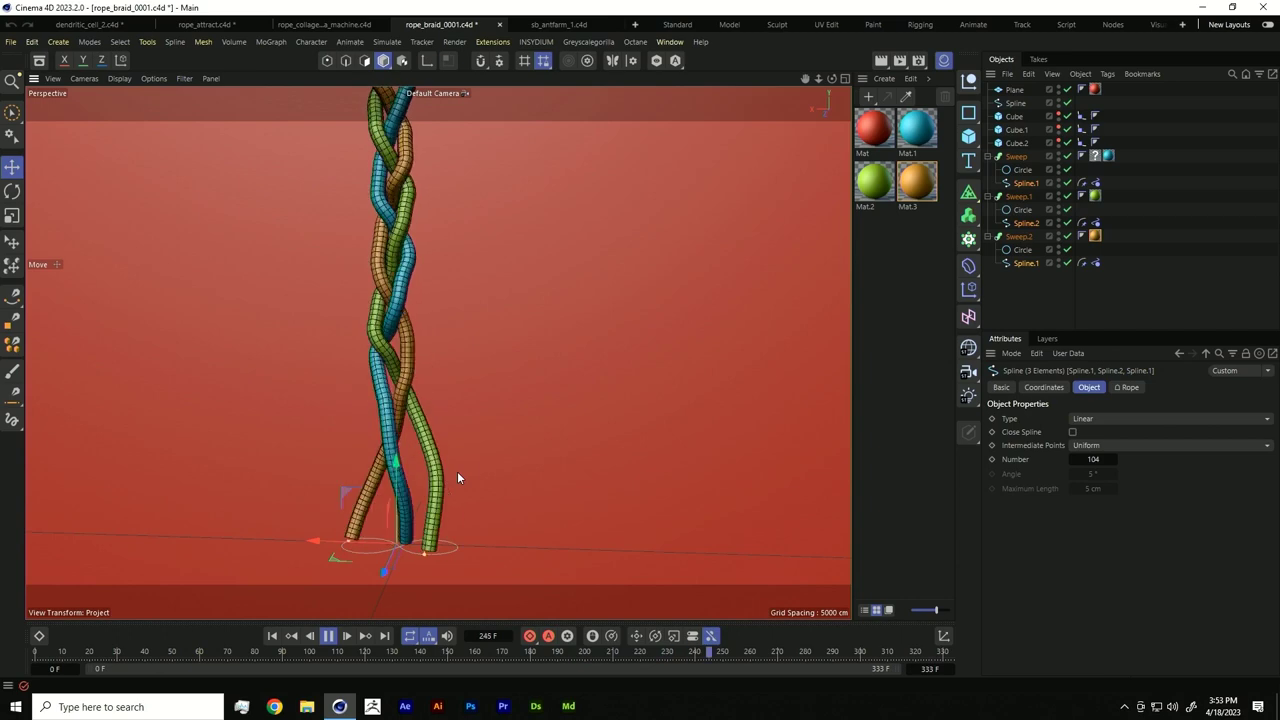
click(327, 636)
click(272, 636)
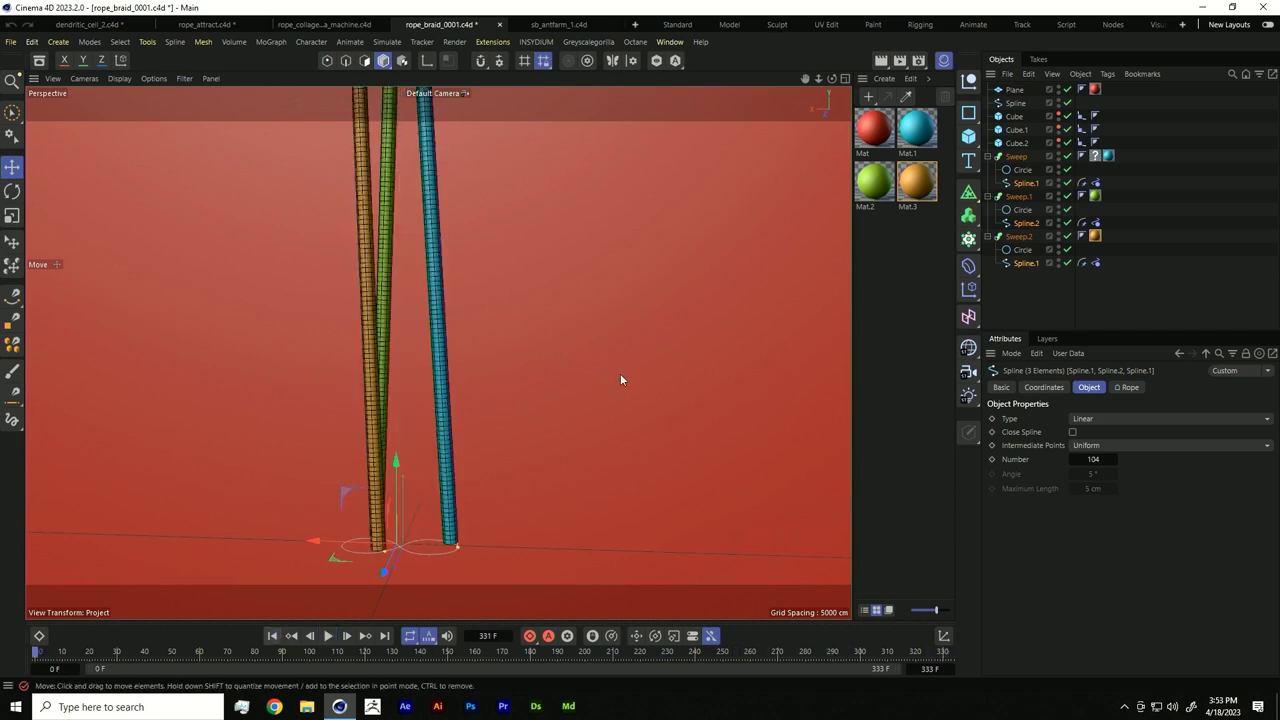
click(1022, 282)
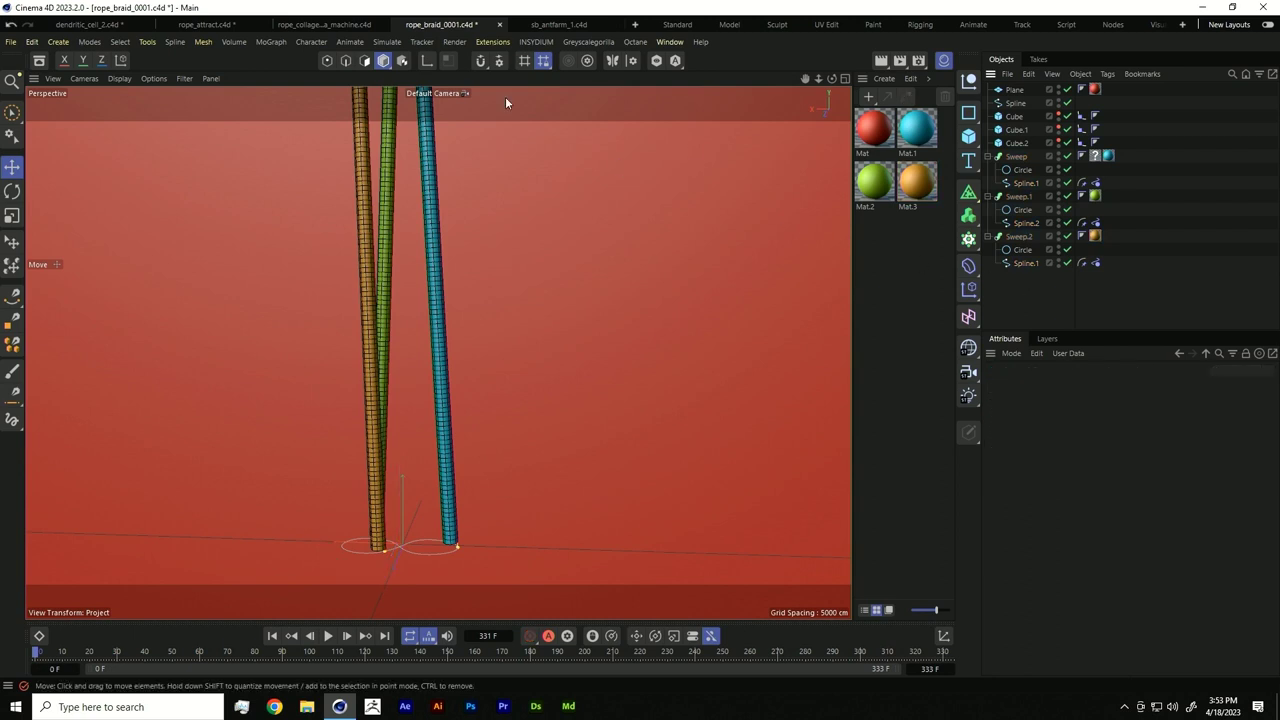
click(318, 24)
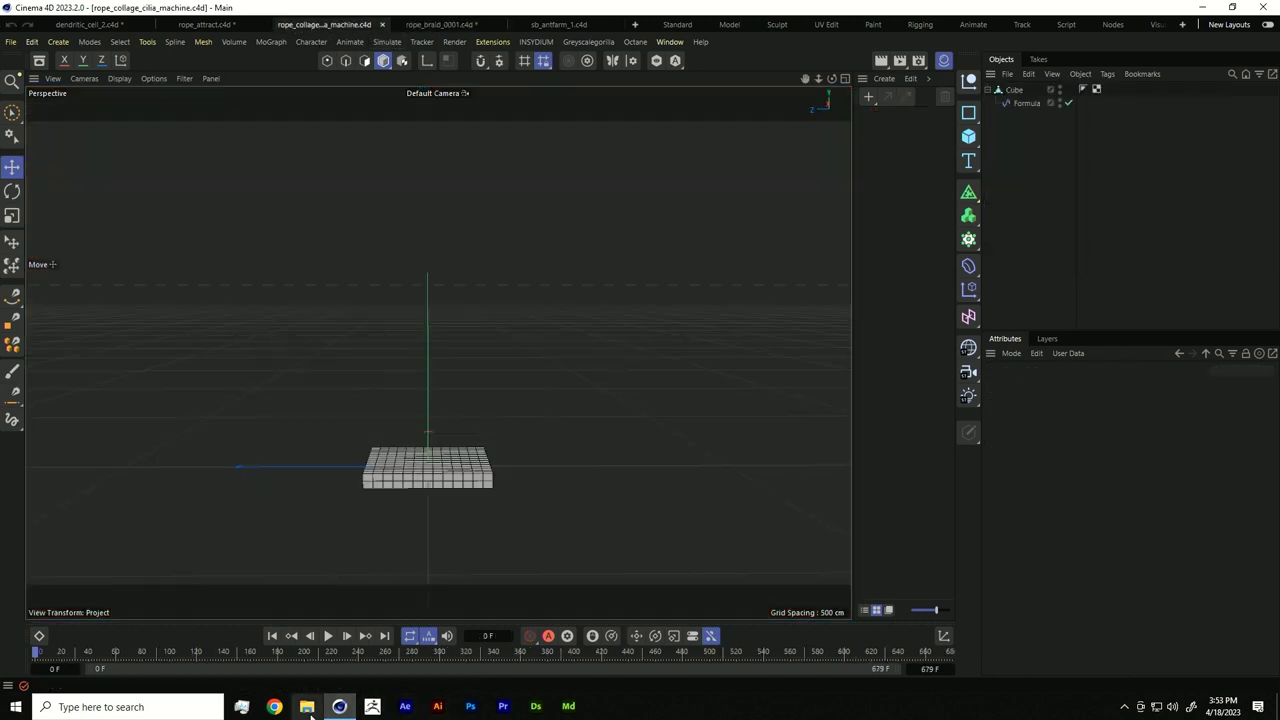
click(307, 706)
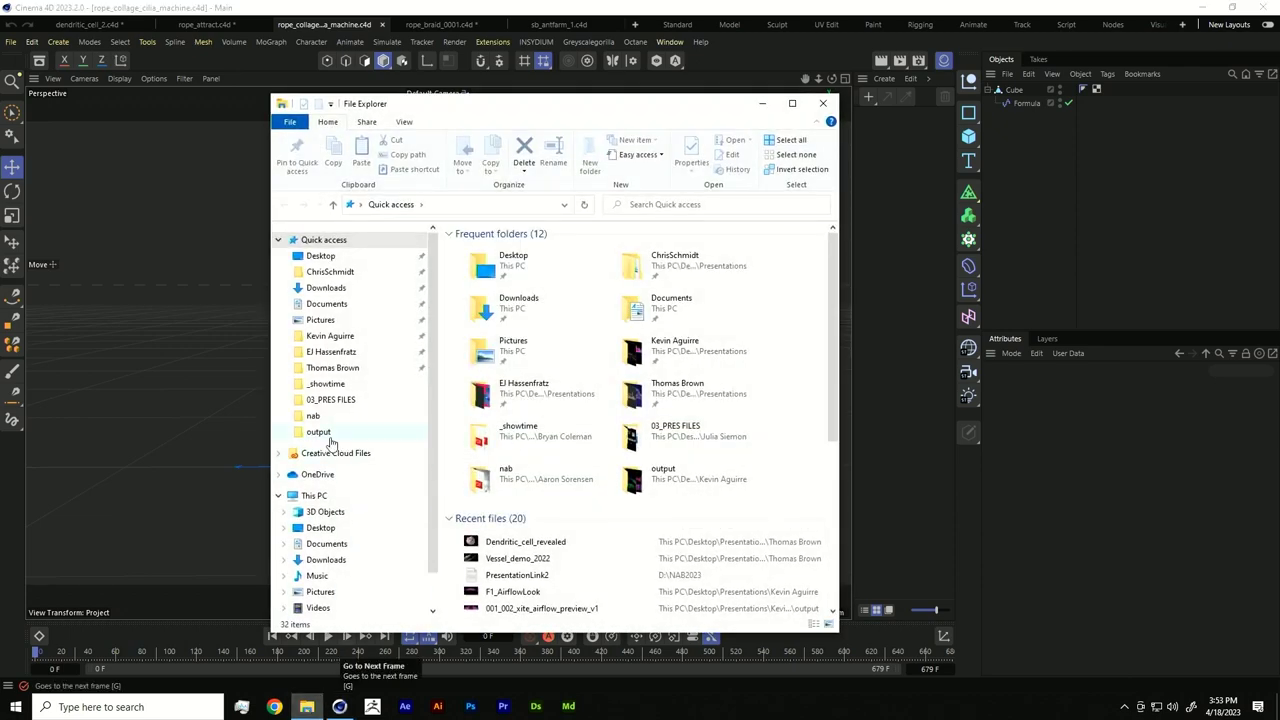
click(331, 368)
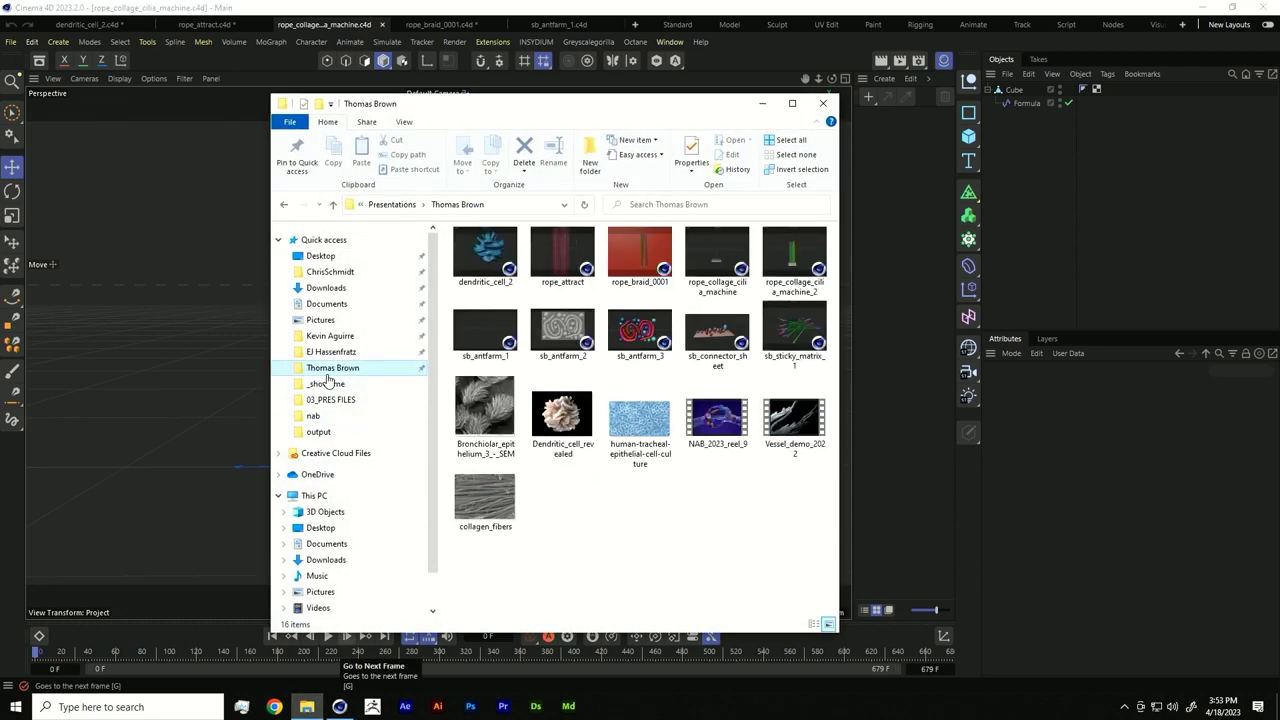
click(468, 408)
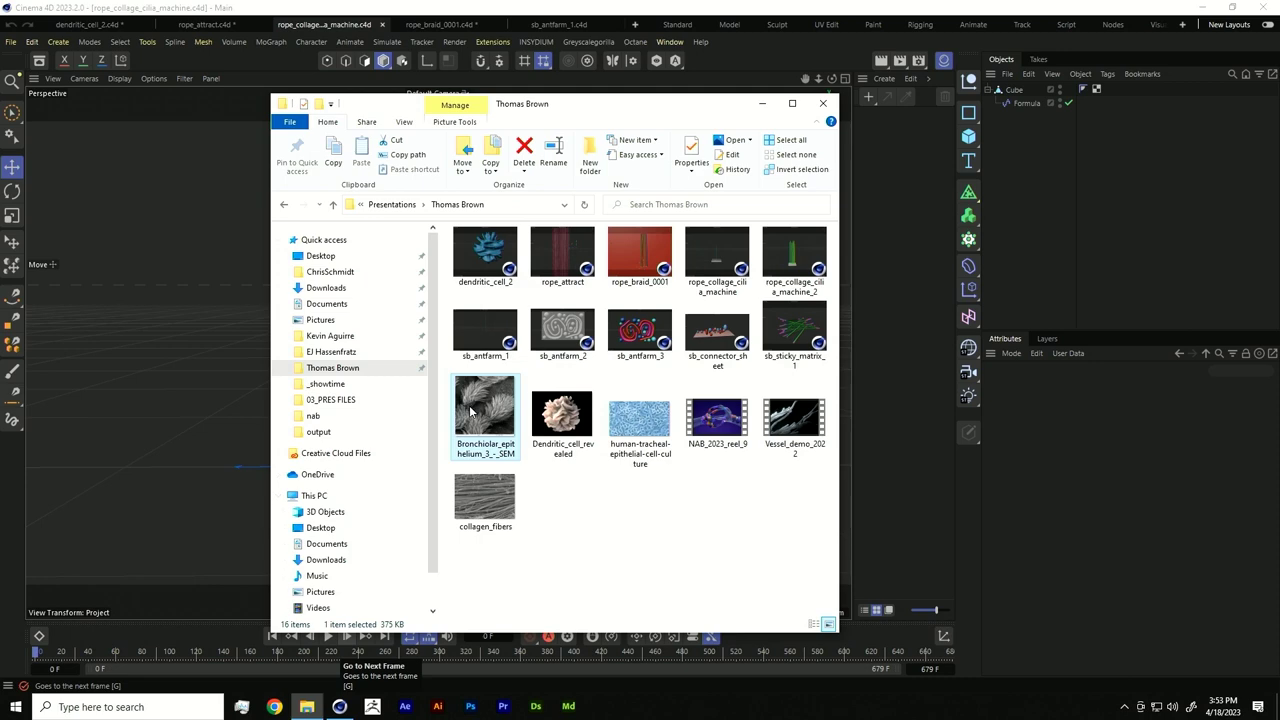
double_click(478, 414)
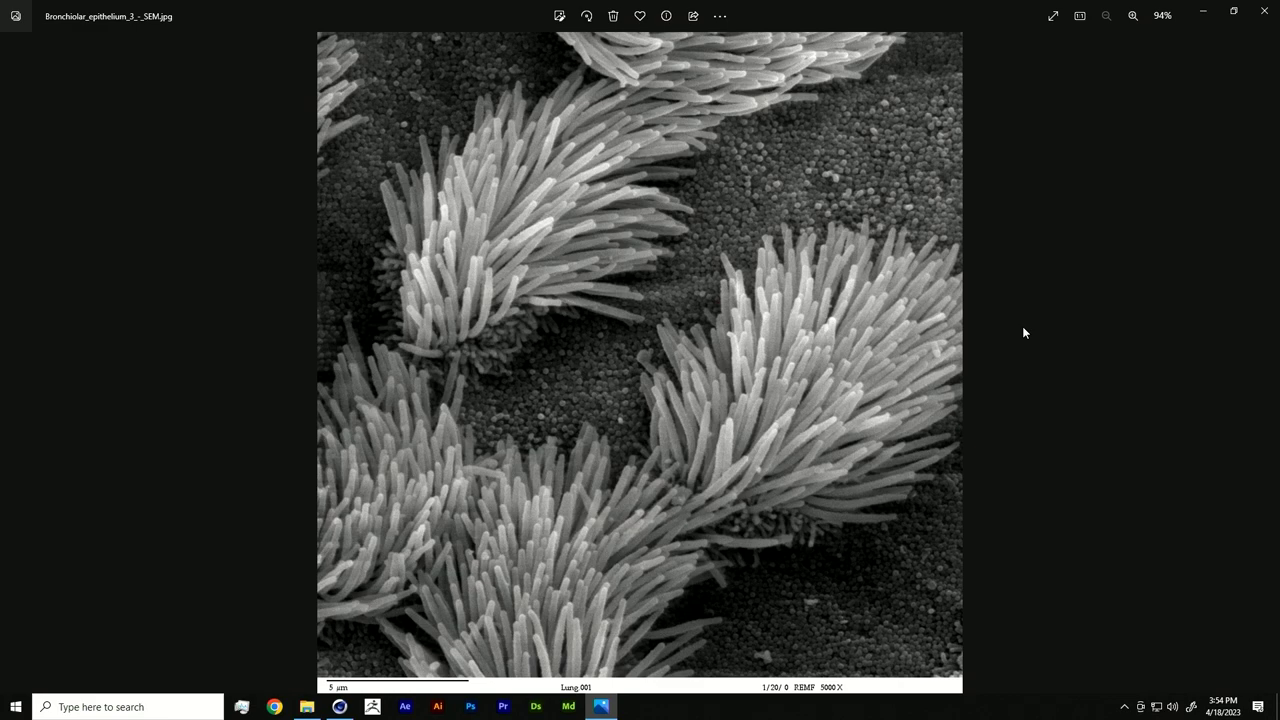
click(1264, 10)
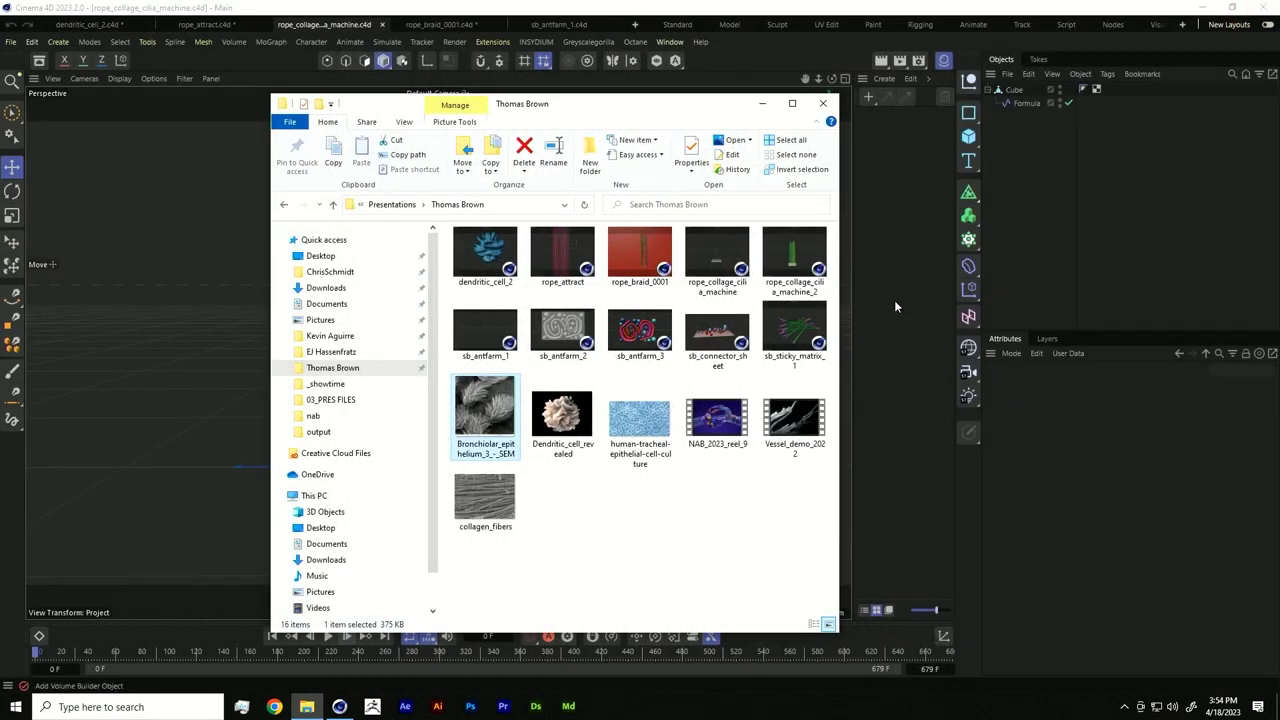
click(823, 103)
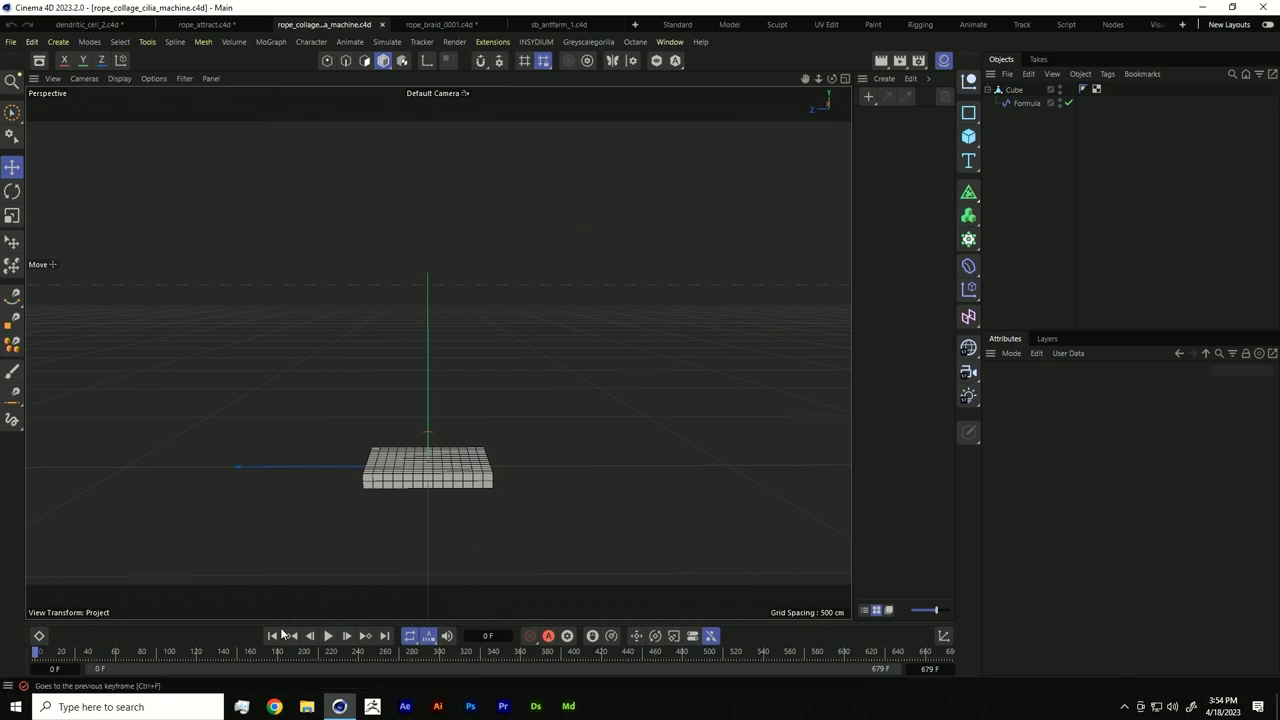
Step: Play the cube animation, pause at frame 195, and select the Formula effector
click(328, 637)
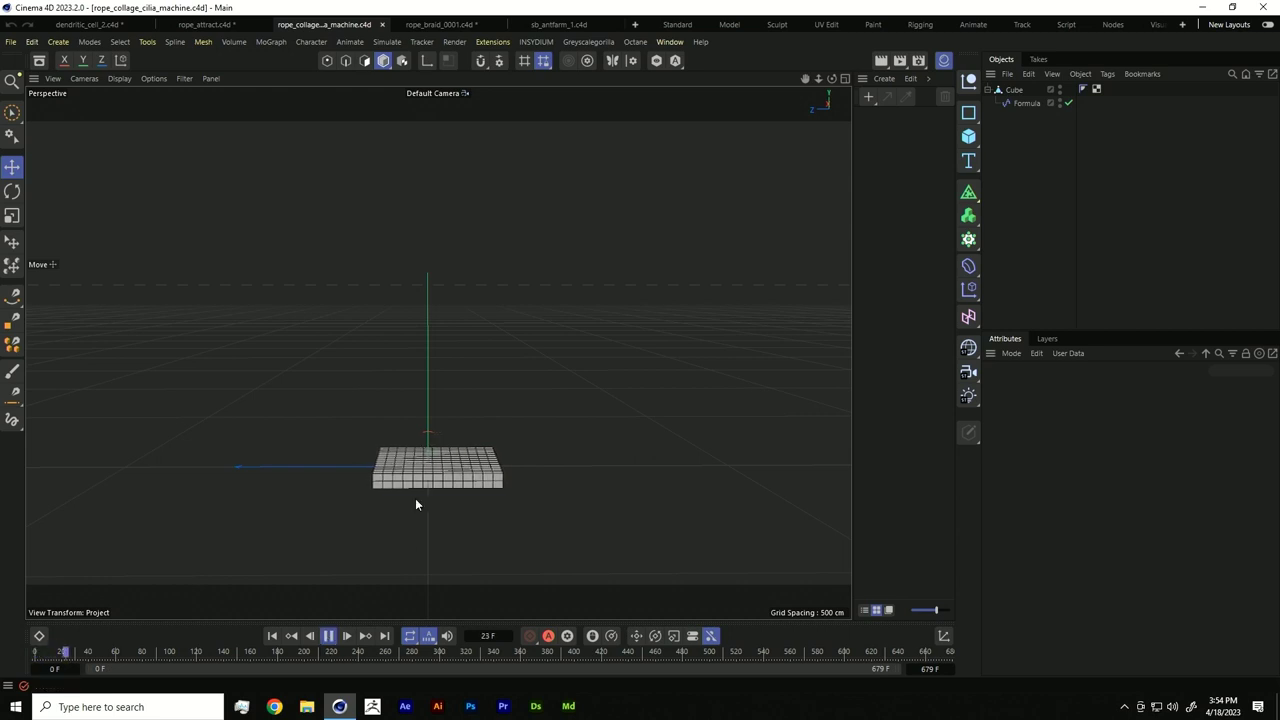
alt+drag(460, 475, 457, 445)
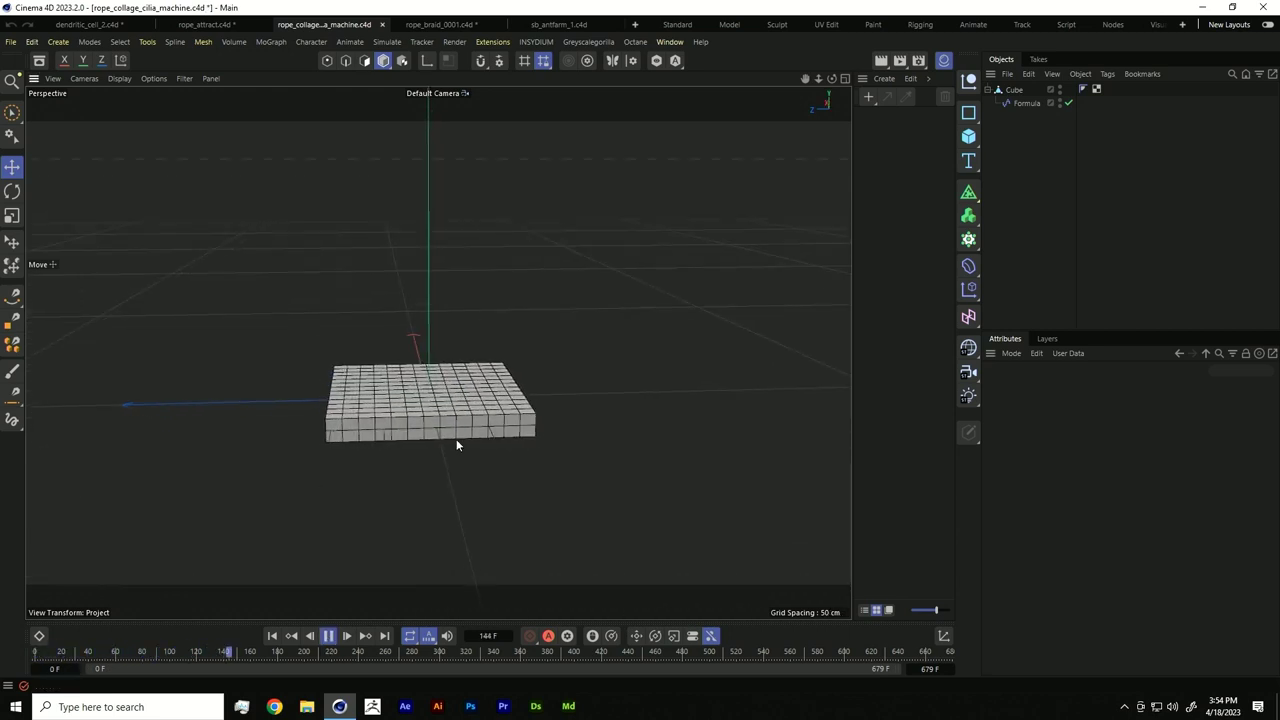
click(327, 636)
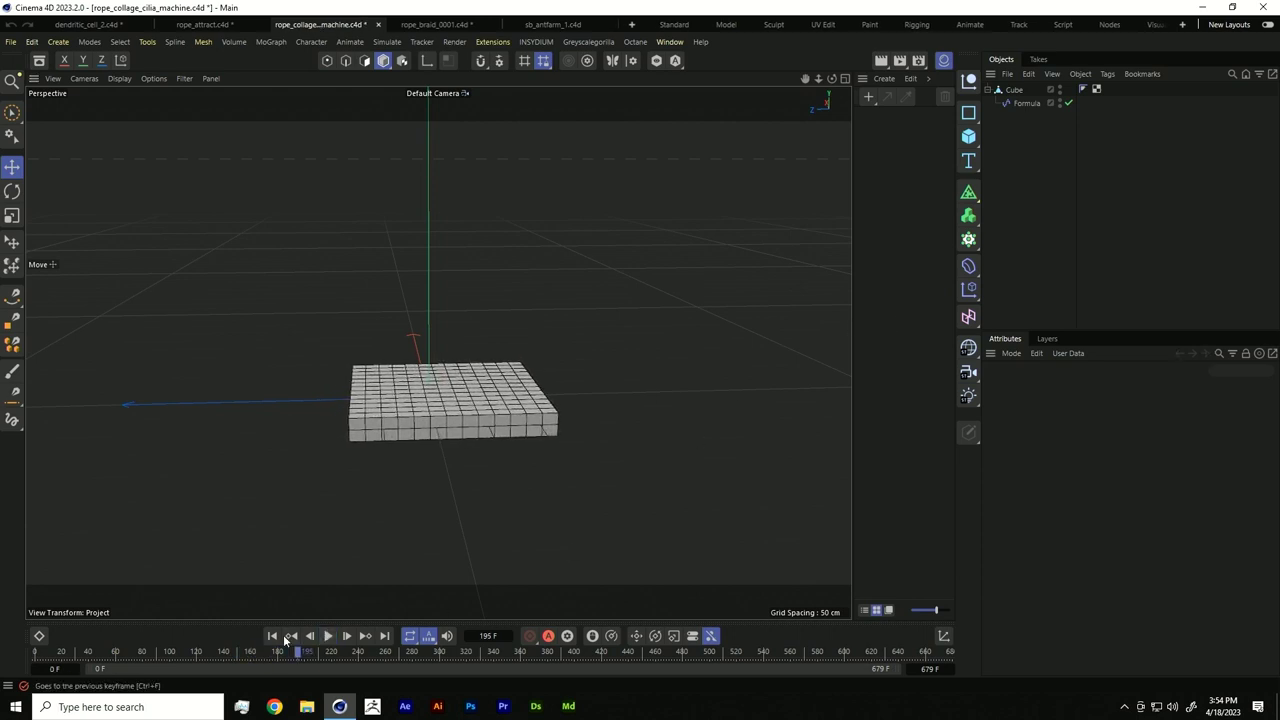
click(1027, 103)
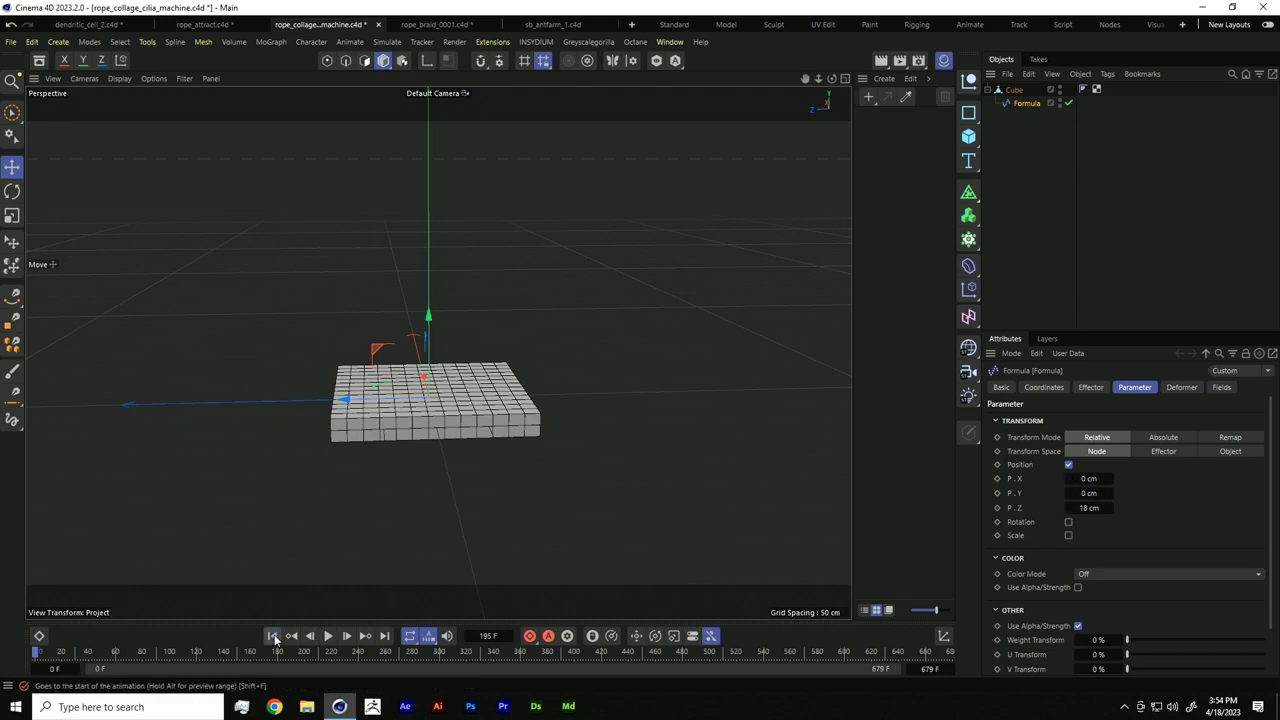
Step: Orbit to a near side-on view and hide the Cube in the viewport
alt+drag(444, 421, 408, 286)
alt+drag(428, 473, 434, 490)
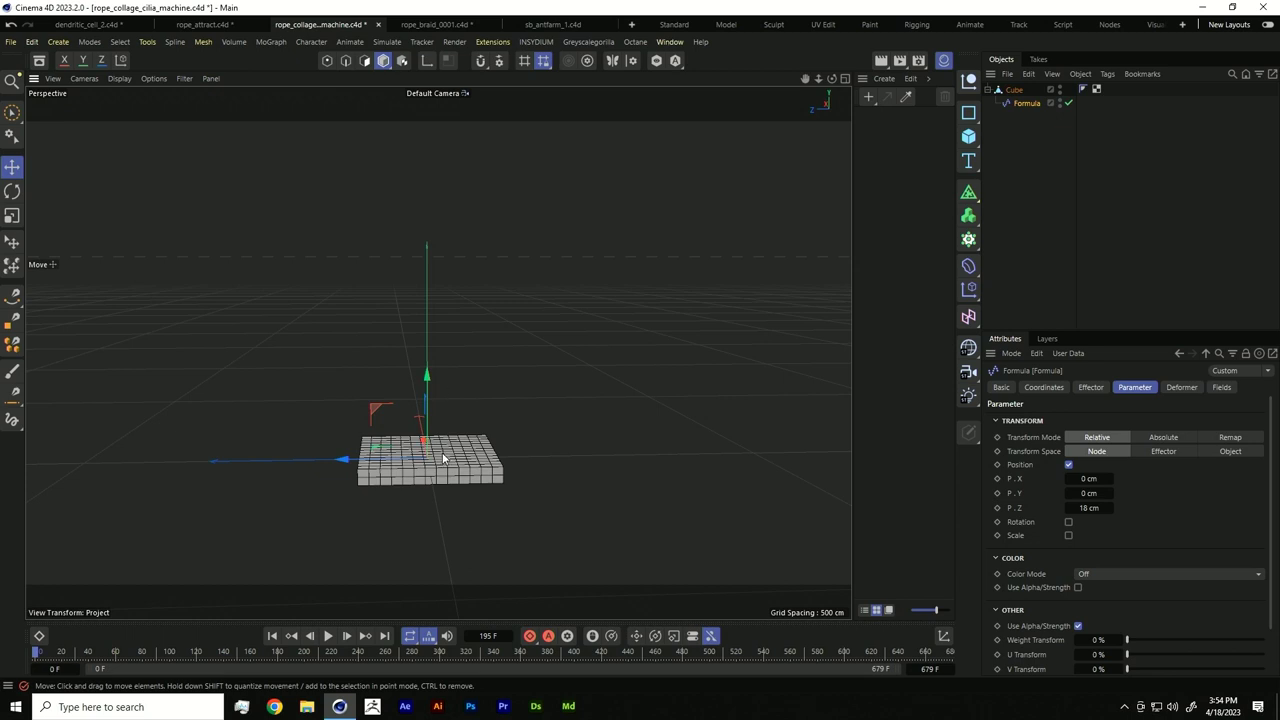
alt+drag(443, 457, 447, 460)
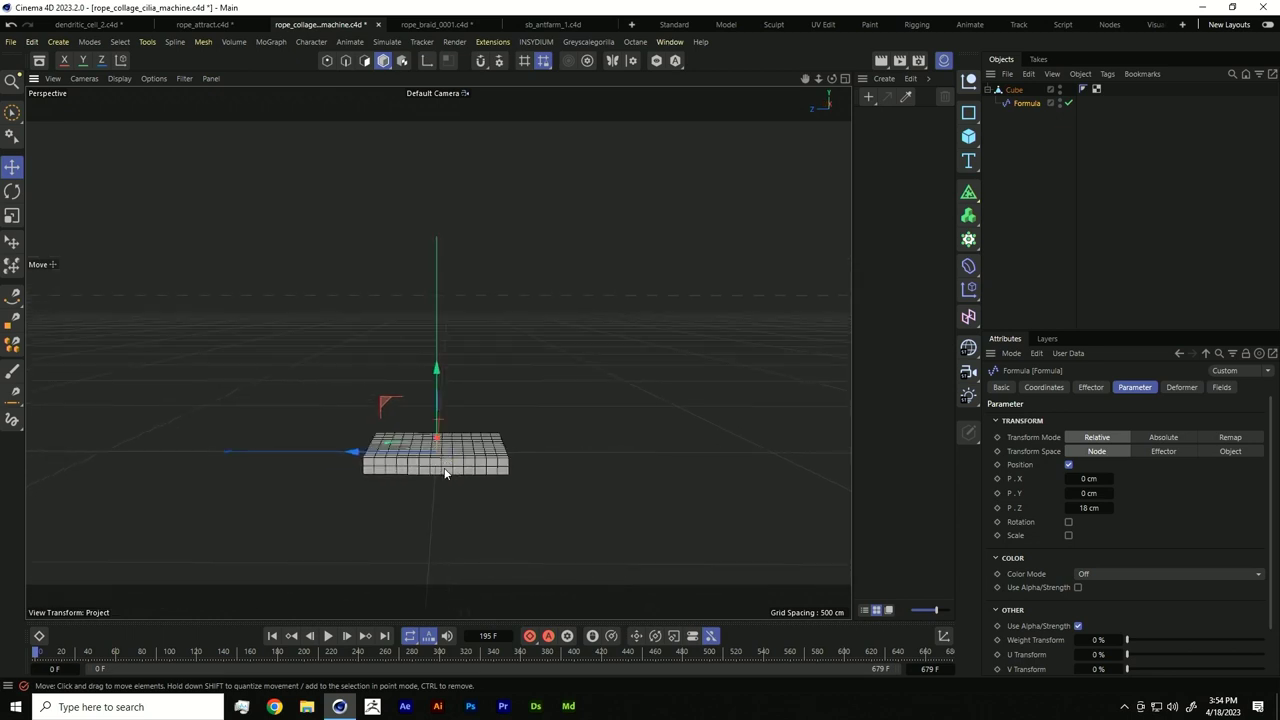
click(1059, 89)
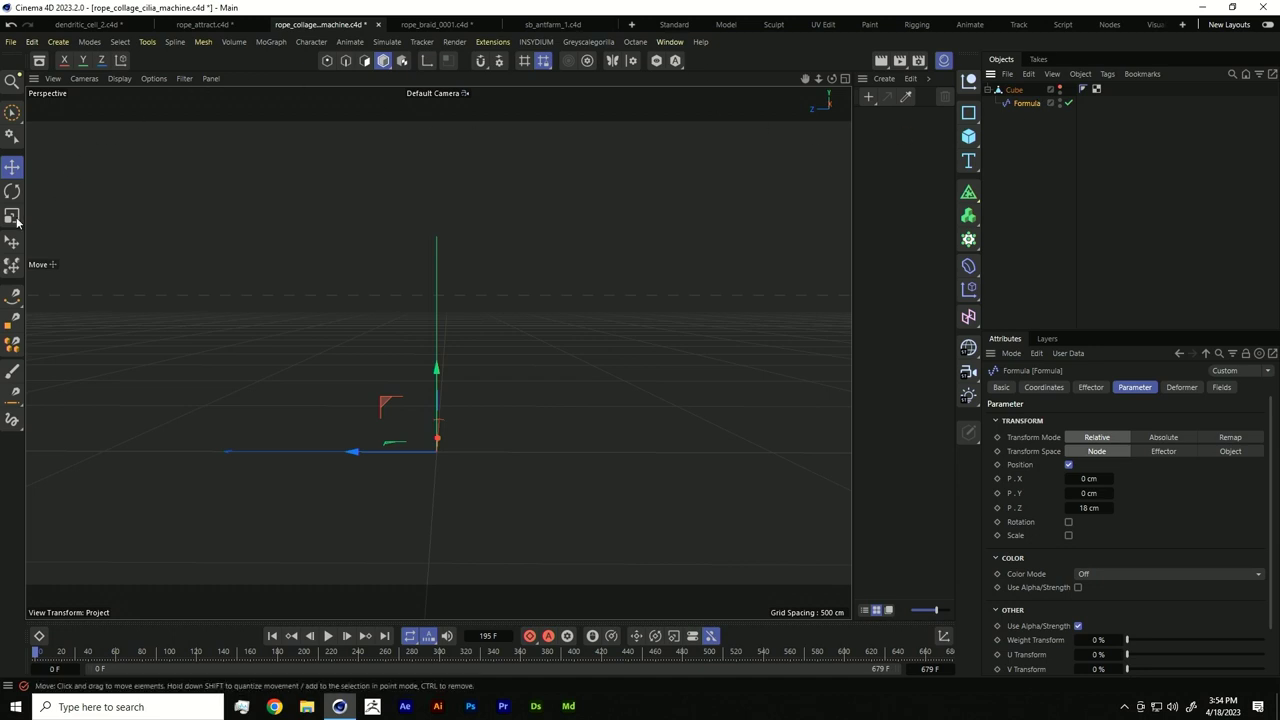
click(12, 296)
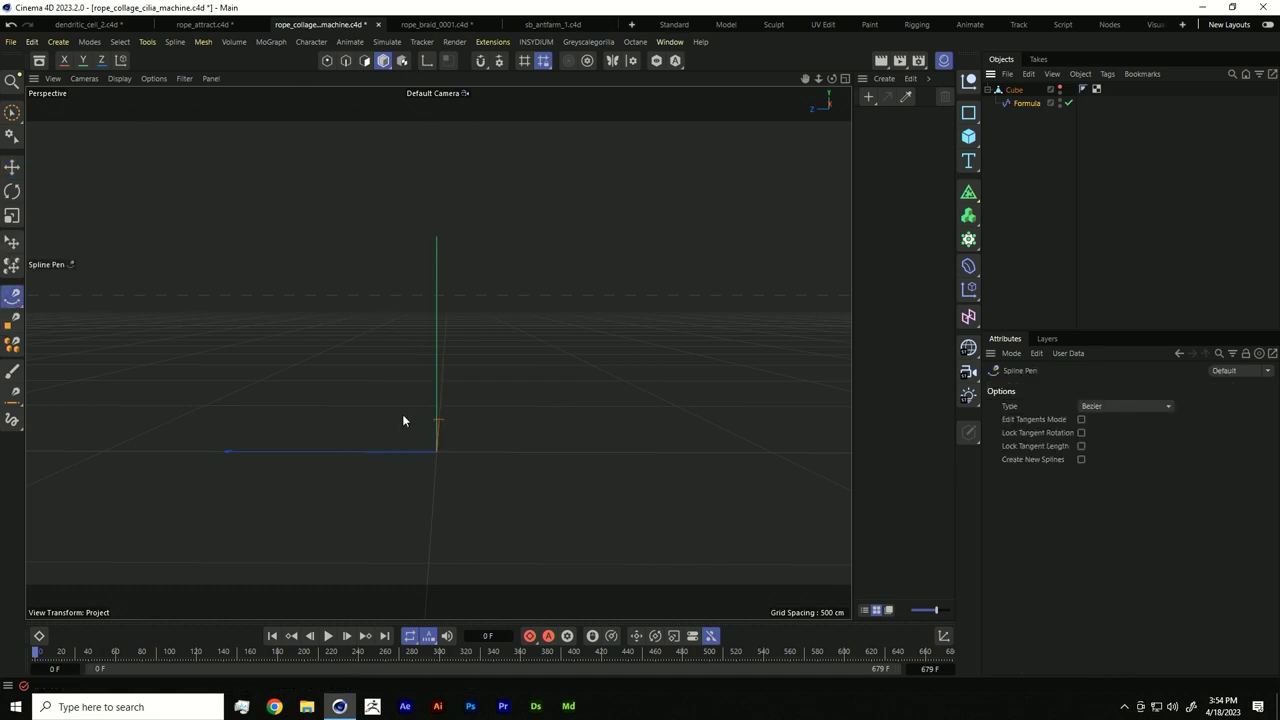
Step: In the Right view, draw a two-point vertical spline up from the origin, then return to perspective
key(F3)
scroll(478, 489, down, 2)
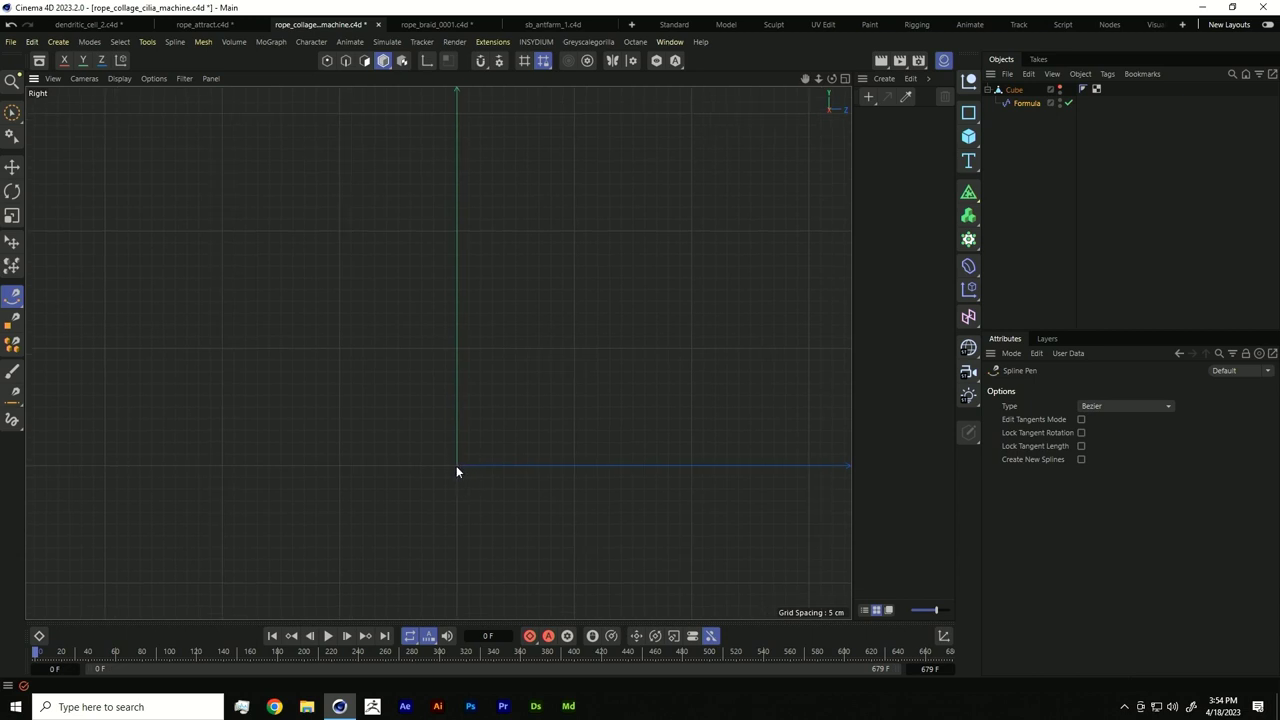
click(456, 464)
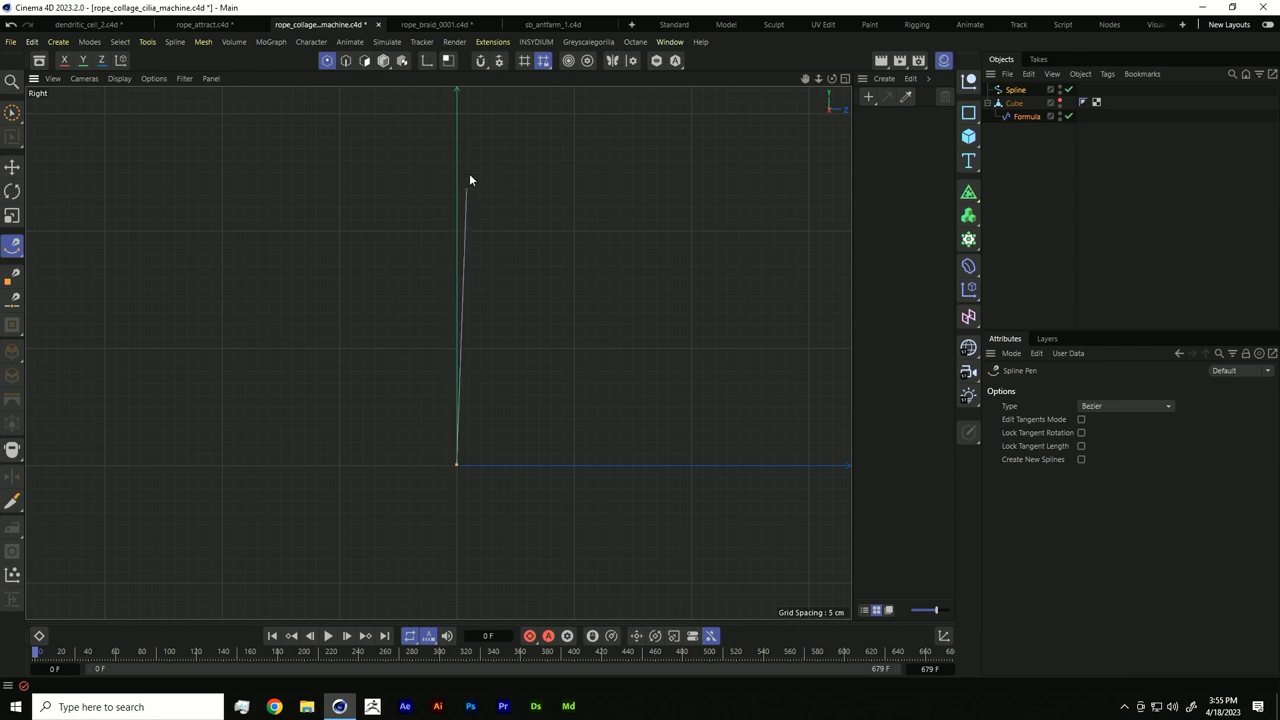
click(458, 113)
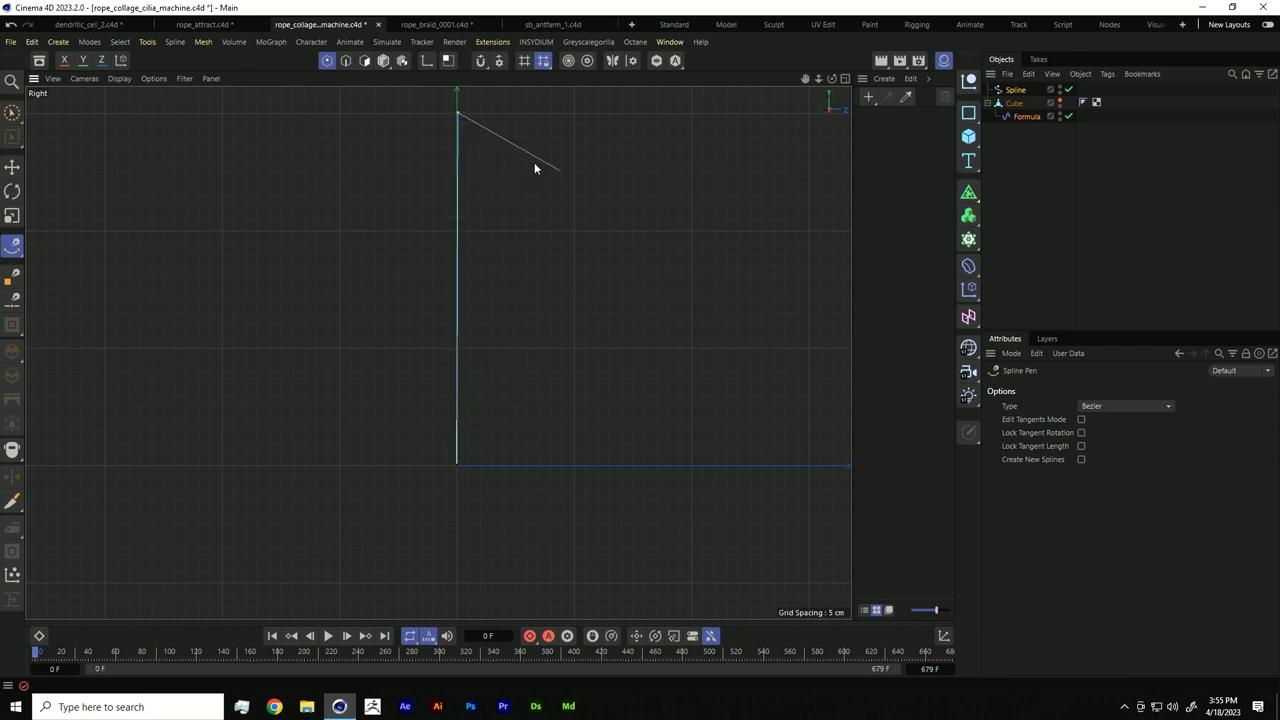
click(12, 167)
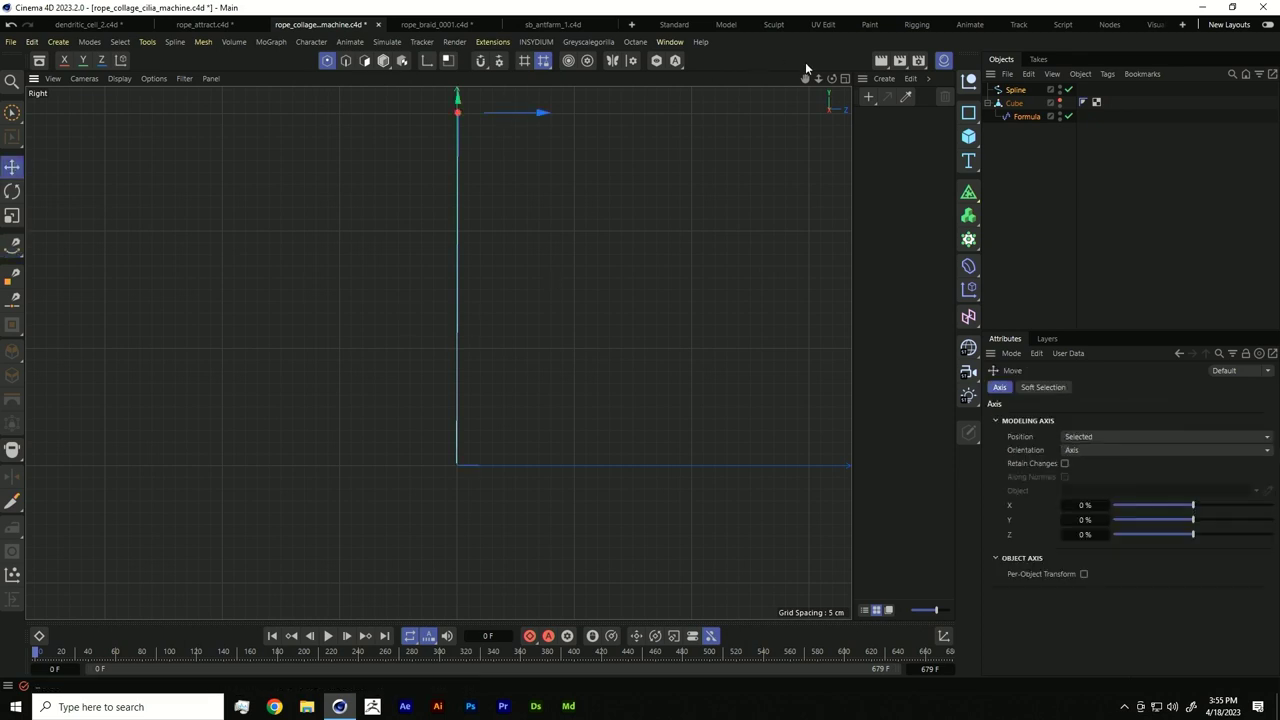
click(455, 468)
click(383, 60)
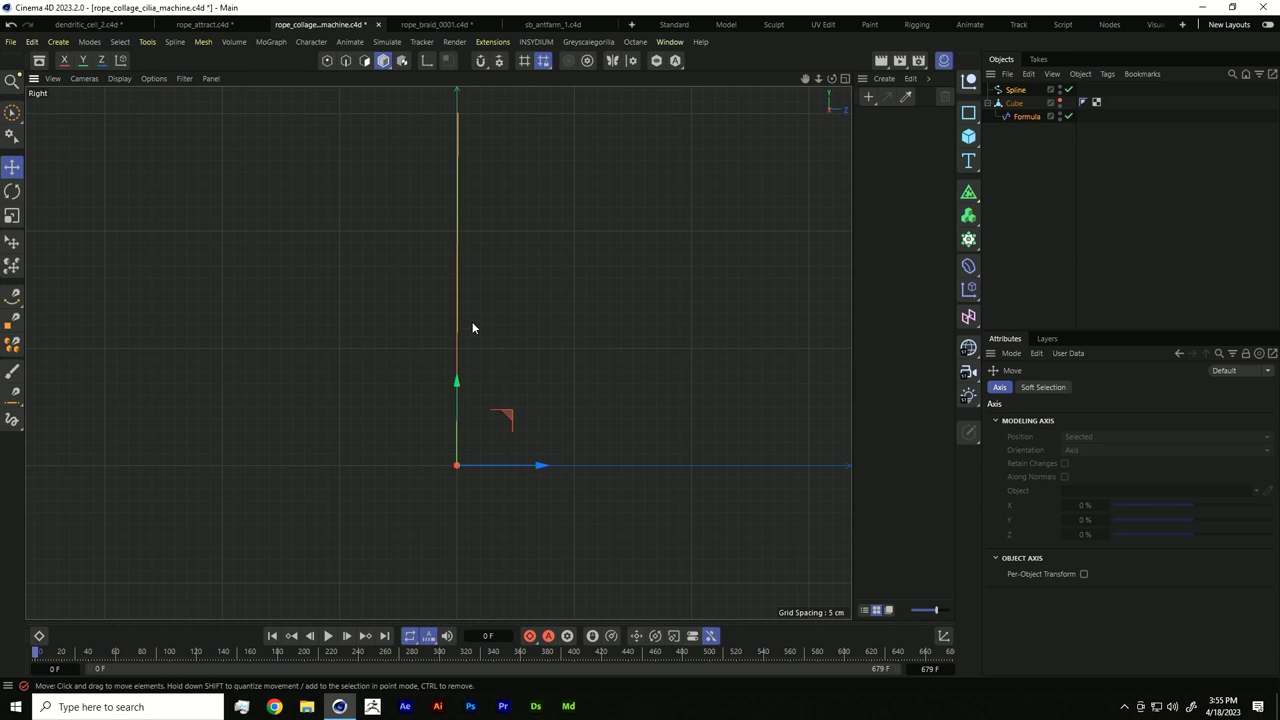
key(F1)
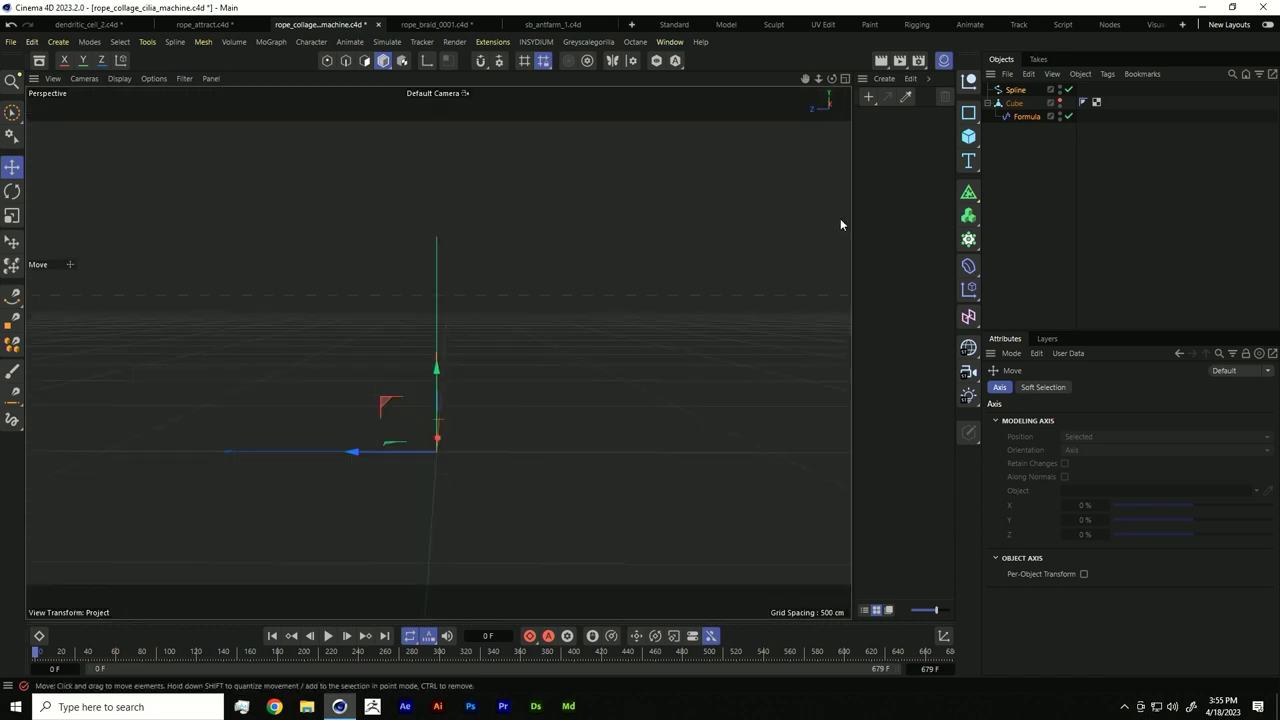
Step: Add a Cloner and place the Spline under it as the cloned object
click(1015, 90)
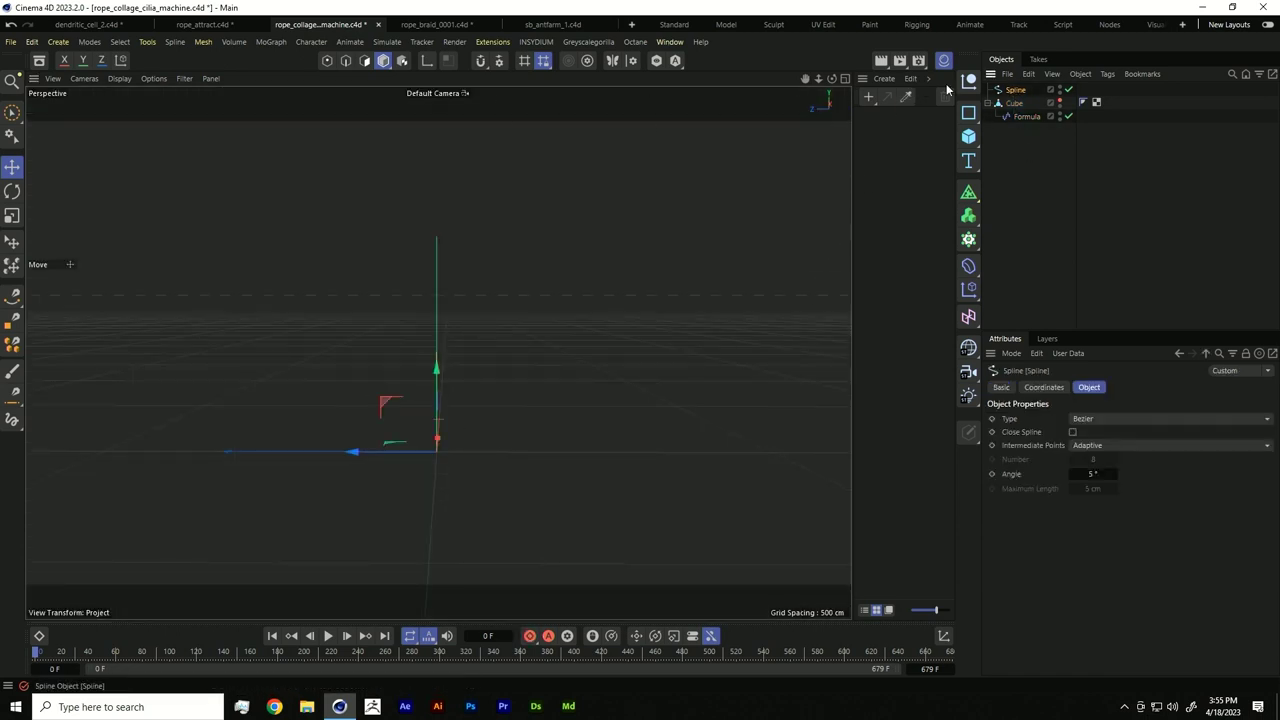
key(t)
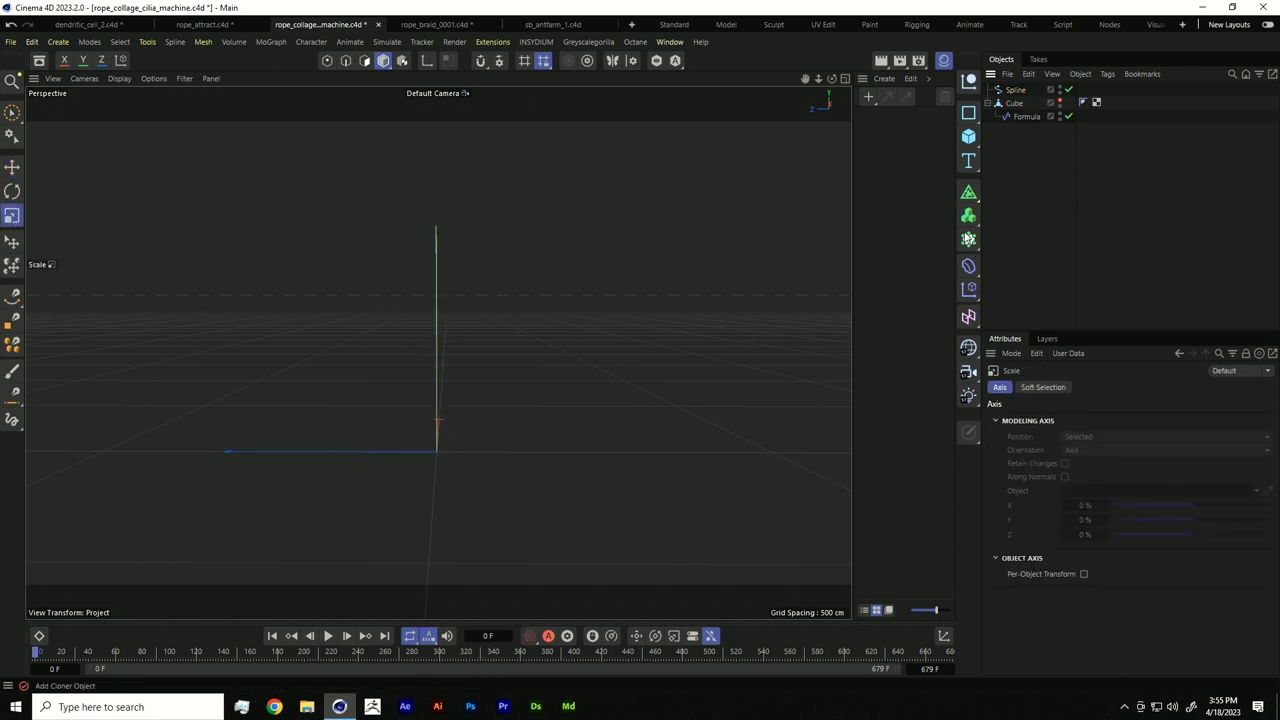
click(968, 216)
drag(1015, 105, 1015, 93)
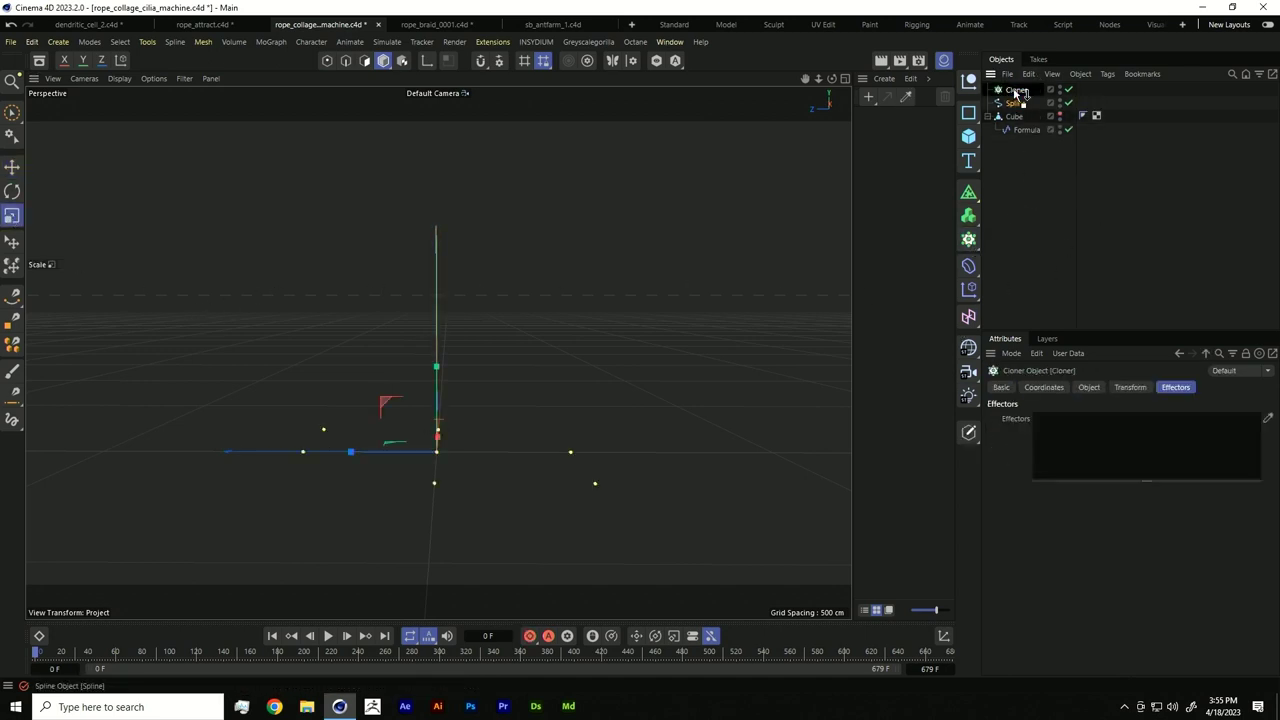
click(1015, 91)
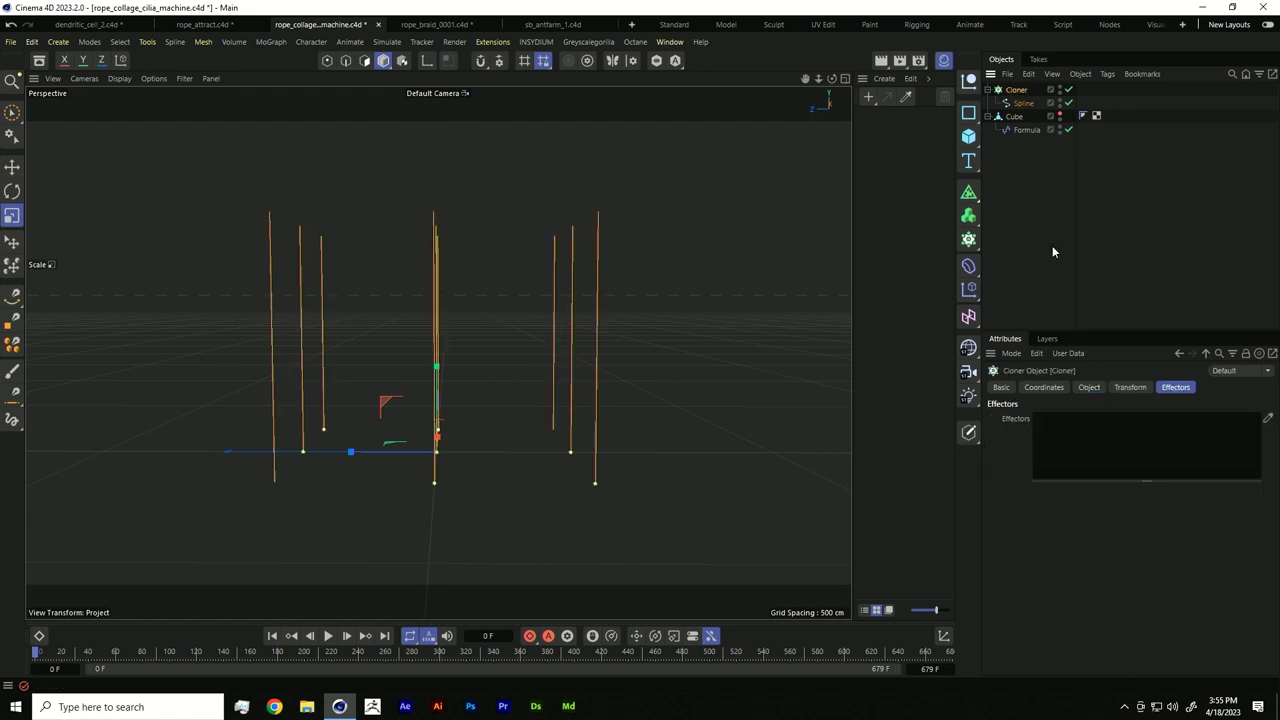
click(1088, 388)
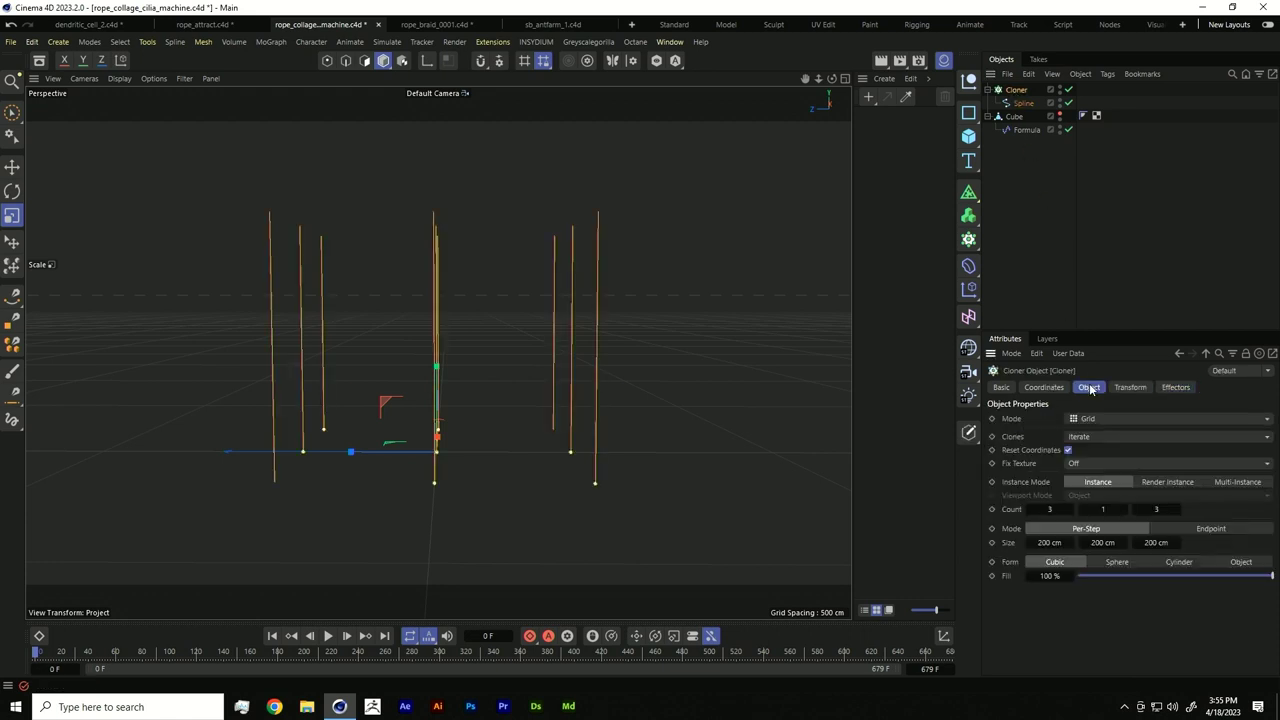
Step: Set the Grid Cloner count to 8 × 1 × 8 with 18 cm X and Z spacing
click(1048, 509)
click(1160, 509)
text(8)
key(Return)
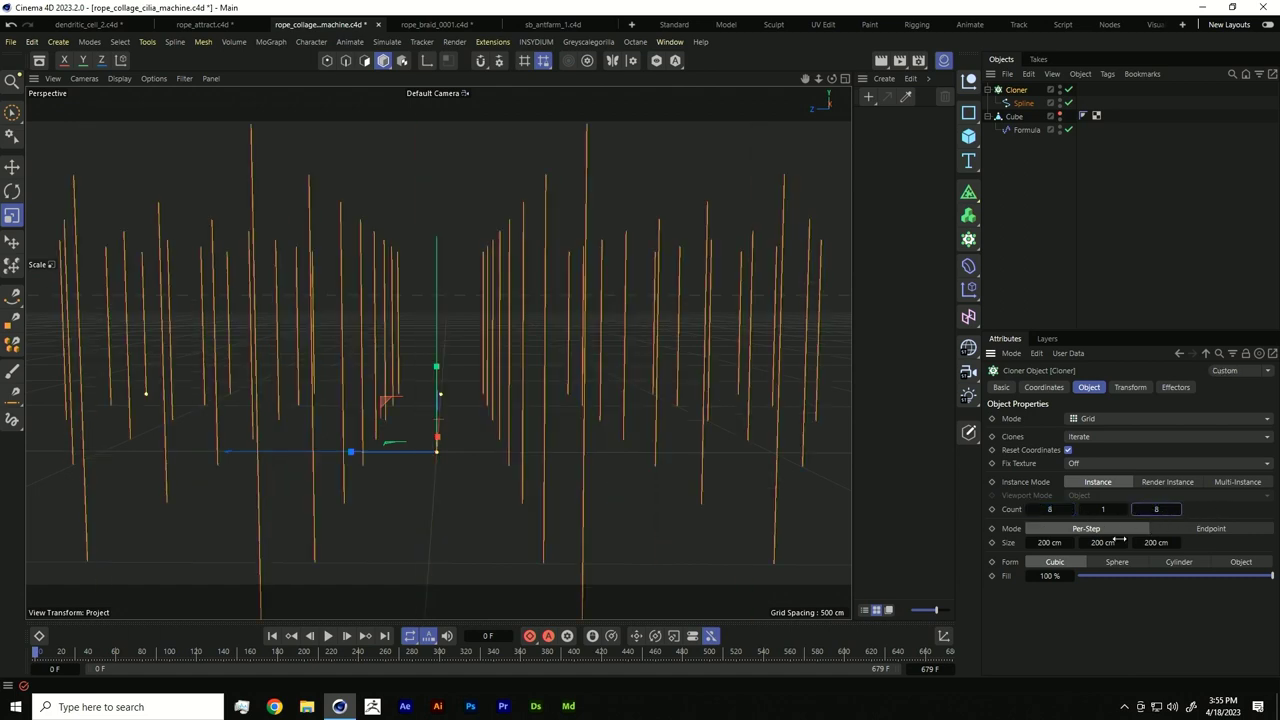
click(1046, 543)
key(BackSpace)
click(1153, 542)
key(BackSpace)
text(18)
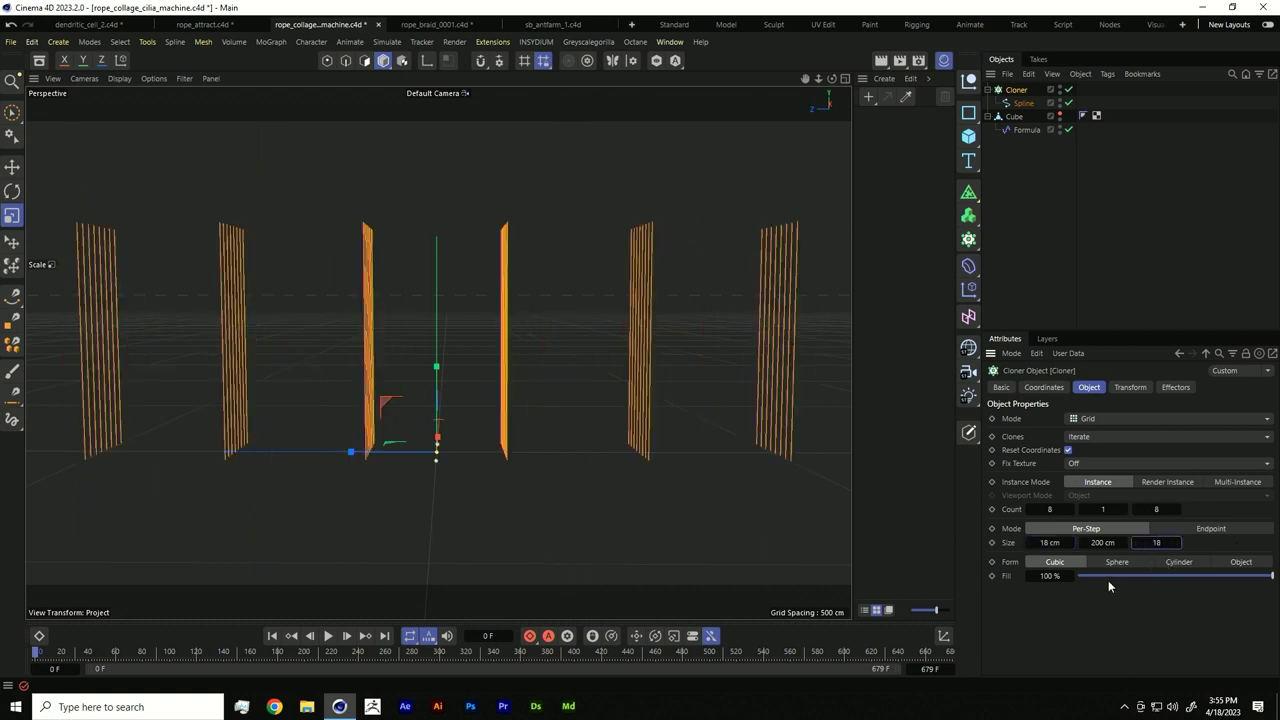
click(1024, 293)
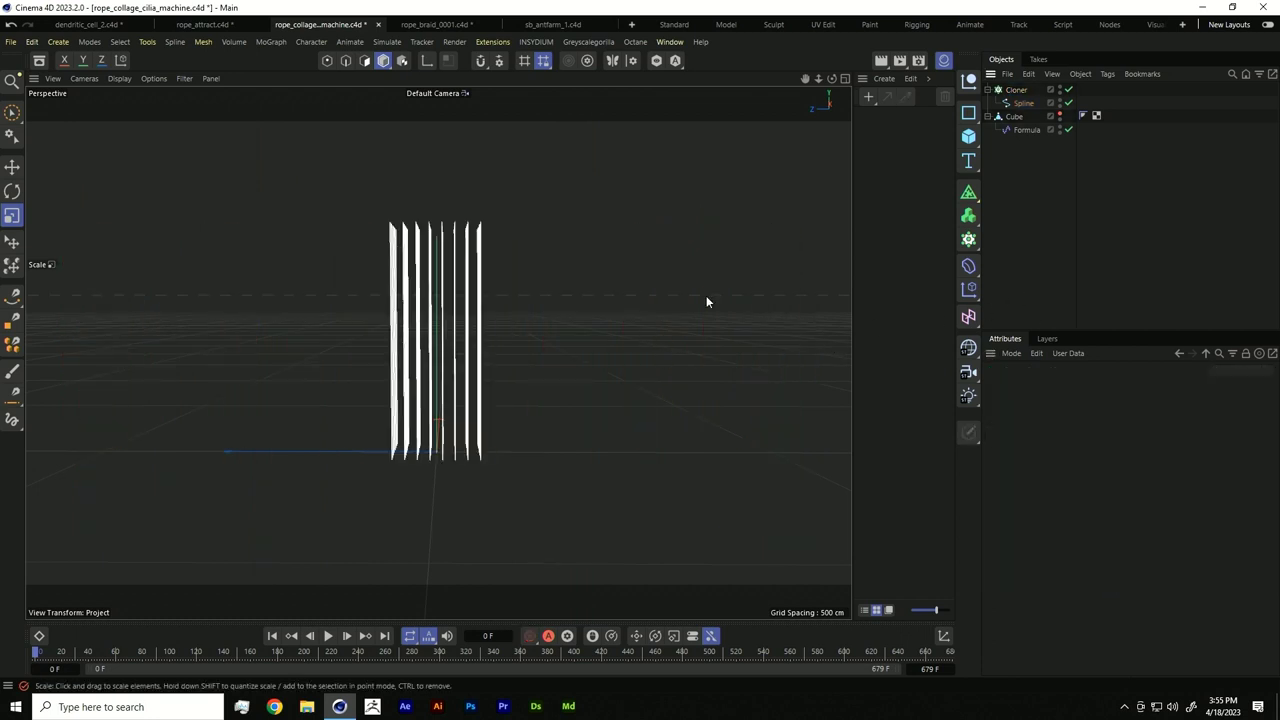
Step: Unhide the Cube and lift the cloned strands up onto the cube's top
click(1060, 113)
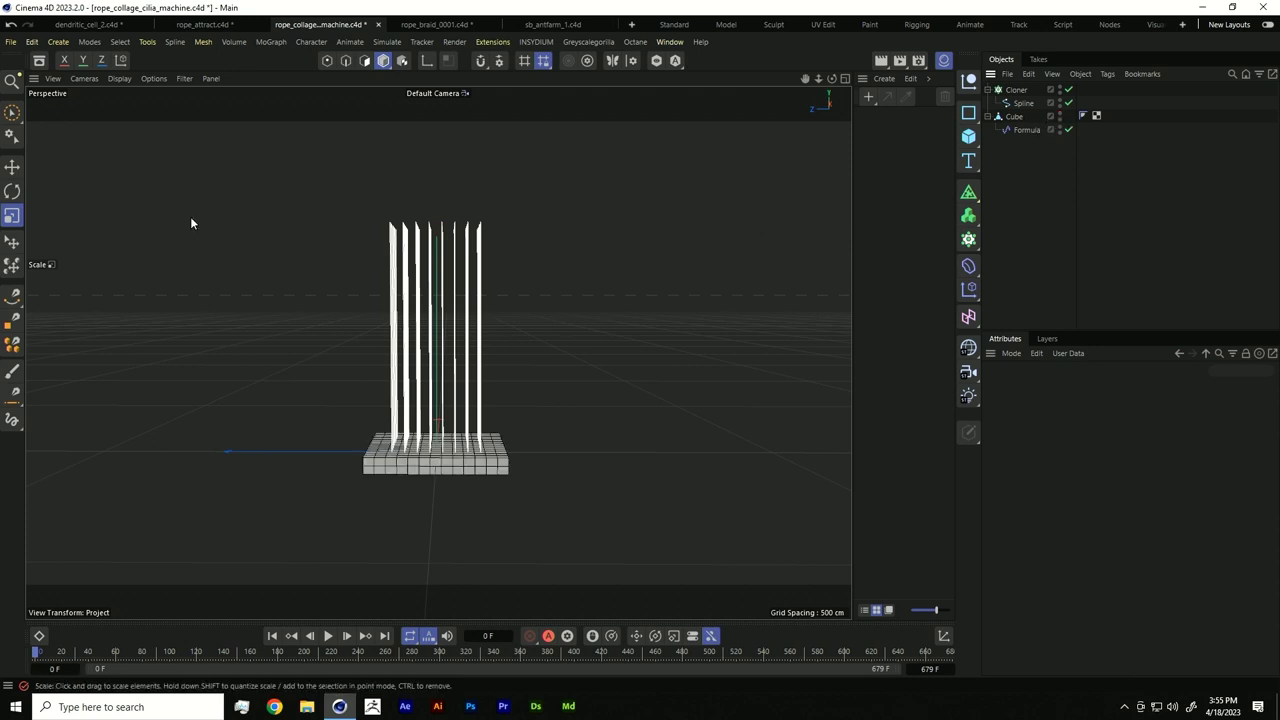
key(e)
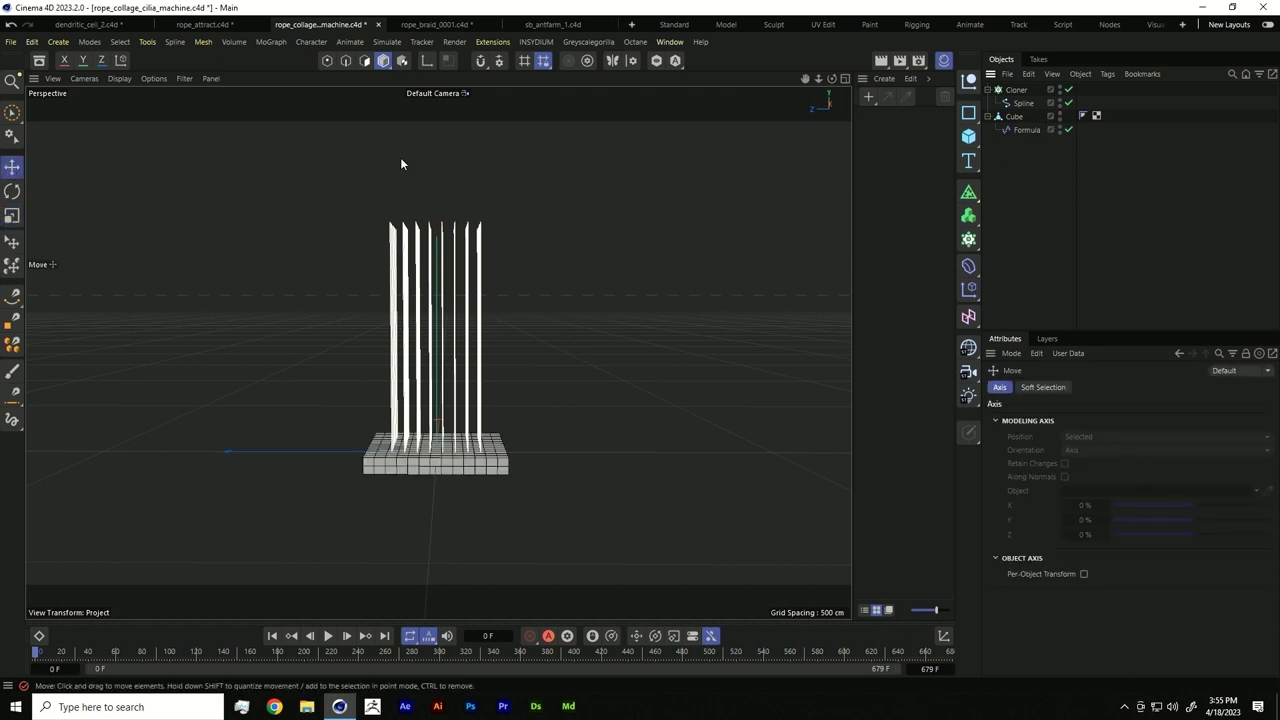
click(1016, 90)
alt+drag(505, 394, 469, 375)
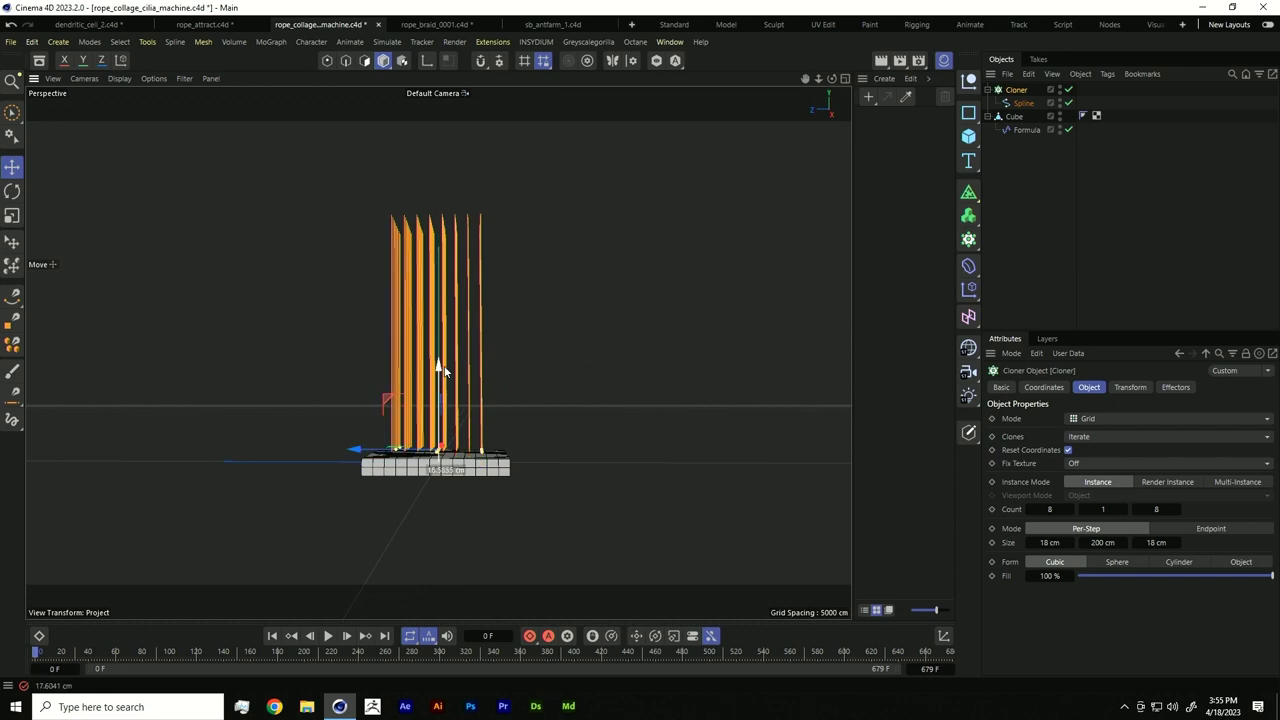
scroll(445, 370, up, 6)
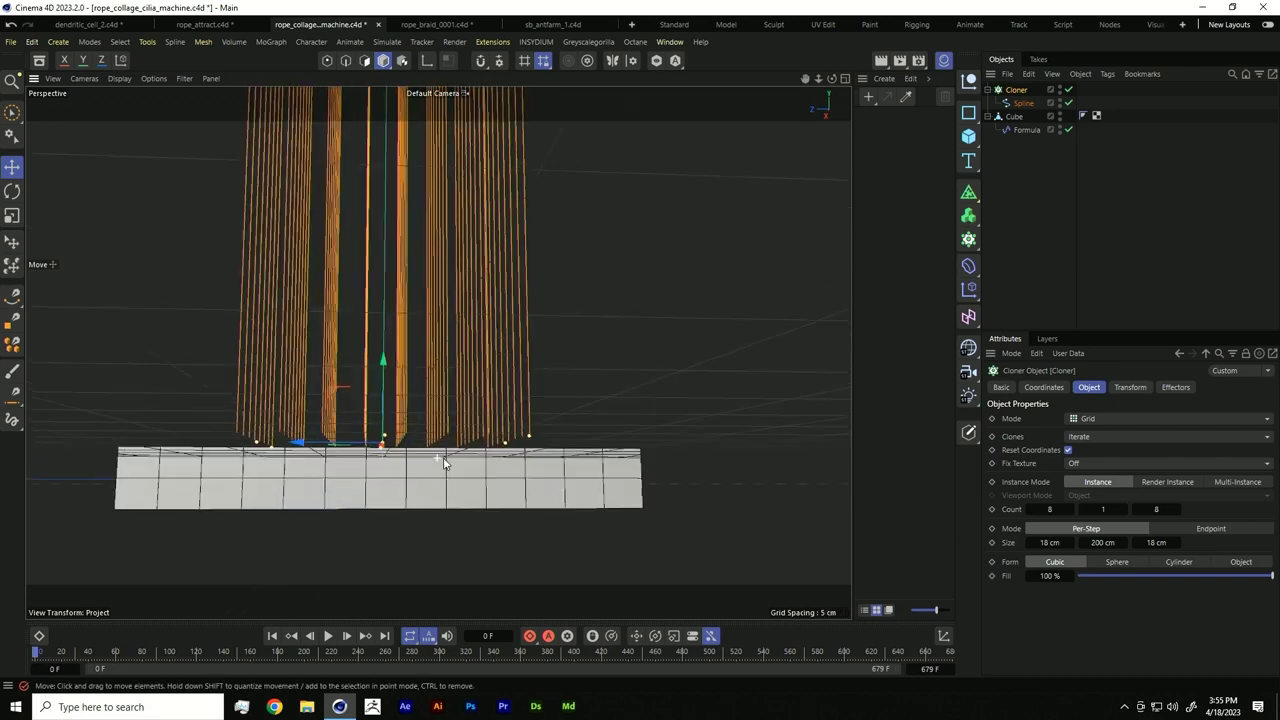
scroll(445, 463, up, 2)
drag(391, 348, 434, 491)
scroll(470, 461, down, 3)
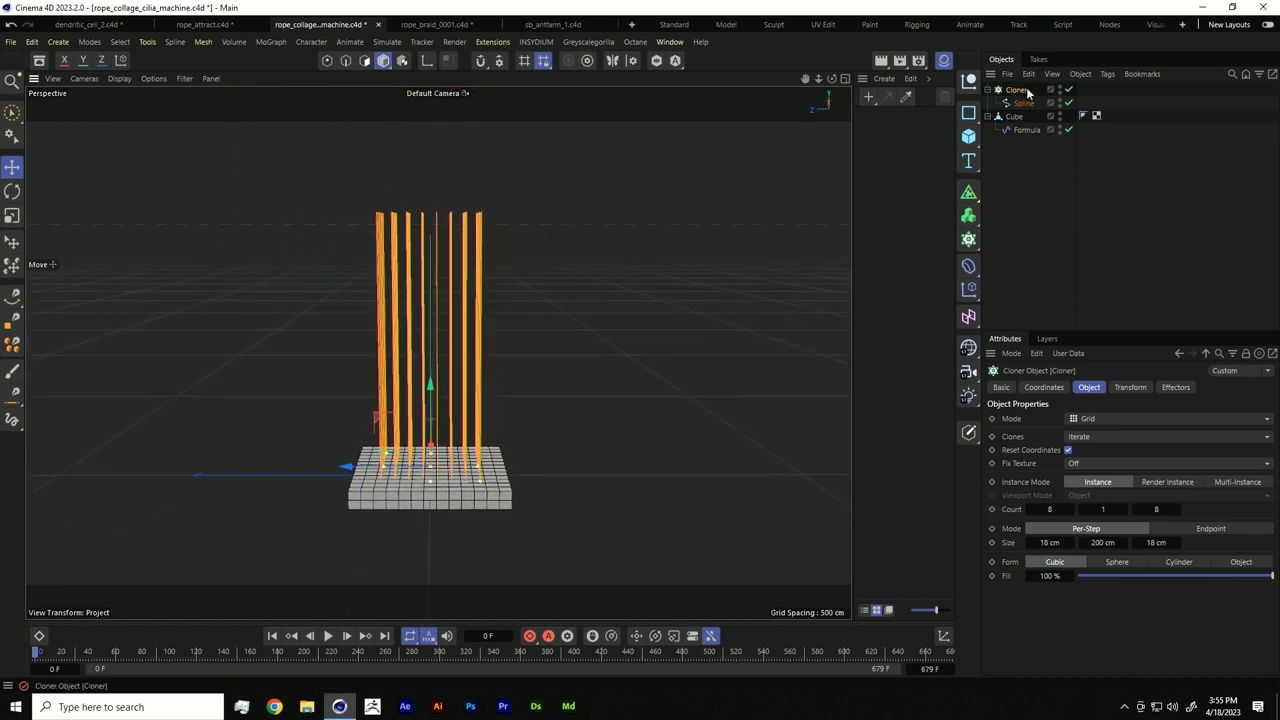
Step: Scale the spline strands taller, then reselect the Cloner
click(12, 215)
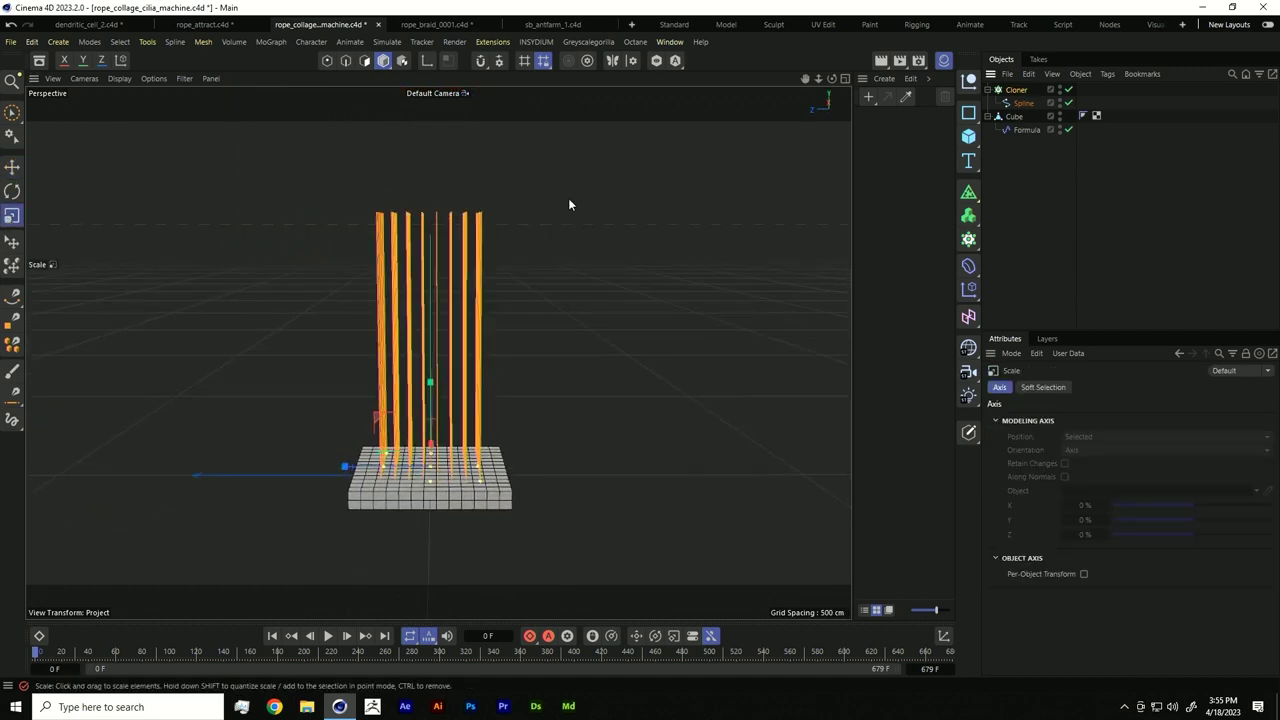
click(1022, 103)
drag(641, 296, 831, 294)
alt+drag(631, 323, 867, 255)
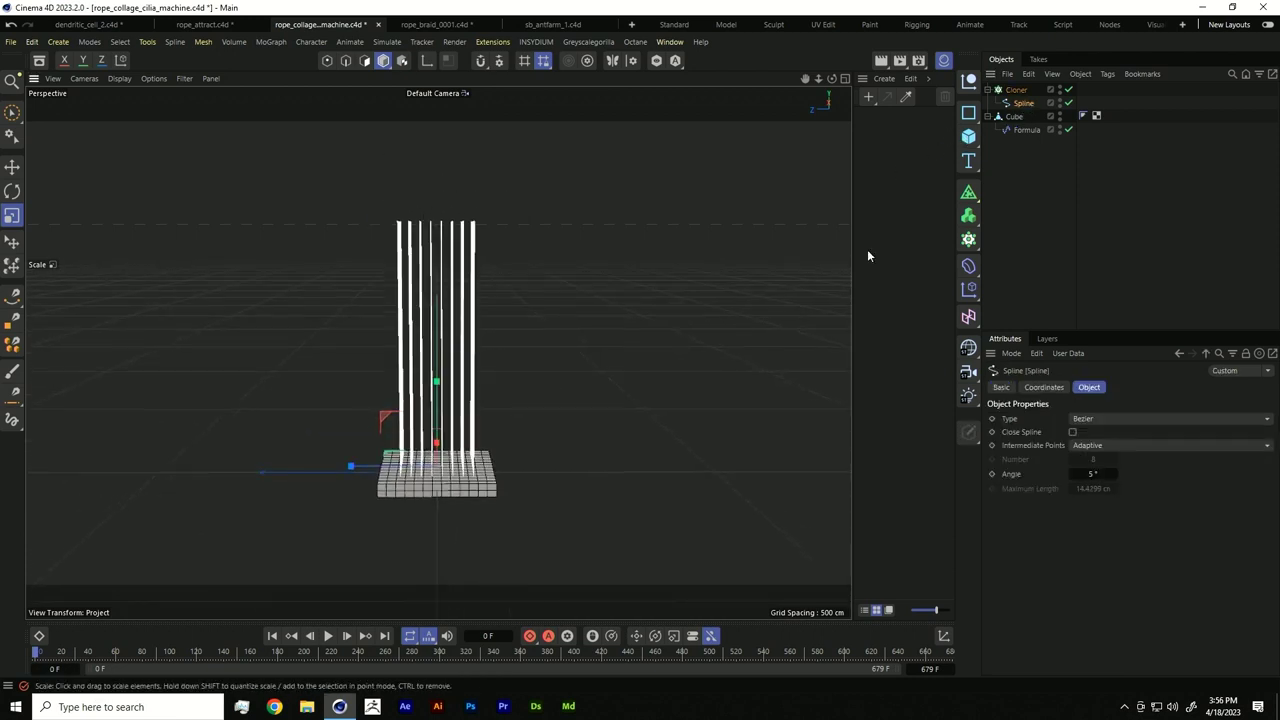
drag(594, 319, 600, 319)
click(1016, 89)
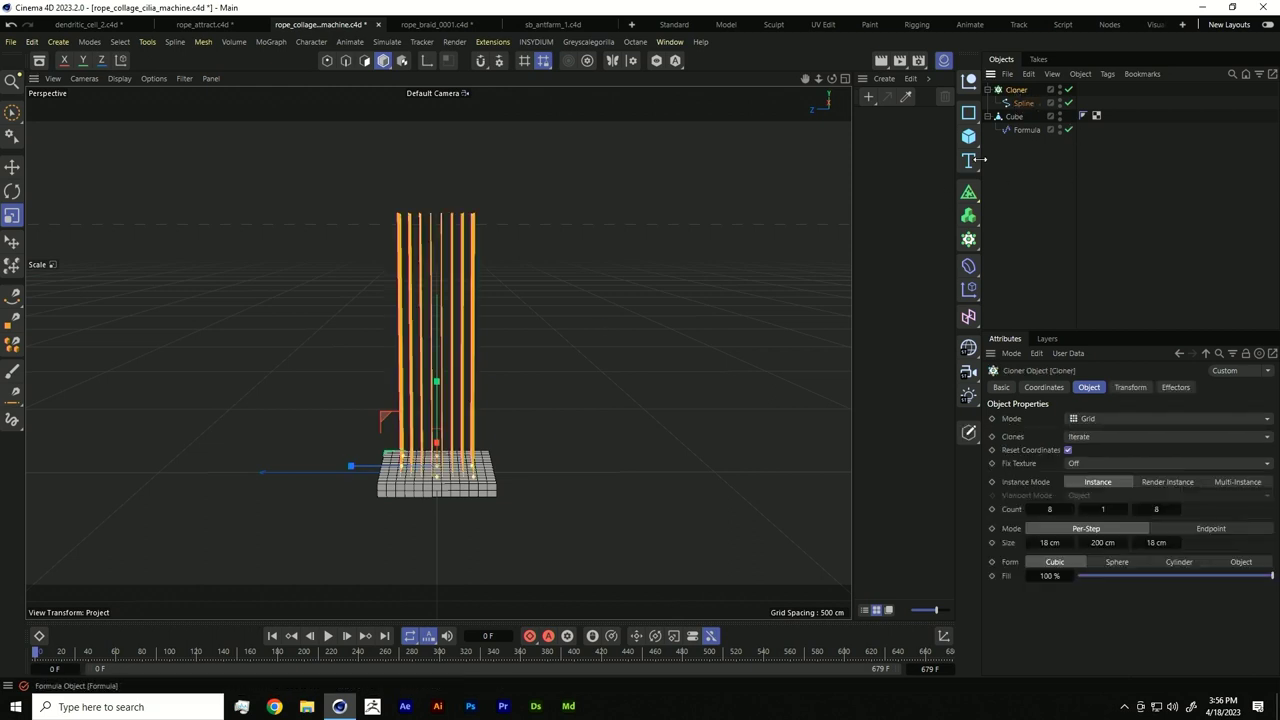
Step: Add a Random effector with Position off, Scale on, and S.Y at 0.23
click(968, 289)
click(1110, 386)
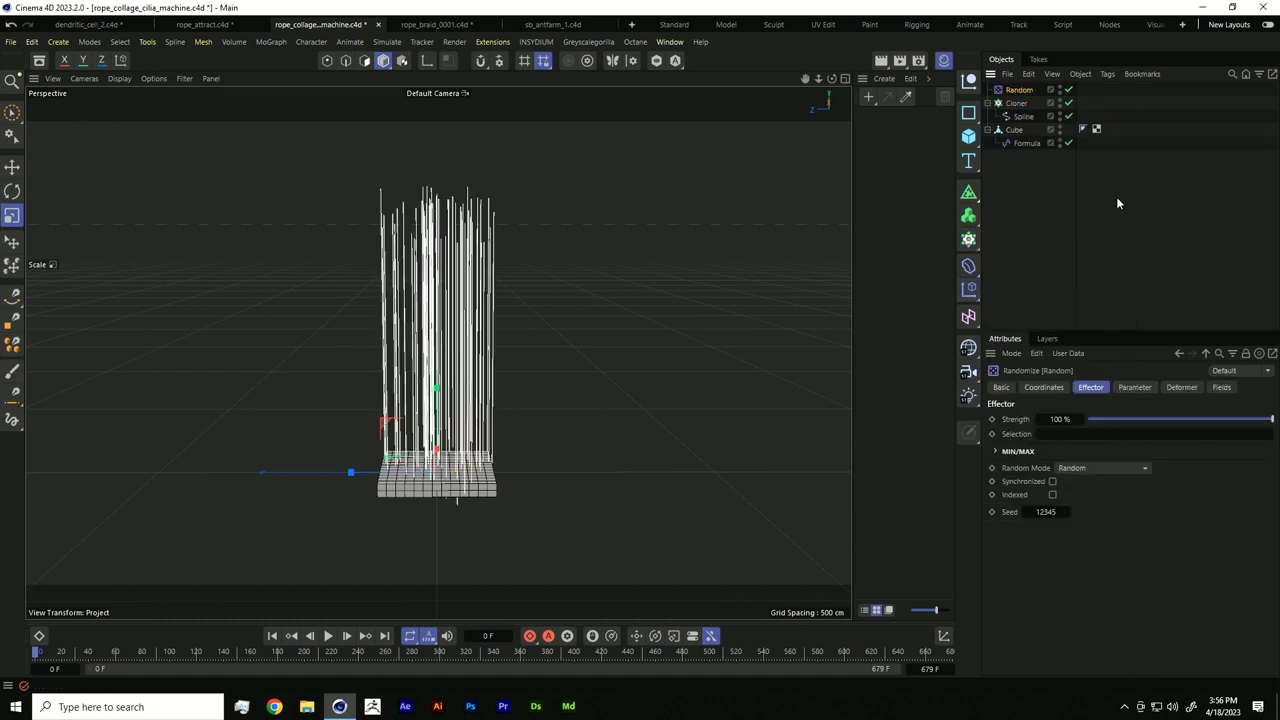
click(1127, 386)
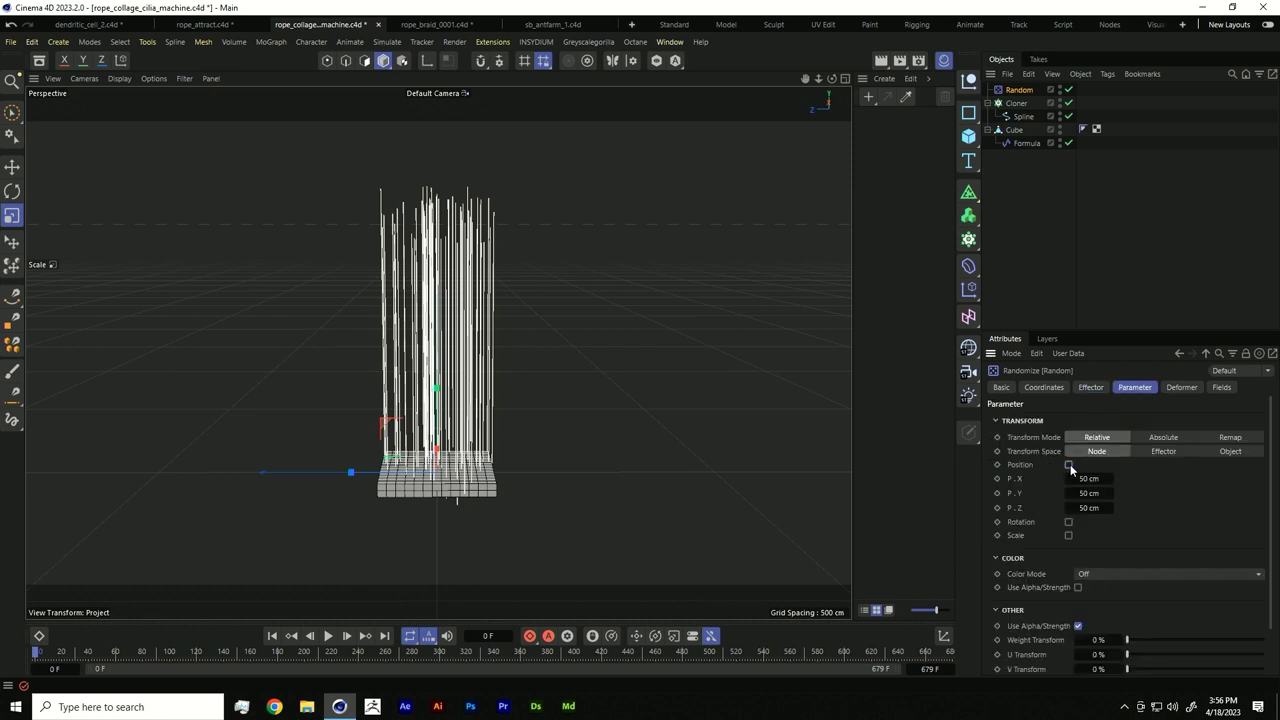
click(1069, 464)
click(1068, 491)
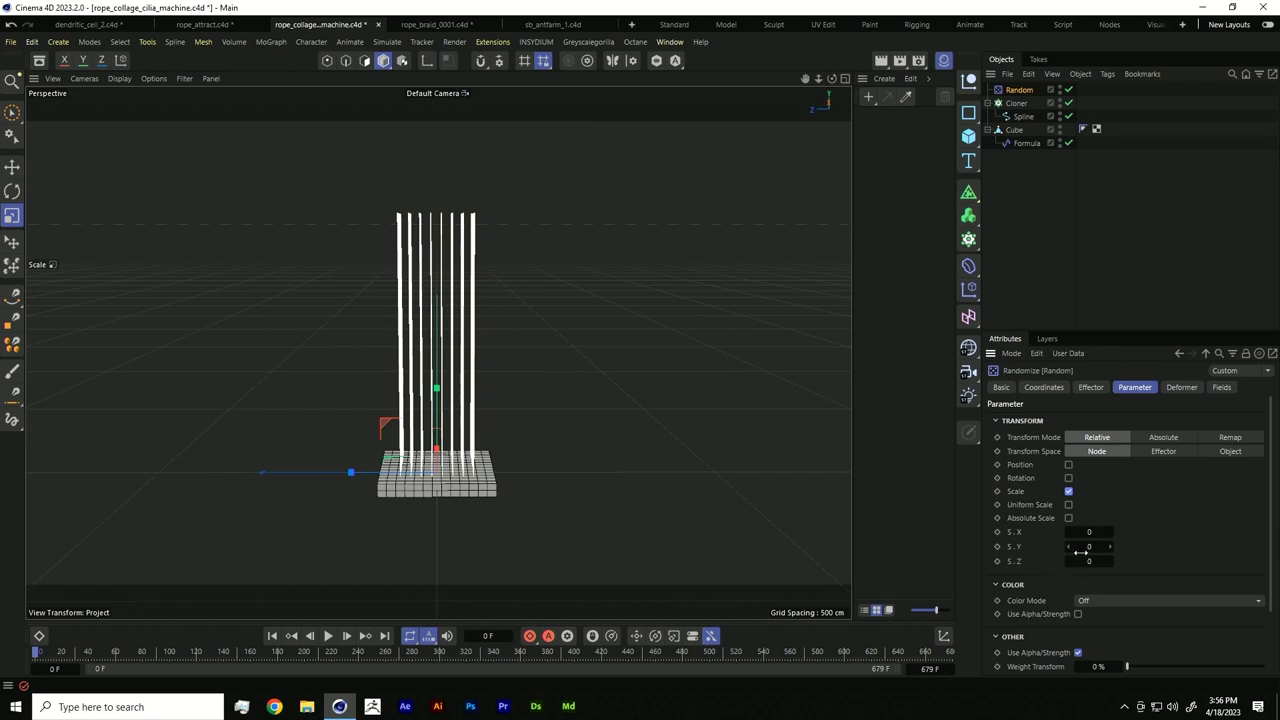
click(1093, 547)
drag(1095, 547, 1111, 547)
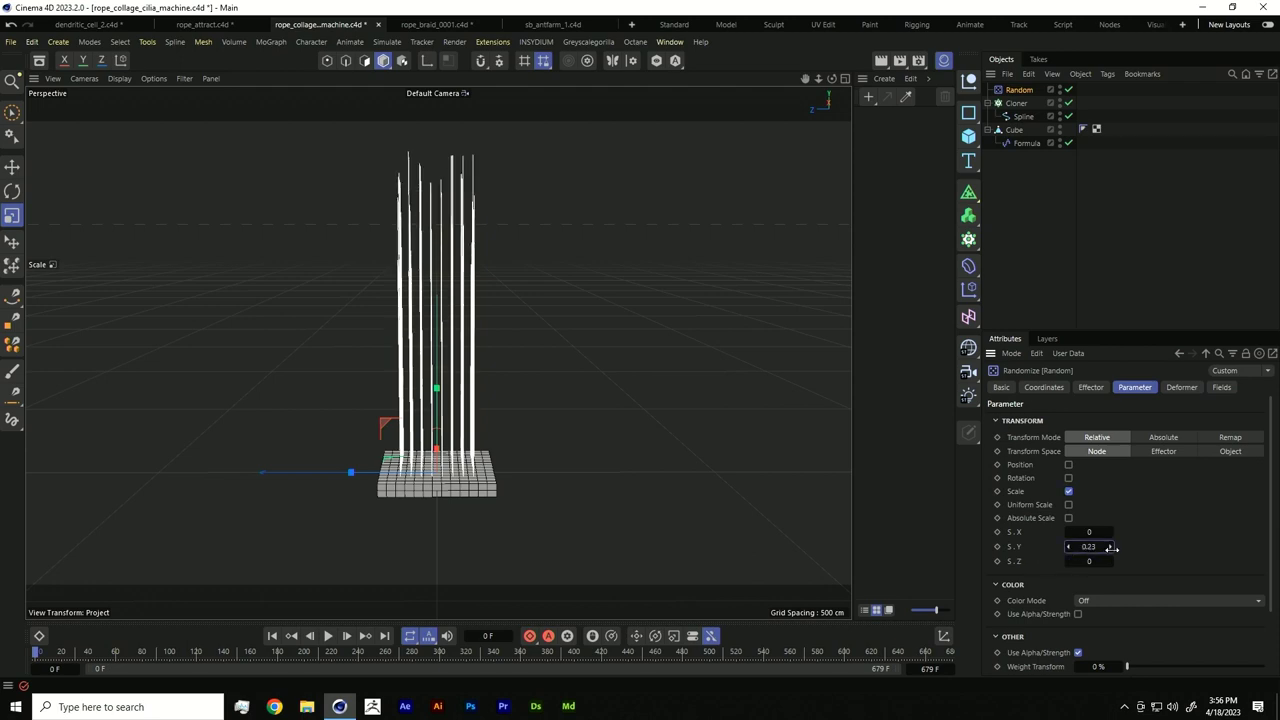
Step: Orbit around the strands and reselect the Cloner to inspect the random heights
alt+drag(548, 385, 700, 312)
scroll(580, 367, up, 3)
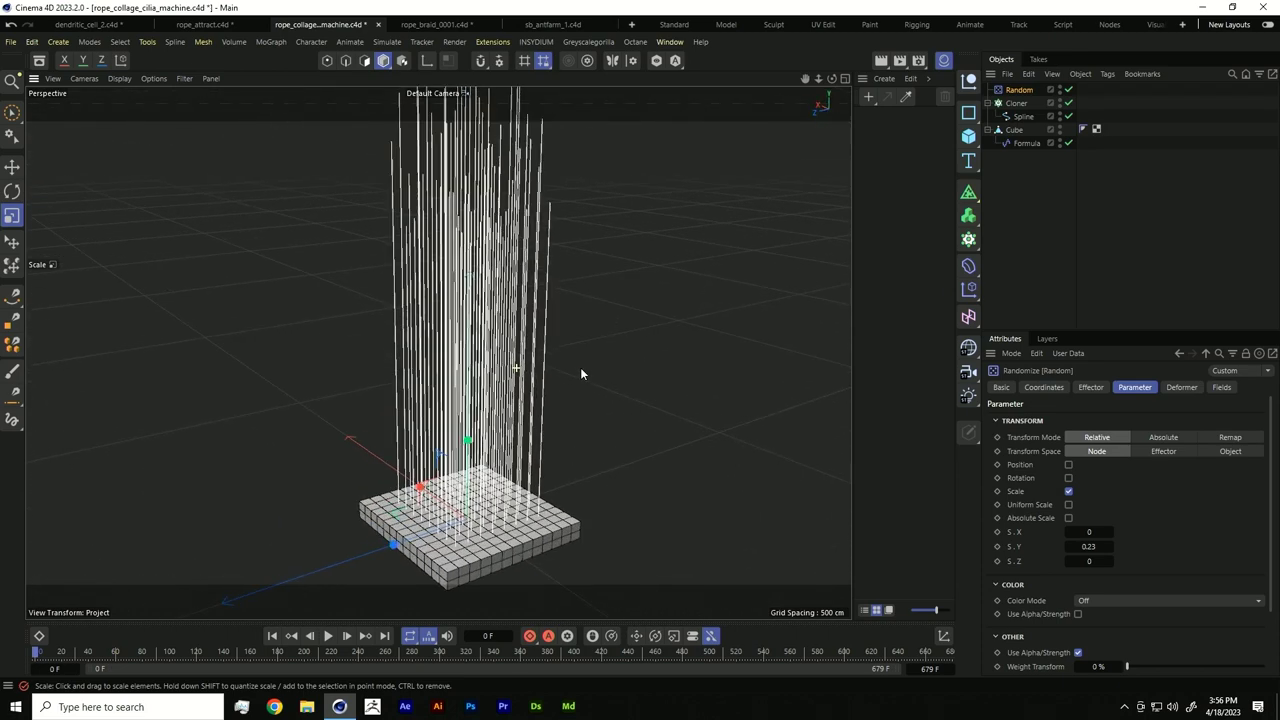
click(534, 363)
alt+drag(534, 363, 530, 318)
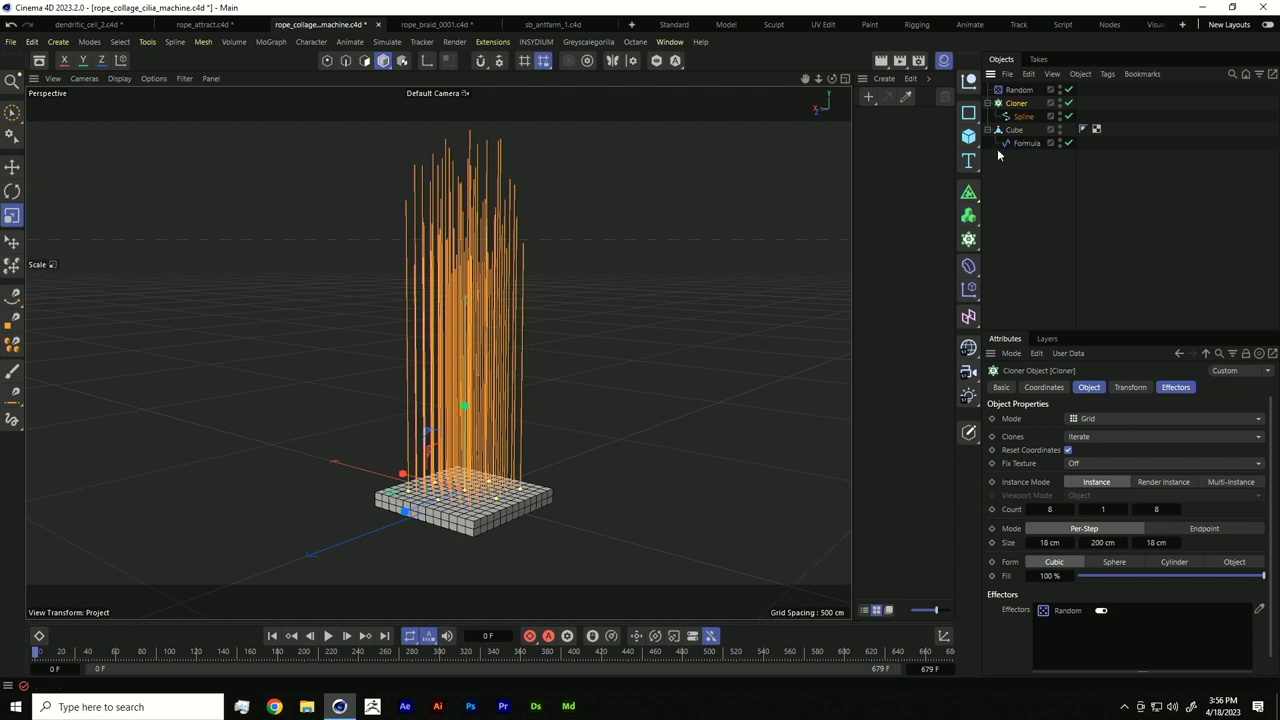
Step: Bake the Cloner with Current State to Object and connect the copy's strands into one spline
right_click(1017, 107)
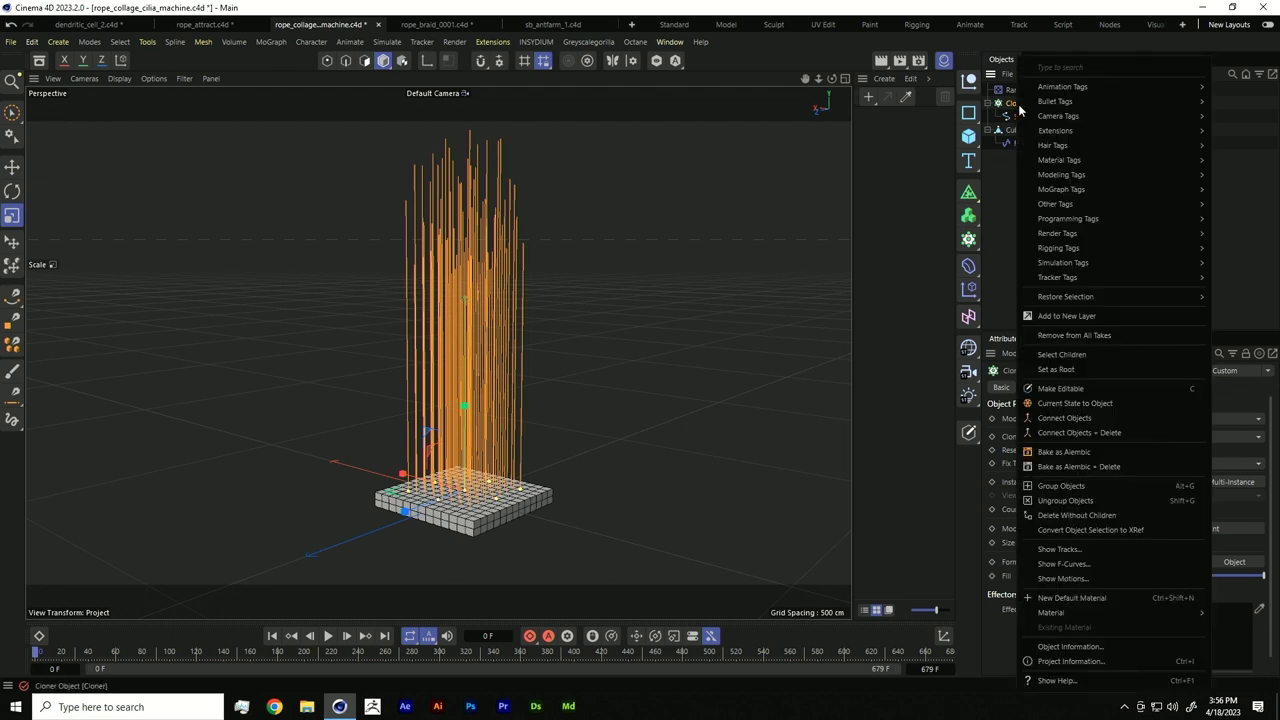
click(1114, 405)
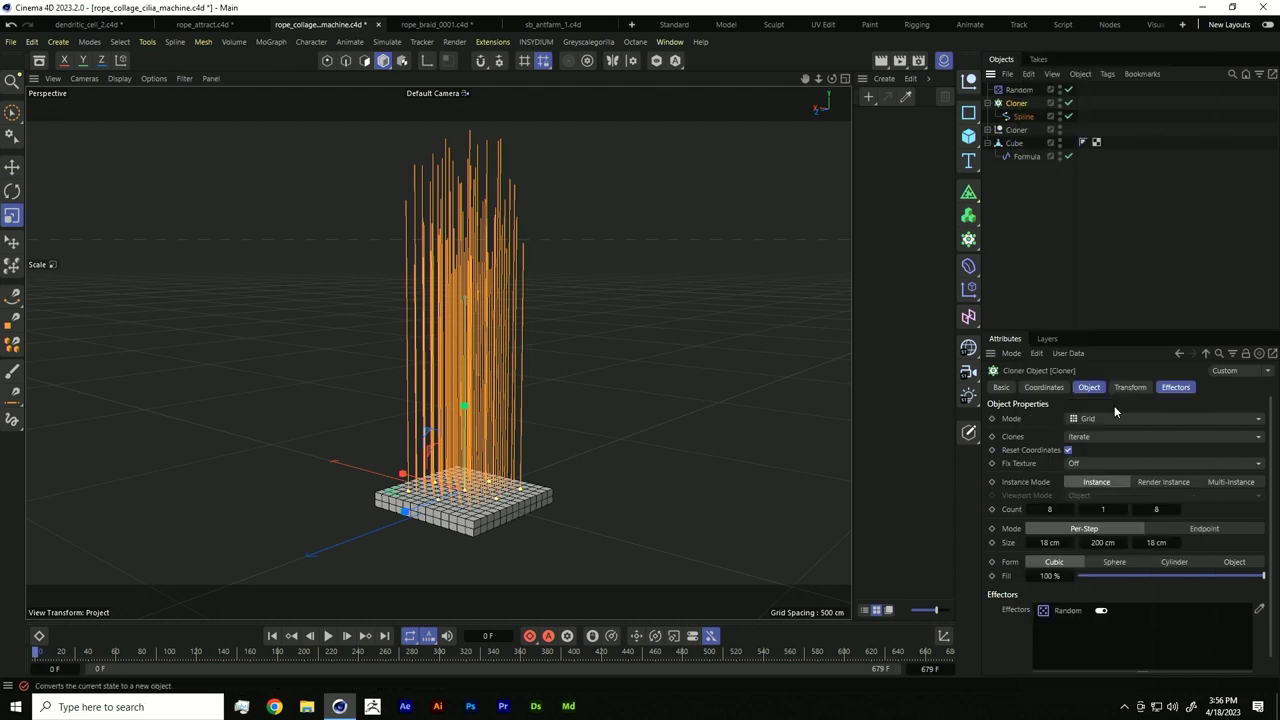
click(988, 130)
click(988, 130)
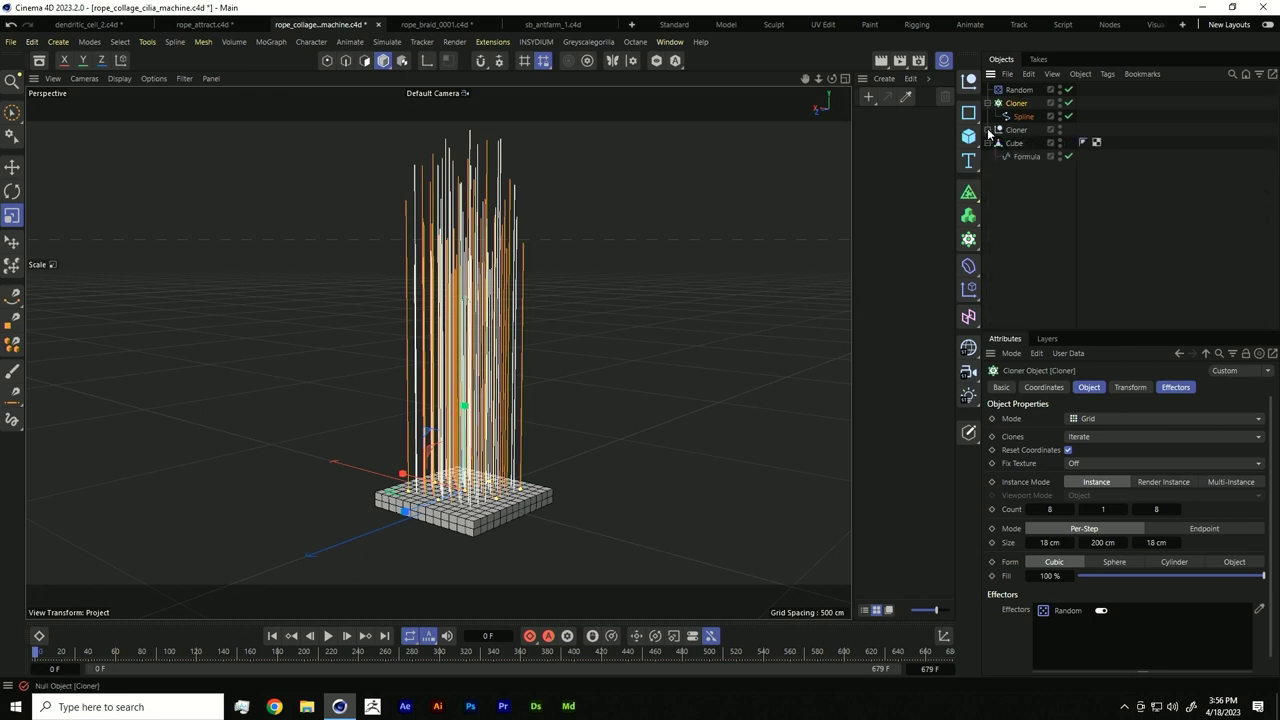
click(1017, 132)
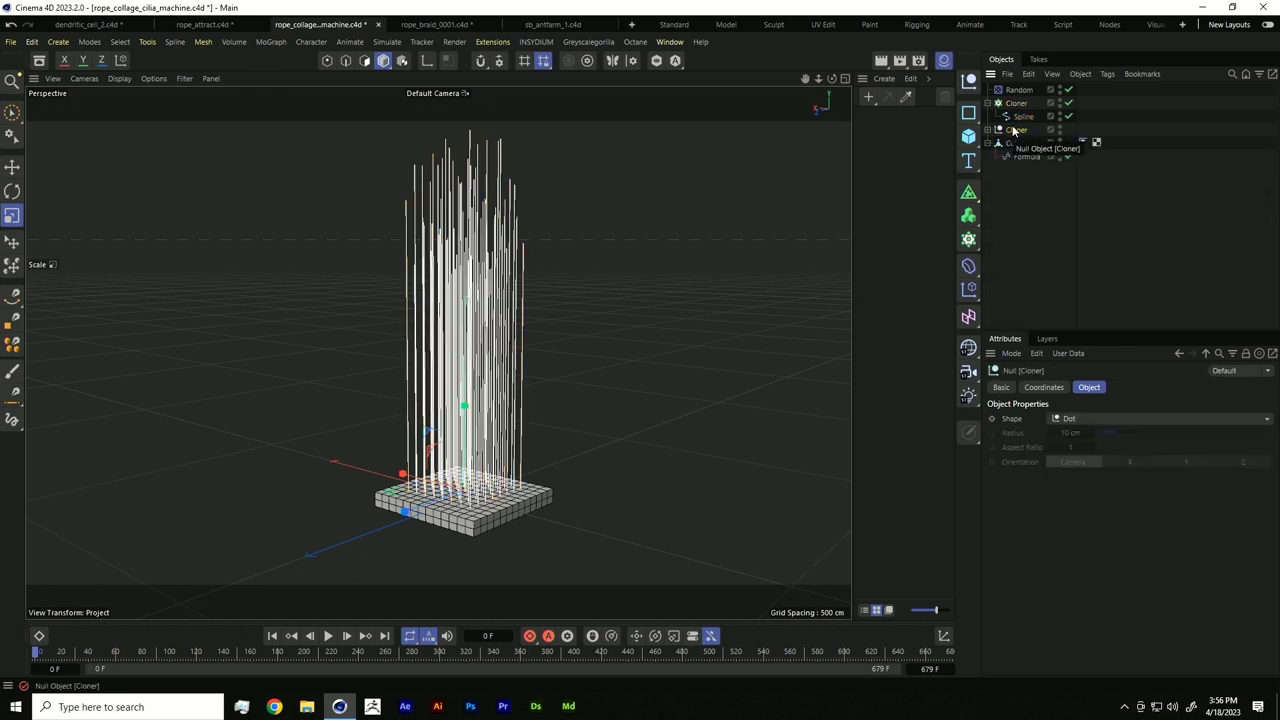
right_click(1017, 132)
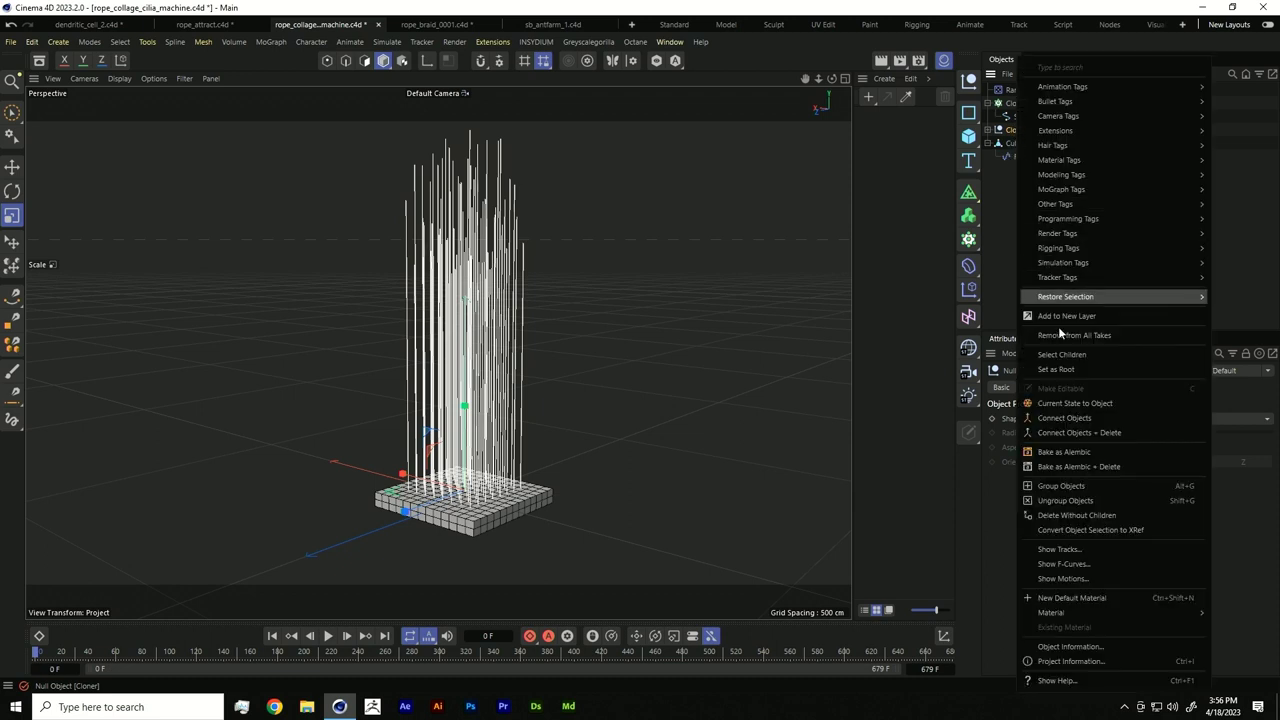
click(1077, 435)
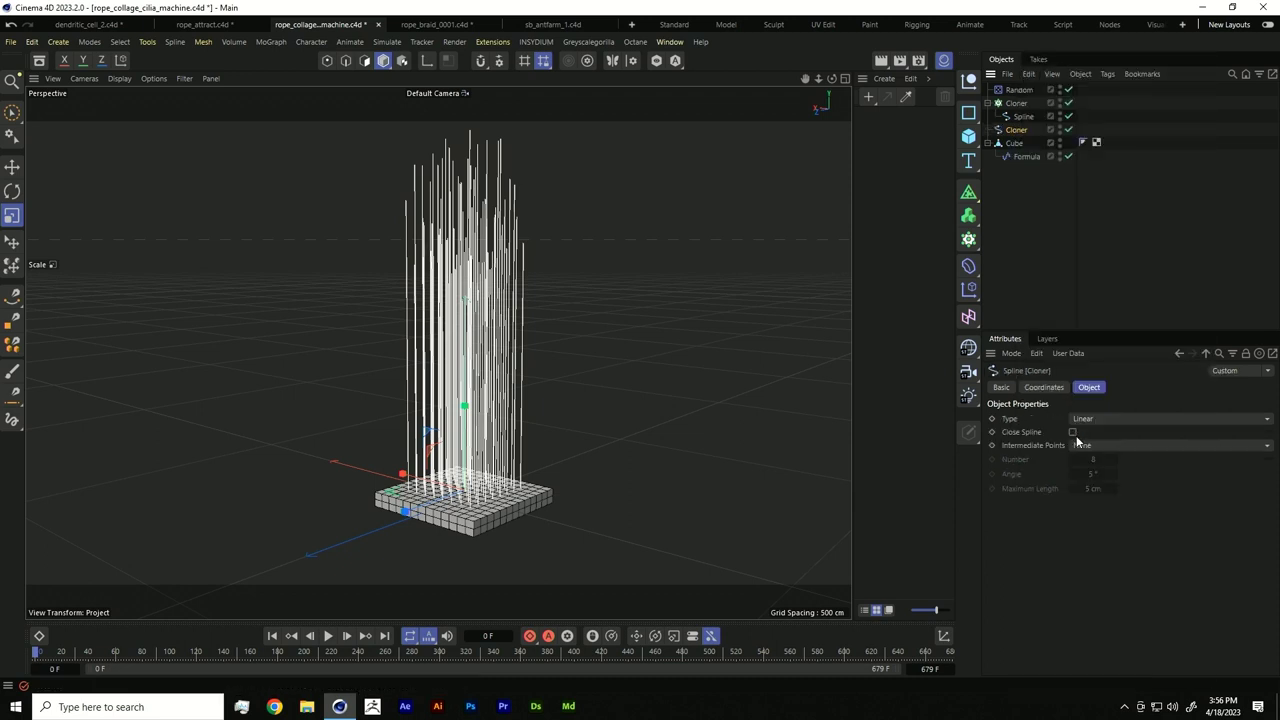
Step: Delete the Random effector and select the original Cloner
click(1018, 91)
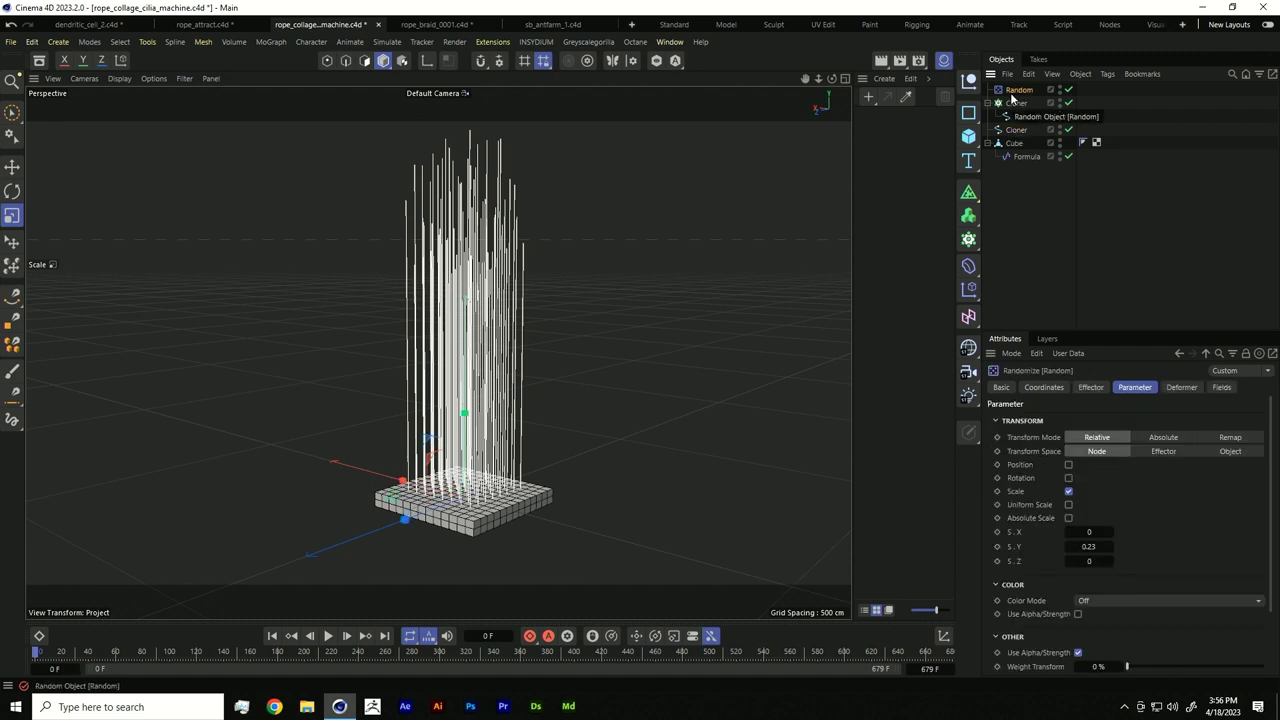
key(Delete)
click(1012, 94)
Step: Delete the original Cloner and give the baked spline Uniform intermediate points, Number 169
key(Delete)
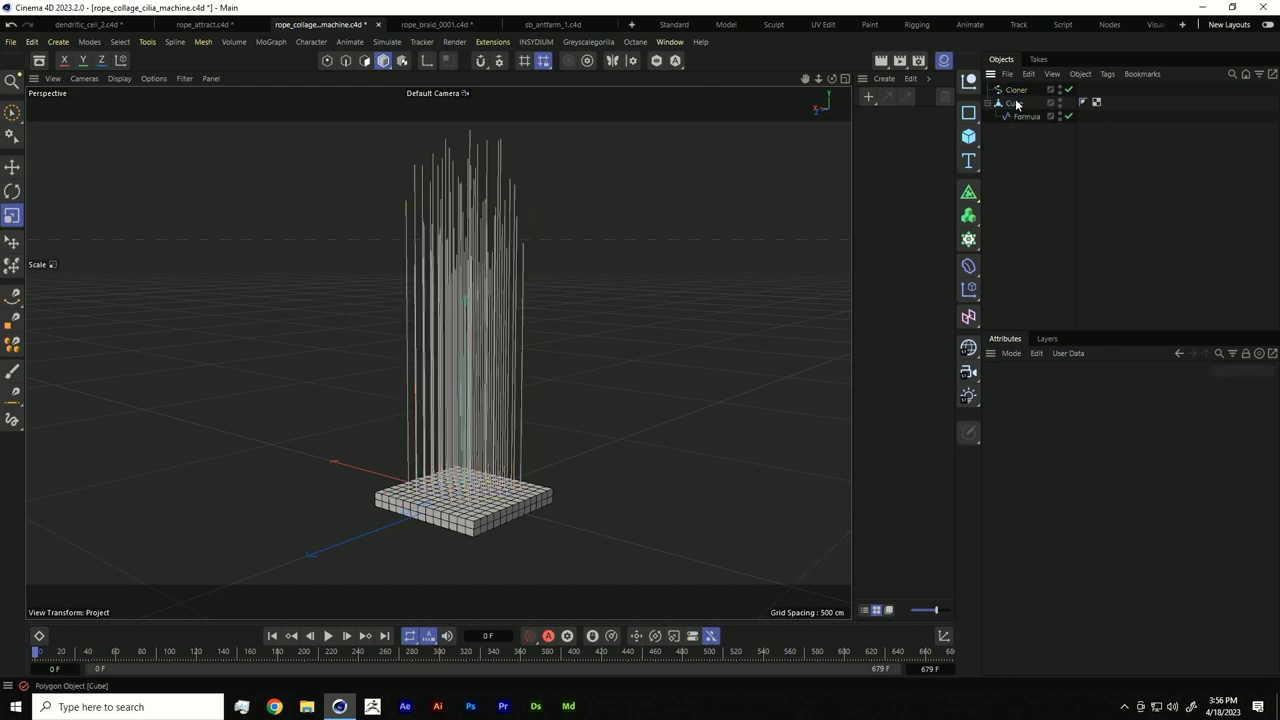
click(1014, 91)
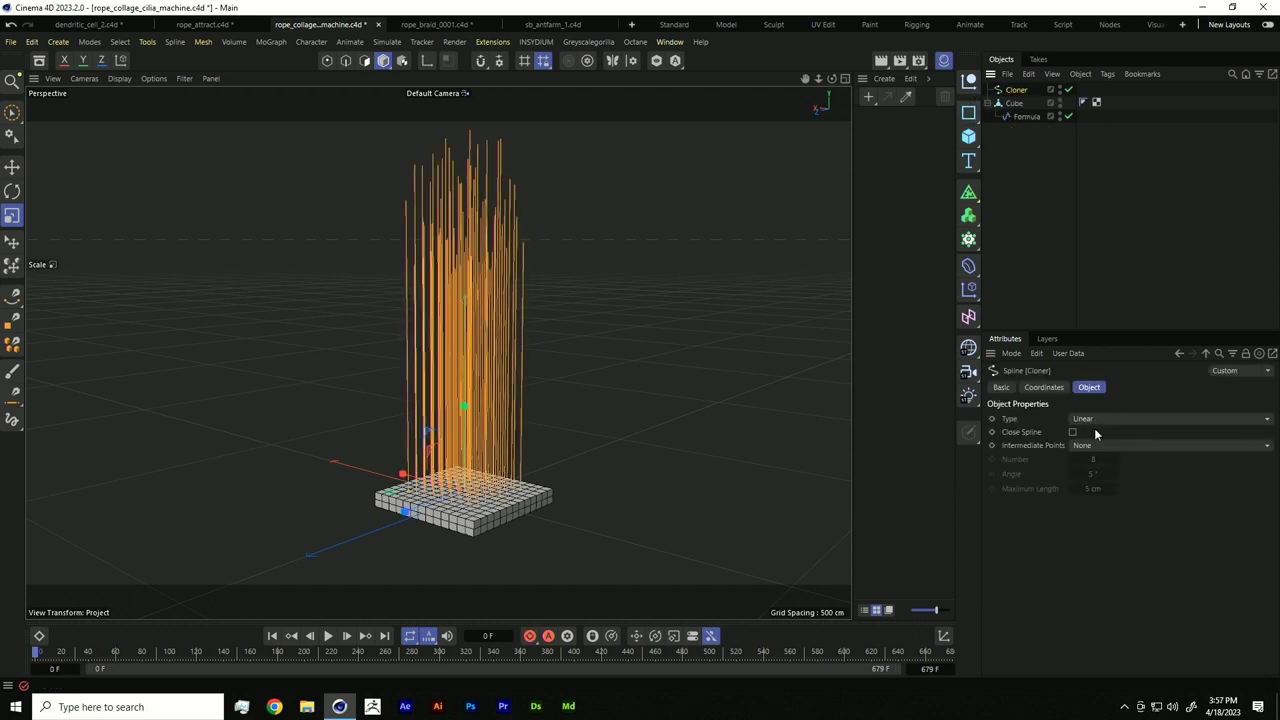
click(1086, 453)
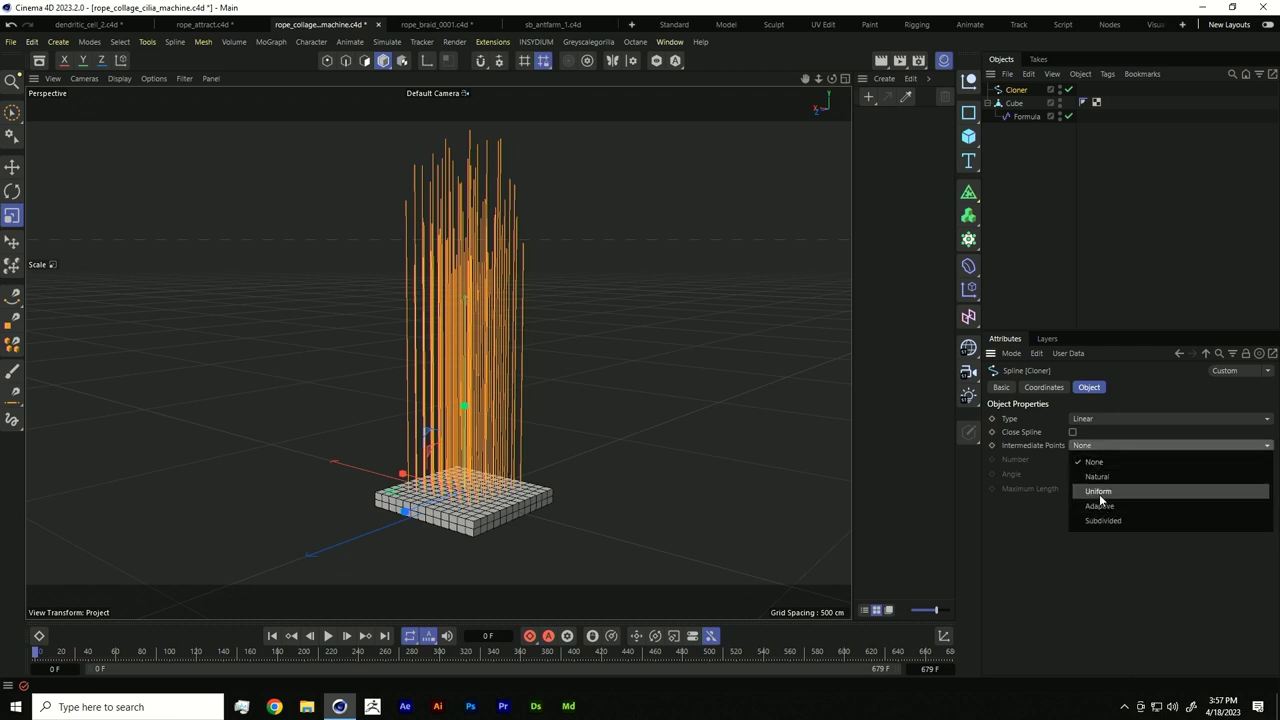
click(1087, 494)
click(1092, 459)
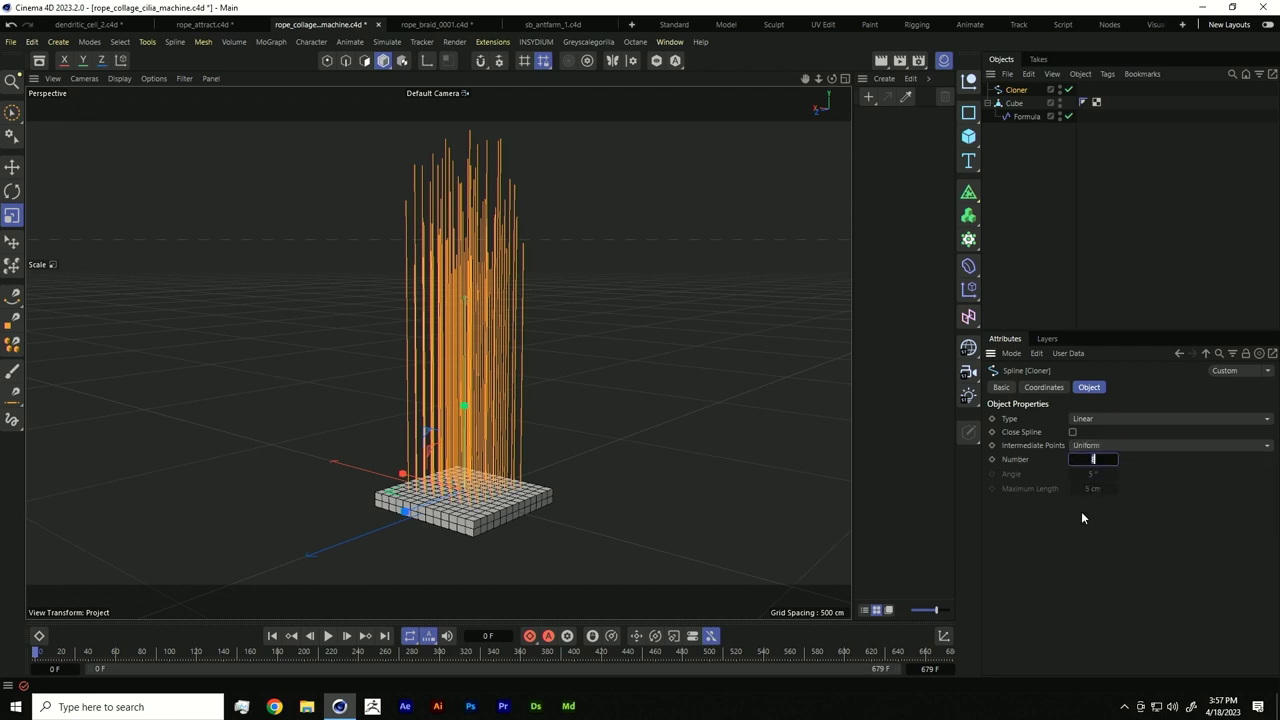
text(169)
key(Return)
Step: Deselect the strands and switch the viewport to Top, then Right view
click(1054, 222)
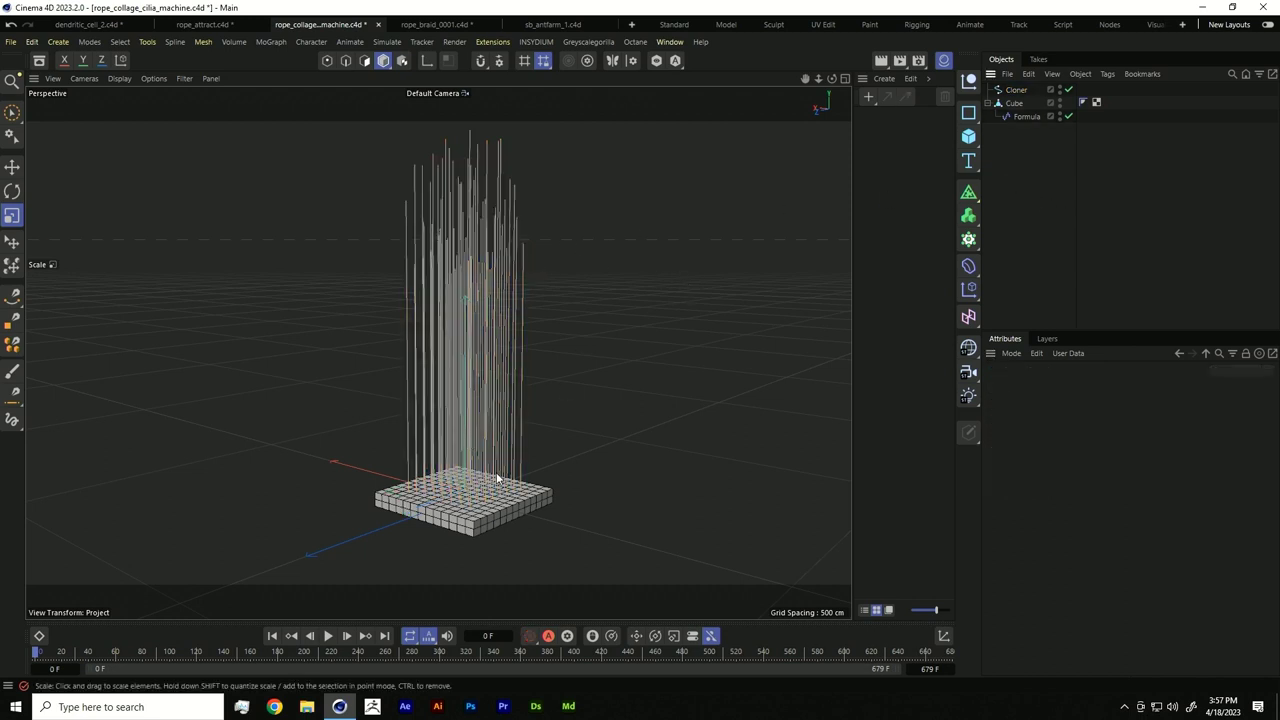
key(F2)
key(F3)
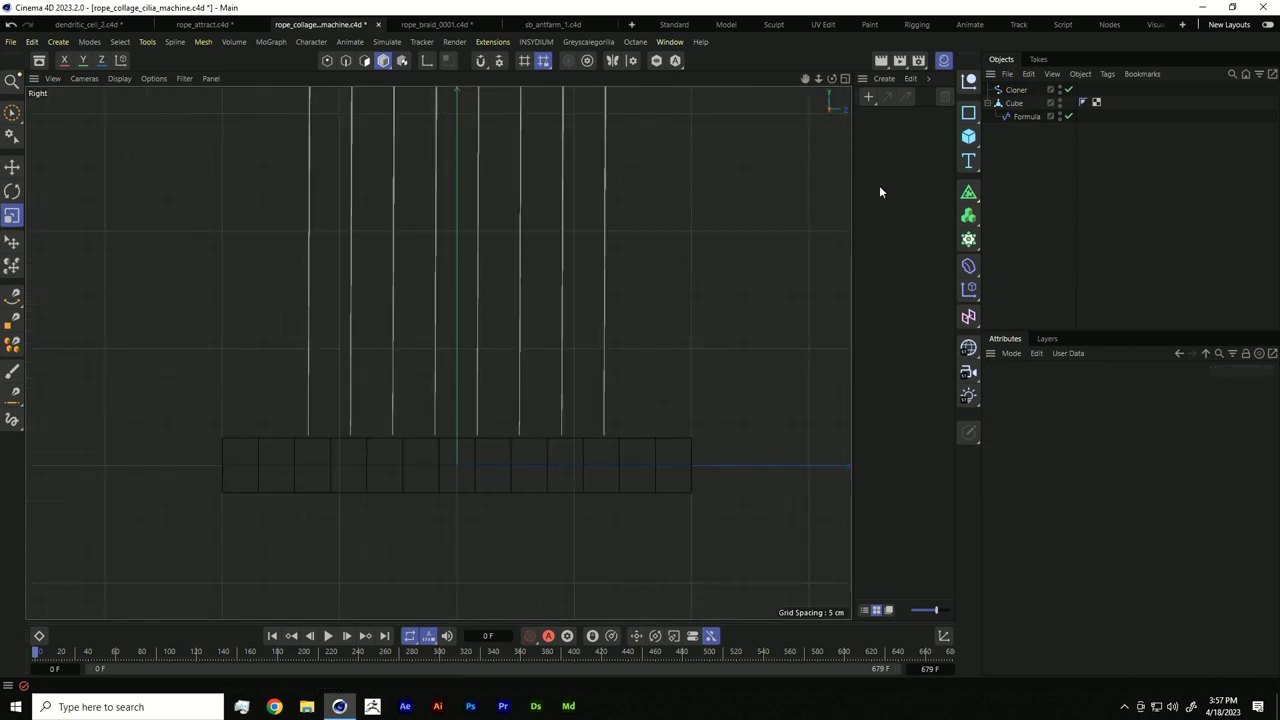
Step: In Points mode, brush-select the strand base points at the cube
click(1018, 89)
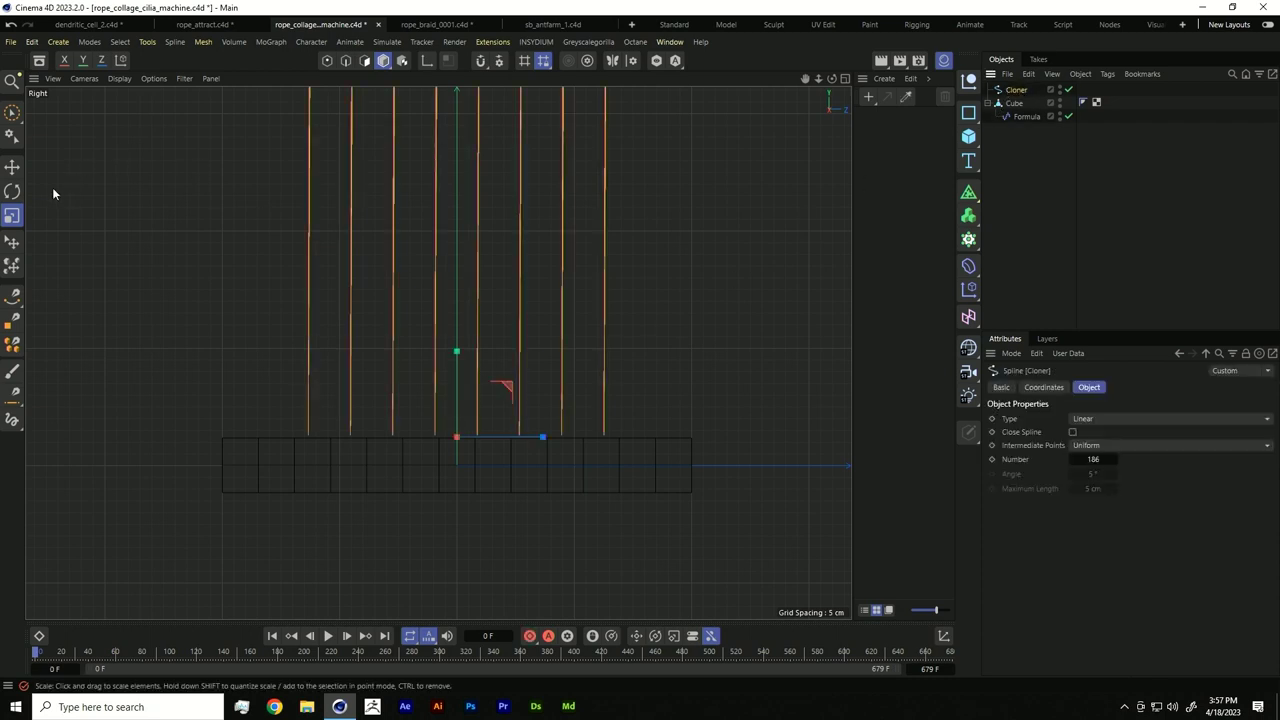
click(12, 112)
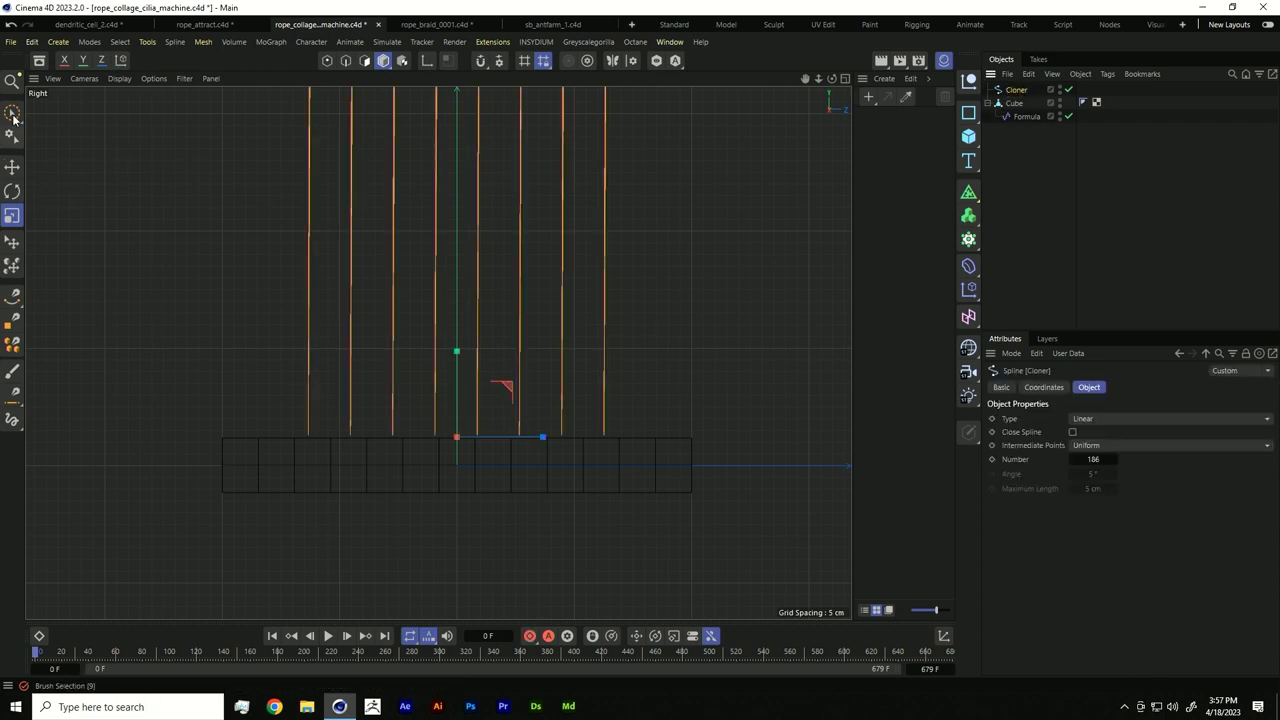
click(327, 61)
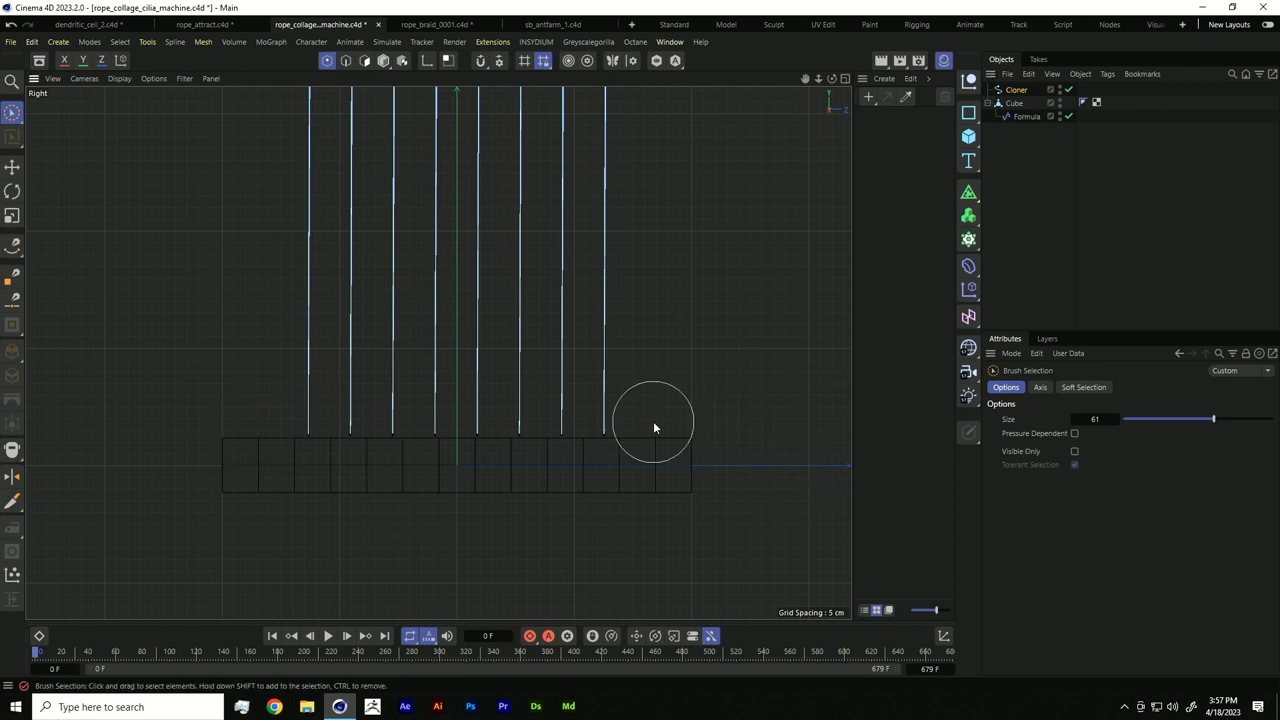
drag(654, 429, 270, 452)
Step: Return to perspective and move the Cloner below Cube in the hierarchy
key(F1)
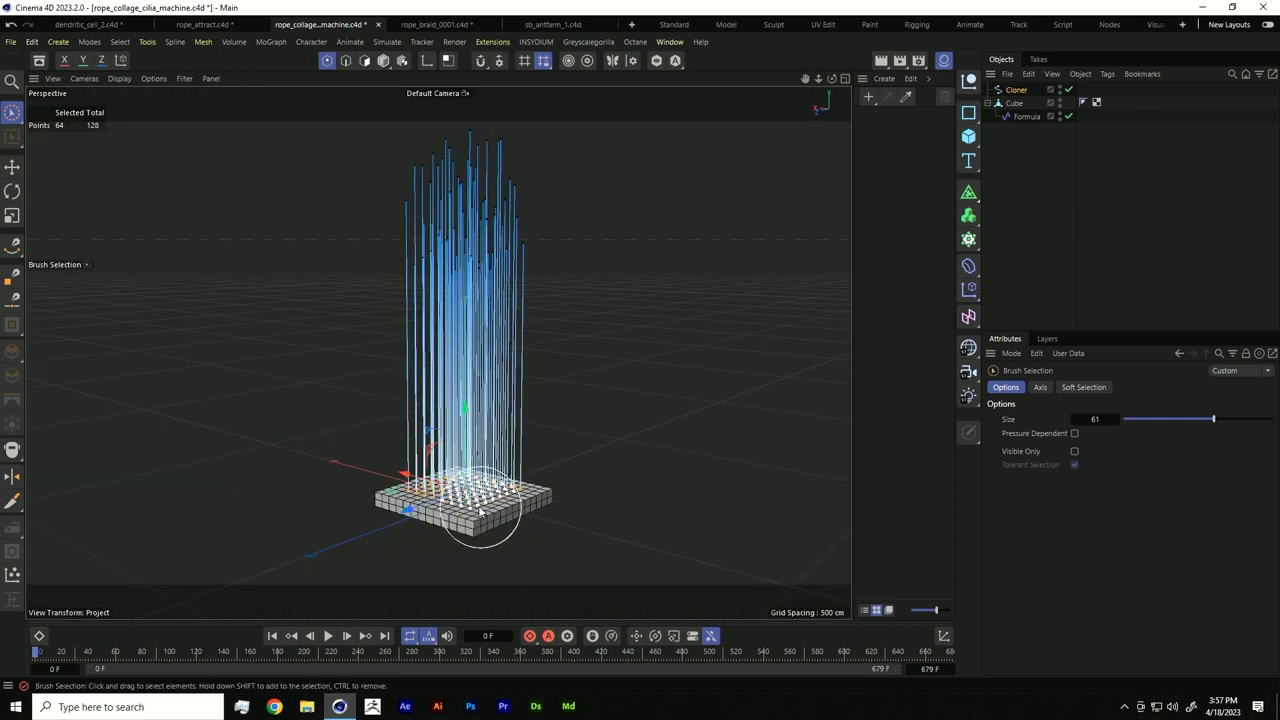
click(1028, 160)
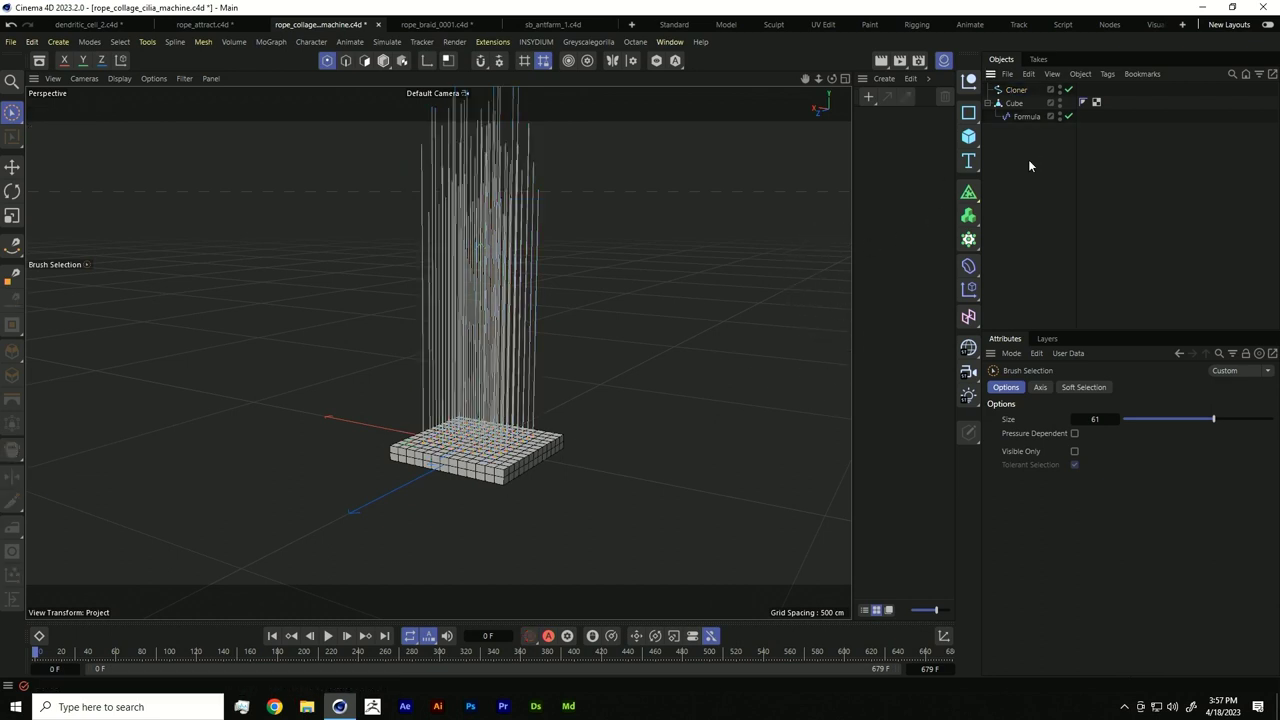
drag(1013, 90, 1014, 140)
Step: Add Rope and Rope Belt simulation tags to the Cloner
right_click(1015, 116)
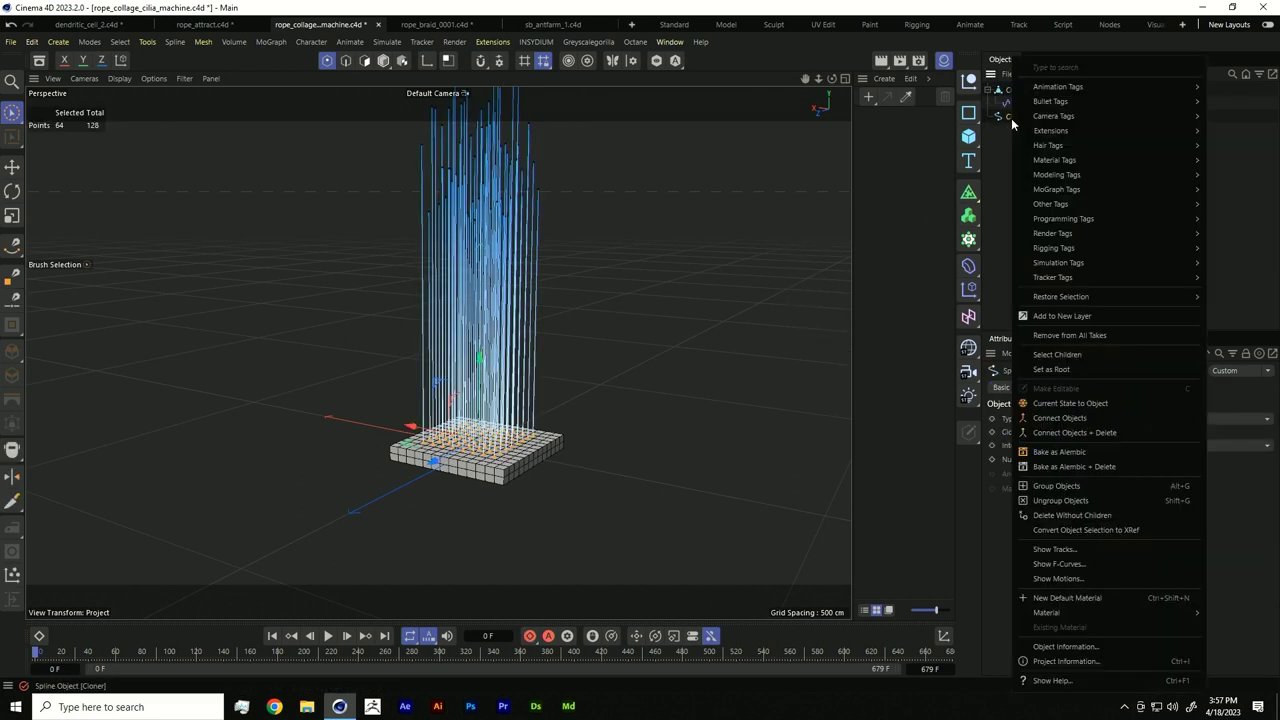
mouse_move(1068, 264)
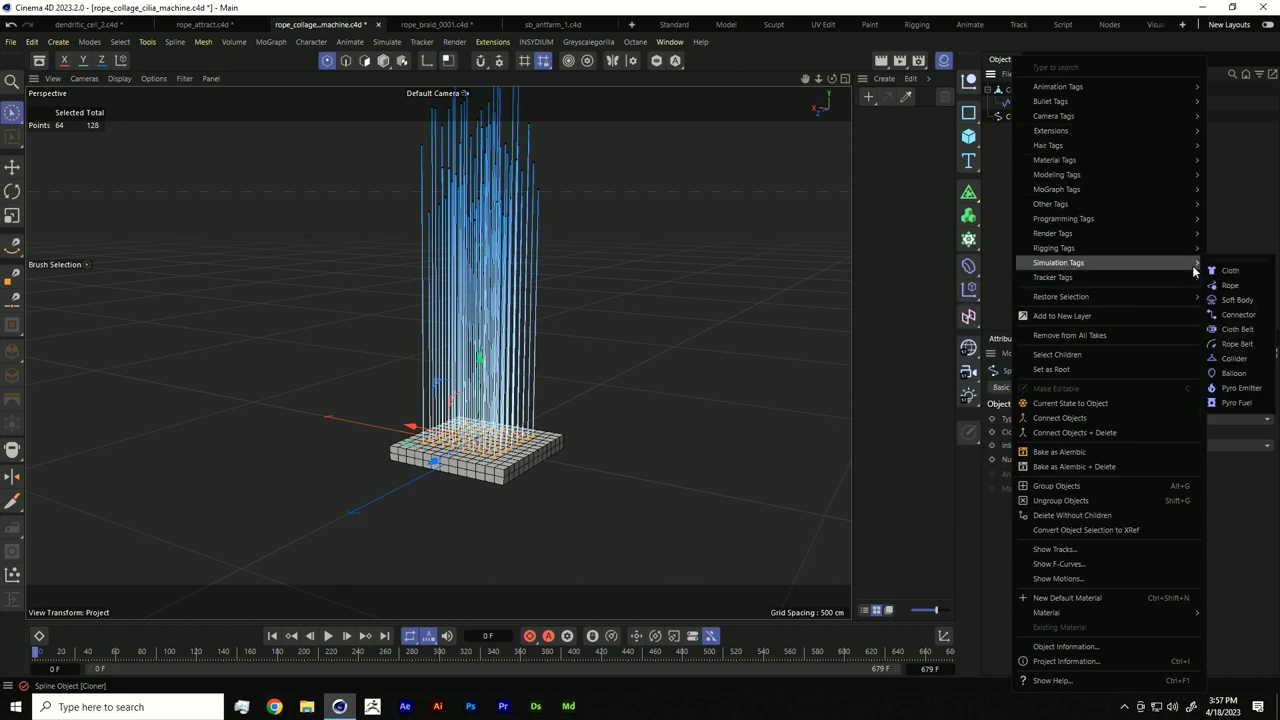
click(1230, 286)
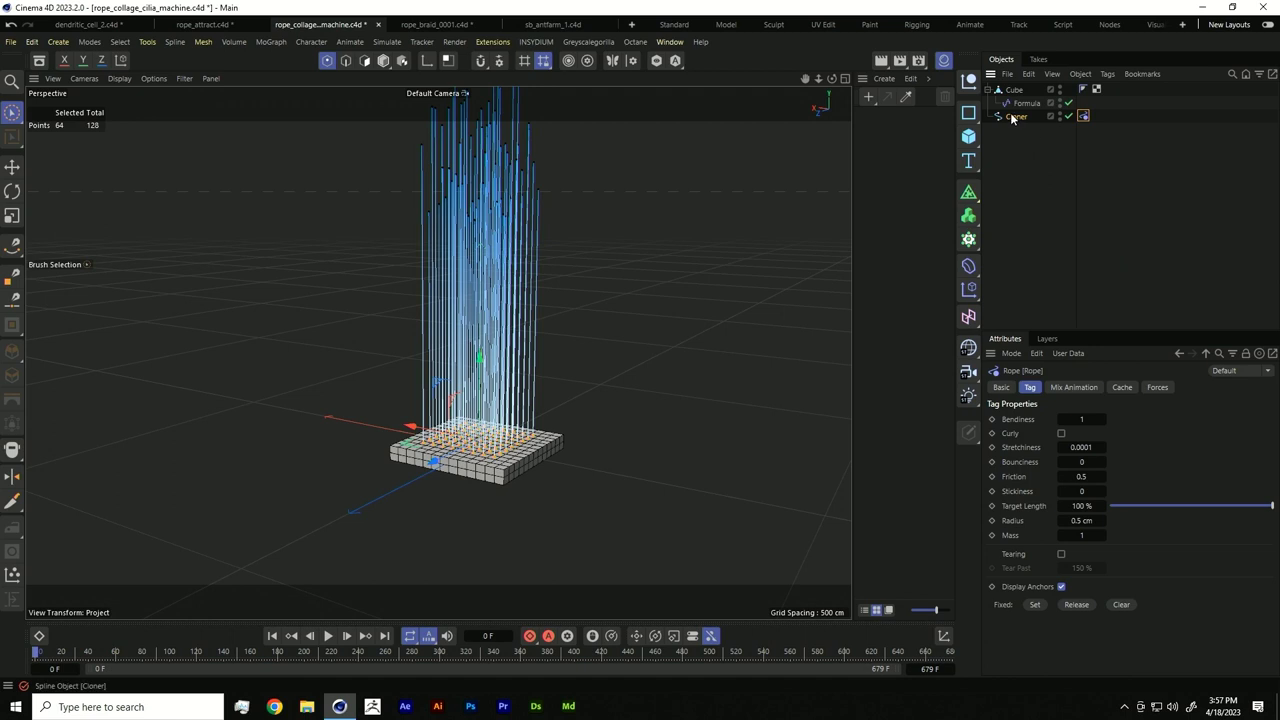
right_click(1015, 116)
mouse_move(1091, 263)
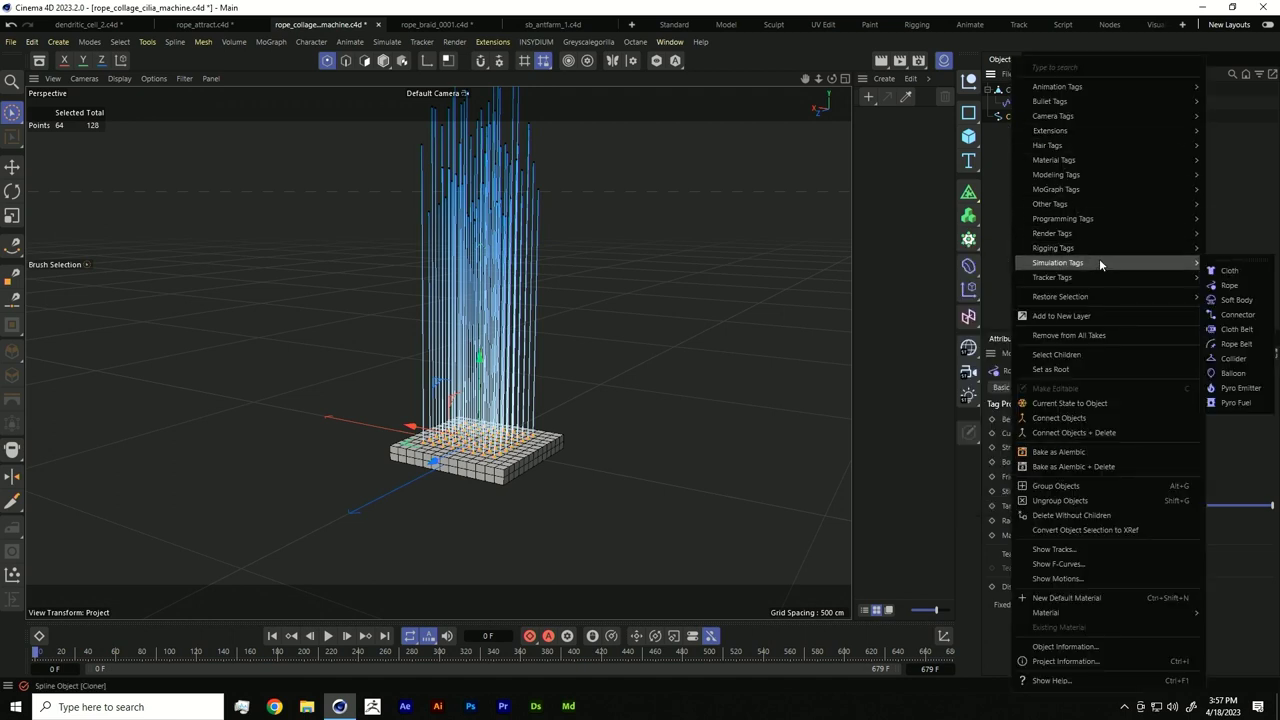
click(1237, 344)
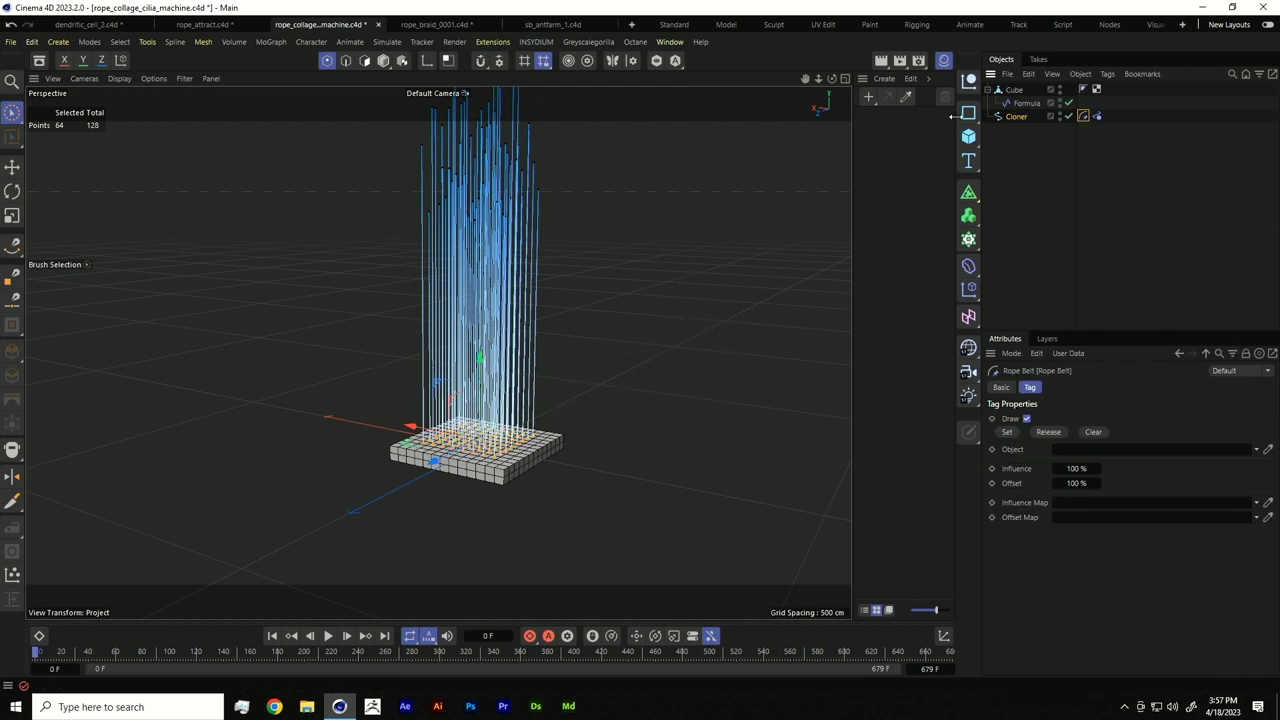
Step: Link Cube into the Rope Belt's Object field and Set the selected base points to it
click(384, 62)
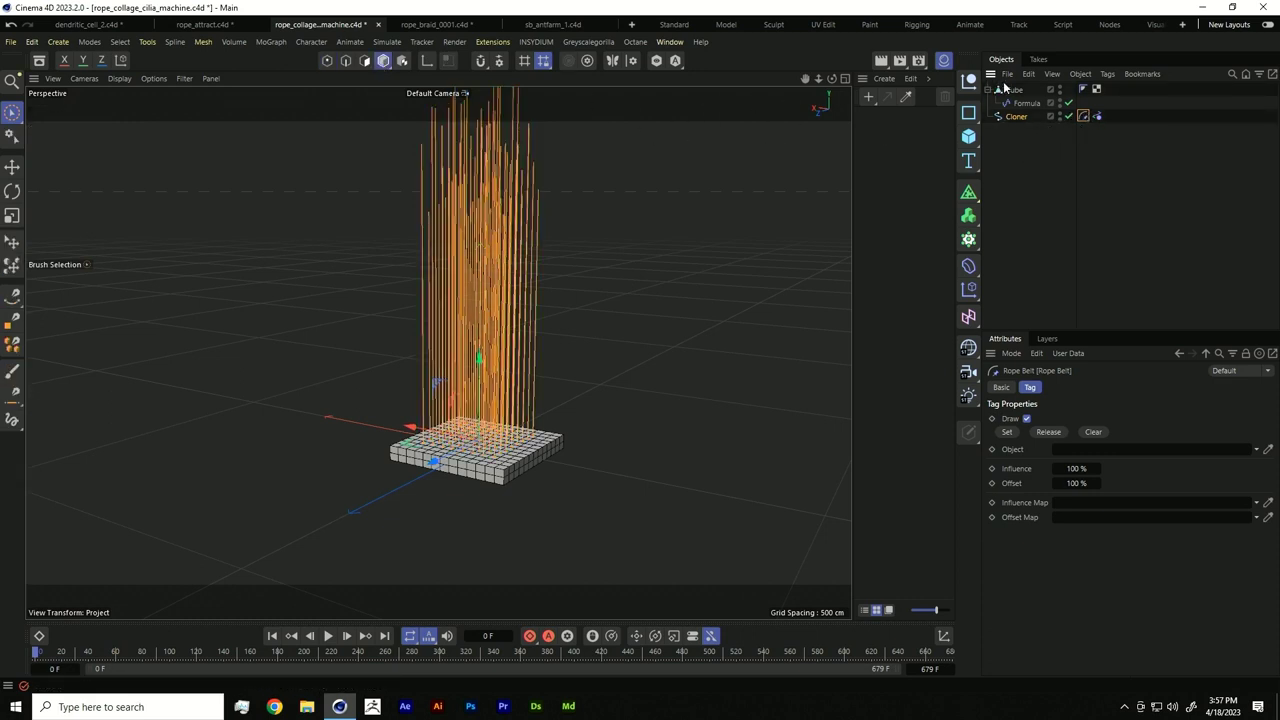
drag(1013, 88, 1066, 450)
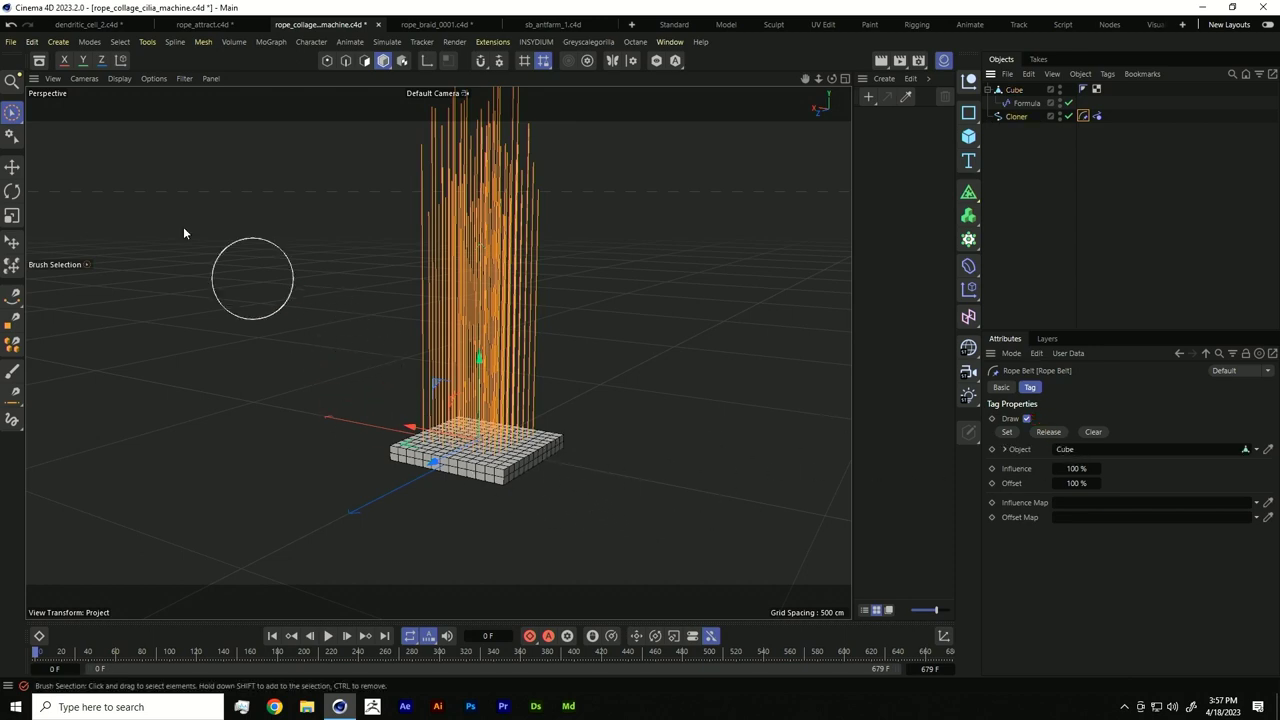
click(12, 167)
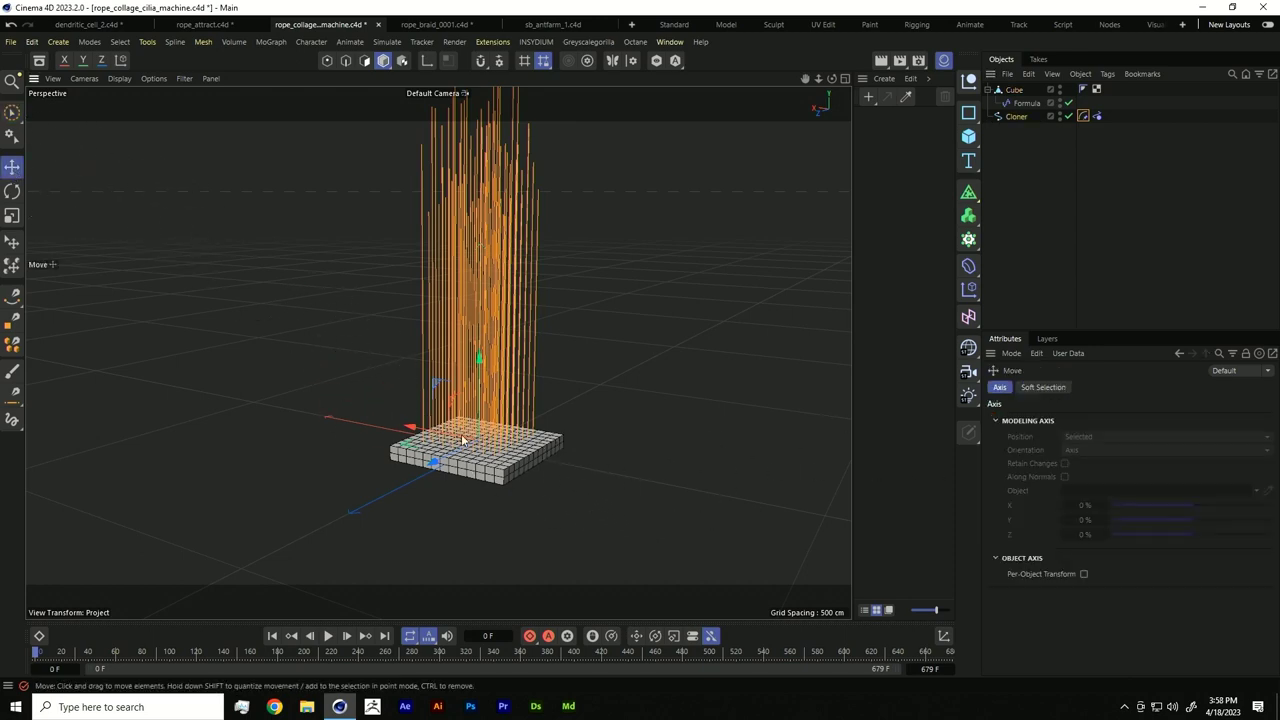
scroll(646, 458, up, 5)
scroll(711, 464, up, 5)
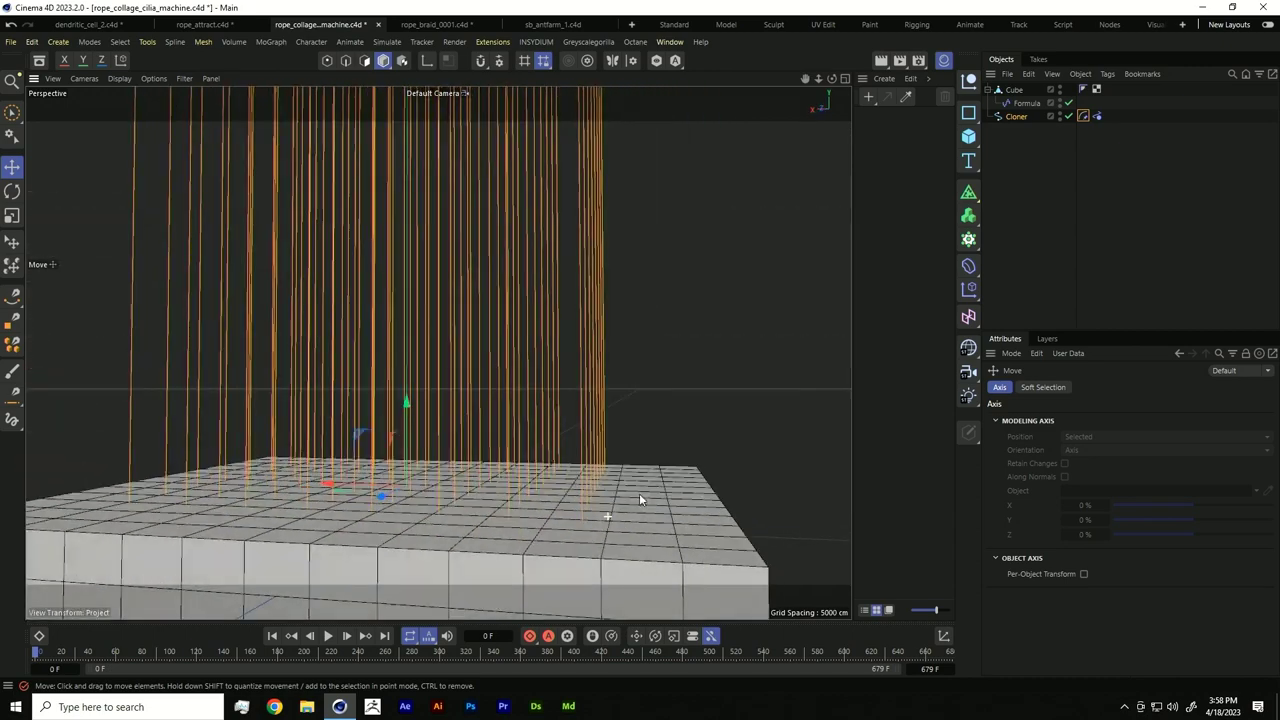
click(1083, 116)
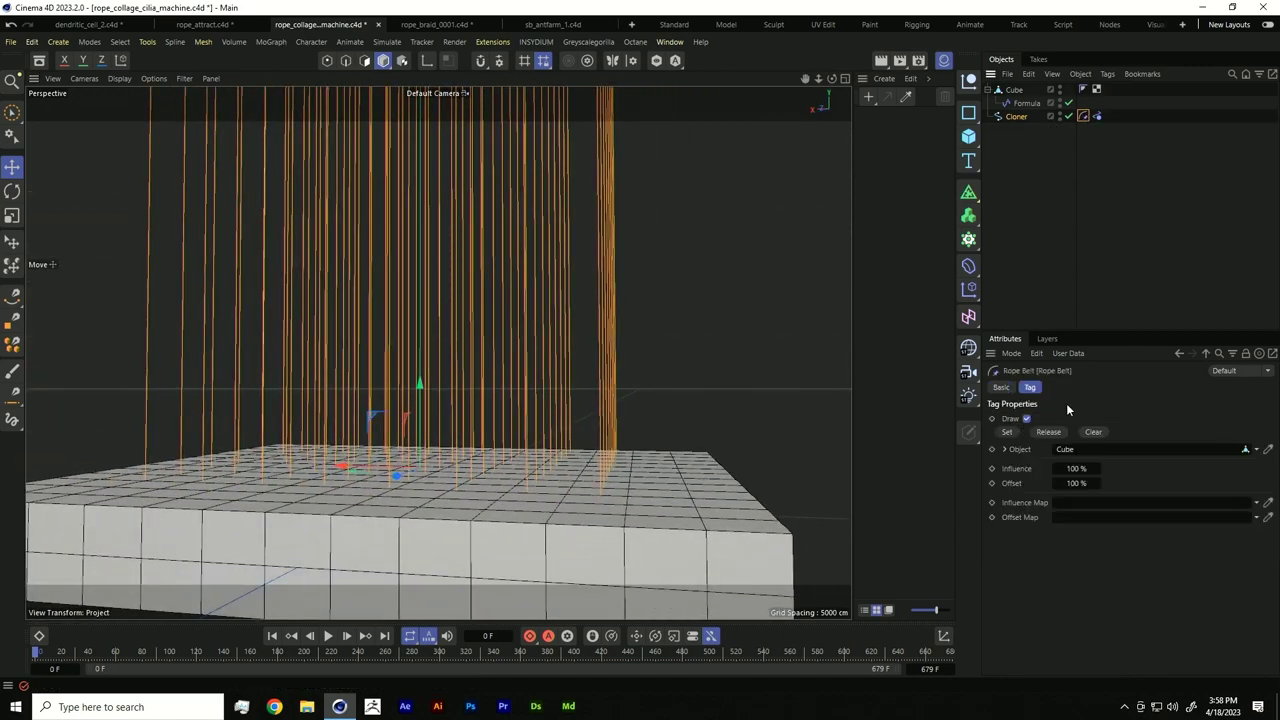
click(1007, 431)
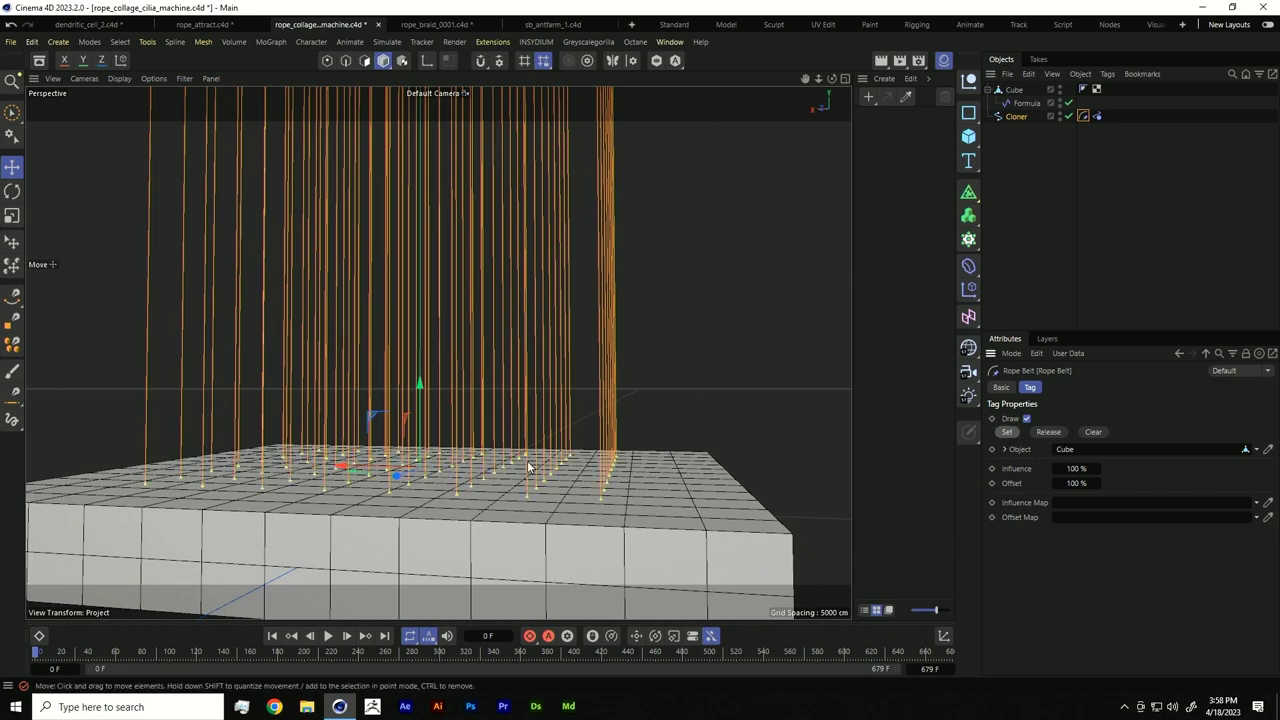
scroll(669, 544, down, 5)
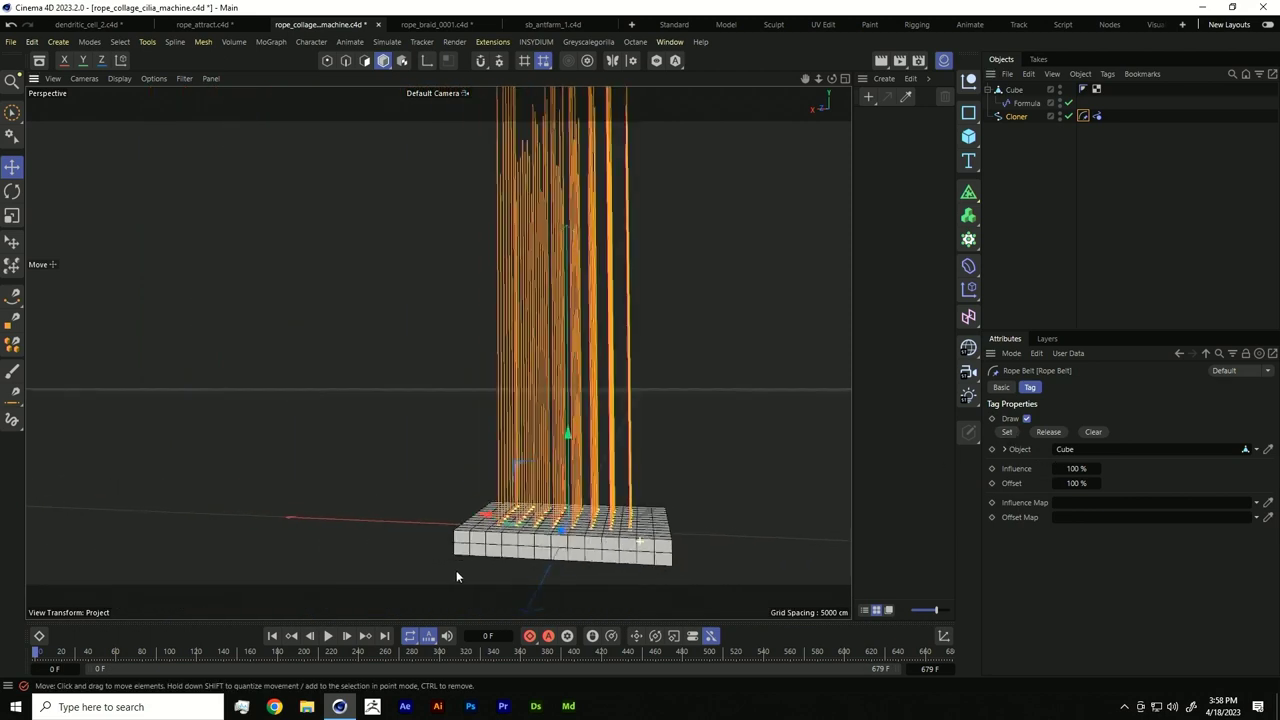
alt+drag(457, 571, 455, 517)
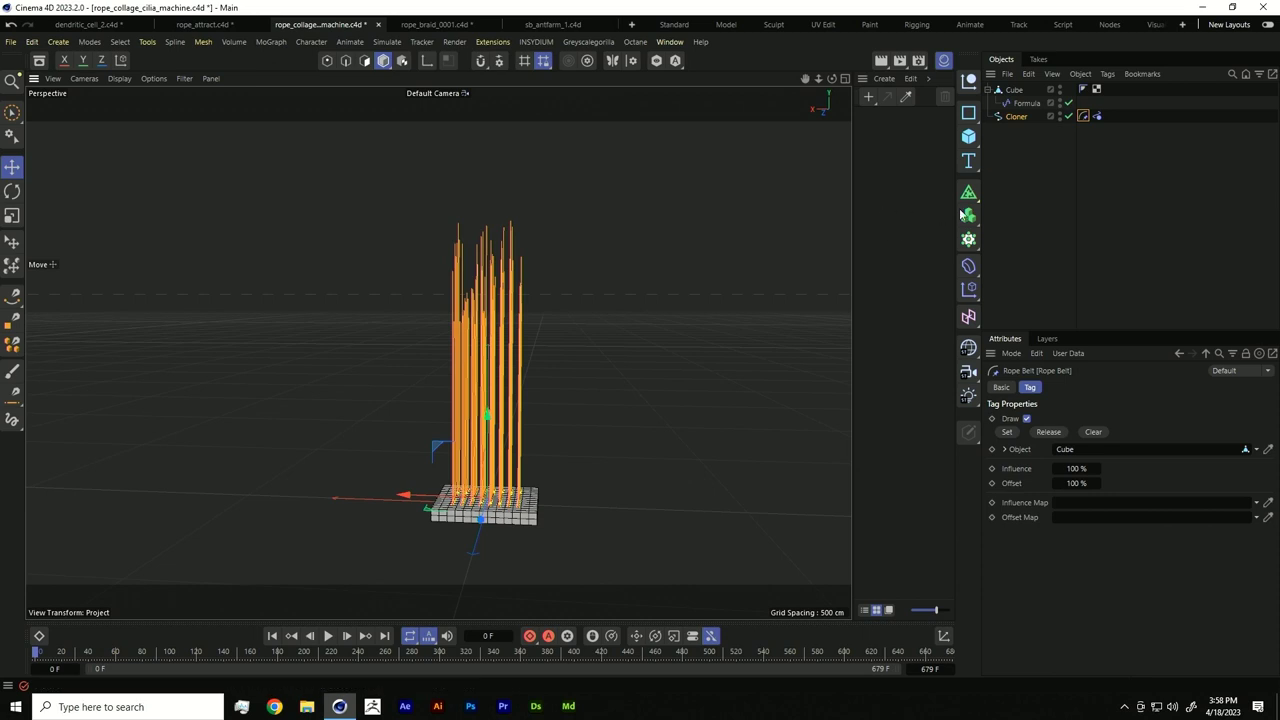
click(1035, 180)
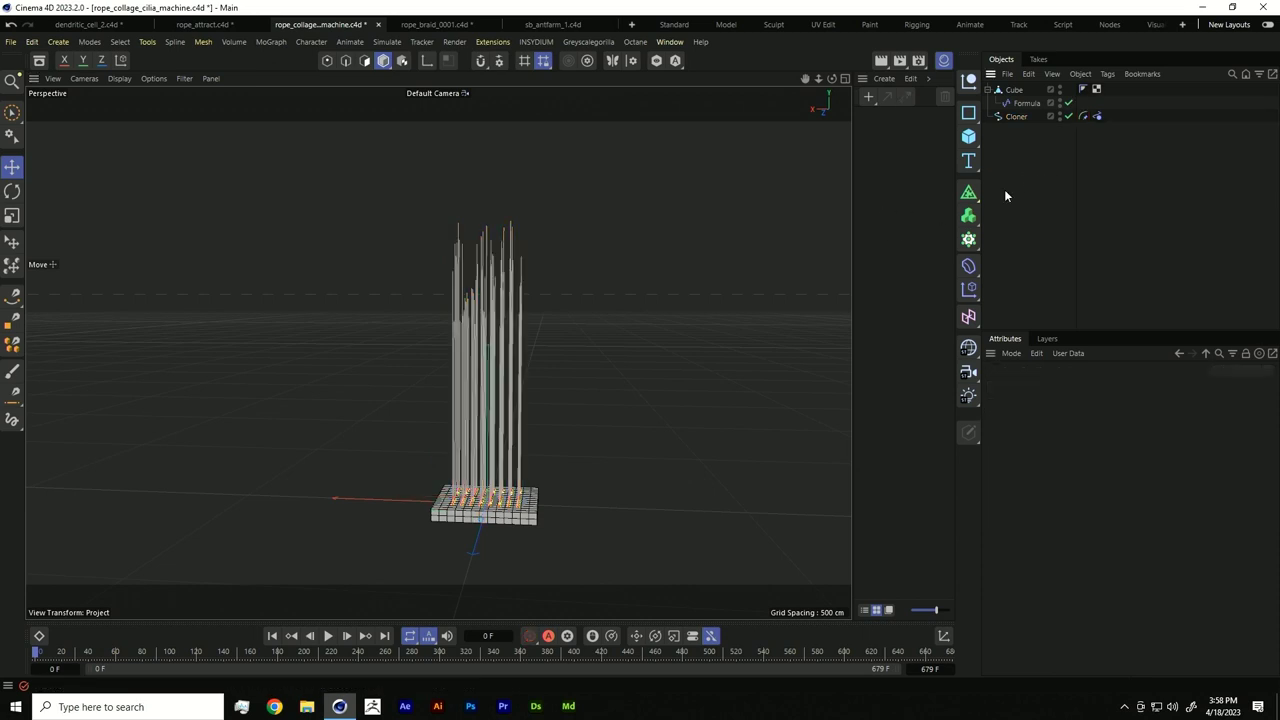
Step: Create a new material Mat coloured green at H 138°, S 67%, V 80%
double_click(868, 142)
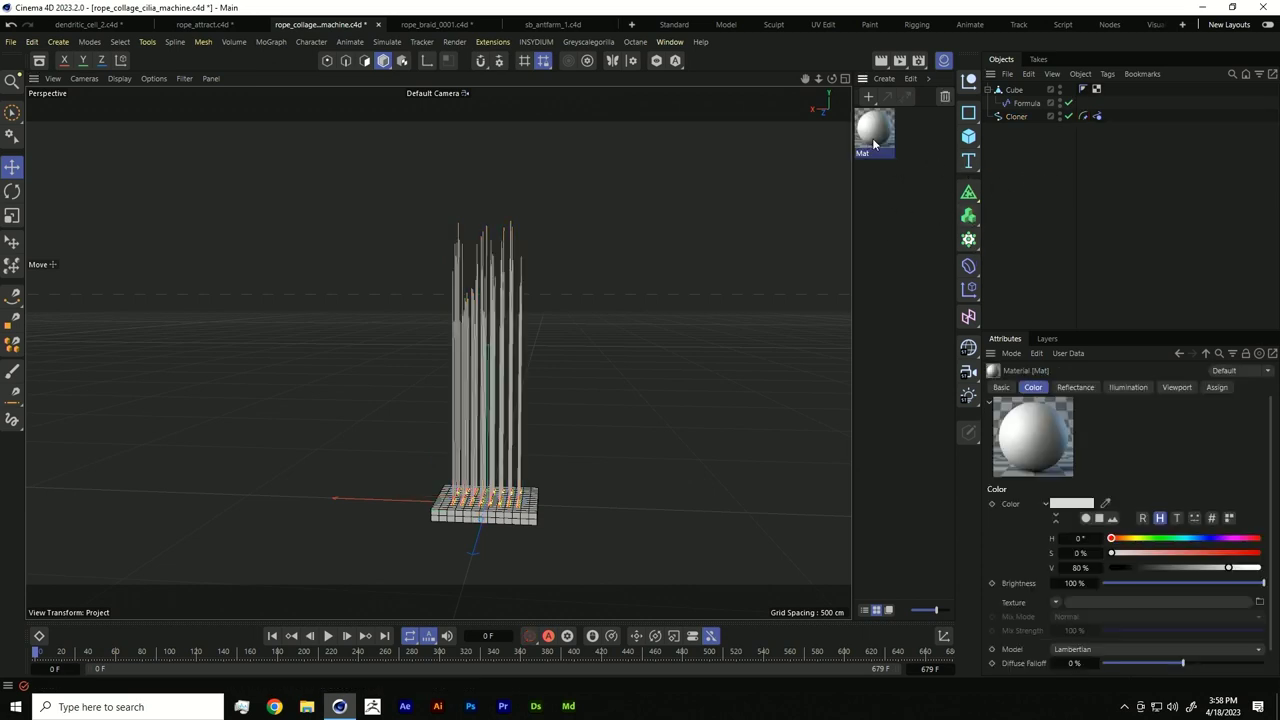
click(1153, 539)
click(1209, 553)
click(1167, 540)
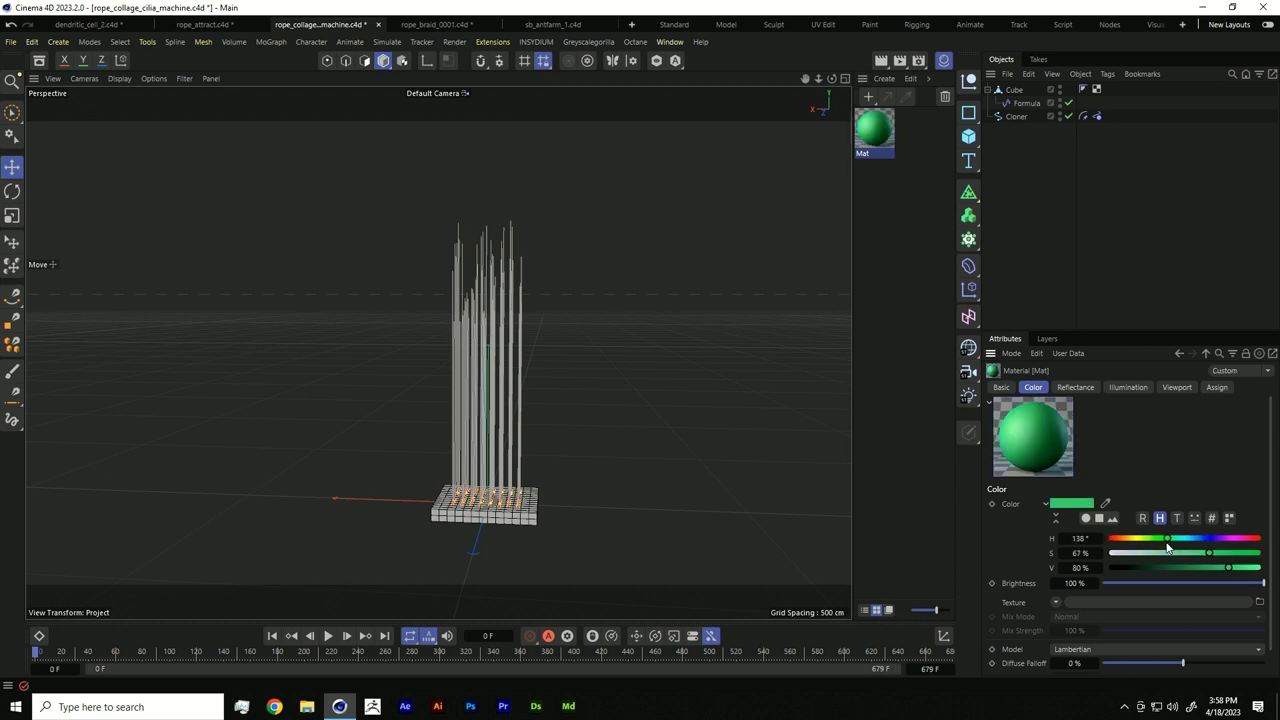
click(967, 242)
Step: Add a Sweep generator with a Circle spline nested under it as the profile
click(968, 192)
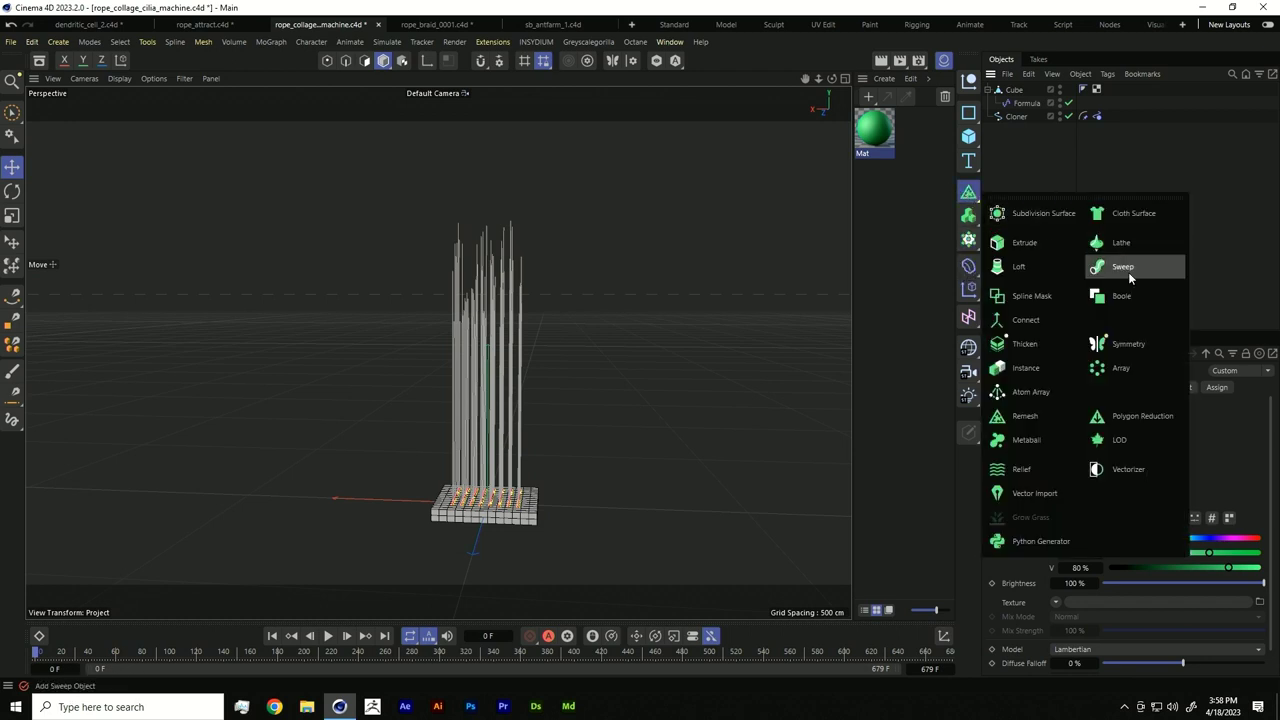
click(1126, 268)
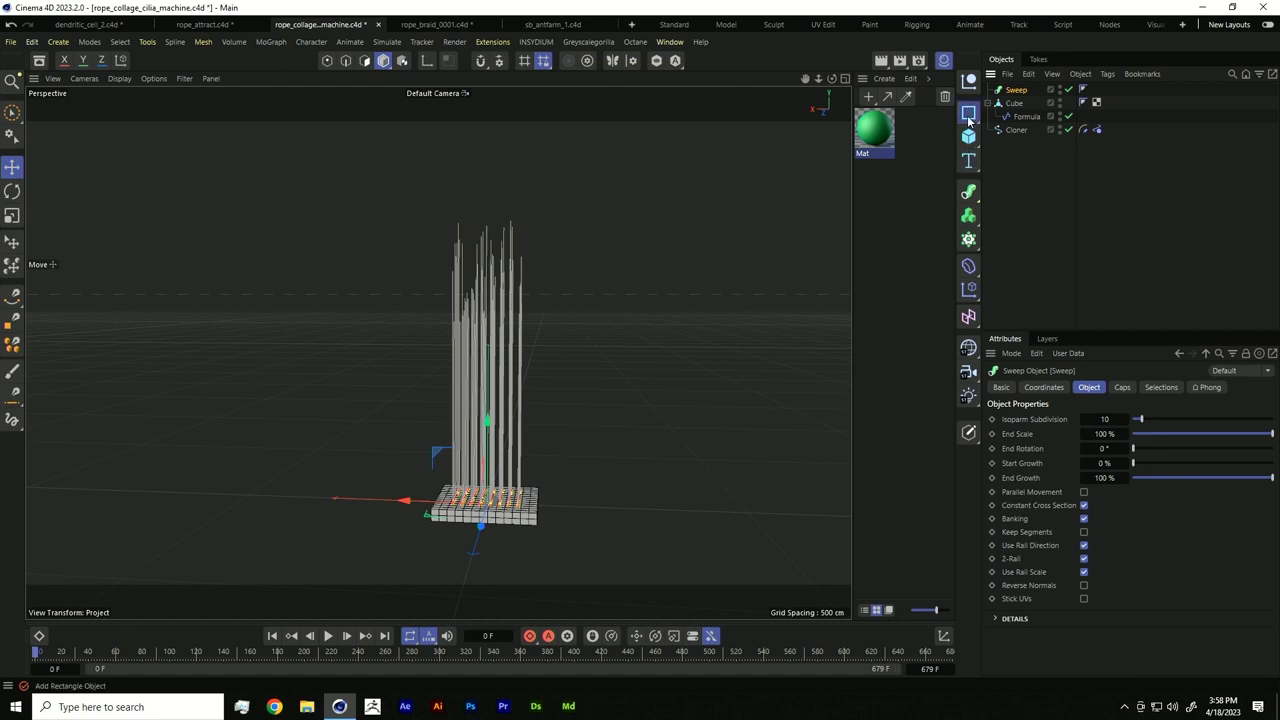
click(968, 118)
click(1076, 132)
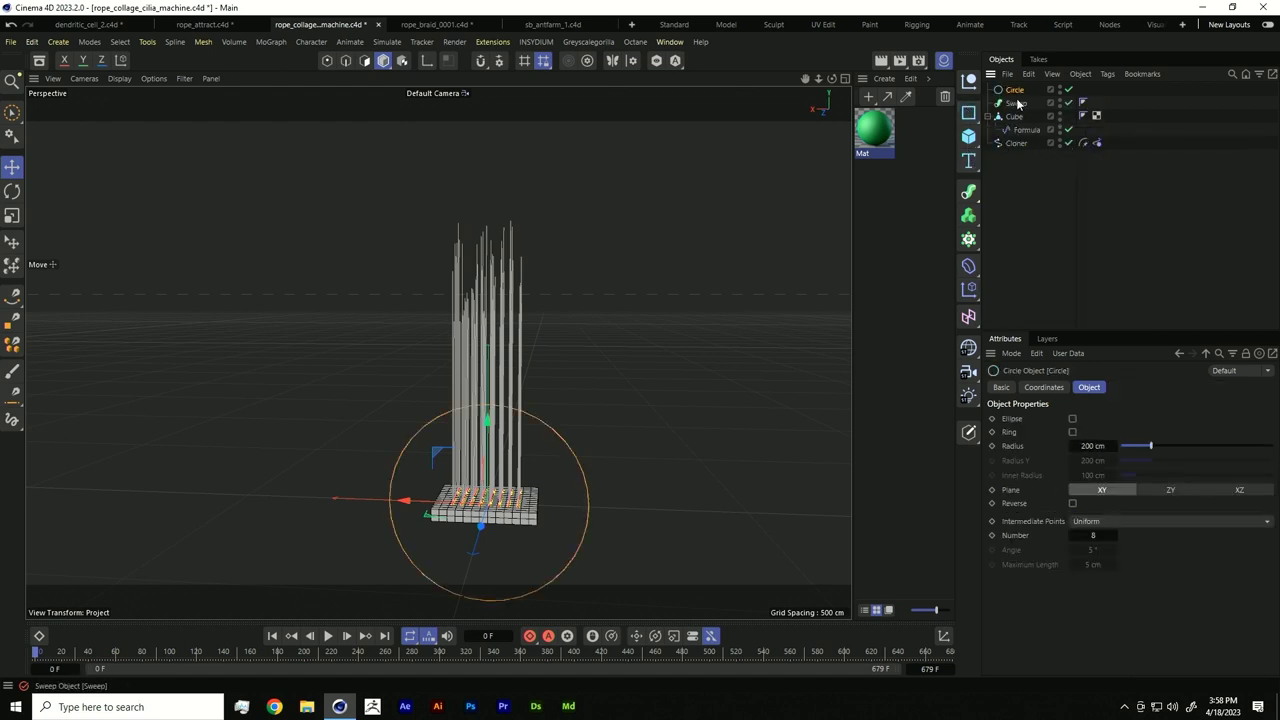
drag(1013, 90, 1024, 138)
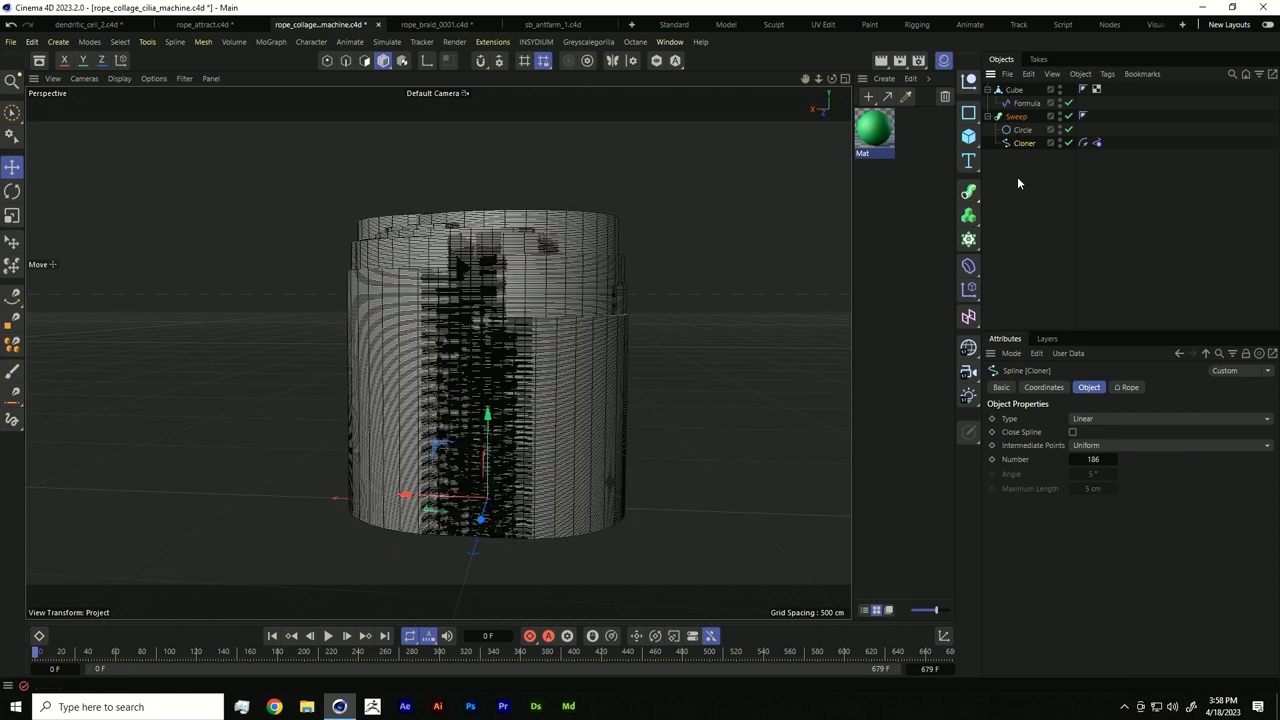
Step: Set the Circle profile's radius to 4 cm
click(1018, 117)
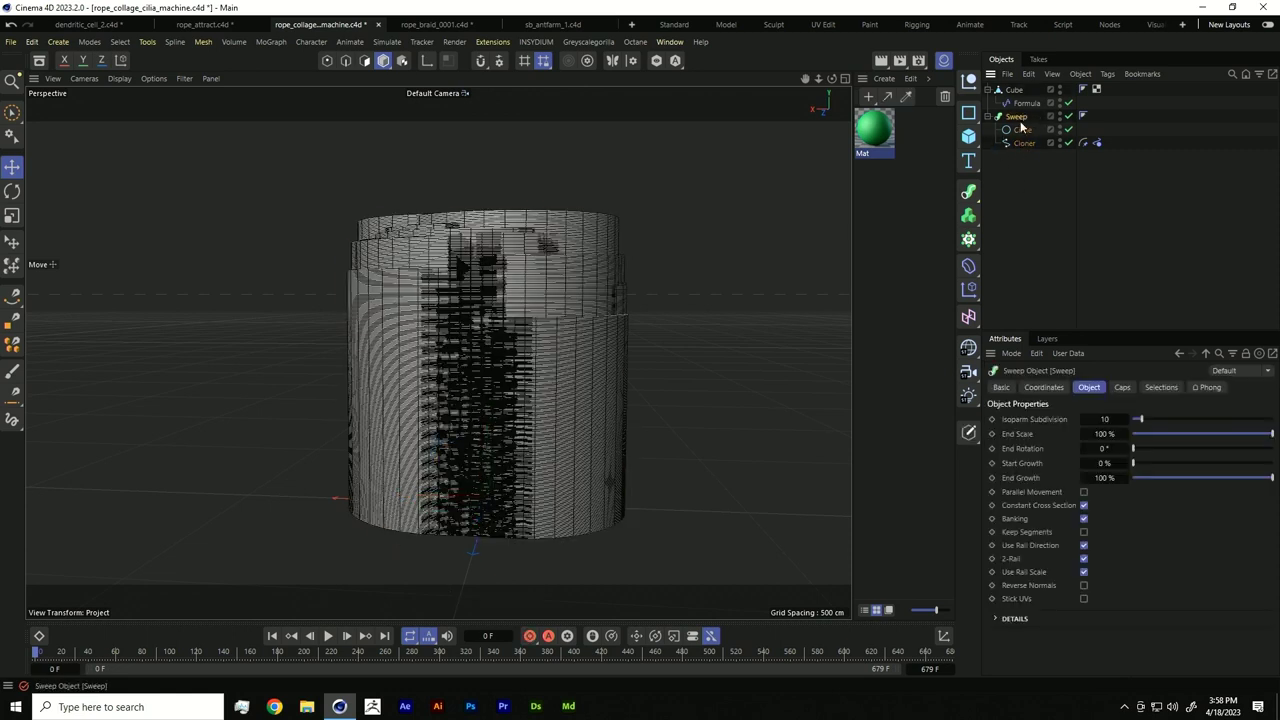
click(1024, 143)
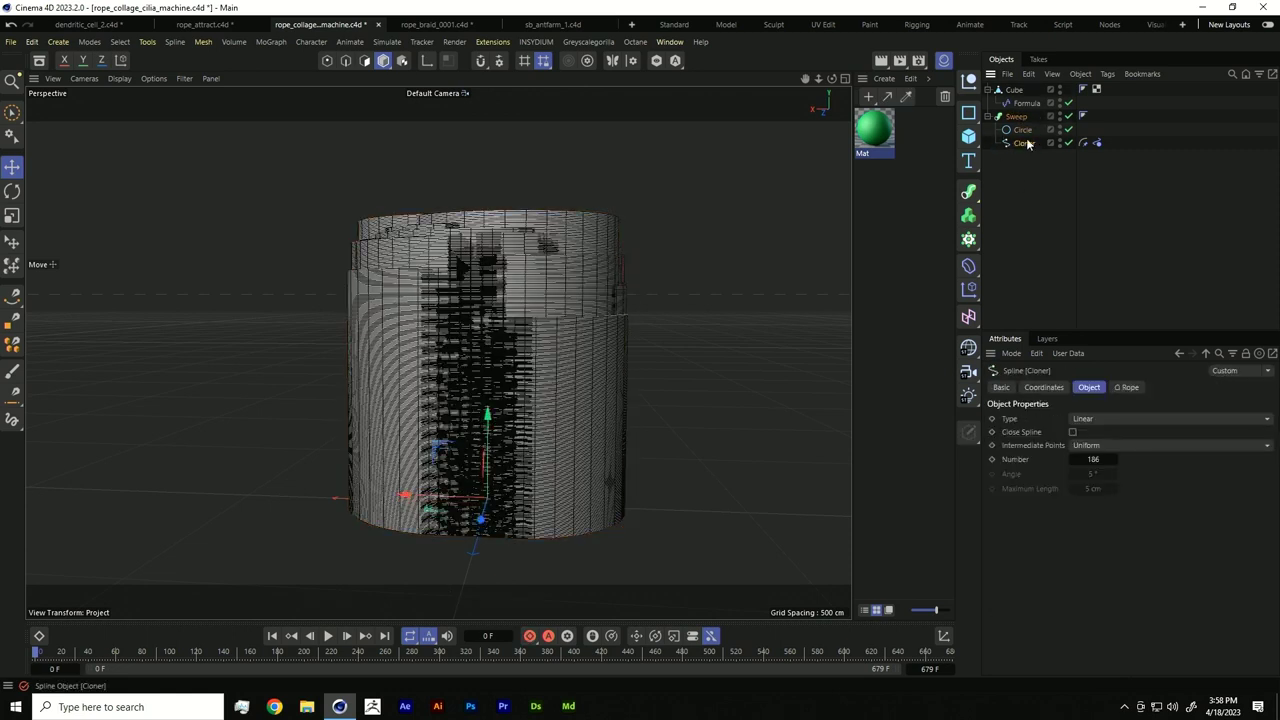
click(1022, 130)
click(1099, 451)
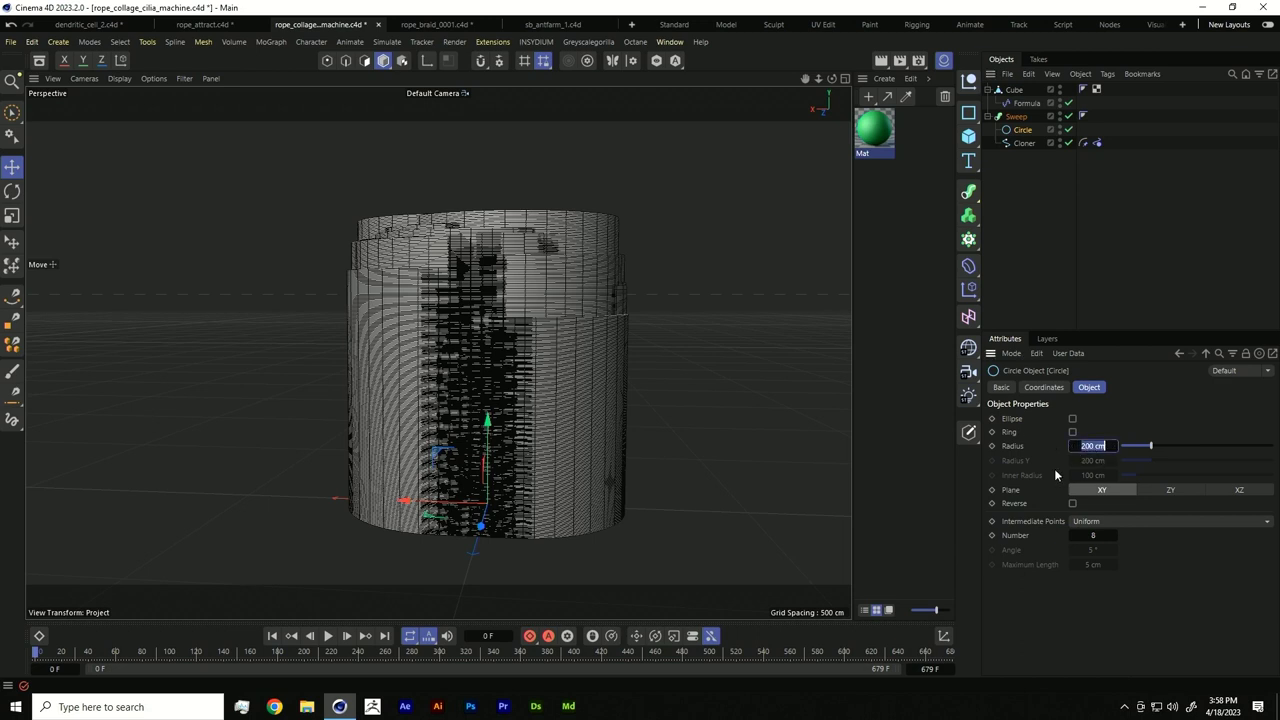
text(4)
key(Return)
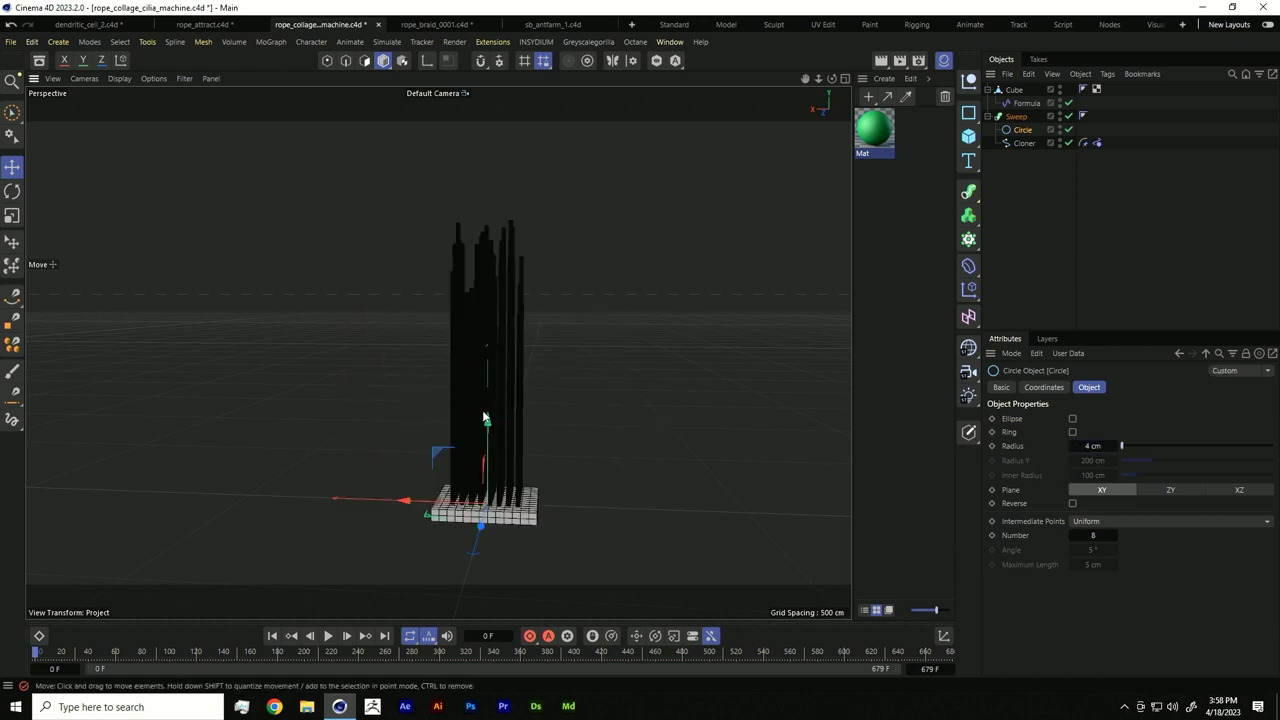
Step: Apply the green Mat material to the Sweep object
scroll(601, 411, up, 5)
scroll(695, 380, up, 3)
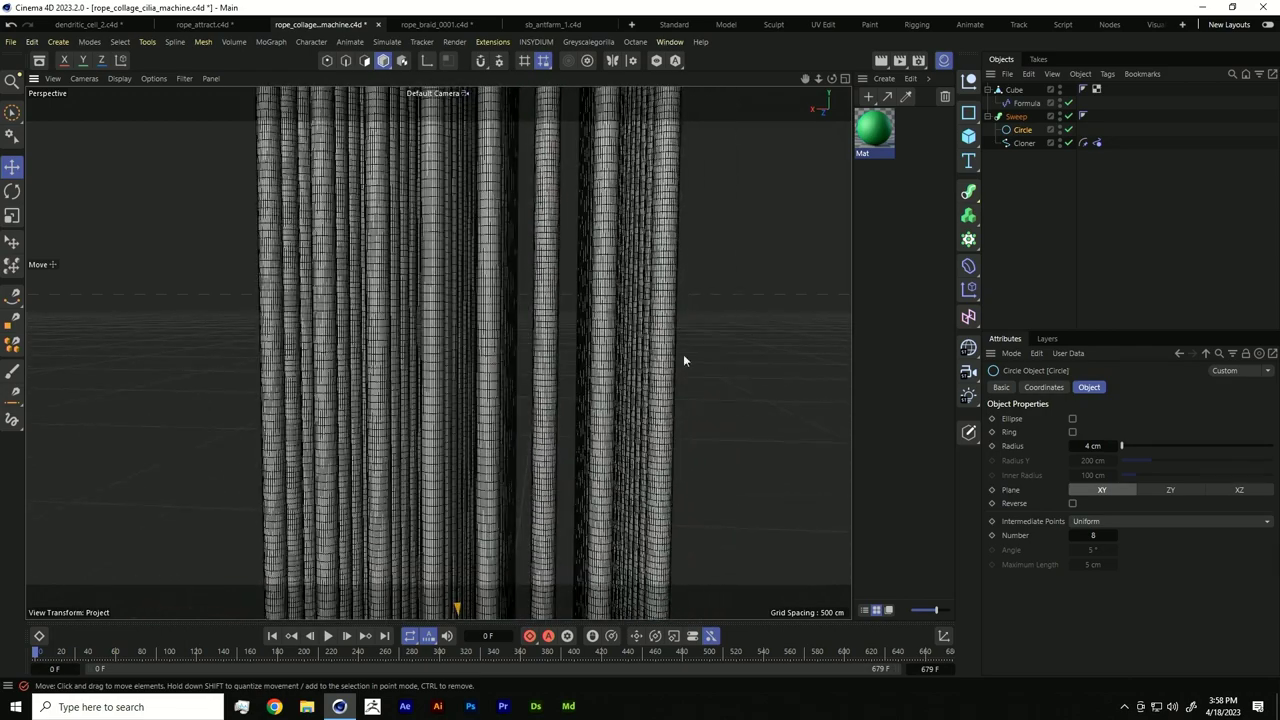
drag(880, 137, 1018, 116)
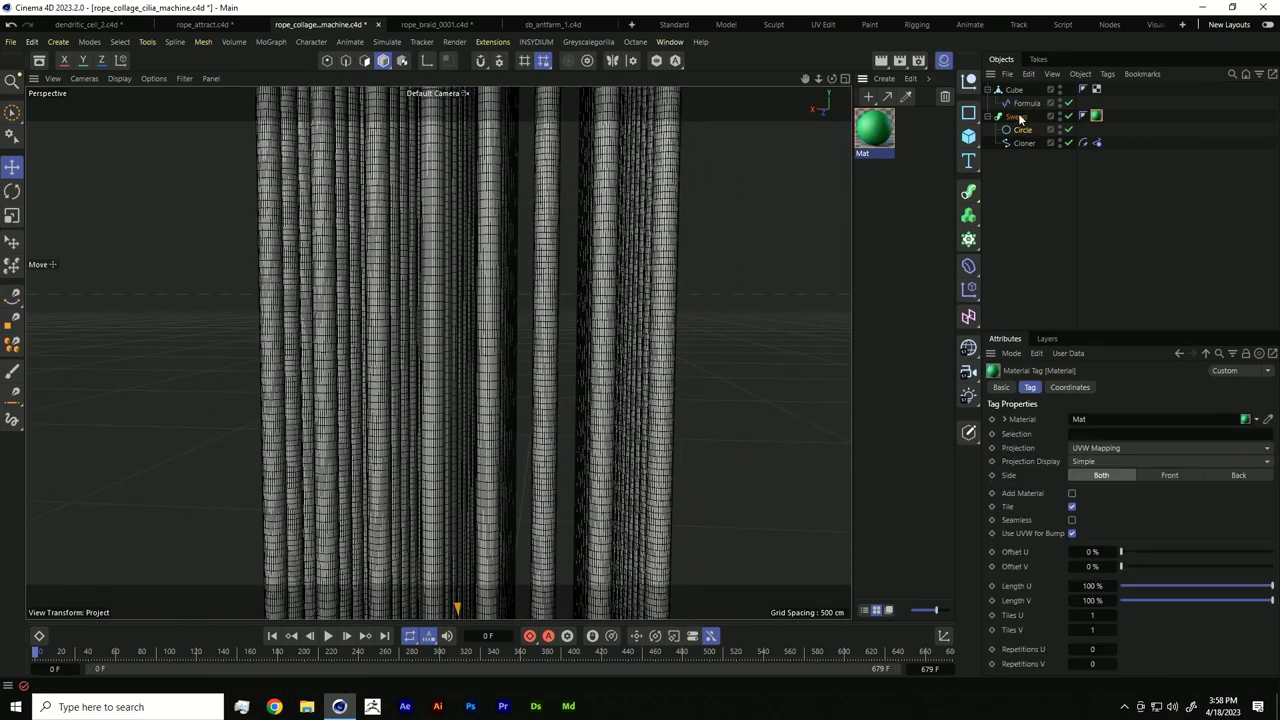
Step: Lower the Circle profile's intermediate points Number from 8 to 2
click(1020, 130)
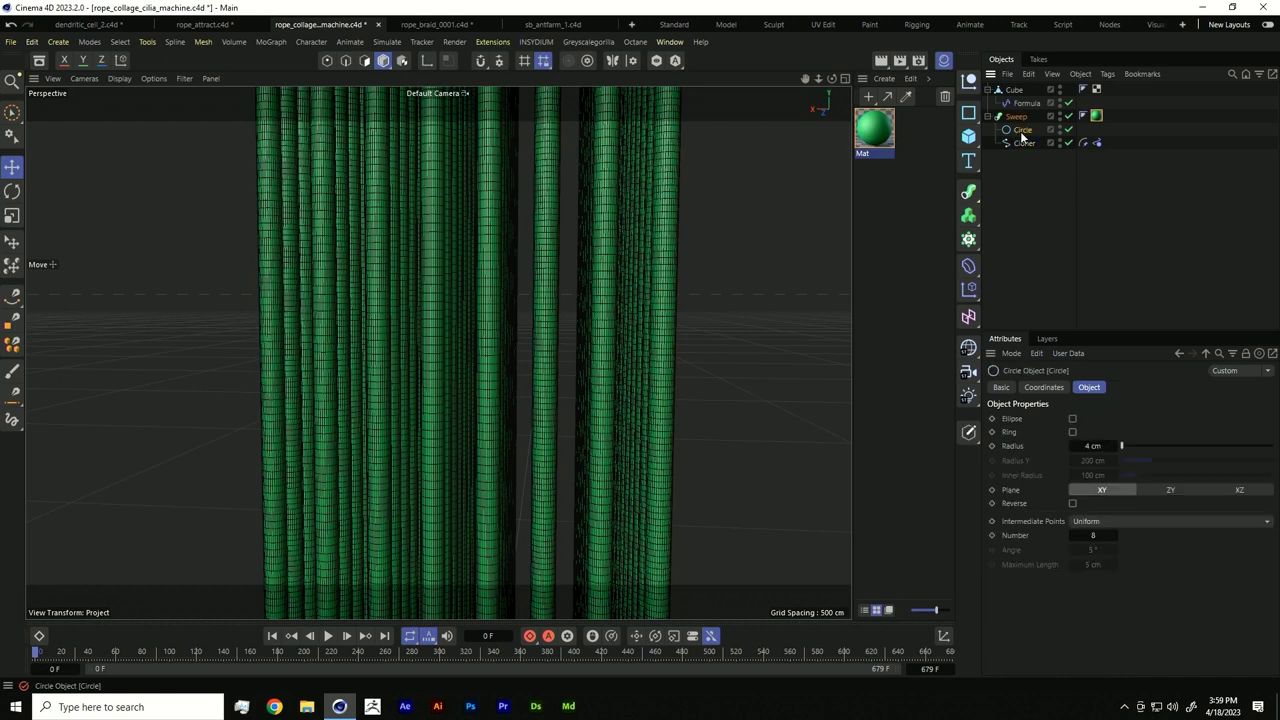
click(1072, 536)
click(1072, 536)
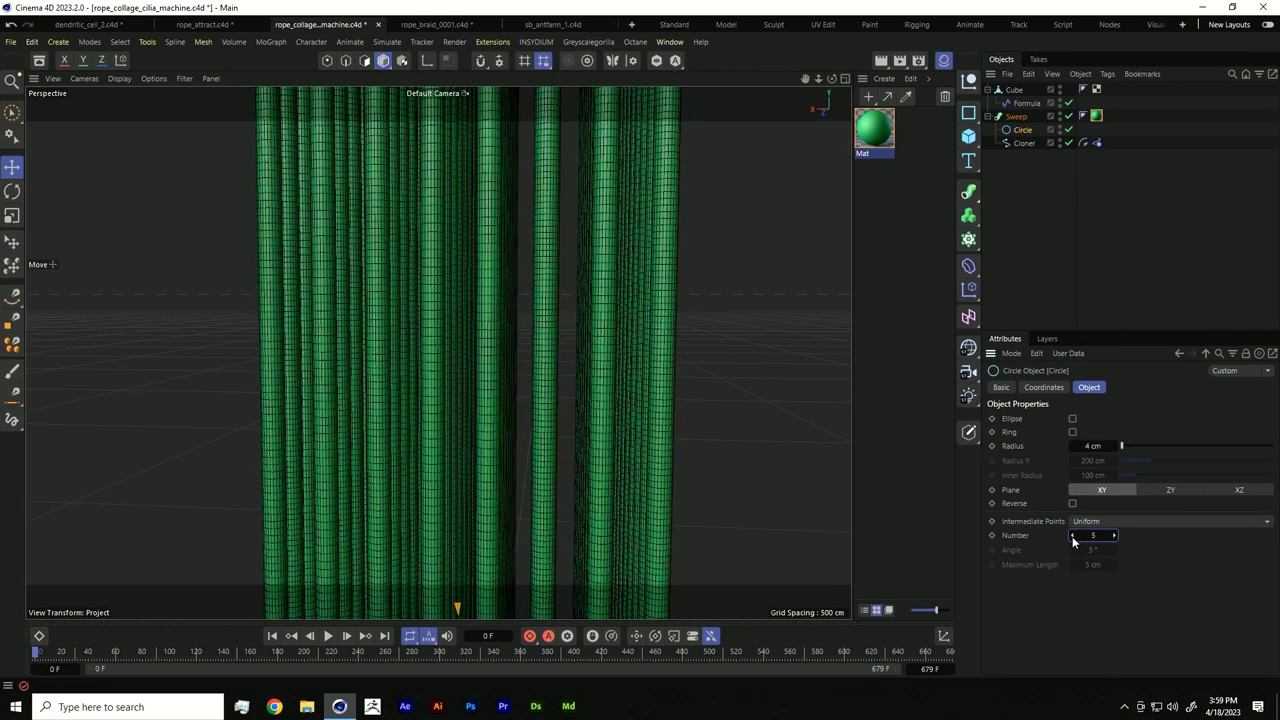
click(1072, 536)
click(1072, 536)
click(1072, 536)
click(1072, 536)
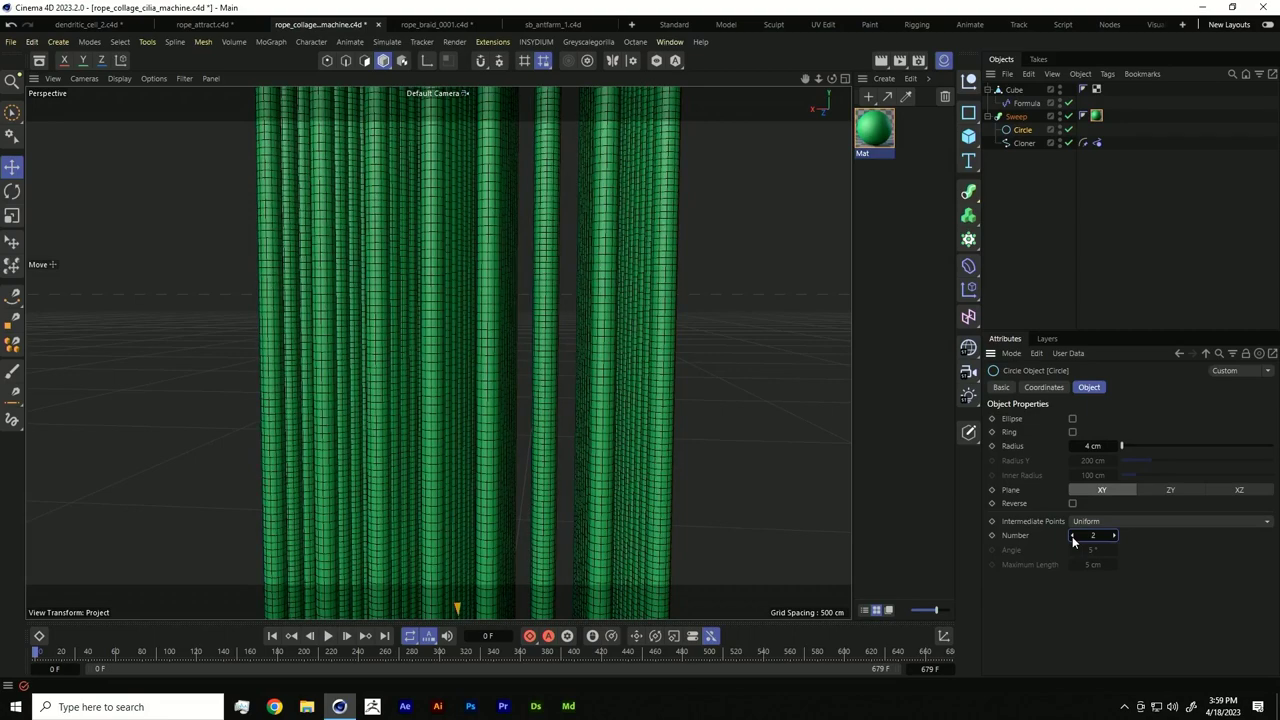
scroll(626, 445, down, 5)
scroll(454, 455, down, 5)
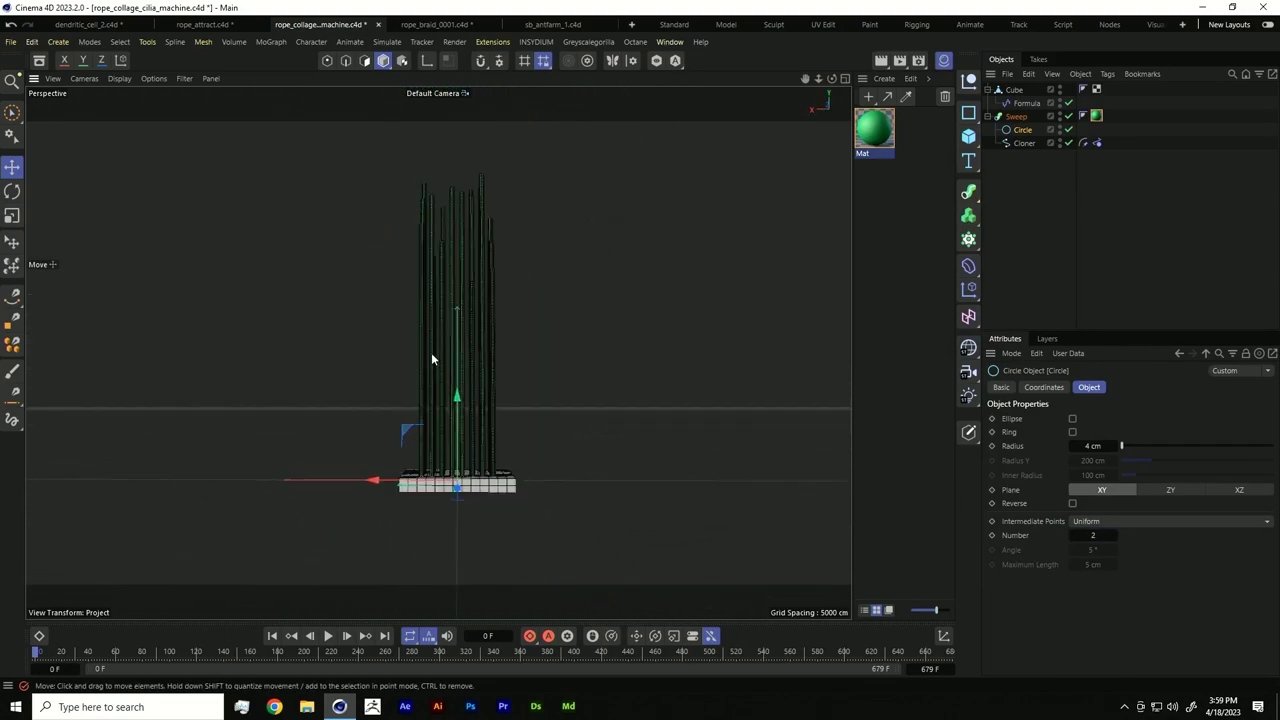
Step: Switch the viewport to Gouraud shading to show the strands as solid tubes
key(n)
key(a)
alt+drag(468, 357, 465, 383)
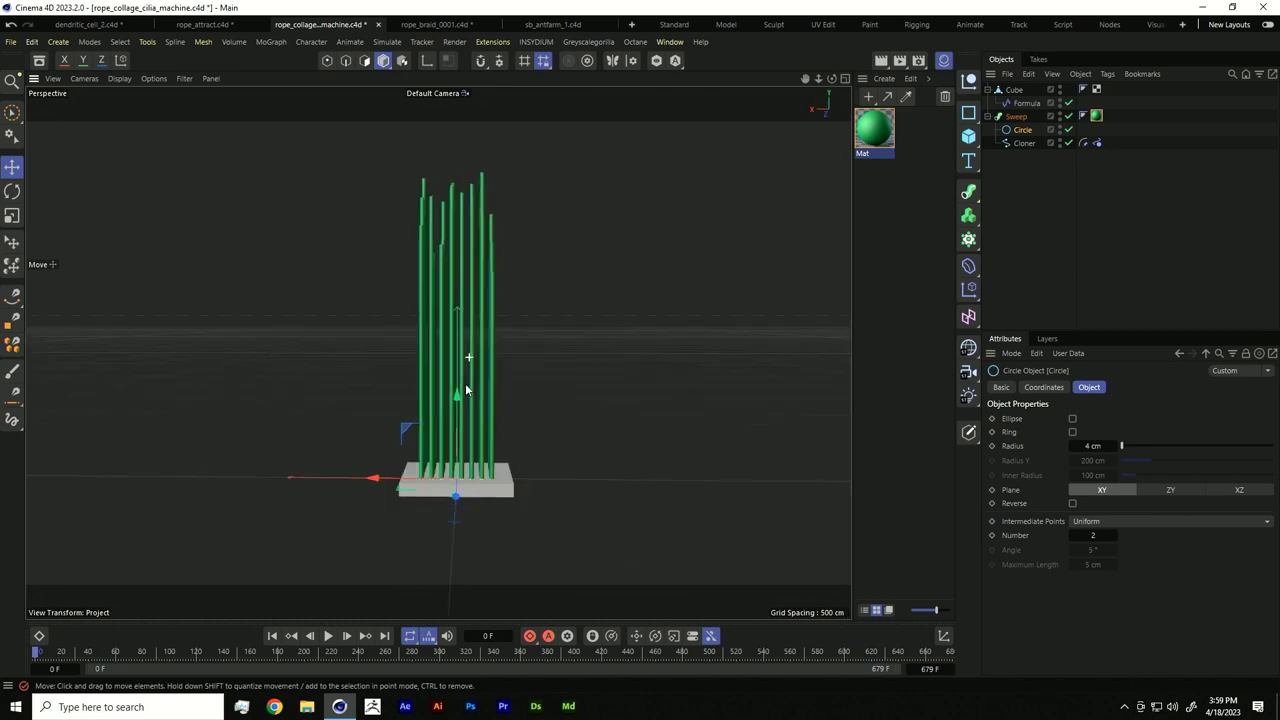
scroll(462, 380, up, 5)
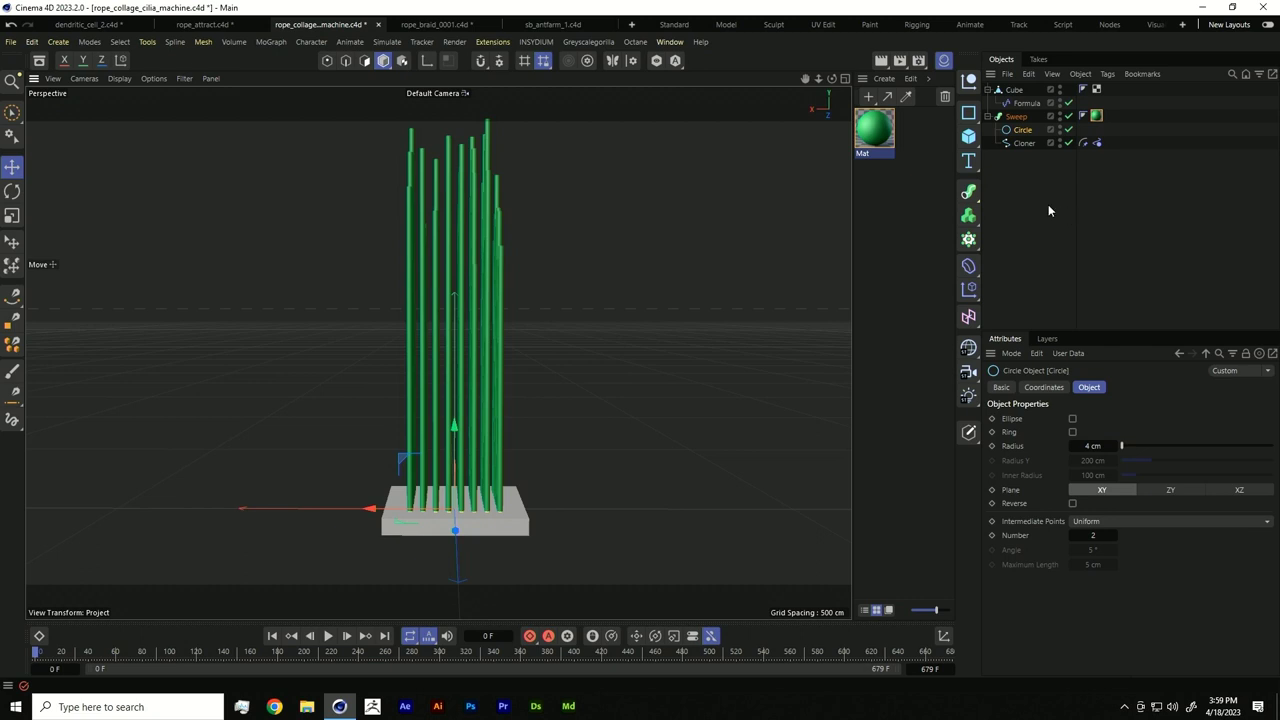
Step: Change the Cloner's Rope tag radius from 0.5 cm to 2
click(1084, 143)
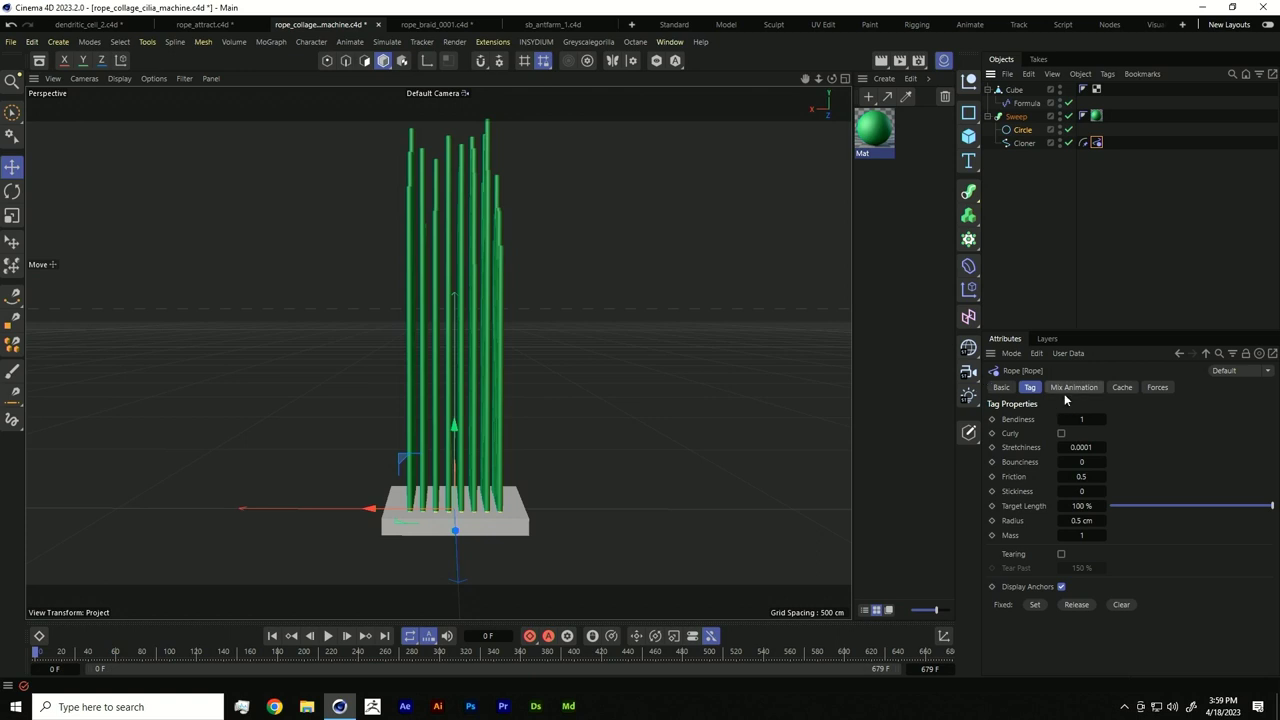
click(1080, 520)
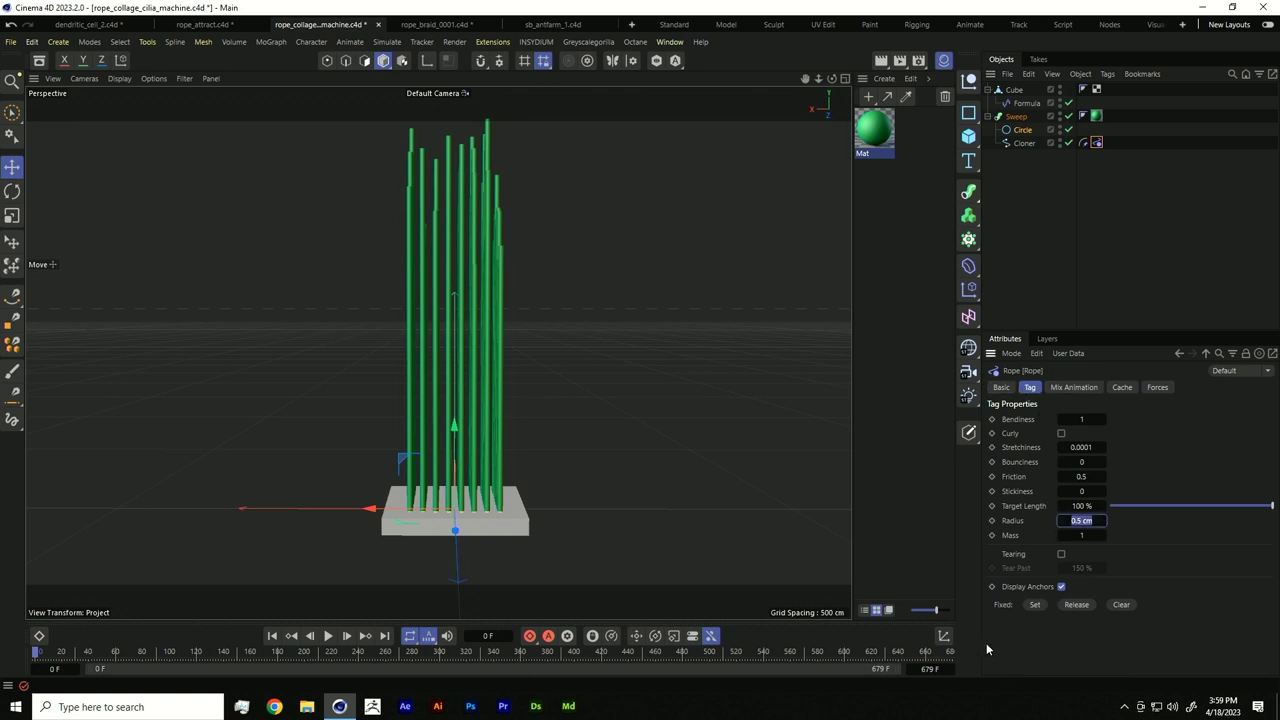
text(2)
click(1035, 262)
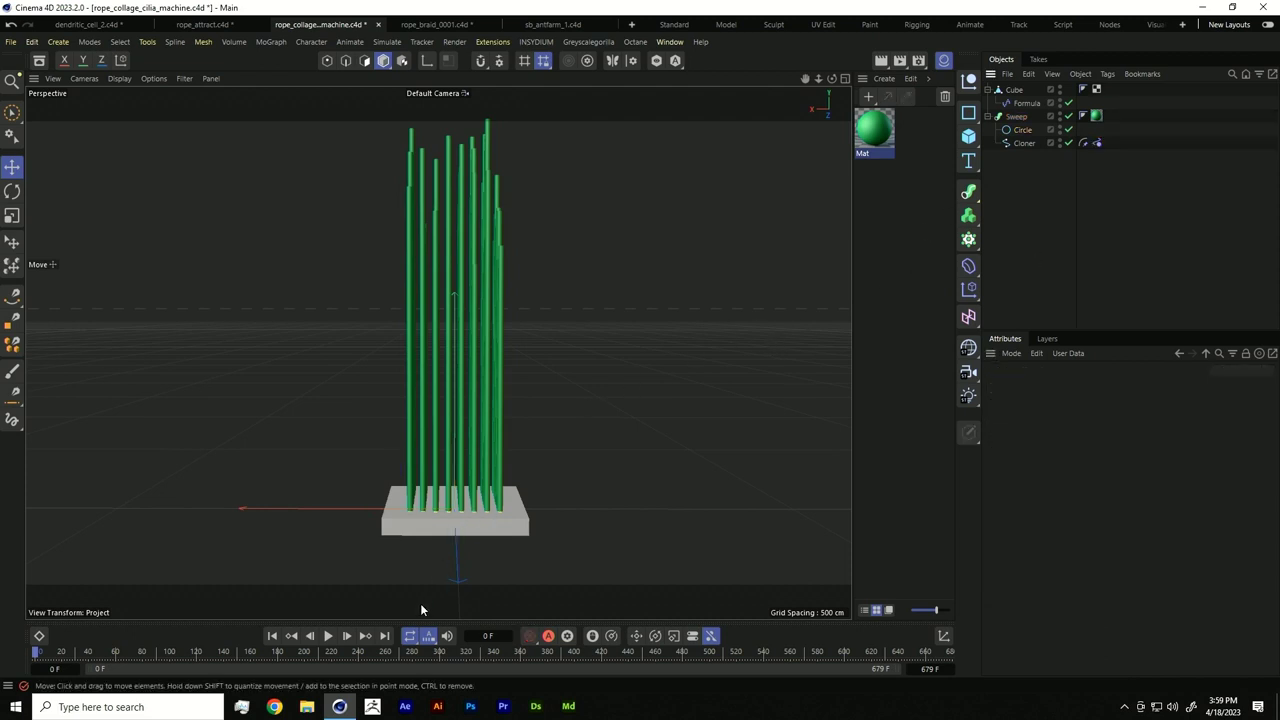
Step: Play the animation and reframe the view to watch the green rope strands sway
click(330, 637)
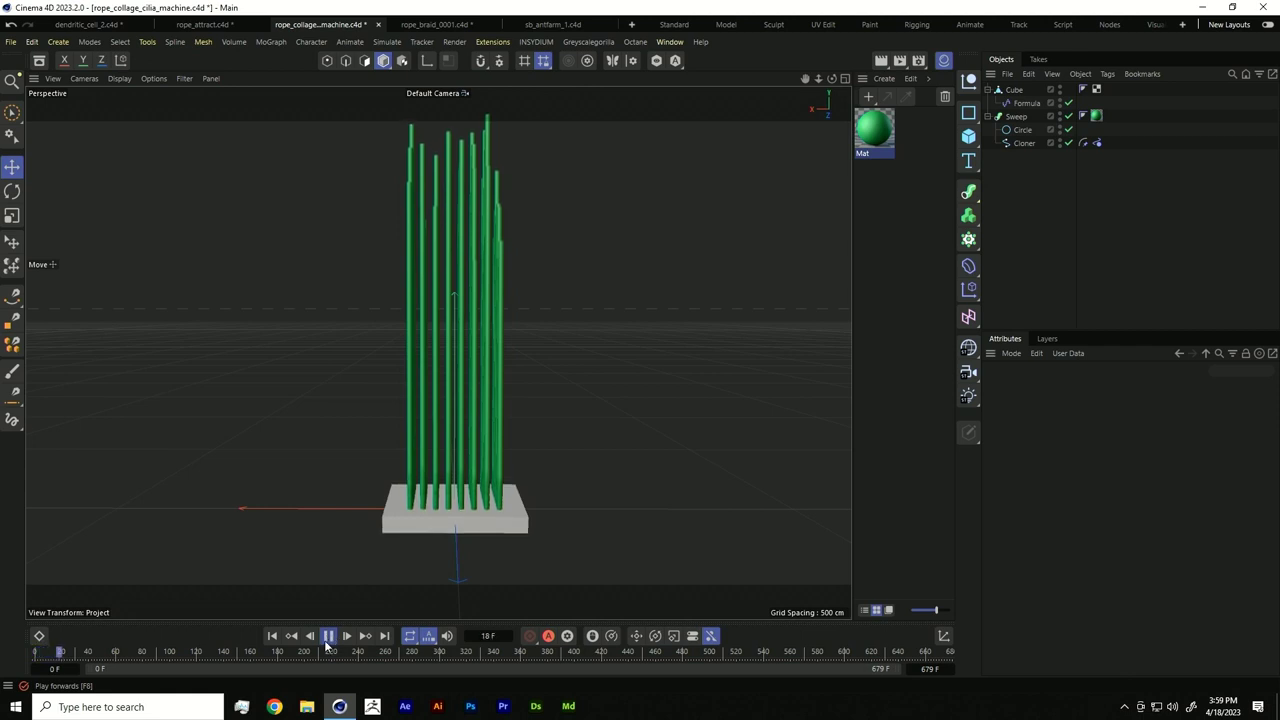
mouse_move(428, 523)
alt+mouse_down()
mouse_move(286, 523)
mouse_move(448, 523)
alt+mouse_up()
drag(479, 527, 426, 522)
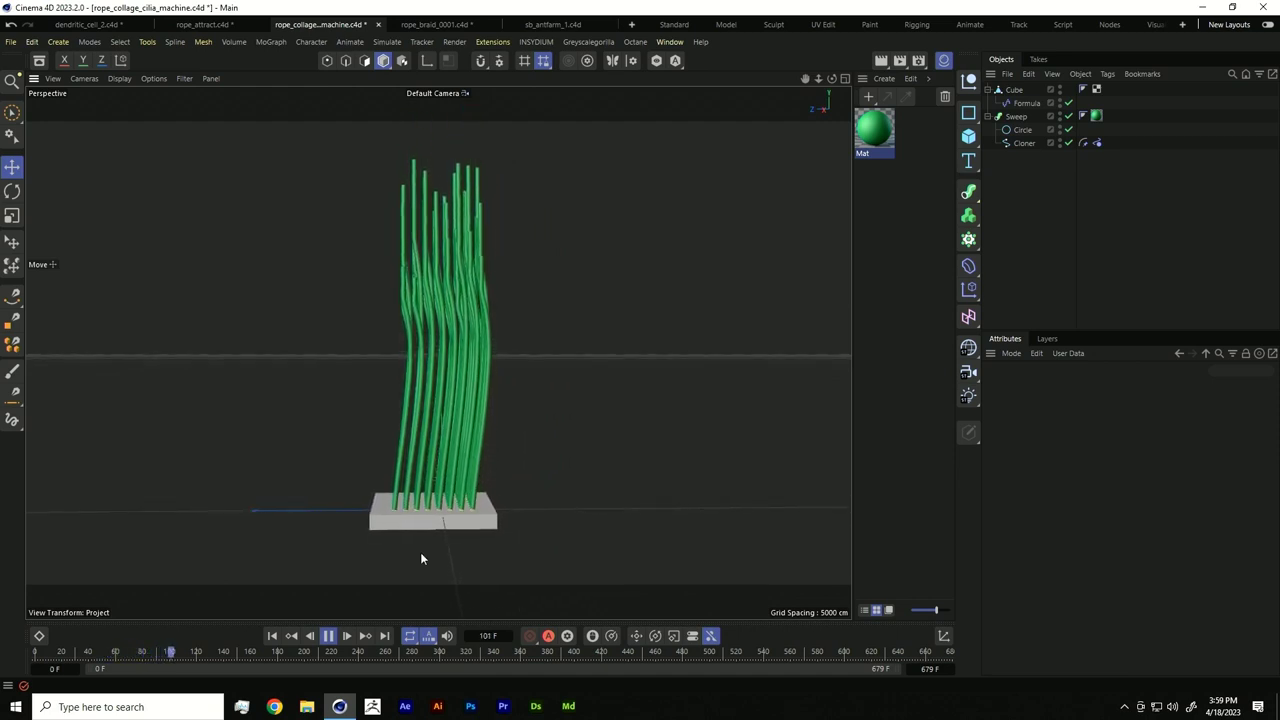
drag(1041, 210, 994, 78)
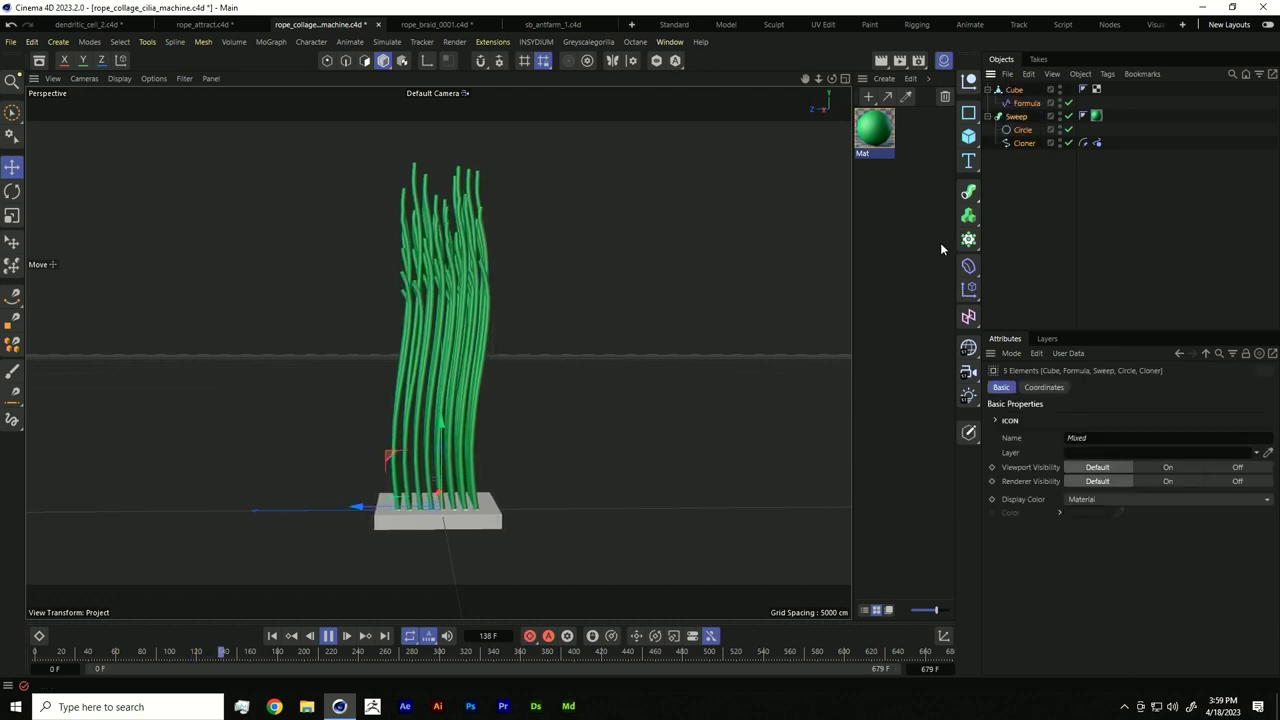
click(1020, 178)
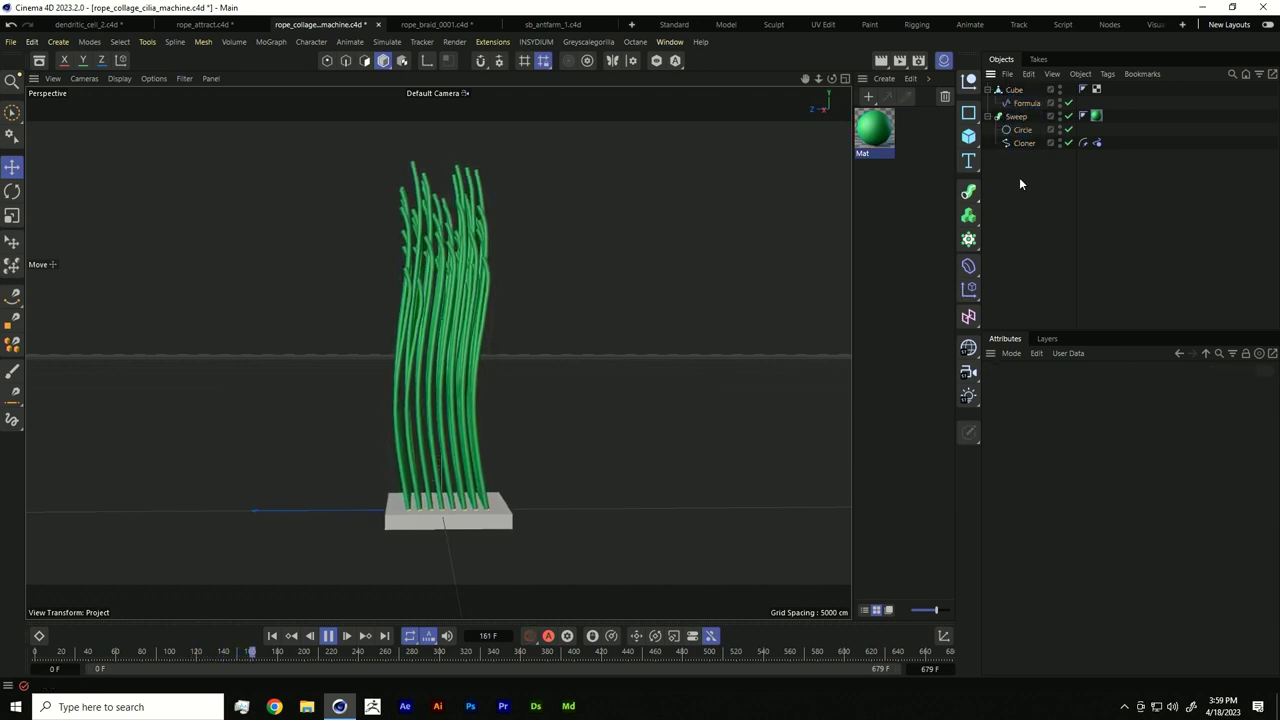
Step: Set the Formula effector's Z position to 33 cm
click(1014, 103)
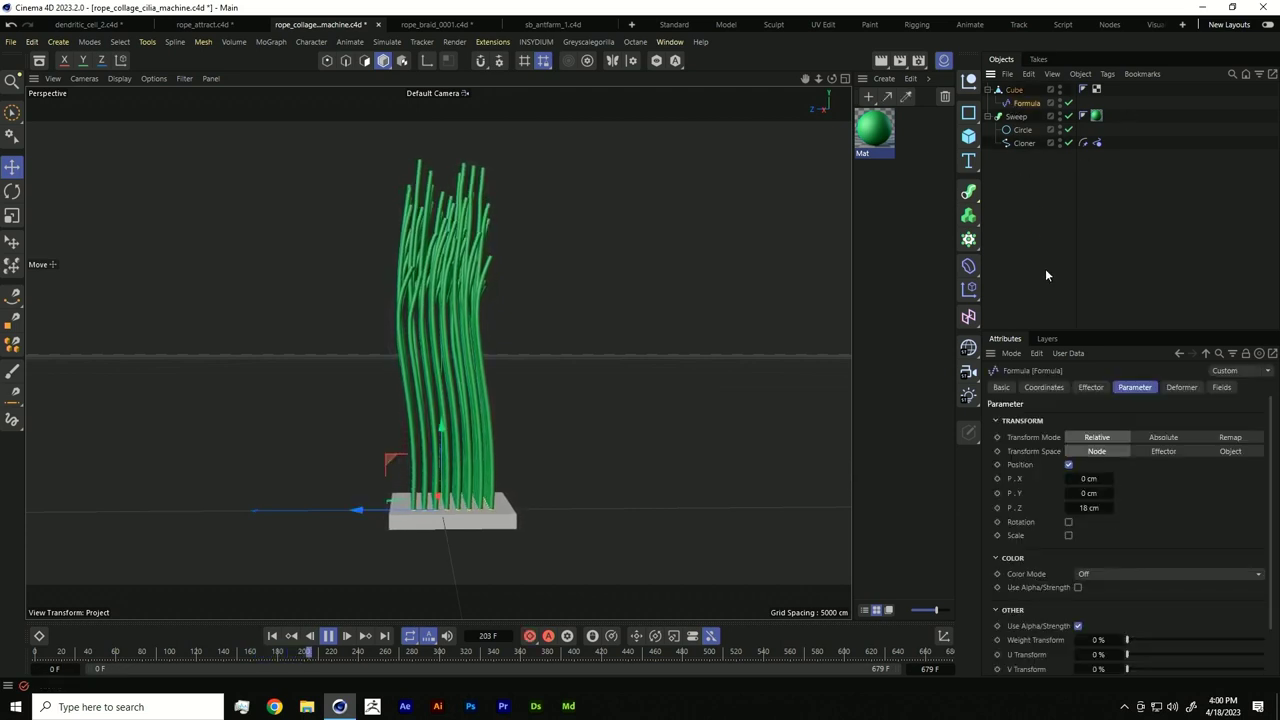
click(1100, 510)
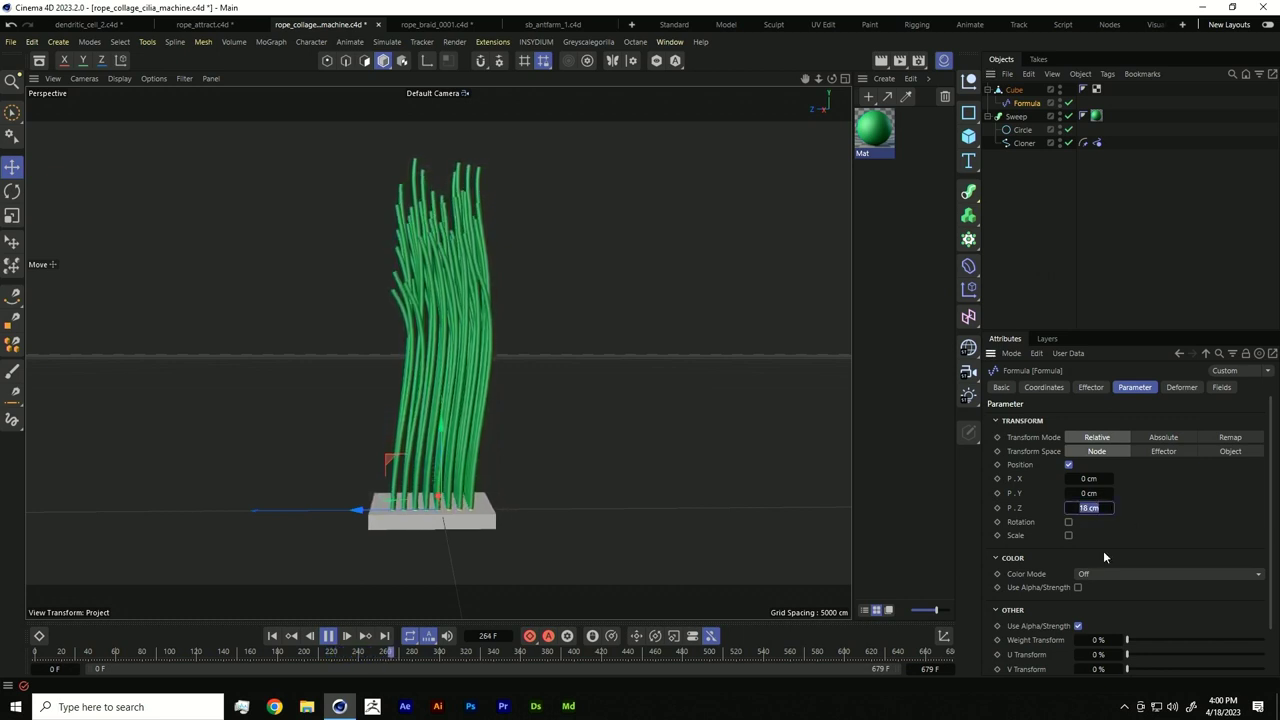
text(33)
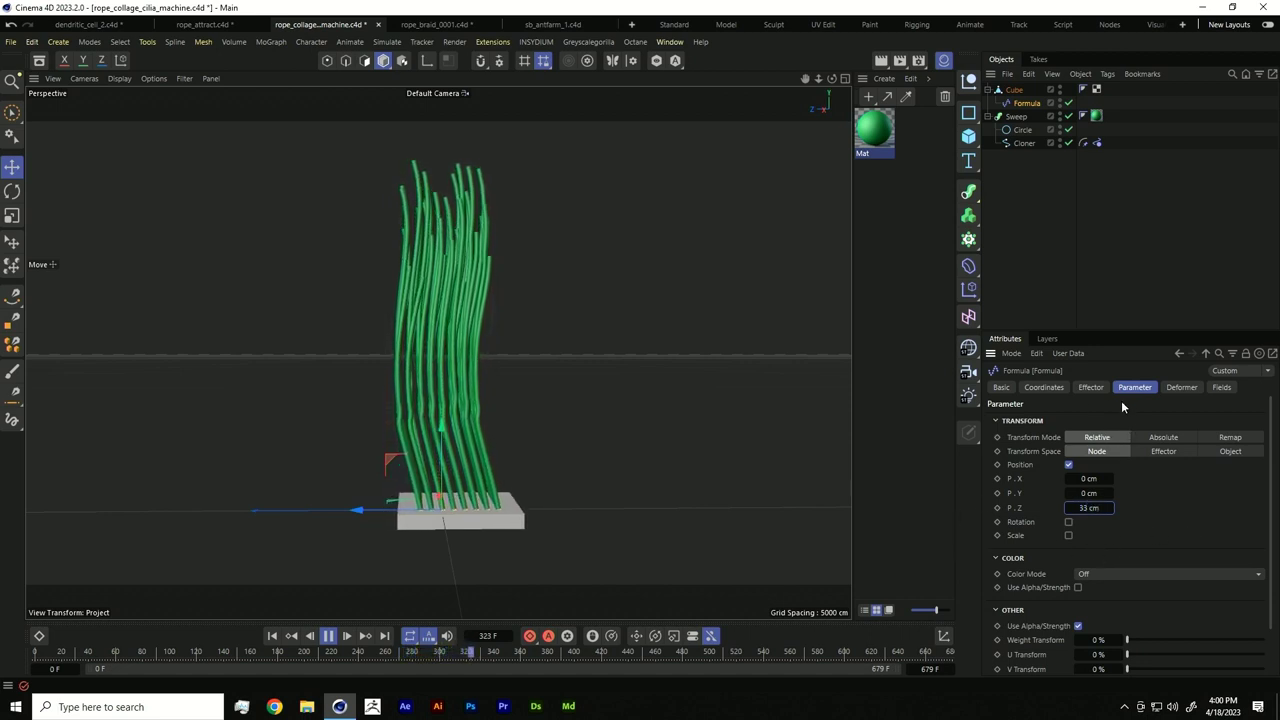
Step: Raise the Formula frequency variable from -0.2 to 0.332 and rewind to the first frame
click(1082, 388)
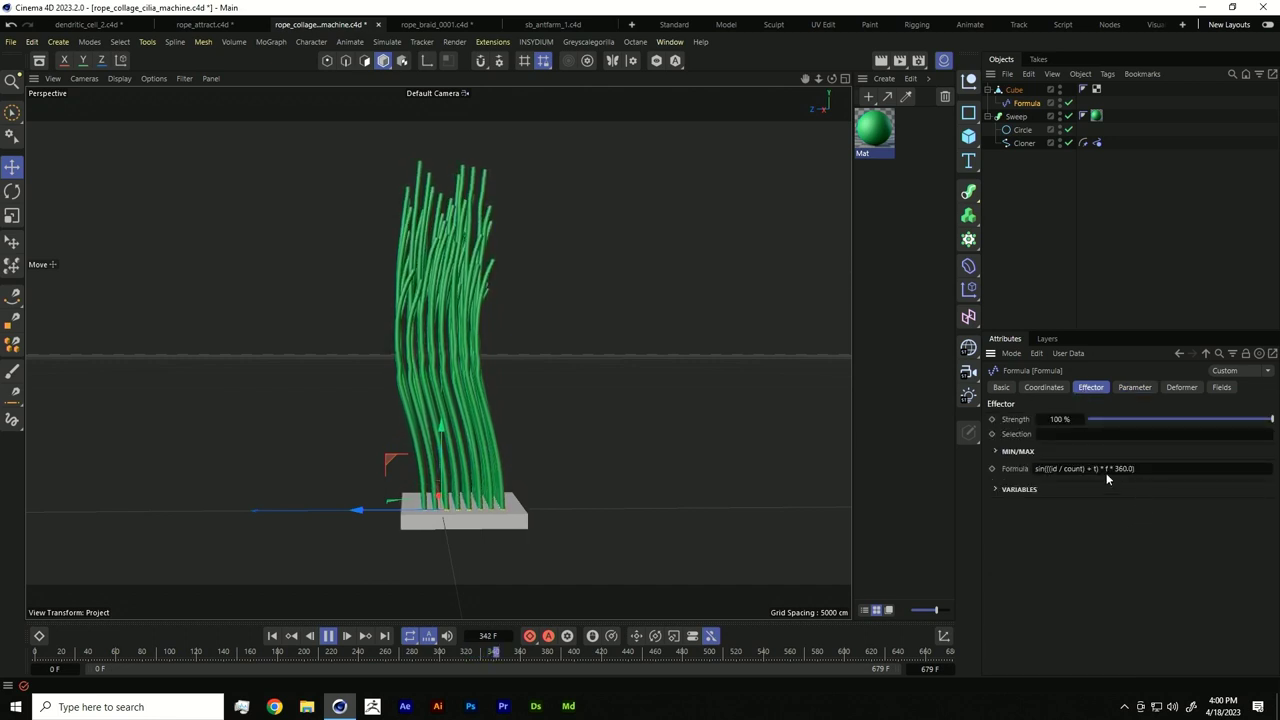
click(996, 489)
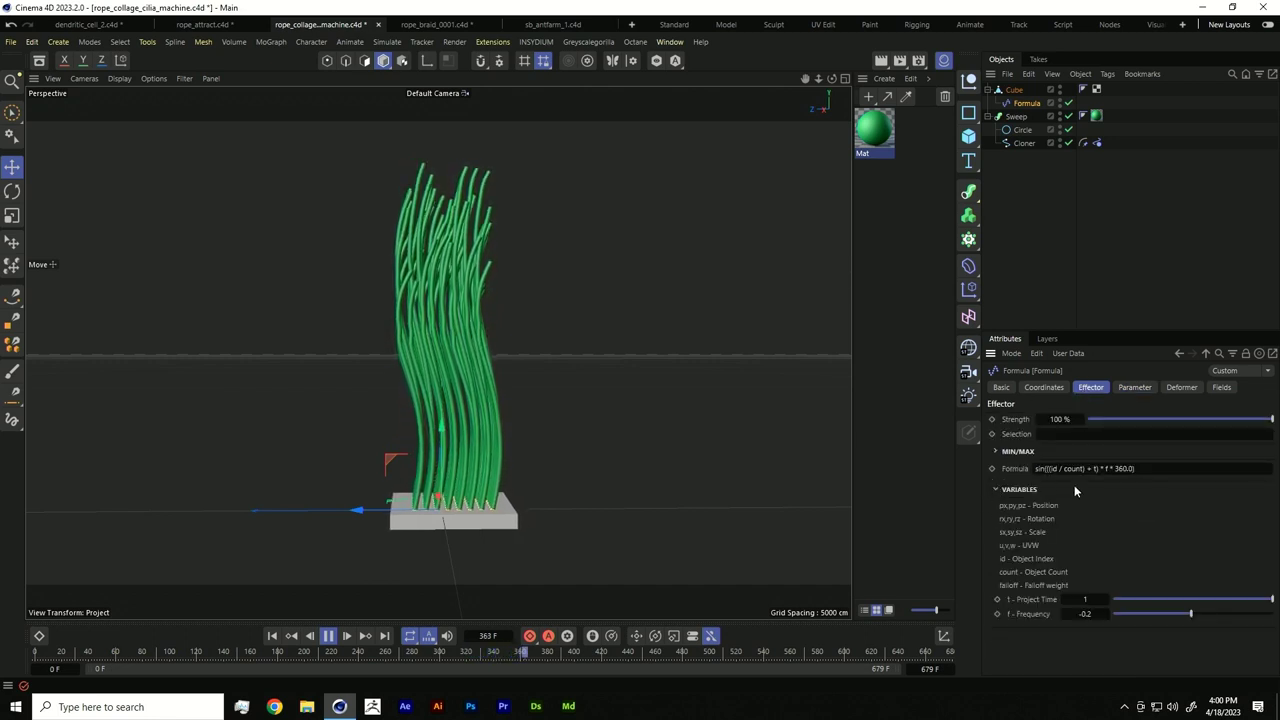
click(1198, 614)
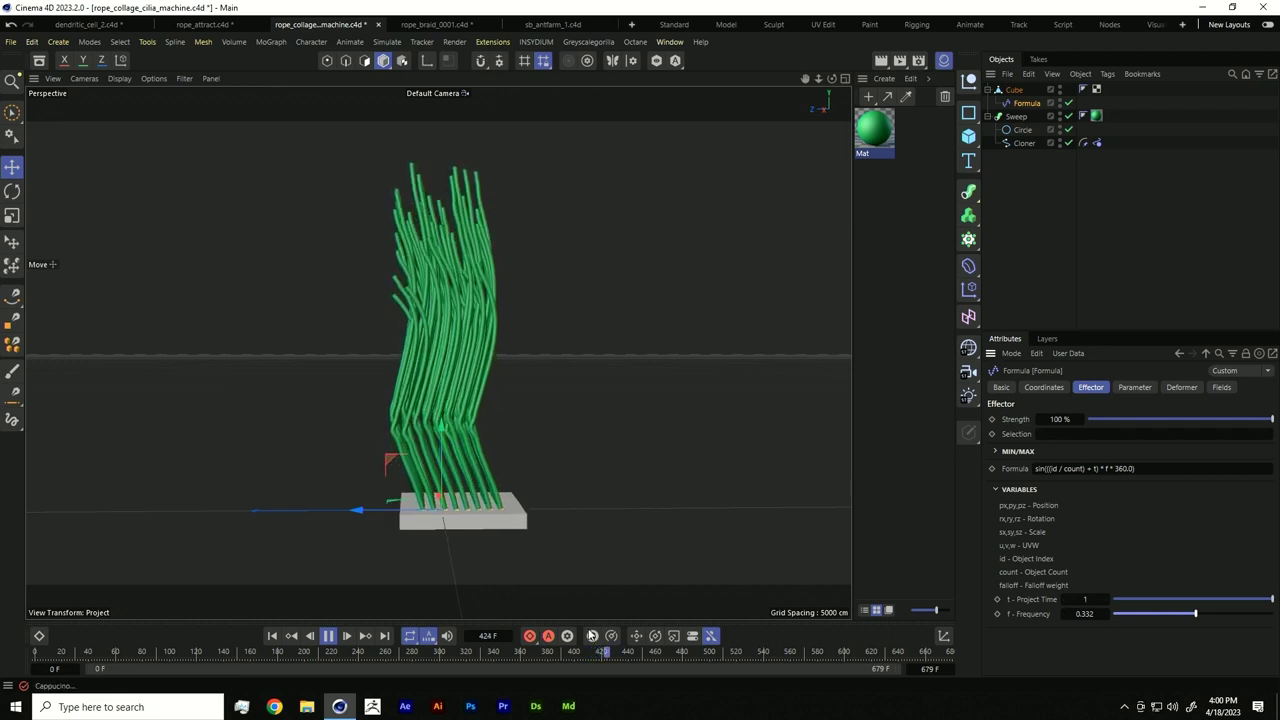
click(273, 635)
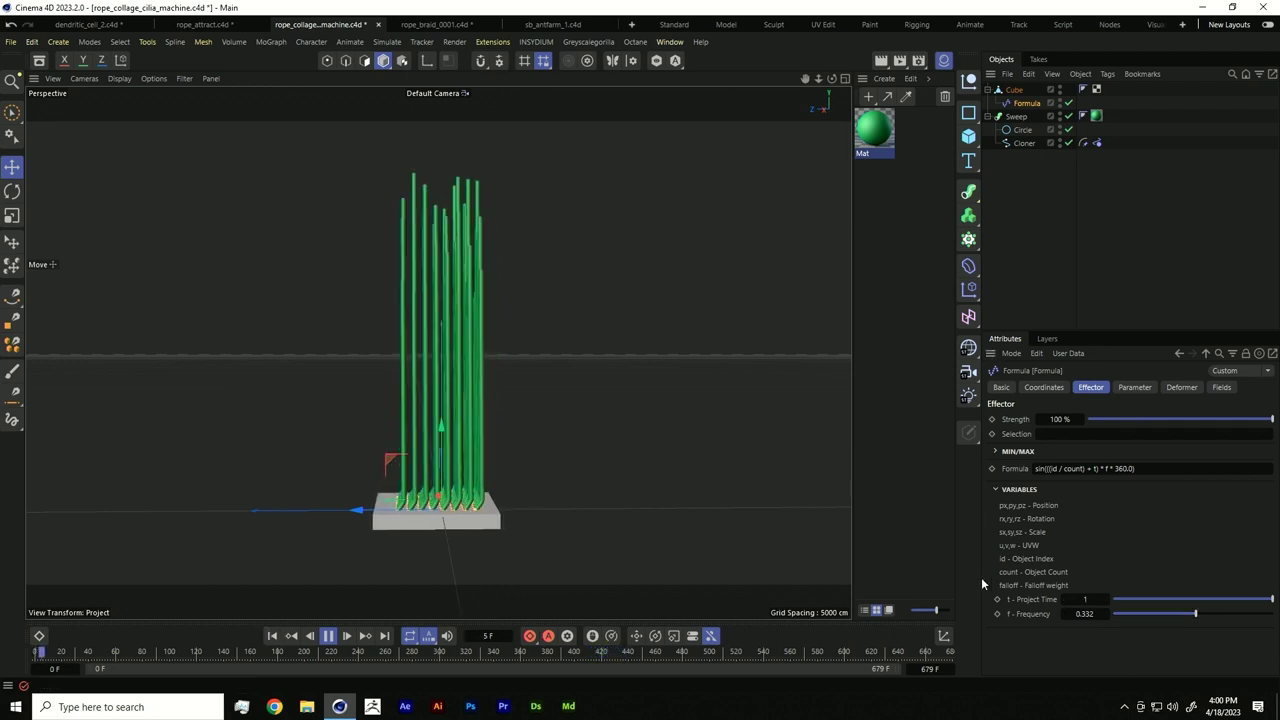
Step: Increase the Formula frequency to 1.245, watch the strands curl, then stop and rewind
click(1201, 614)
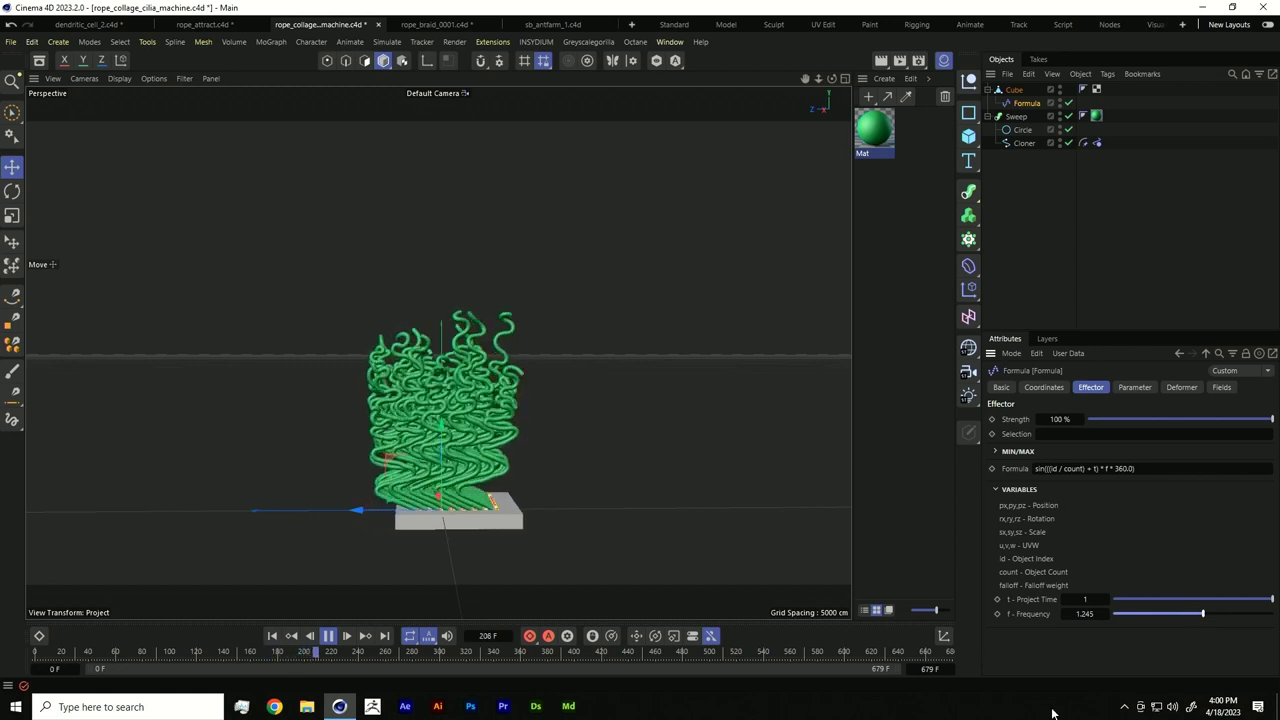
click(328, 636)
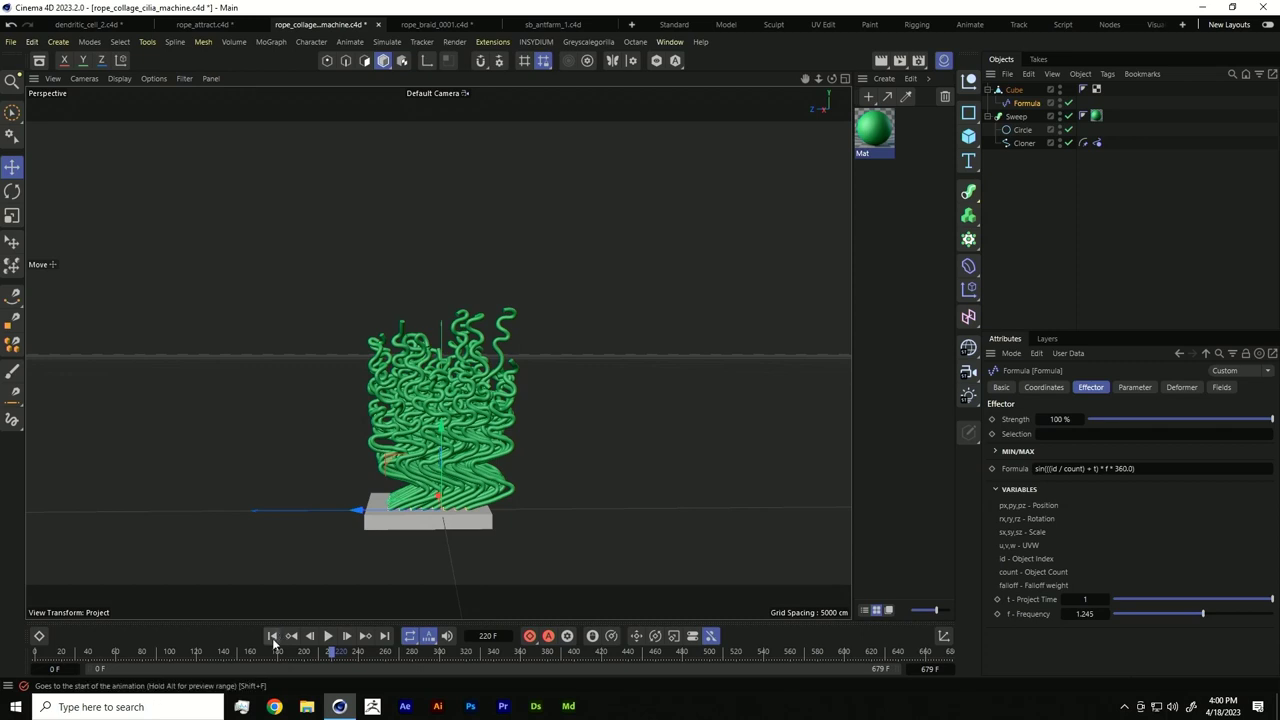
click(272, 636)
Step: Raise the project's simulation gravity from 44 cm to 666 cm
key(ctrl+d)
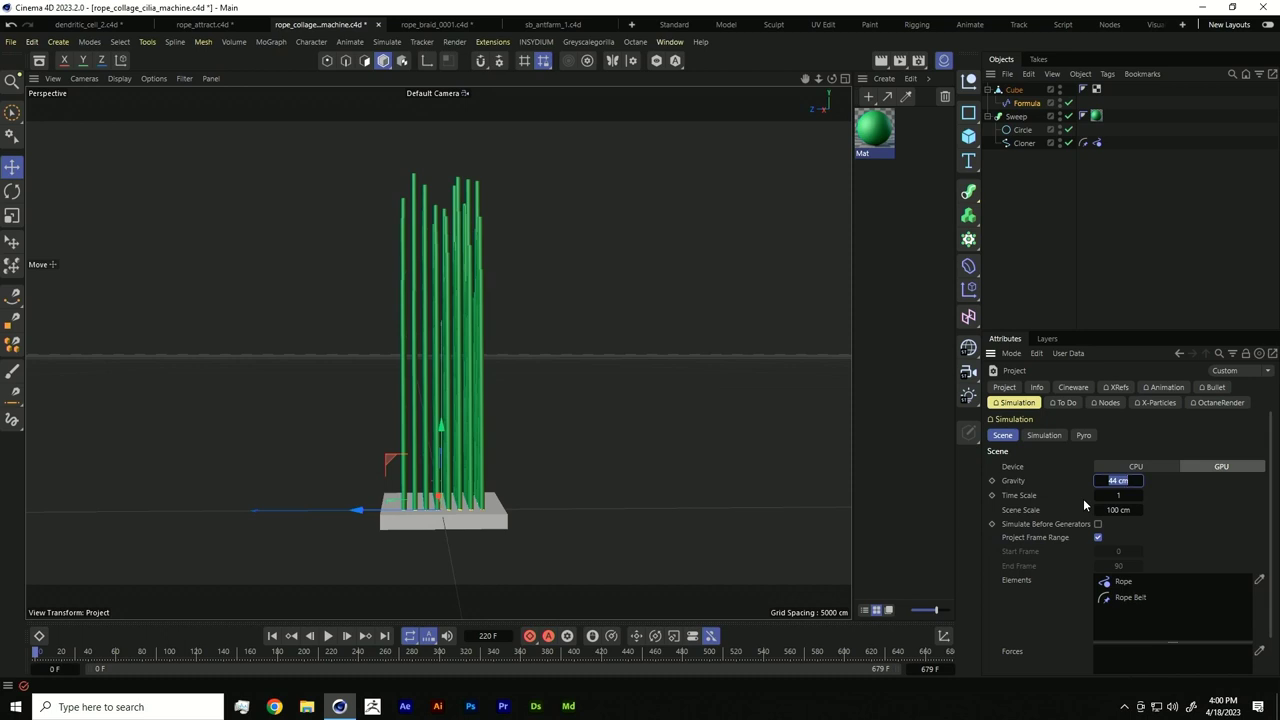
text(666)
click(681, 456)
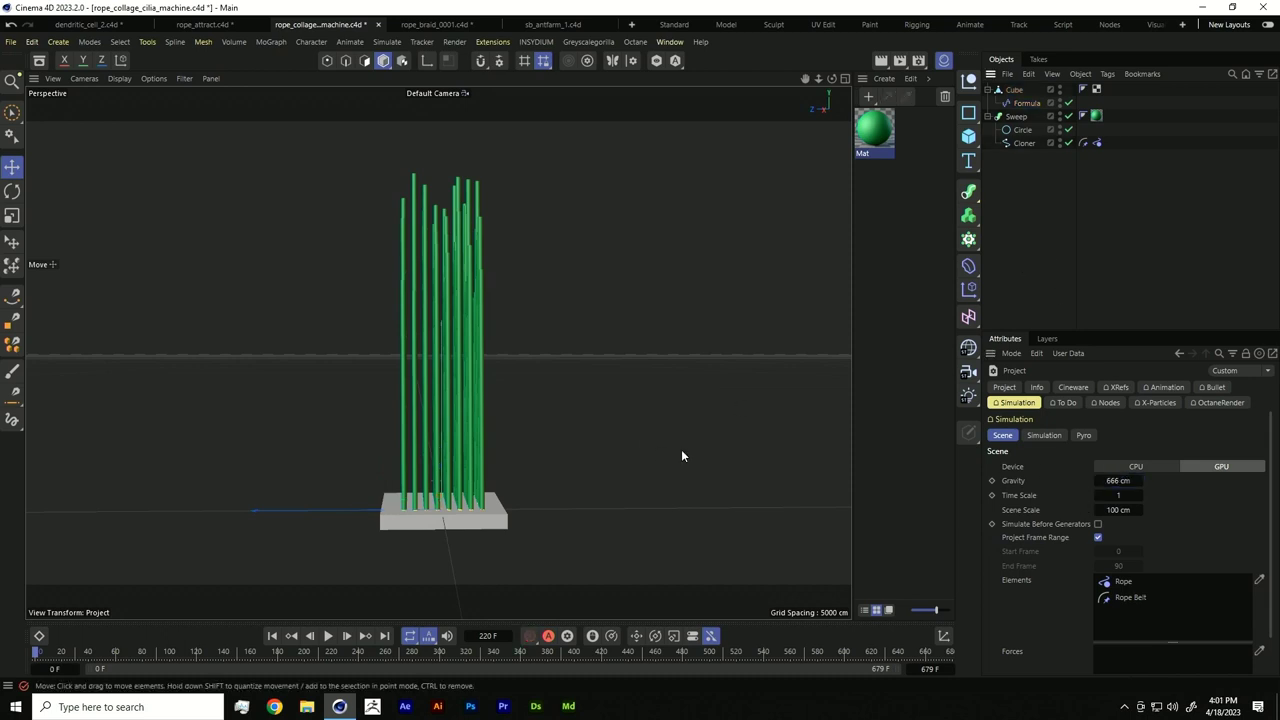
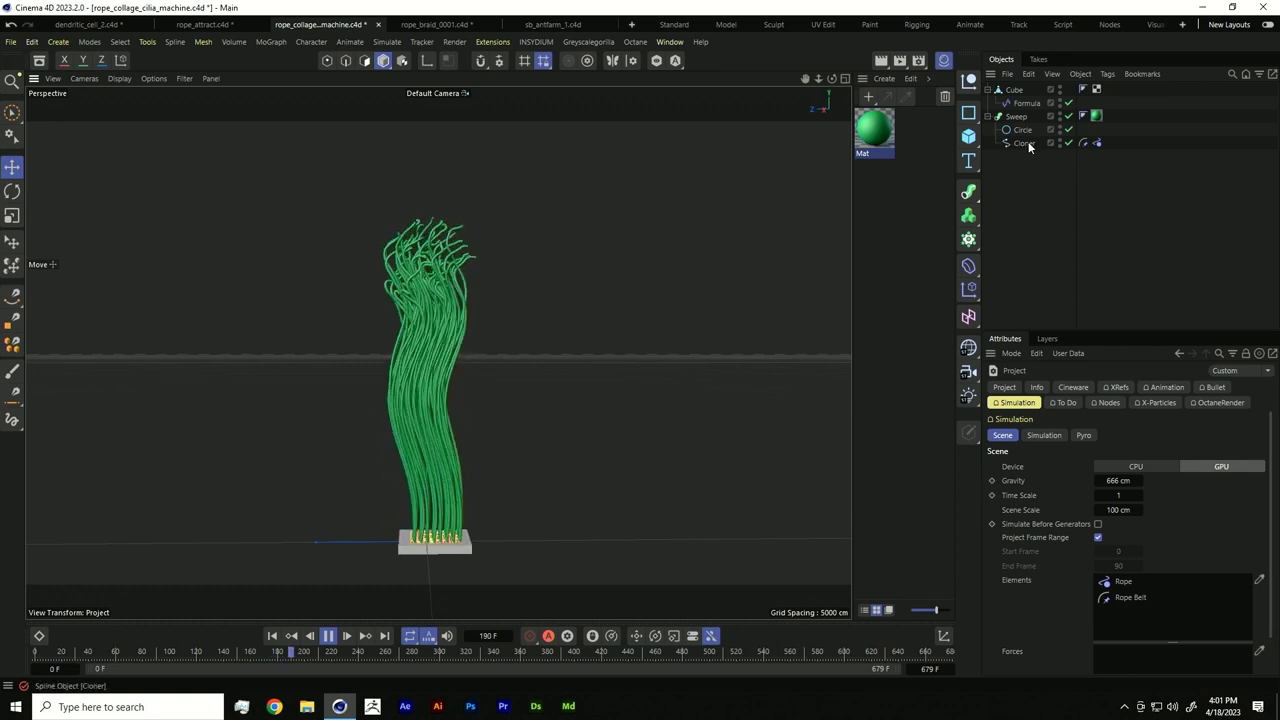
Step: Select the cloner's Rope tag and review its Bendiness value
click(1083, 142)
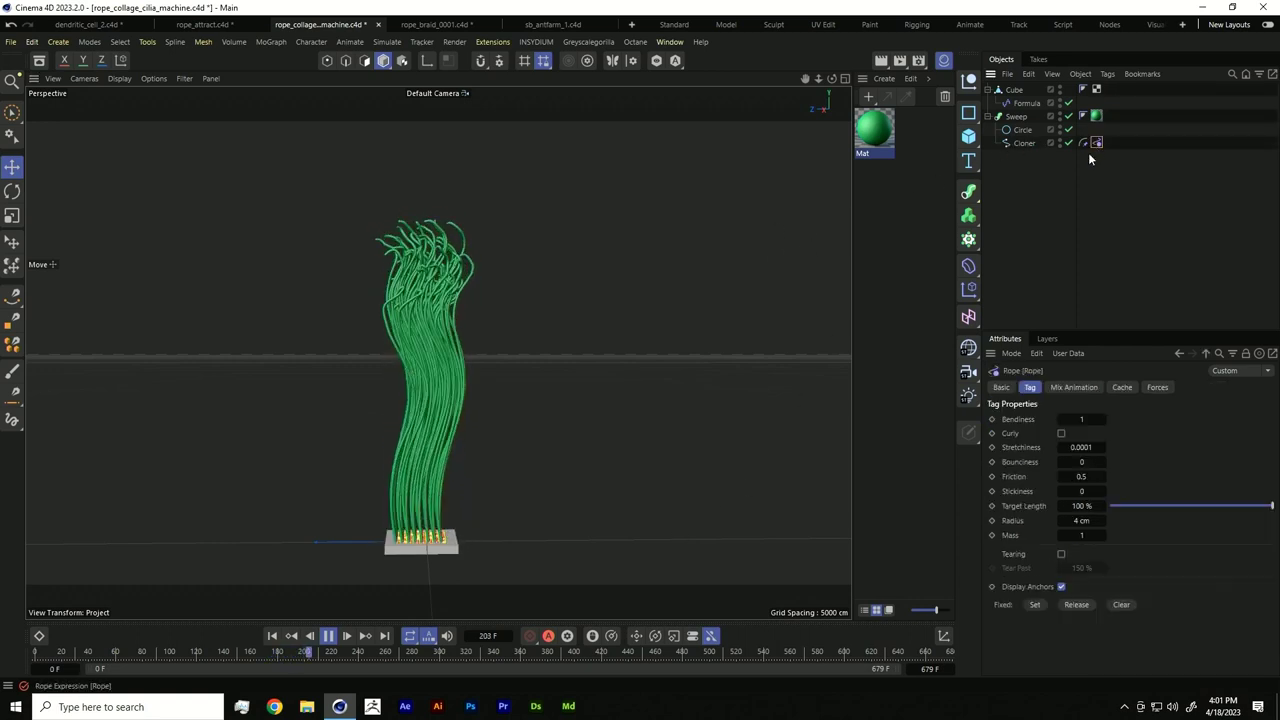
click(1081, 420)
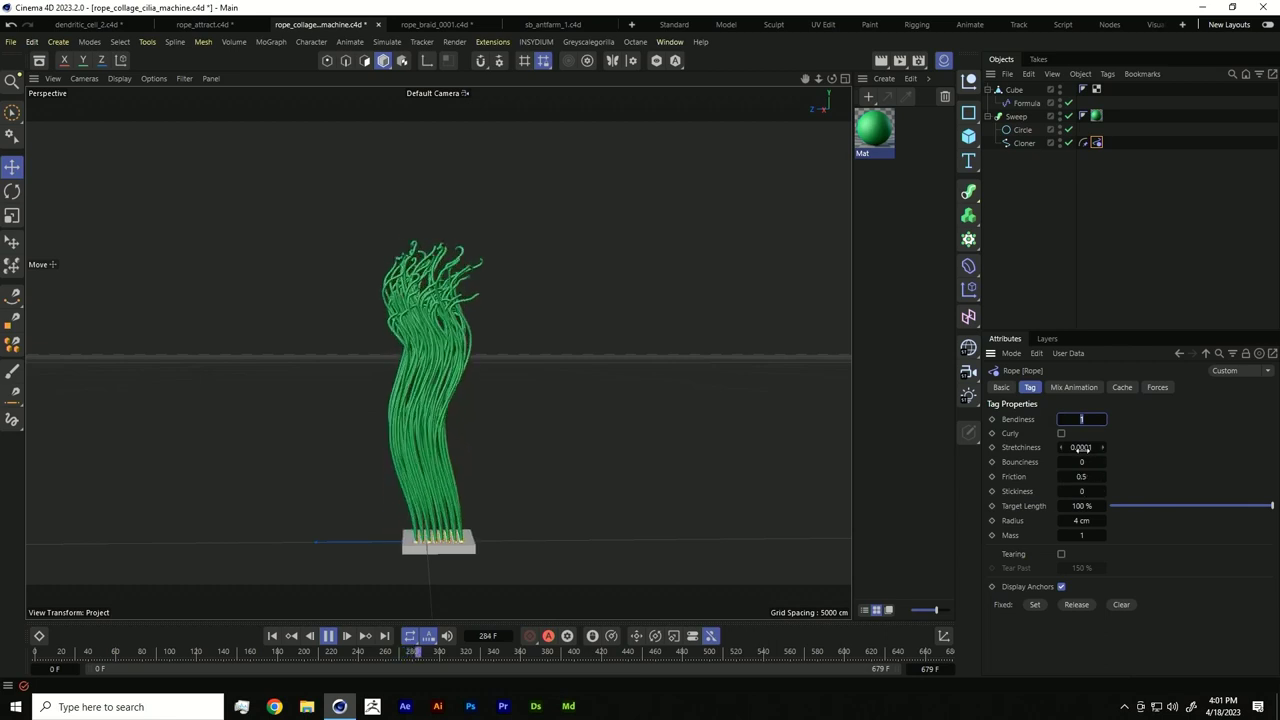
click(1006, 266)
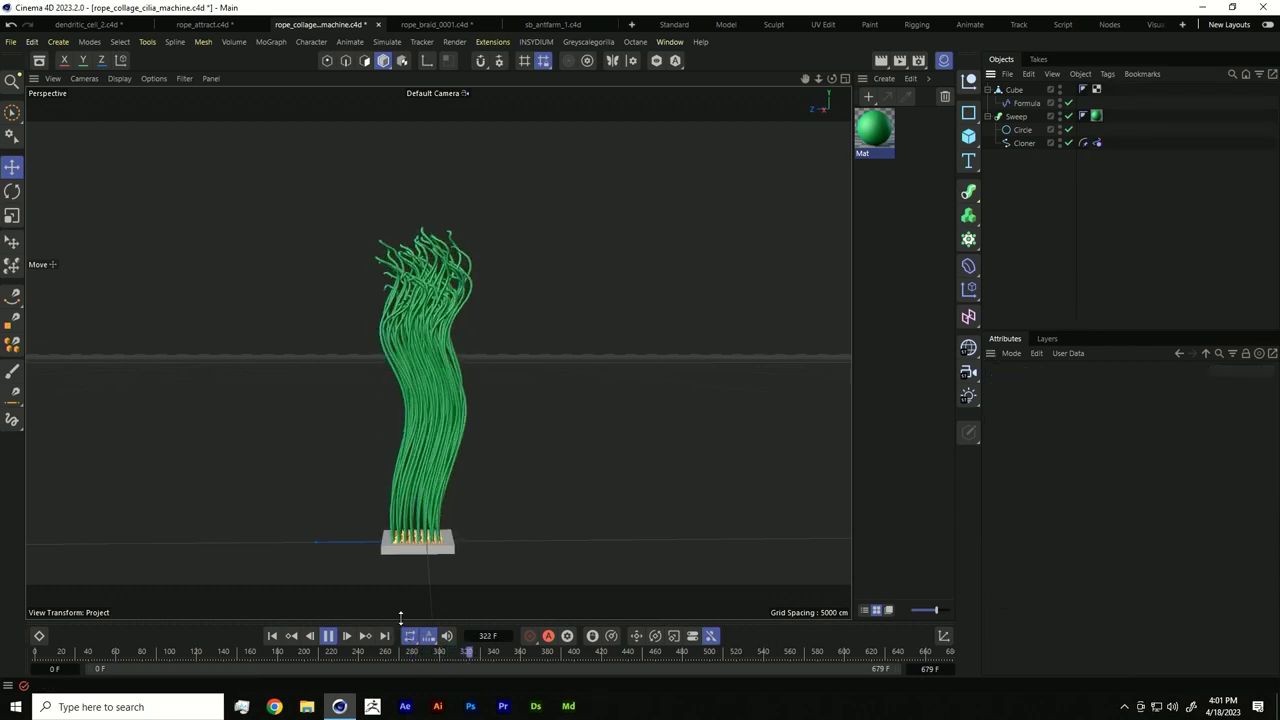
Step: Set the project simulation Gravity to 444 cm and rewind the simulation to the start
key(ctrl+d)
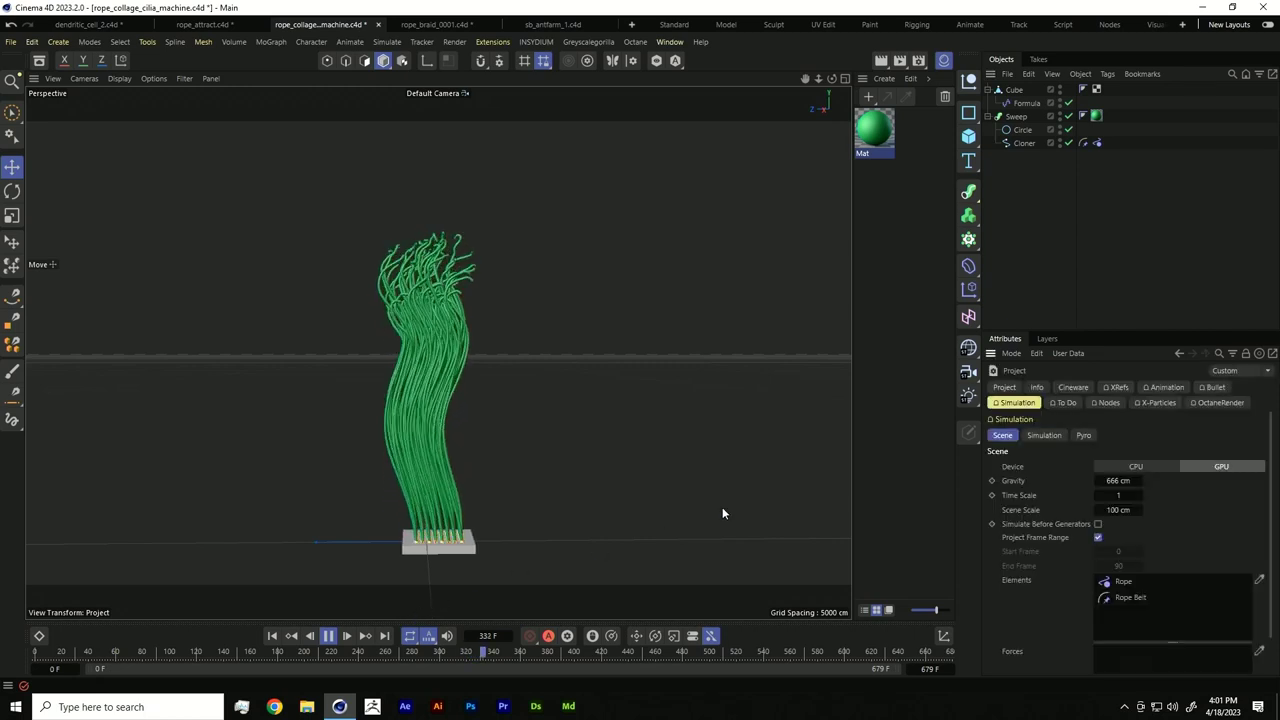
click(1120, 481)
text(444)
key(Return)
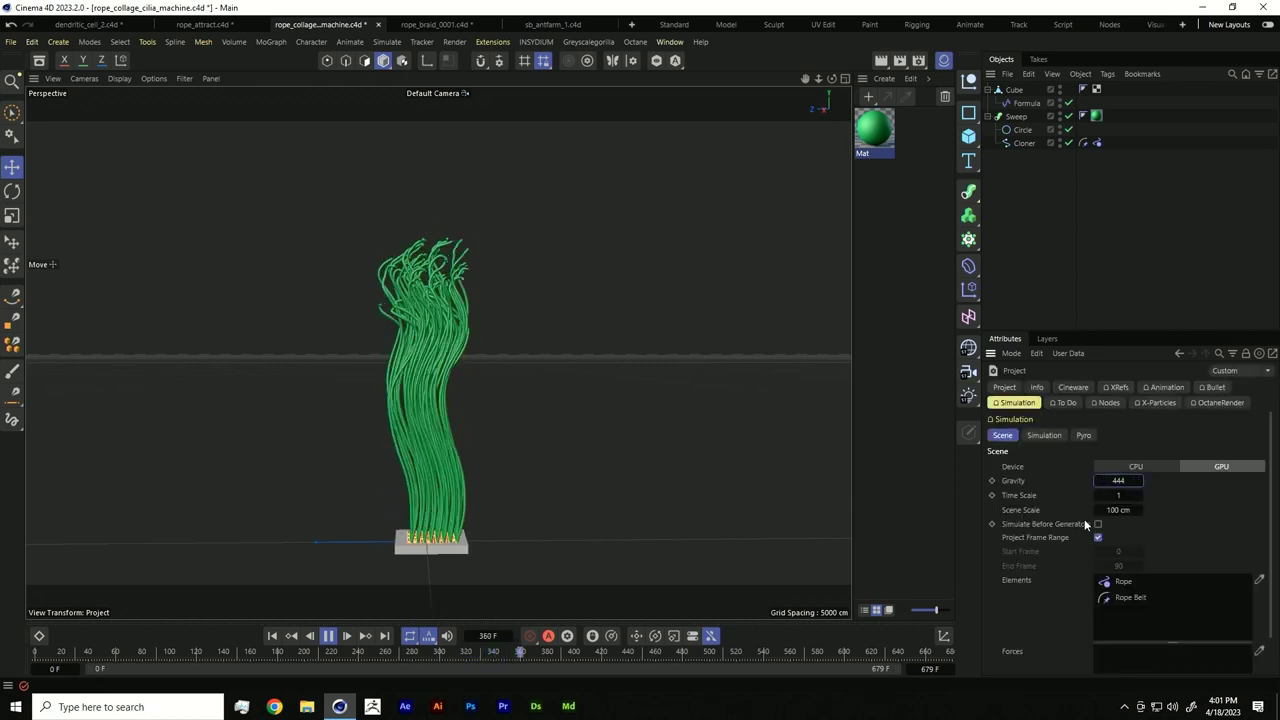
click(272, 636)
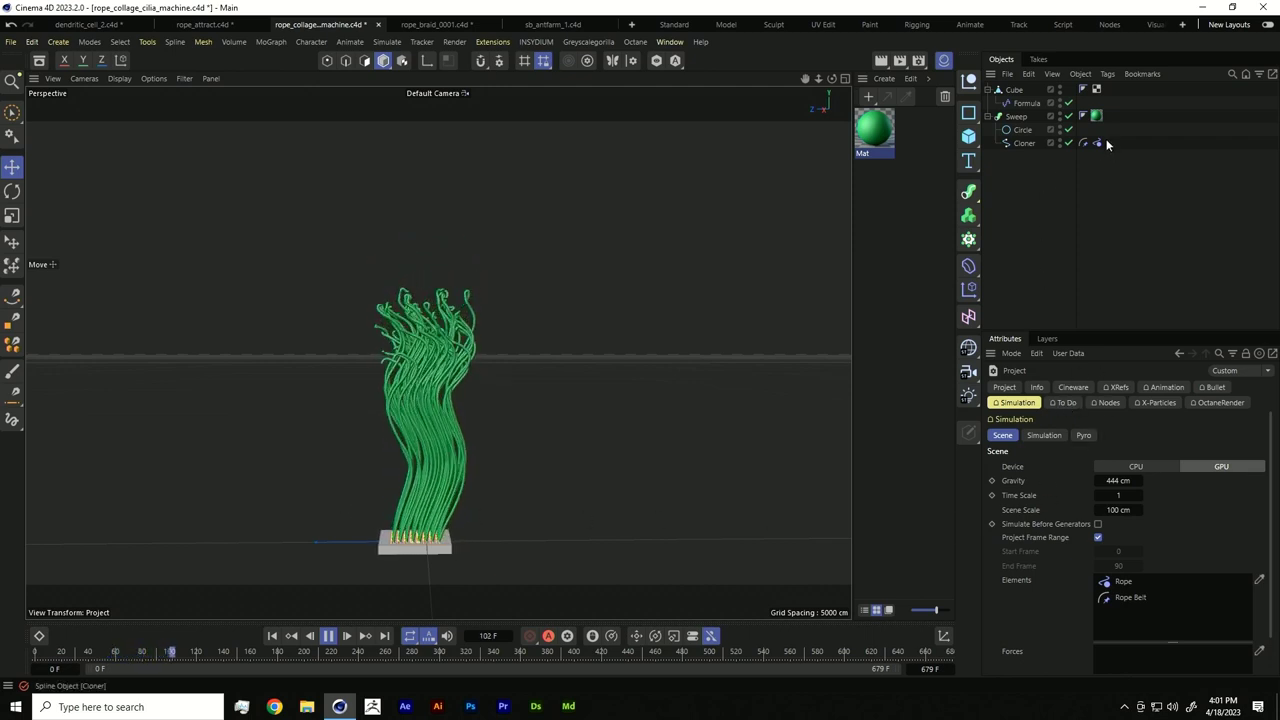
Step: Lower the Formula effector's Frequency to 0.747, set its P.Z offset to 55 cm, and rewind
click(1020, 104)
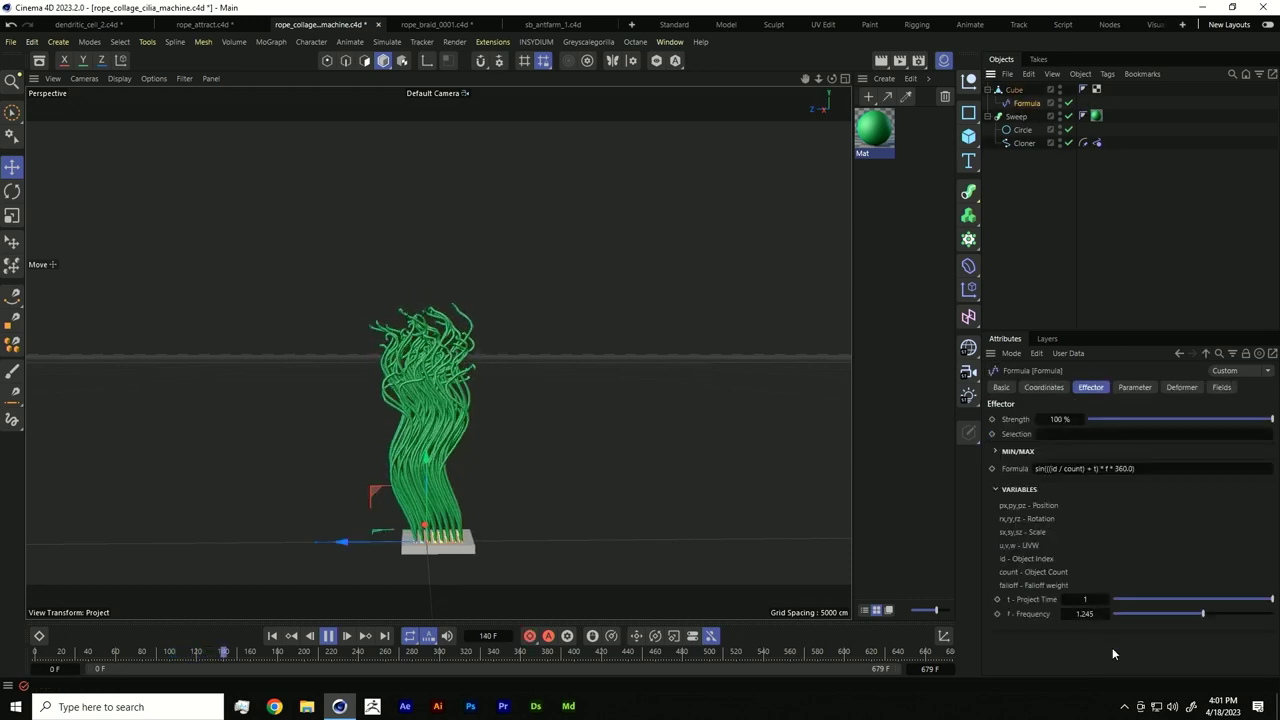
drag(1203, 611, 1200, 618)
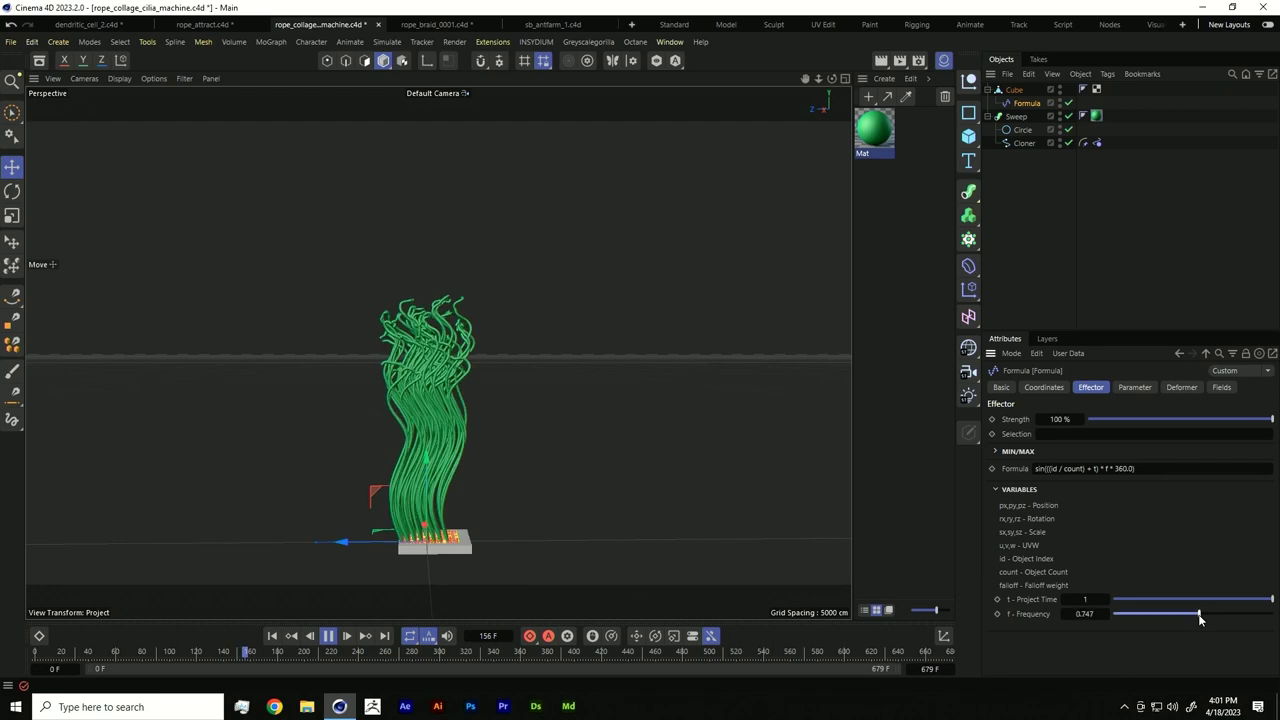
click(1134, 387)
click(1088, 507)
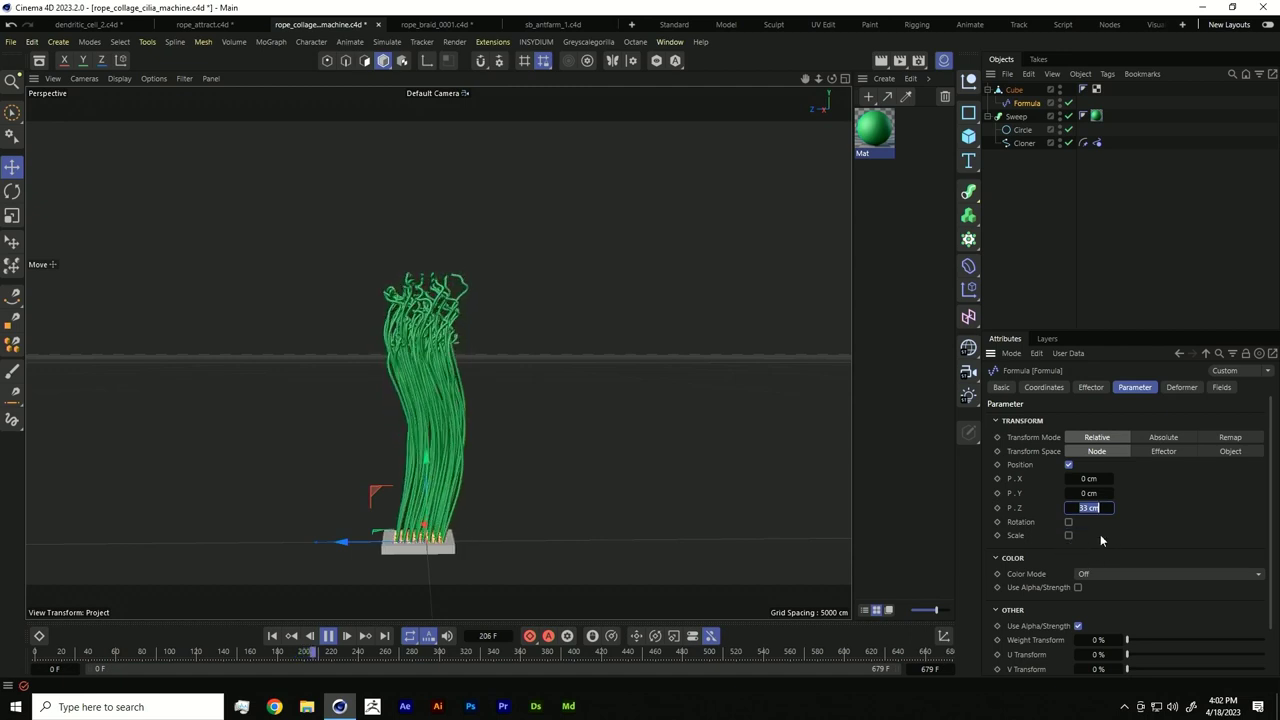
text(55)
key(Return)
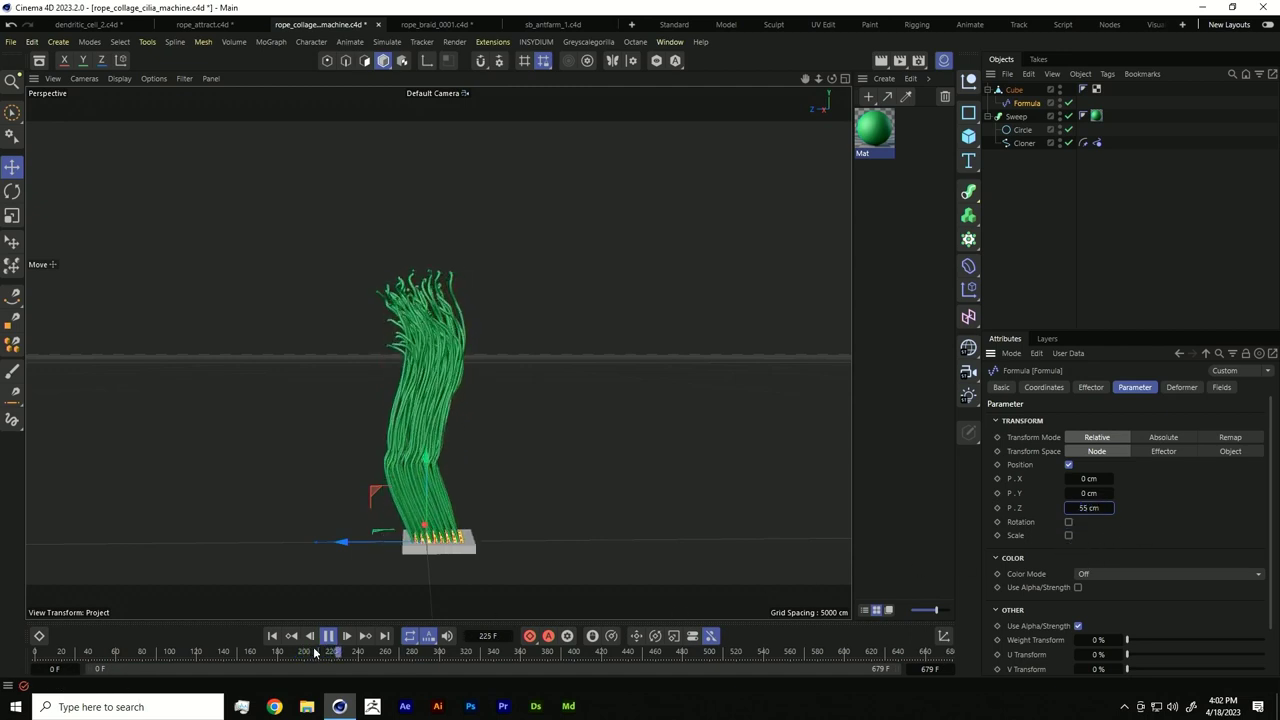
click(271, 636)
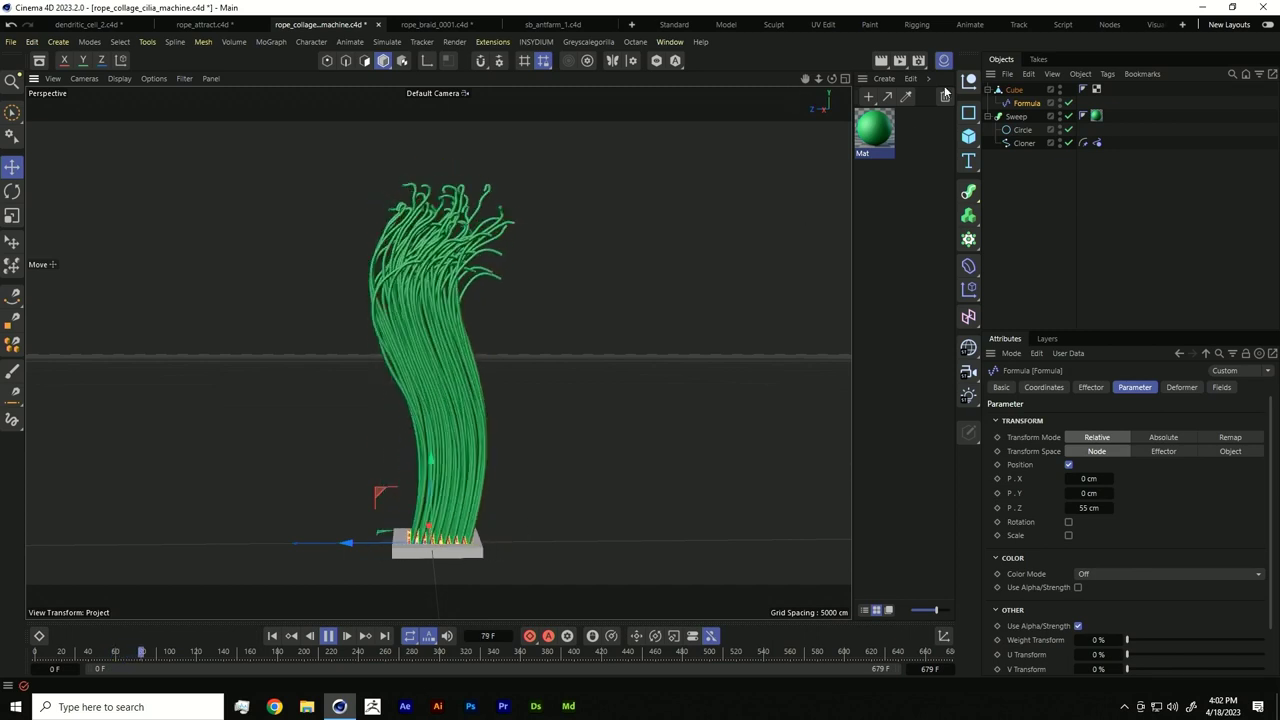
Step: Add a Hexahedron-type Sphere and give it a Collider simulation tag
click(972, 142)
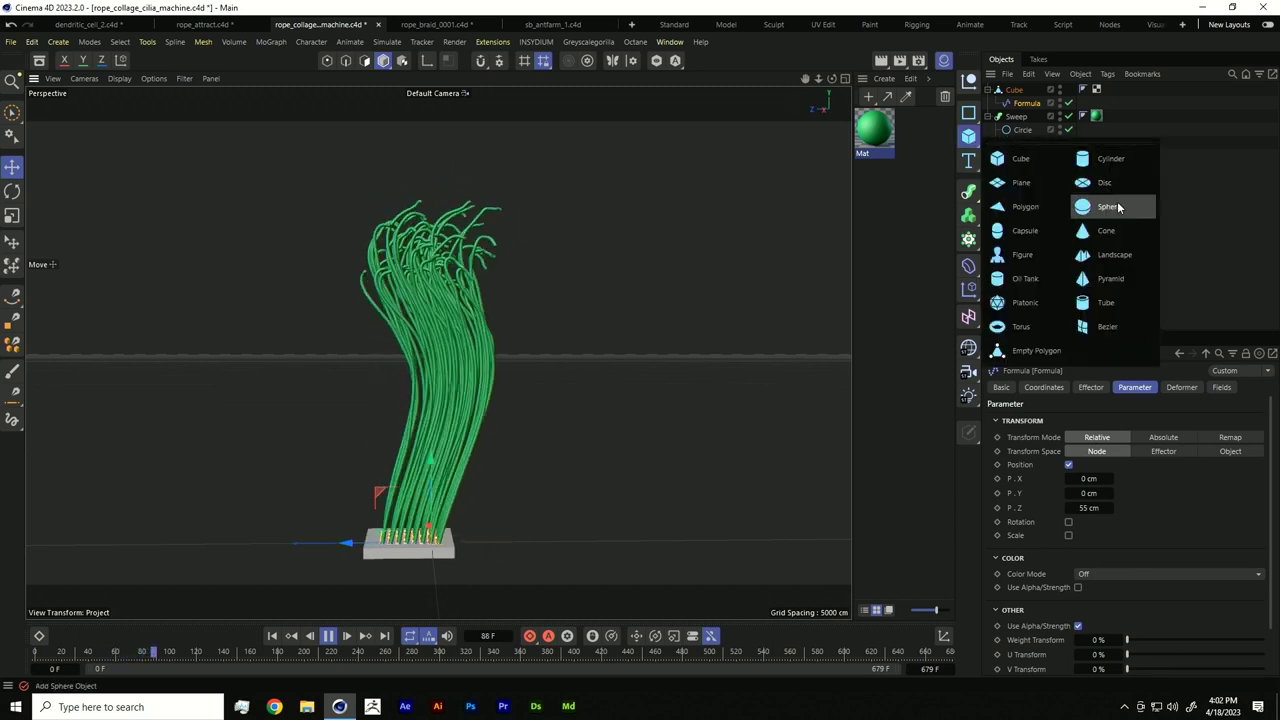
click(1108, 207)
drag(642, 427, 749, 313)
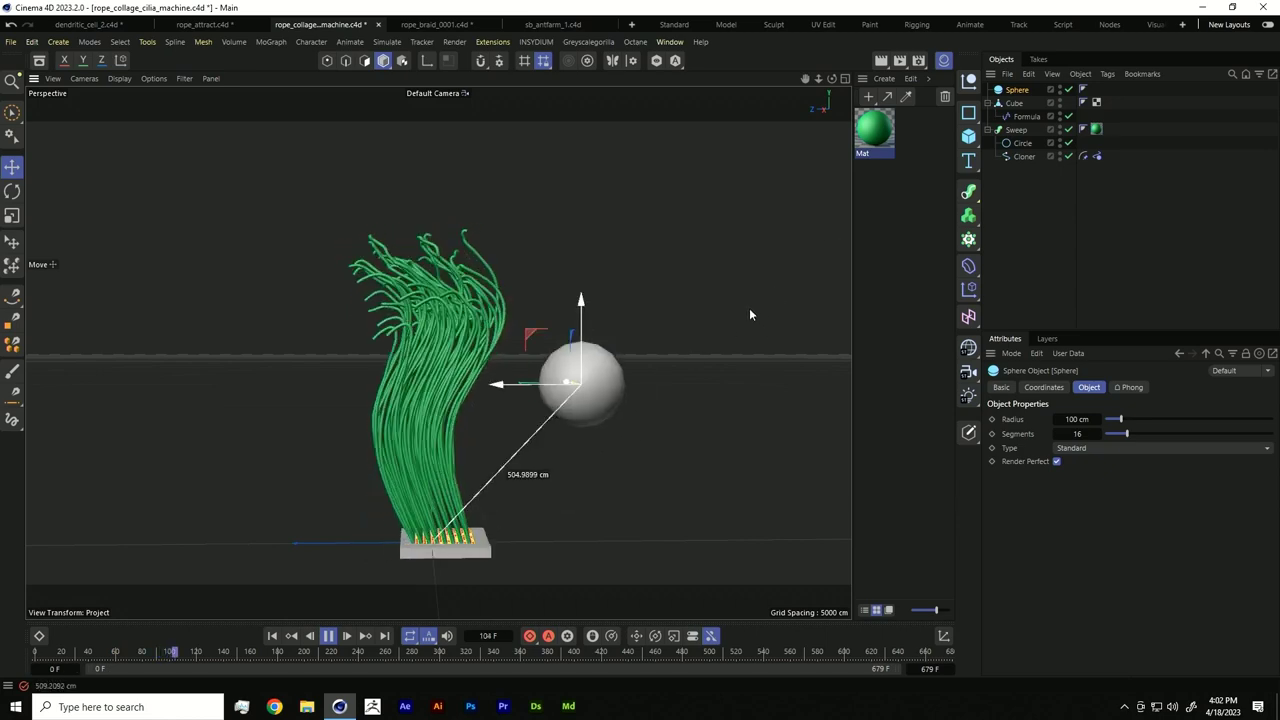
click(1080, 448)
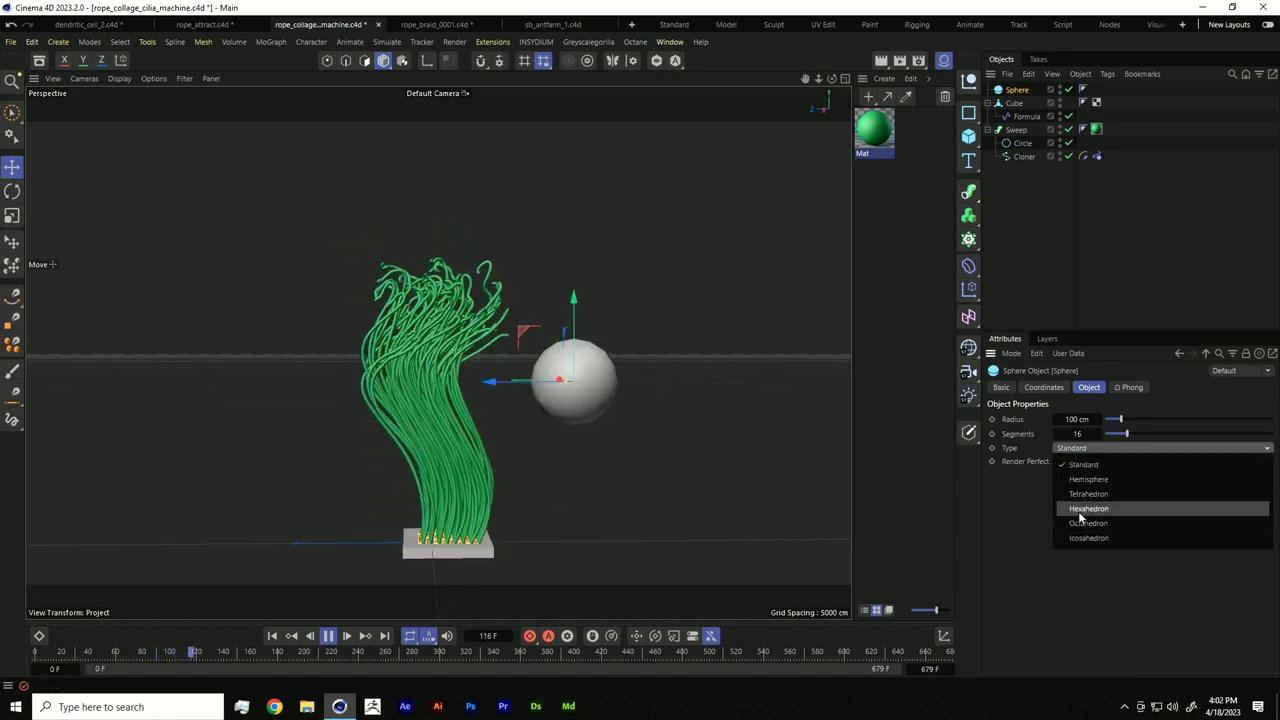
click(1078, 509)
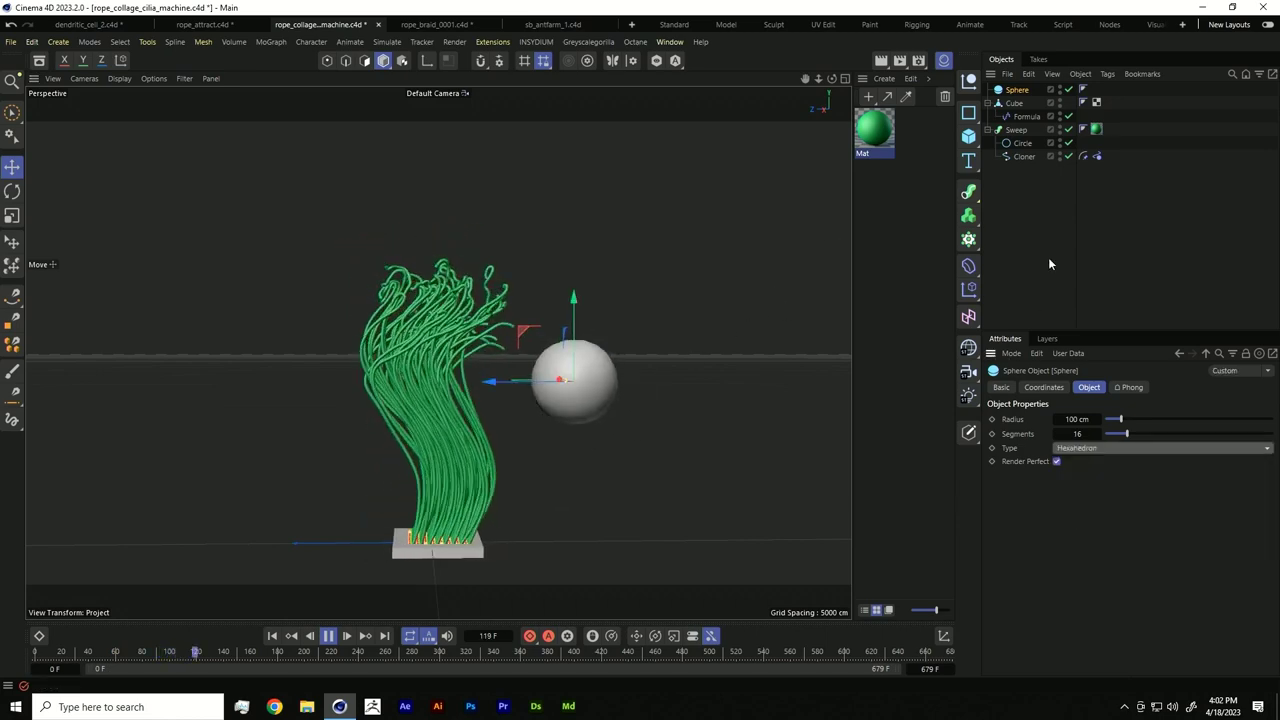
right_click(1012, 92)
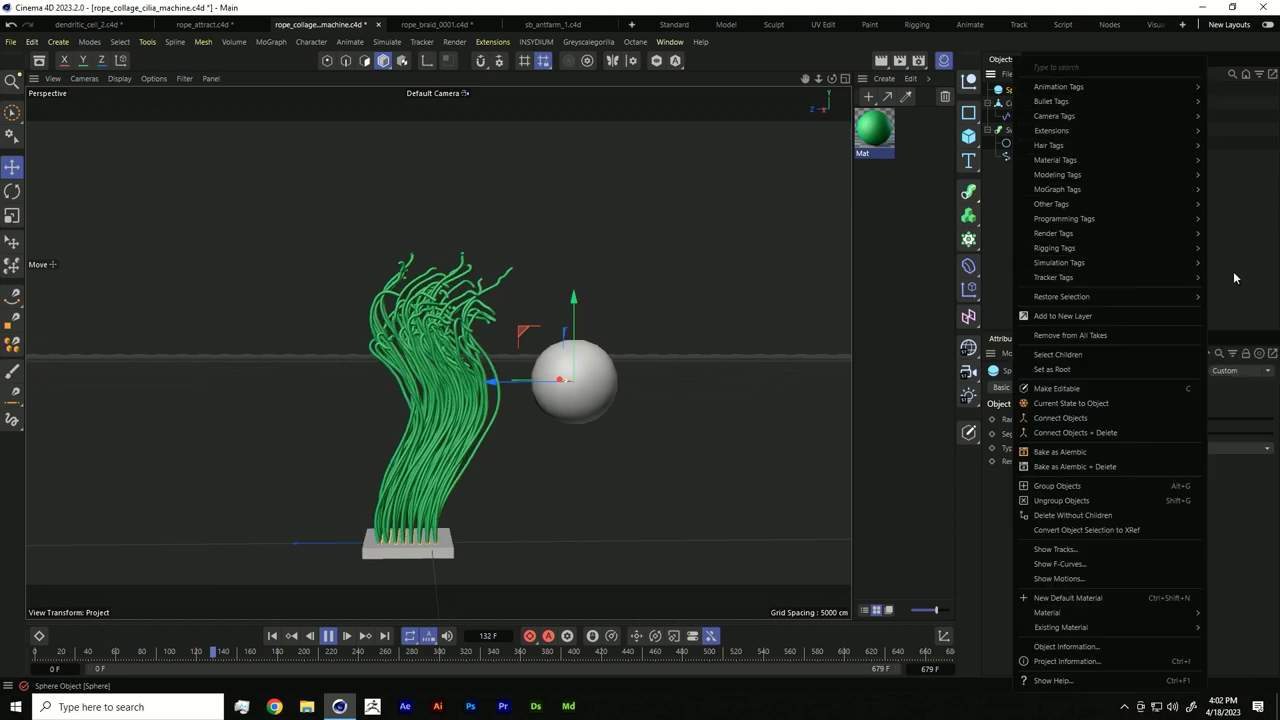
mouse_move(1192, 264)
click(1236, 358)
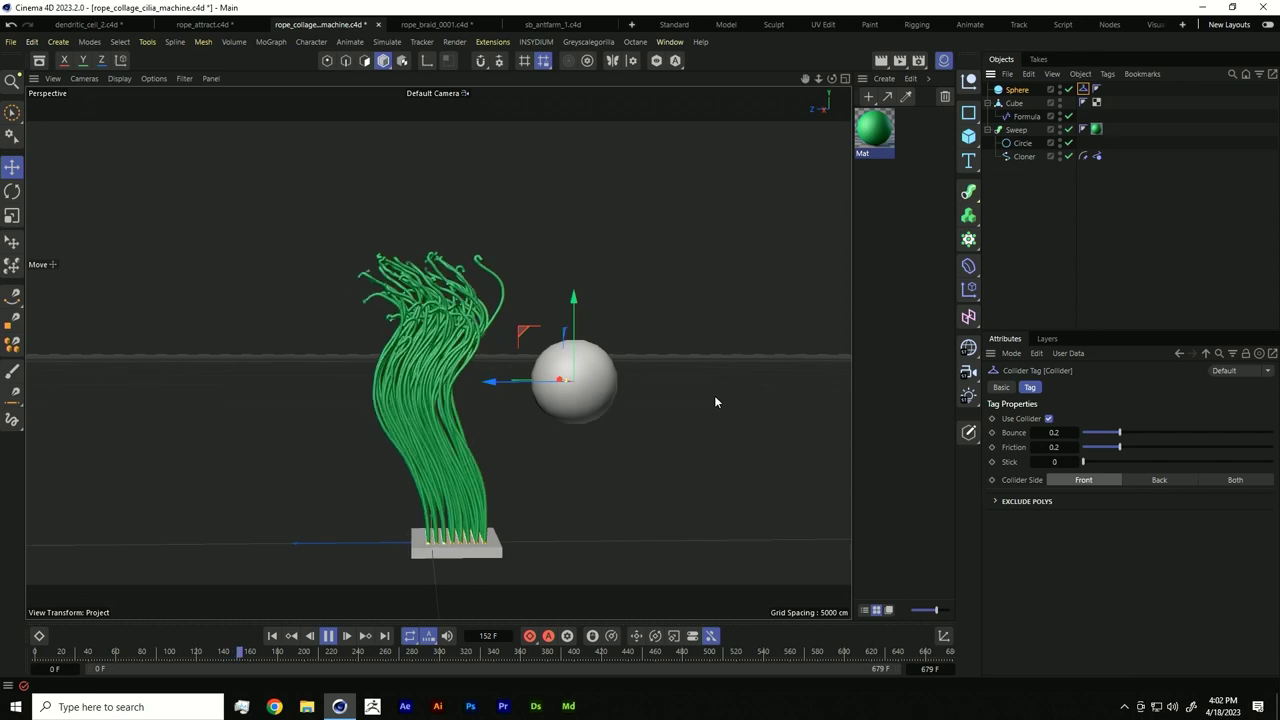
Step: Move the collider sphere in among the rope strands, then stop and rewind to frame 0
drag(703, 424, 531, 427)
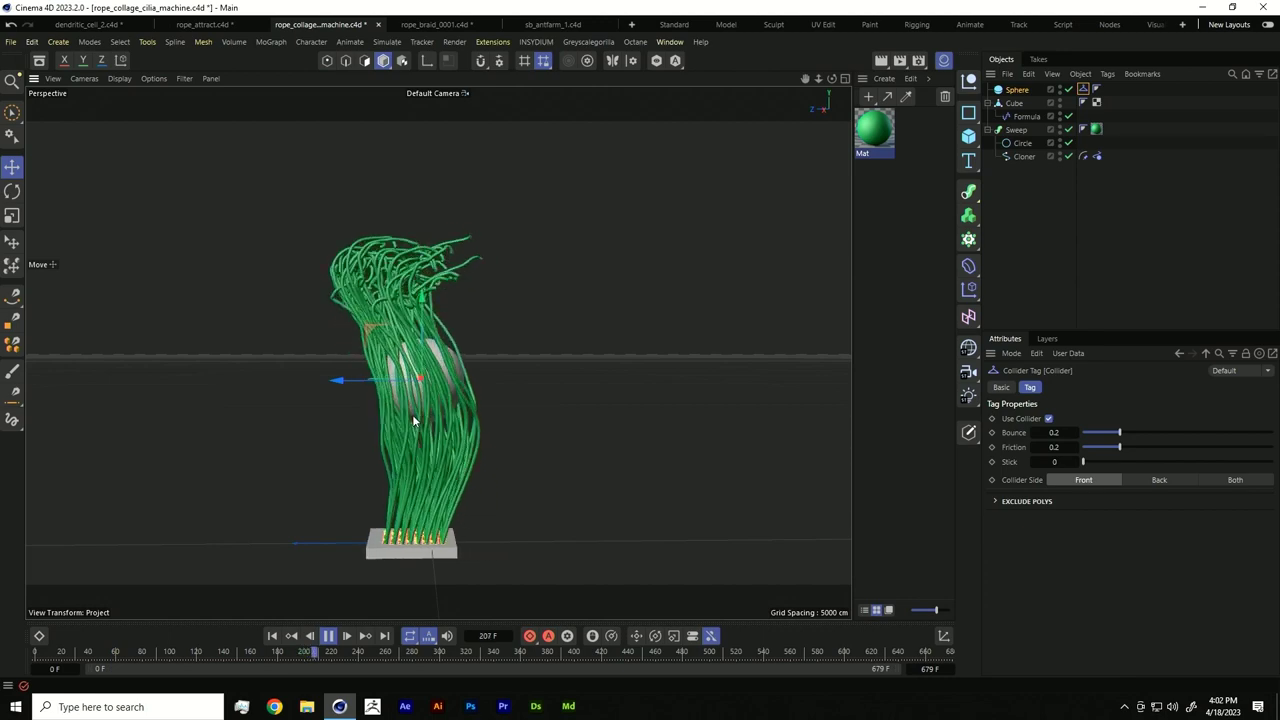
mouse_move(414, 402)
alt+mouse_down()
mouse_move(244, 391)
mouse_move(408, 412)
alt+mouse_up()
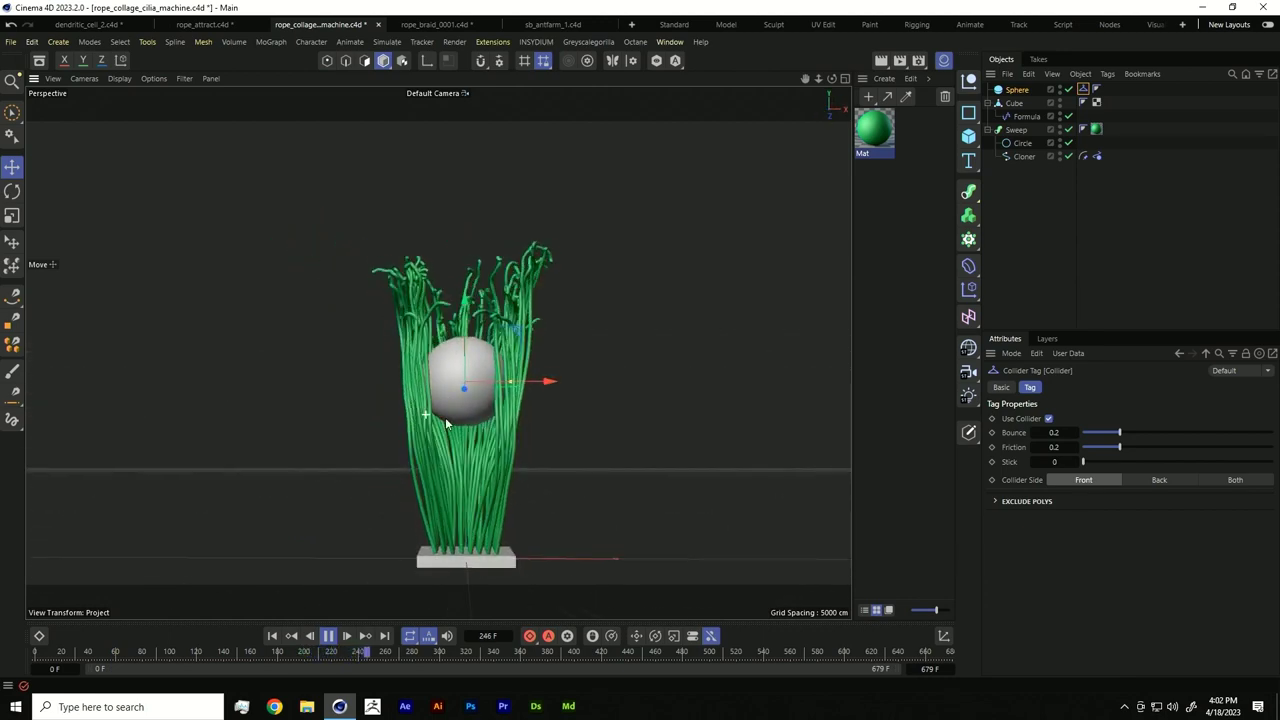
alt+right_drag(420, 413, 501, 418)
alt+drag(501, 418, 510, 468)
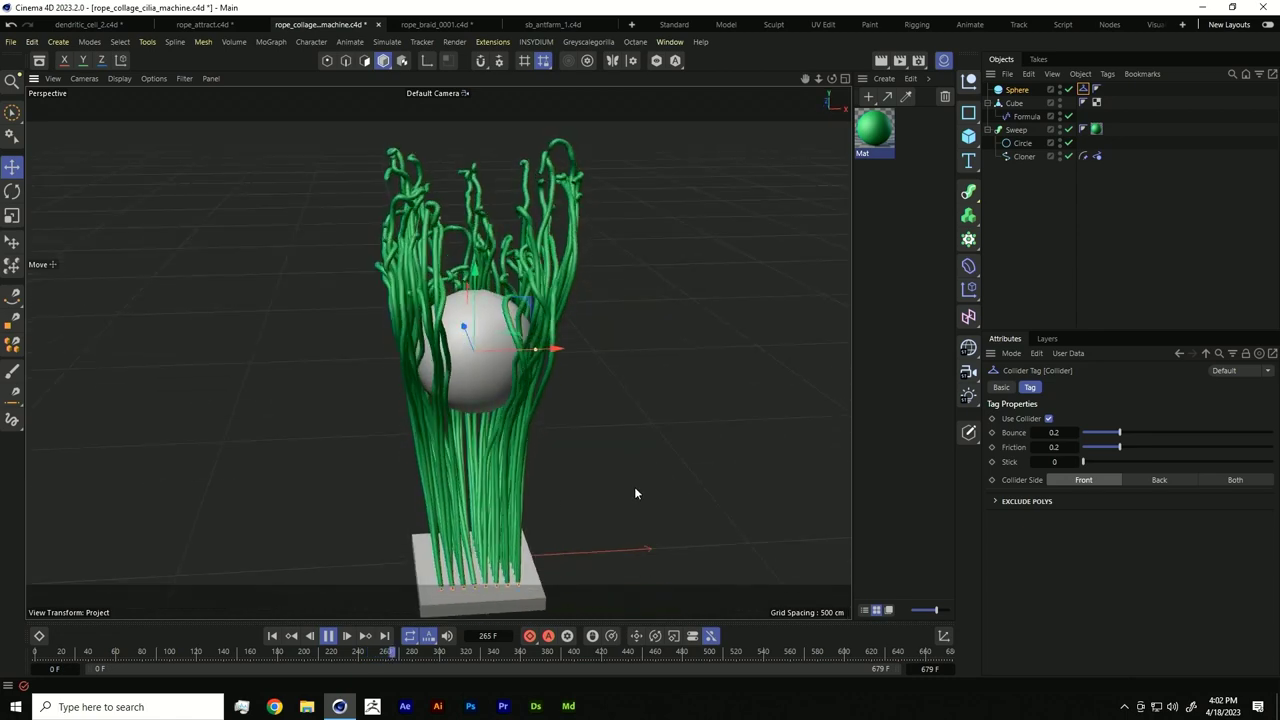
drag(634, 486, 650, 436)
alt+drag(893, 355, 330, 614)
click(327, 636)
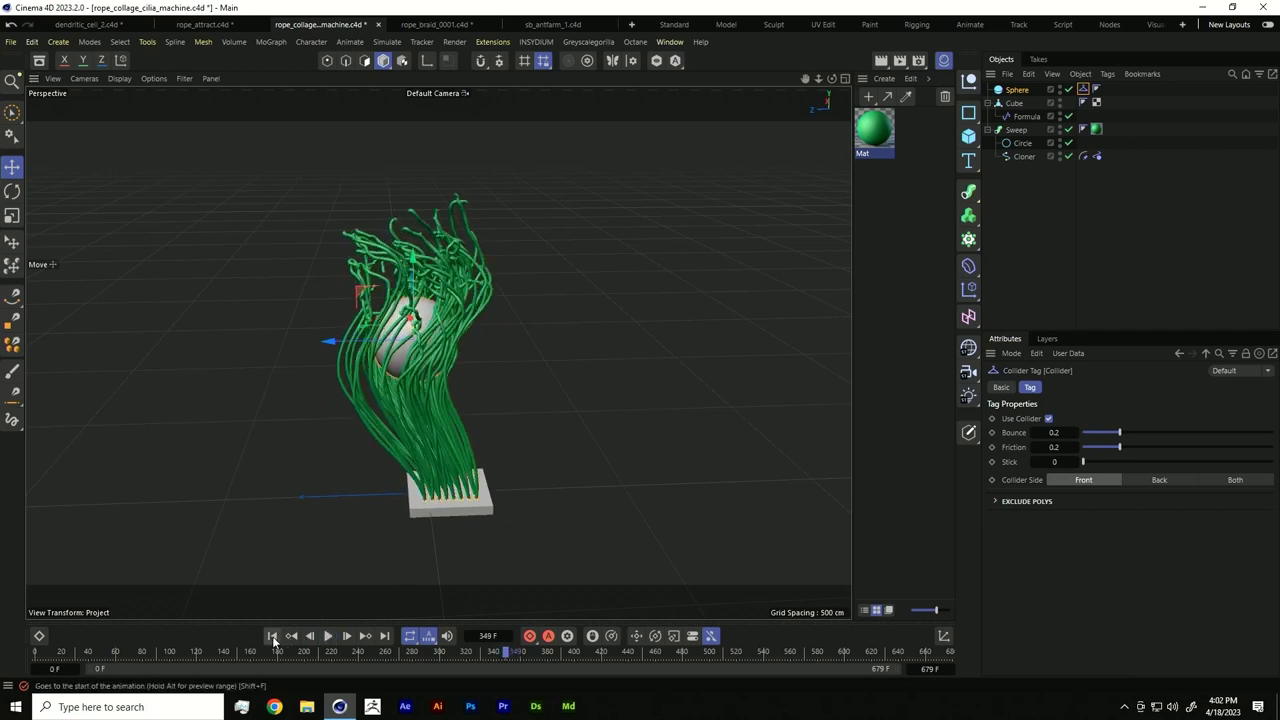
click(273, 636)
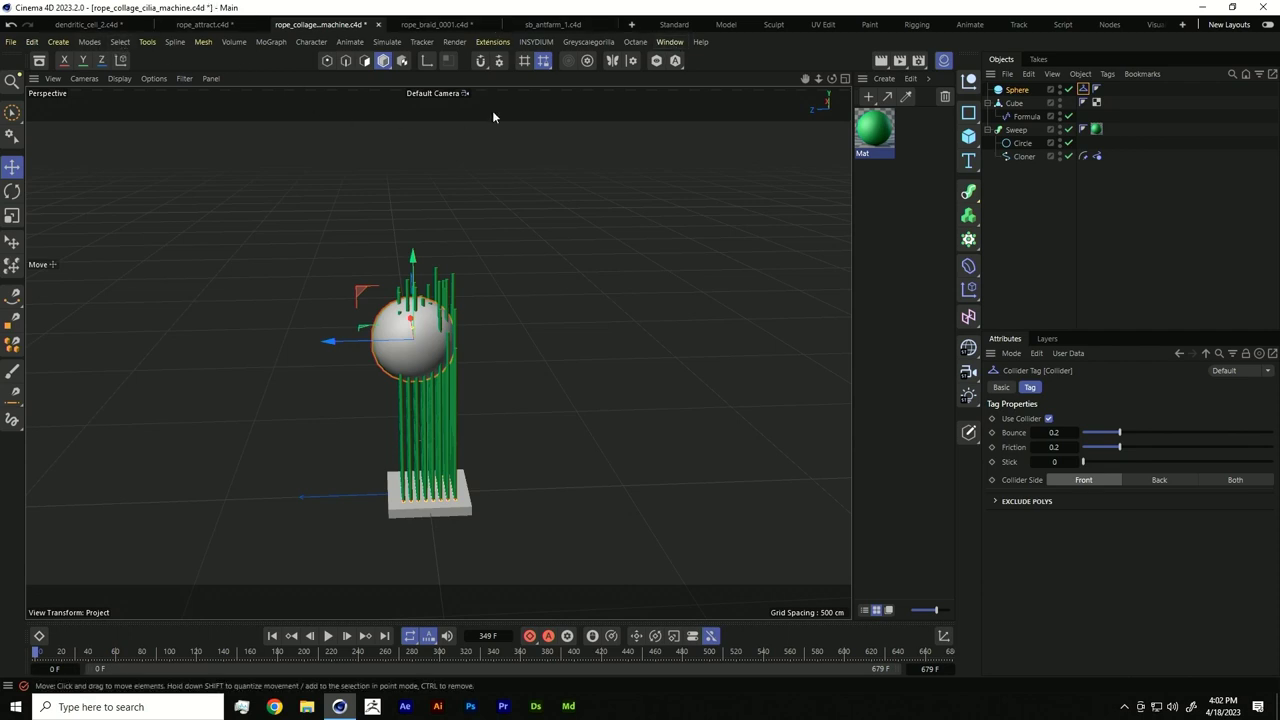
click(309, 707)
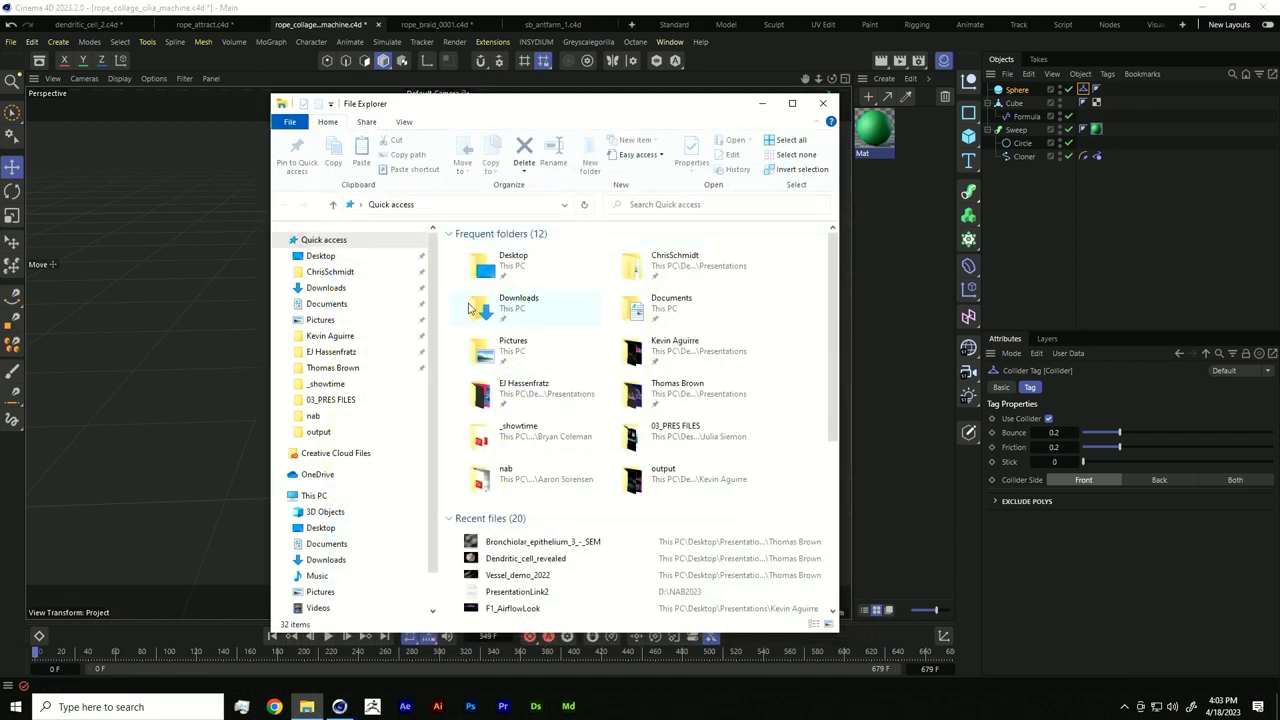
click(332, 368)
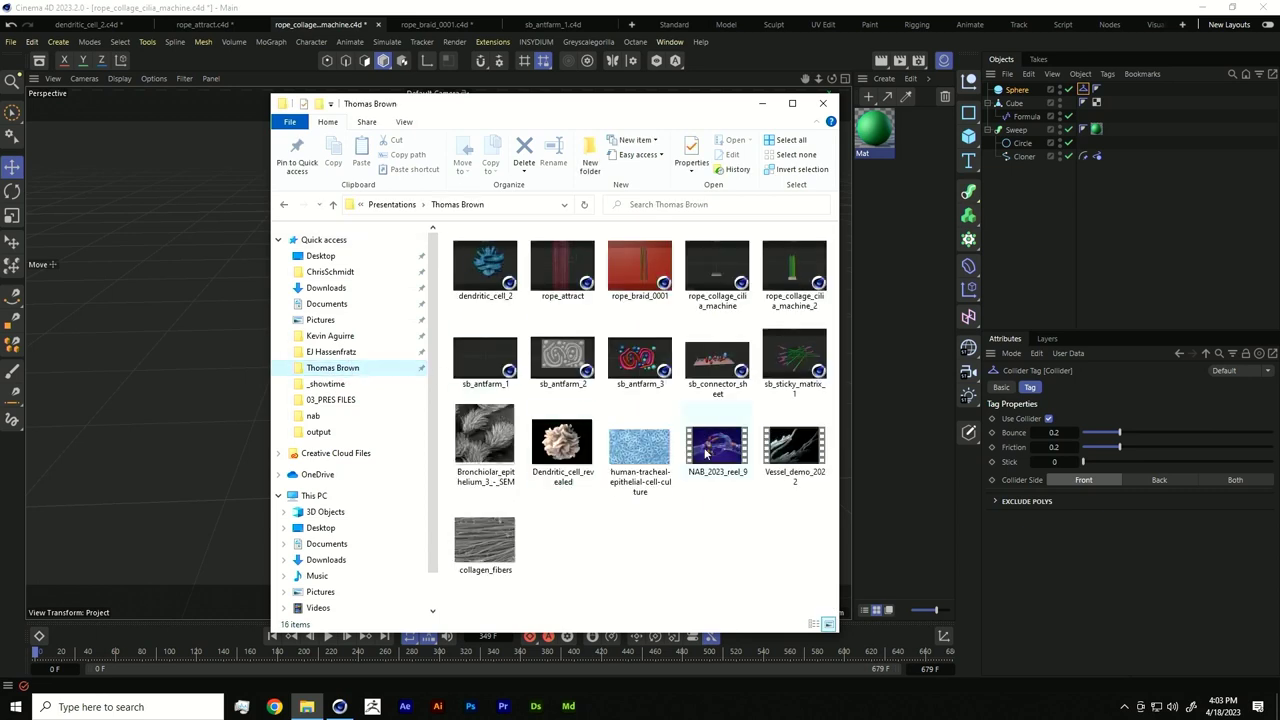
click(640, 458)
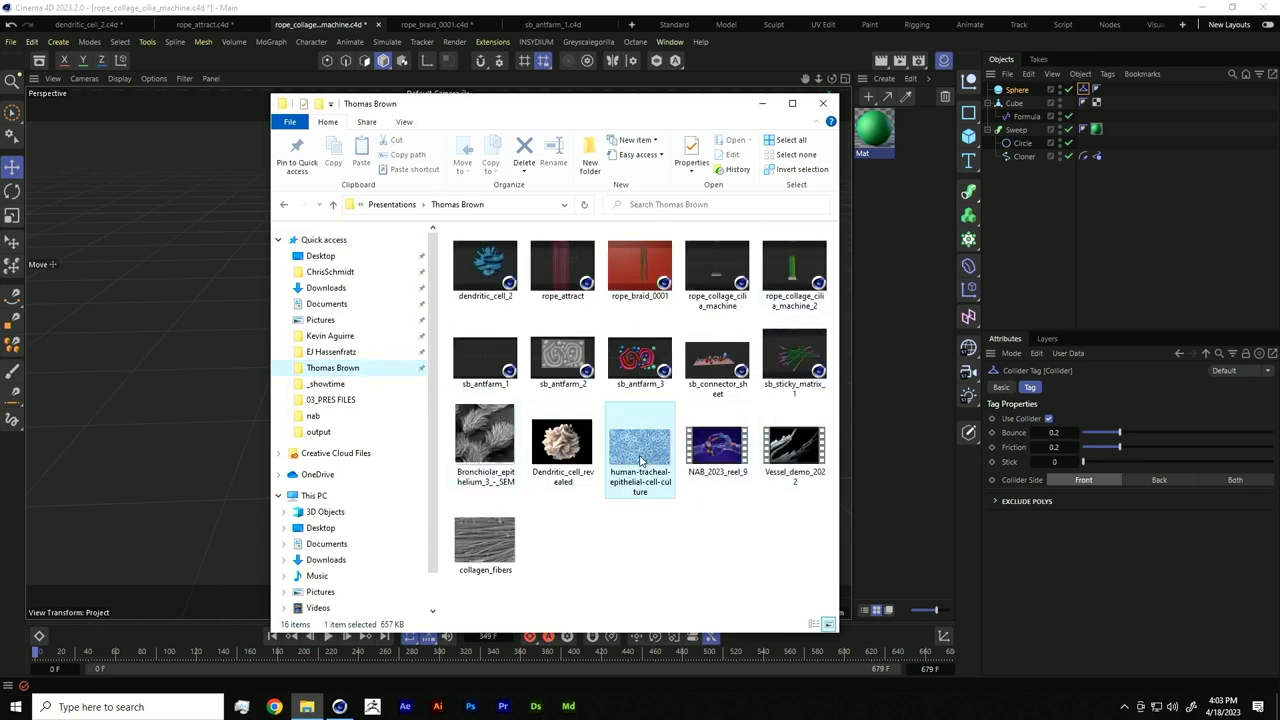
double_click(644, 468)
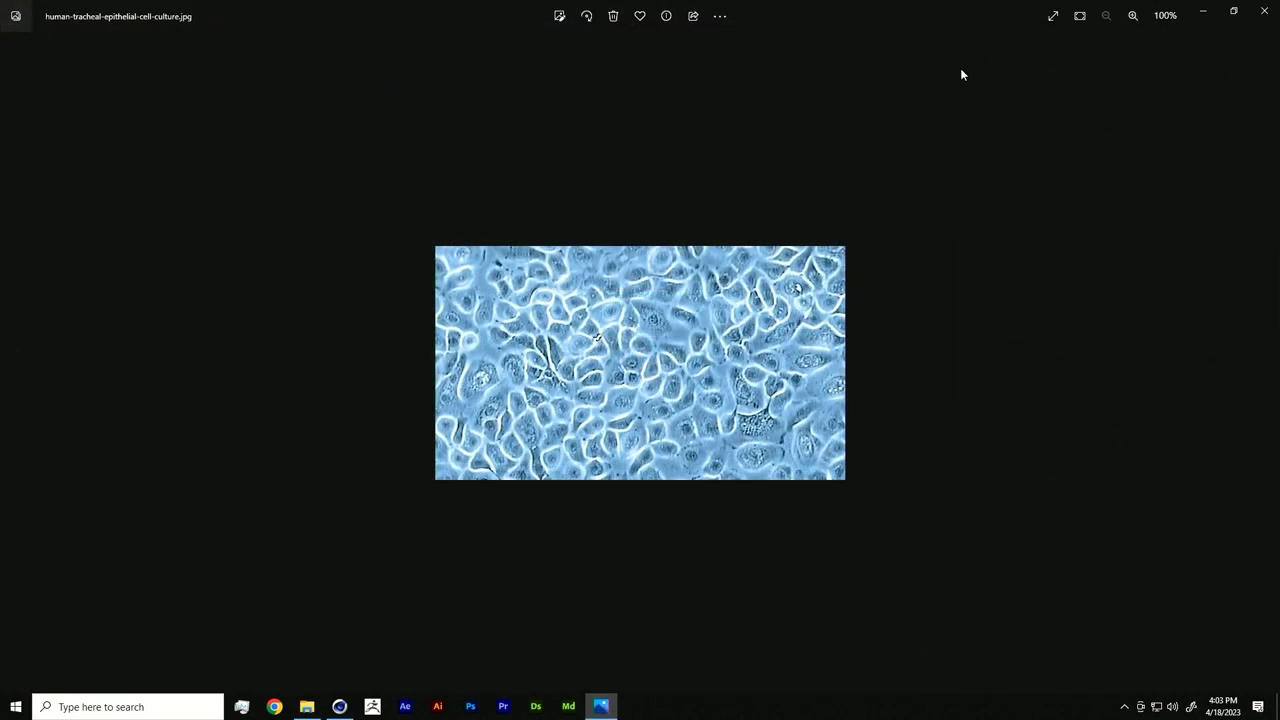
click(1264, 10)
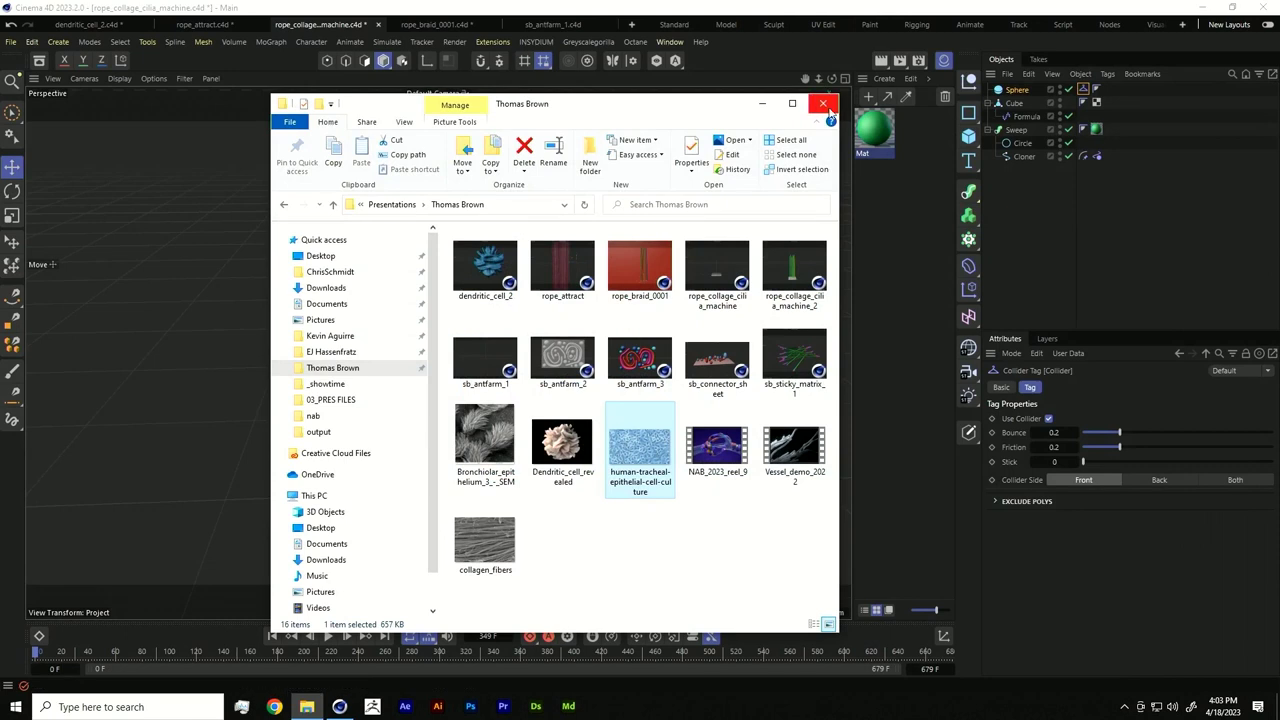
click(822, 103)
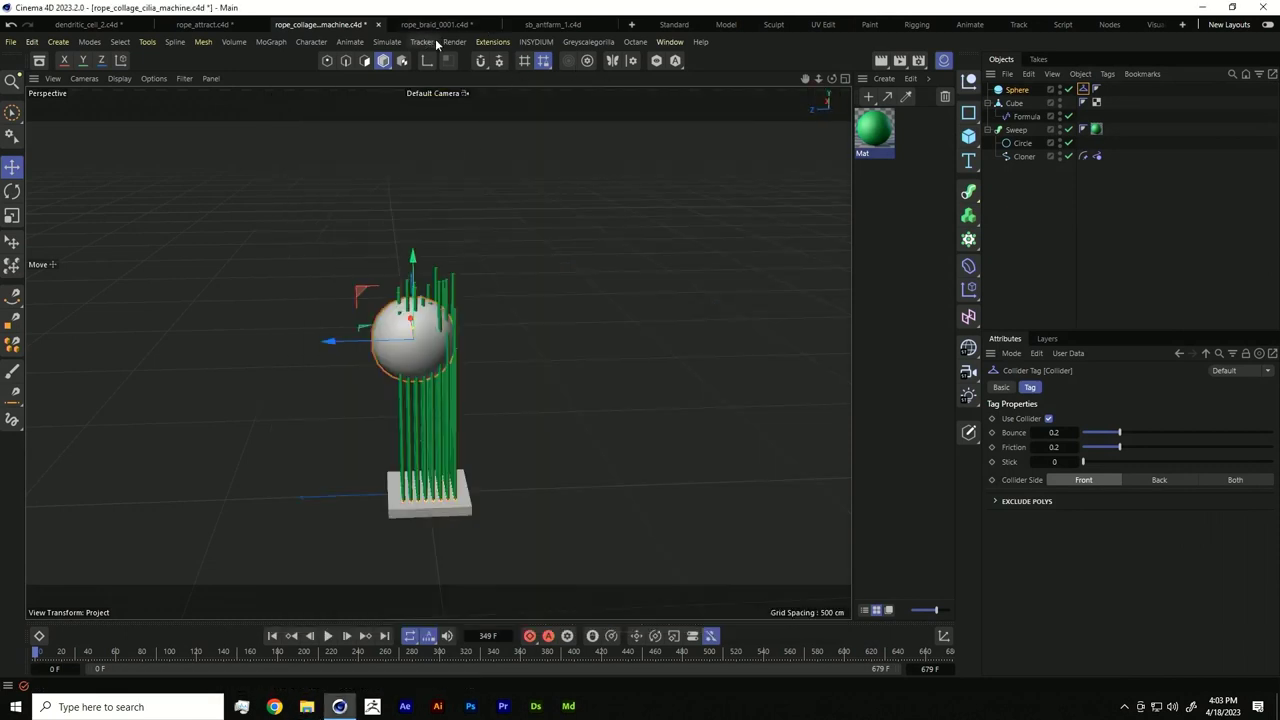
Step: In sb_antfarm_1.c4d, show the Cube wall and display its Collider tag settings
click(551, 23)
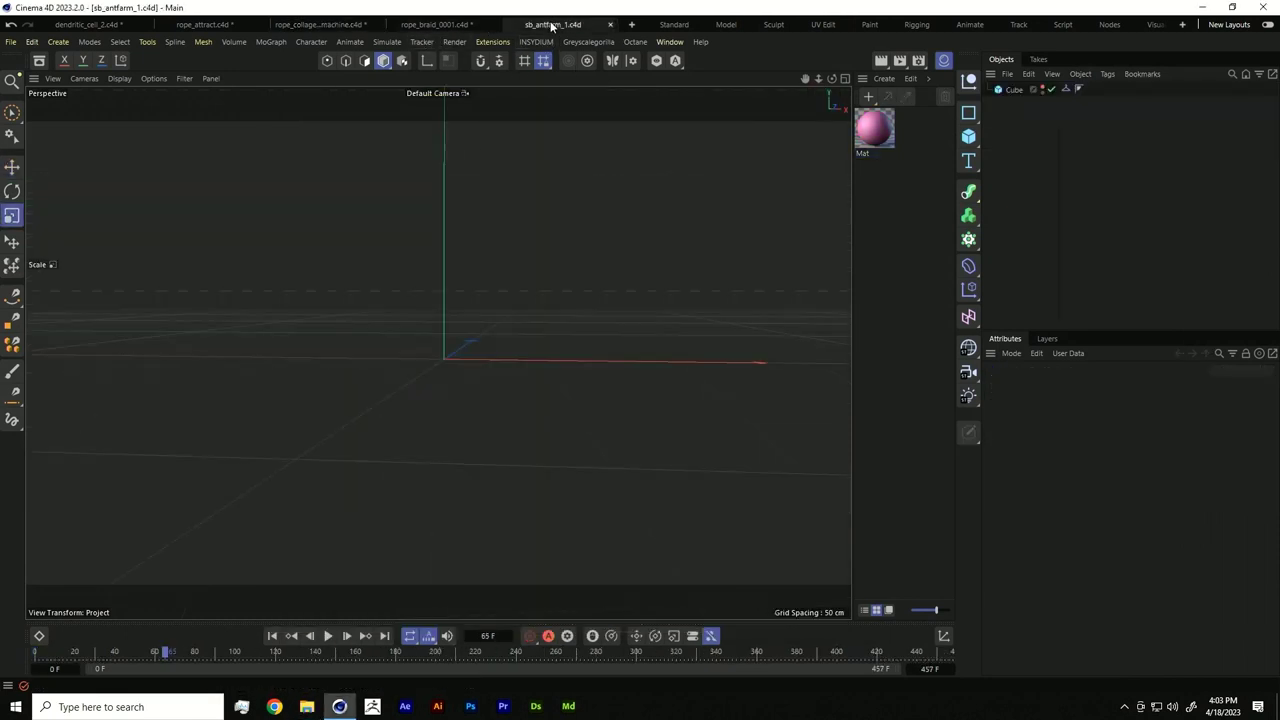
click(1043, 90)
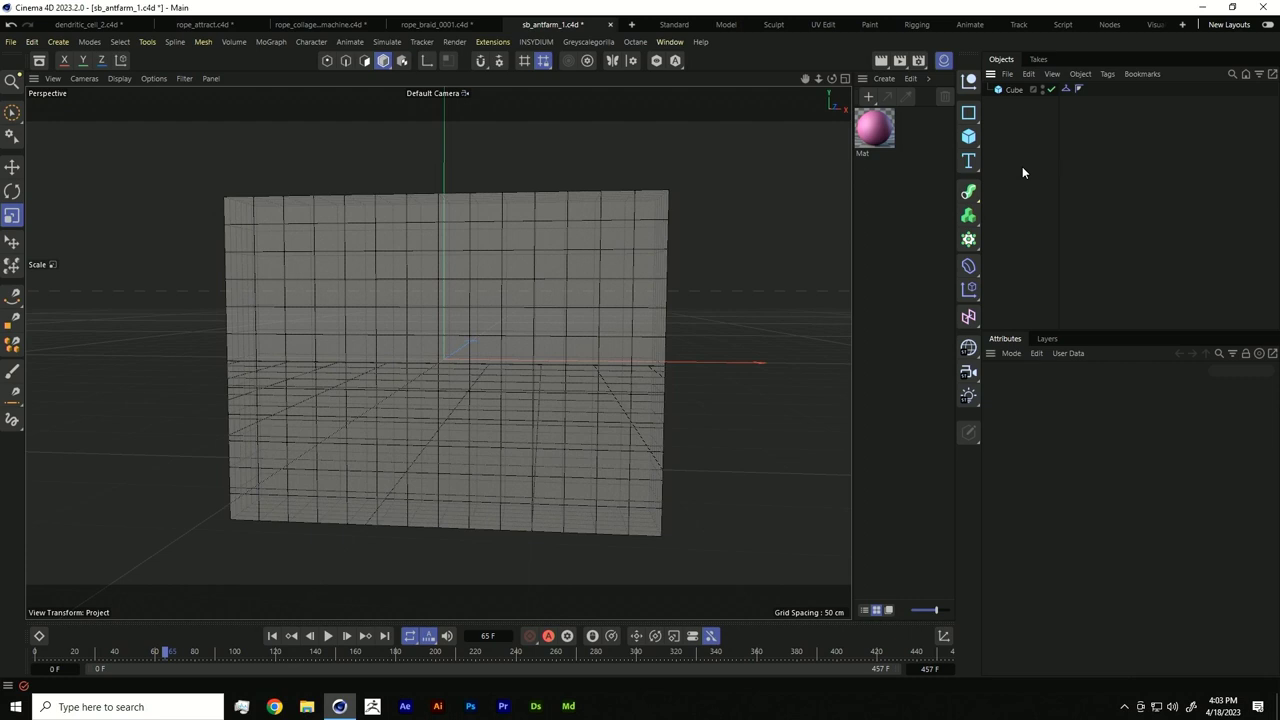
click(1015, 90)
click(1067, 88)
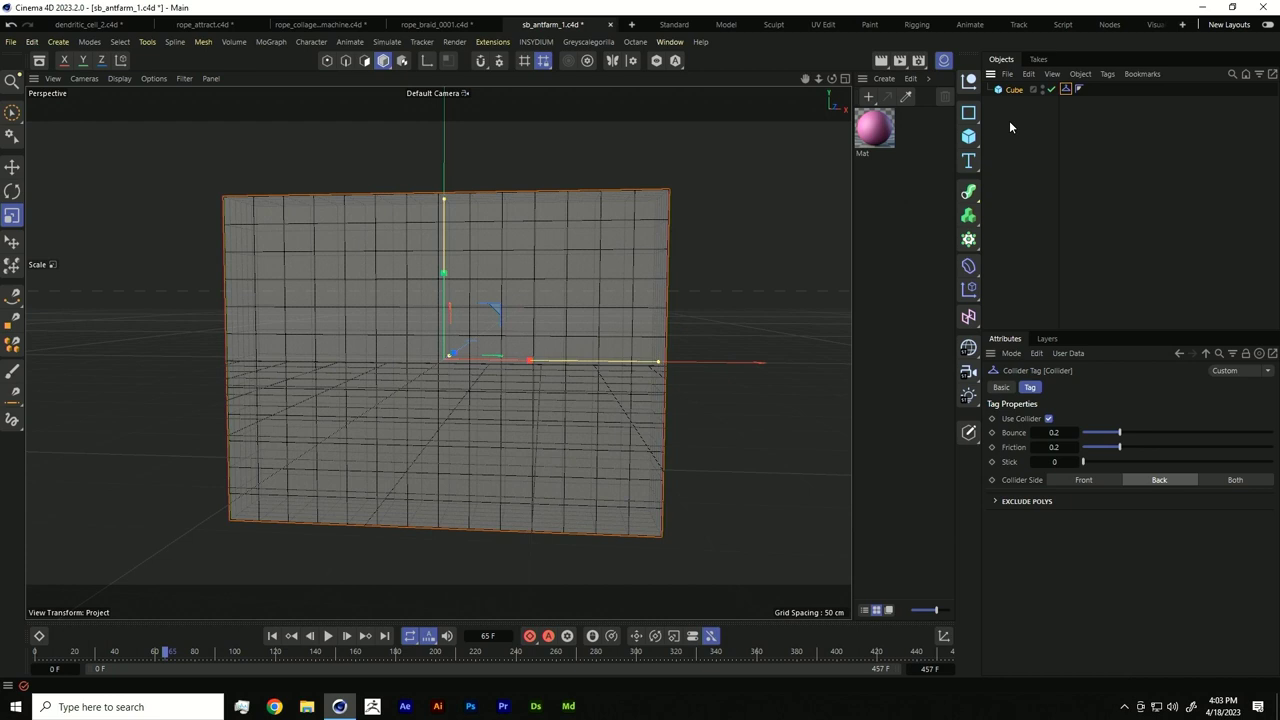
Step: Add a Cloner and a Hexahedron-type Sphere, and parent the Sphere under the Cloner
click(968, 216)
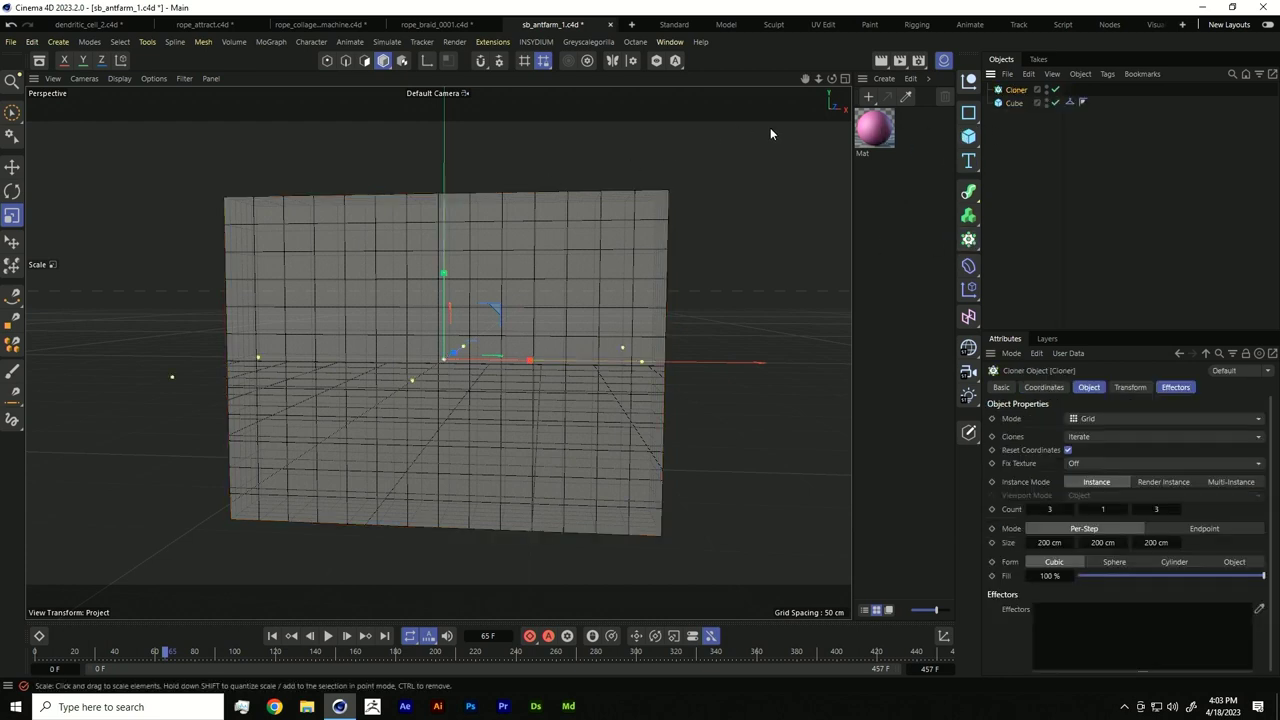
click(968, 136)
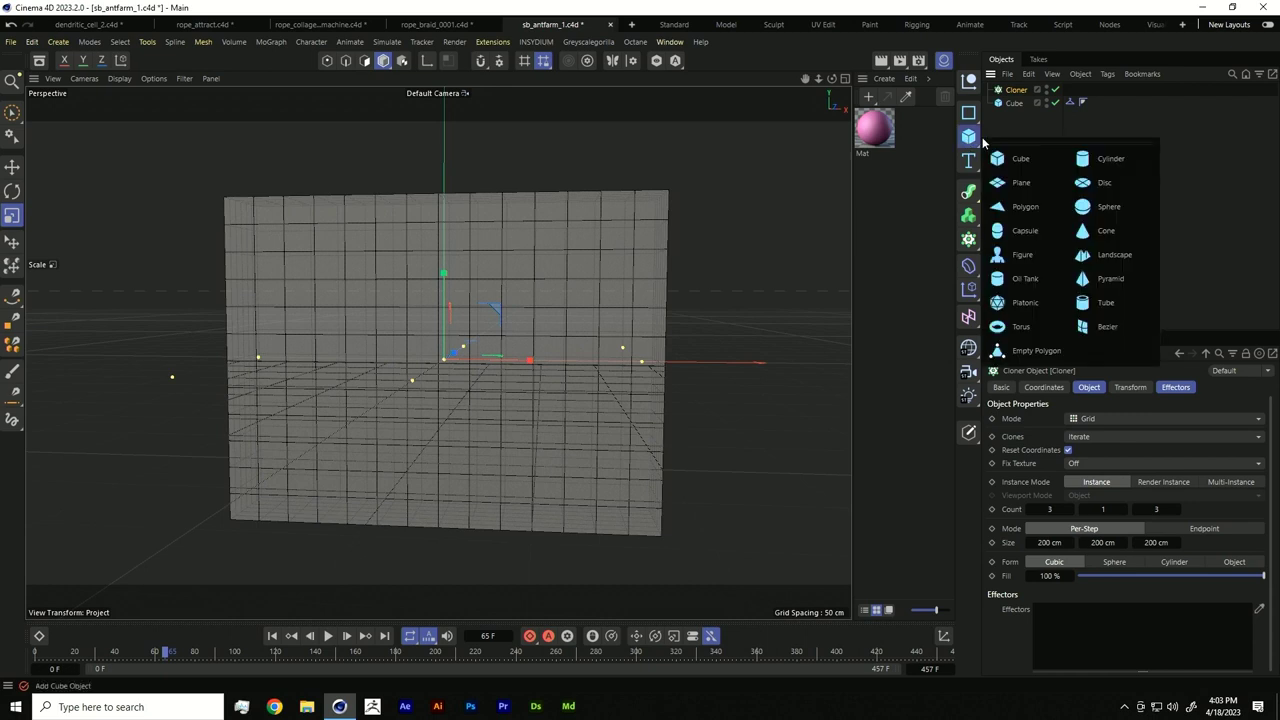
click(1110, 212)
click(1118, 452)
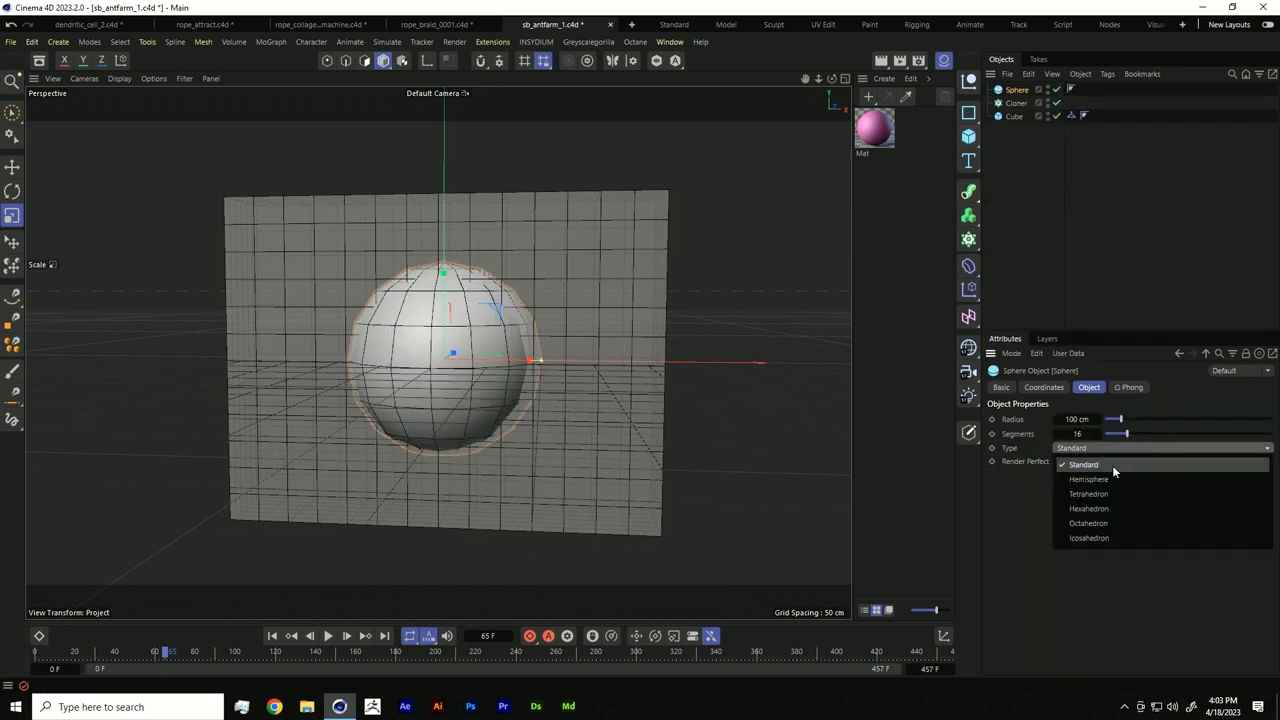
click(1120, 508)
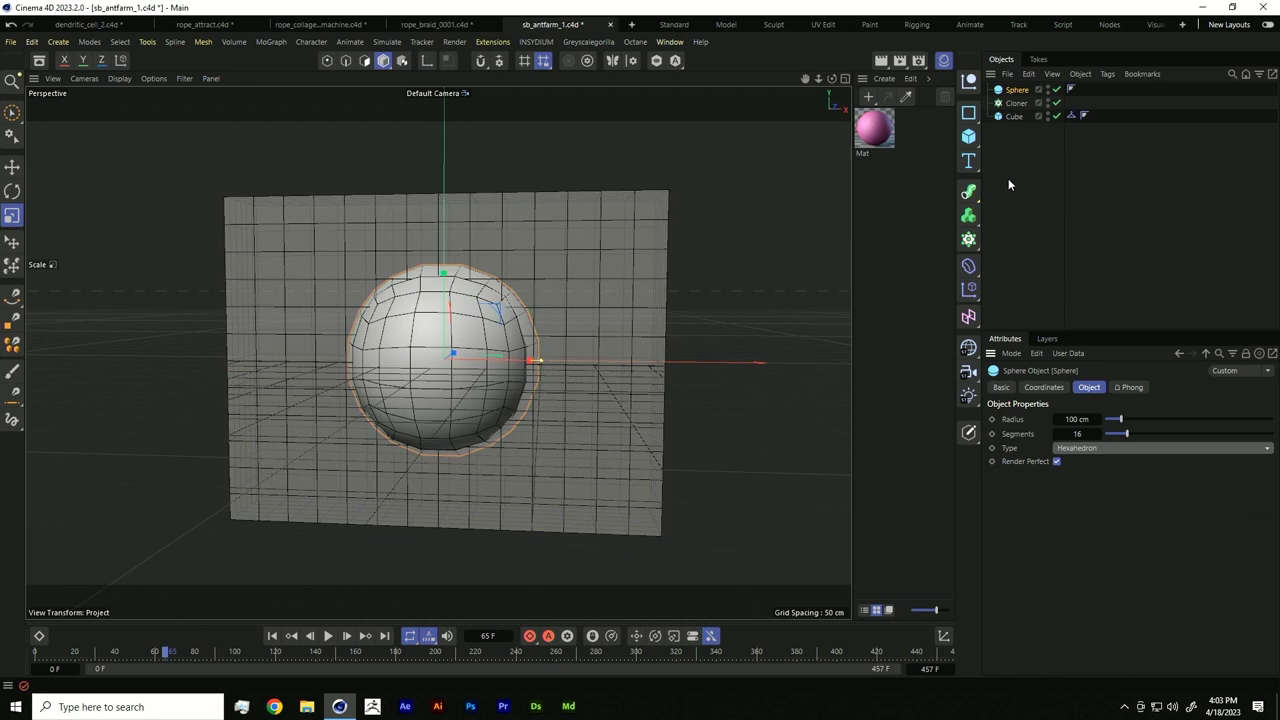
click(1017, 103)
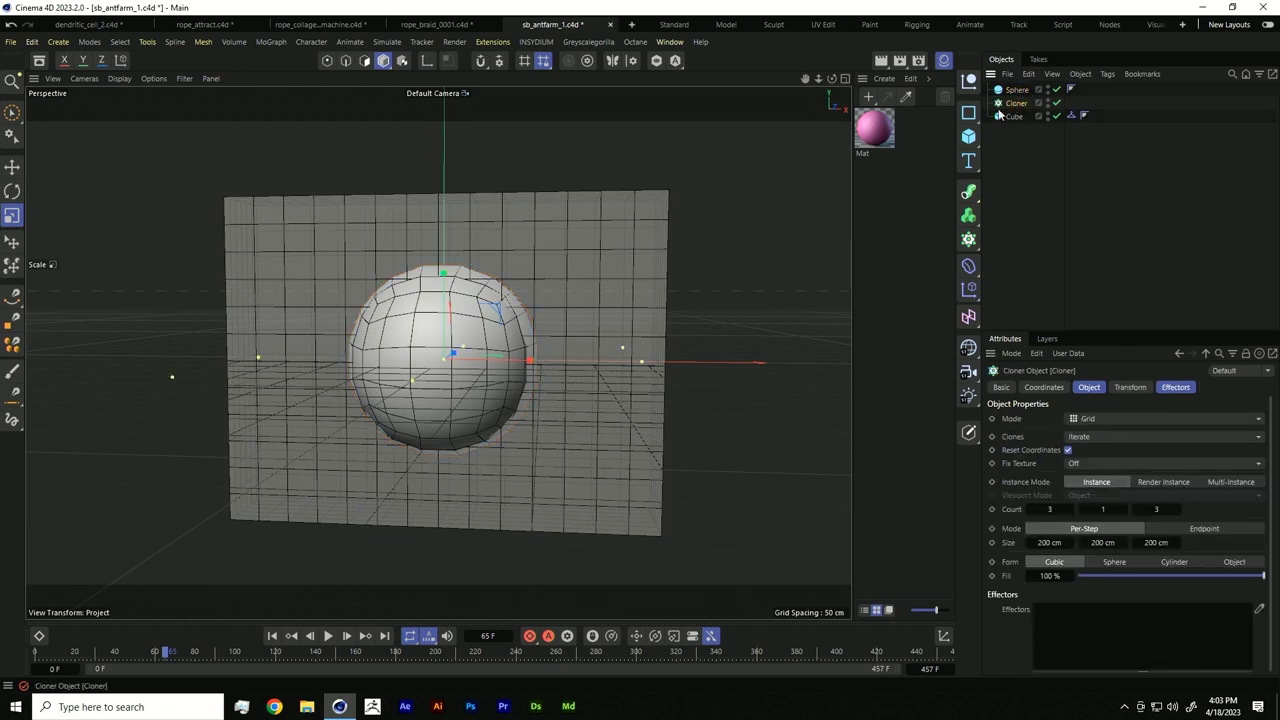
drag(1022, 95, 1018, 104)
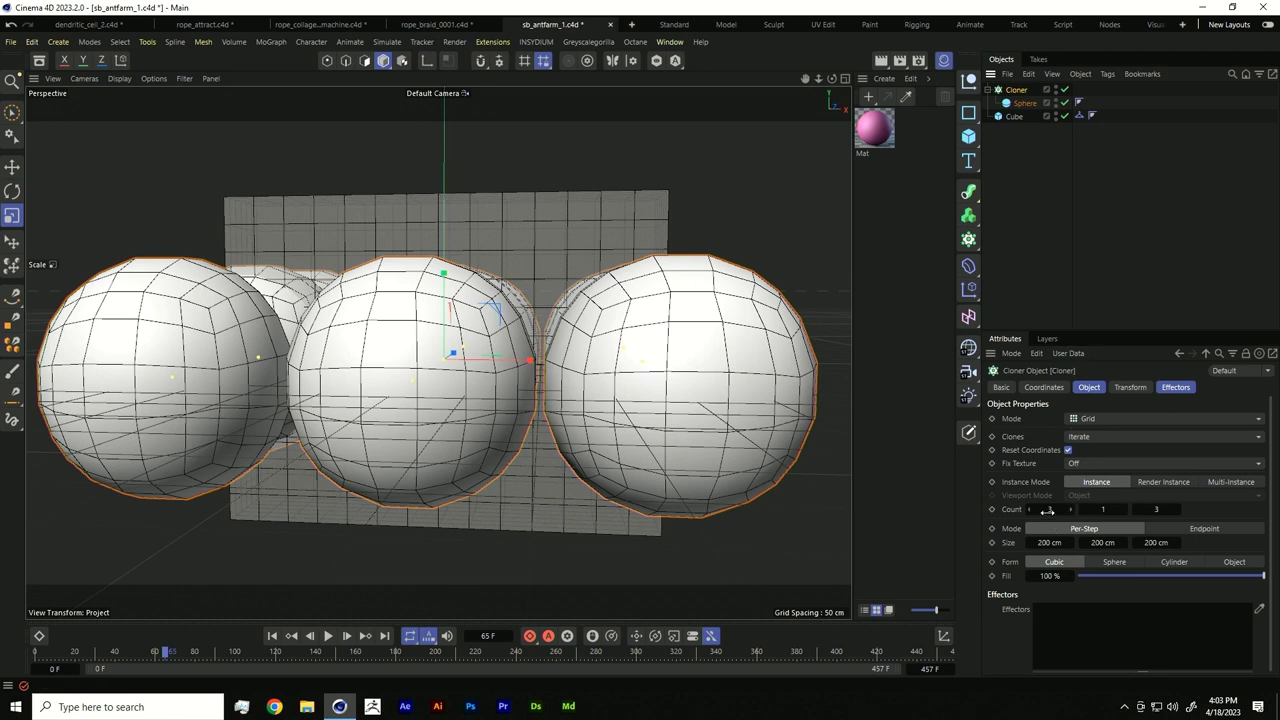
Step: Set the Cloner grid count to 5×4×1 and scale the clone grid to fit the wall
click(1047, 510)
text(5)
click(1156, 510)
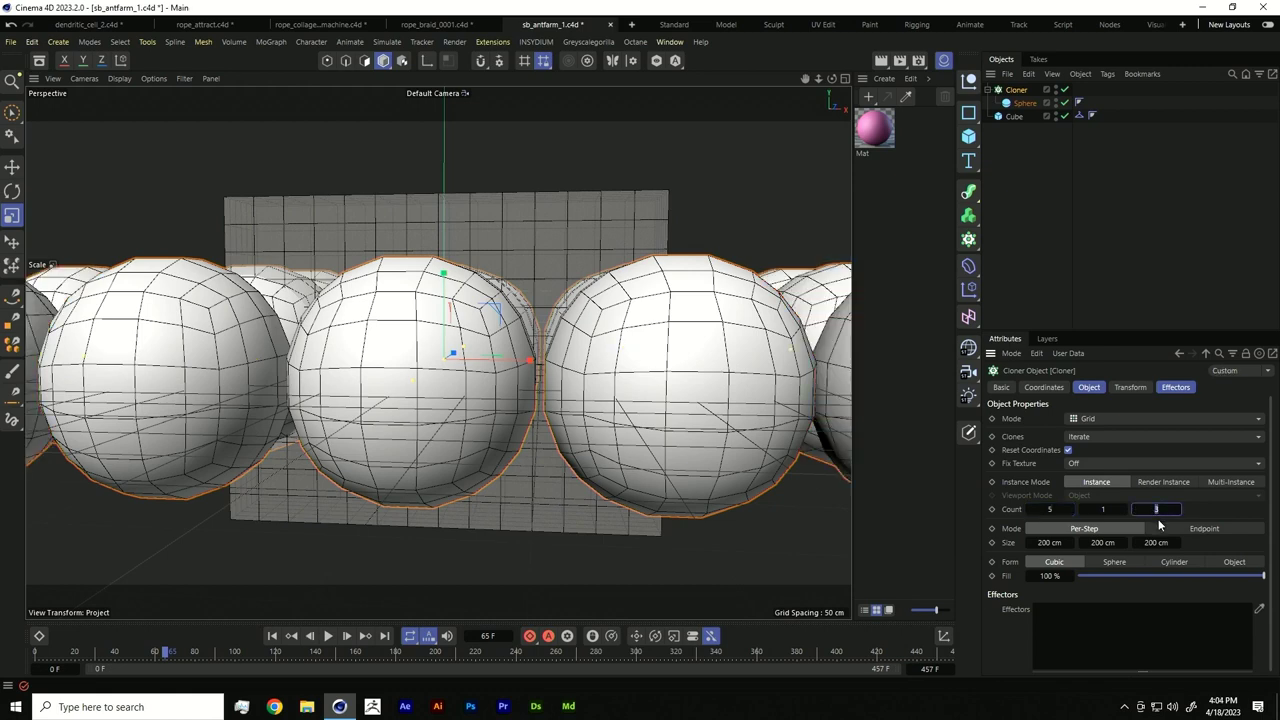
key(Return)
drag(1163, 511, 1157, 510)
click(1135, 510)
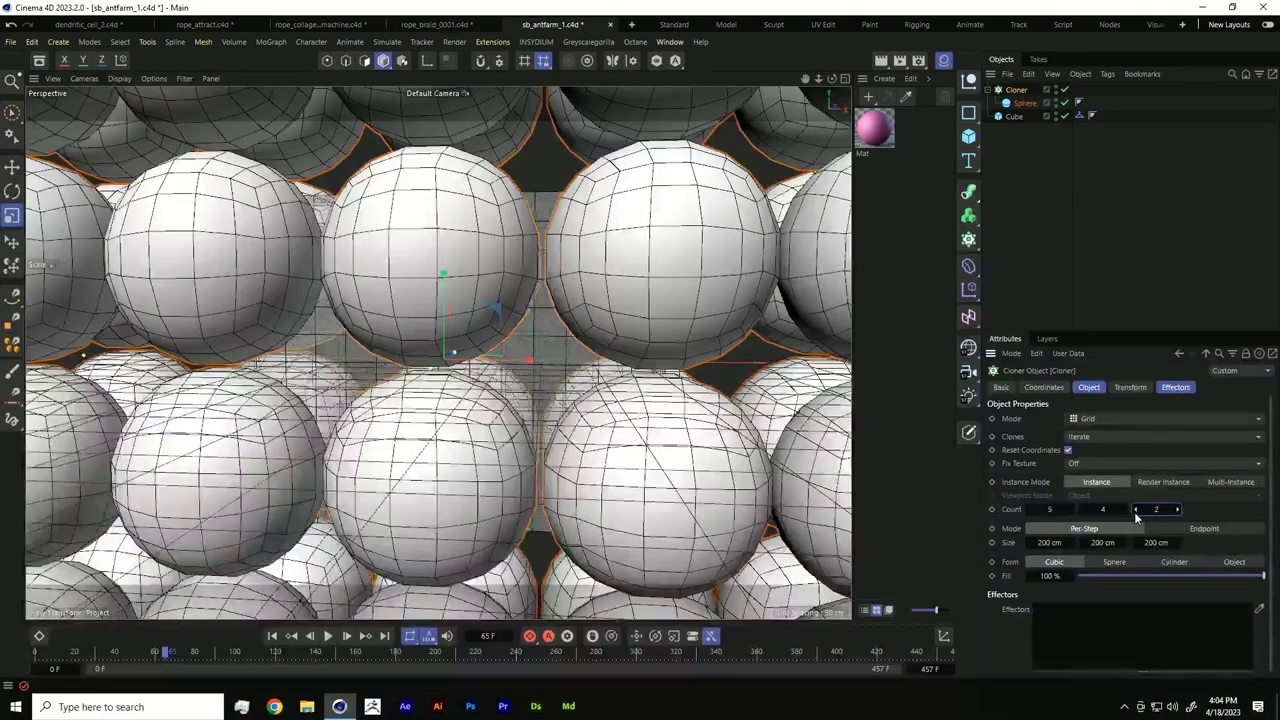
click(1135, 510)
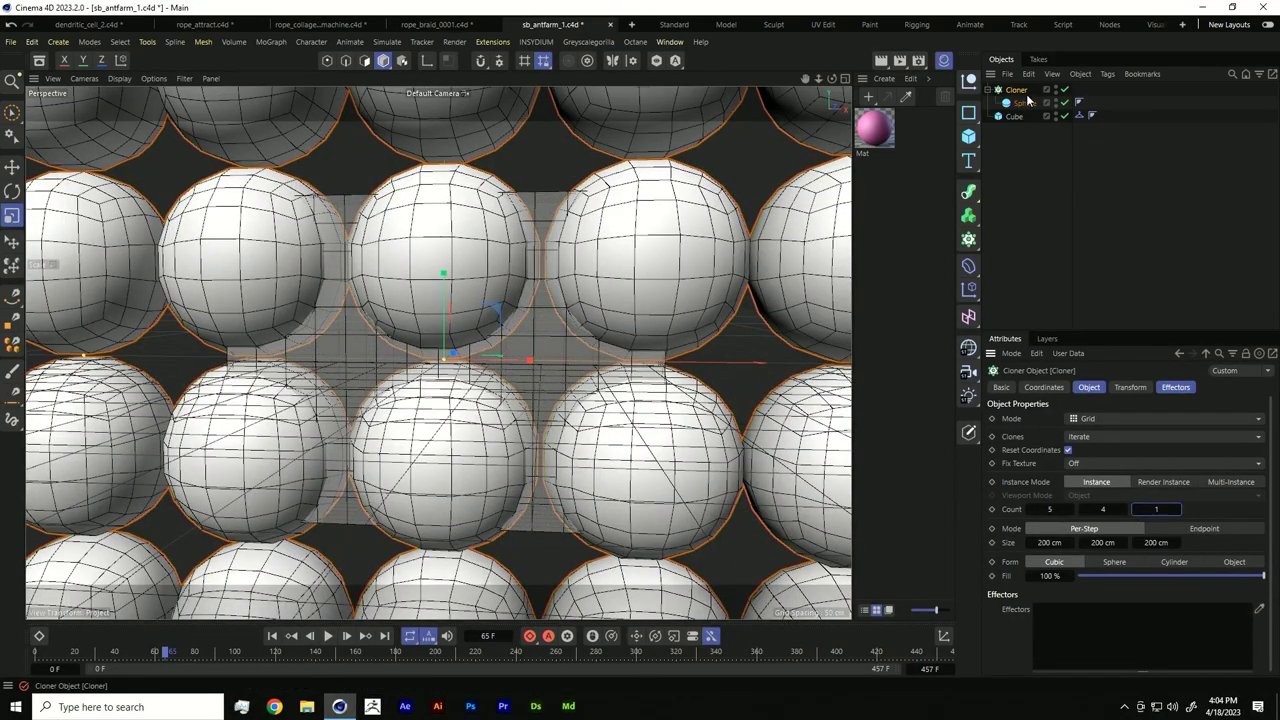
drag(433, 309, 336, 337)
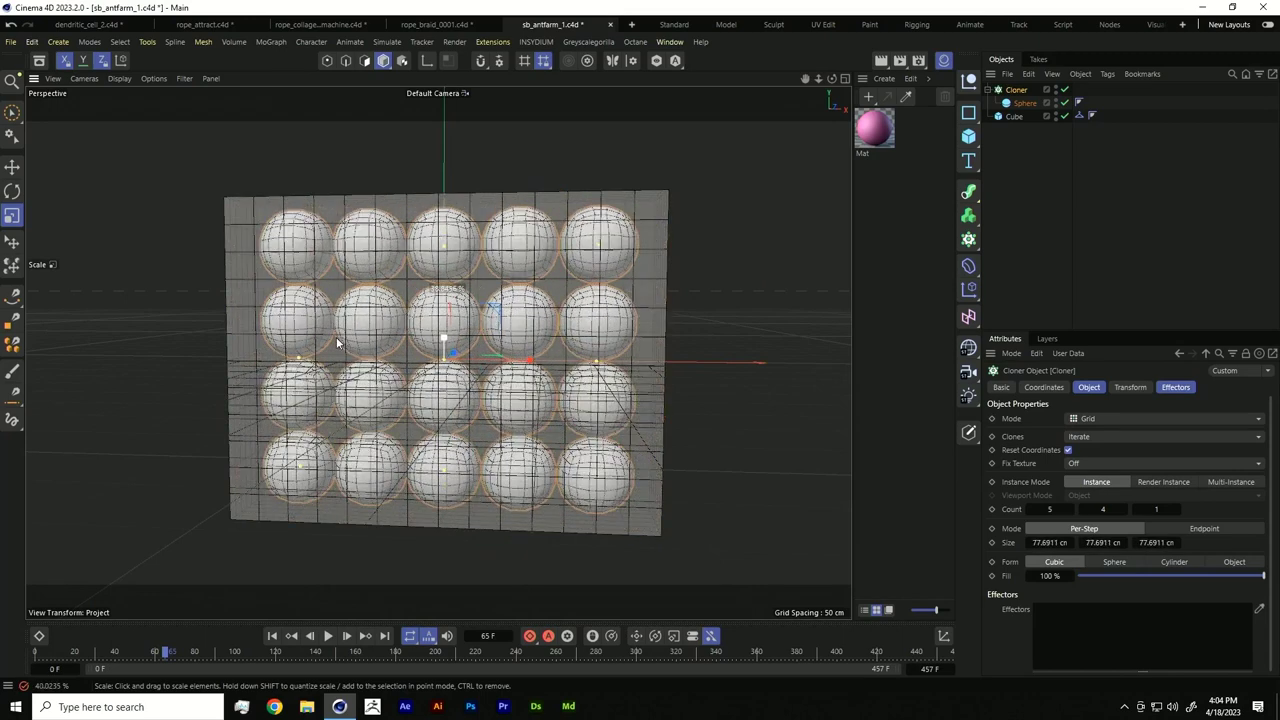
Step: Shrink the Sphere radius to about 34 cm
click(1020, 105)
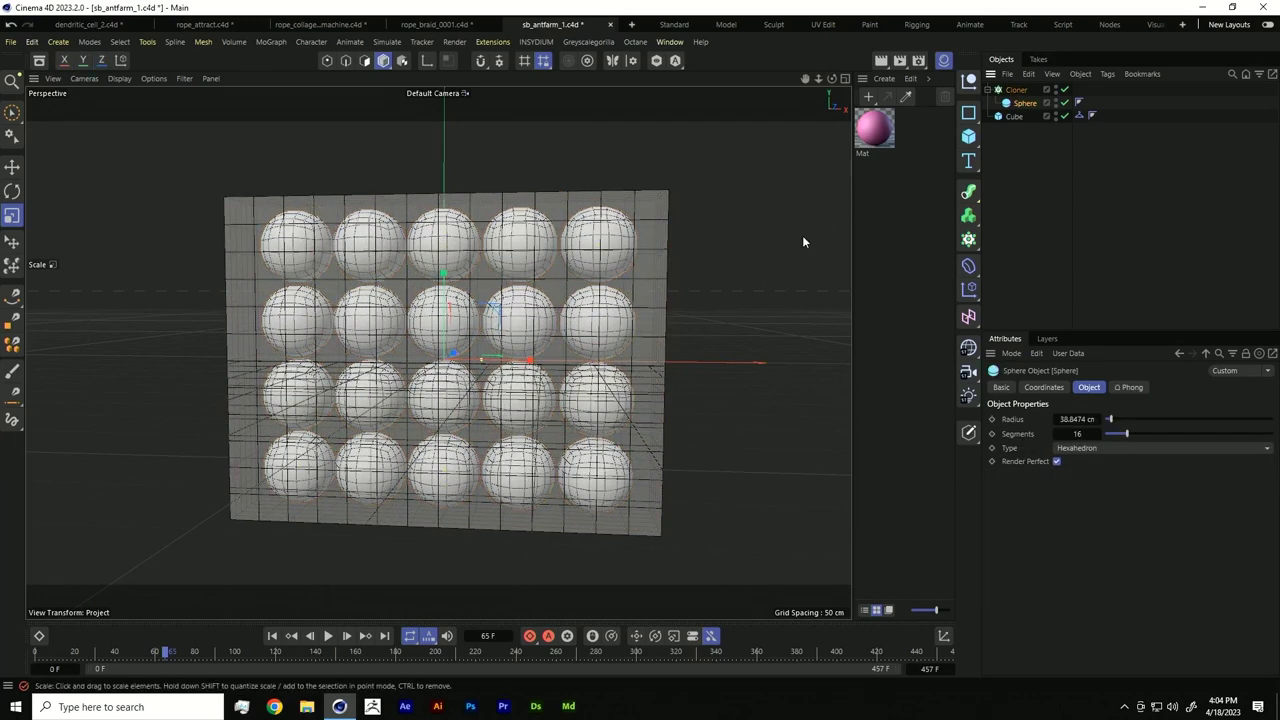
drag(734, 269, 673, 292)
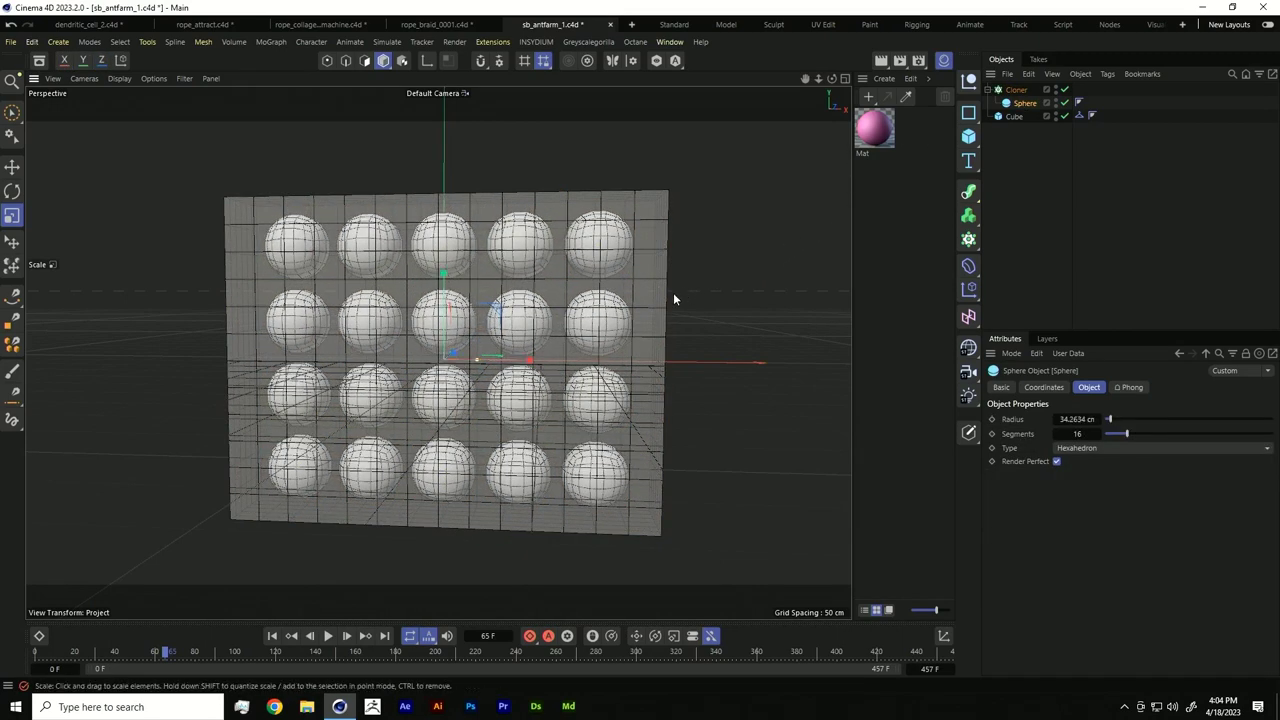
alt+drag(496, 414, 542, 397)
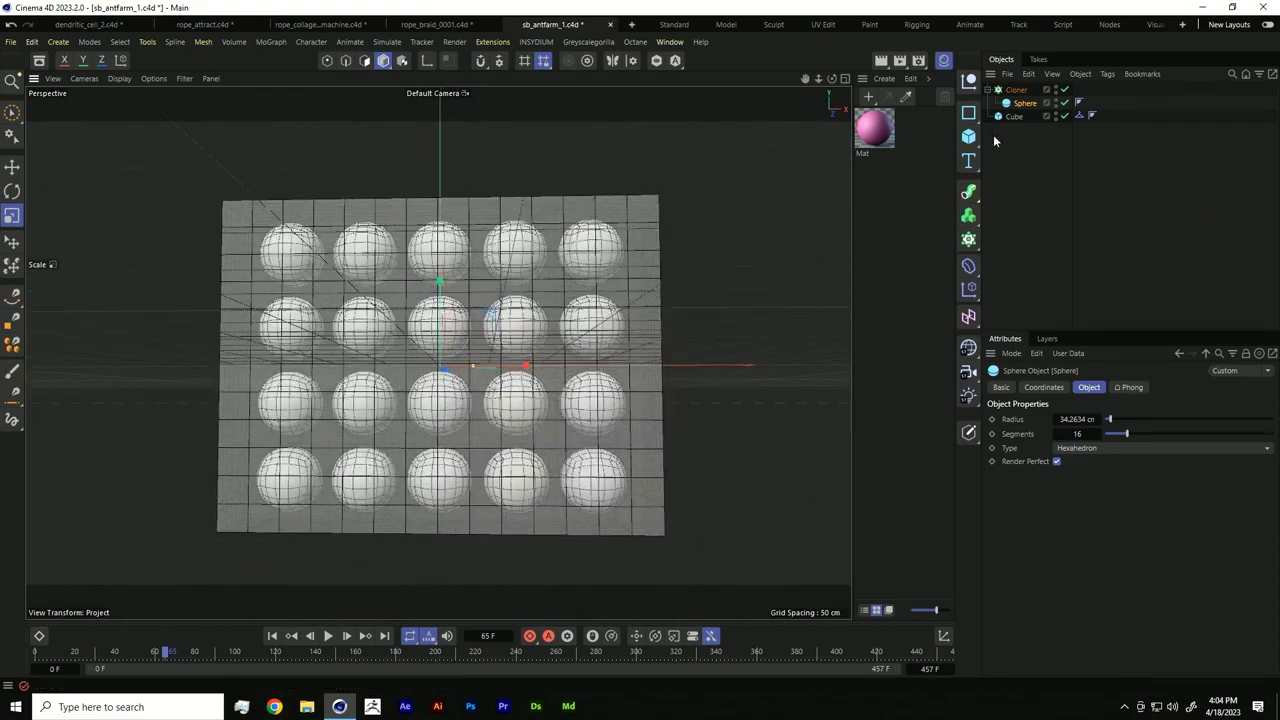
right_click(1022, 91)
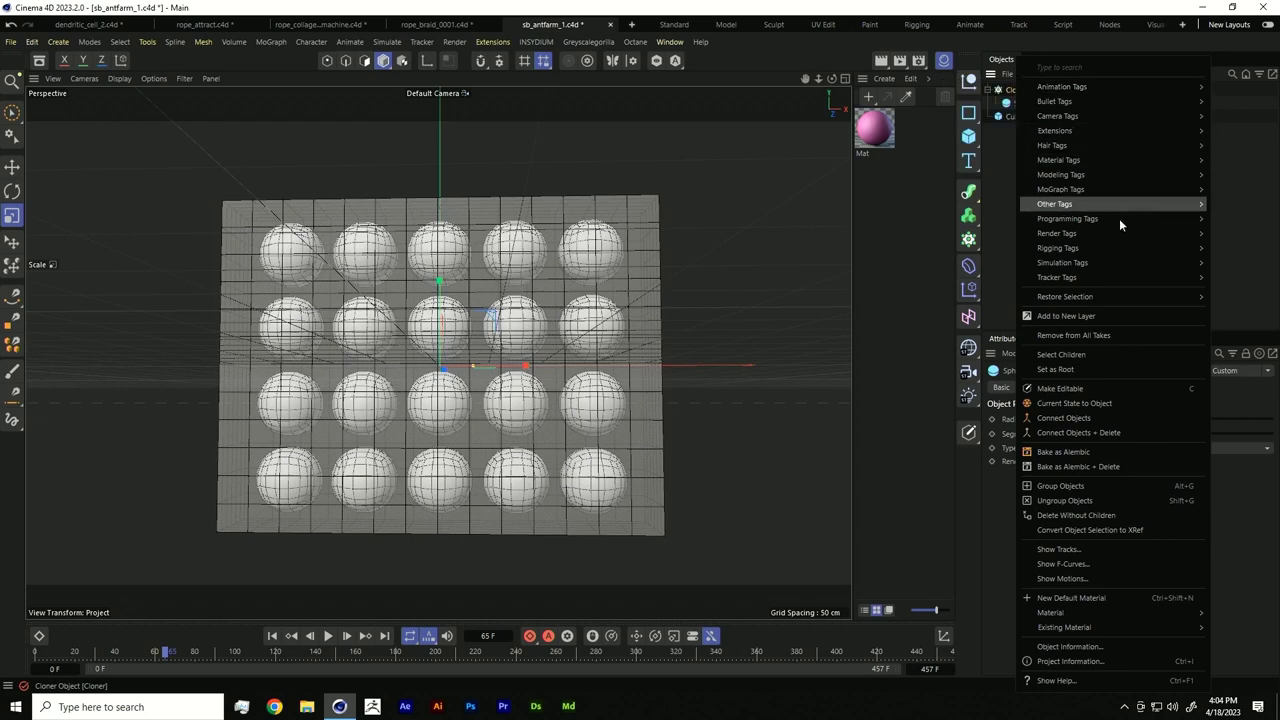
Step: Add a Soft Body tag to the Cloner and move it below the Cube in the hierarchy
mouse_move(1114, 261)
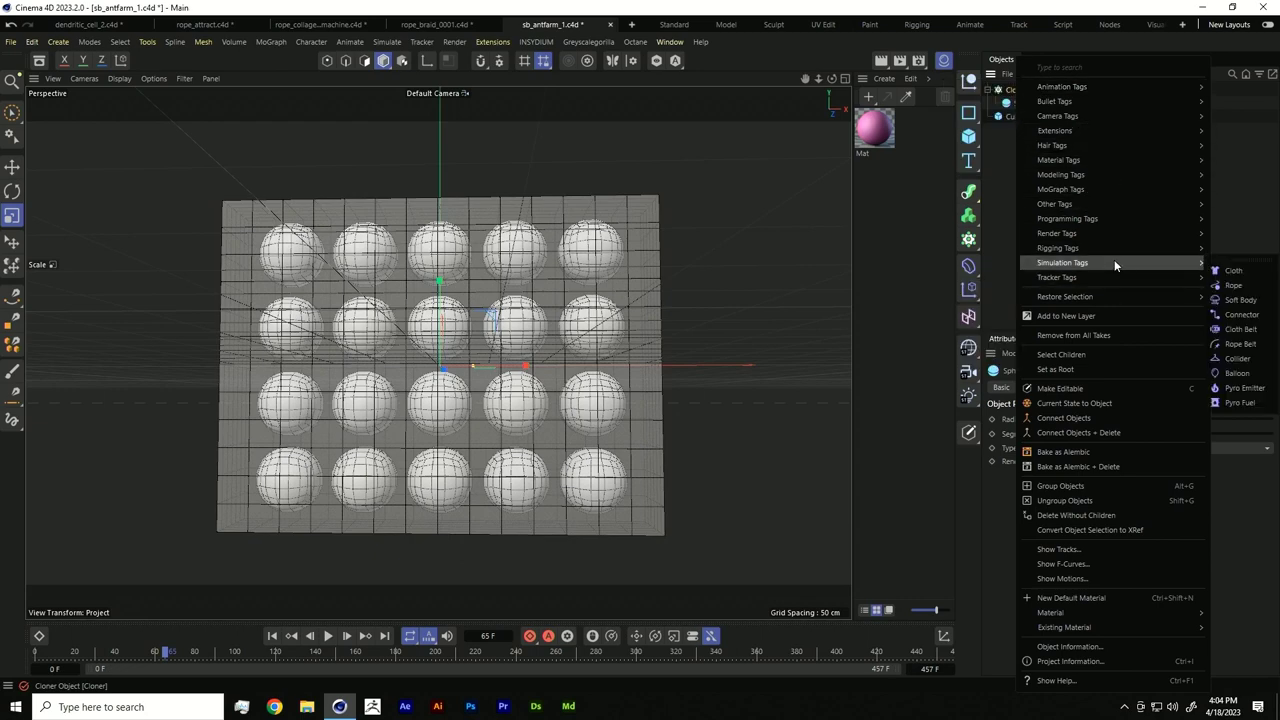
click(1240, 303)
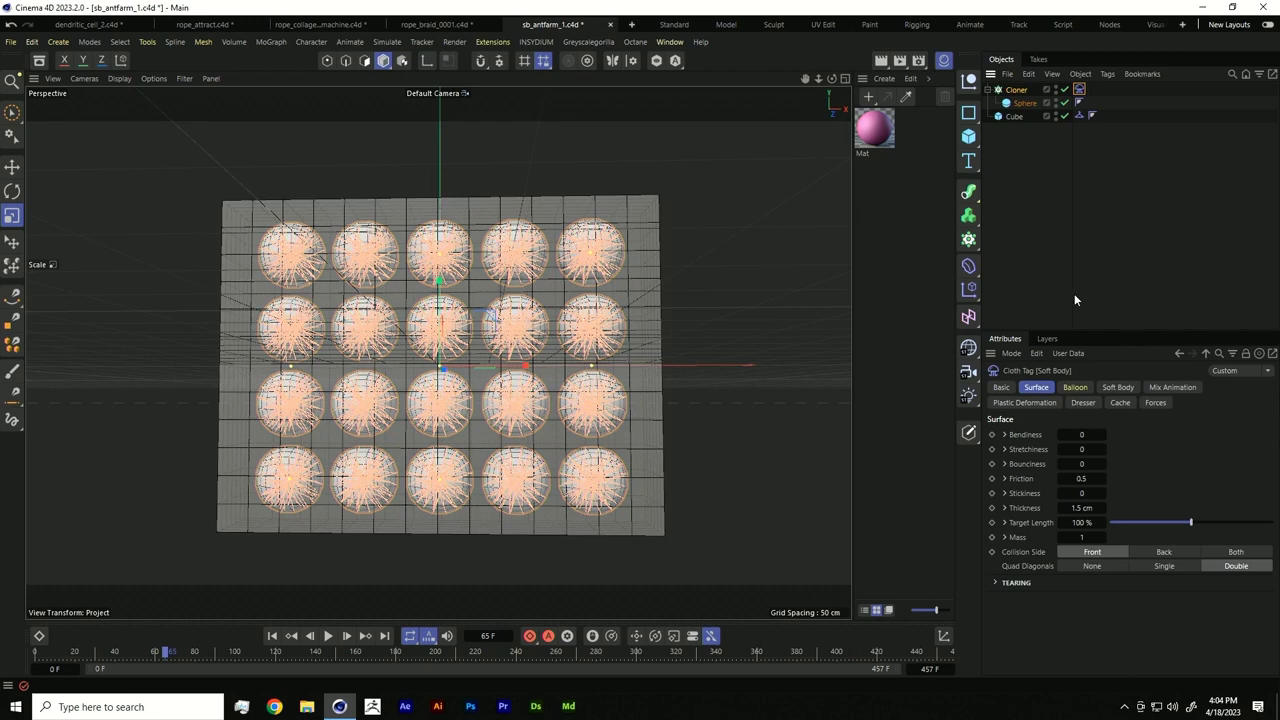
drag(1018, 91, 1010, 142)
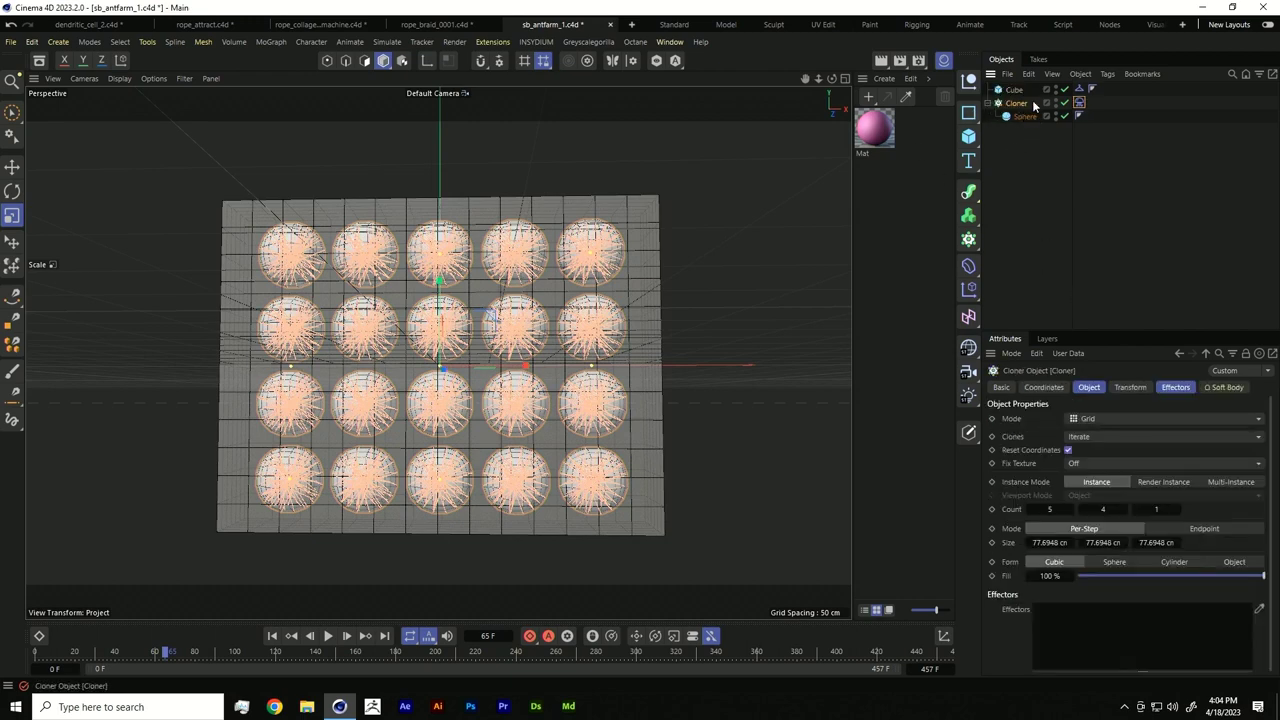
Step: Play the simulation to test the soft bodies, then return to frame 0
click(272, 636)
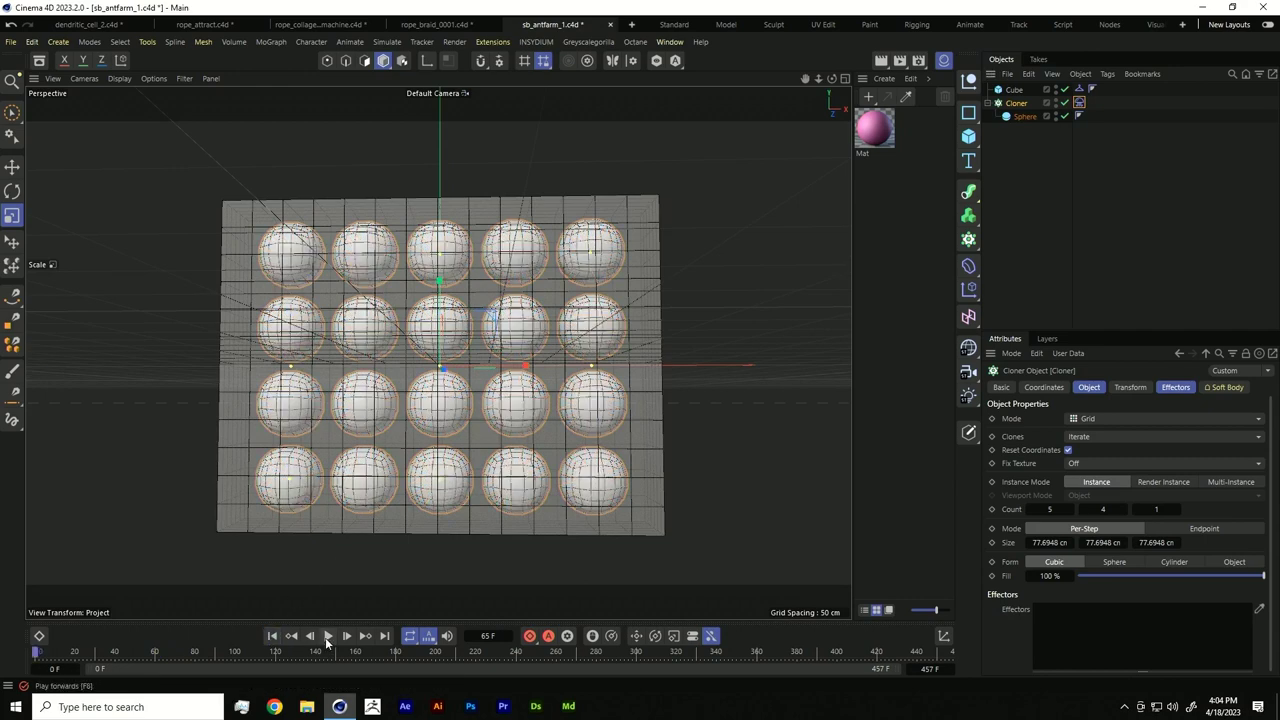
click(327, 636)
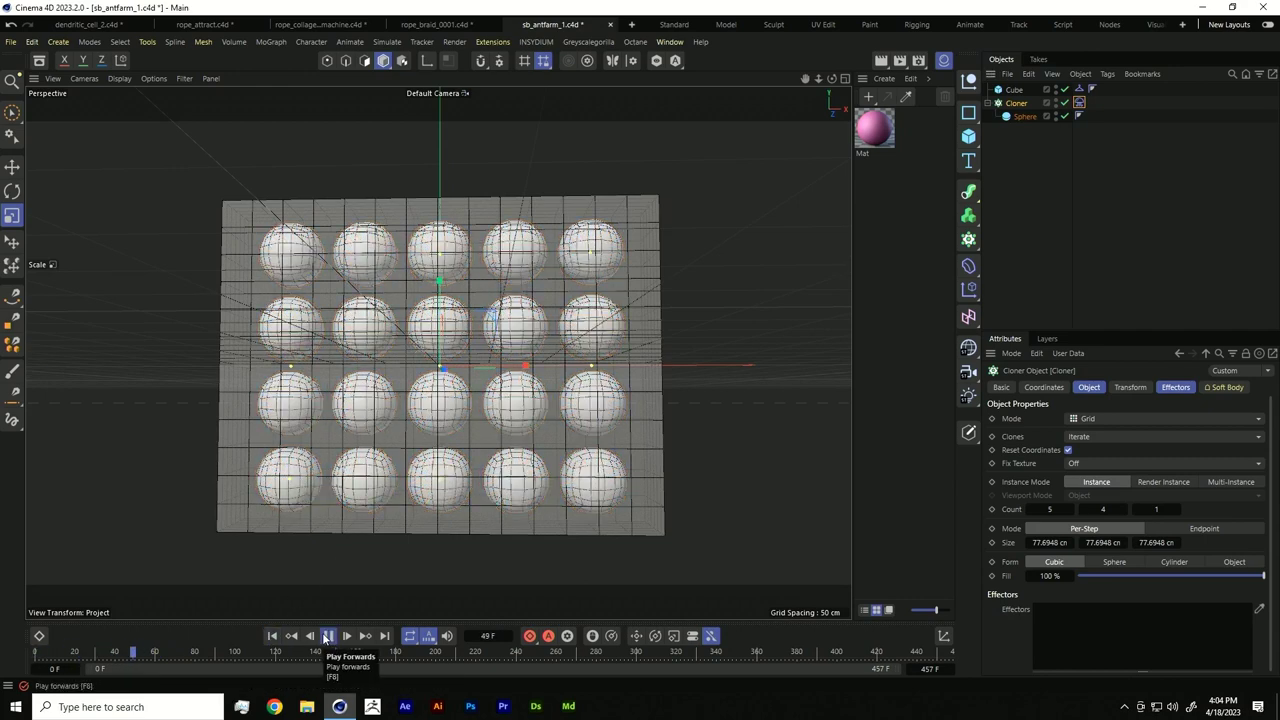
click(327, 636)
click(272, 636)
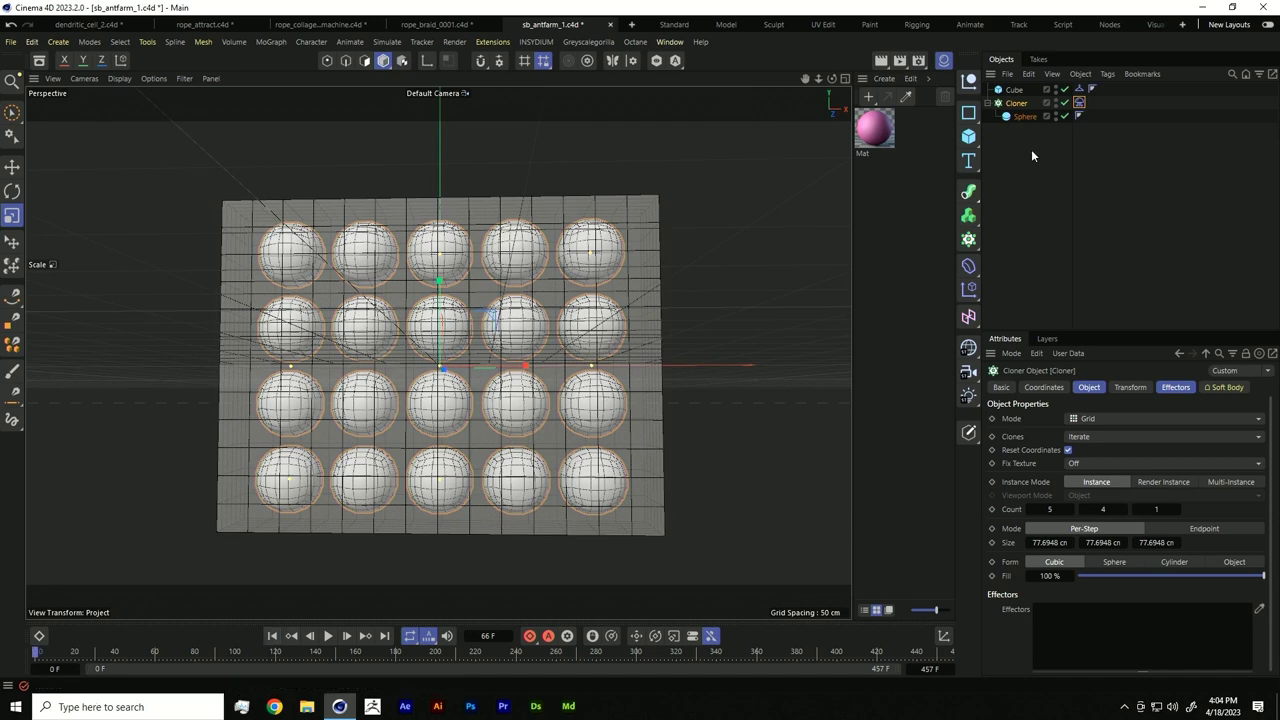
Step: In the cloner's Soft Body tag, enable Balloon and set Overpressure to 3.5
click(1079, 103)
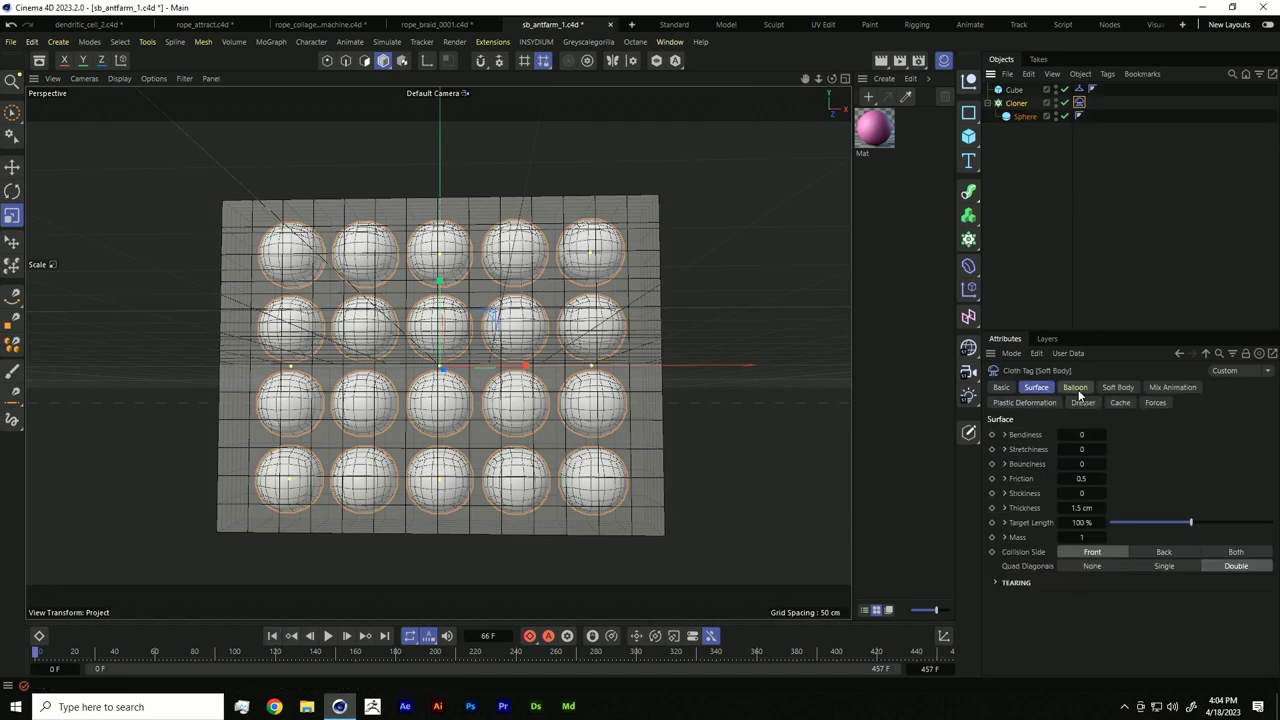
click(1083, 451)
click(1075, 387)
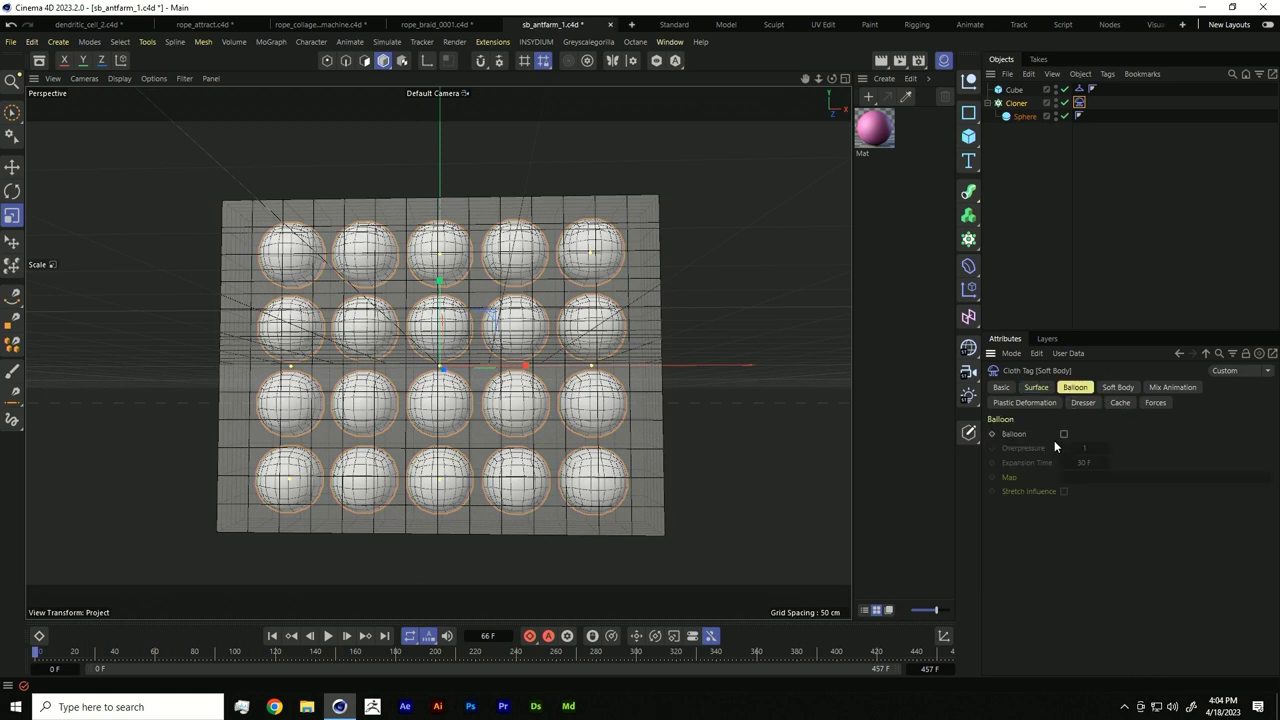
click(1063, 434)
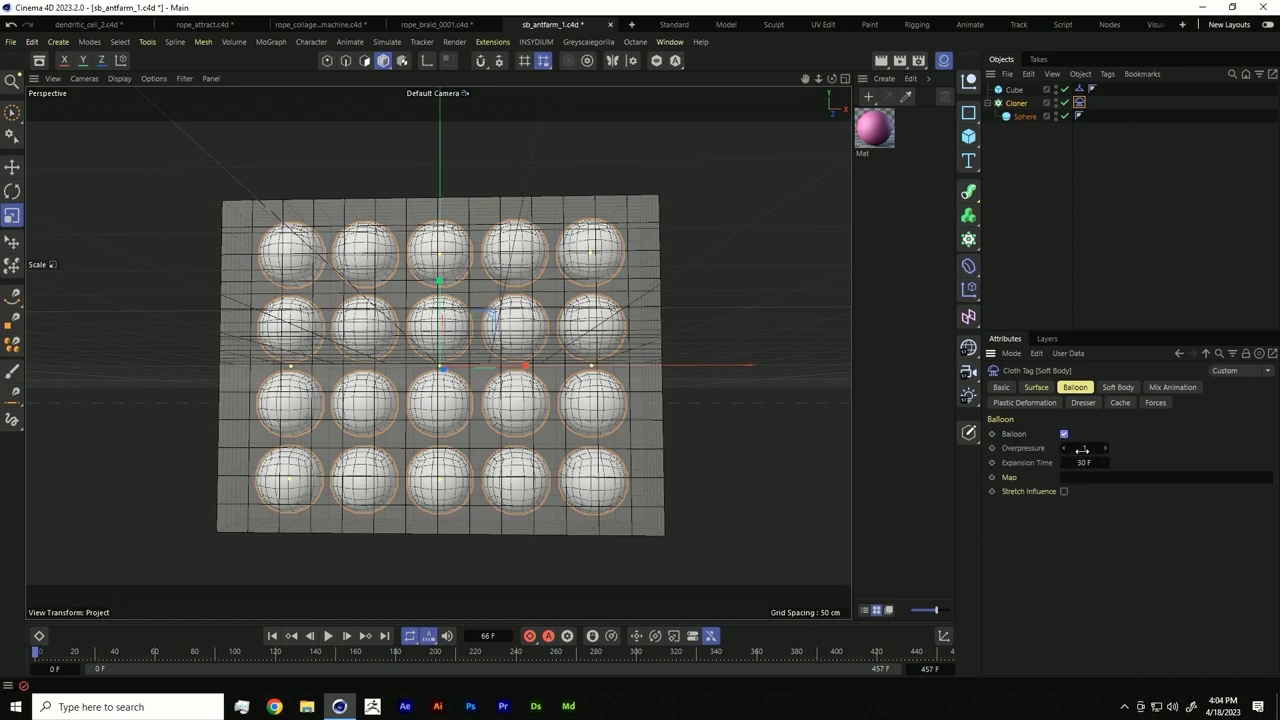
click(1082, 449)
text(3.5)
Step: Set Softness to 222 and Stretchiness to 88, then replay the simulation from the start
click(1118, 387)
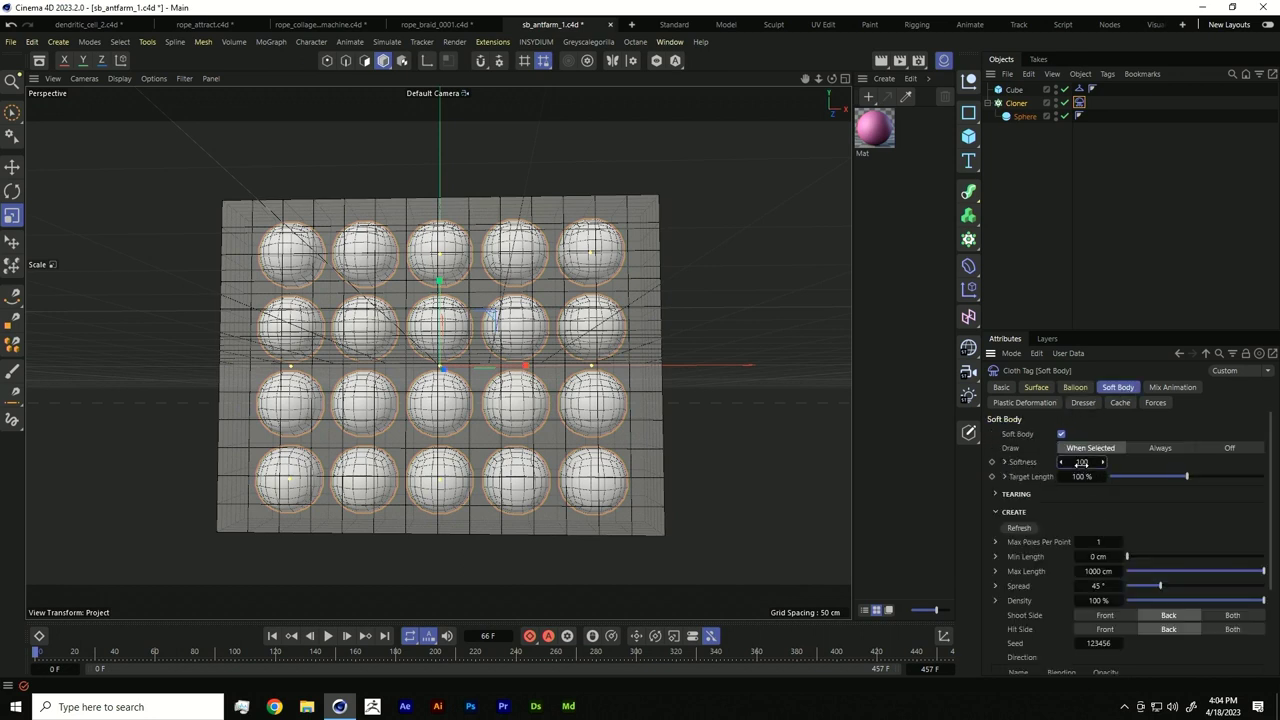
text(222)
click(1036, 388)
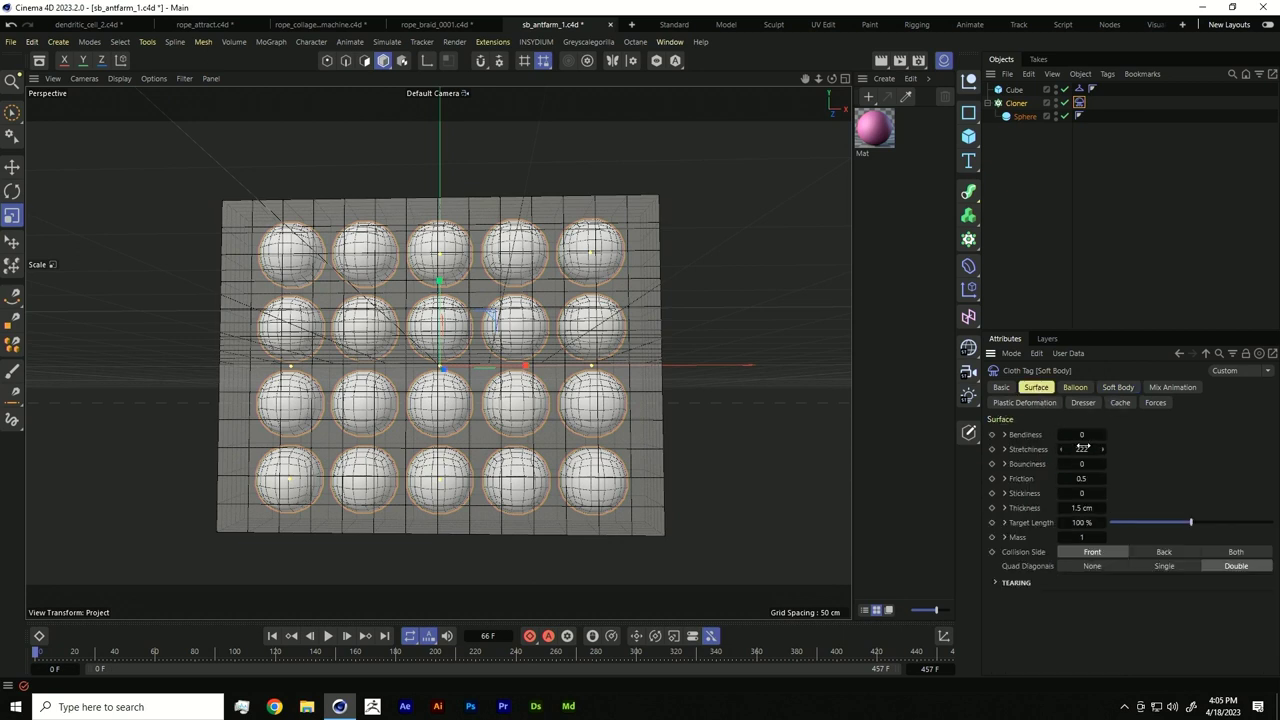
click(1083, 449)
text(88)
click(272, 636)
click(328, 636)
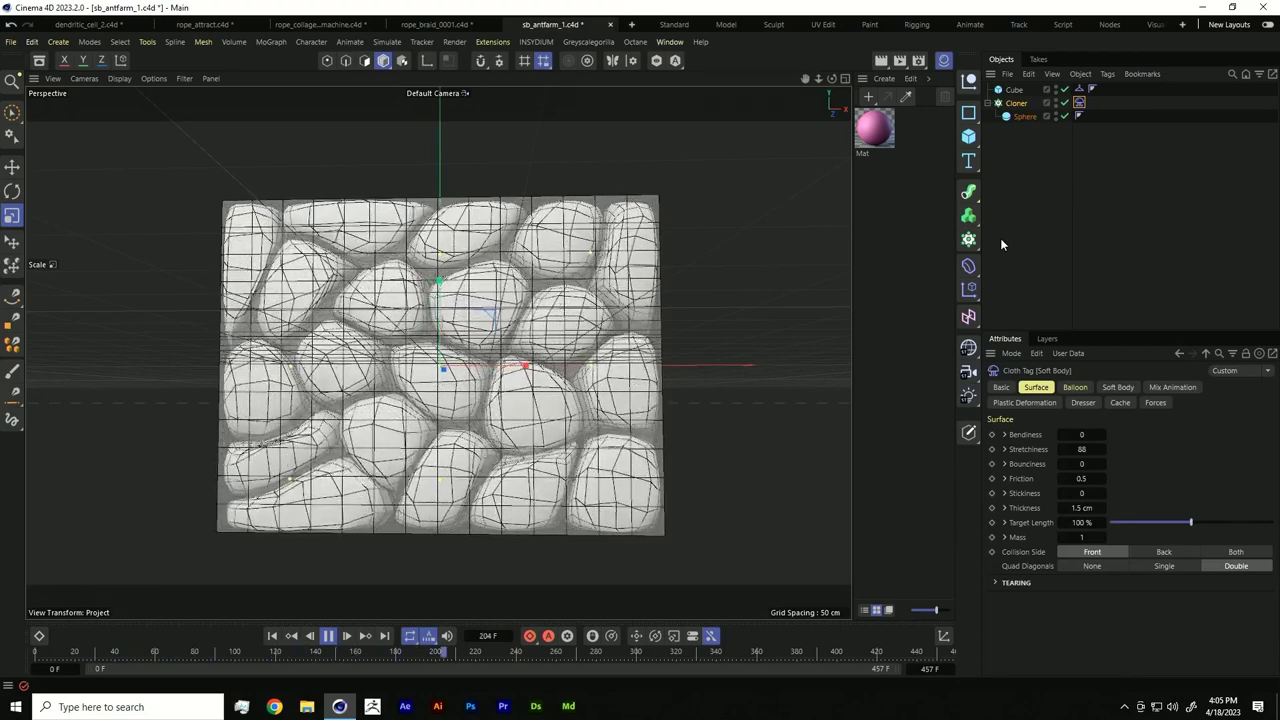
Step: Pause the simulation at frame 278 once the spheres are packed, then open the Window menu
click(330, 637)
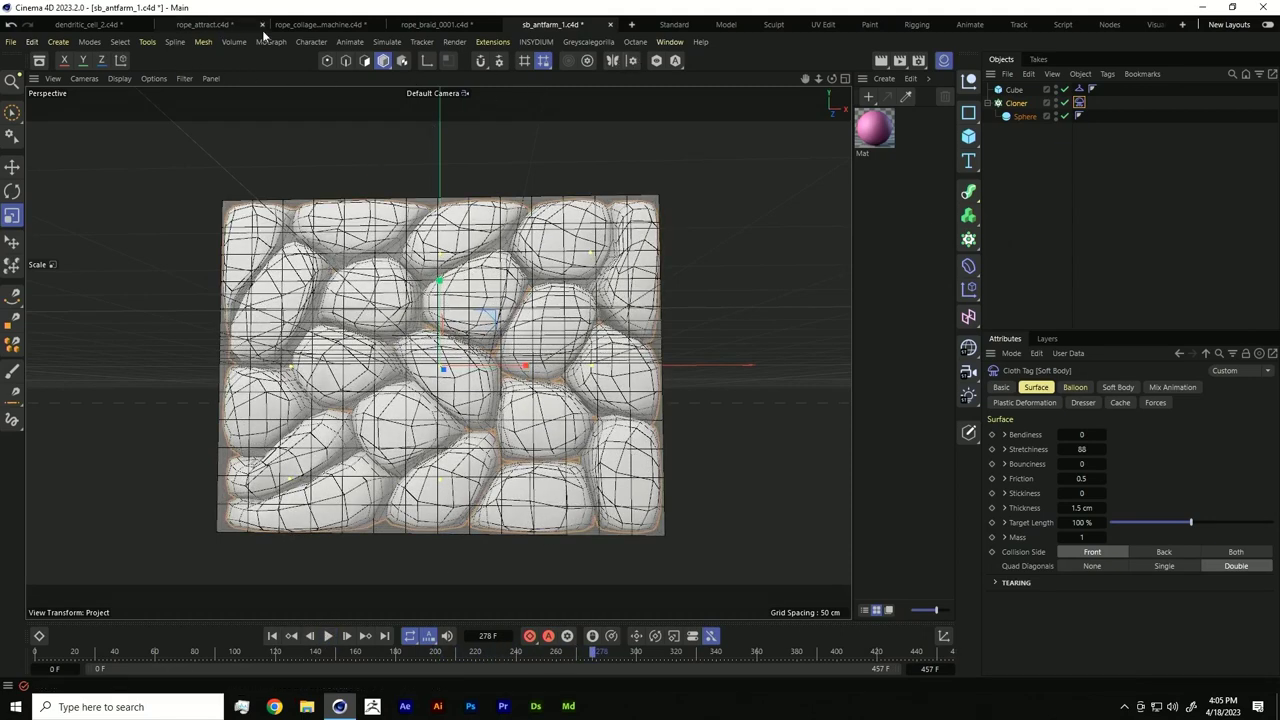
click(670, 42)
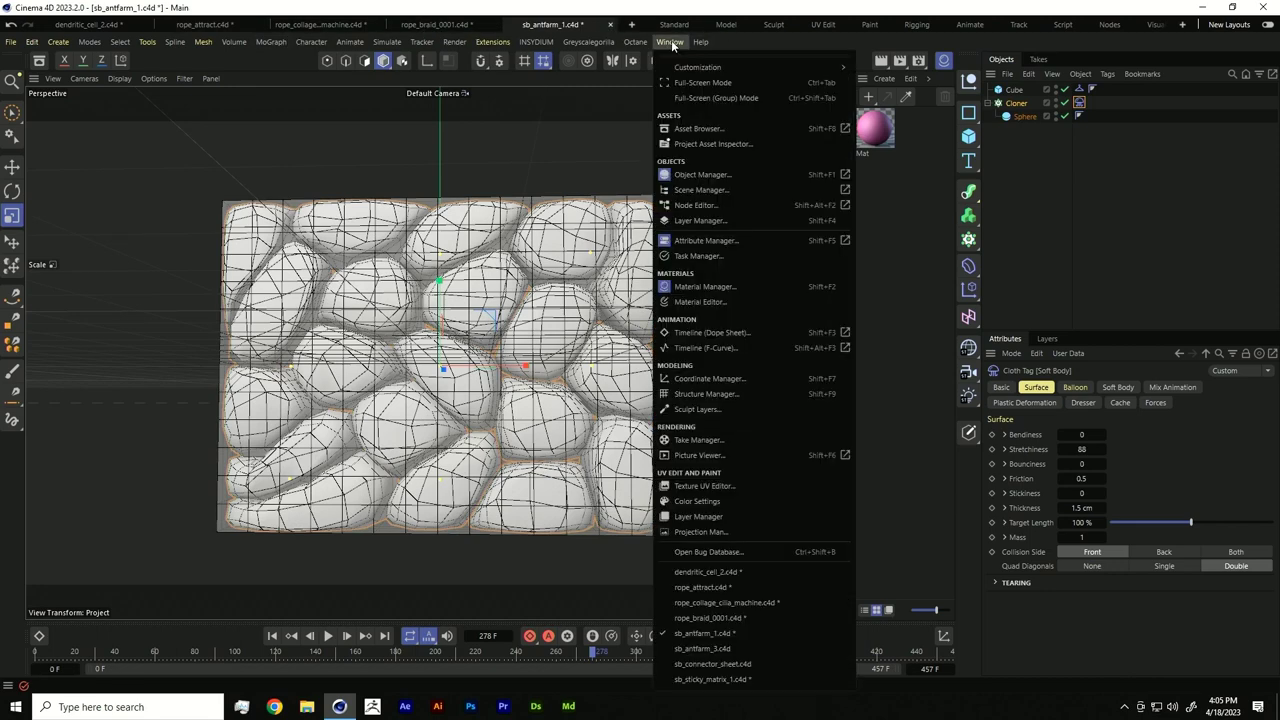
Step: Switch to sb_antfarm_3.c4d and make Cube.1 visible in the viewport
click(734, 648)
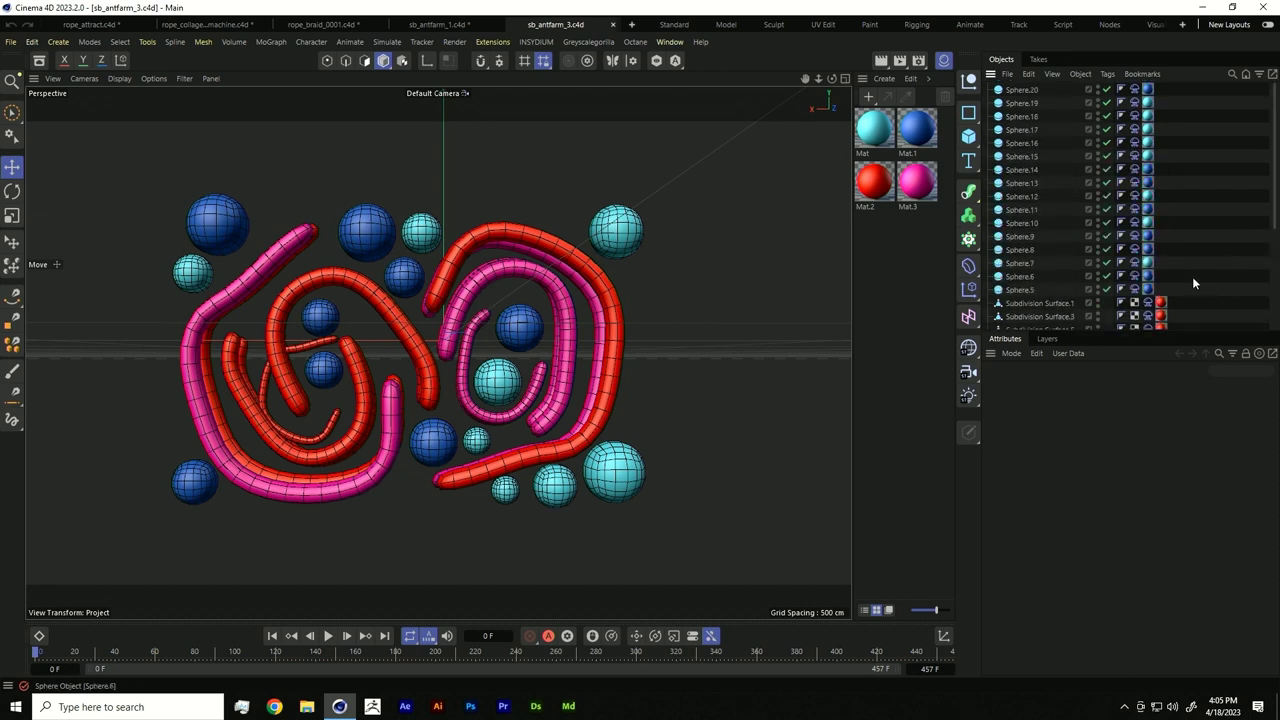
scroll(1200, 267, down, 4)
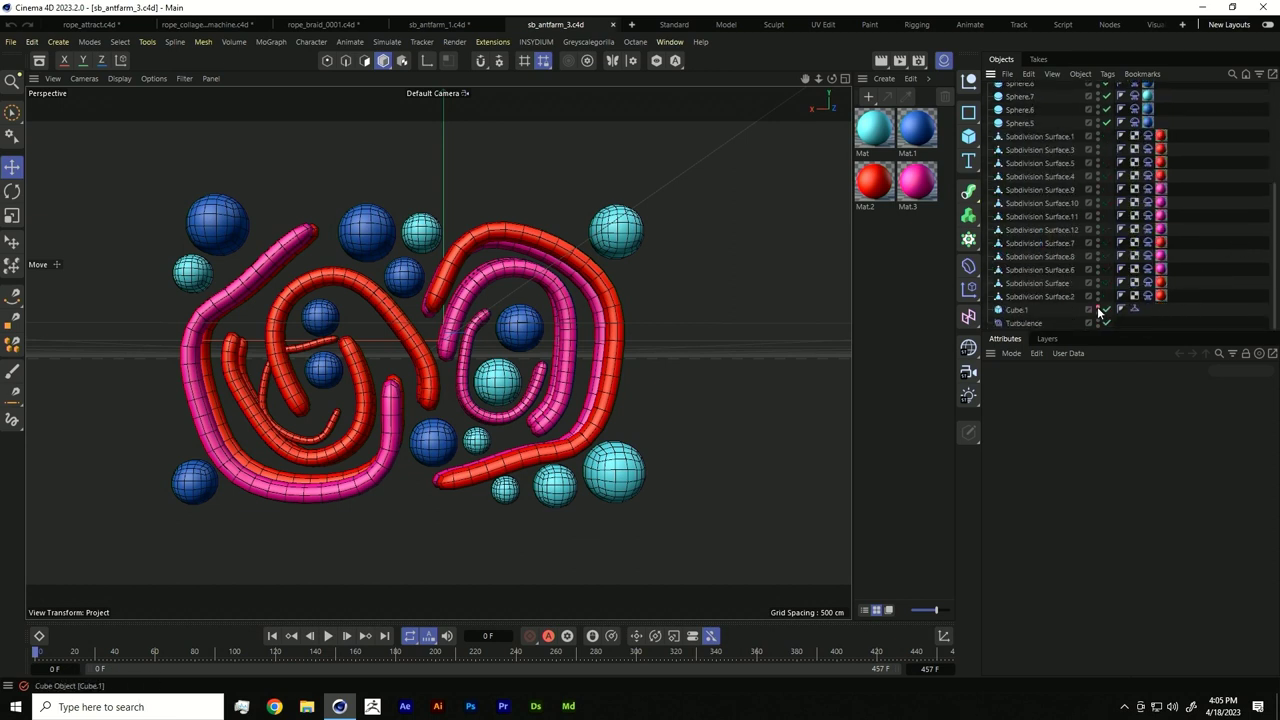
click(1097, 309)
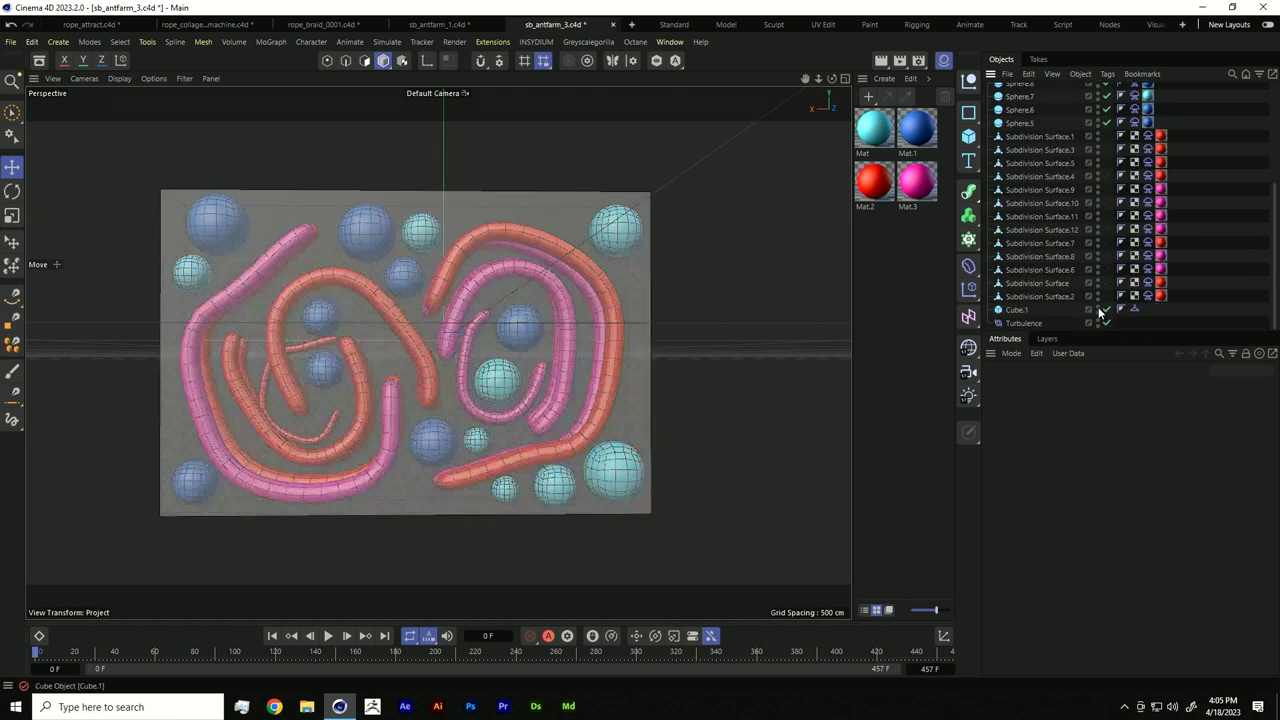
Step: Play the soft-body simulation with Cube.1 hidden, then stop and rewind to frame 0
click(328, 636)
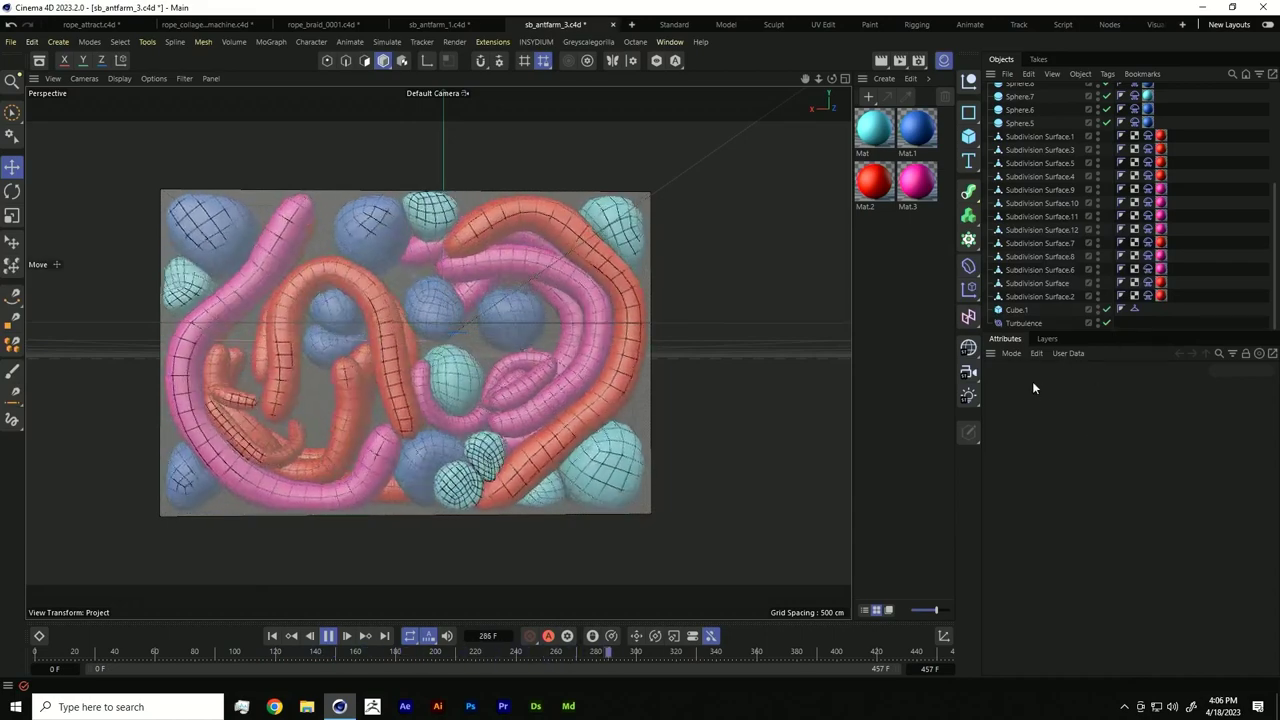
click(1098, 309)
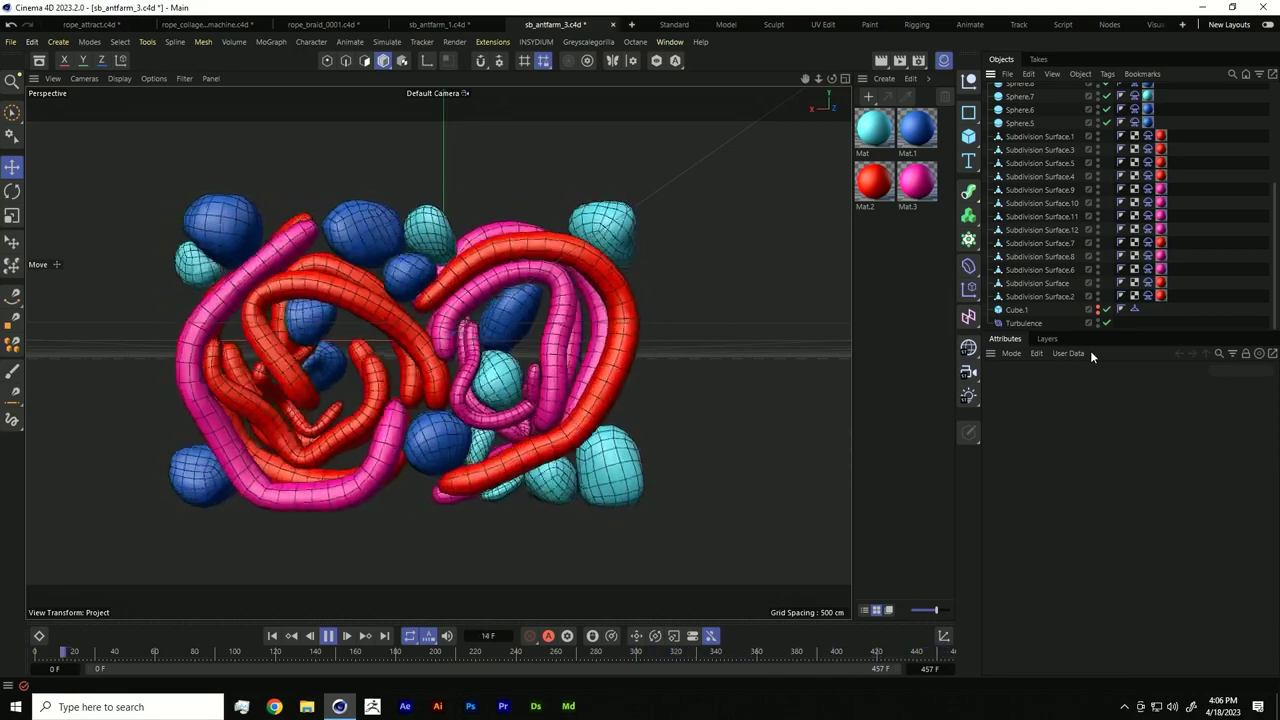
click(328, 636)
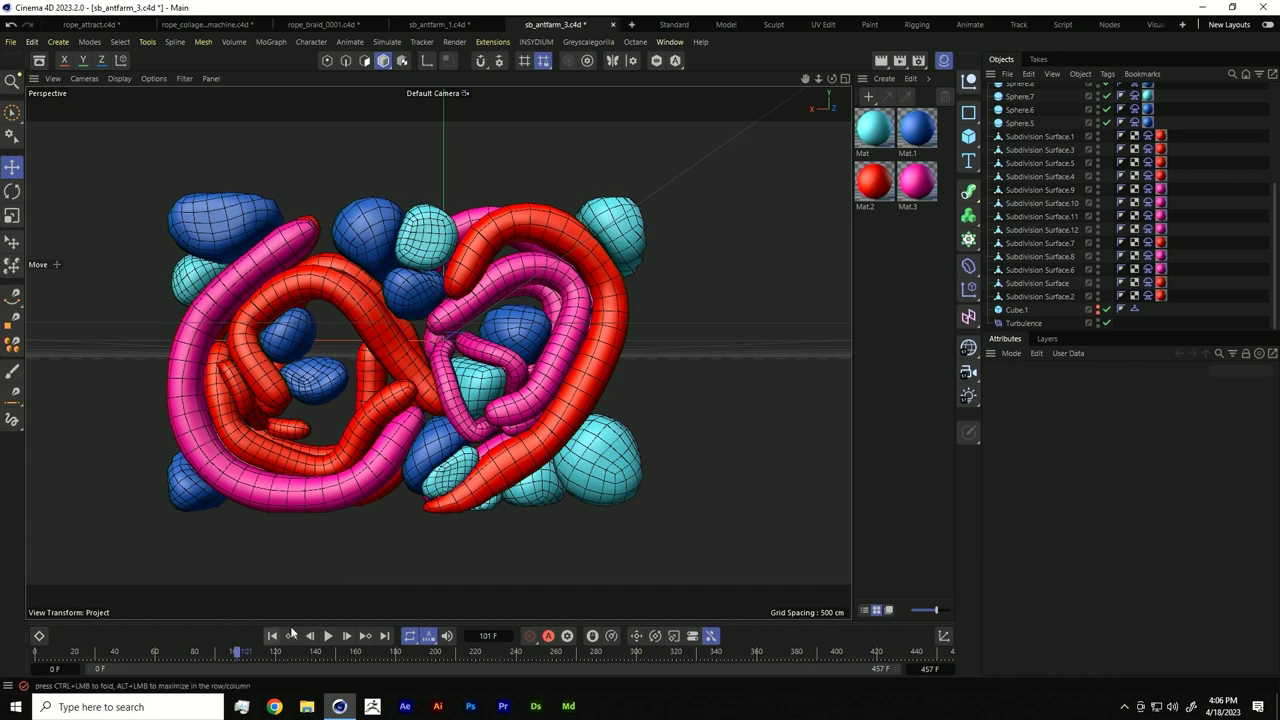
click(272, 636)
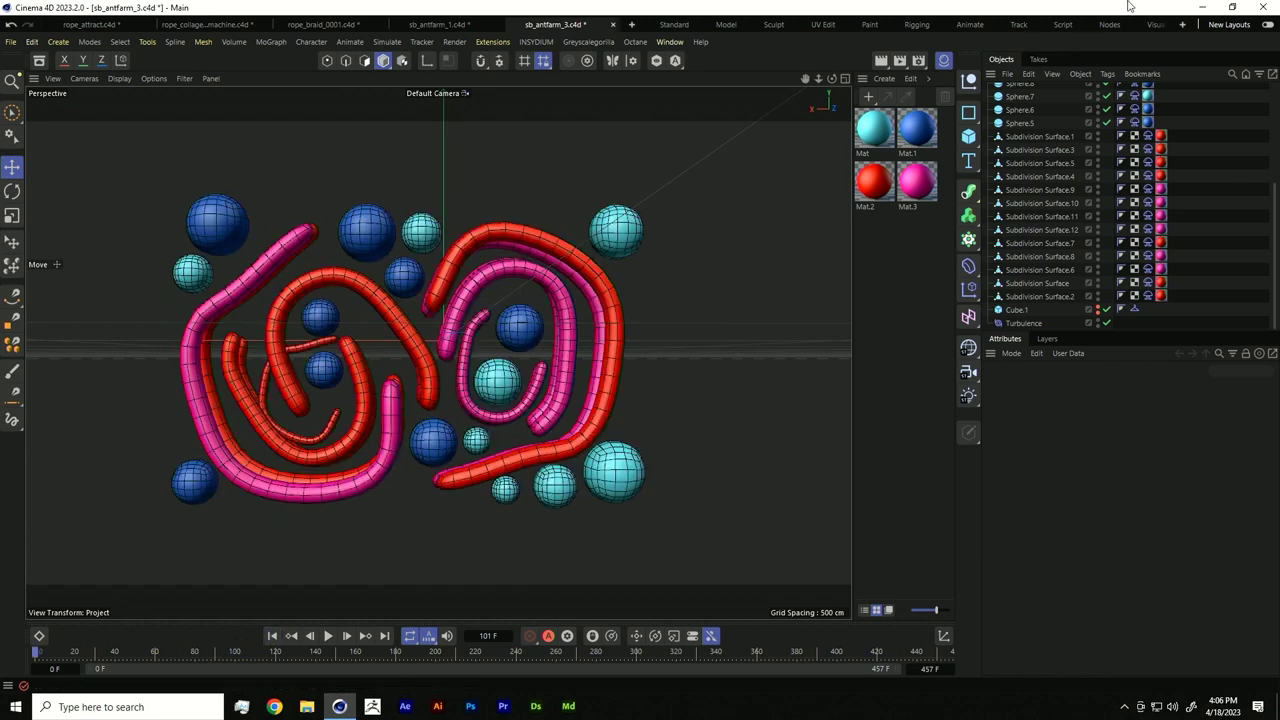
Step: Minimize Cinema 4D and open the presenter's project folder under Presentations in File Explorer
click(1204, 8)
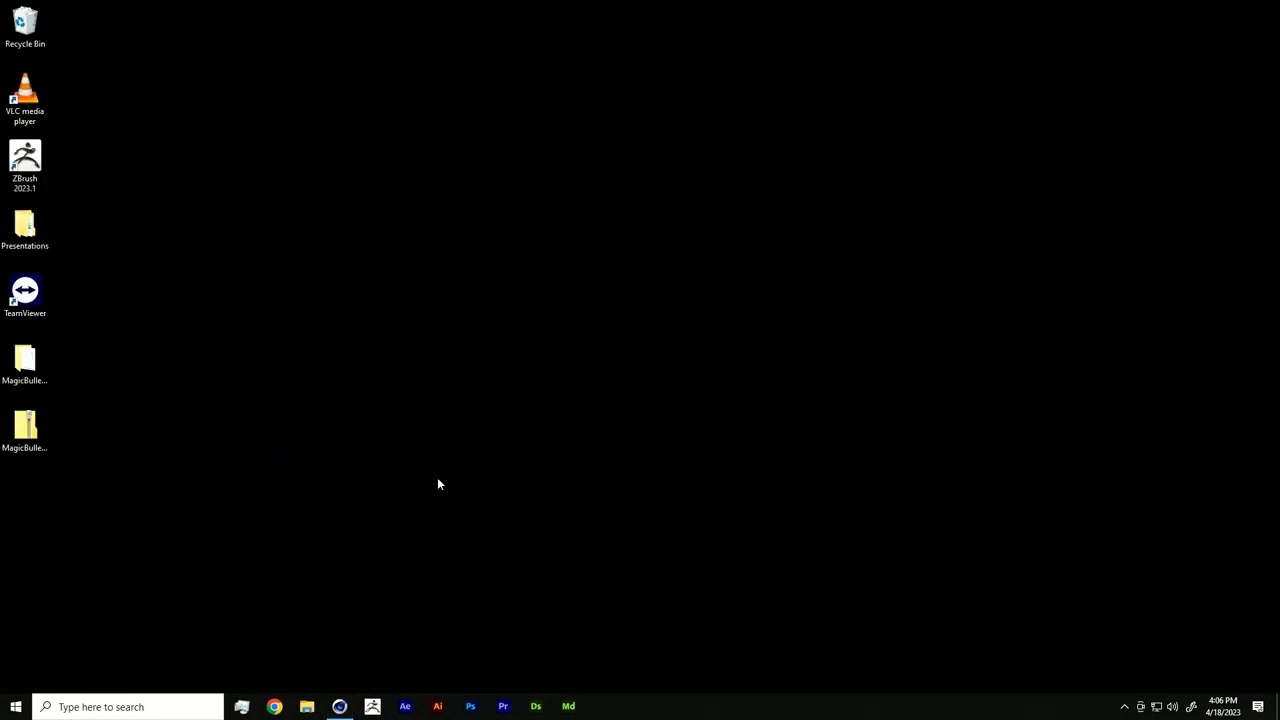
click(306, 707)
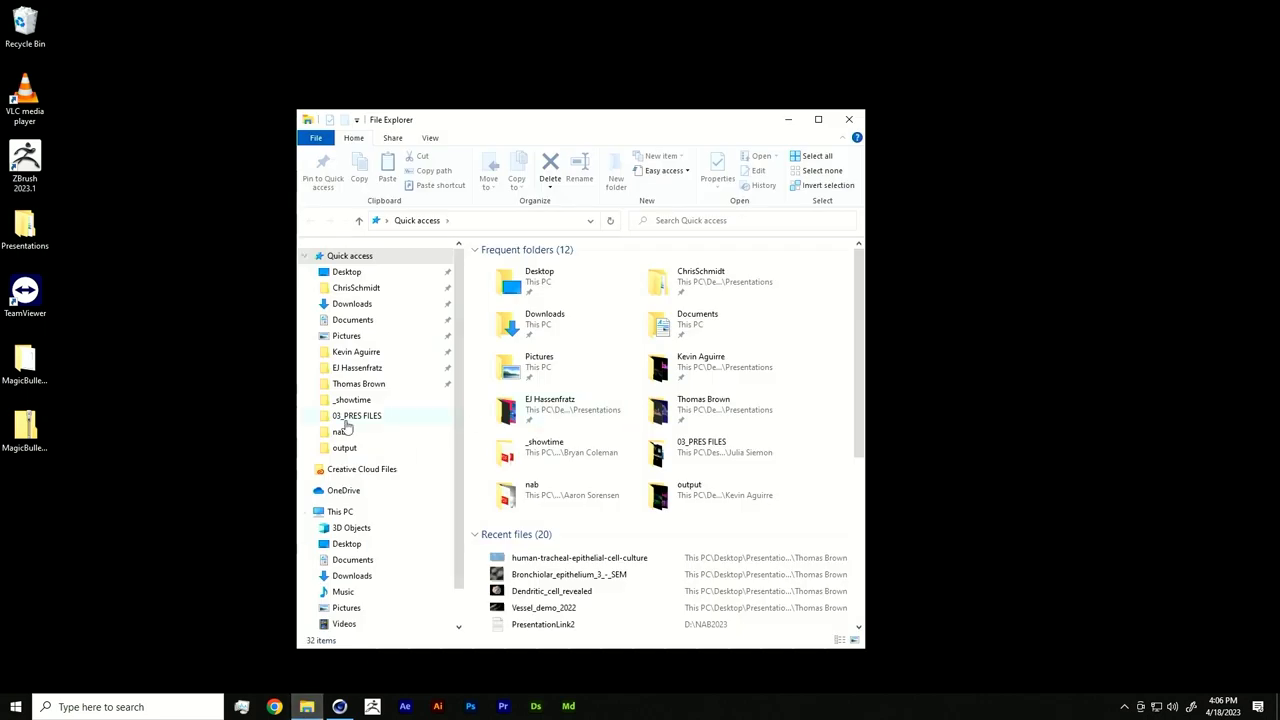
click(362, 384)
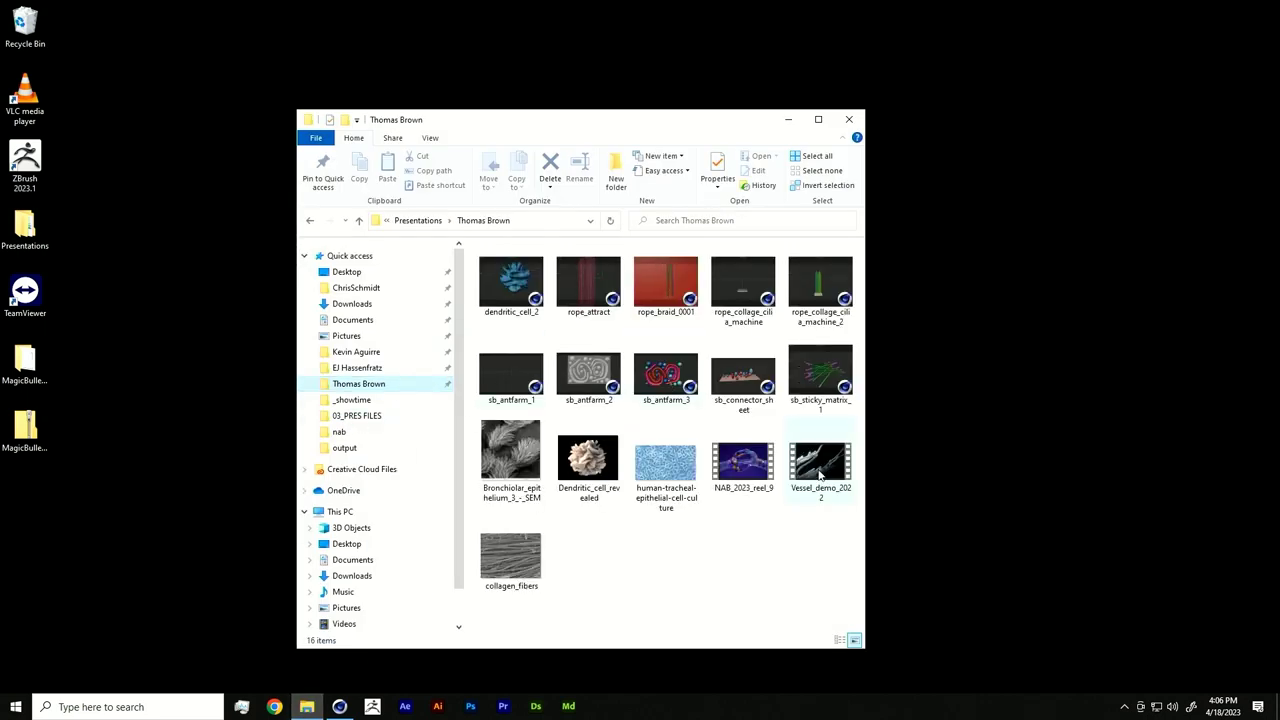
Step: Play the NAB_2023_reel_9 video in Movies & TV
double_click(750, 478)
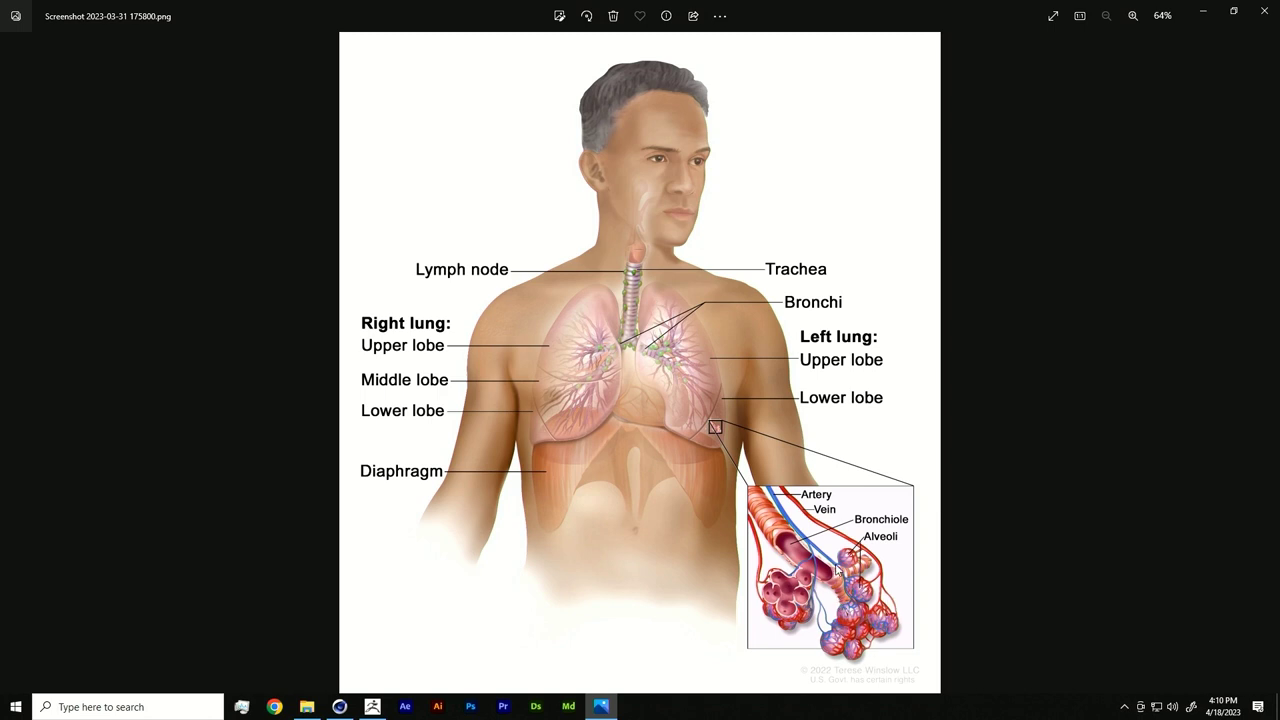
Step: Bring up the FINAL_usable files folder and play the old_alveoli video
click(309, 707)
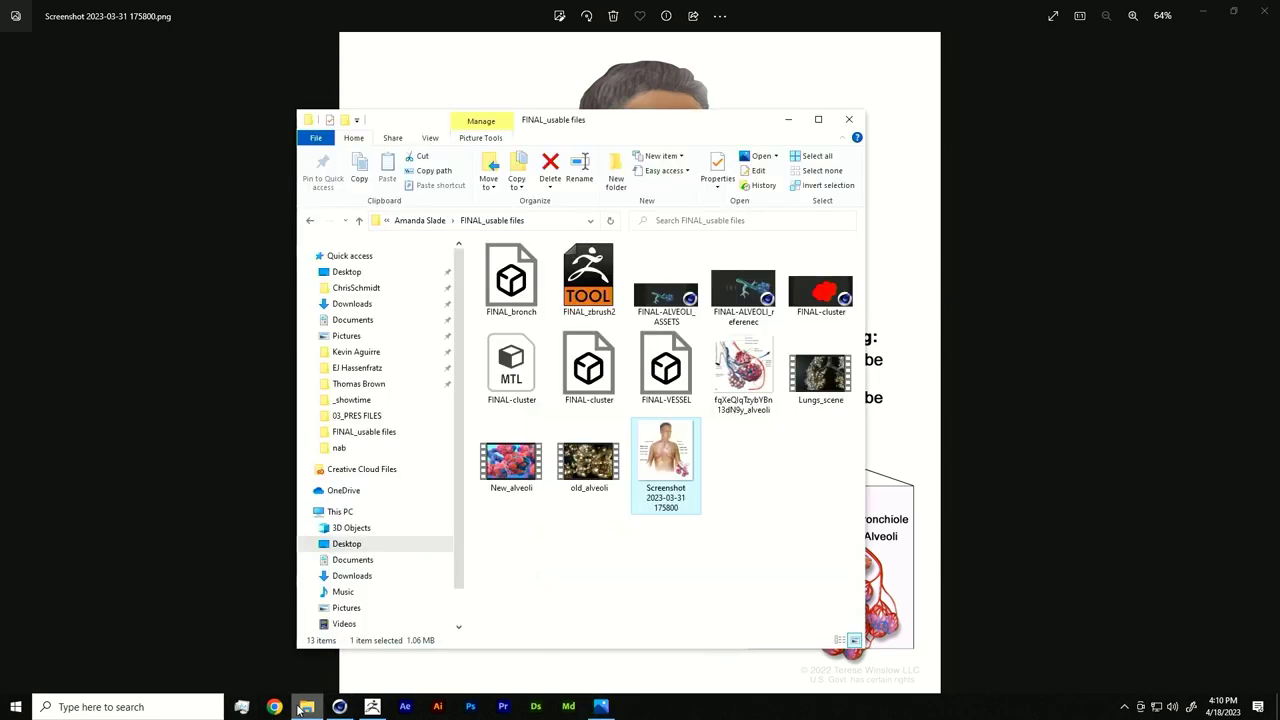
double_click(589, 470)
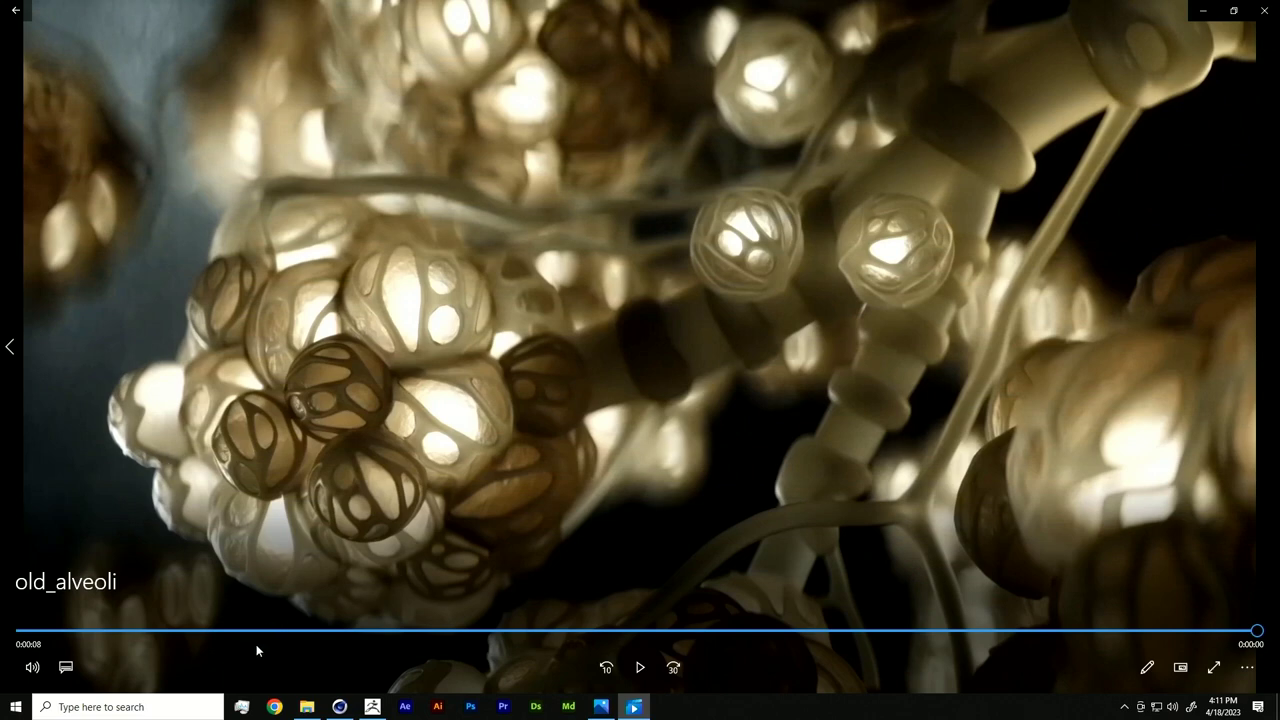
Step: Scrub back through the old_alveoli clip and replay it from earlier points
click(266, 631)
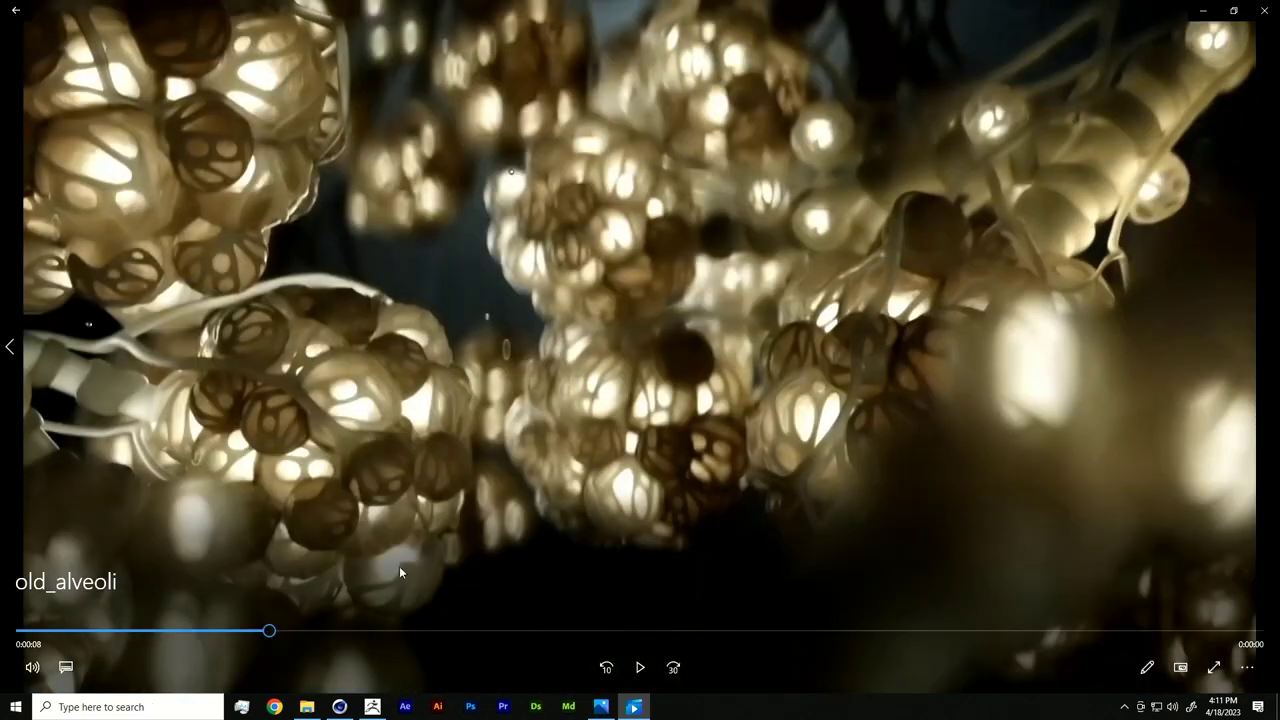
click(644, 670)
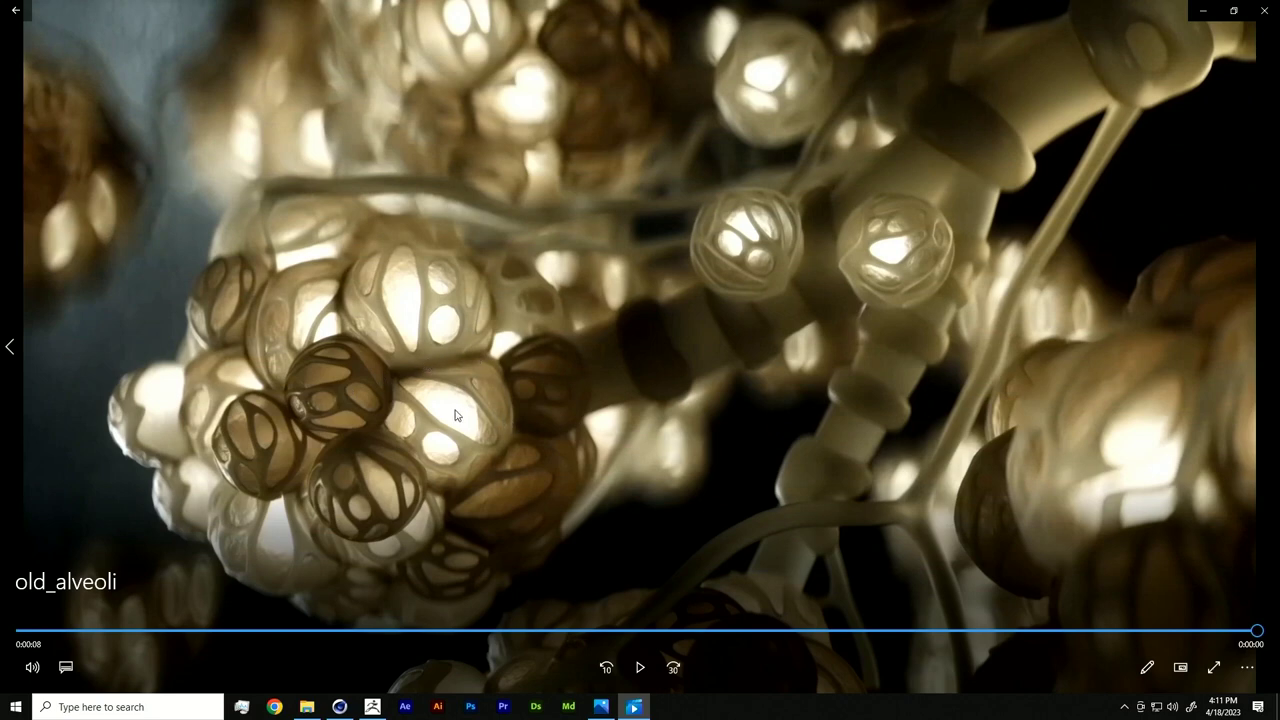
click(418, 631)
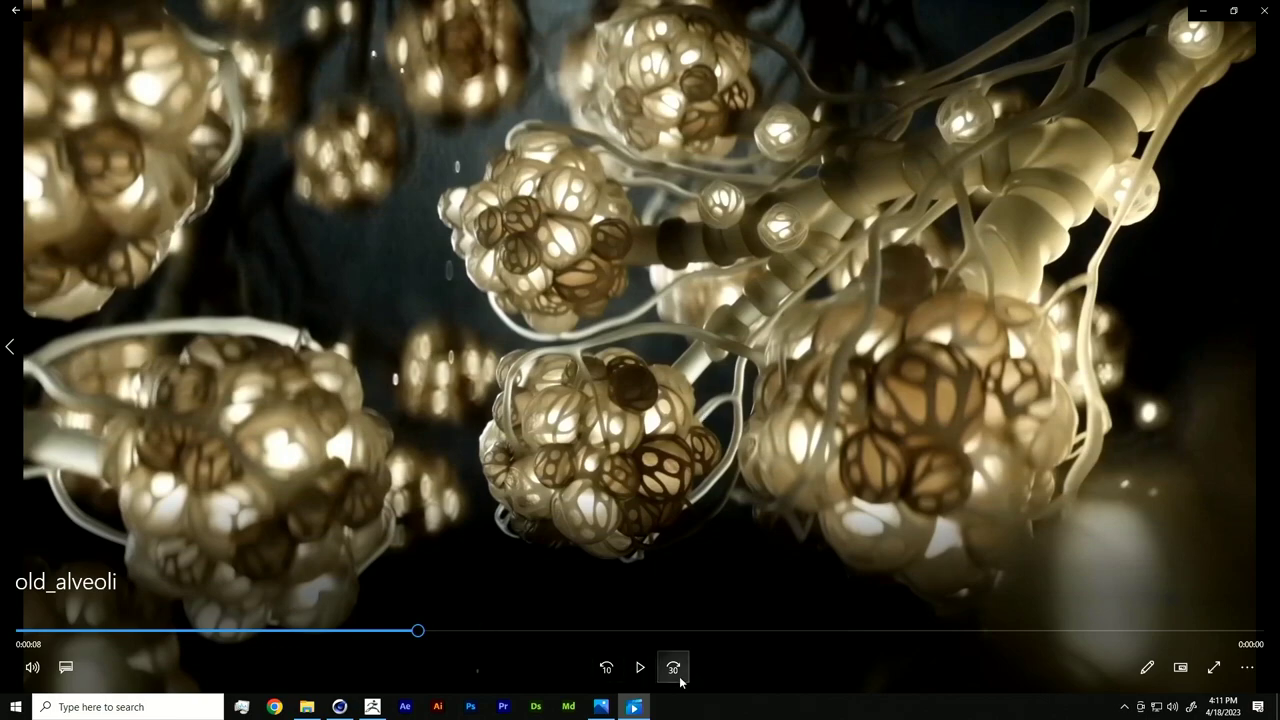
click(640, 667)
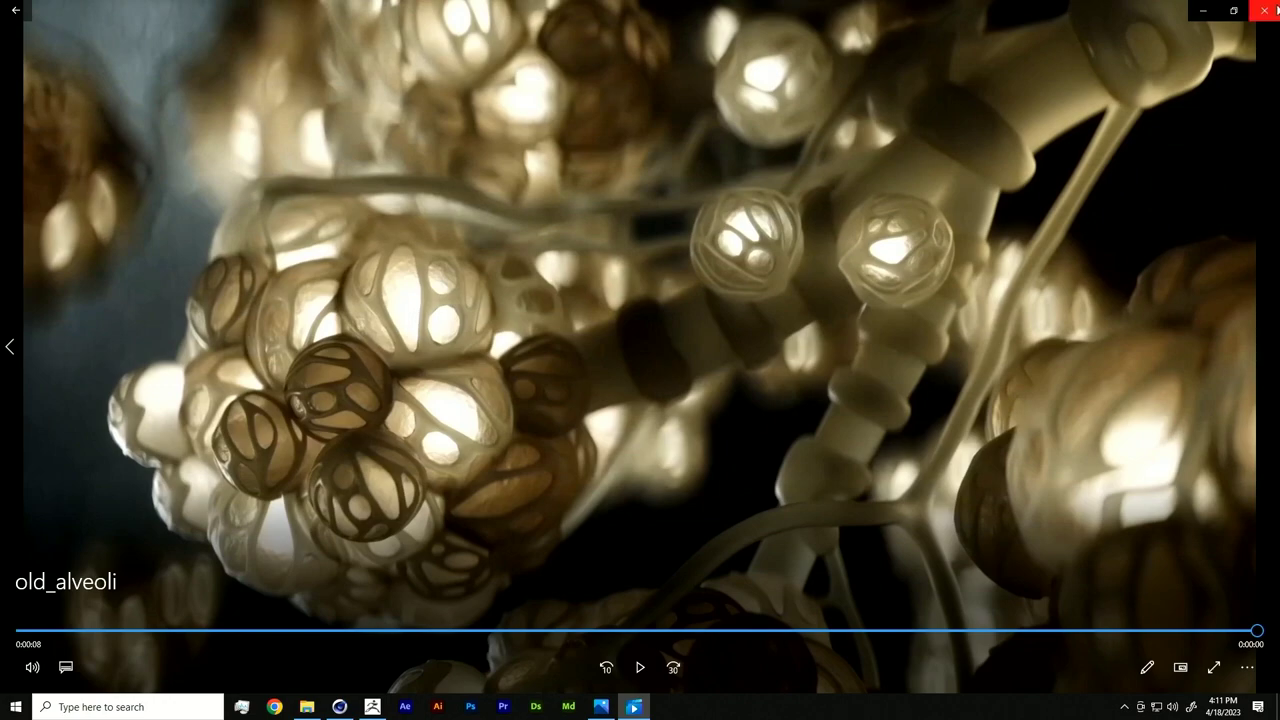
Step: Close the video player and lung diagram, and hide the FINAL_usable files window
click(1277, 10)
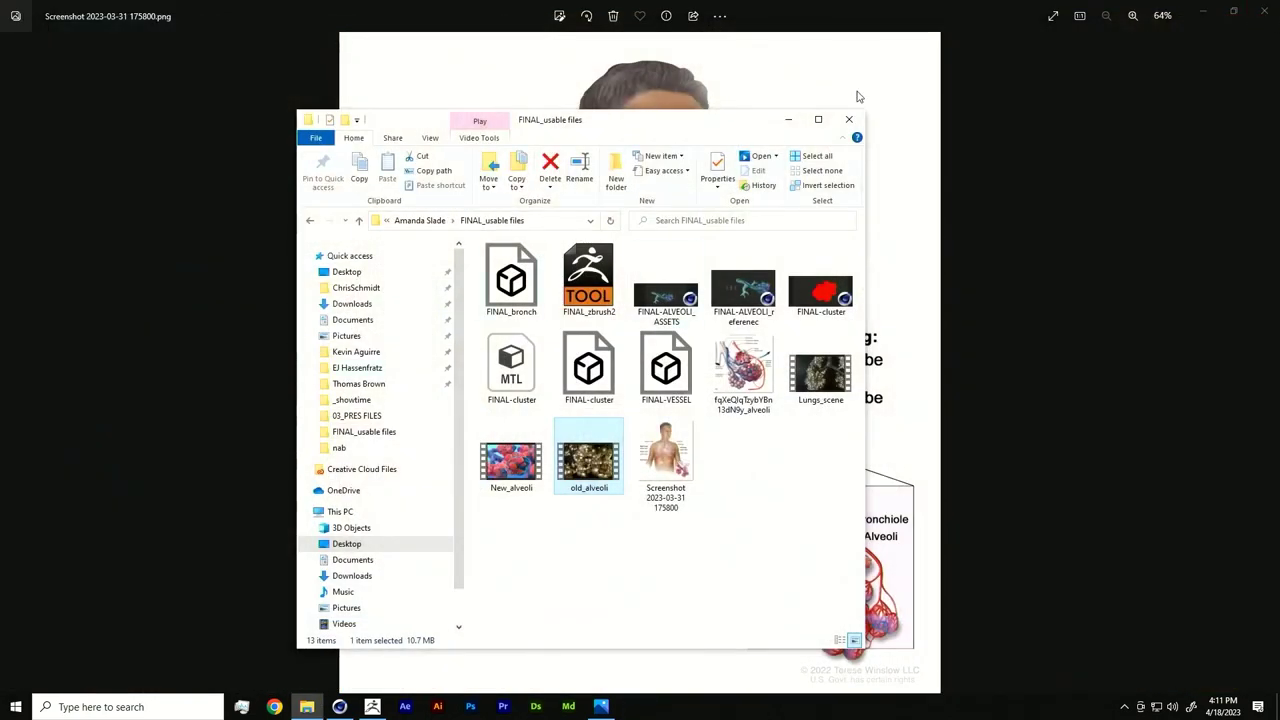
click(1267, 28)
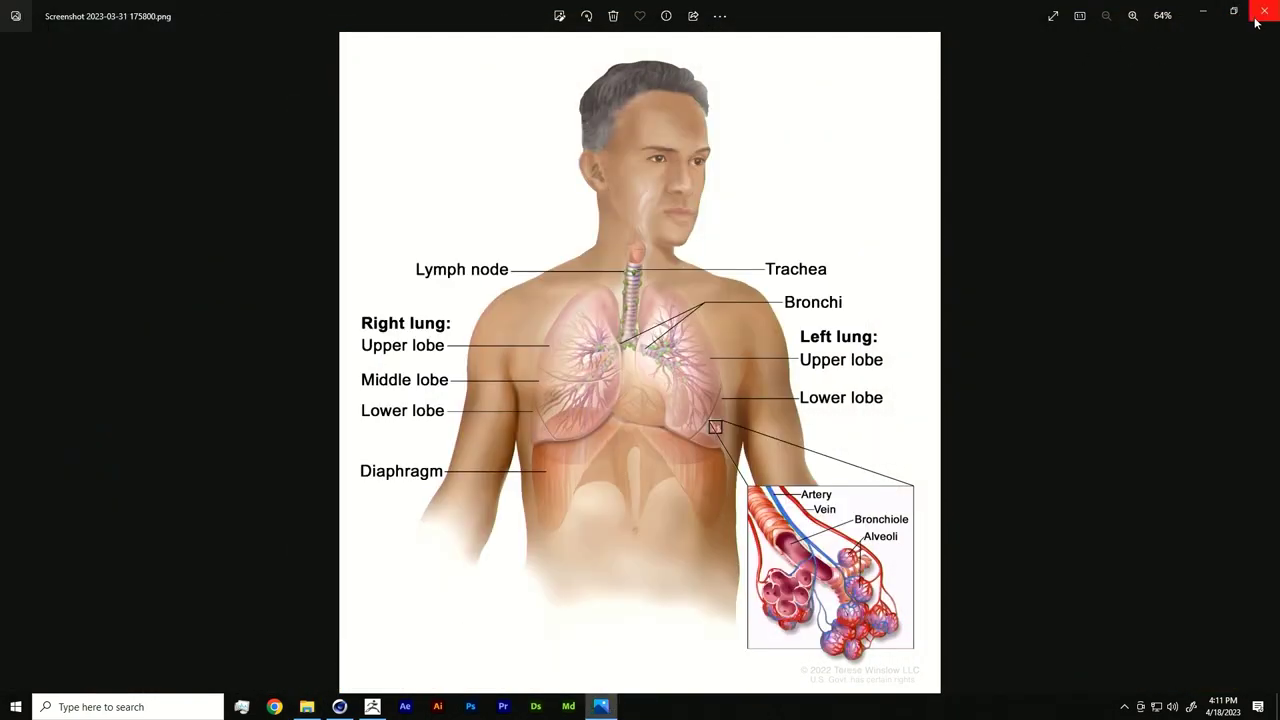
click(1272, 12)
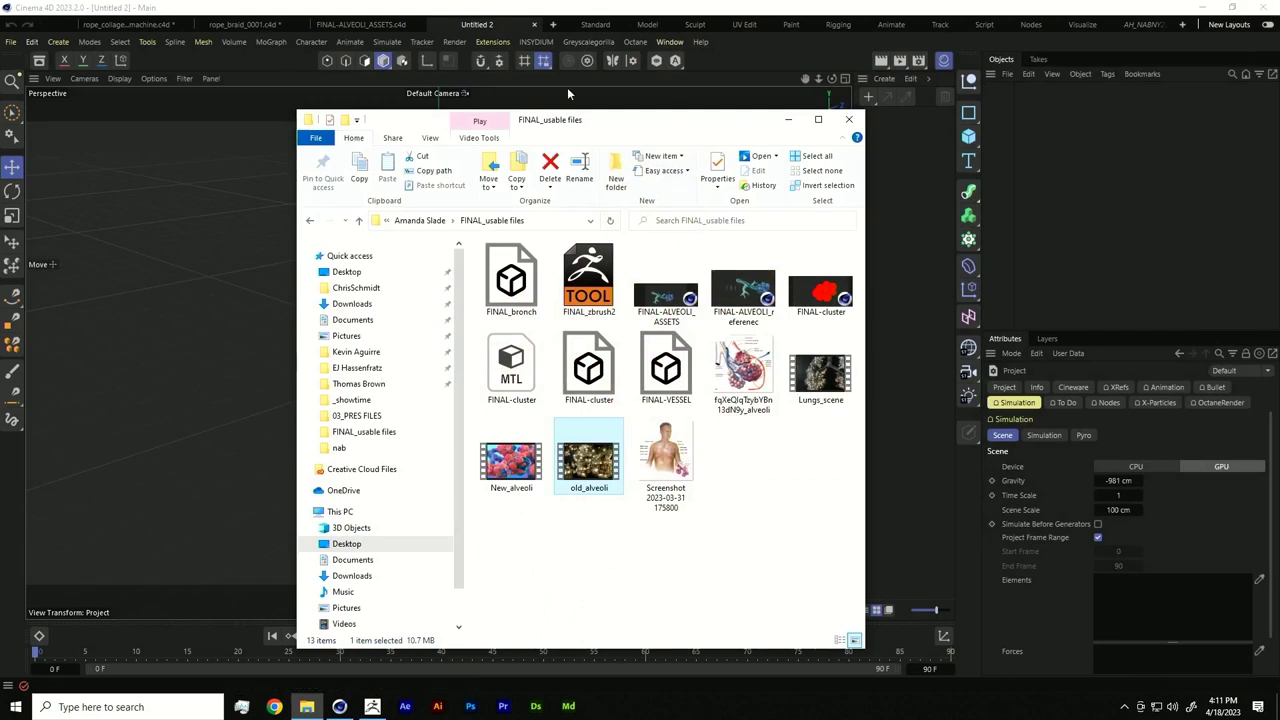
Step: In Cinema 4D, add a Cloner with a Sphere as its child, deleting the stray cube
click(171, 199)
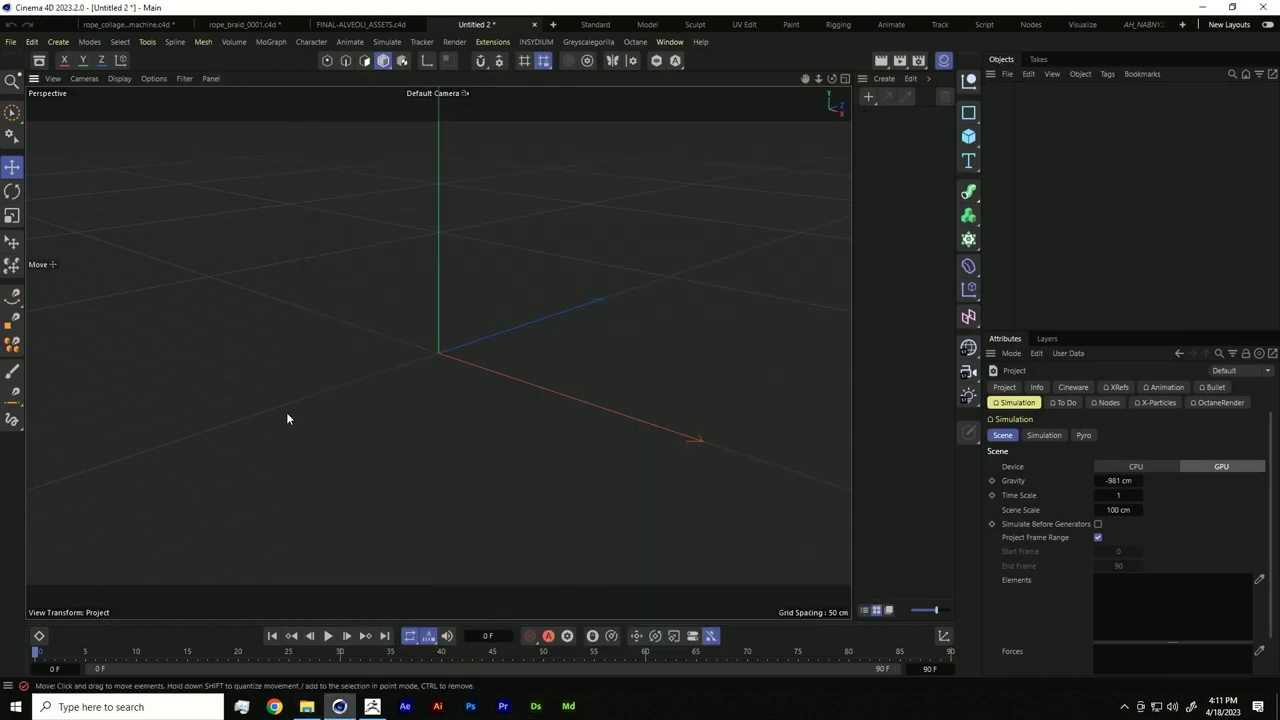
click(271, 42)
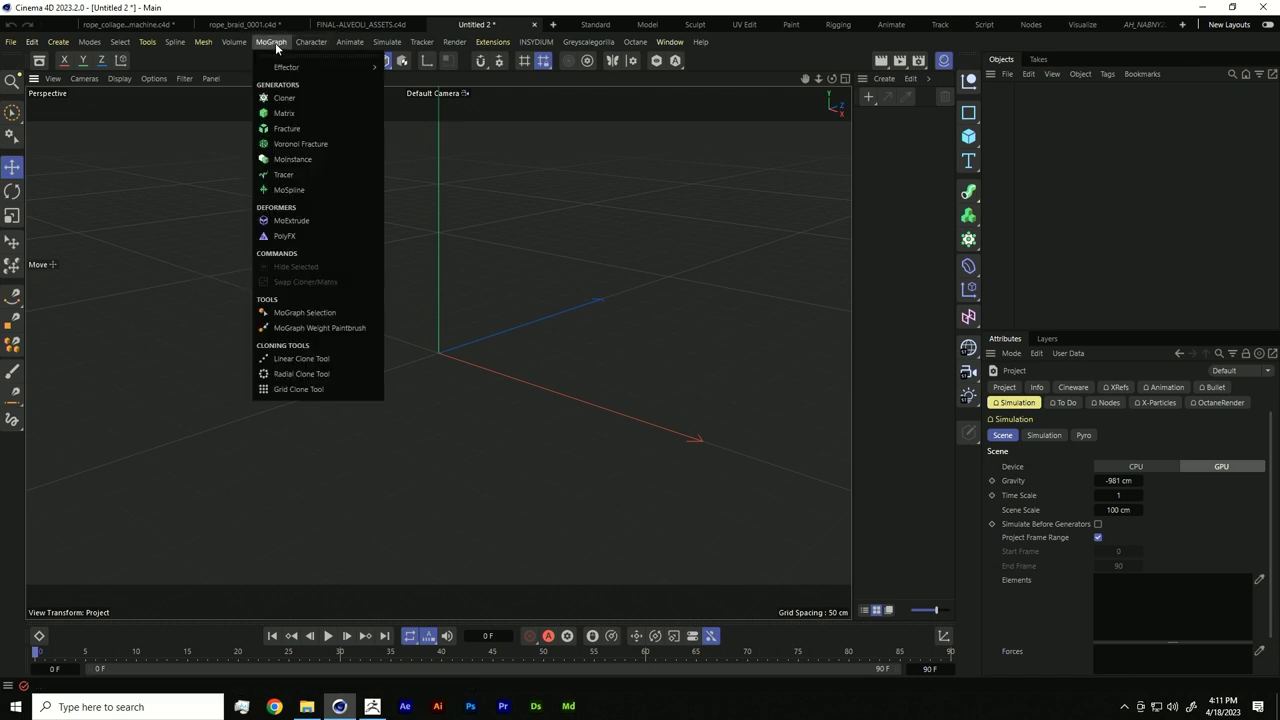
click(281, 100)
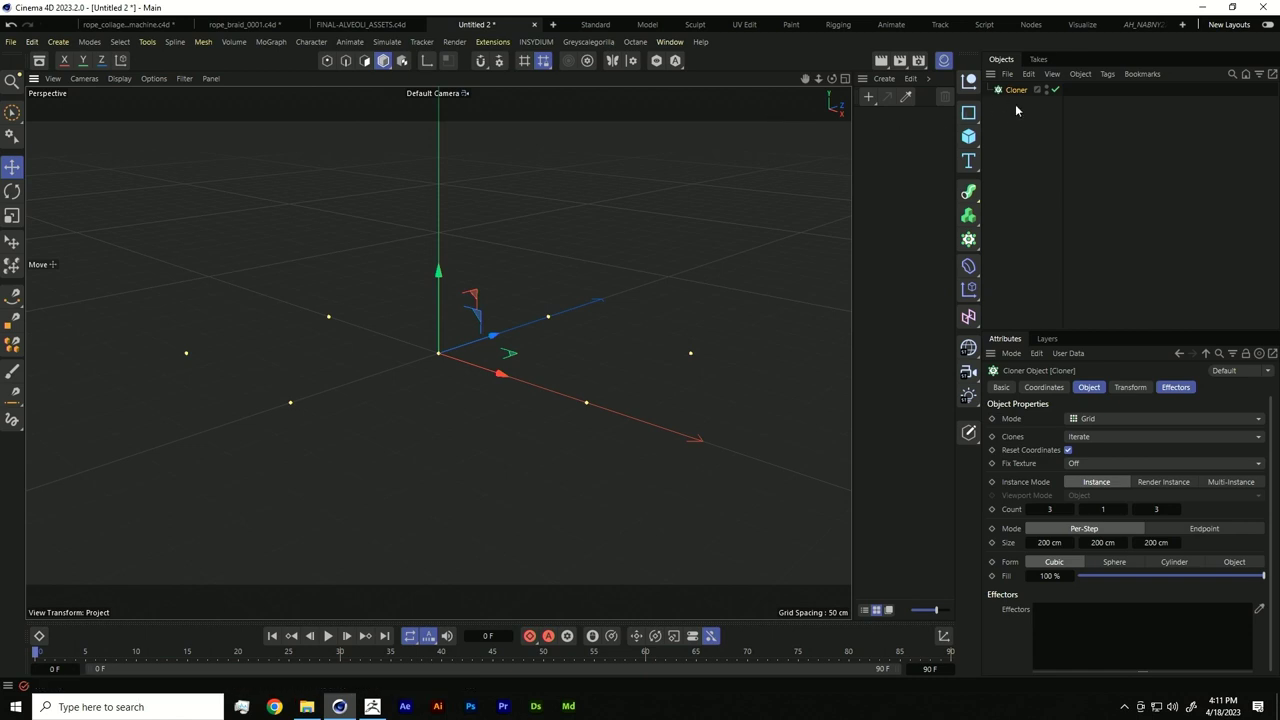
click(968, 136)
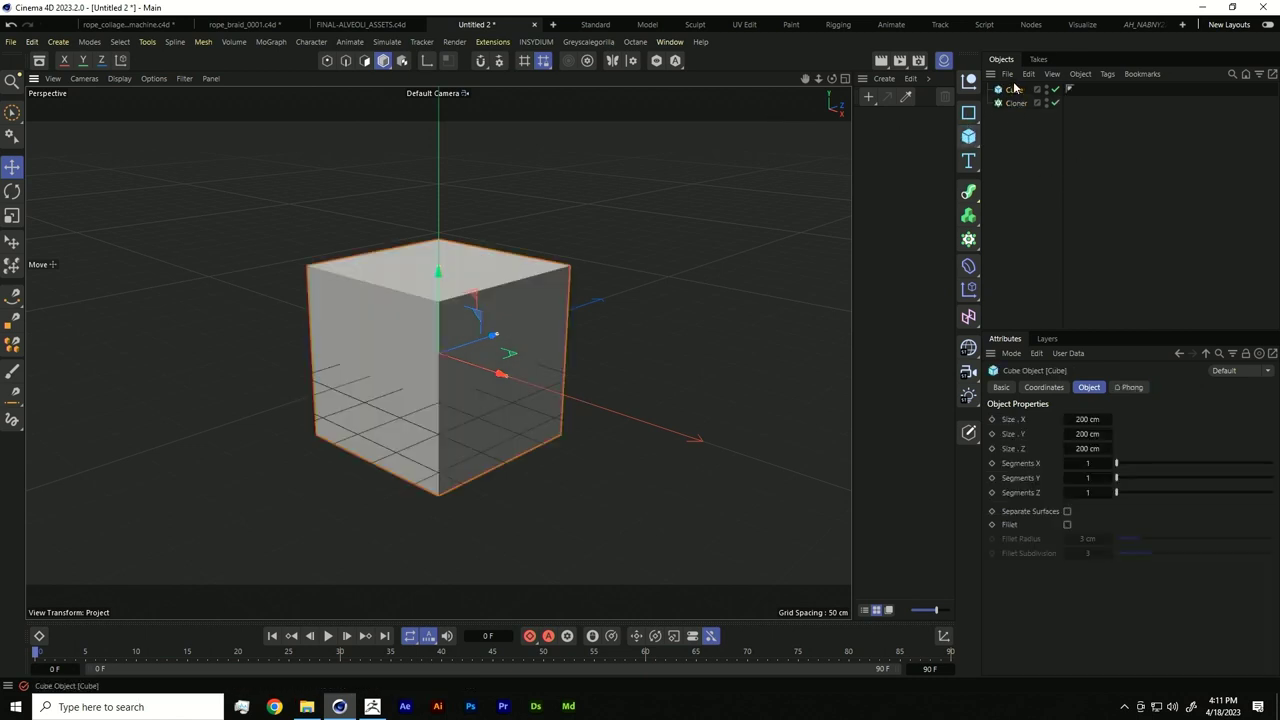
key(ctrl+z)
click(968, 136)
click(968, 136)
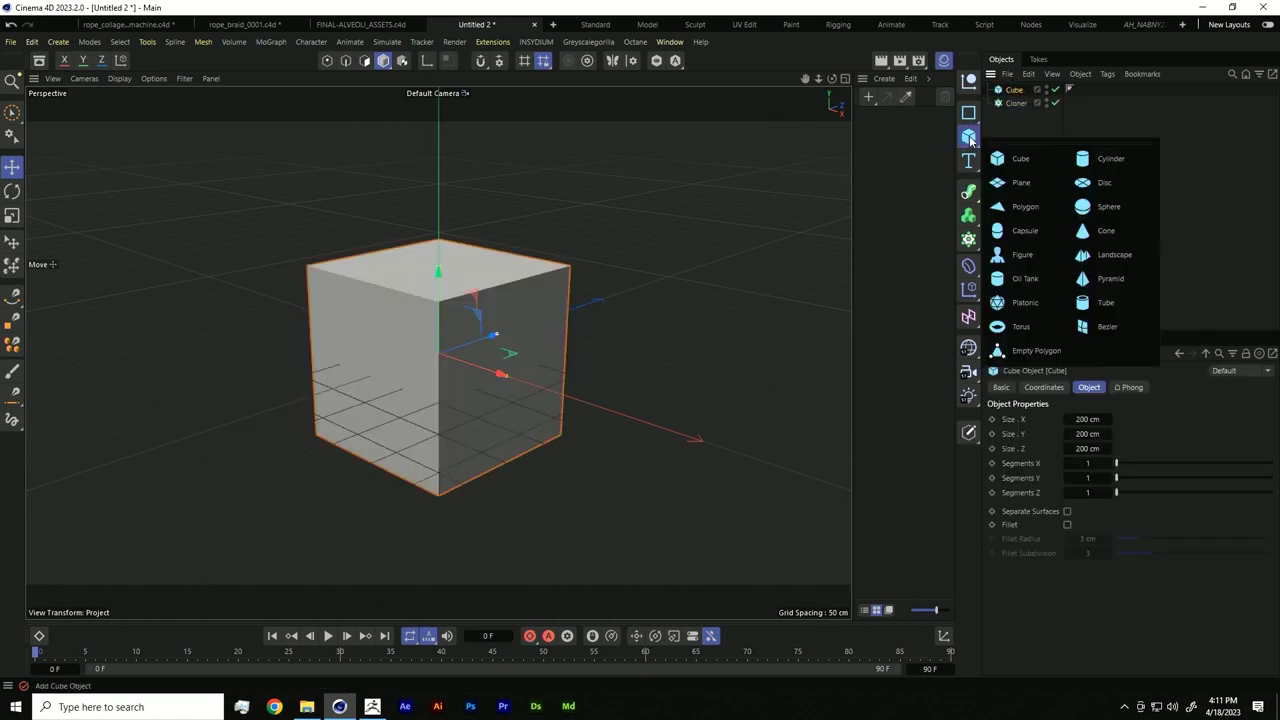
click(1108, 206)
click(1016, 96)
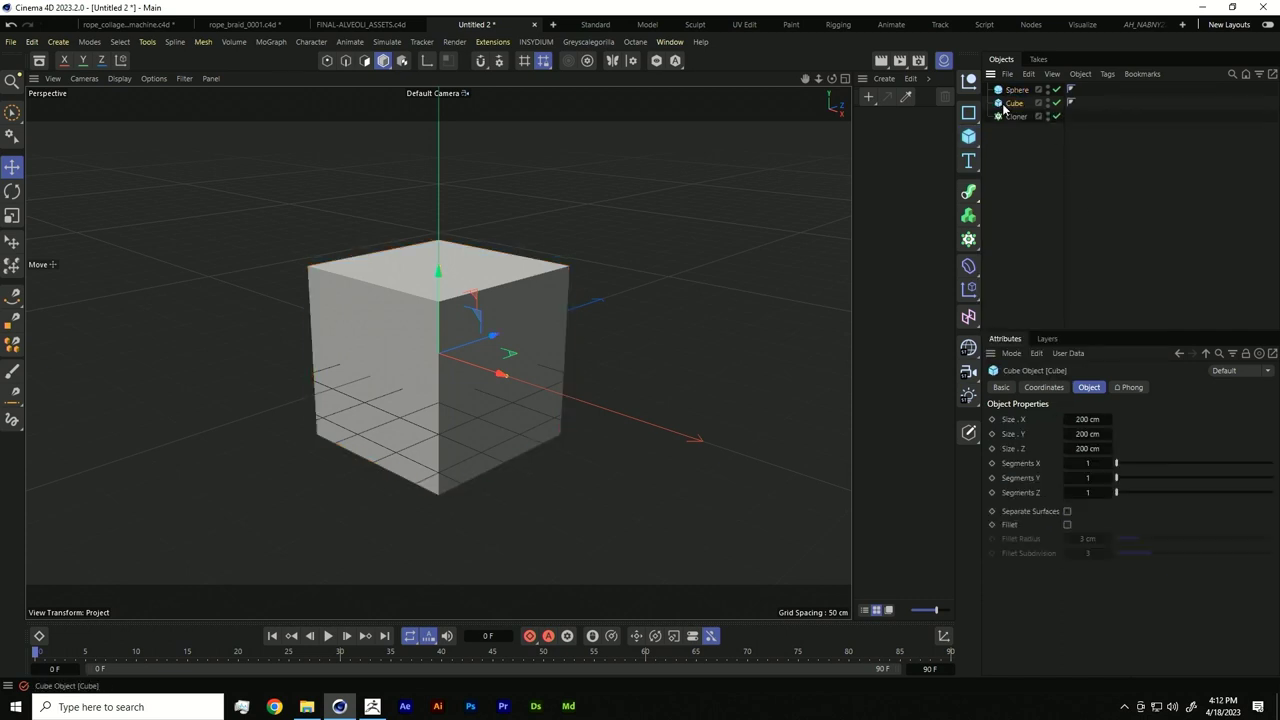
key(Delete)
drag(1018, 106, 1012, 108)
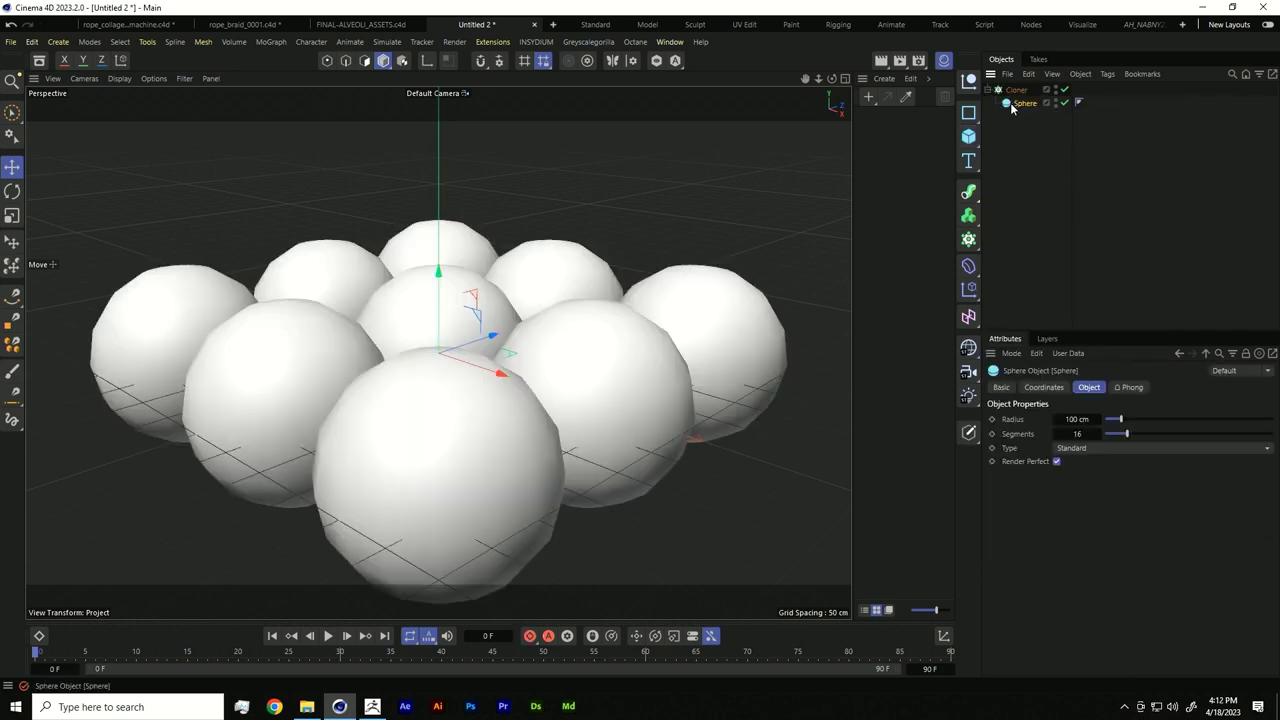
Step: Set the Cloner's Y and Z clone counts to 2
click(1015, 90)
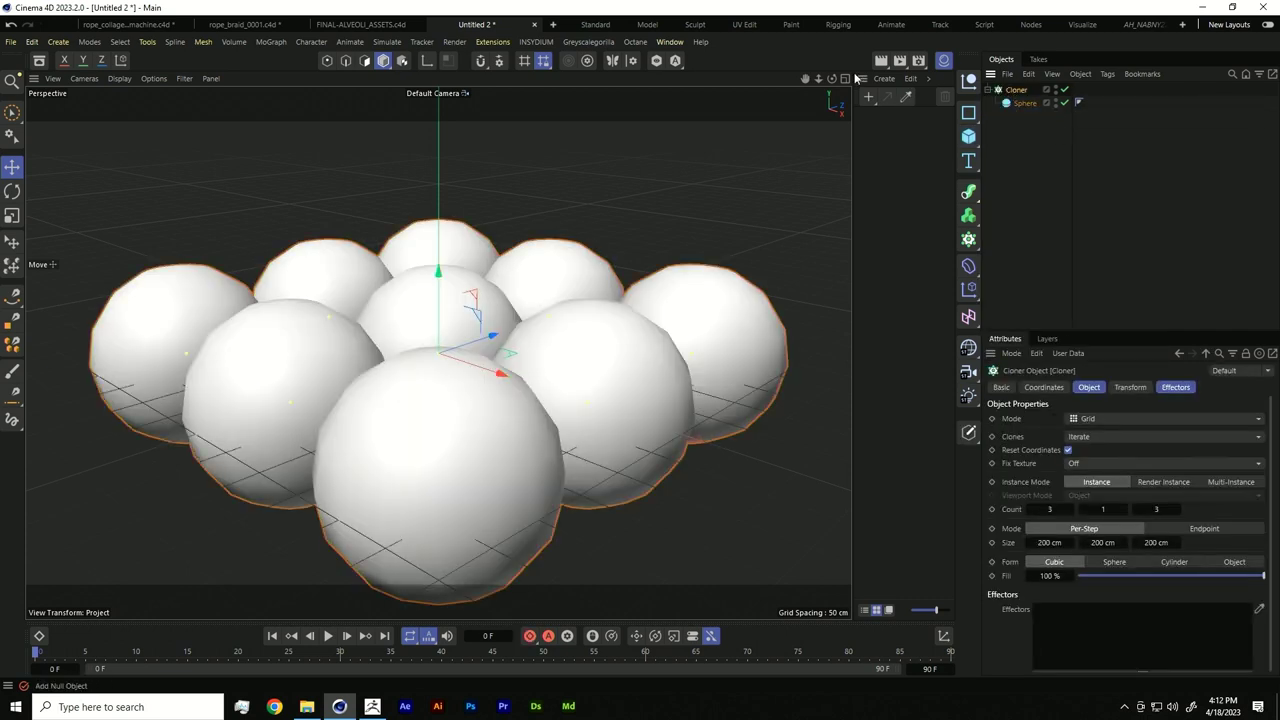
drag(1130, 511, 1142, 509)
click(1135, 510)
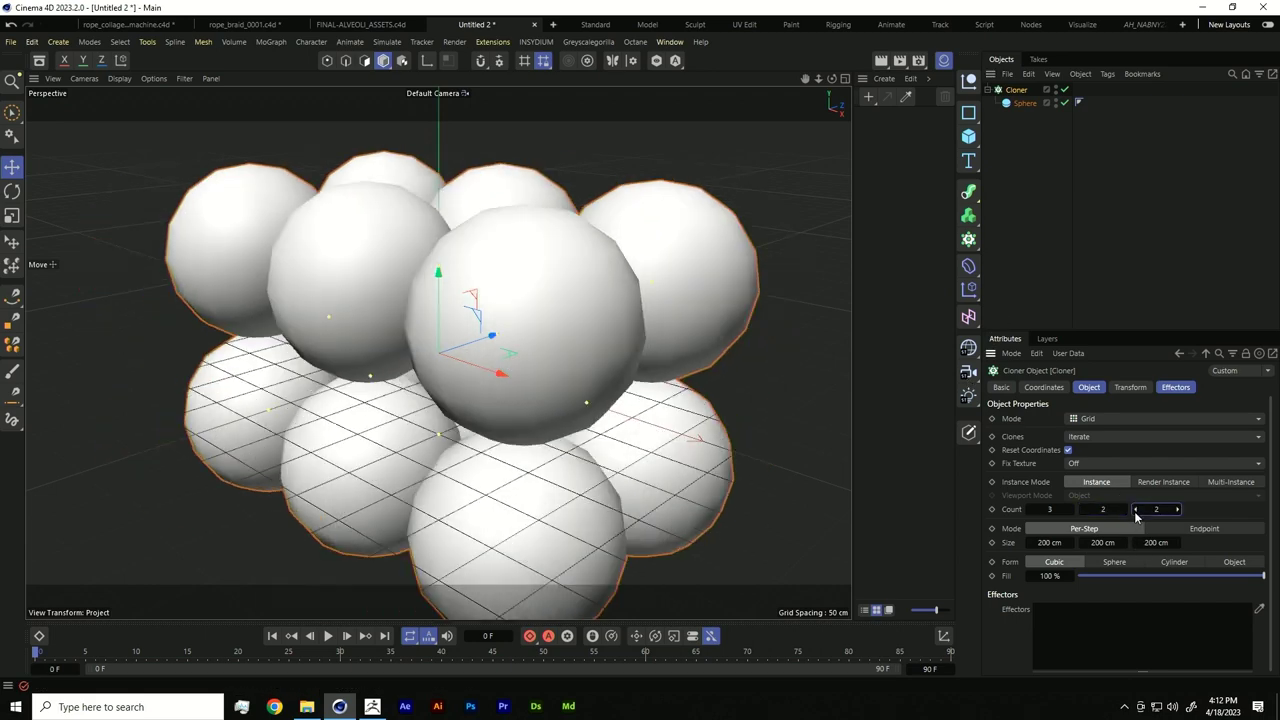
scroll(652, 324, down, 5)
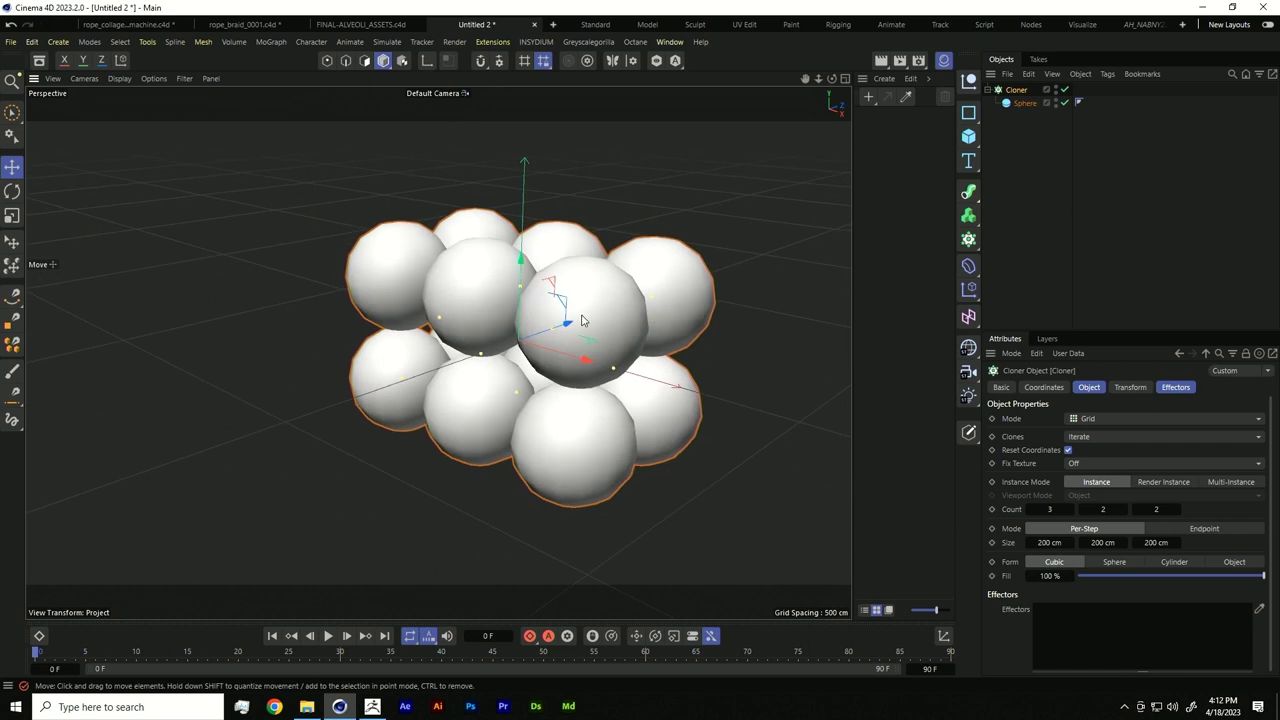
Step: Add Random and Push Apart effectors and link Push Apart into the Cloner's Effectors list
click(271, 42)
mouse_move(306, 66)
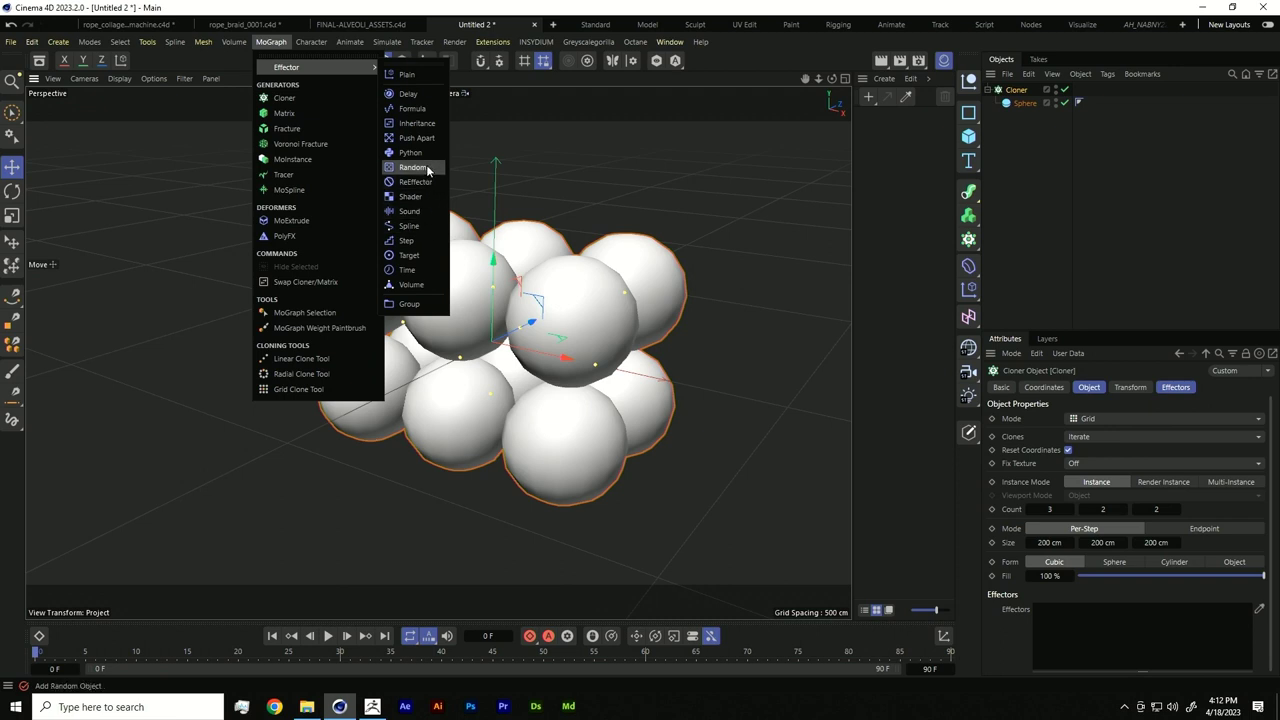
click(412, 167)
click(271, 42)
mouse_move(285, 67)
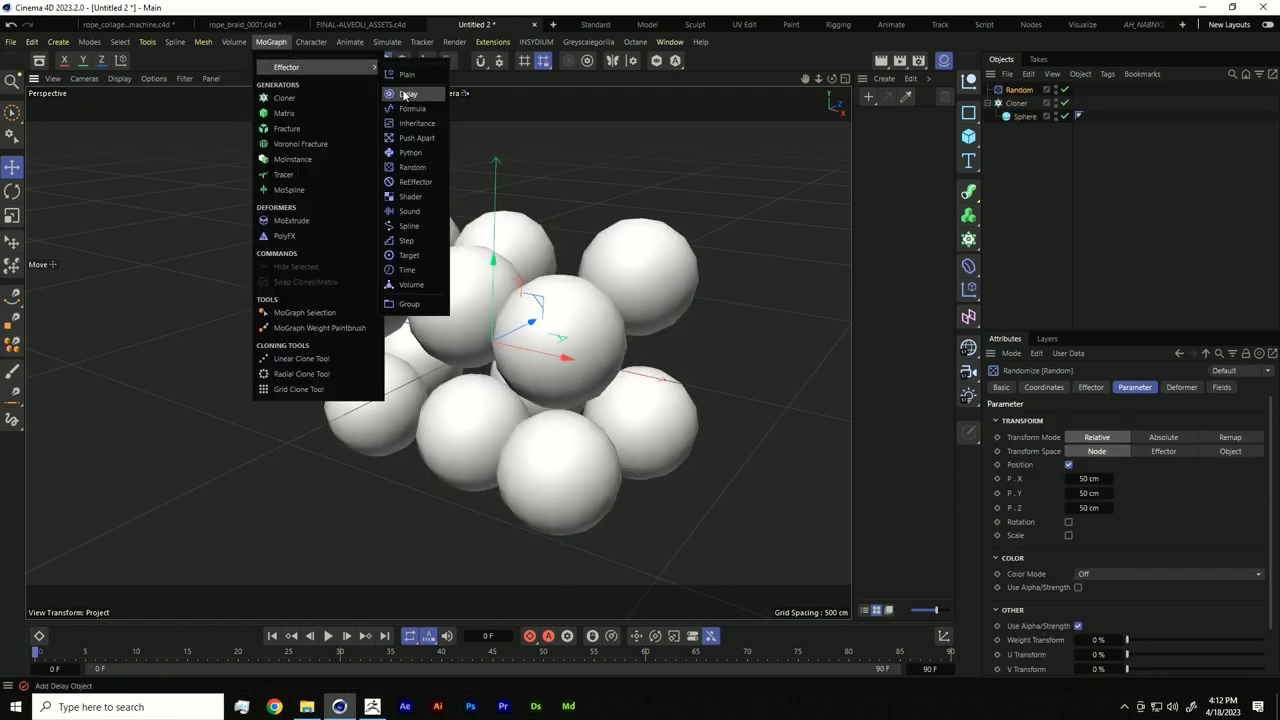
click(430, 139)
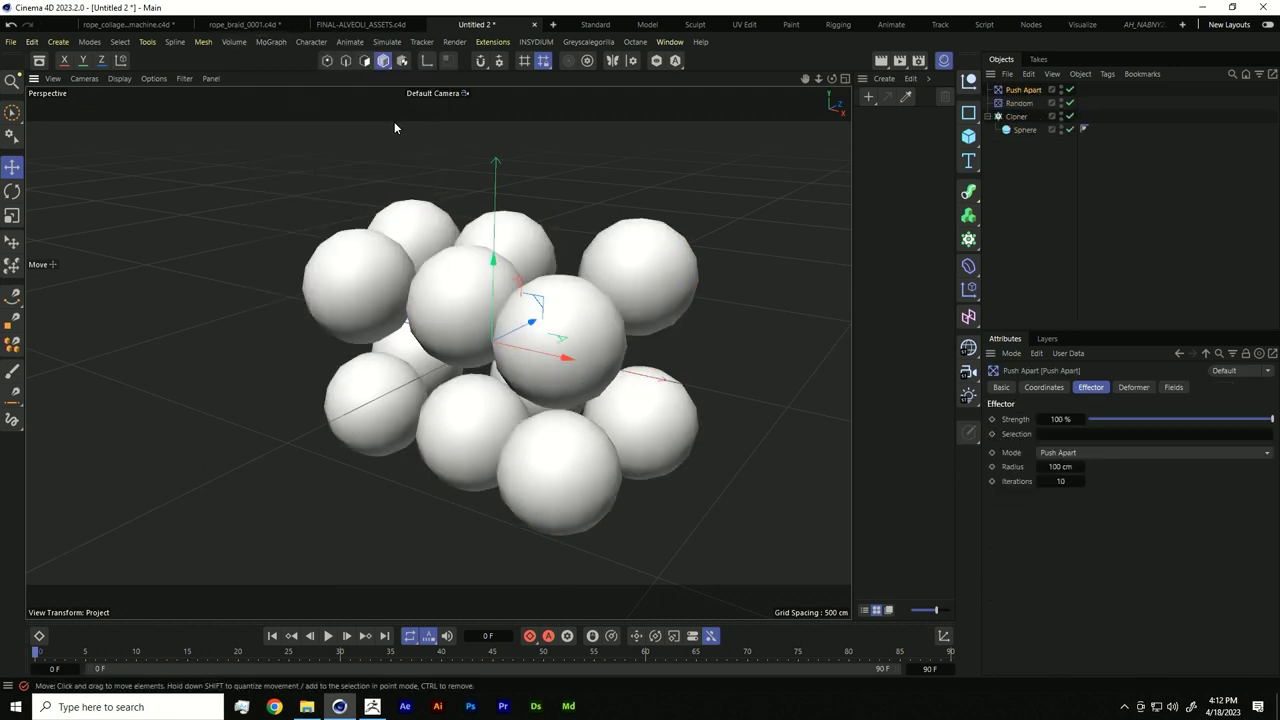
click(1018, 117)
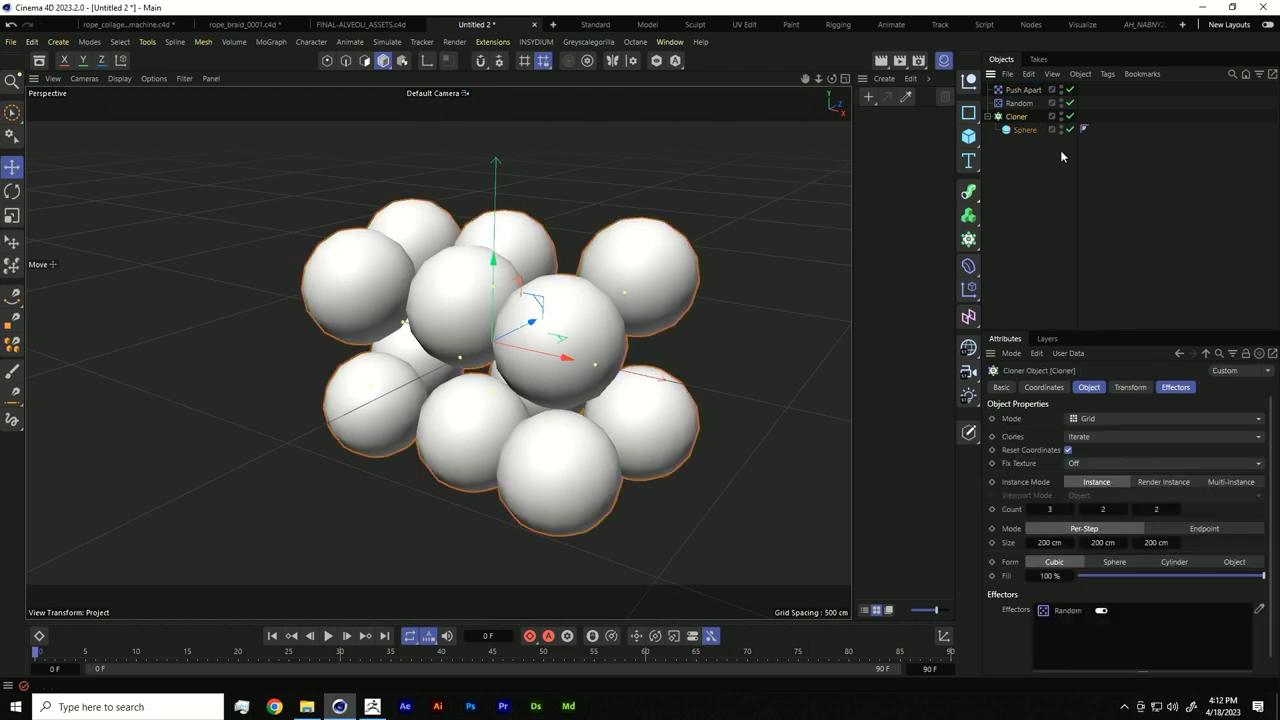
drag(1025, 91, 1074, 630)
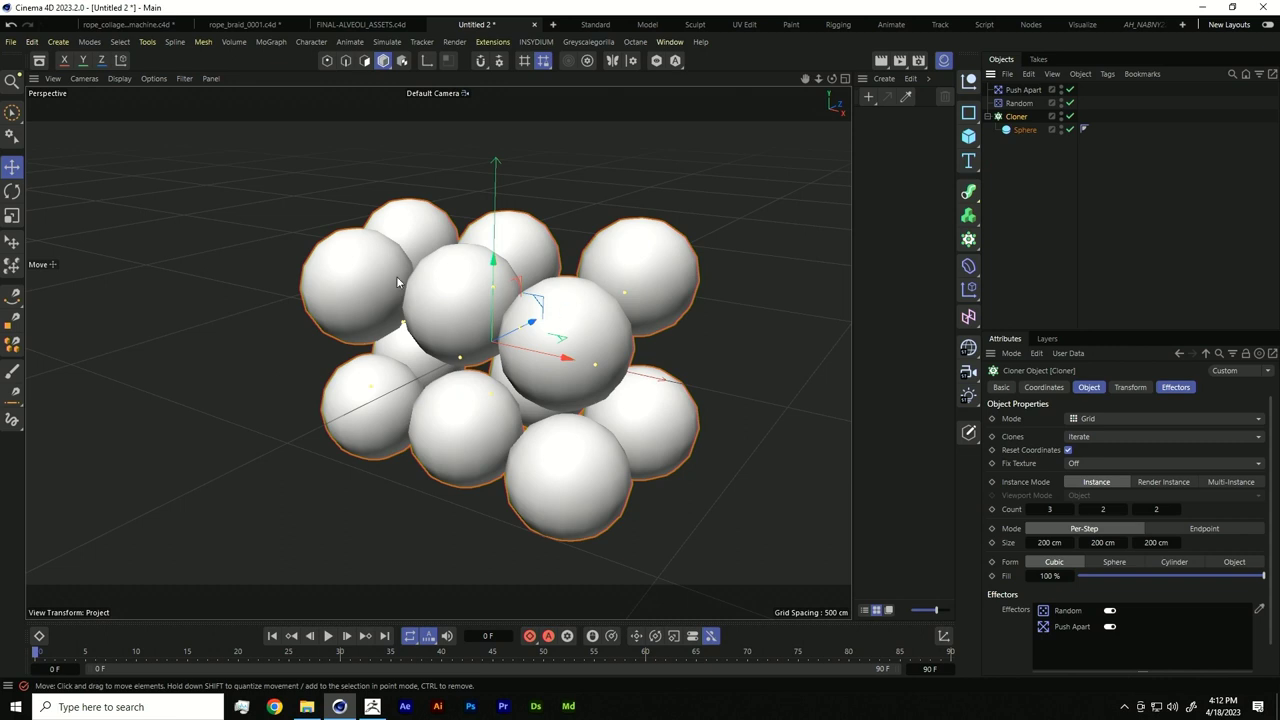
Step: Set the Random effector's position offsets to -27, 27 and -237 cm
click(1019, 104)
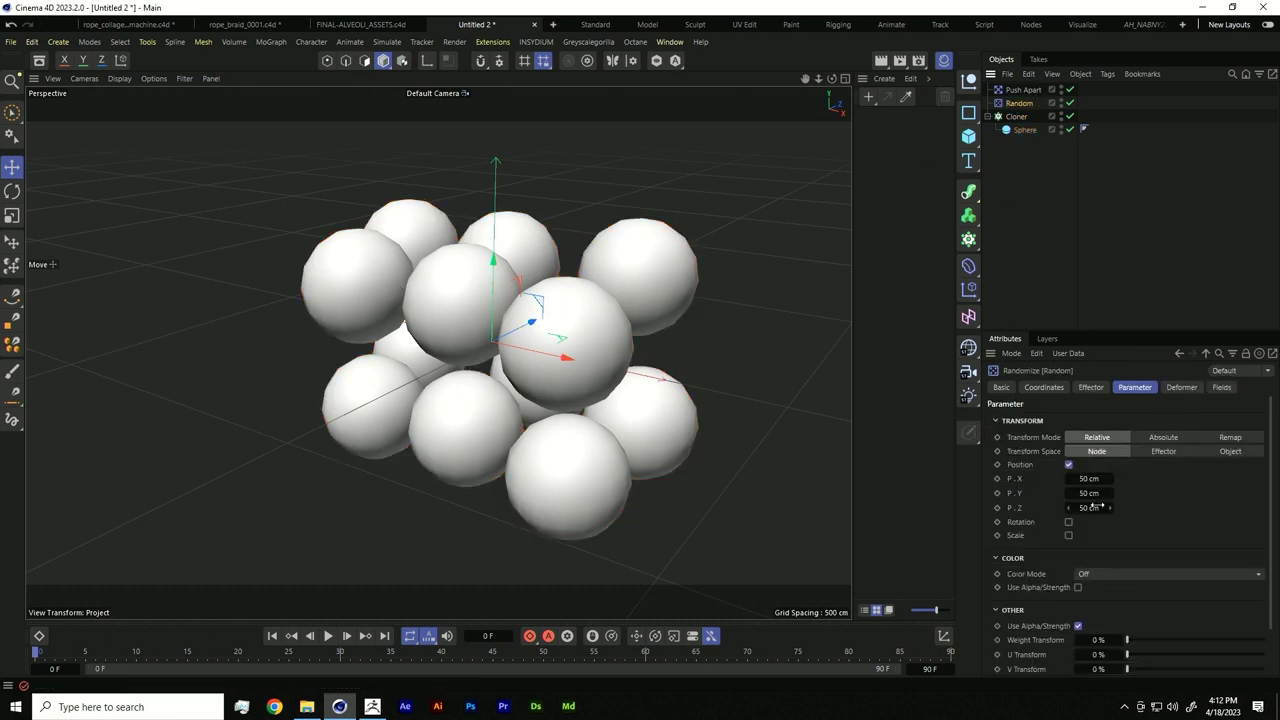
mouse_move(1088, 493)
mouse_down()
mouse_move(1092, 505)
mouse_move(1087, 493)
mouse_move(880, 537)
mouse_move(1120, 463)
mouse_move(903, 517)
mouse_move(1000, 495)
mouse_up()
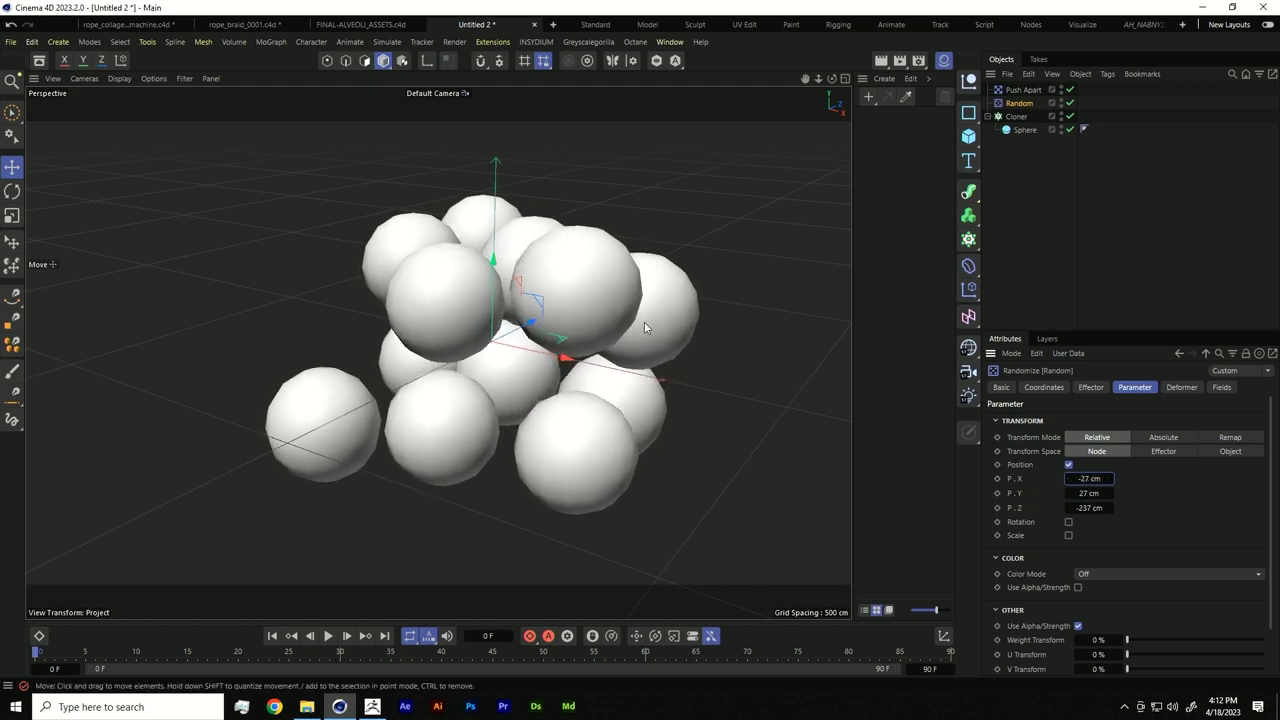
alt+drag(644, 322, 924, 196)
Step: Shrink the Cloner's Size to 111, 81 and 144 cm to pack the spheres tightly
click(1018, 116)
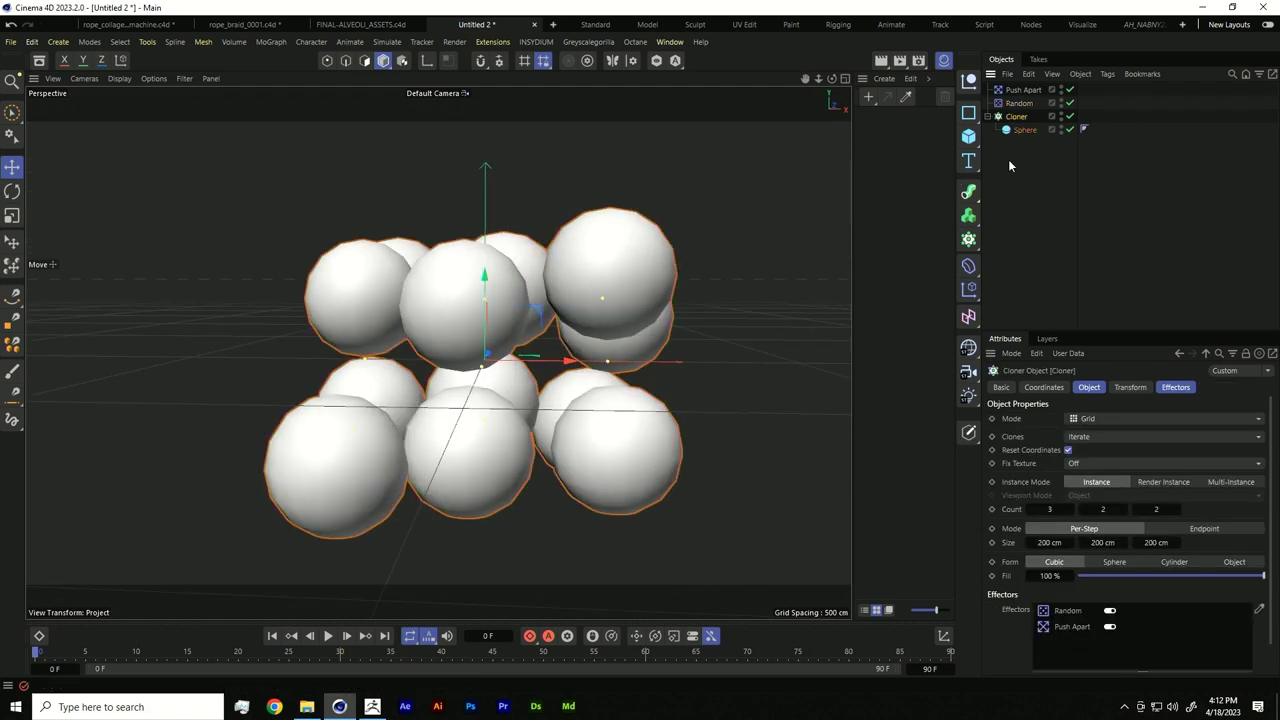
drag(1045, 537, 1025, 572)
drag(1097, 542, 588, 457)
mouse_move(469, 318)
alt+mouse_down()
mouse_move(475, 380)
mouse_move(485, 325)
alt+mouse_up()
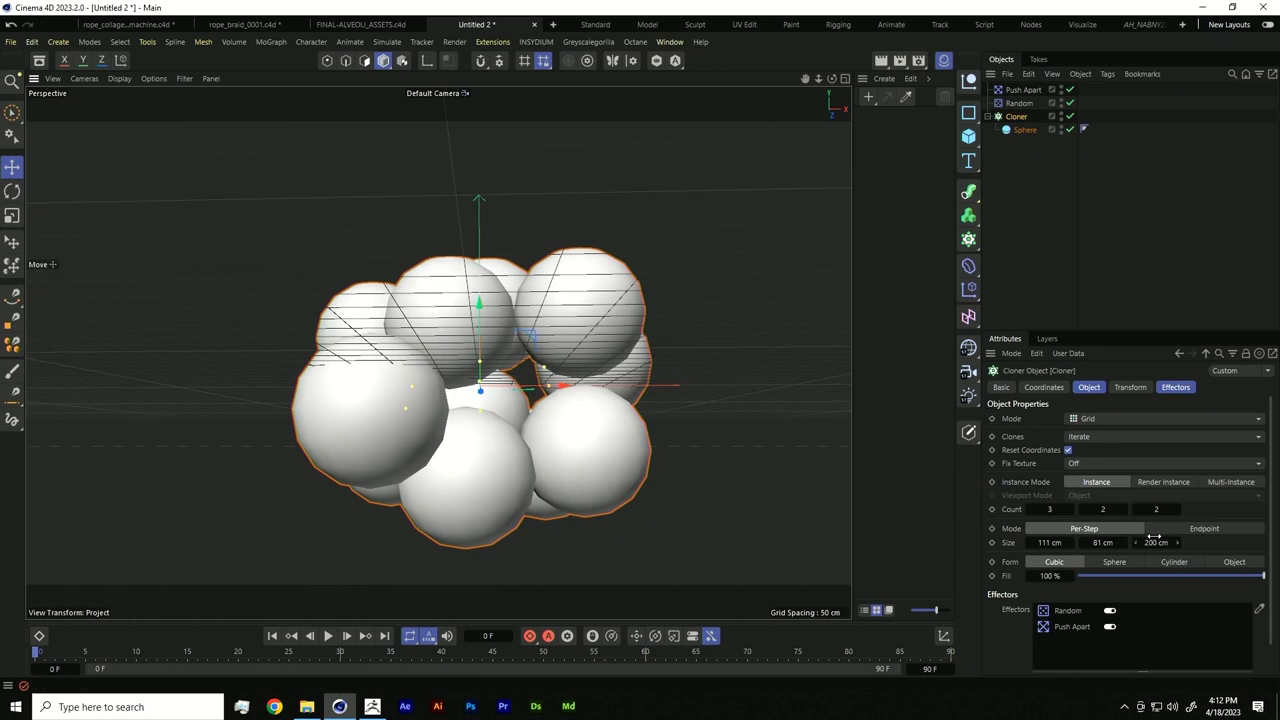
drag(1150, 543, 1086, 544)
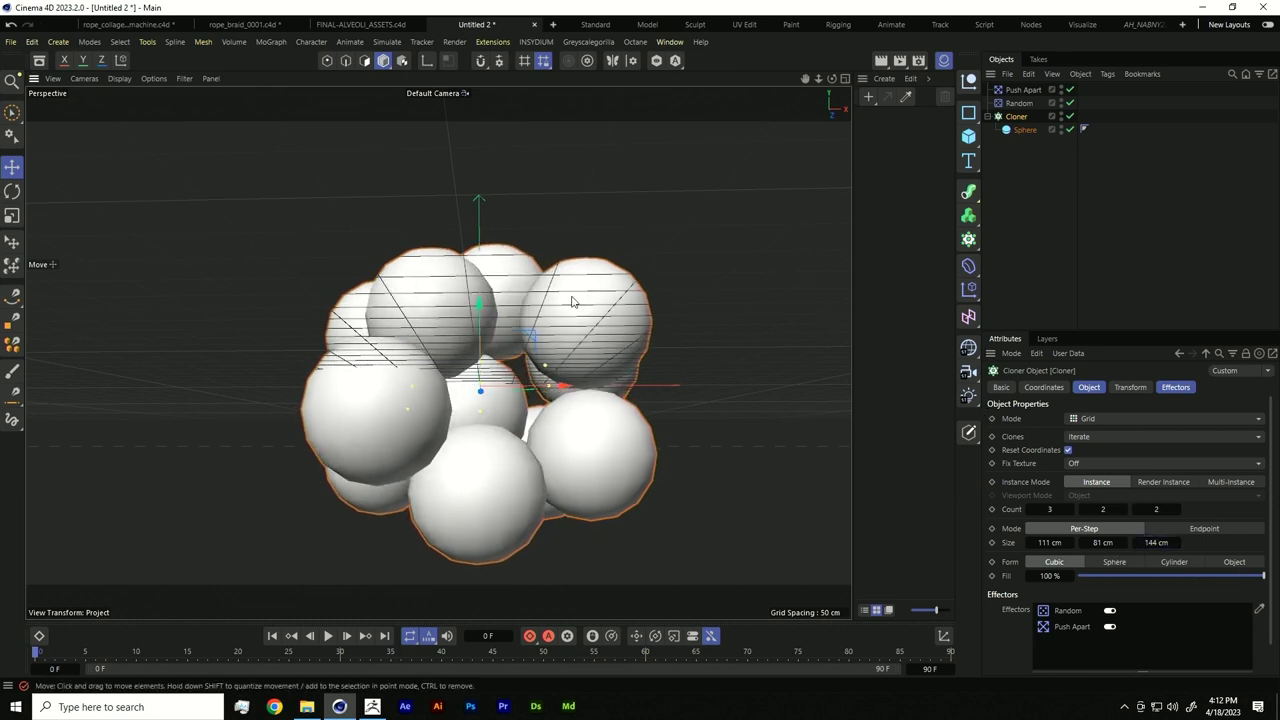
alt+drag(571, 294, 612, 305)
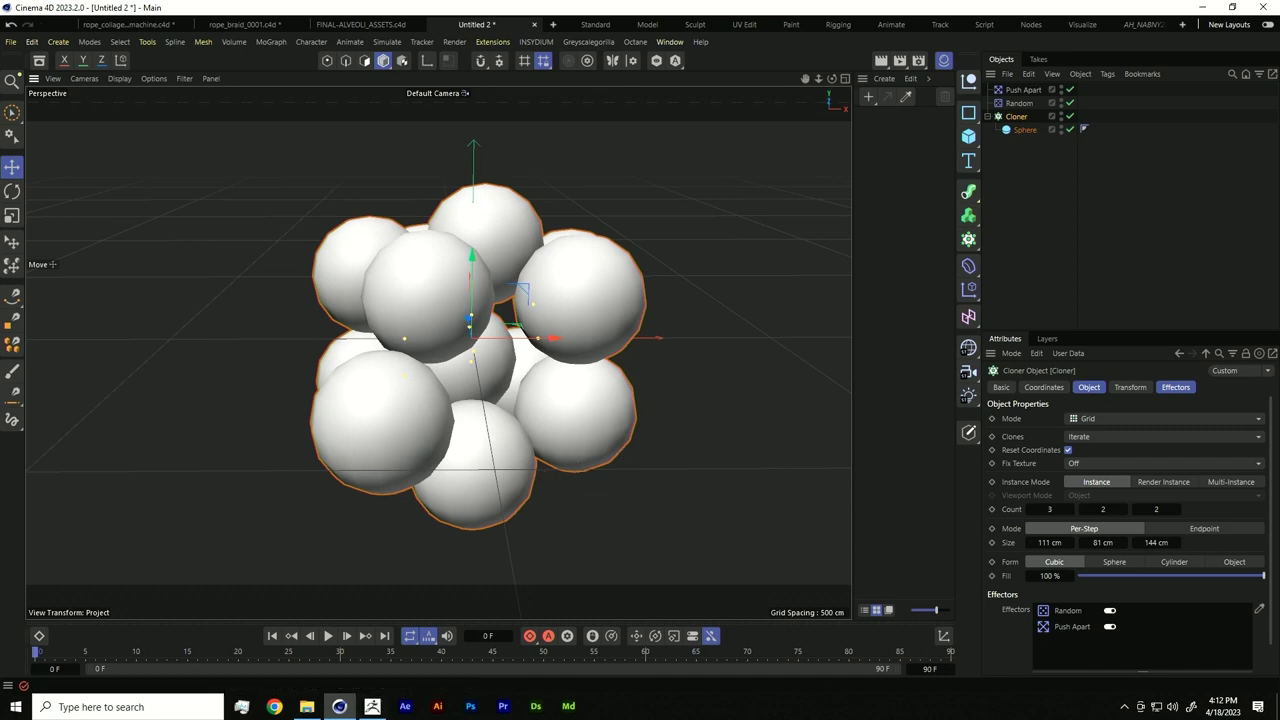
click(371, 707)
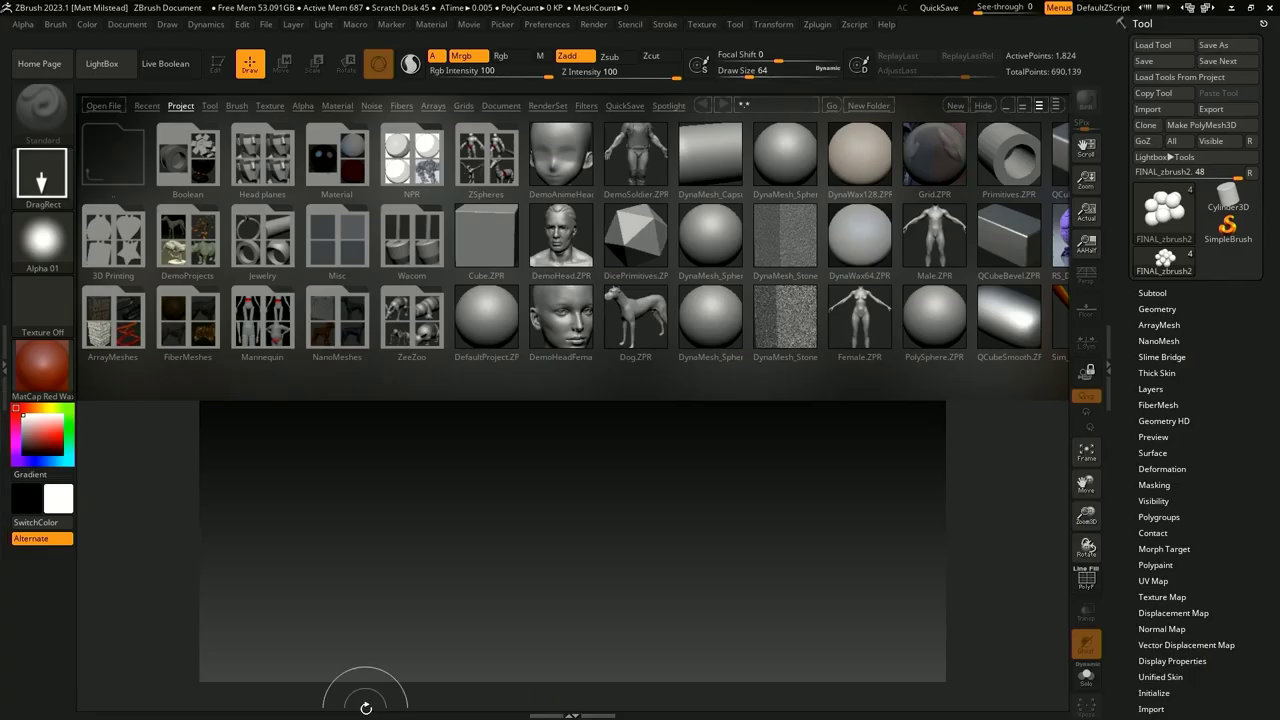
Step: Close LightBox, draw the FINAL_zbrush2 cluster on the canvas in Edit mode, and rotate it
click(114, 73)
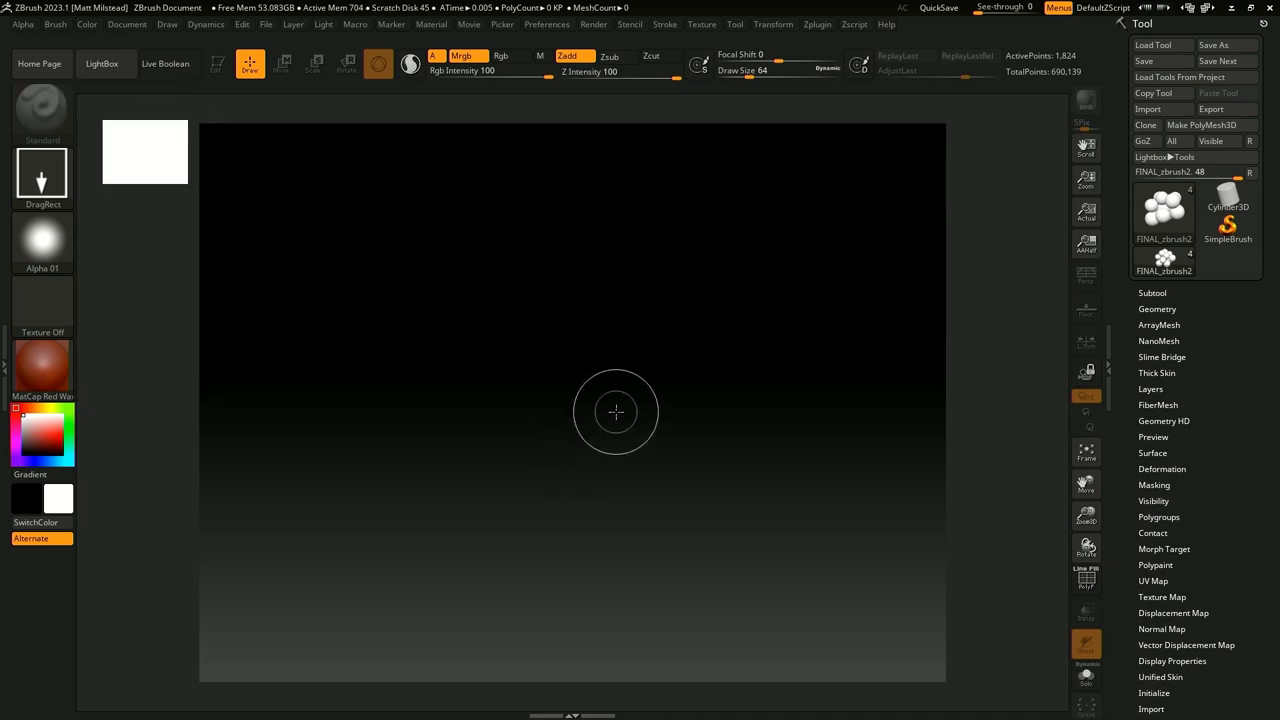
drag(618, 412, 833, 418)
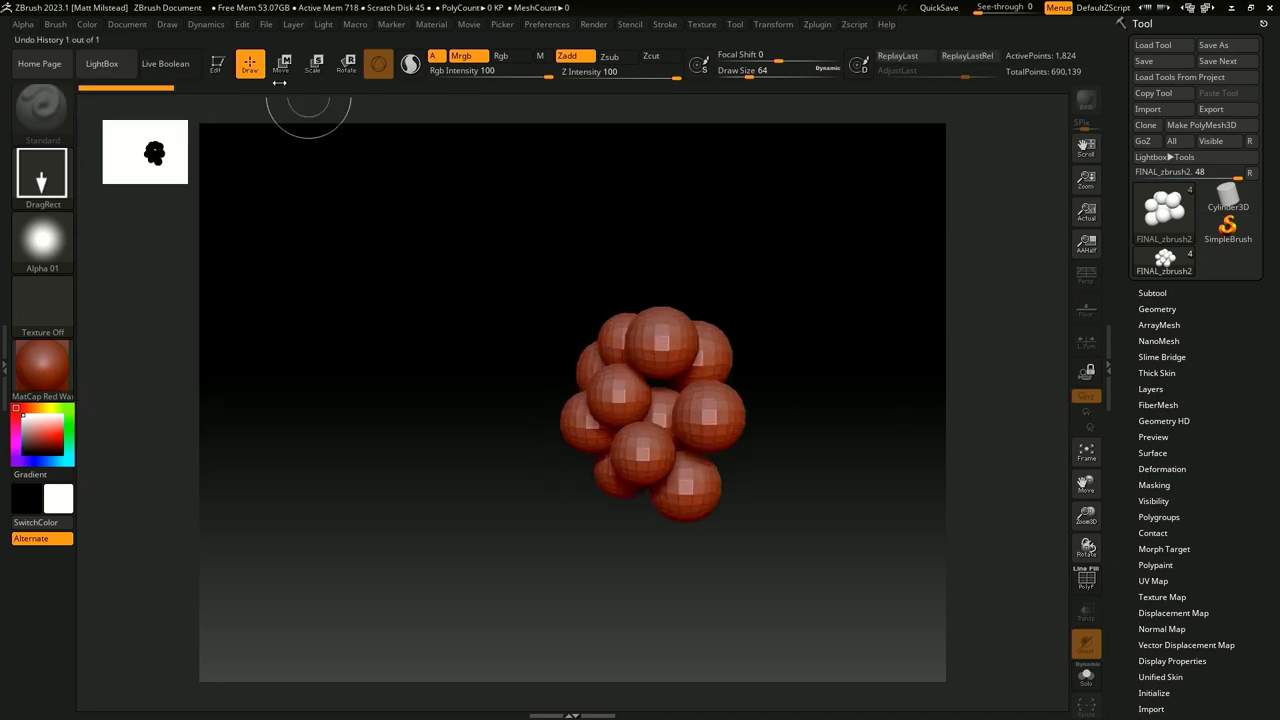
click(217, 63)
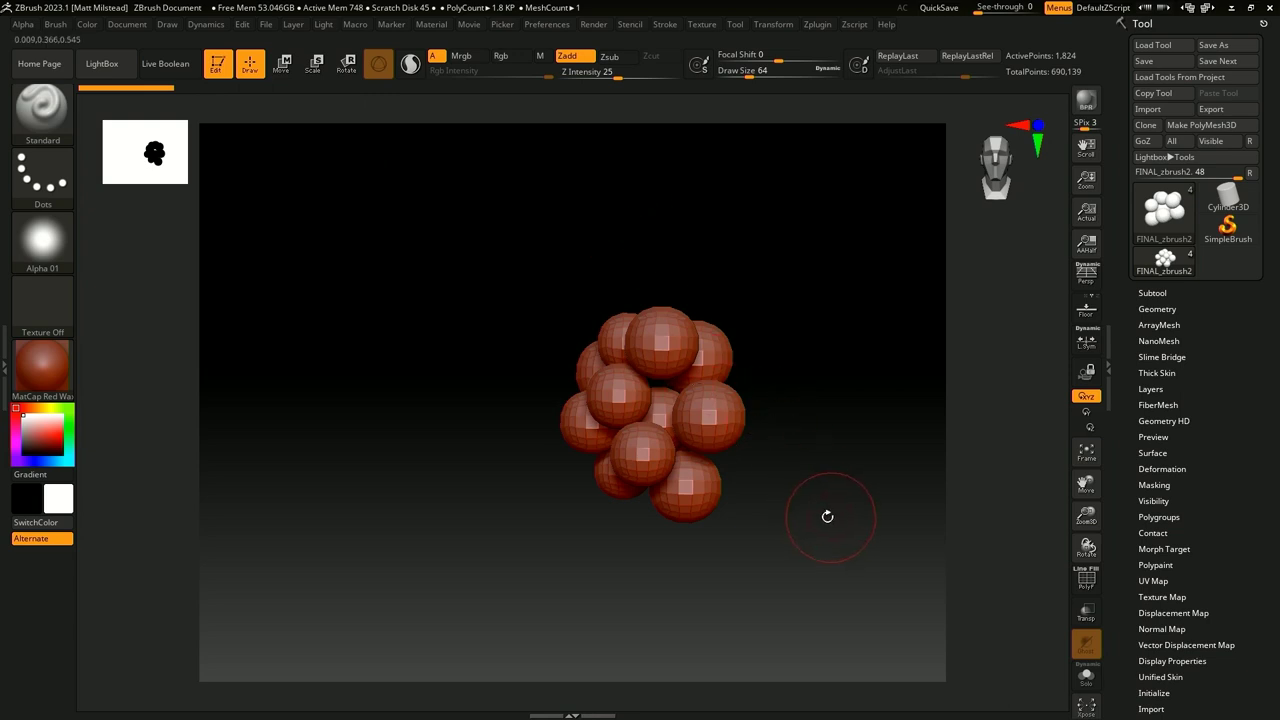
mouse_move(827, 516)
mouse_down()
mouse_move(880, 512)
mouse_move(818, 516)
mouse_up()
key(shift)
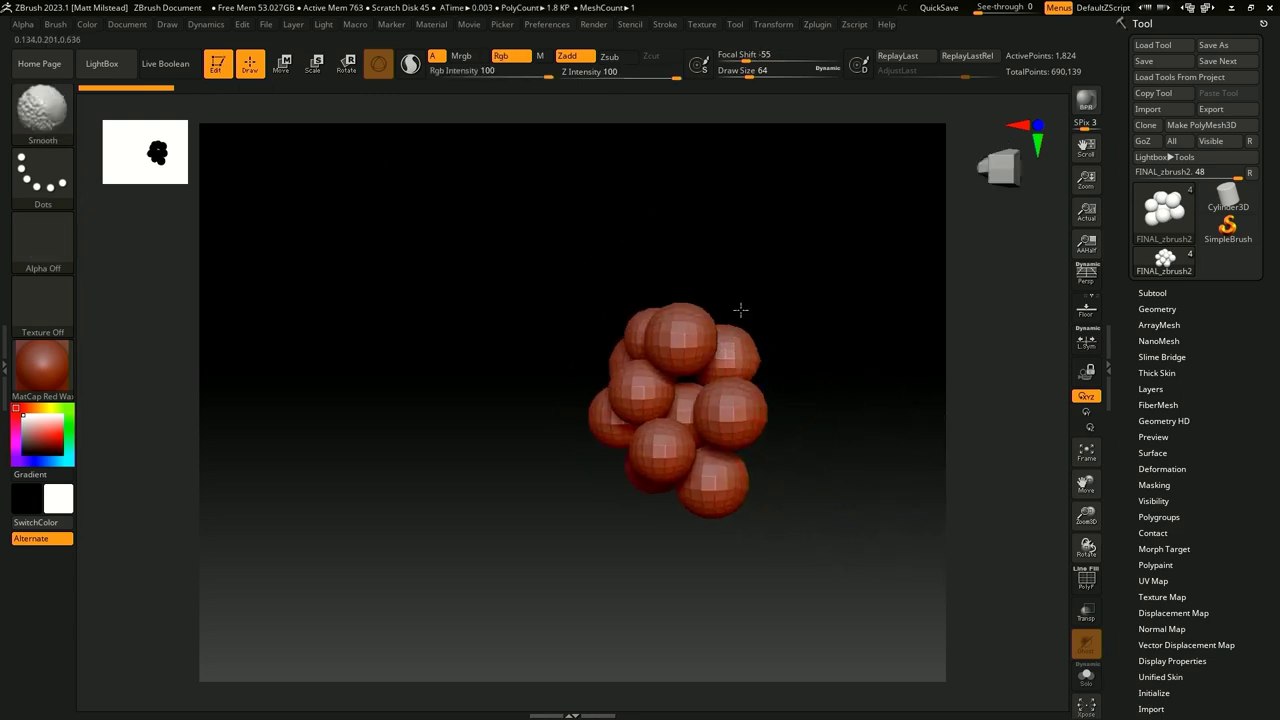
drag(846, 428, 839, 378)
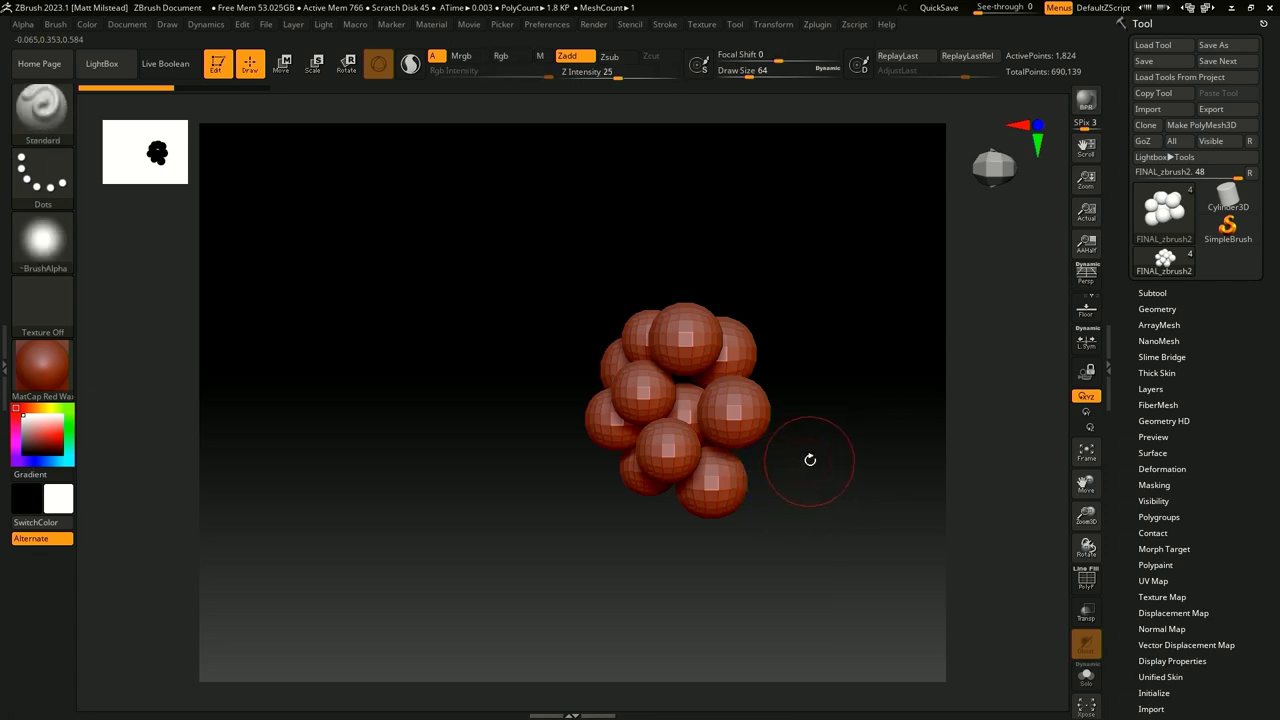
mouse_move(811, 457)
mouse_down()
mouse_move(794, 391)
mouse_move(817, 391)
mouse_move(829, 315)
mouse_move(820, 434)
mouse_move(843, 409)
mouse_move(820, 403)
mouse_move(807, 372)
mouse_move(823, 403)
mouse_move(857, 251)
mouse_move(891, 309)
mouse_move(852, 347)
mouse_move(874, 309)
mouse_move(854, 286)
mouse_move(836, 308)
mouse_move(831, 297)
mouse_move(852, 292)
mouse_up()
Step: Append a ZSphere subtool (ZSphere1) to the sphere cluster and make it active
click(1141, 293)
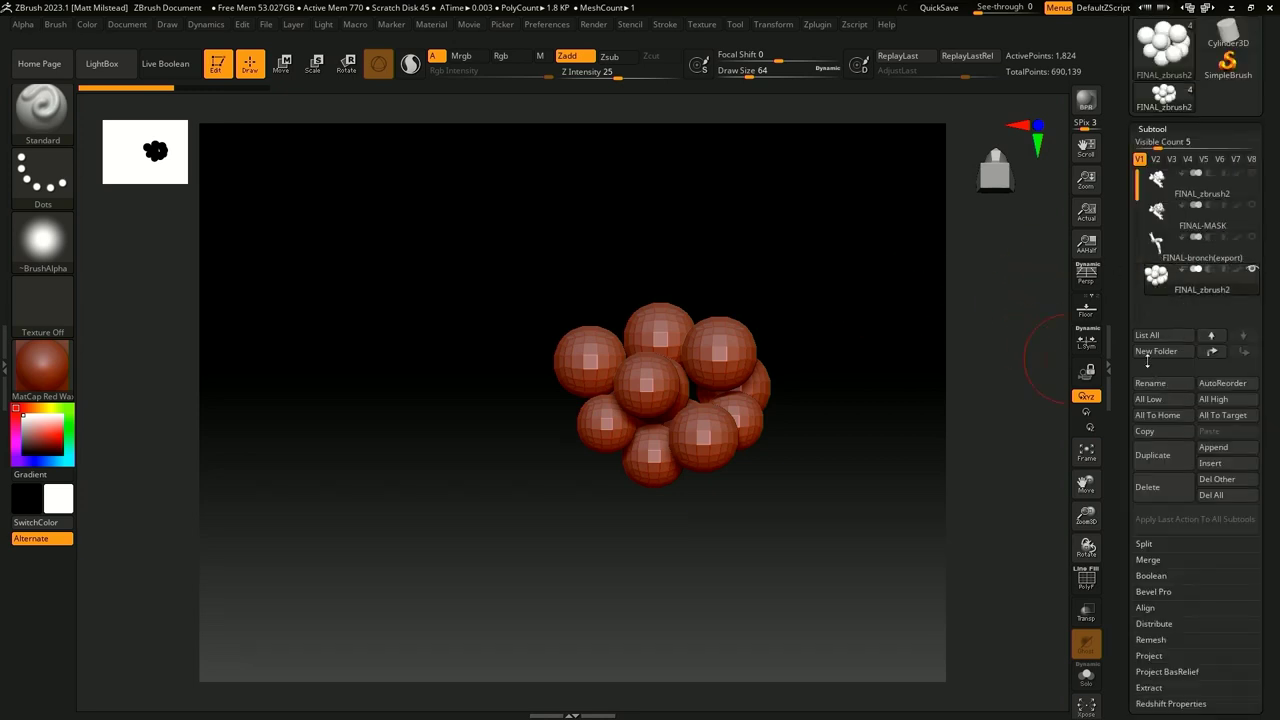
key(f)
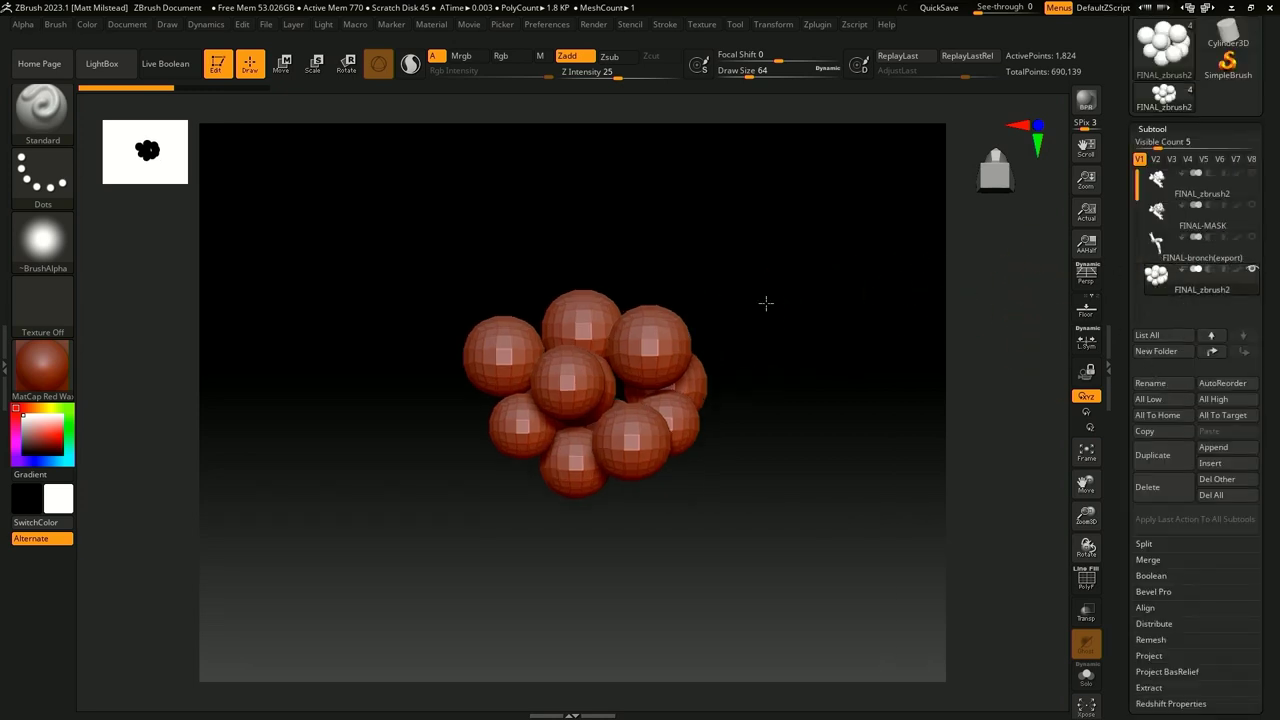
click(1218, 453)
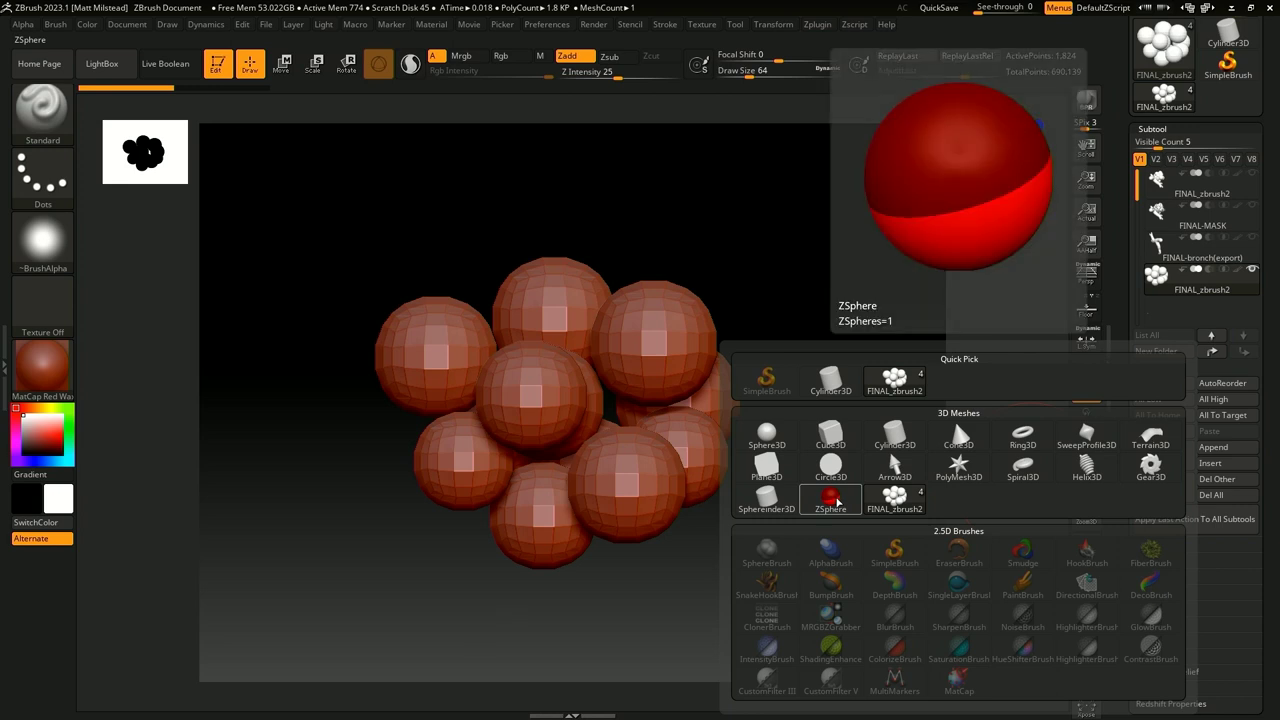
click(837, 502)
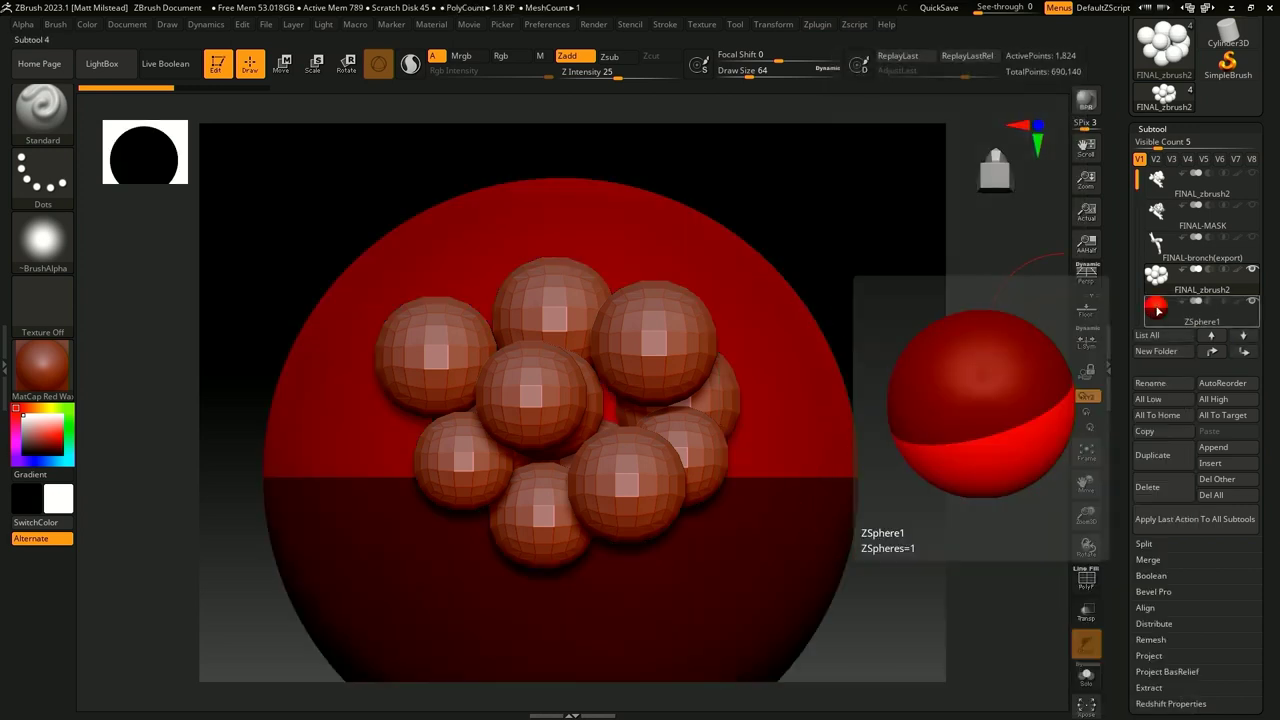
click(1189, 313)
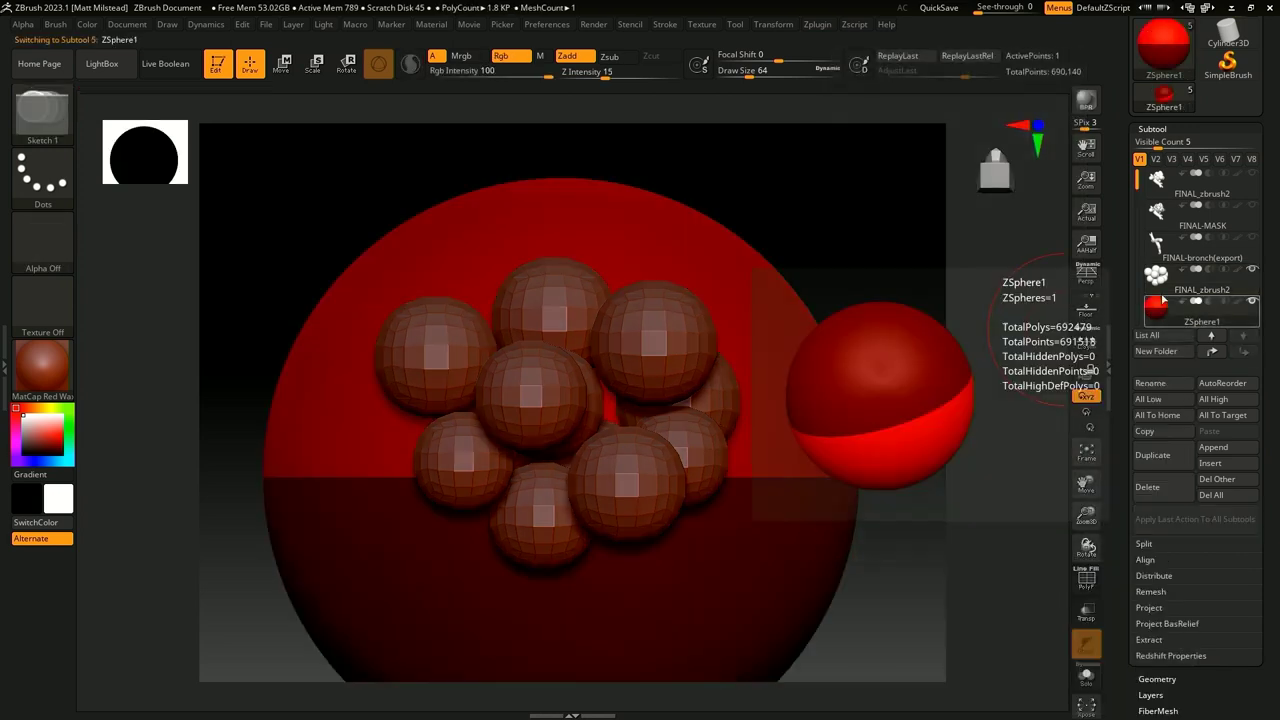
Step: Move the red ZSphere up and left and scale it down
click(284, 64)
mouse_move(803, 260)
mouse_down()
mouse_move(766, 271)
mouse_move(800, 262)
mouse_move(748, 309)
mouse_up()
drag(757, 357, 698, 295)
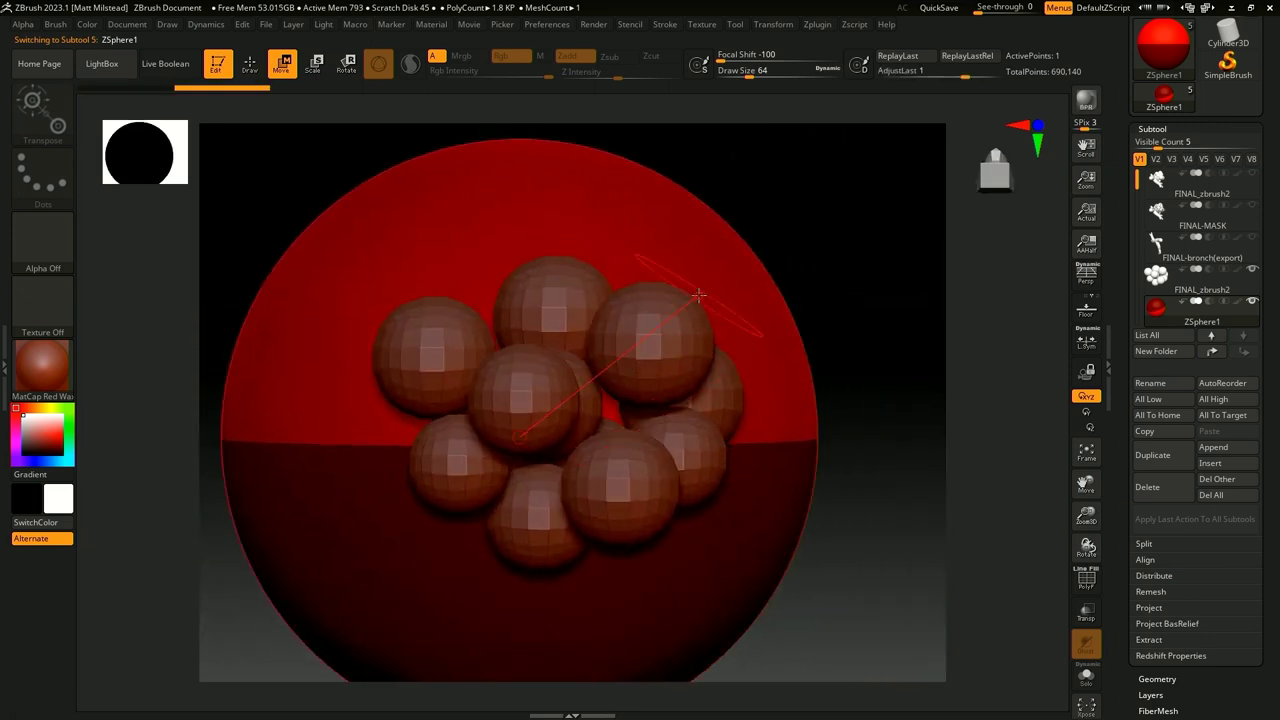
drag(757, 214, 819, 213)
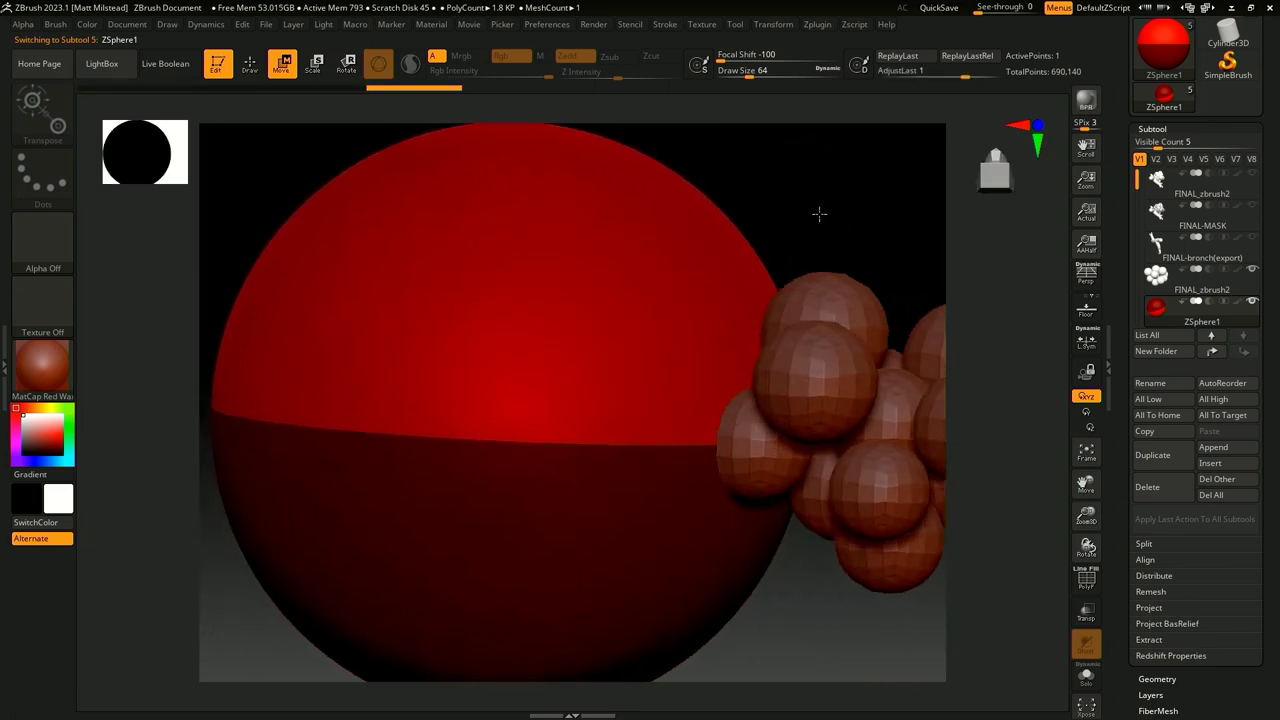
drag(534, 297, 418, 134)
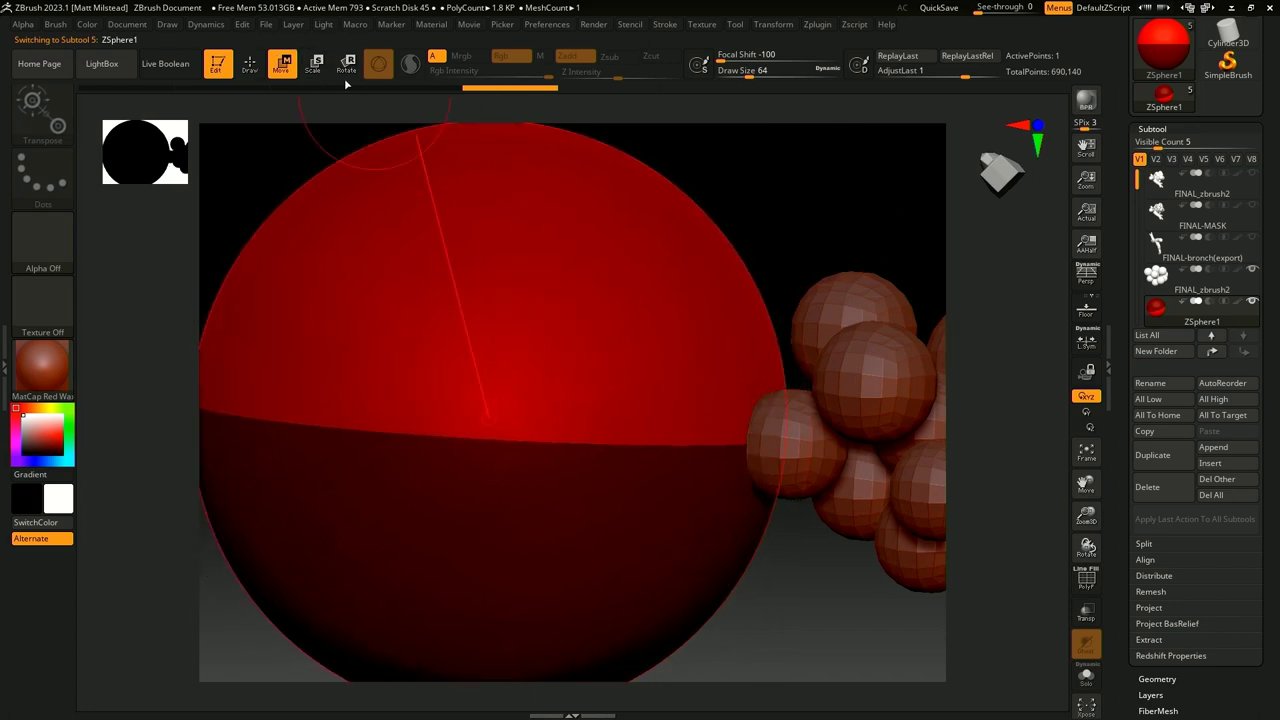
key(e)
drag(463, 191, 522, 401)
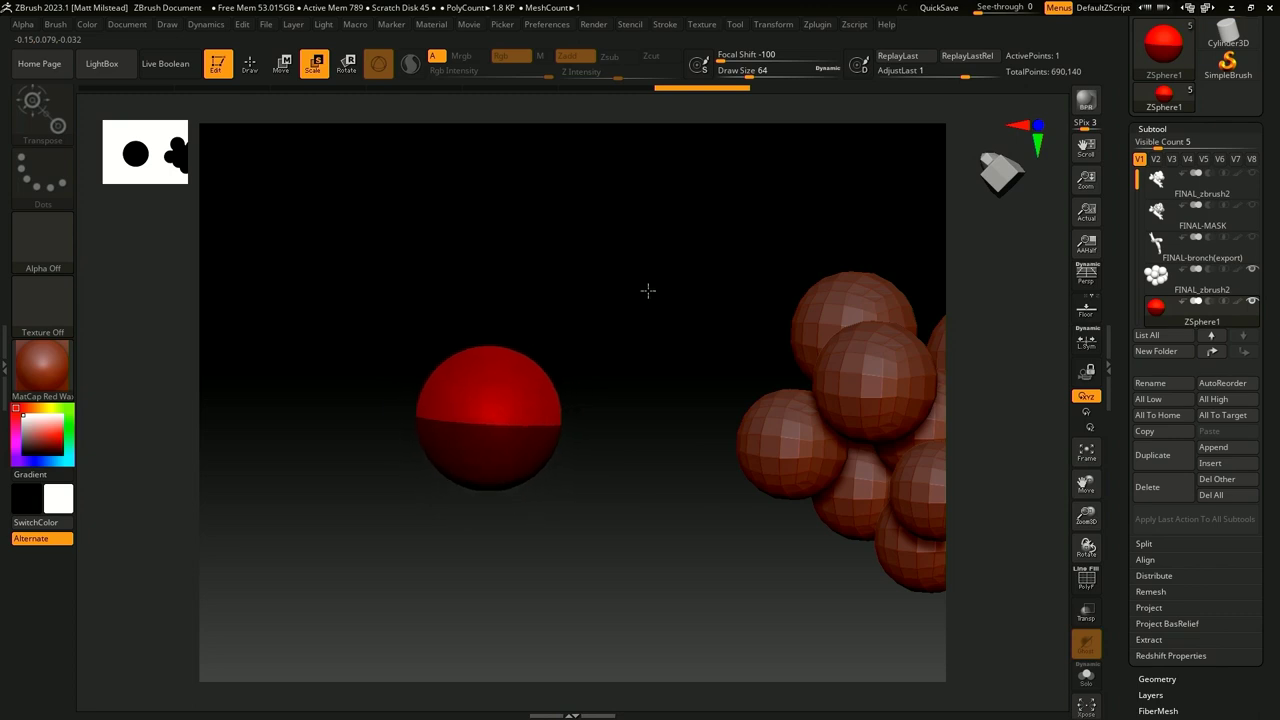
Step: Position the red ZSphere against the front of the cluster and shrink it slightly
alt+drag(777, 229, 440, 249)
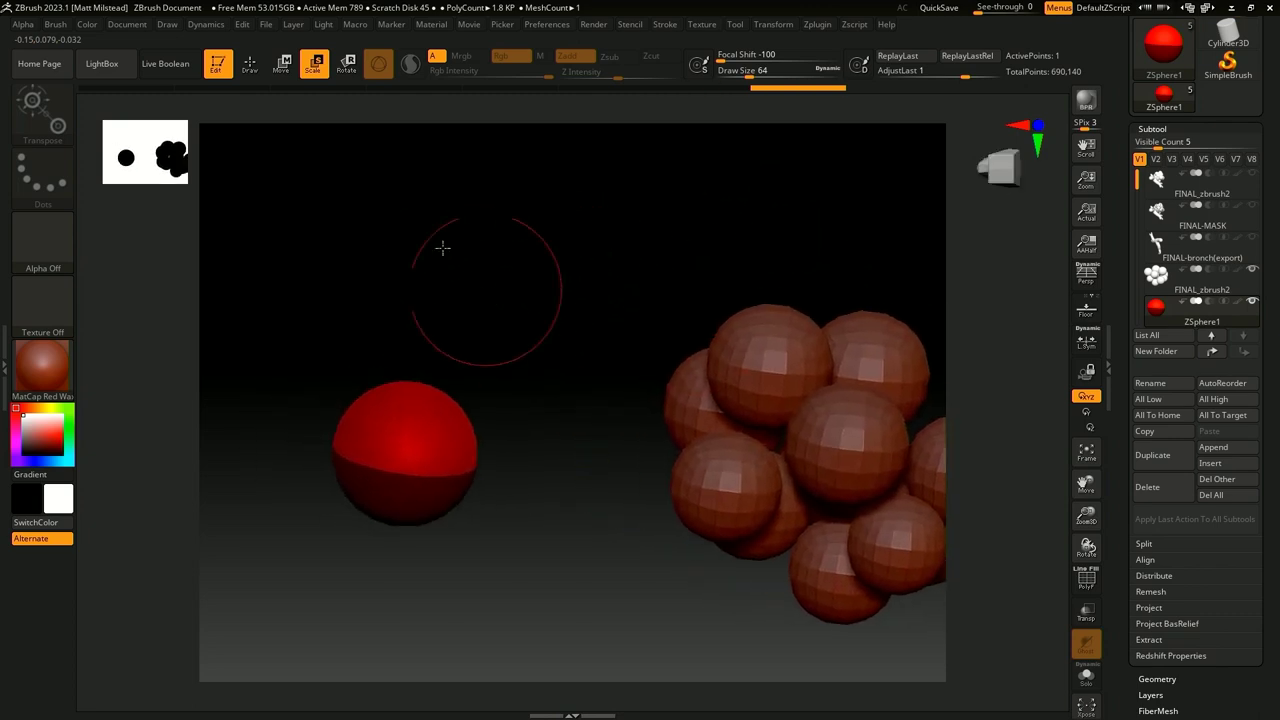
click(282, 64)
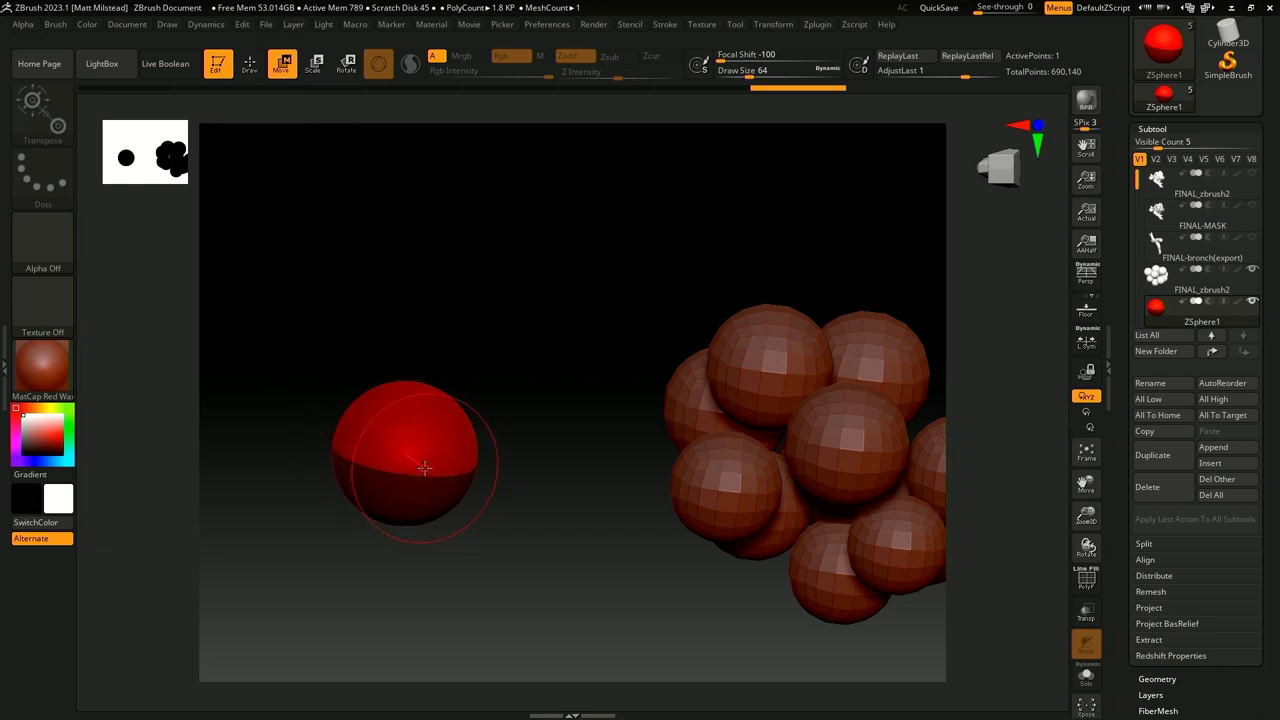
drag(424, 468, 648, 409)
drag(480, 374, 462, 353)
drag(526, 449, 505, 425)
drag(650, 250, 640, 330)
click(318, 72)
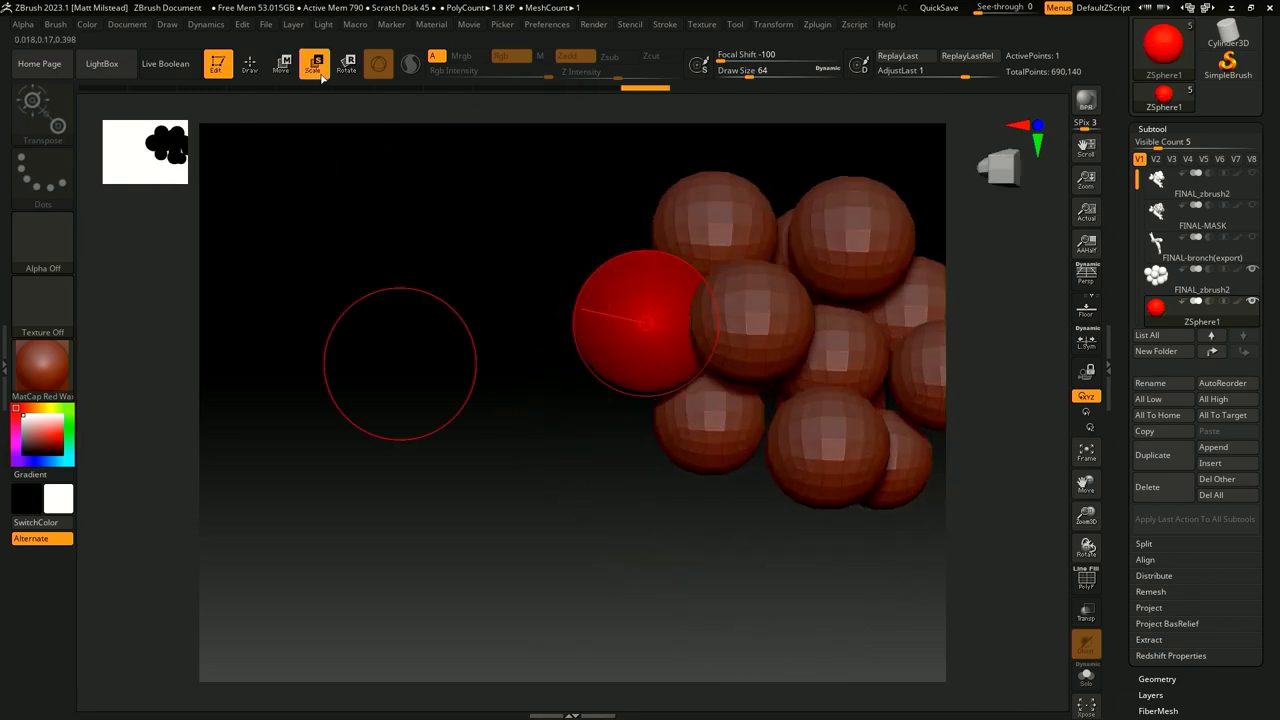
drag(620, 385, 610, 362)
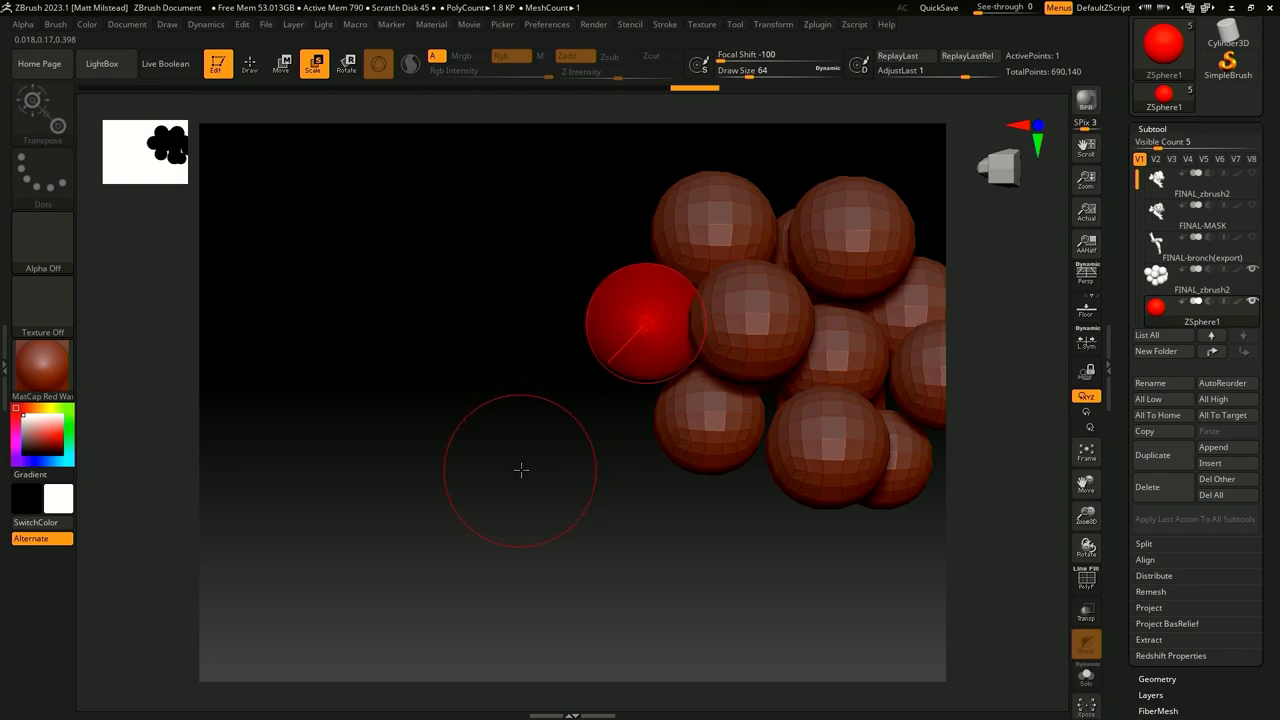
drag(521, 469, 535, 386)
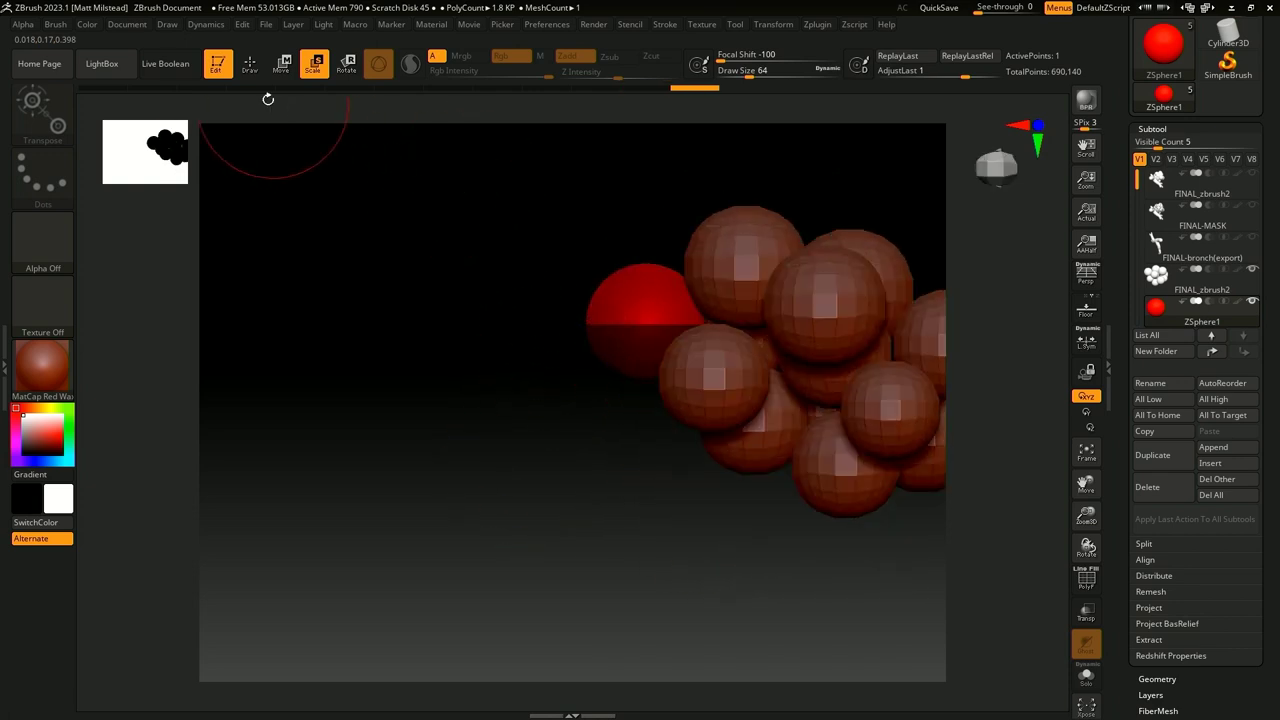
click(249, 63)
mouse_move(380, 249)
mouse_down()
mouse_move(435, 279)
mouse_move(620, 322)
mouse_move(648, 297)
mouse_up()
Step: Reduce Draw Size to 2.18787 and stretch the ZSphere chain into a long tube leftward
drag(508, 440, 482, 422)
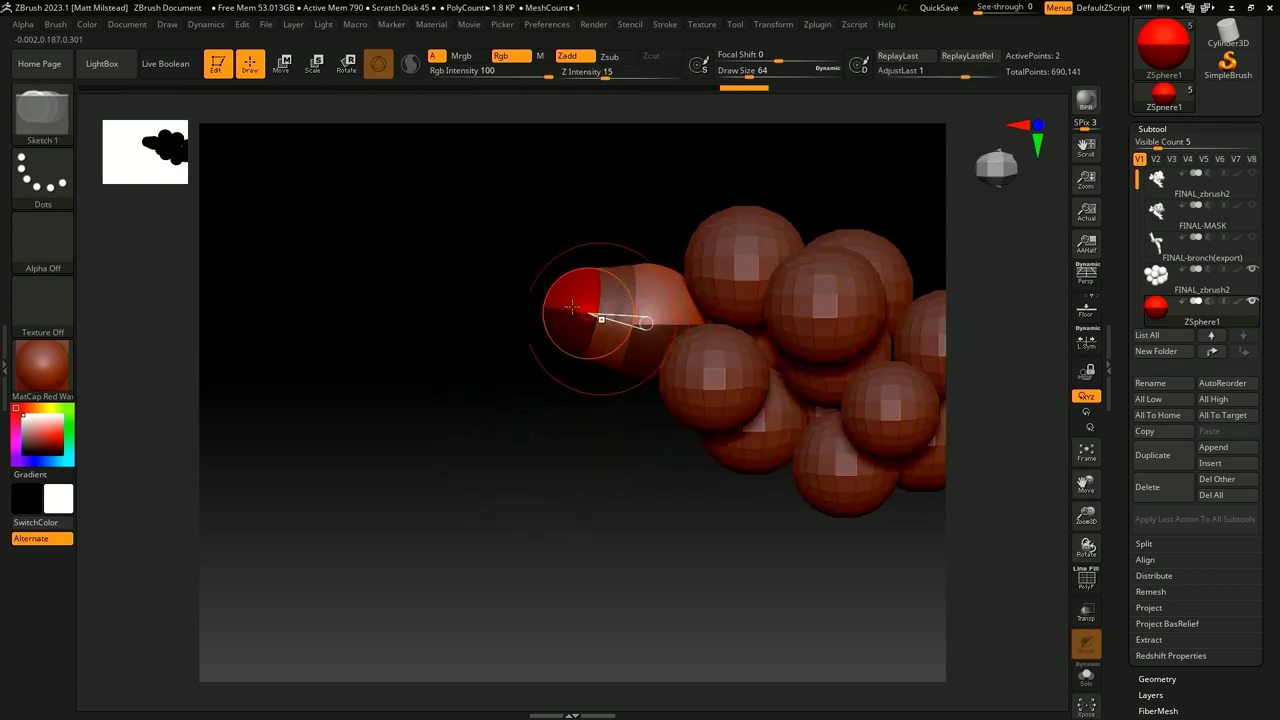
click(283, 62)
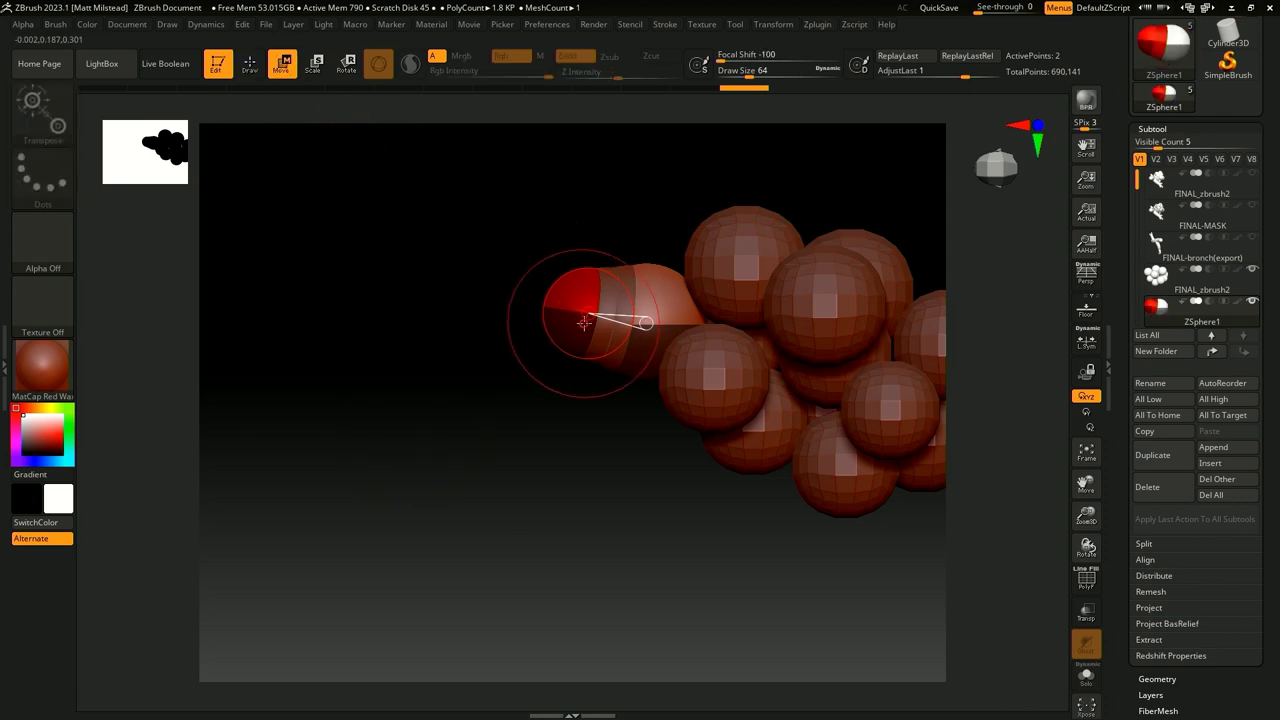
mouse_move(557, 314)
mouse_down()
mouse_move(530, 314)
mouse_move(600, 316)
mouse_up()
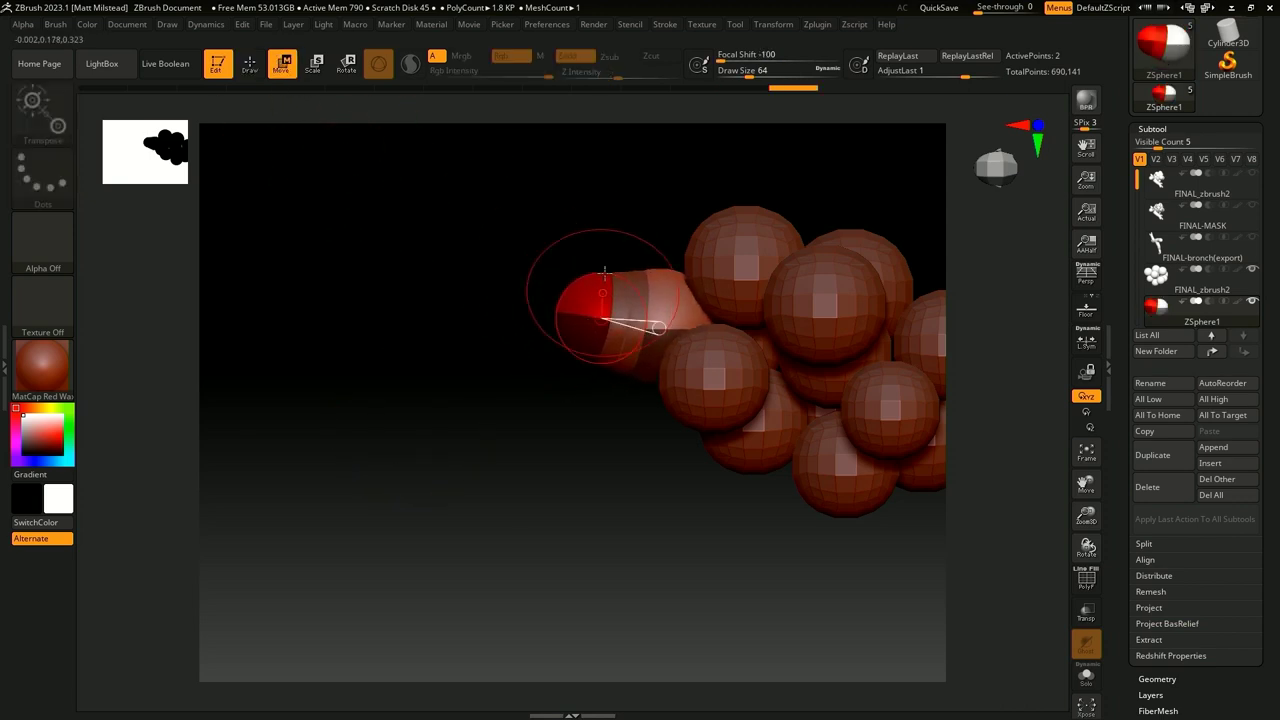
drag(750, 73, 718, 73)
drag(592, 318, 235, 212)
alt+drag(494, 163, 552, 277)
Step: Add two ZSpheres along the tube and bend the chain at its joints
click(251, 64)
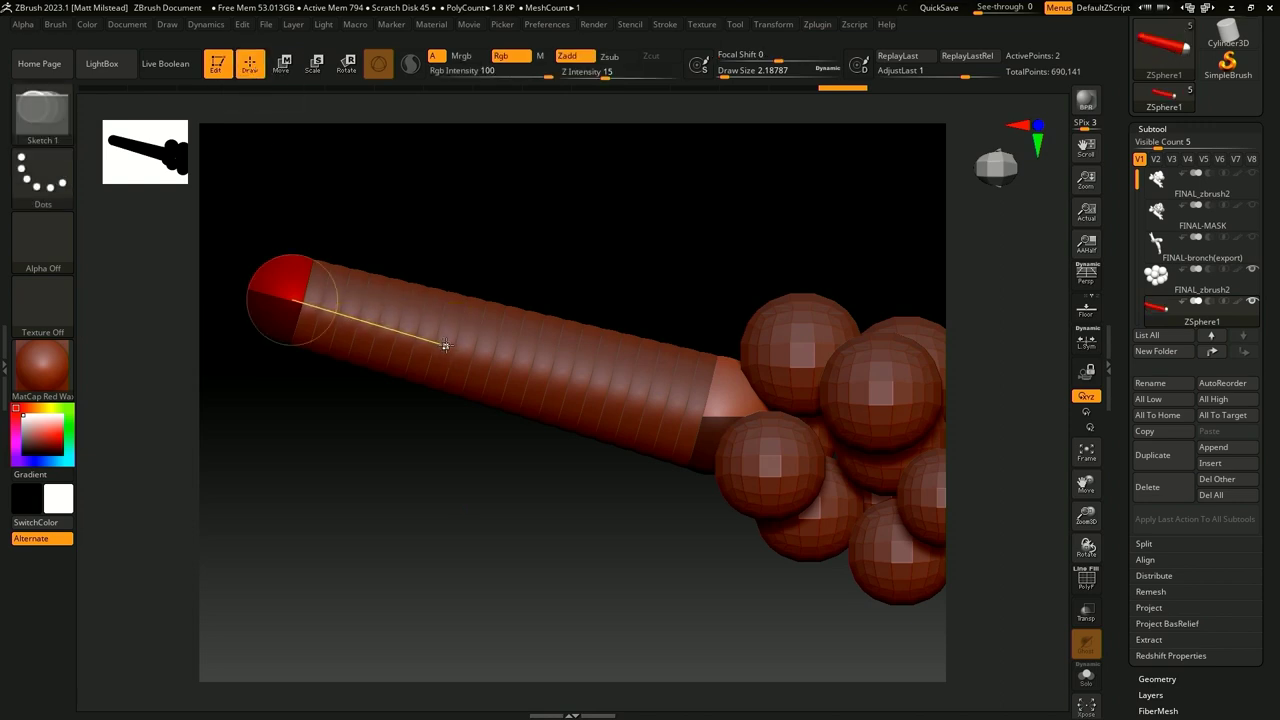
click(449, 322)
click(617, 368)
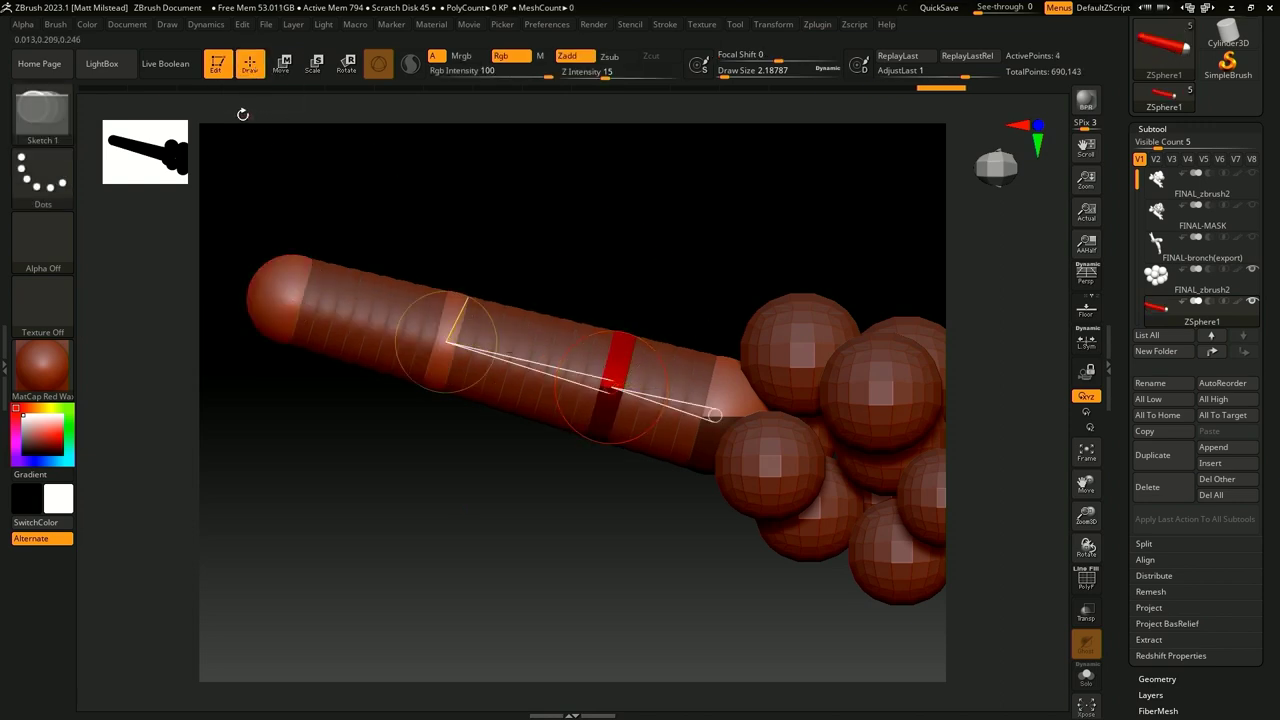
key(w)
drag(448, 336, 432, 440)
drag(606, 371, 605, 350)
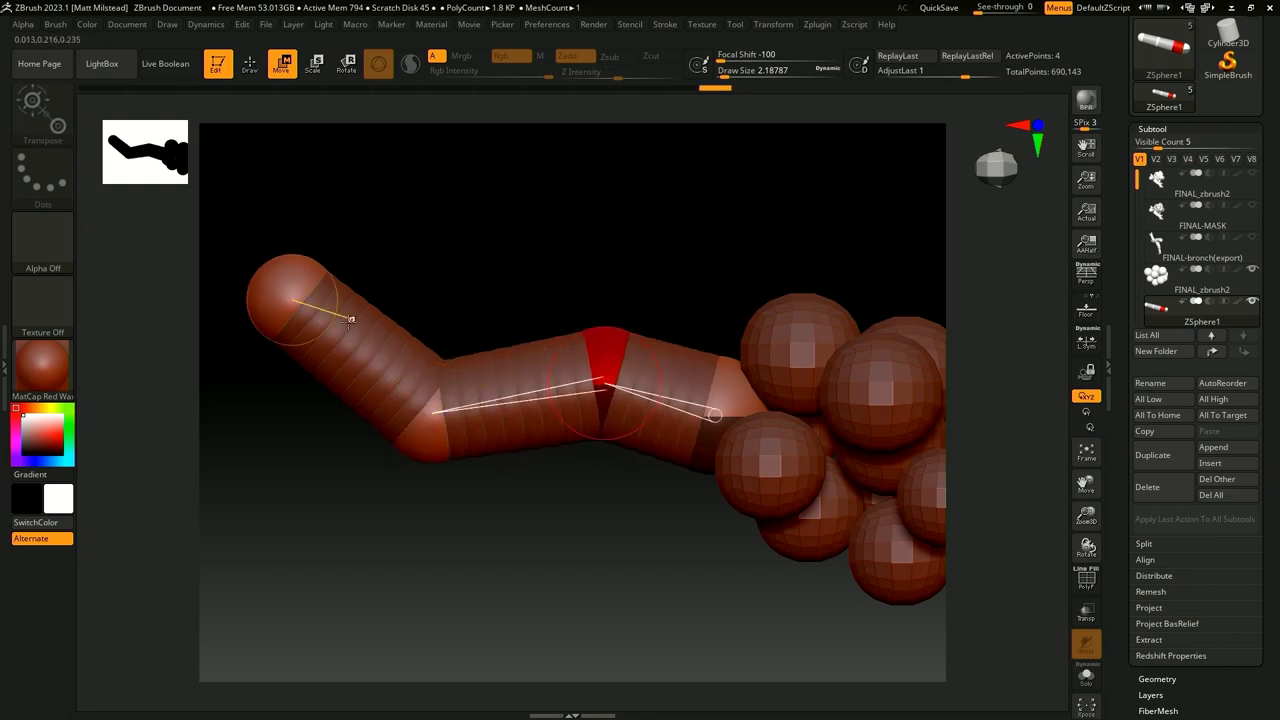
drag(295, 298, 290, 285)
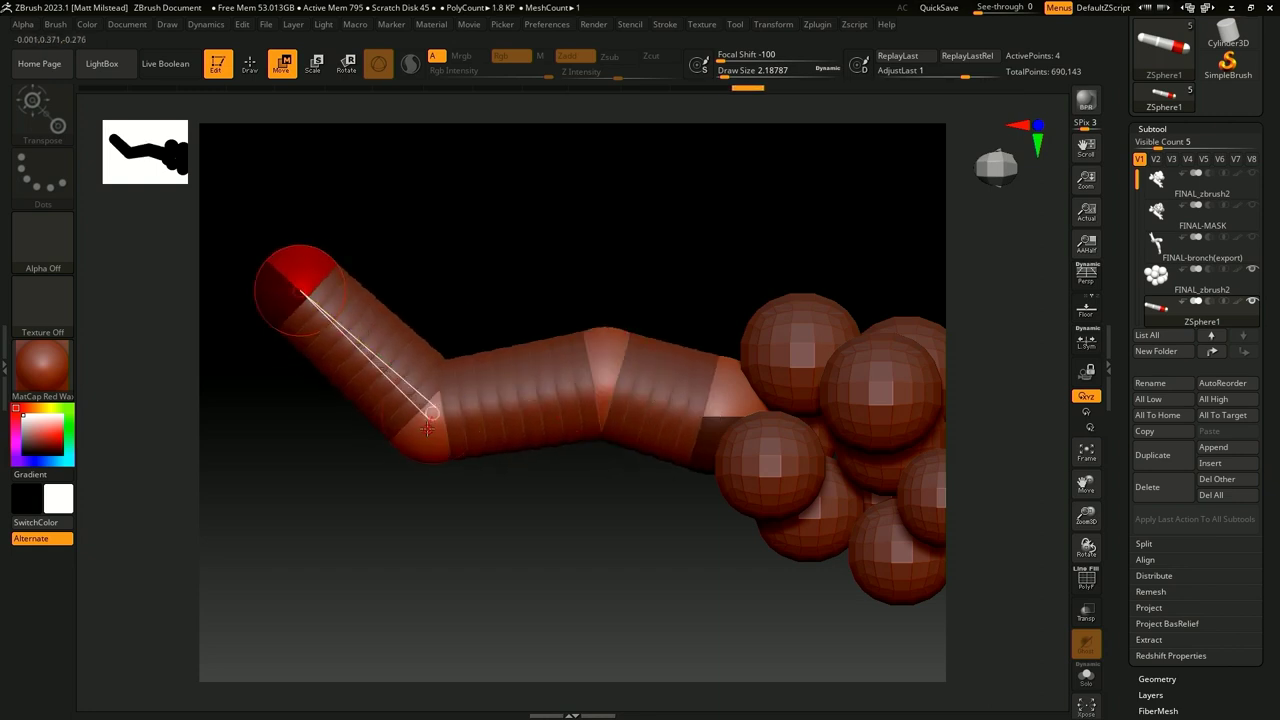
drag(432, 440, 426, 378)
Step: Select the bend and joint ZSpheres in Scale mode to resize them
click(426, 378)
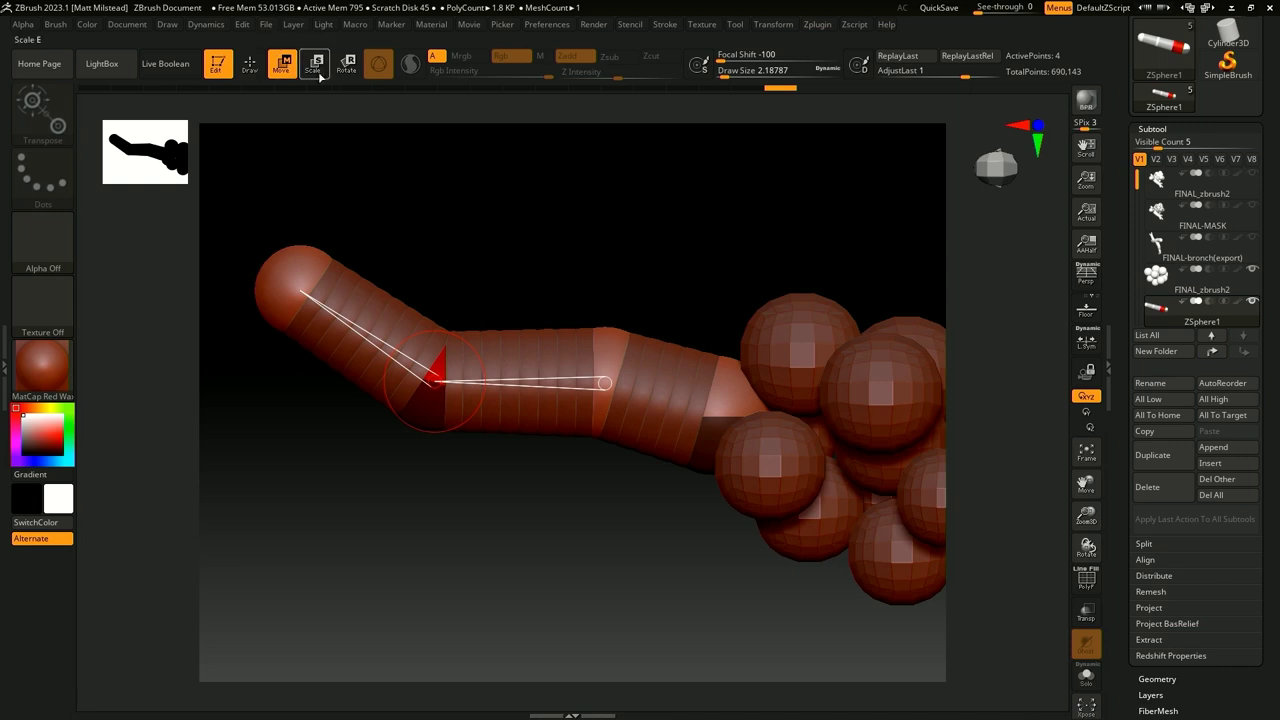
click(316, 68)
click(726, 400)
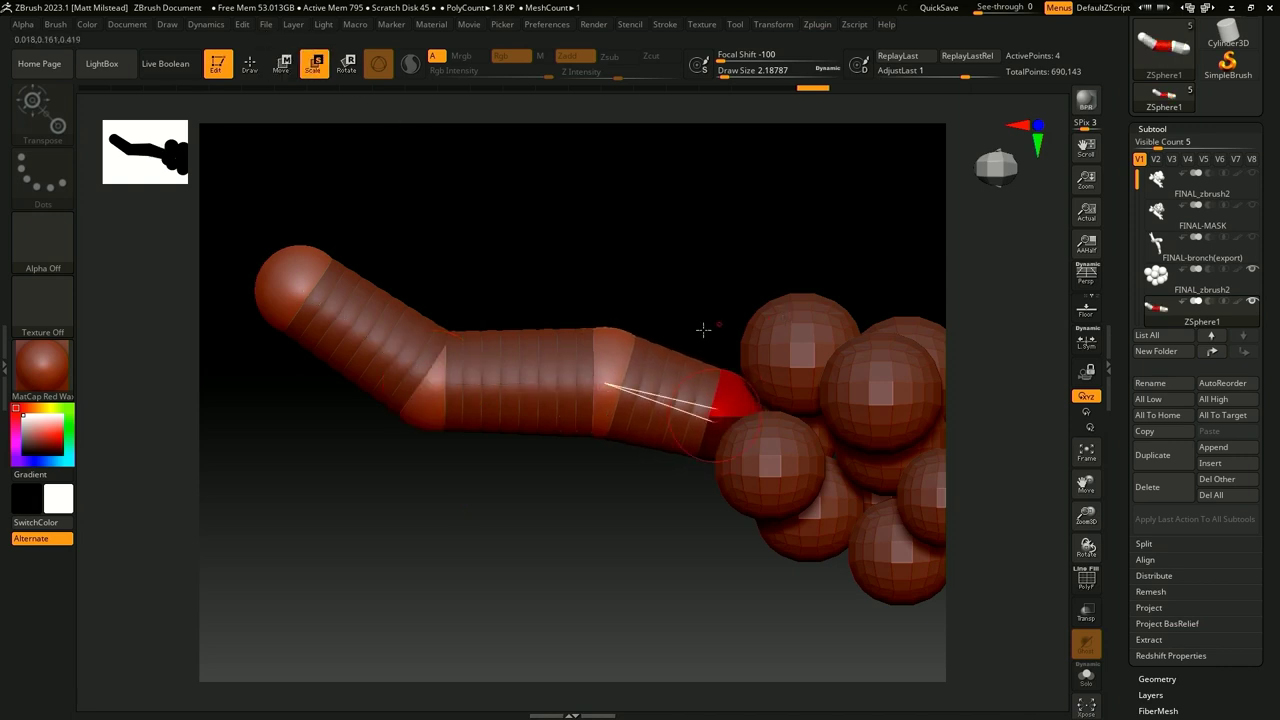
click(605, 357)
mouse_move(614, 297)
mouse_down()
mouse_move(669, 271)
mouse_move(676, 300)
mouse_up()
Step: Grow a lower branch from the bend, bending it at an inserted midpoint ZSphere
click(250, 63)
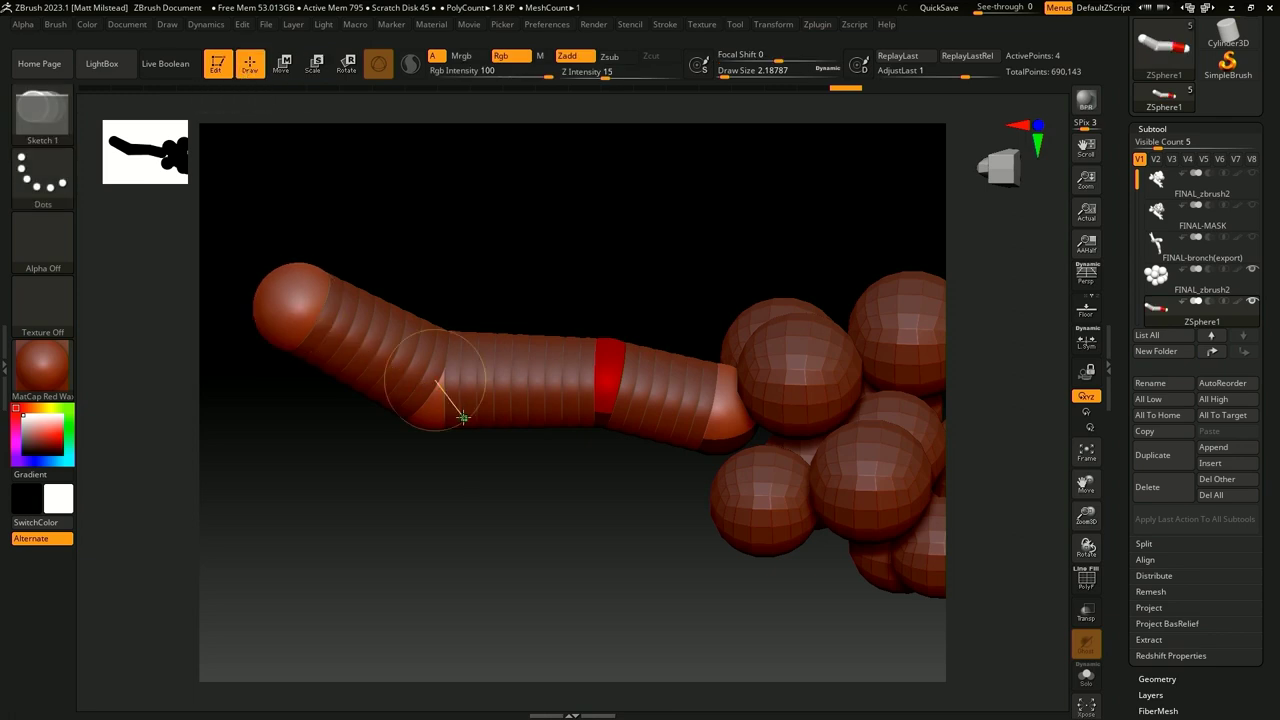
drag(430, 419, 447, 397)
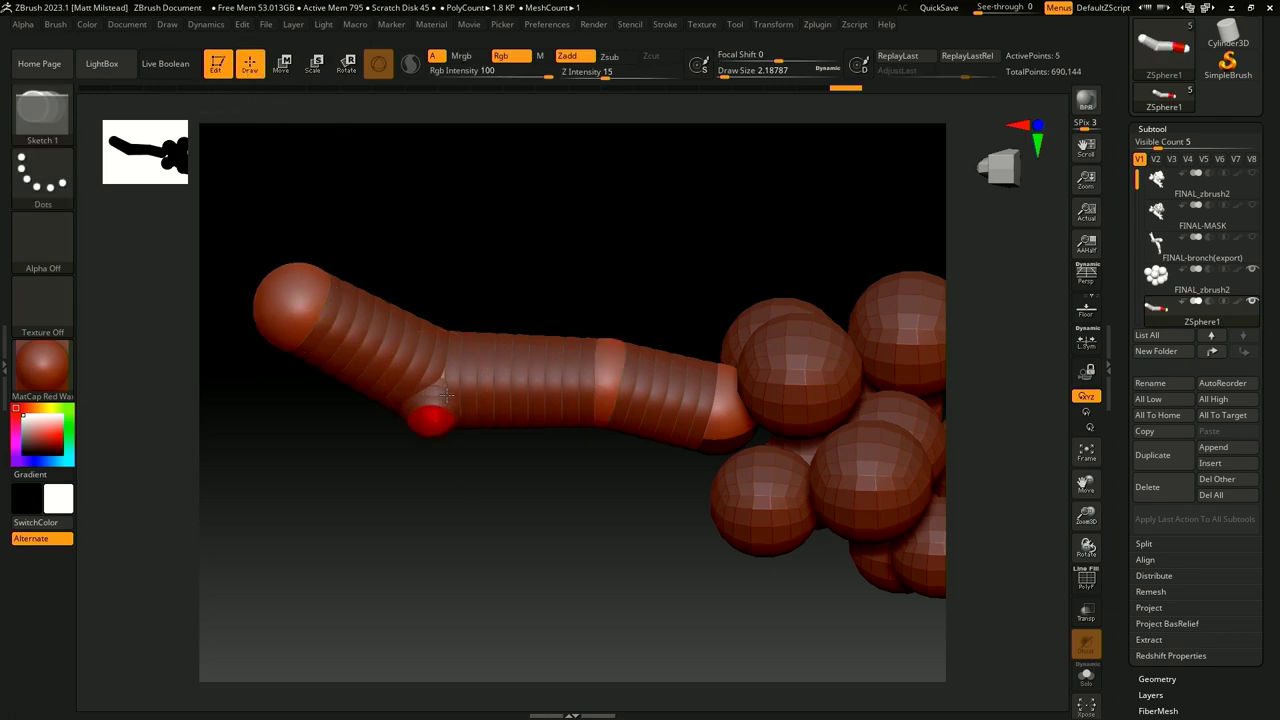
key(w)
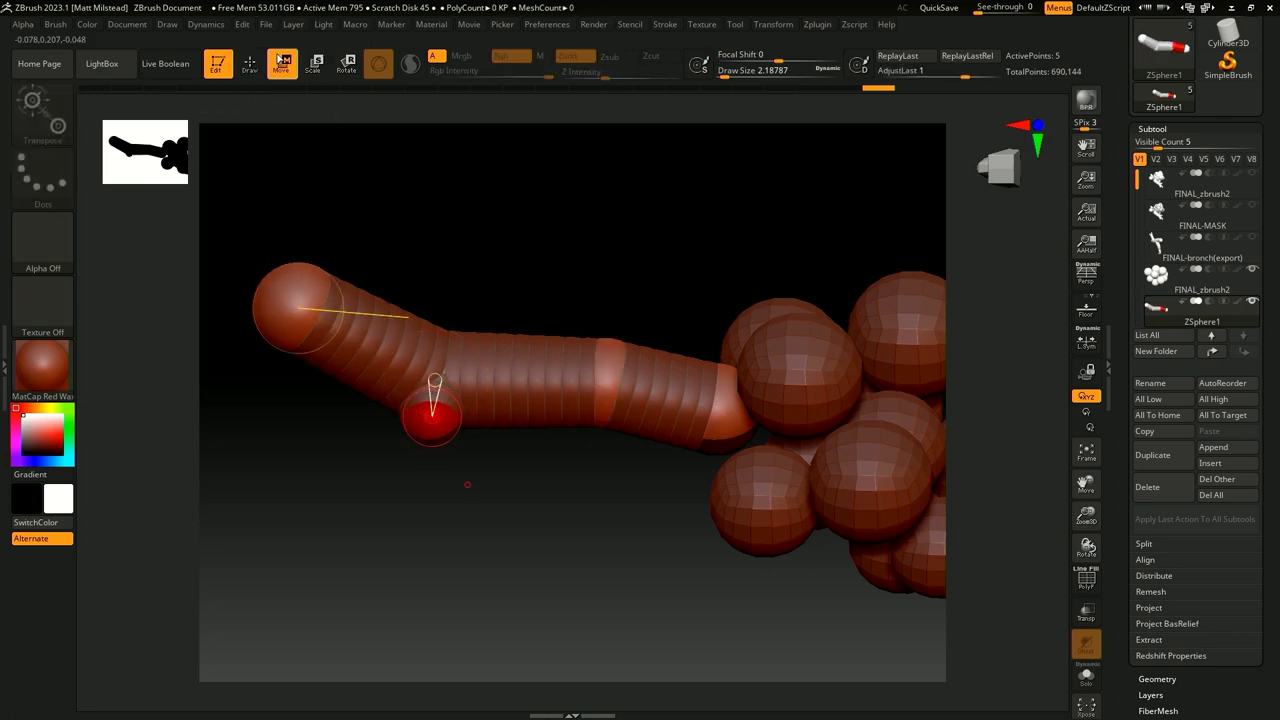
drag(432, 415, 487, 585)
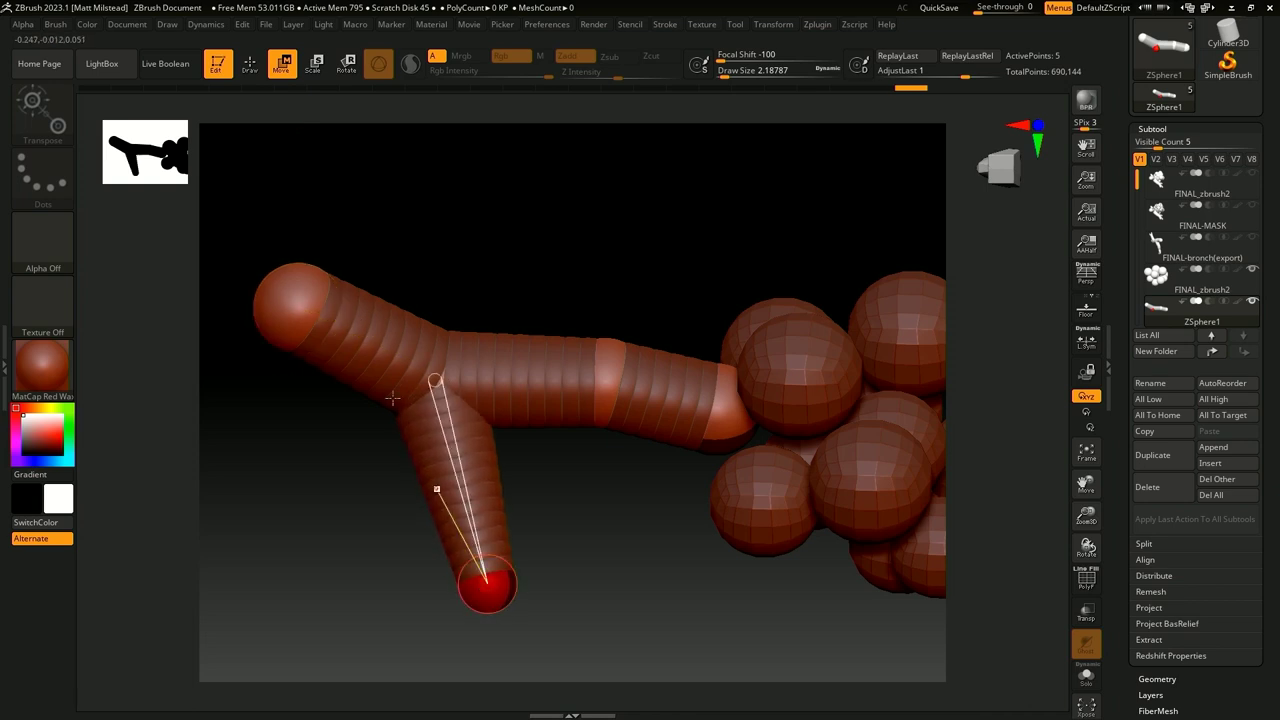
key(q)
click(451, 450)
key(w)
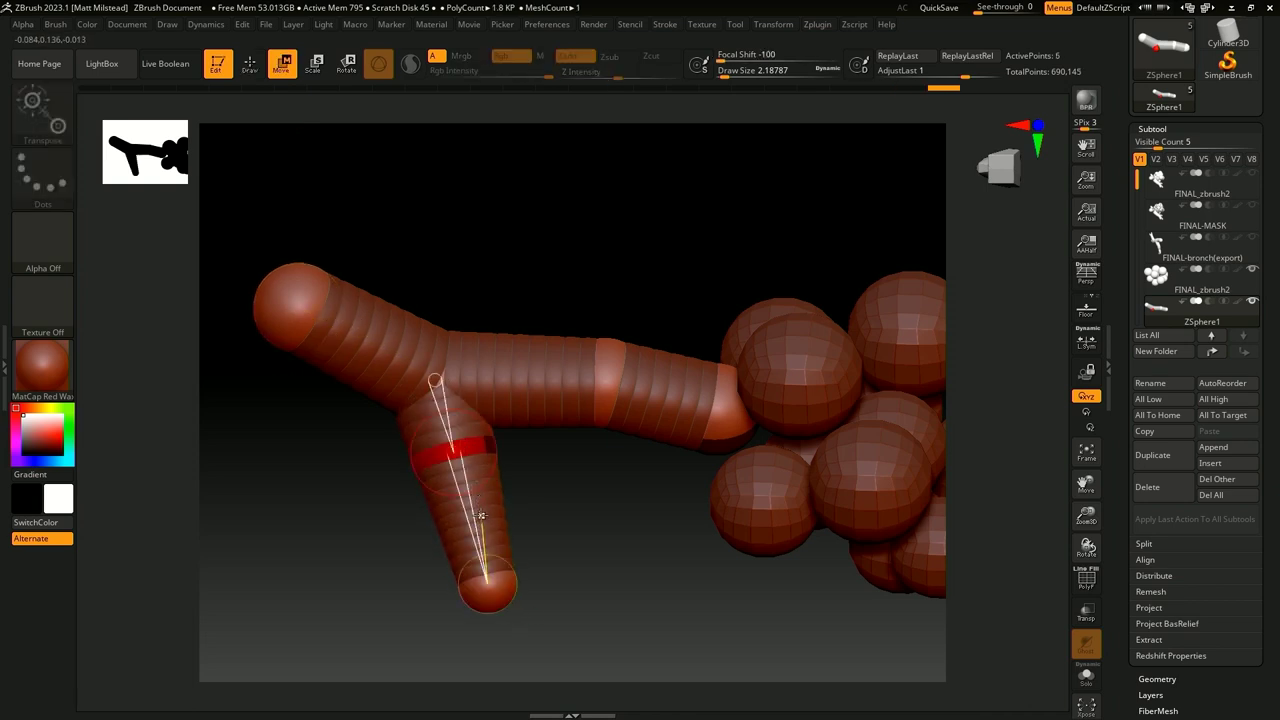
drag(451, 452, 412, 463)
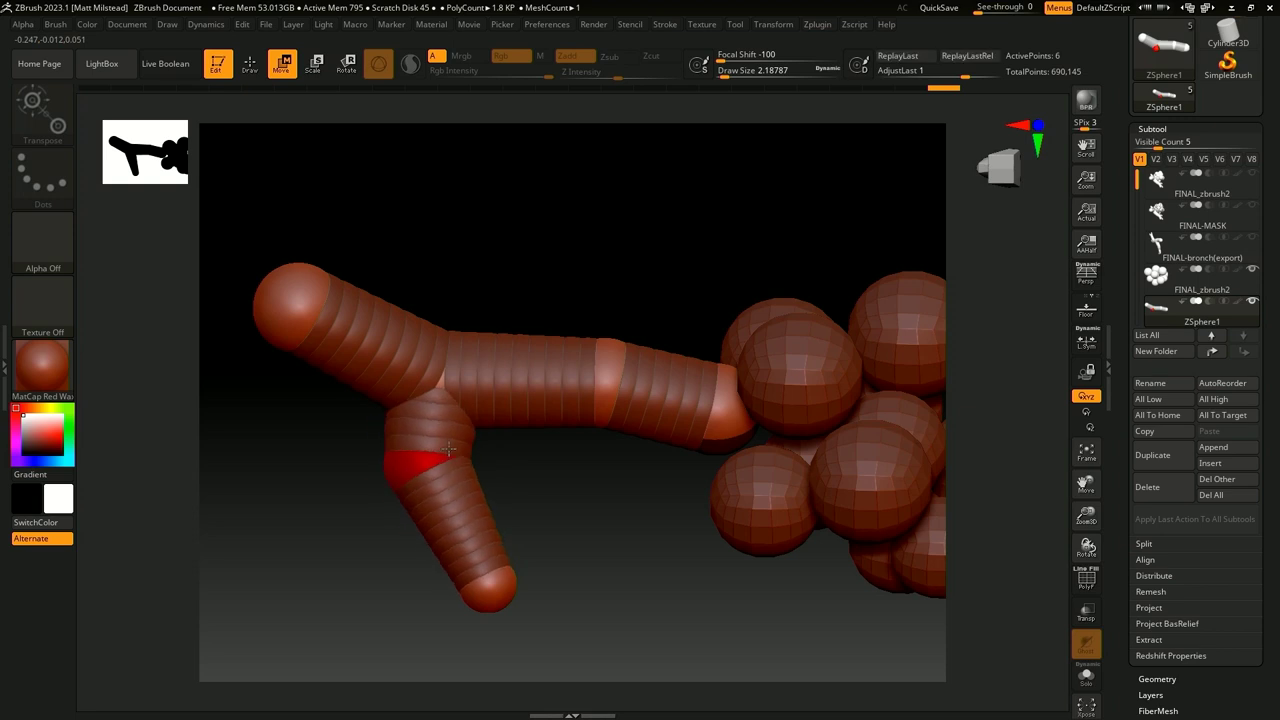
drag(496, 580, 595, 600)
Step: Grow another ZSphere off the lower branch joint
key(q)
key(w)
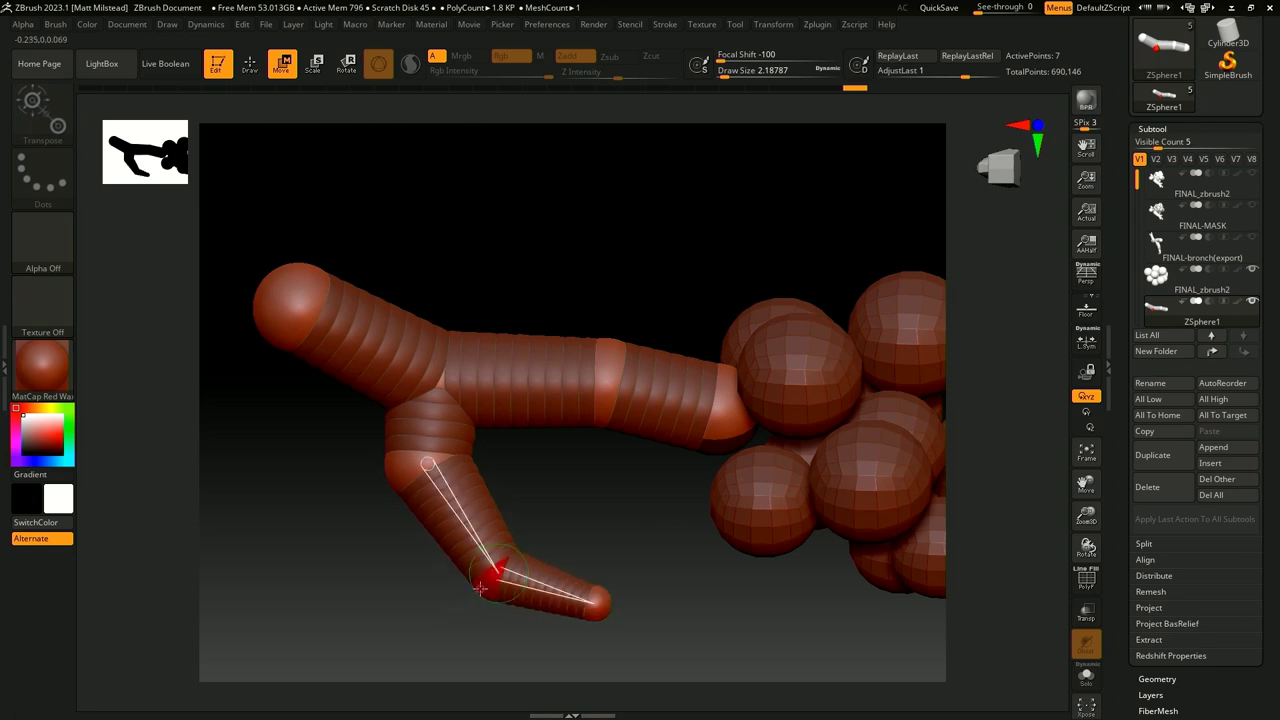
key(q)
drag(481, 581, 441, 640)
key(w)
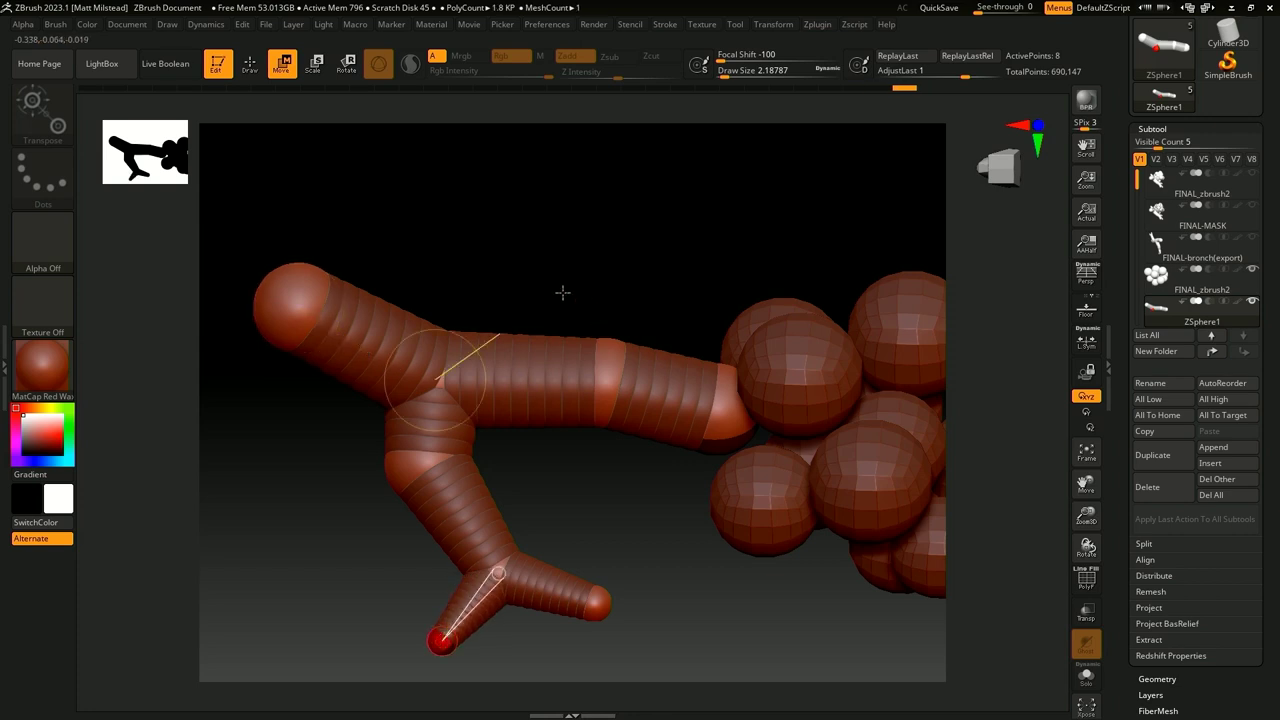
Step: Add an upper branch on the tube, insert two ZSpheres, and bend it midway
click(250, 63)
drag(564, 211, 559, 259)
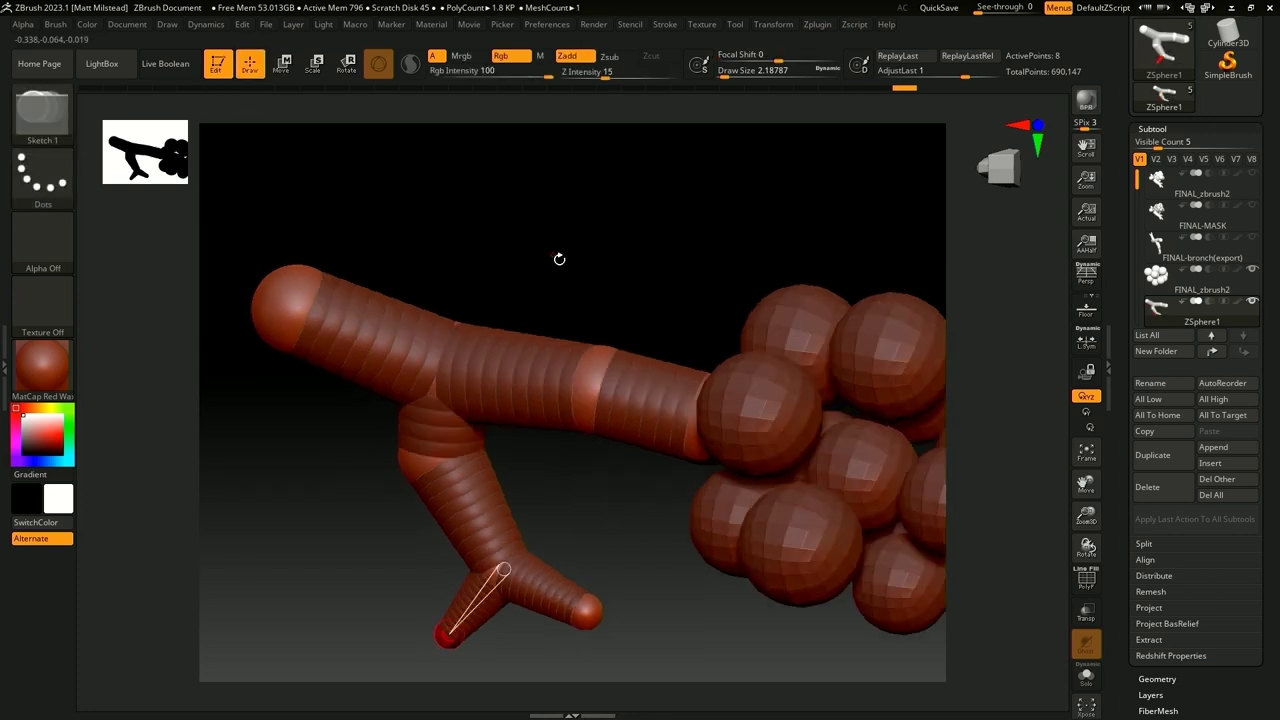
drag(598, 348, 626, 172)
key(w)
key(q)
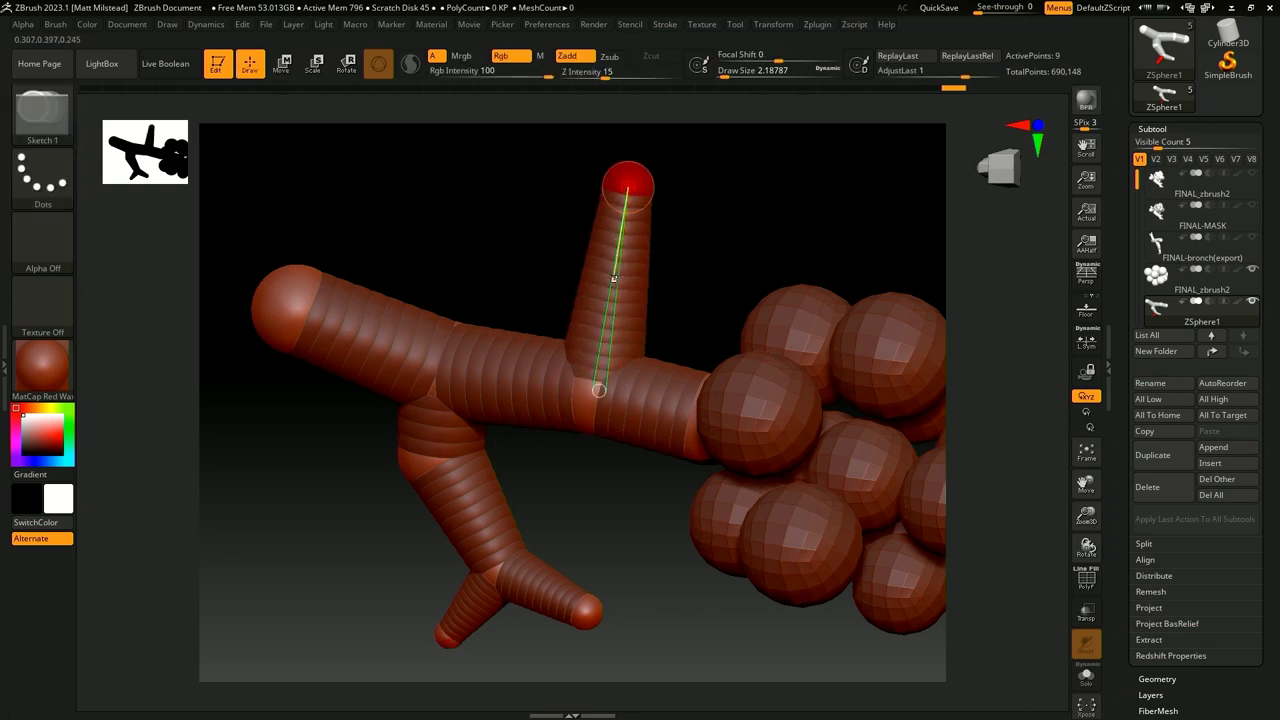
click(611, 263)
click(604, 335)
key(w)
drag(615, 268, 591, 258)
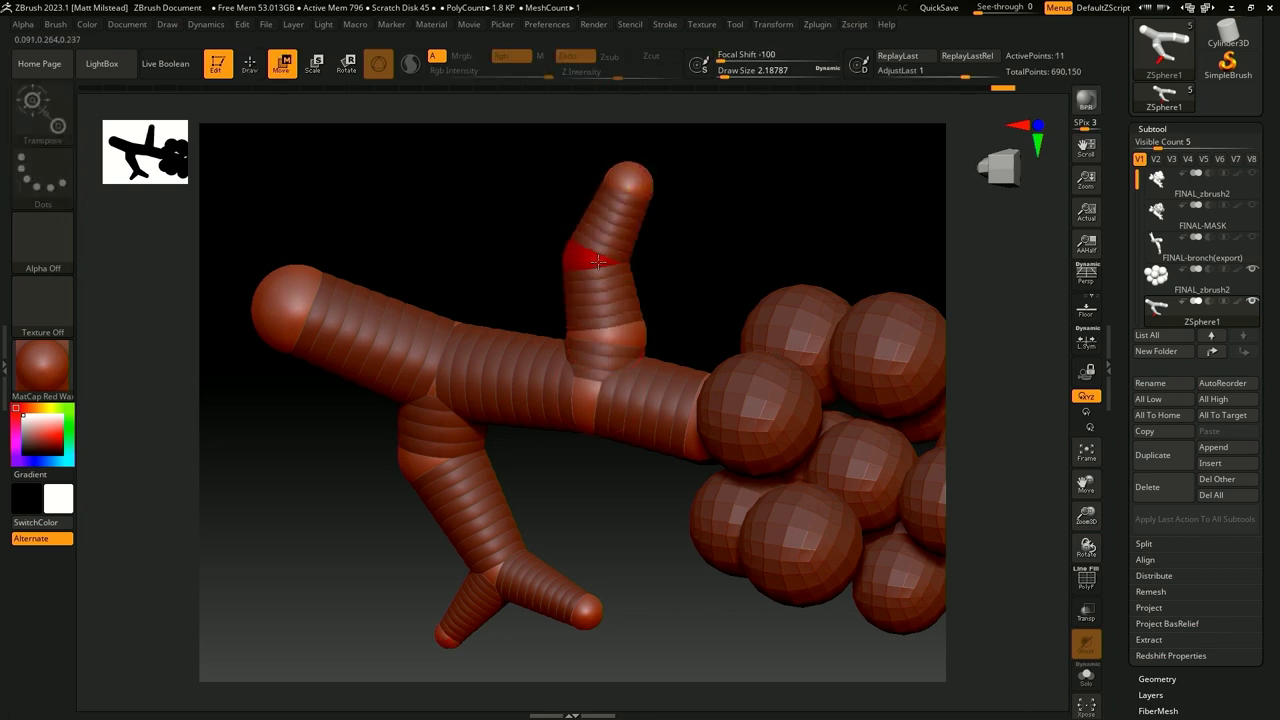
Step: Add a tip ZSphere to the upper branch and pull it up and left
key(q)
click(620, 172)
key(w)
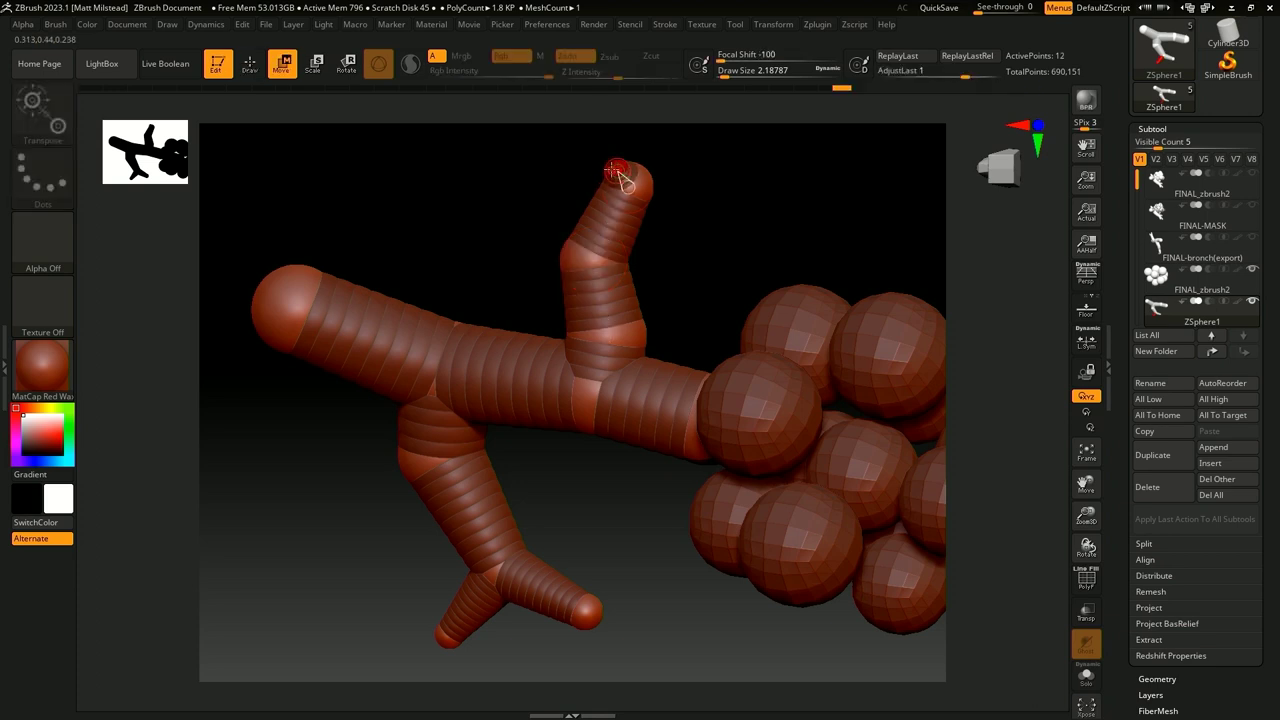
drag(617, 167, 595, 135)
mouse_move(641, 178)
mouse_down()
mouse_move(638, 196)
mouse_move(705, 177)
mouse_up()
Step: Add a ZSphere at the upper bend to form a fork, then orbit to inspect the branches
key(q)
click(637, 196)
key(w)
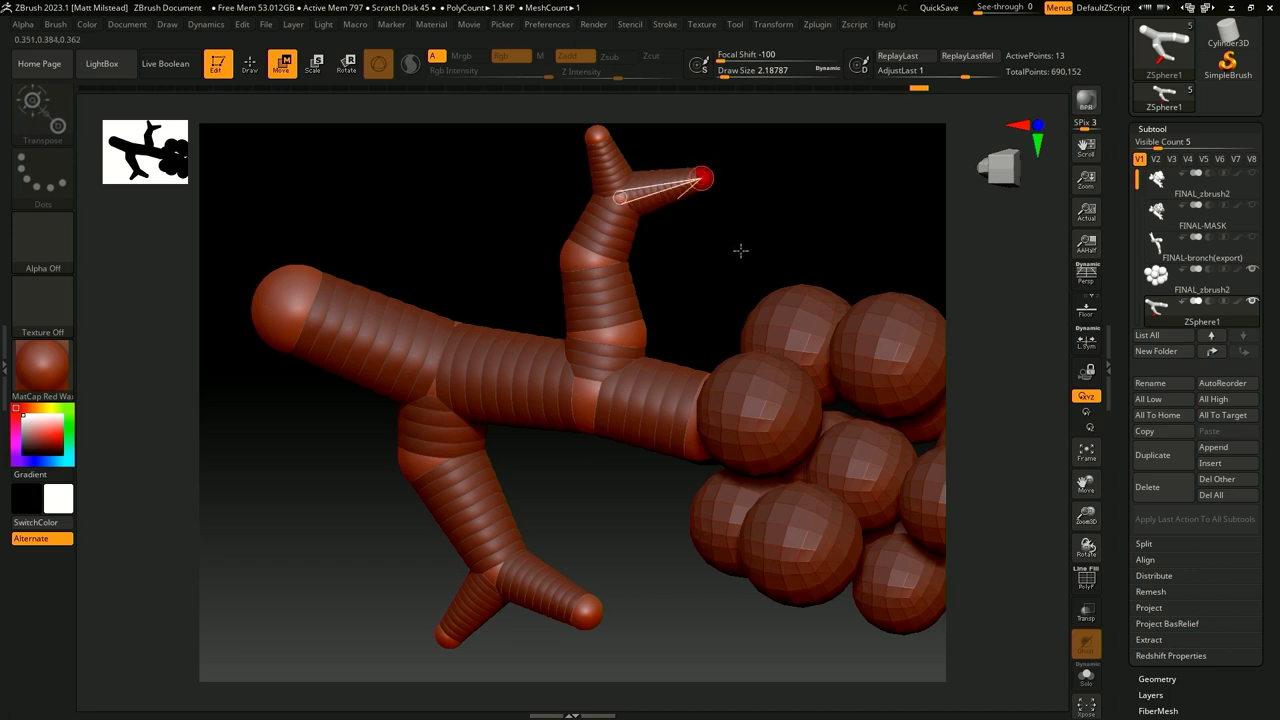
drag(740, 250, 737, 169)
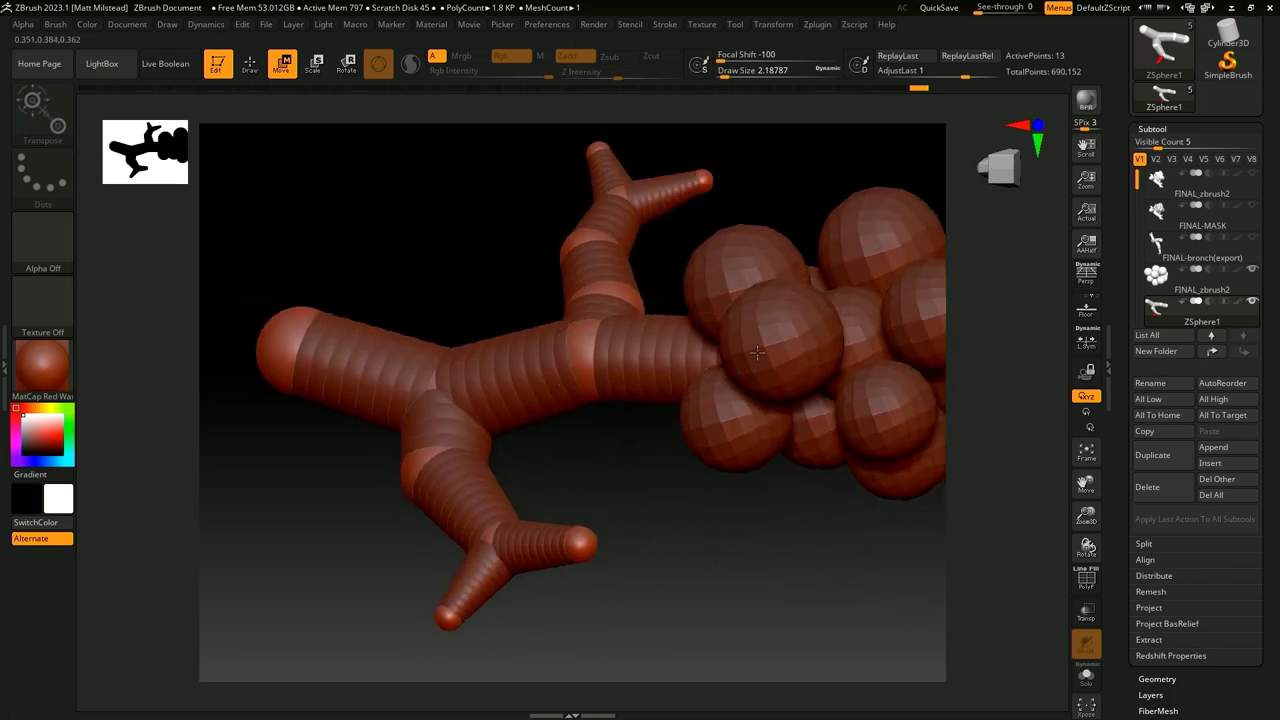
drag(694, 443, 645, 450)
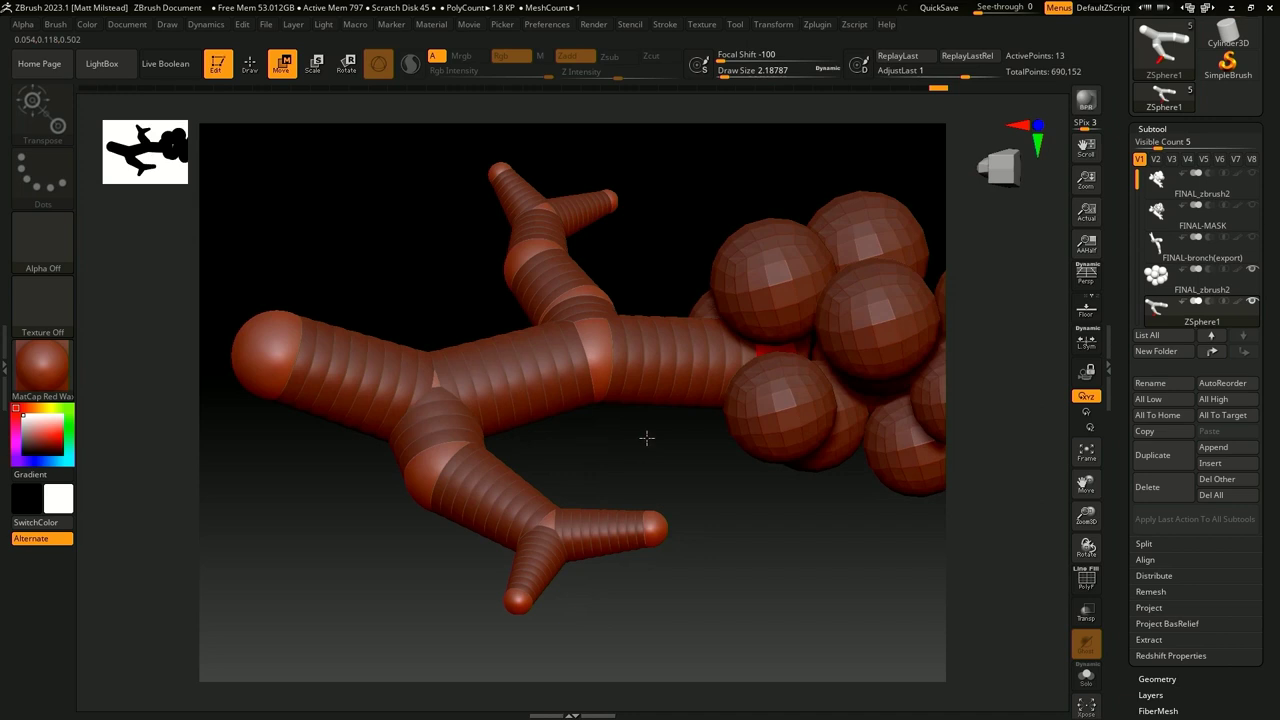
drag(816, 634, 686, 497)
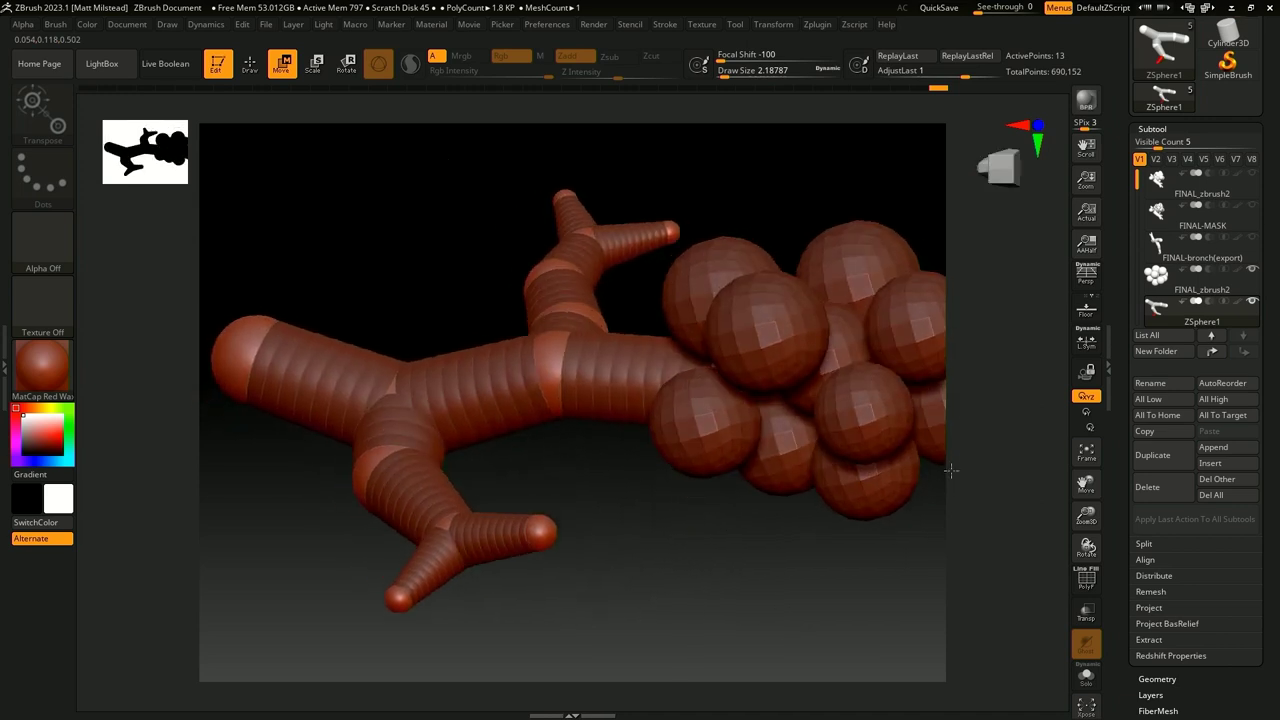
Step: Toggle the Adaptive Skin preview on and off repeatedly, then show the Subtool list
scroll(1120, 583, down, 5)
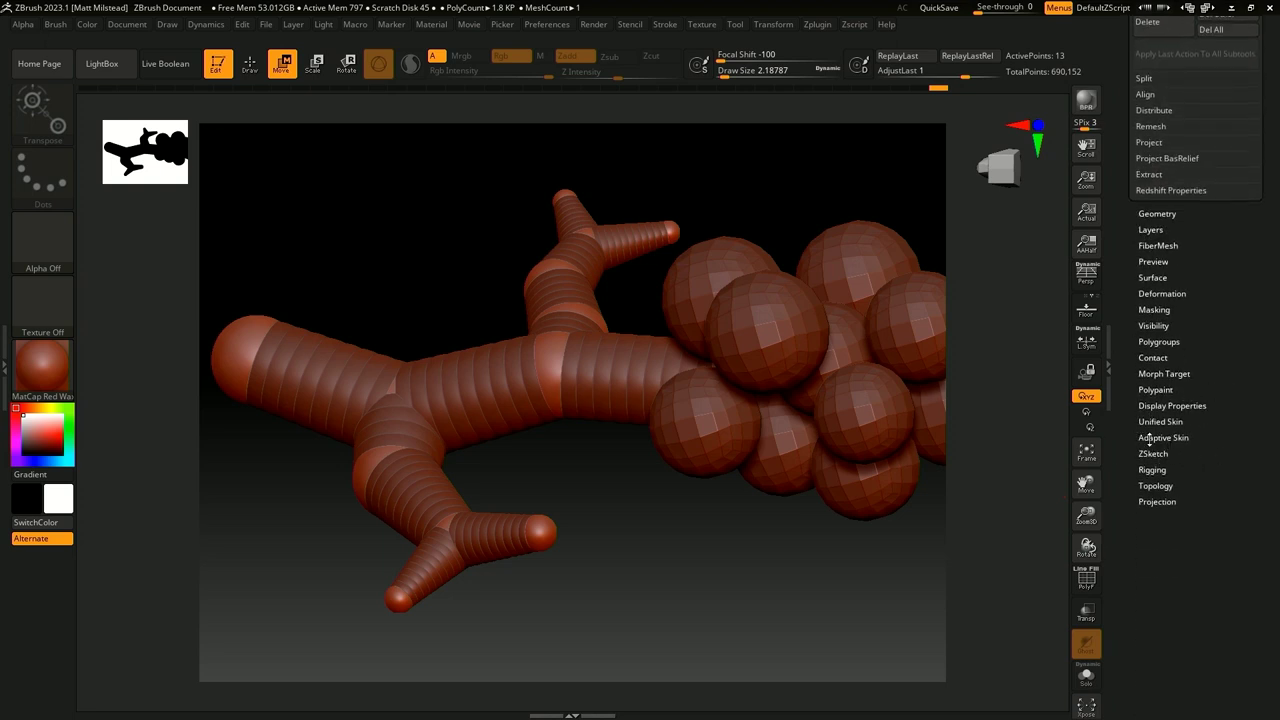
click(1158, 437)
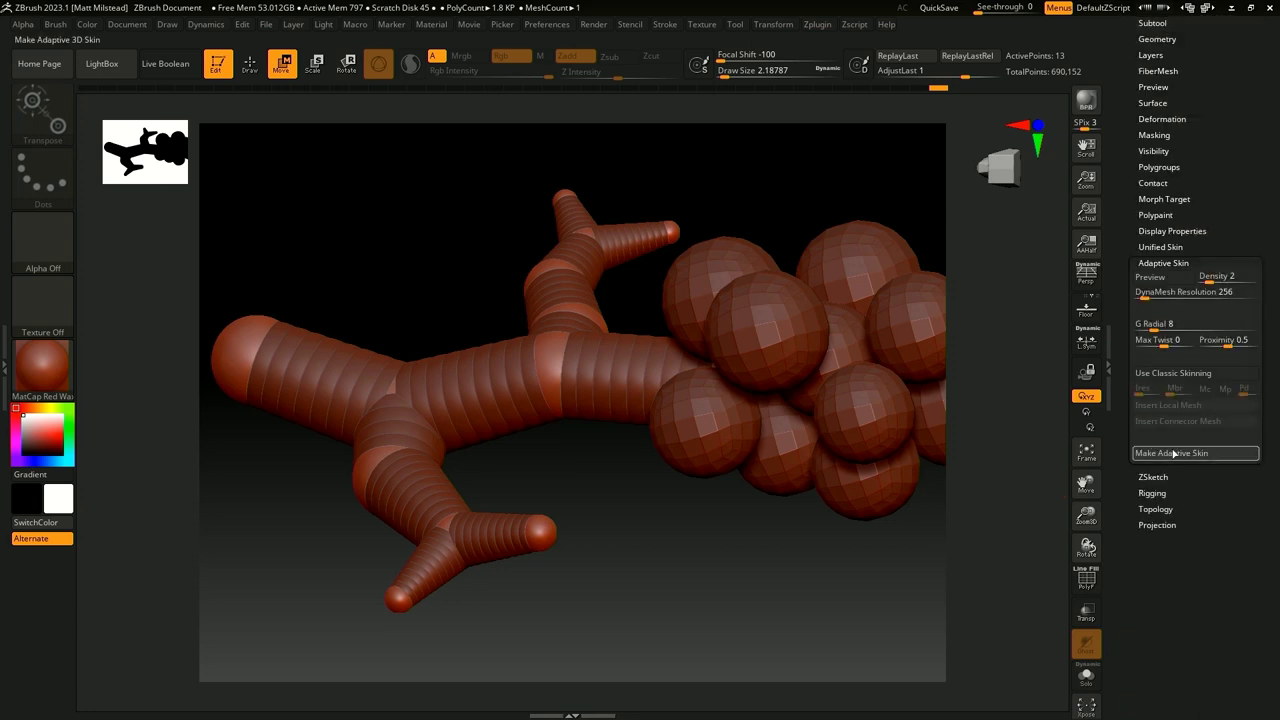
click(1152, 277)
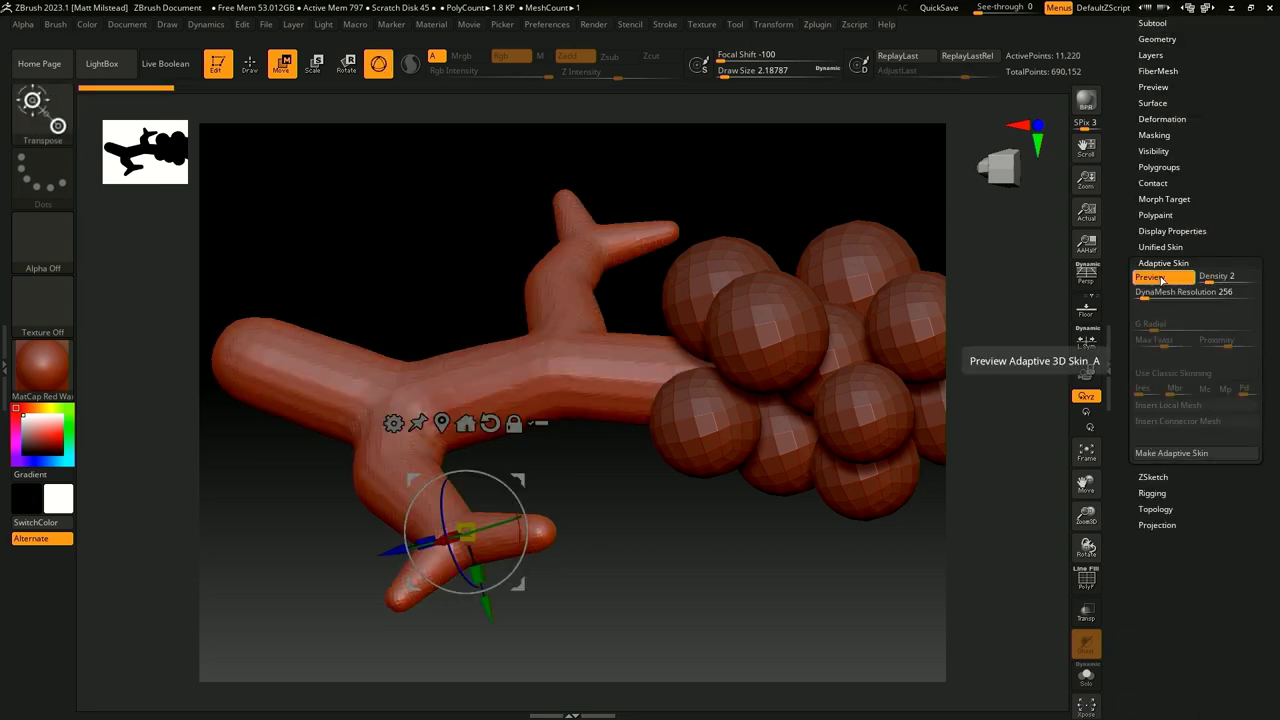
click(1160, 279)
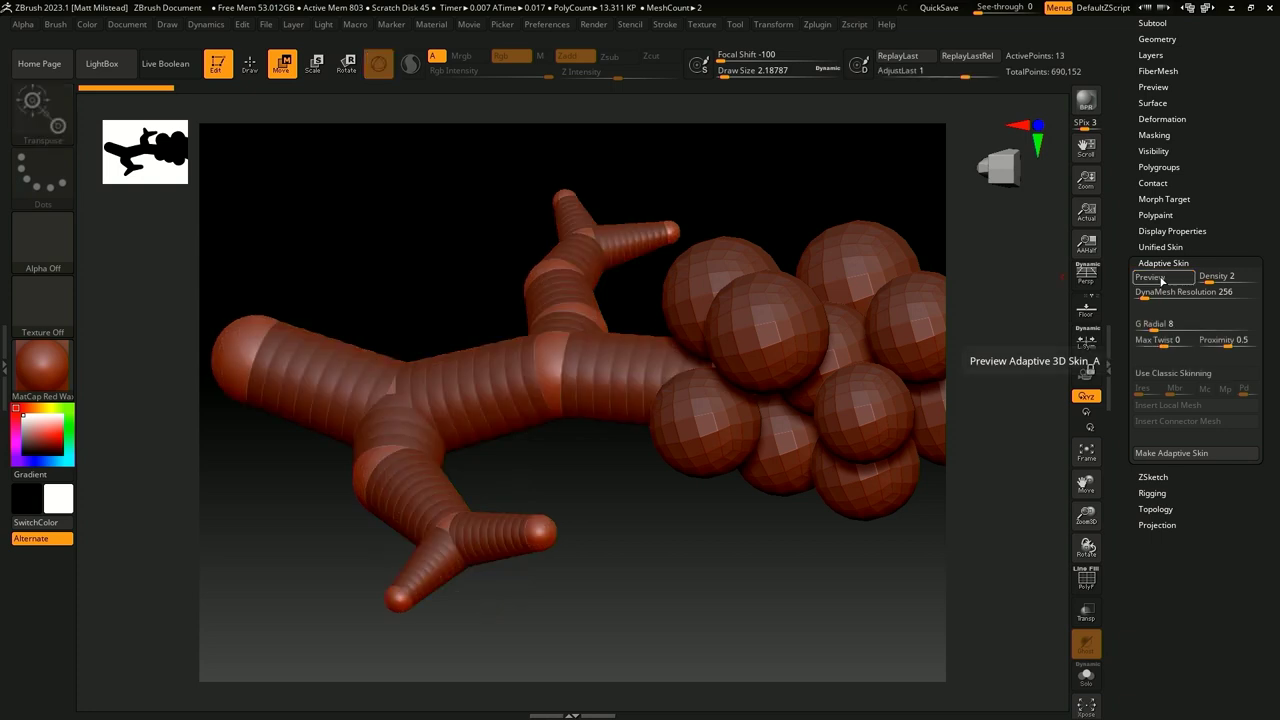
click(1160, 279)
click(1160, 279)
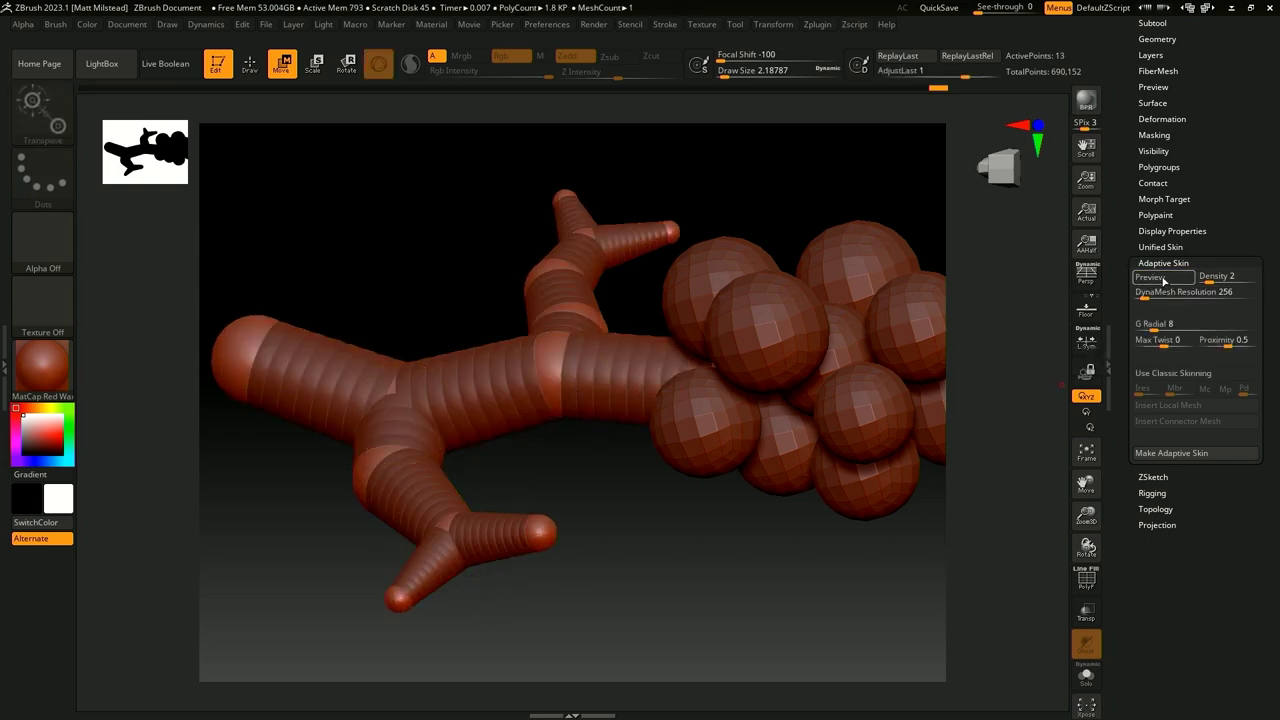
click(1160, 279)
click(1160, 279)
drag(1127, 93, 1140, 210)
click(1146, 245)
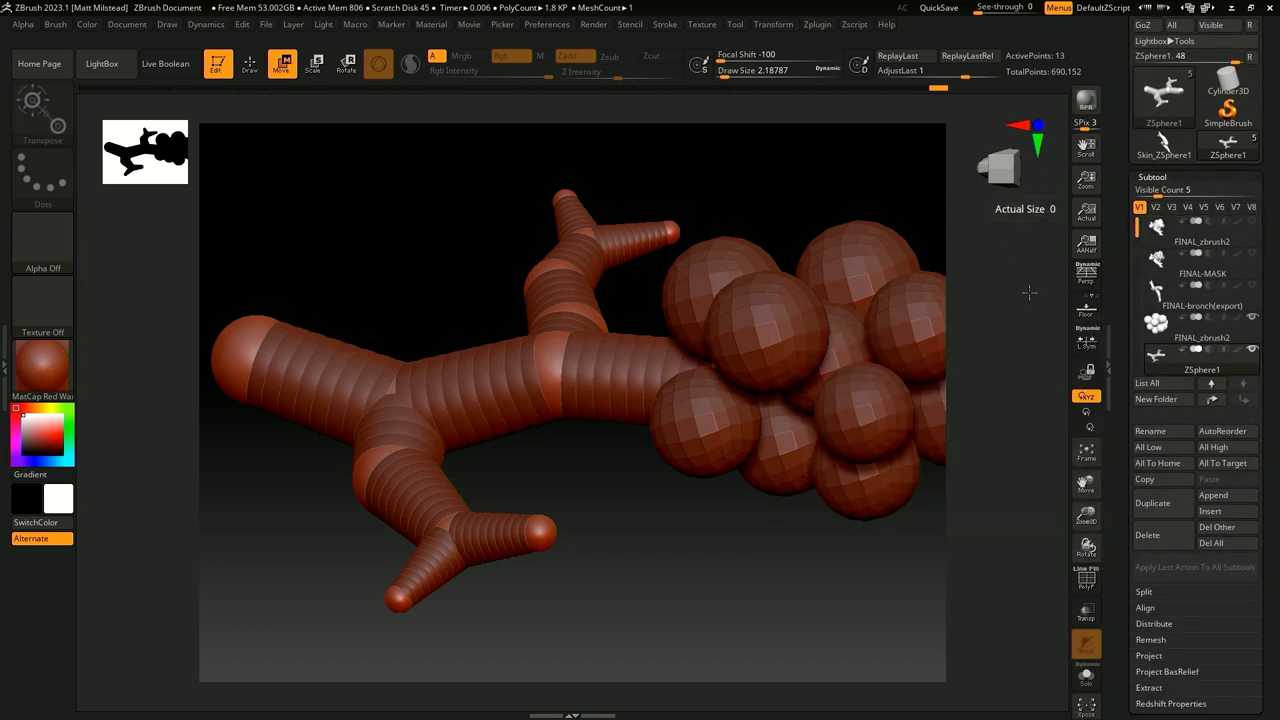
Step: Append the skinned branch Skin_ZSphere1 from Quick Pick as a new subtool
click(1214, 495)
click(1214, 495)
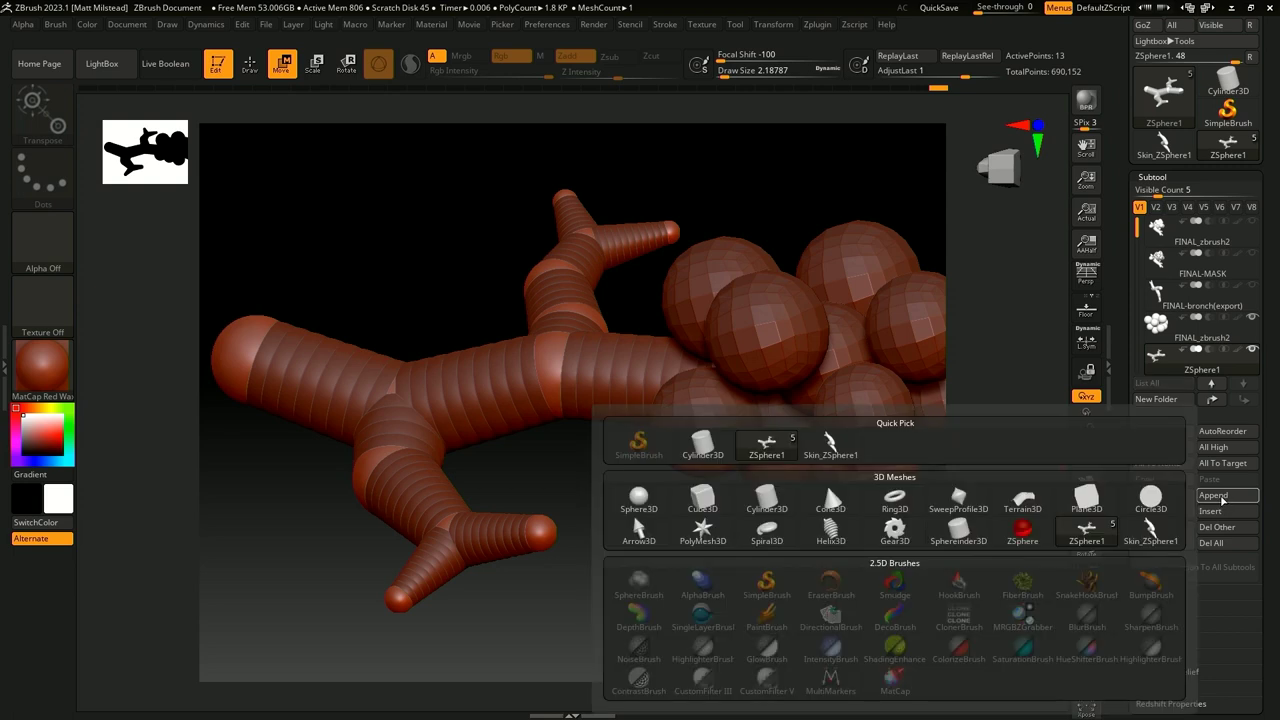
click(831, 446)
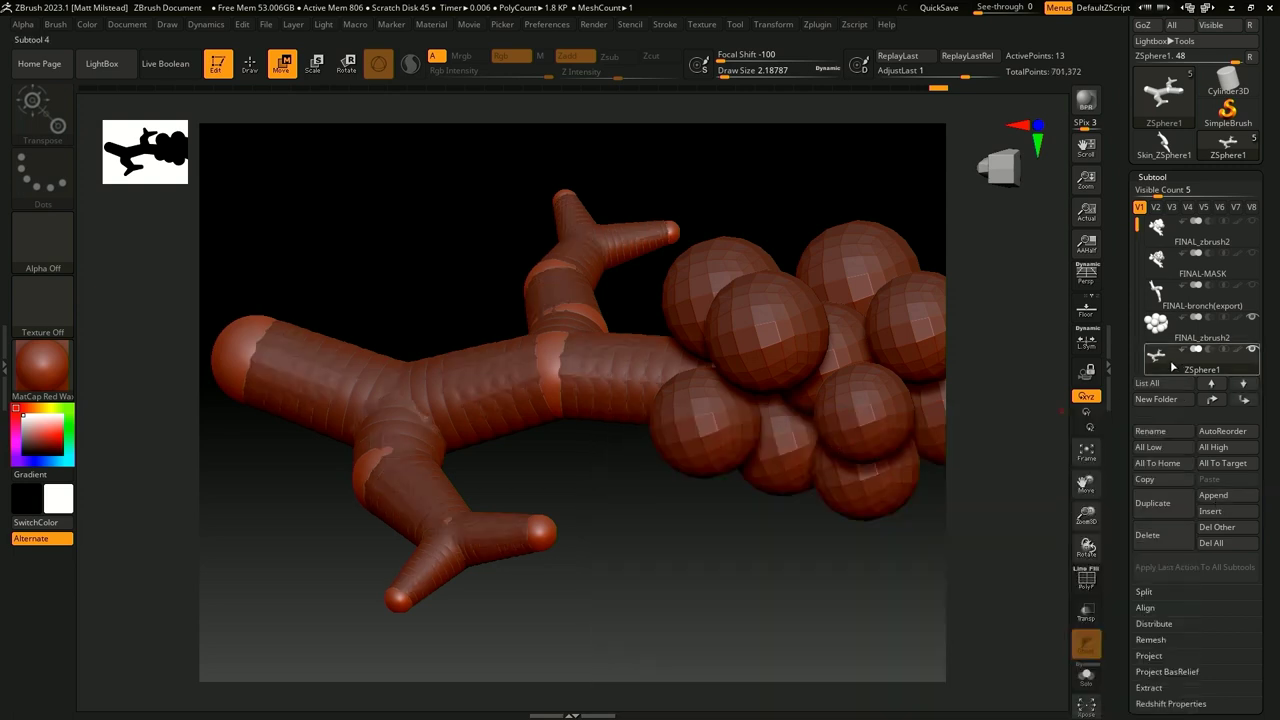
drag(1137, 224, 1135, 270)
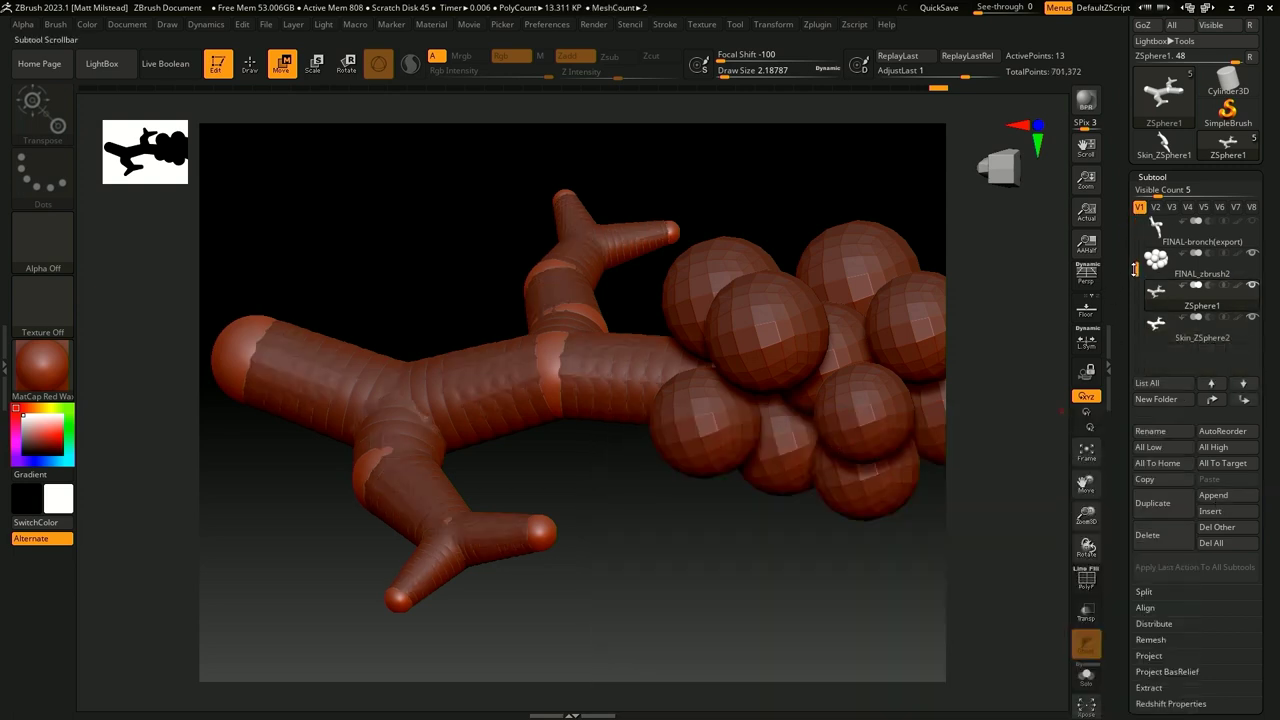
Step: Select the new Skin_ZSphere2 subtool, switch to Draw mode, and rotate to inspect it
click(1220, 293)
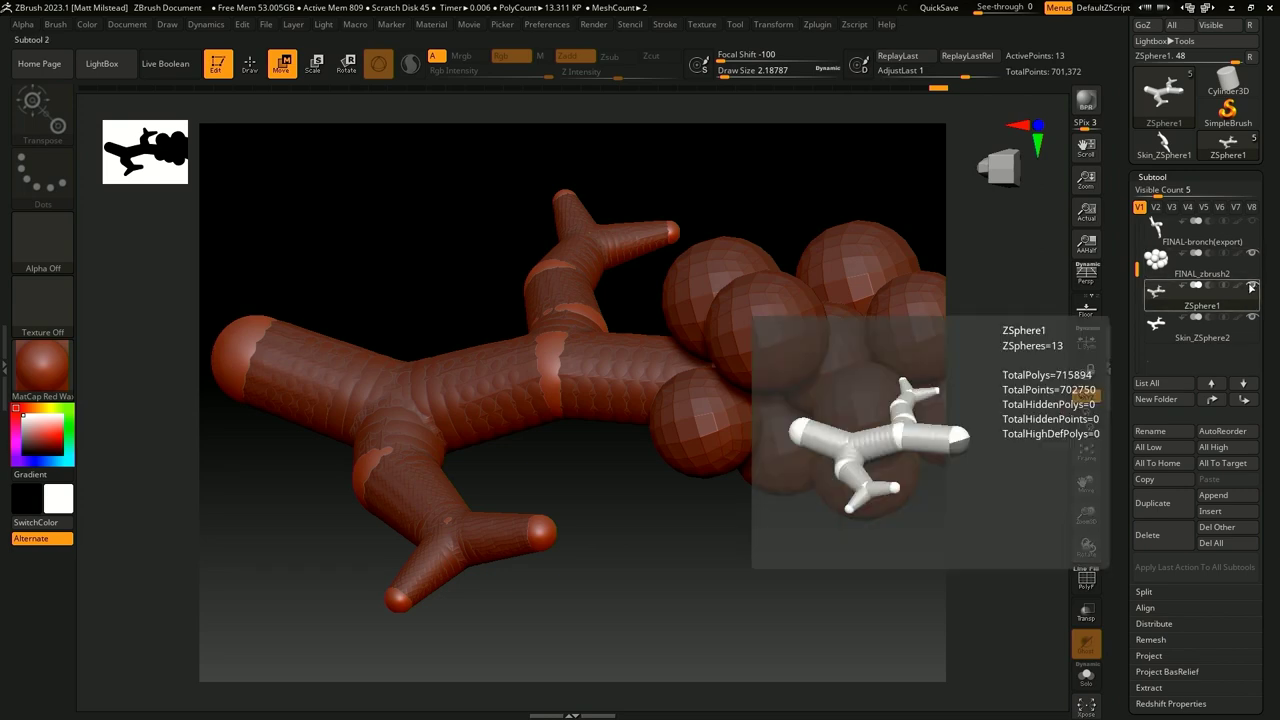
click(1228, 338)
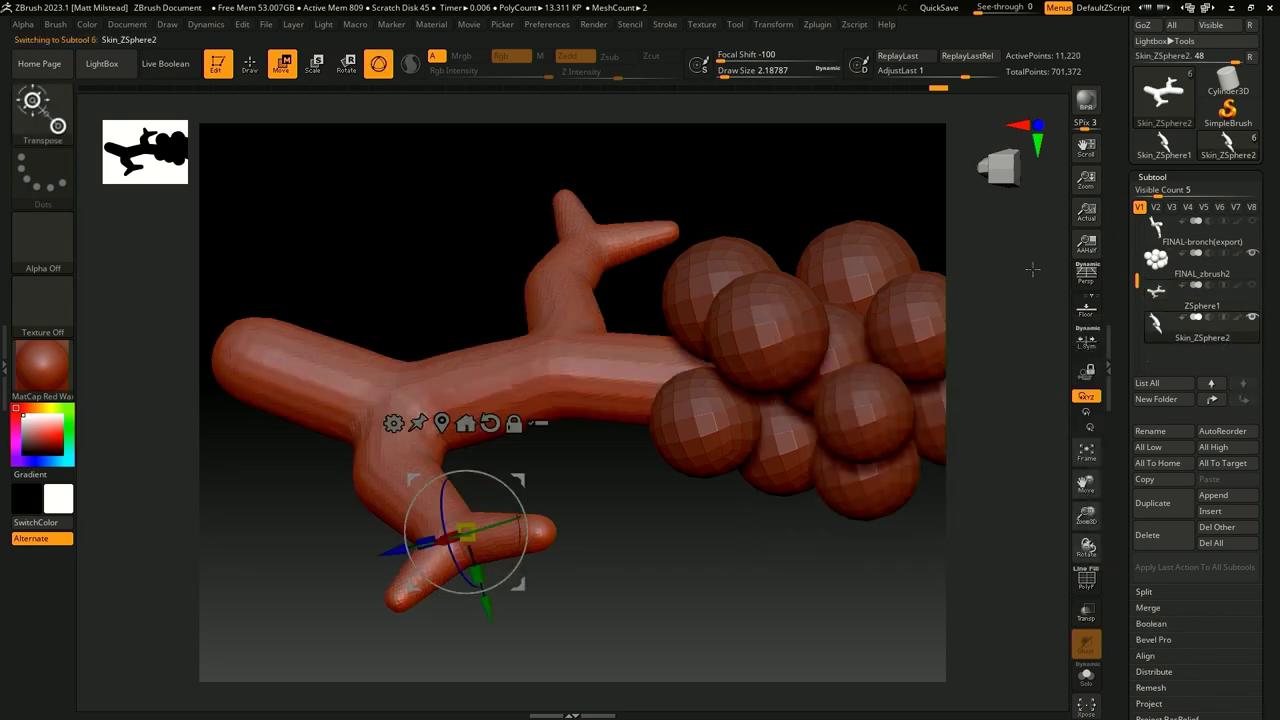
drag(778, 487, 722, 447)
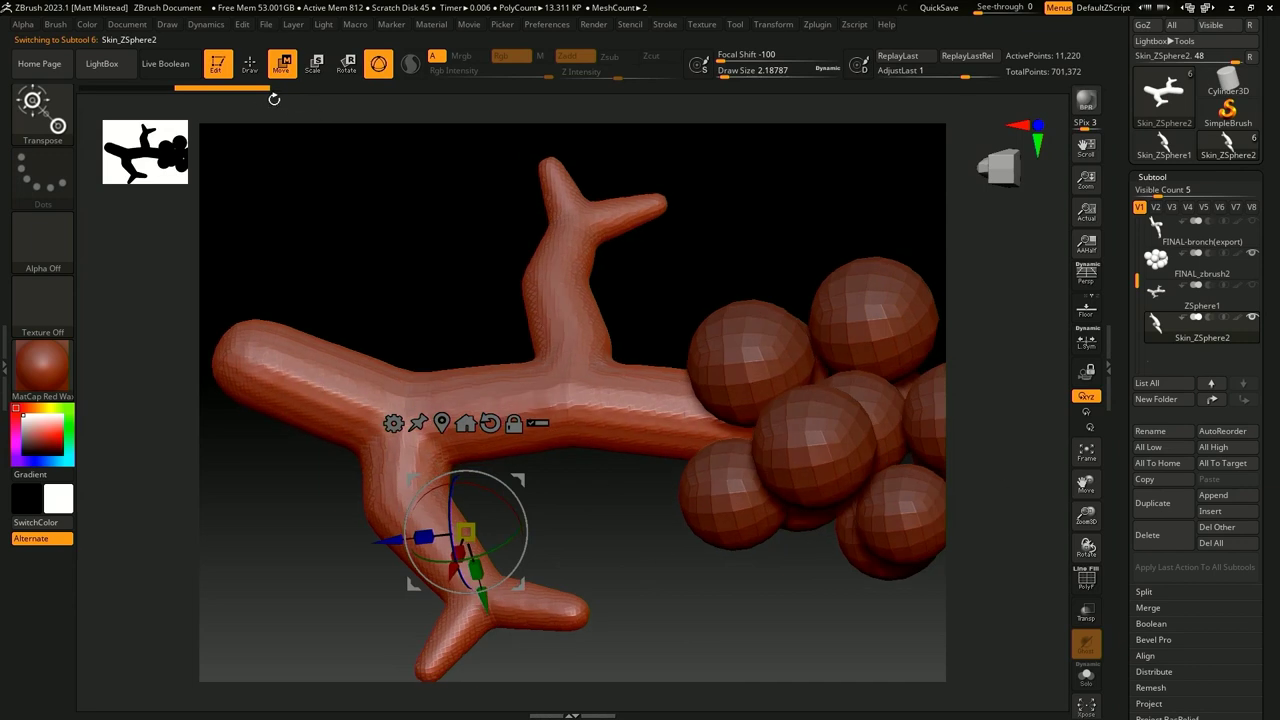
click(250, 65)
drag(574, 526, 544, 409)
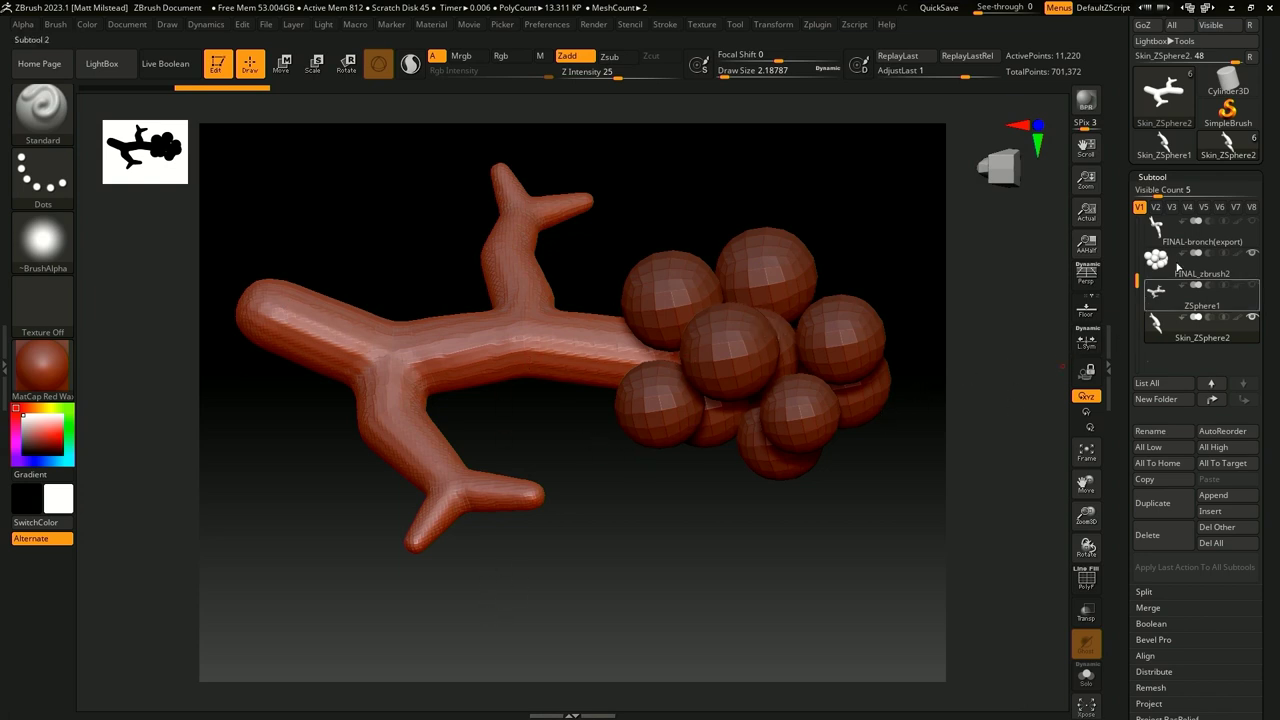
Step: Duplicate the FINAL_zbrush2 sphere cluster and the Skin_ZSphere2 branch subtools
click(1175, 281)
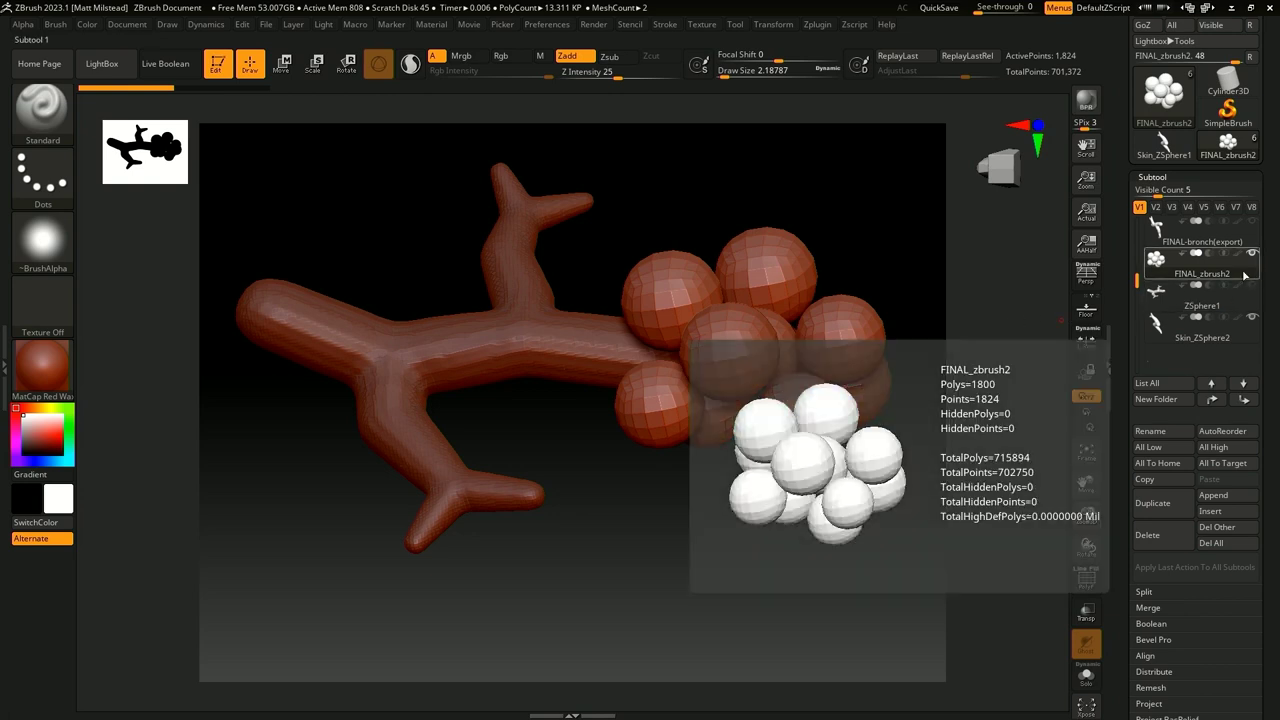
click(1153, 503)
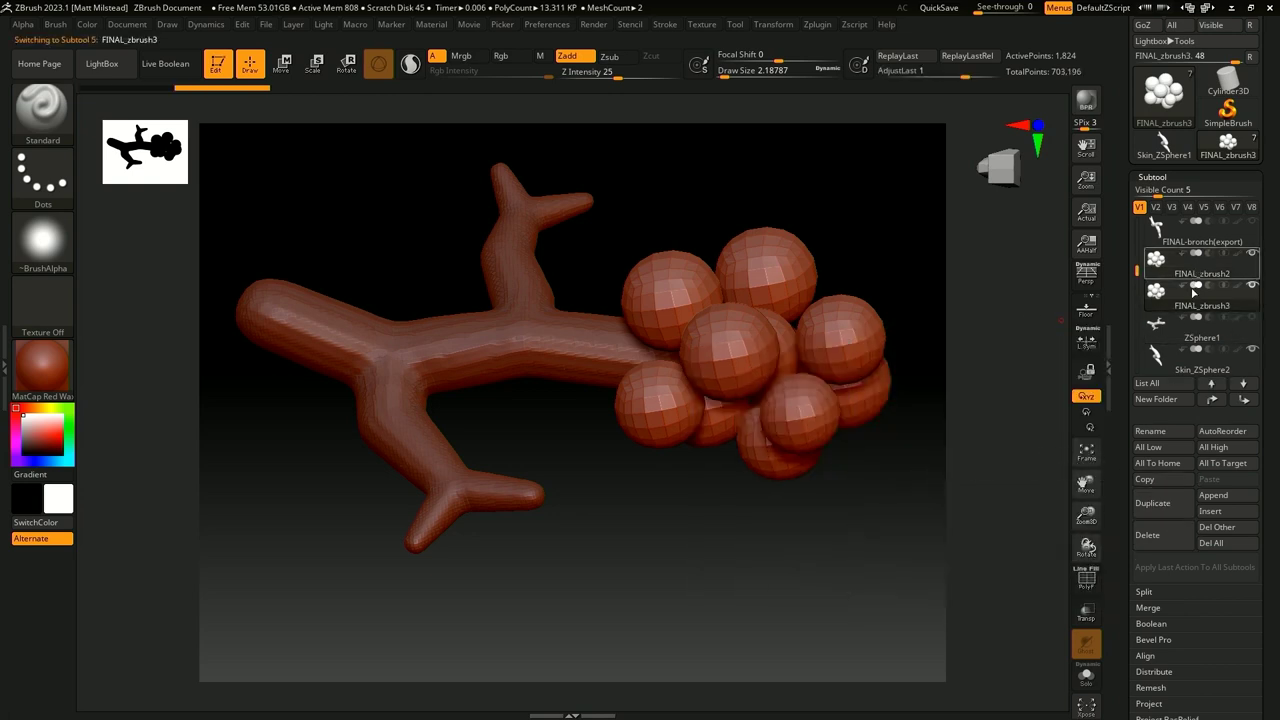
click(1205, 370)
click(1153, 503)
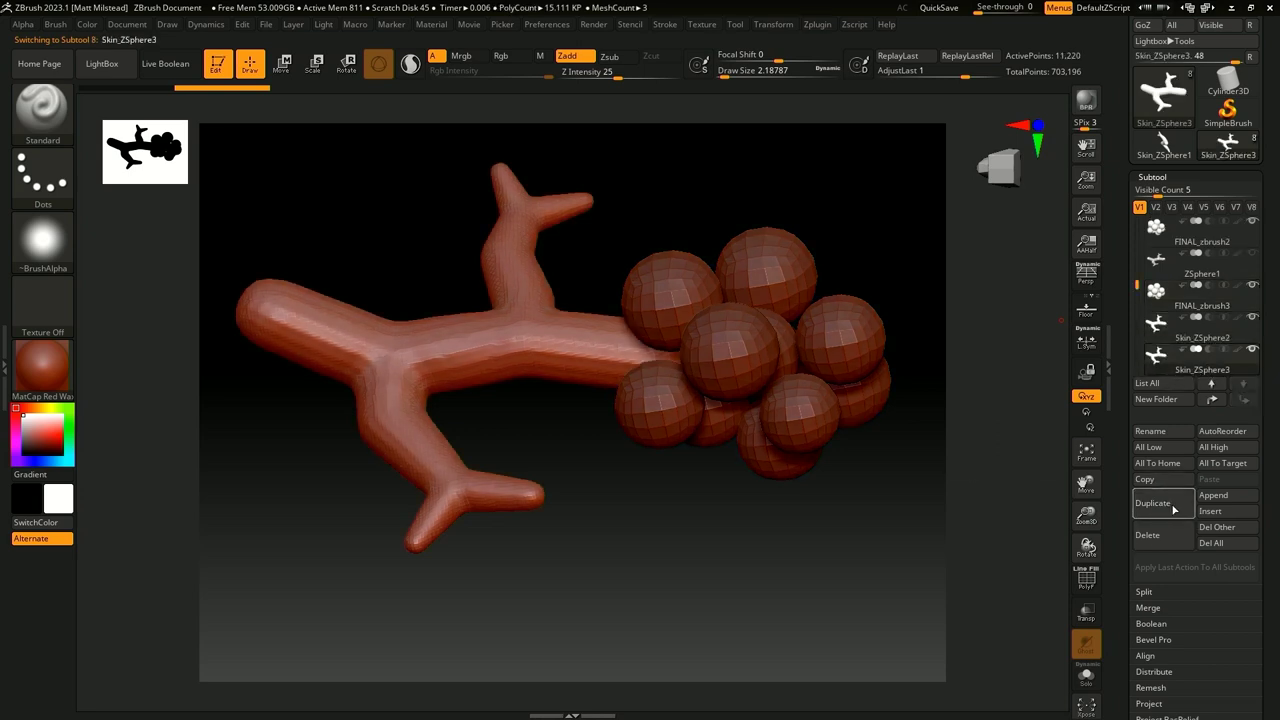
Step: Move Skin_ZSphere2 above FINAL_zbrush3 in the subtool list and make FINAL_zbrush3 active
scroll(1160, 300, down, 1)
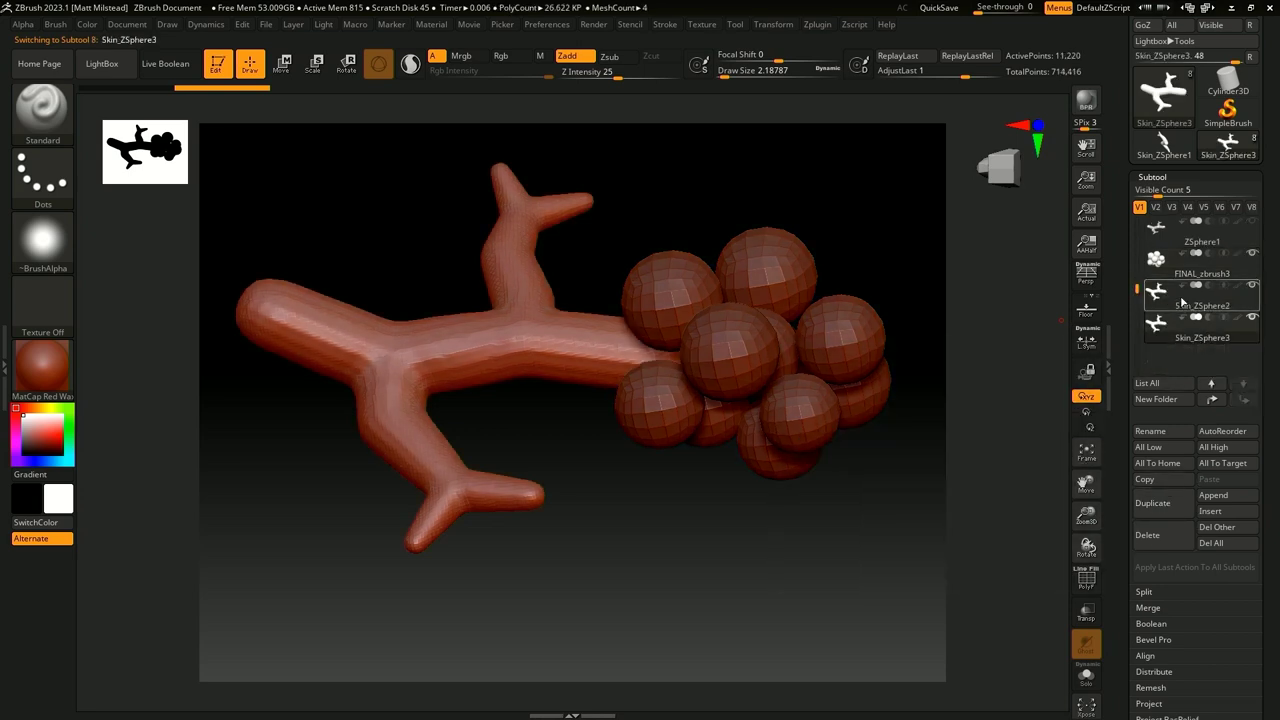
drag(1183, 302, 1190, 262)
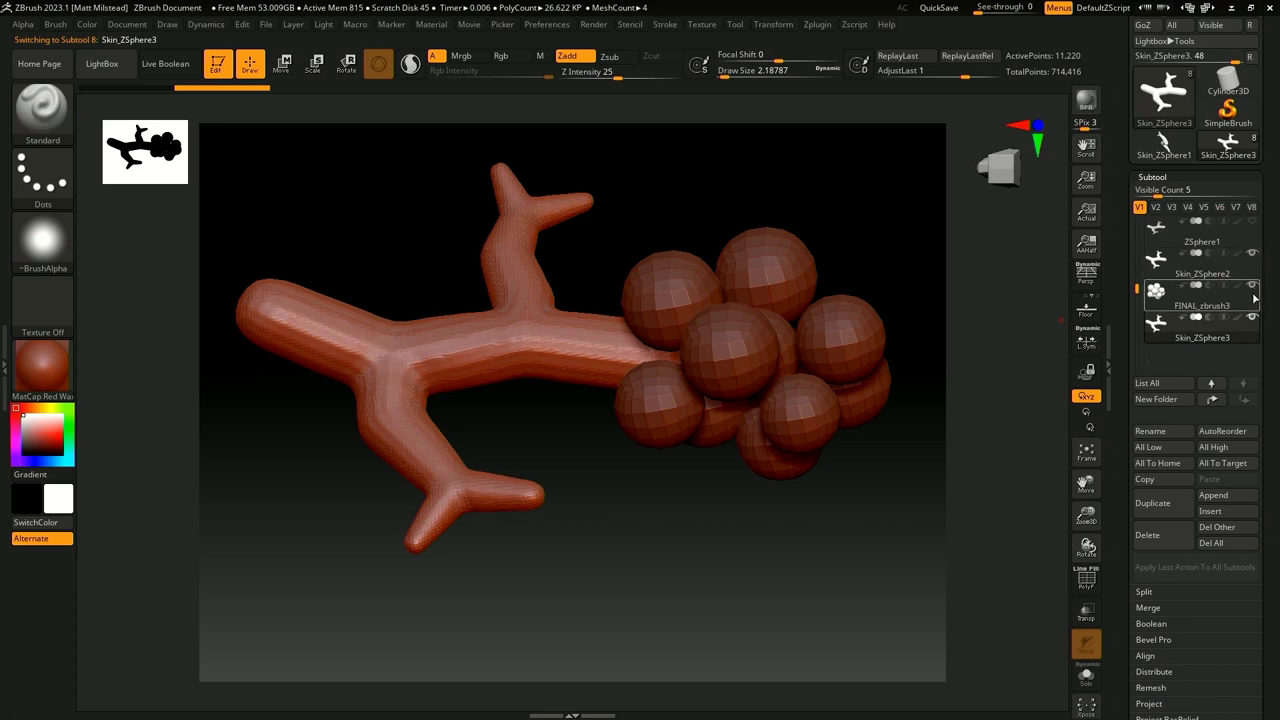
click(1220, 228)
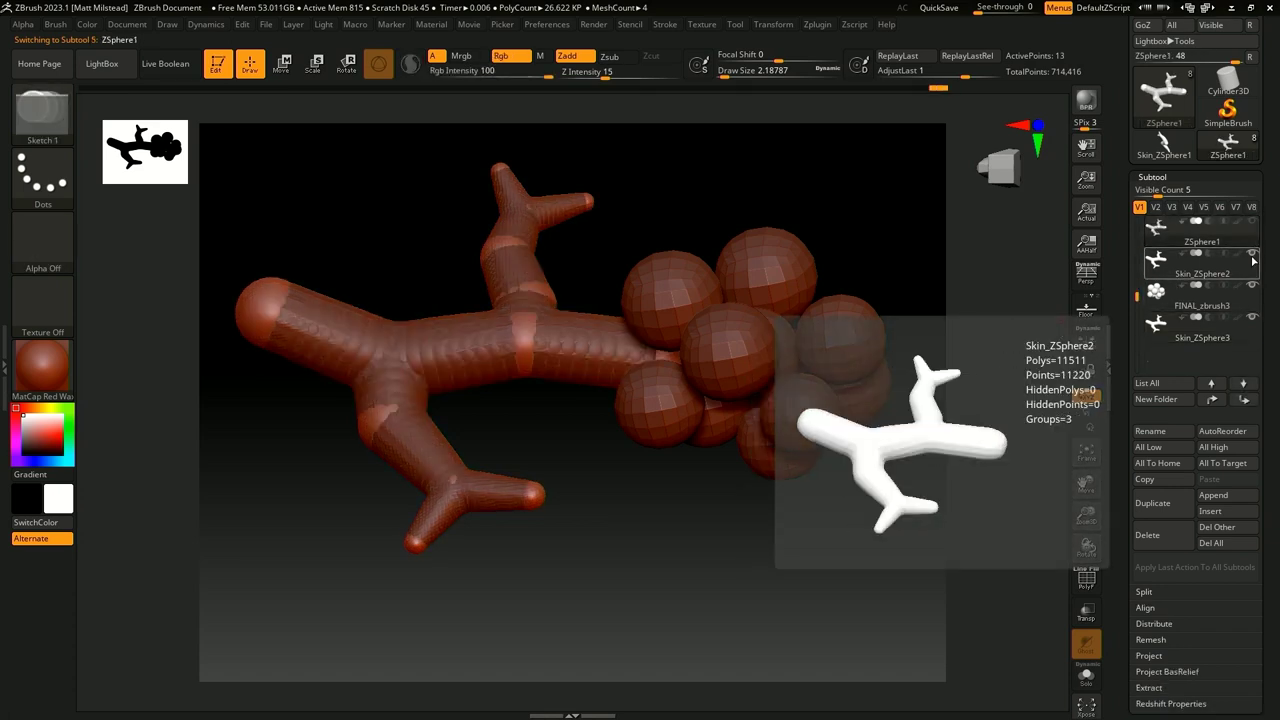
click(1245, 305)
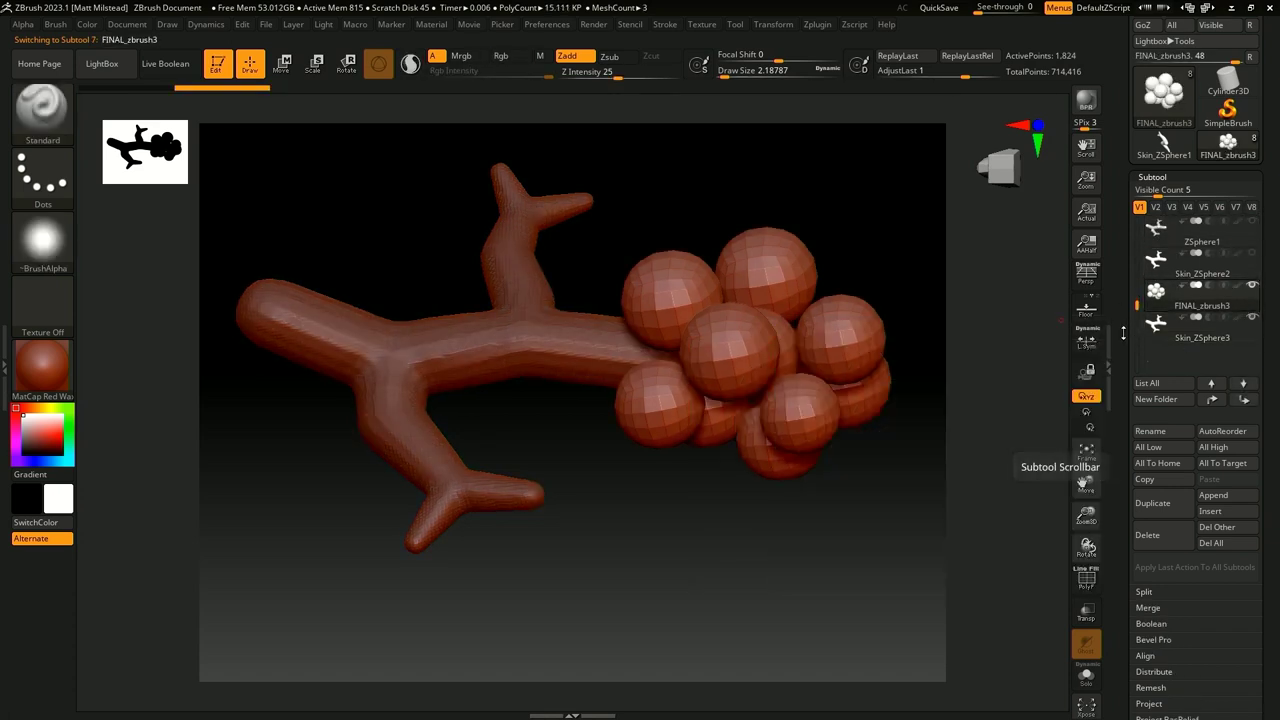
Step: Merge FINAL_zbrush3 down with the subtool below it, confirming the non-undoable merge
drag(1123, 331, 1122, 251)
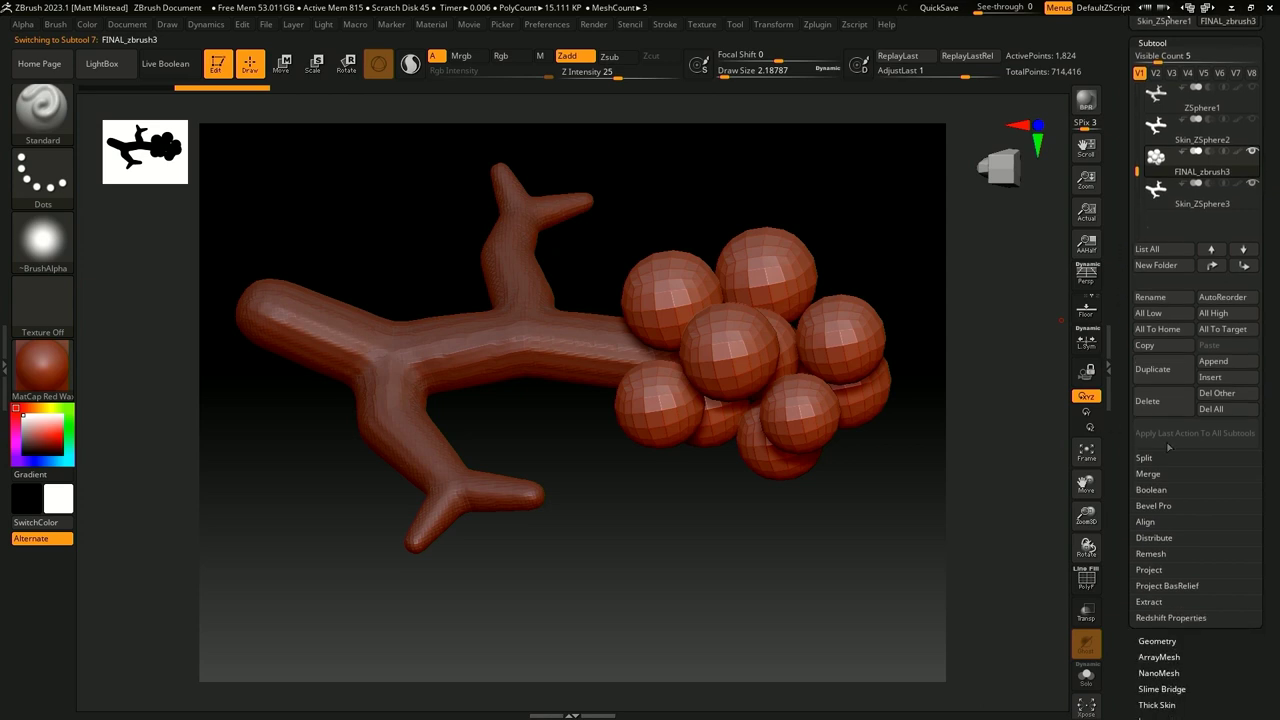
click(1148, 474)
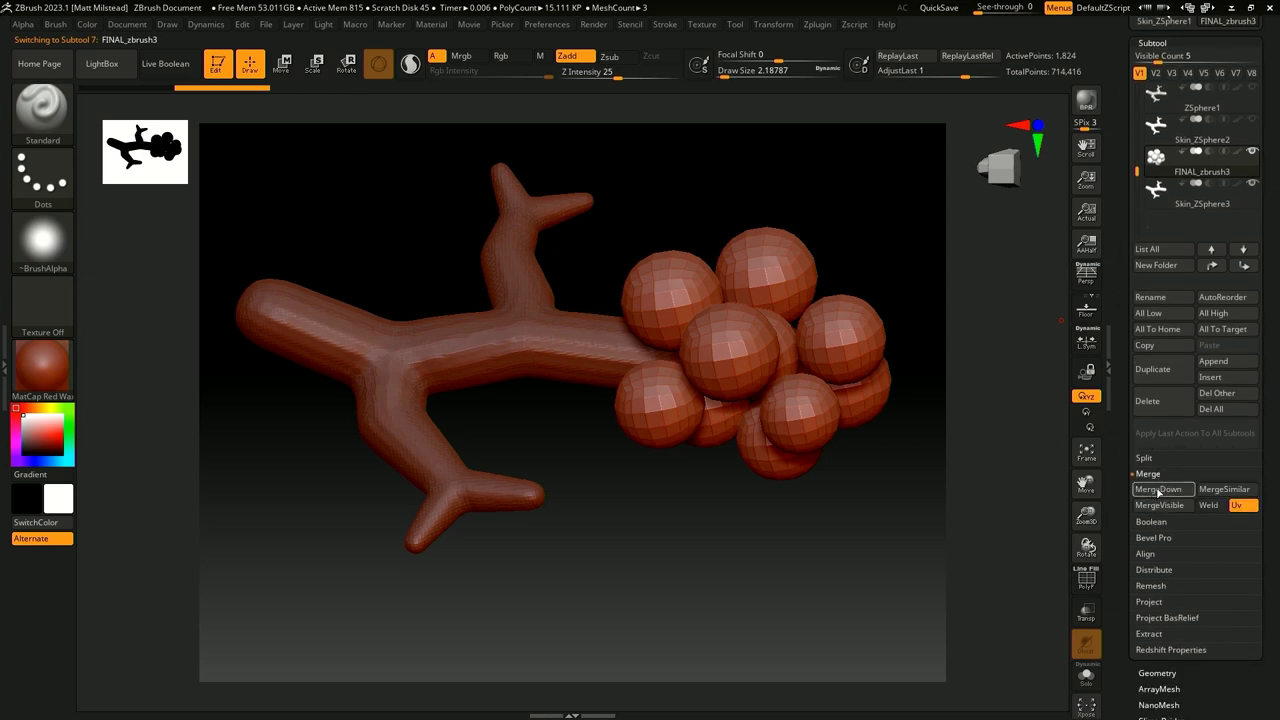
click(1158, 489)
click(1042, 518)
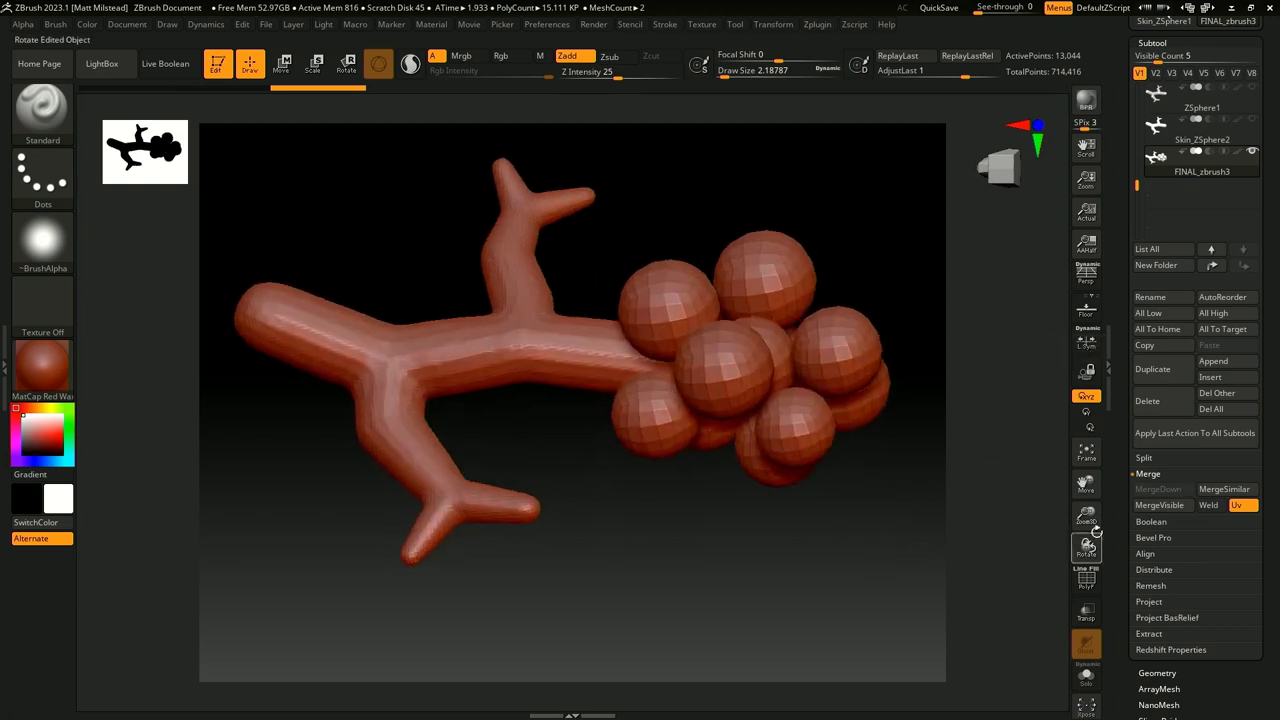
Step: DynaMesh the merged subtool at resolution 104 and turn on ghosted transparency
drag(1125, 541, 1123, 459)
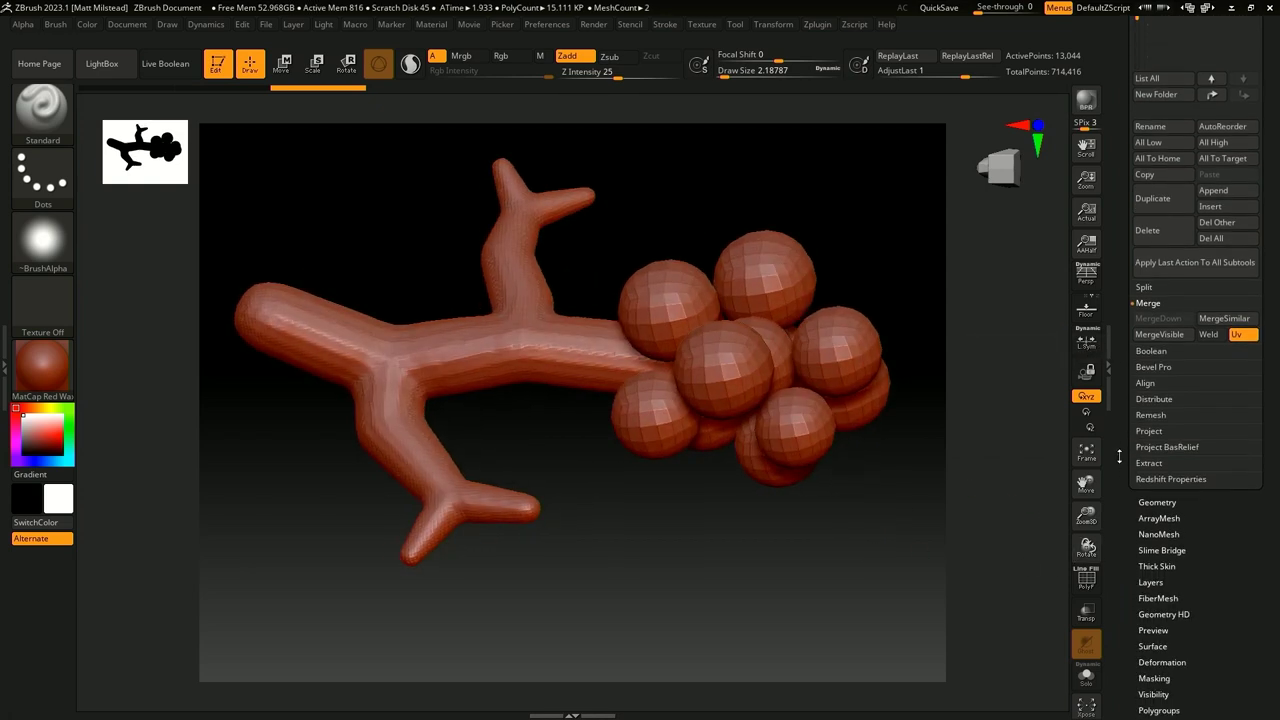
click(1157, 502)
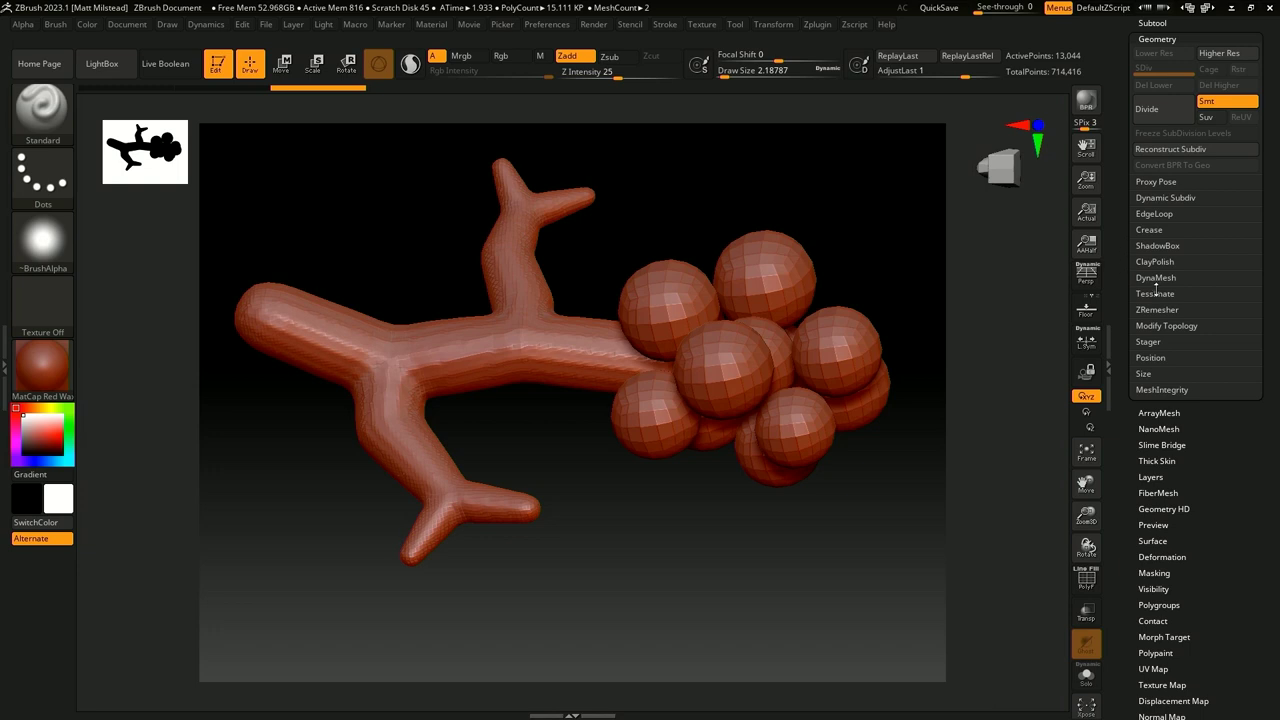
click(1157, 278)
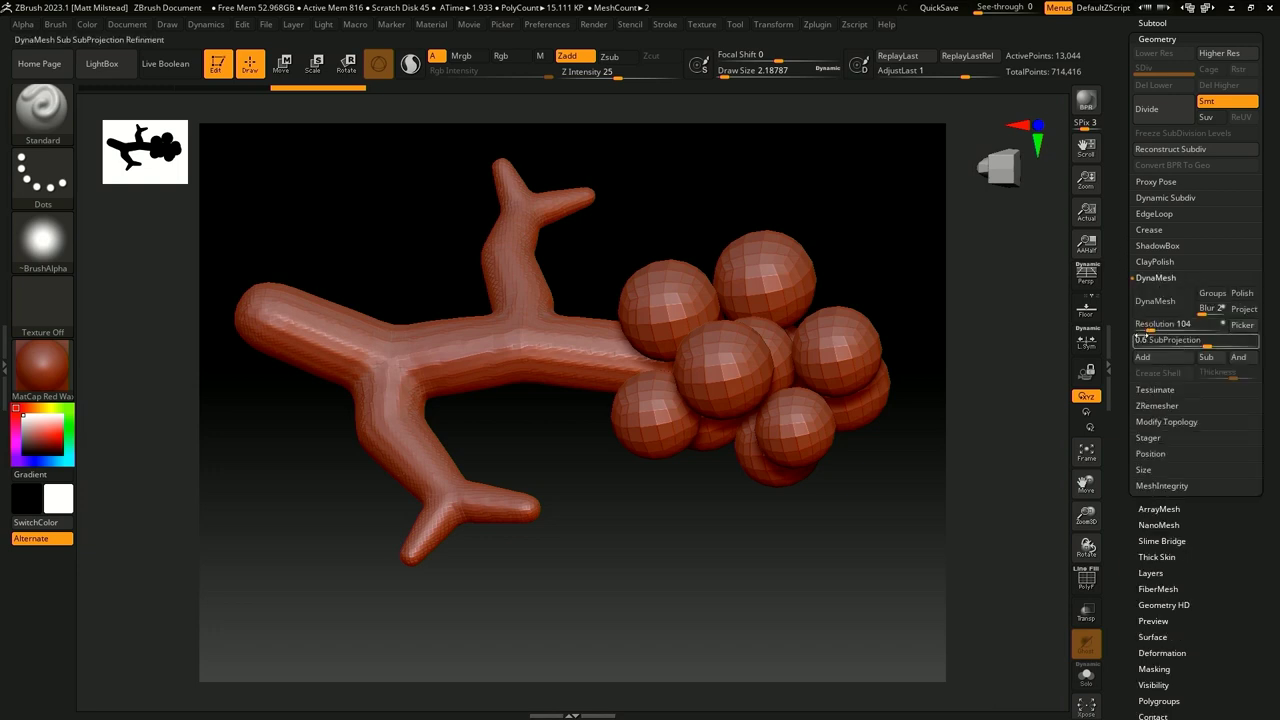
click(1157, 306)
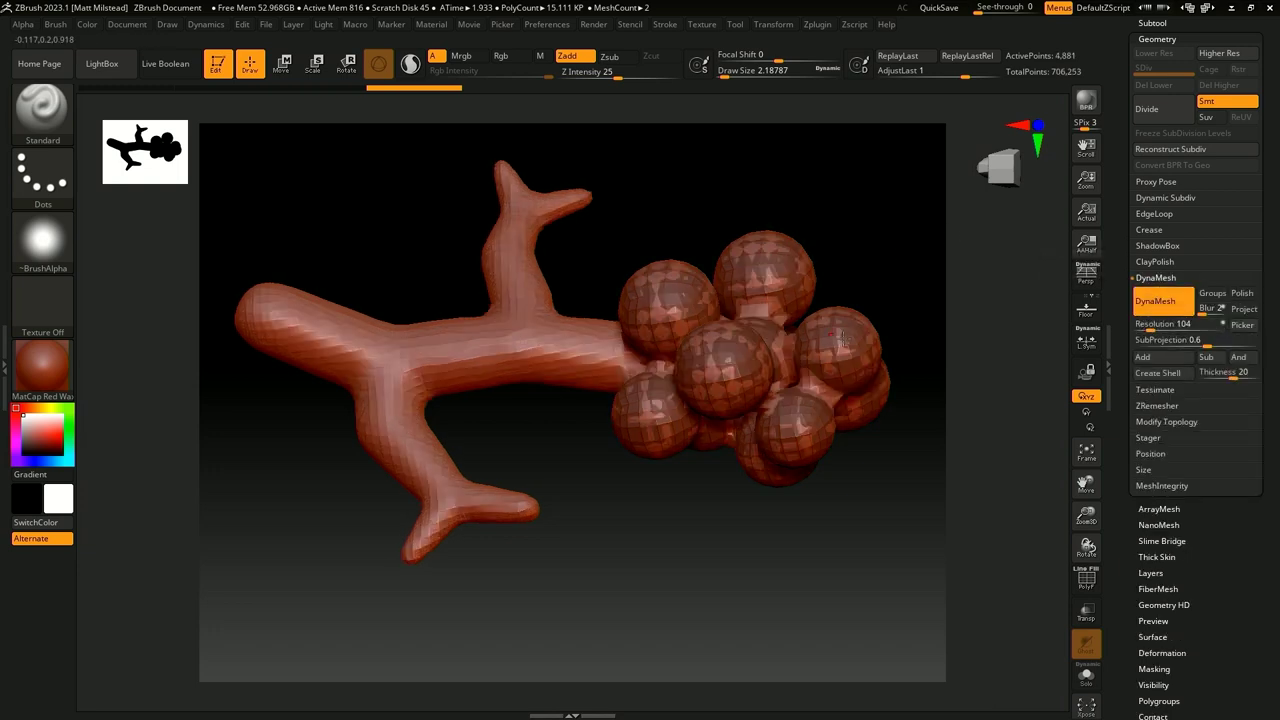
click(1086, 612)
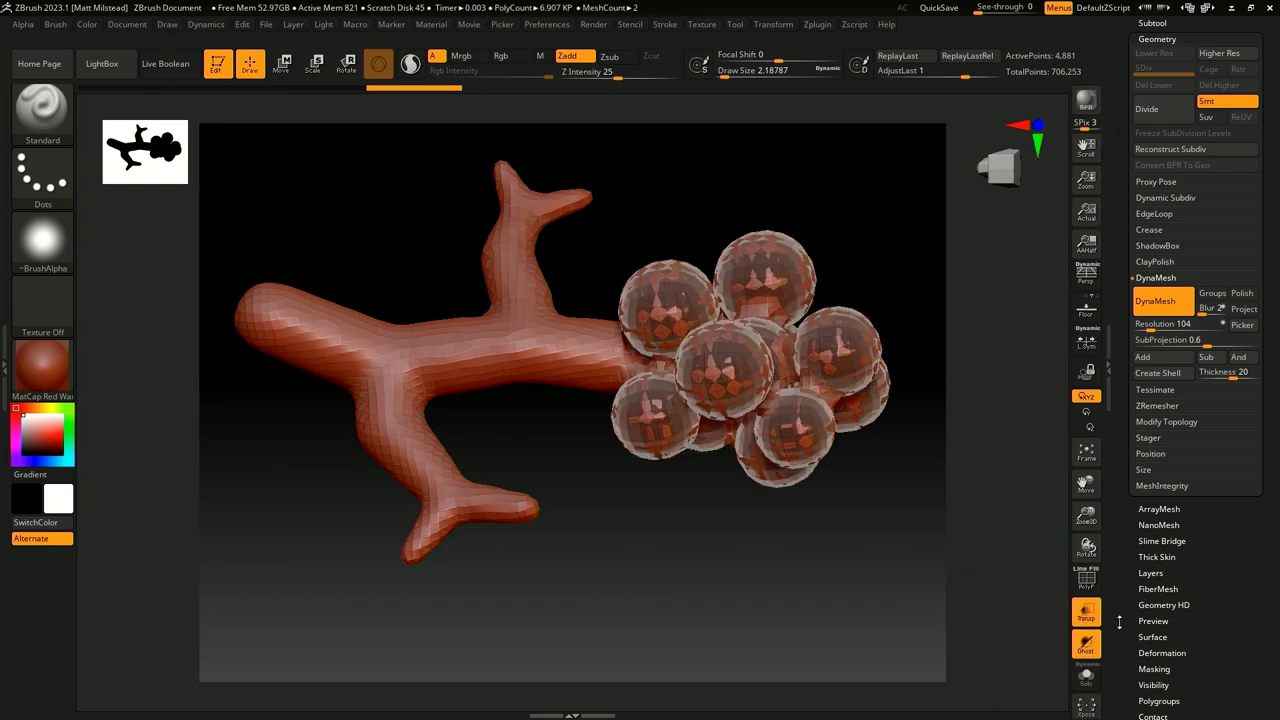
Step: Slightly inflate and polish the merged branch-and-spheres mesh with the Deformation settings
drag(1119, 622, 1153, 497)
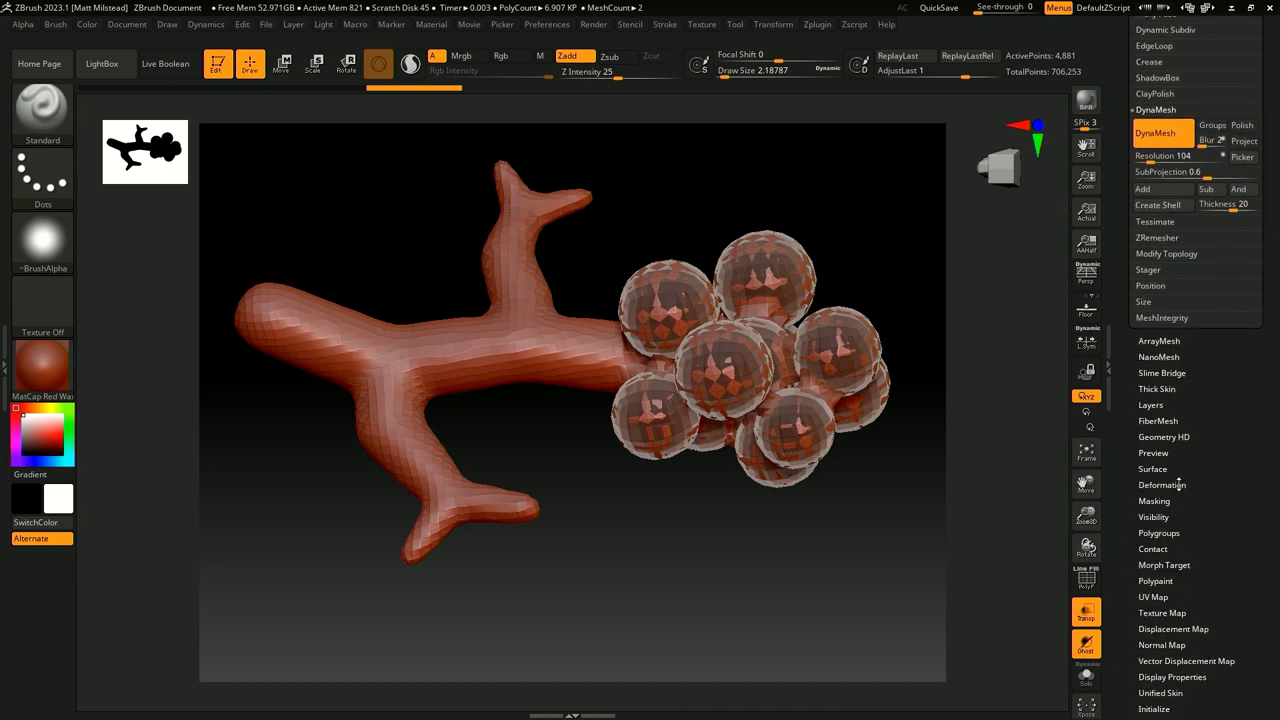
click(1162, 484)
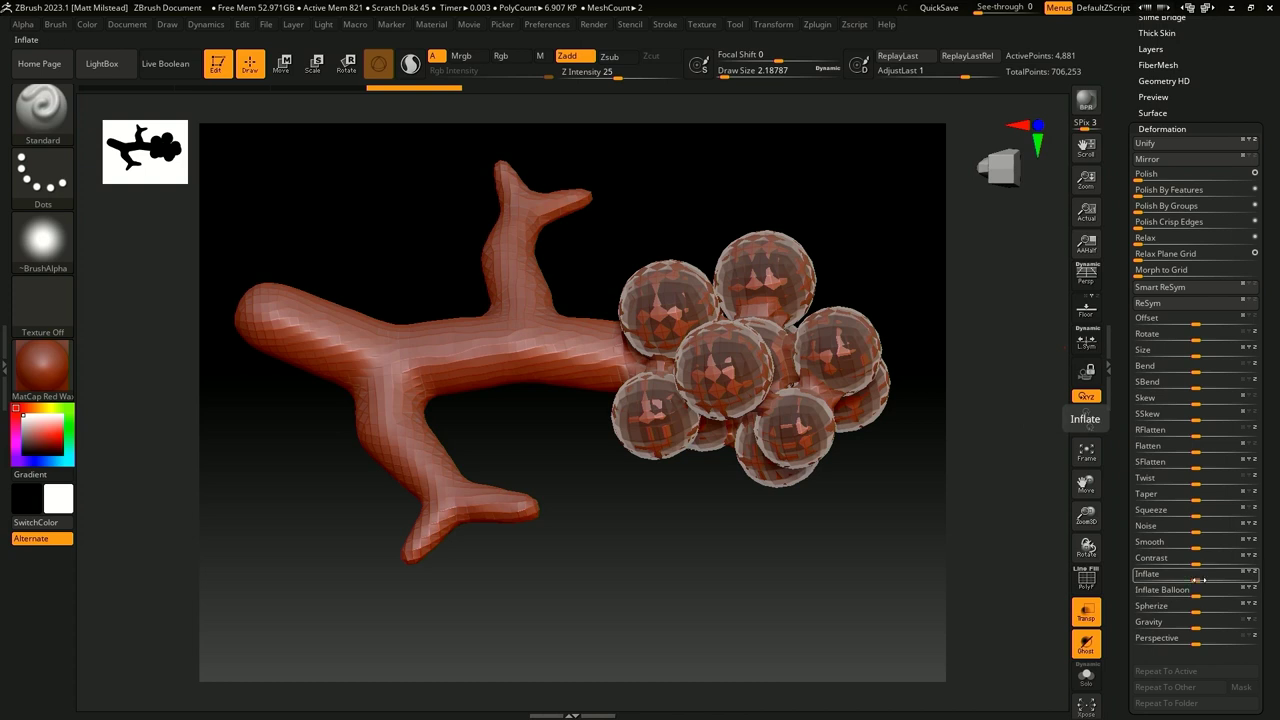
drag(1204, 581, 1205, 581)
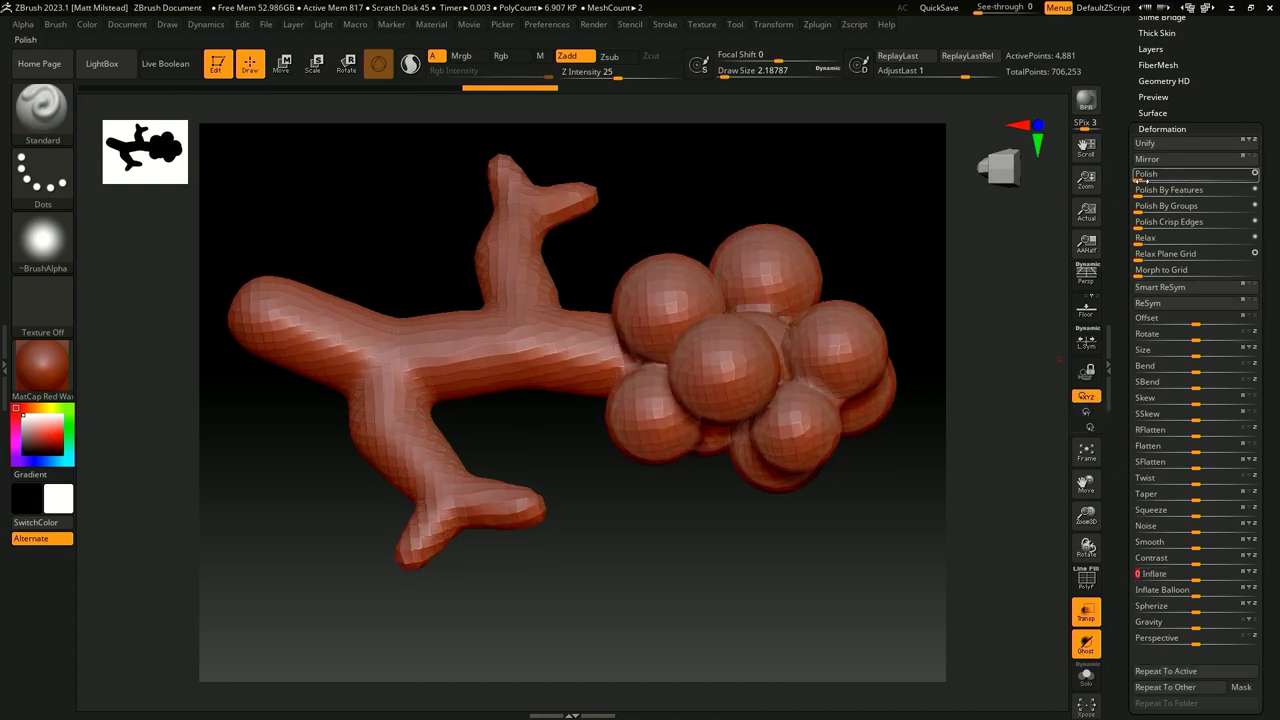
drag(1137, 175, 1137, 175)
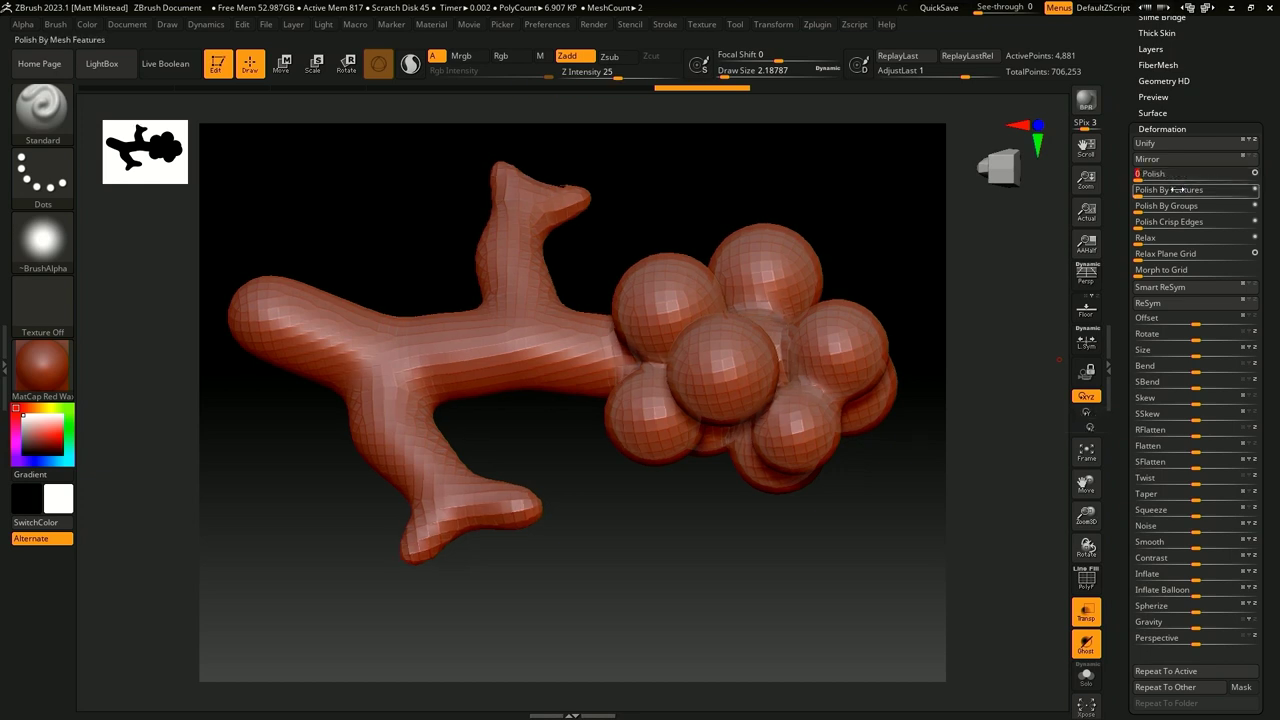
Step: Subdivide the mesh twice to SDiv 3 (80,011 points) and orbit to inspect the smoothed surface
scroll(1176, 170, up, 5)
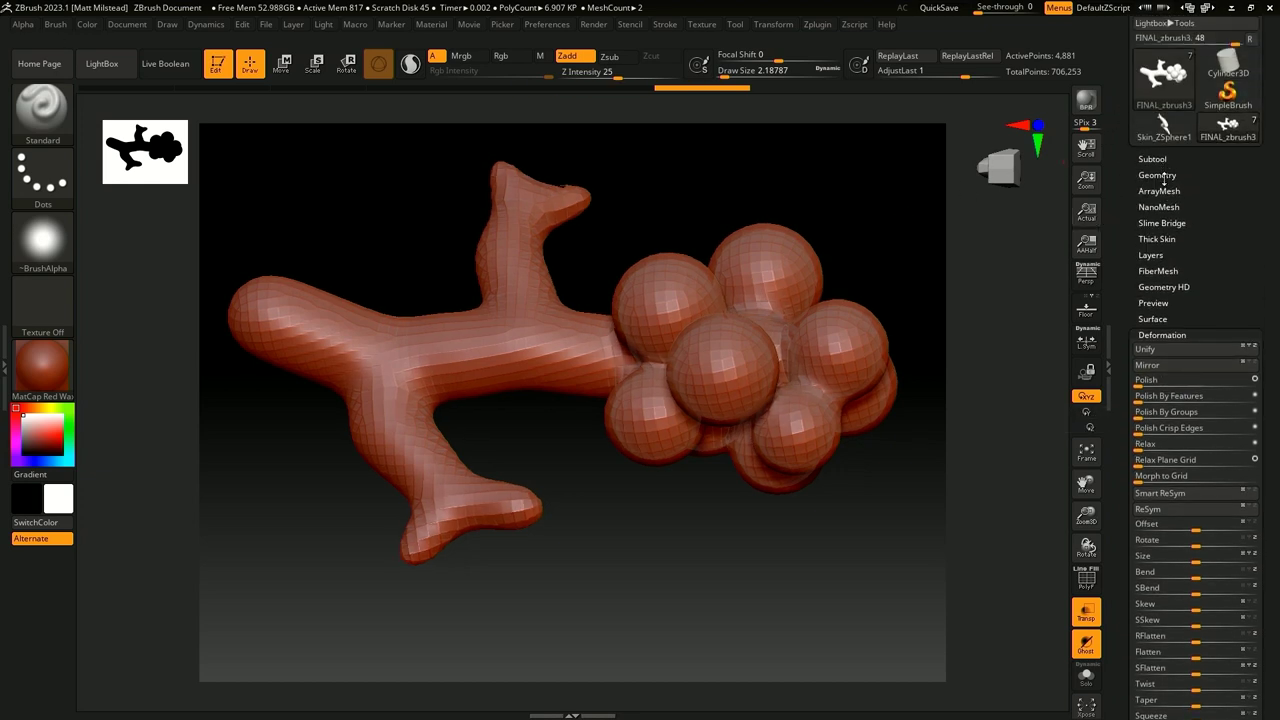
click(1157, 175)
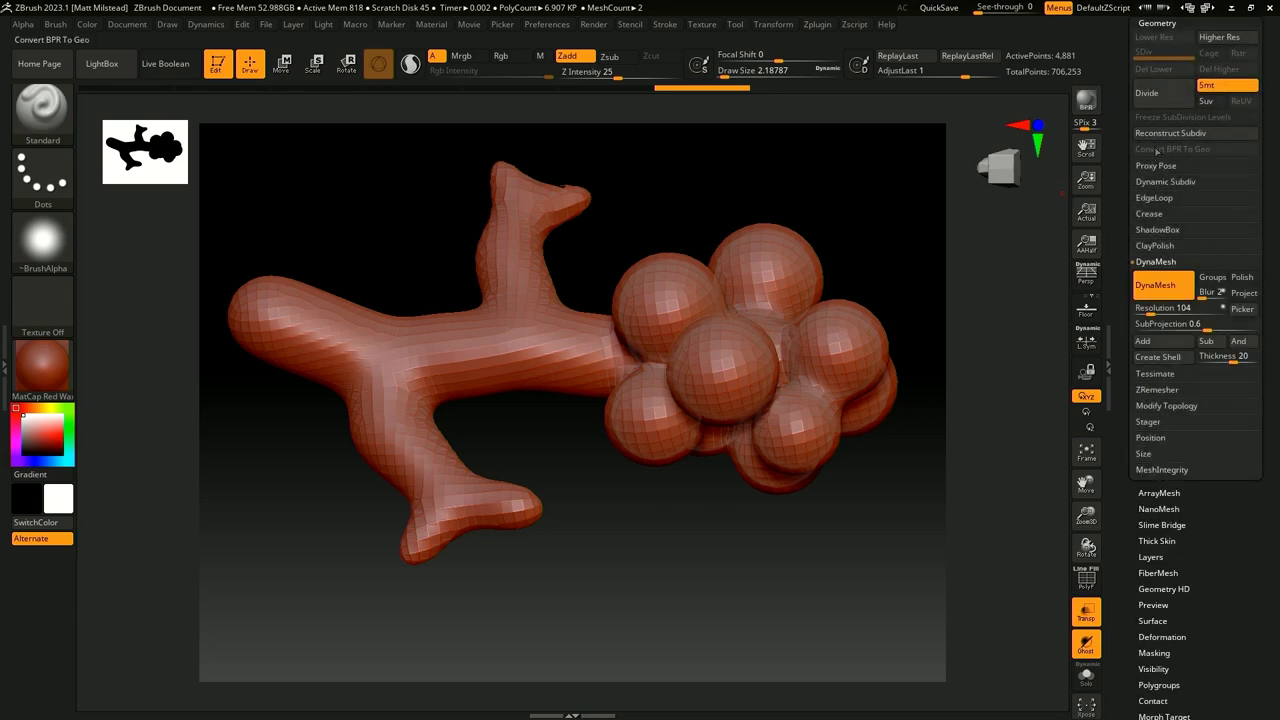
click(1147, 93)
click(1147, 93)
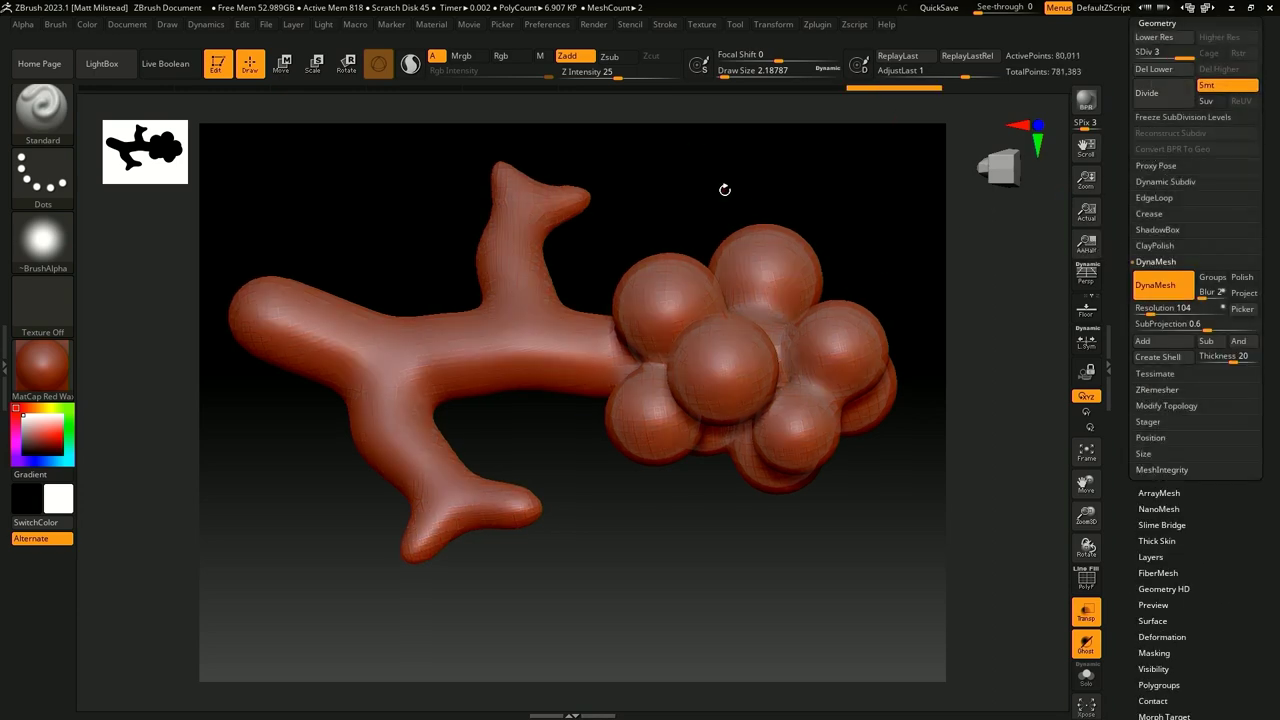
drag(724, 189, 744, 211)
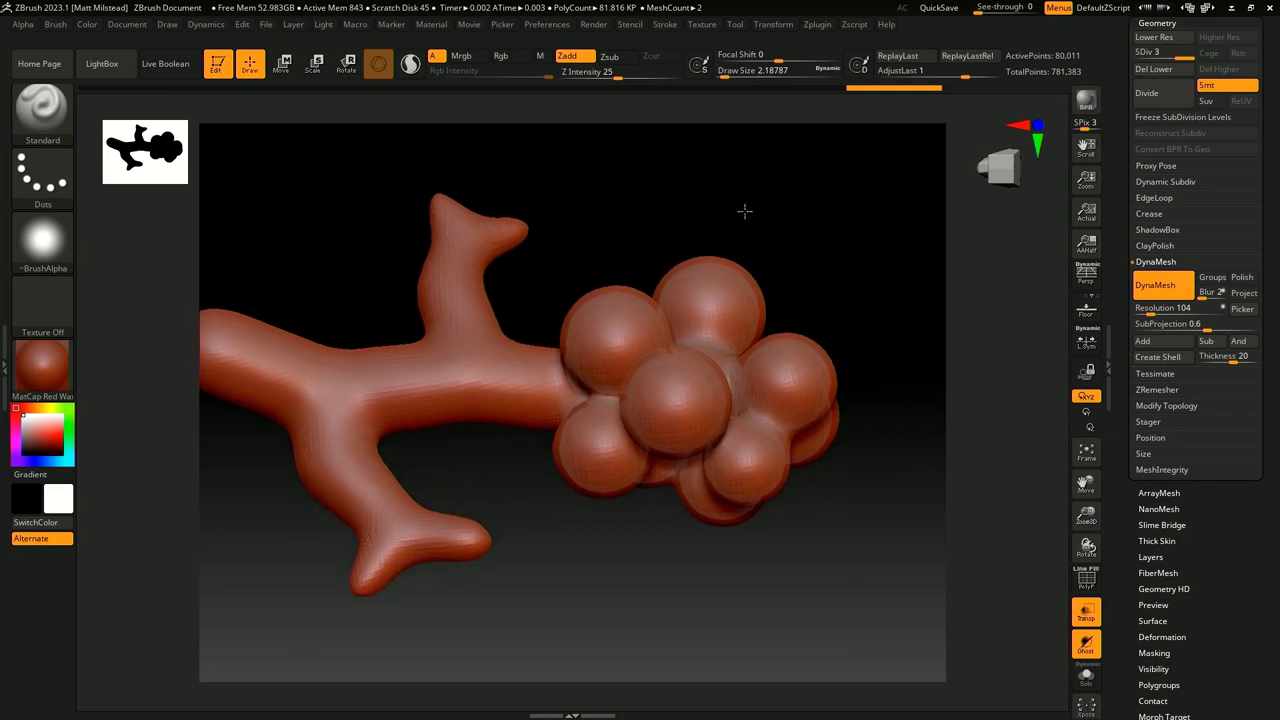
drag(589, 213, 585, 199)
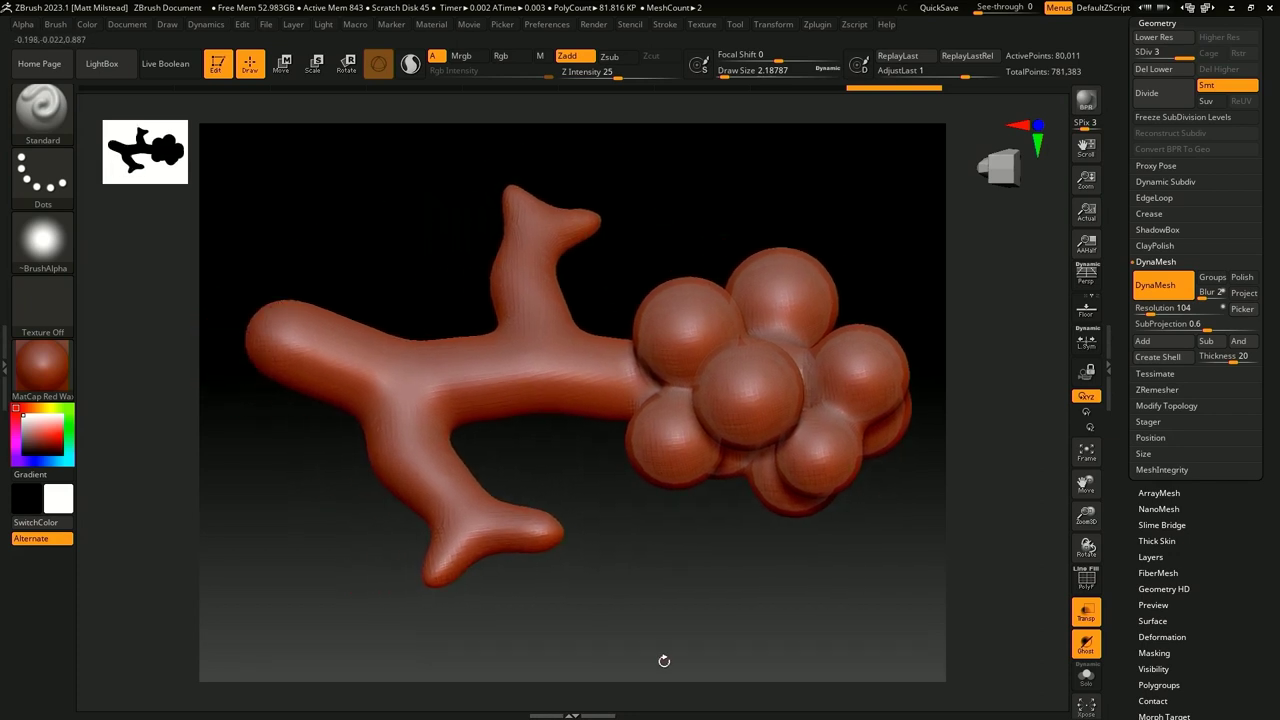
drag(826, 569, 800, 563)
drag(703, 546, 640, 399)
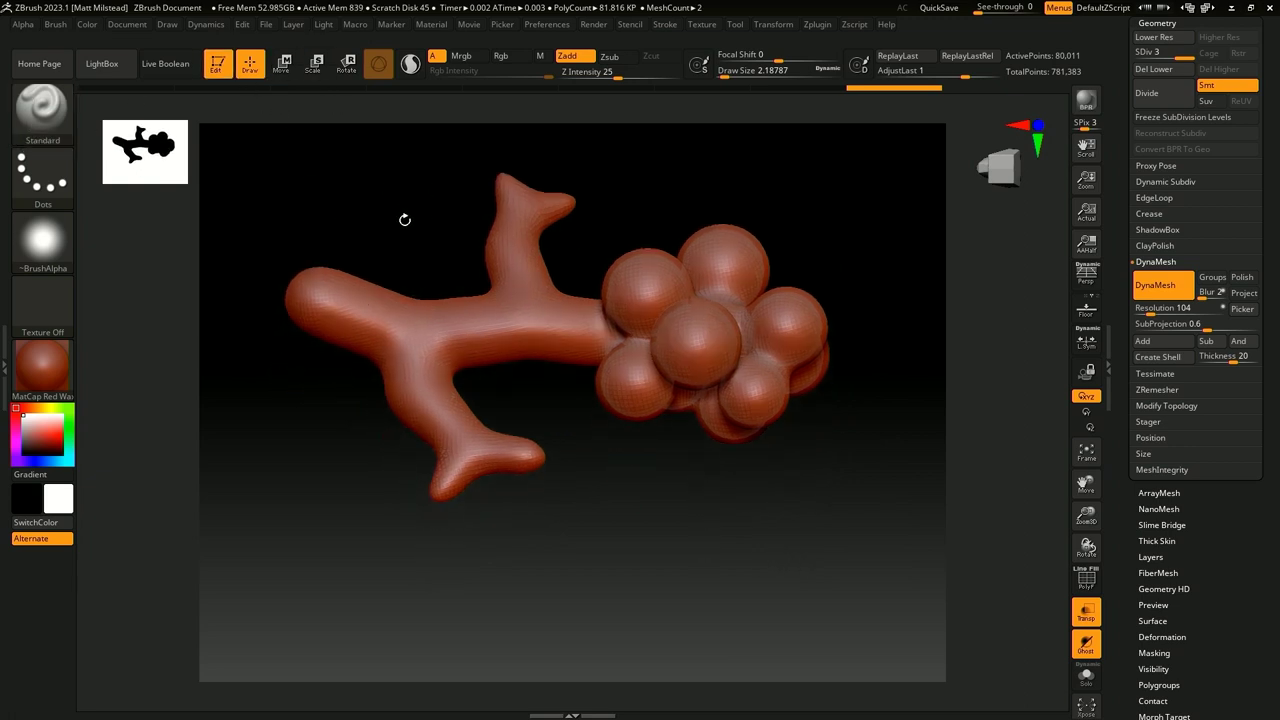
key(ctrl)
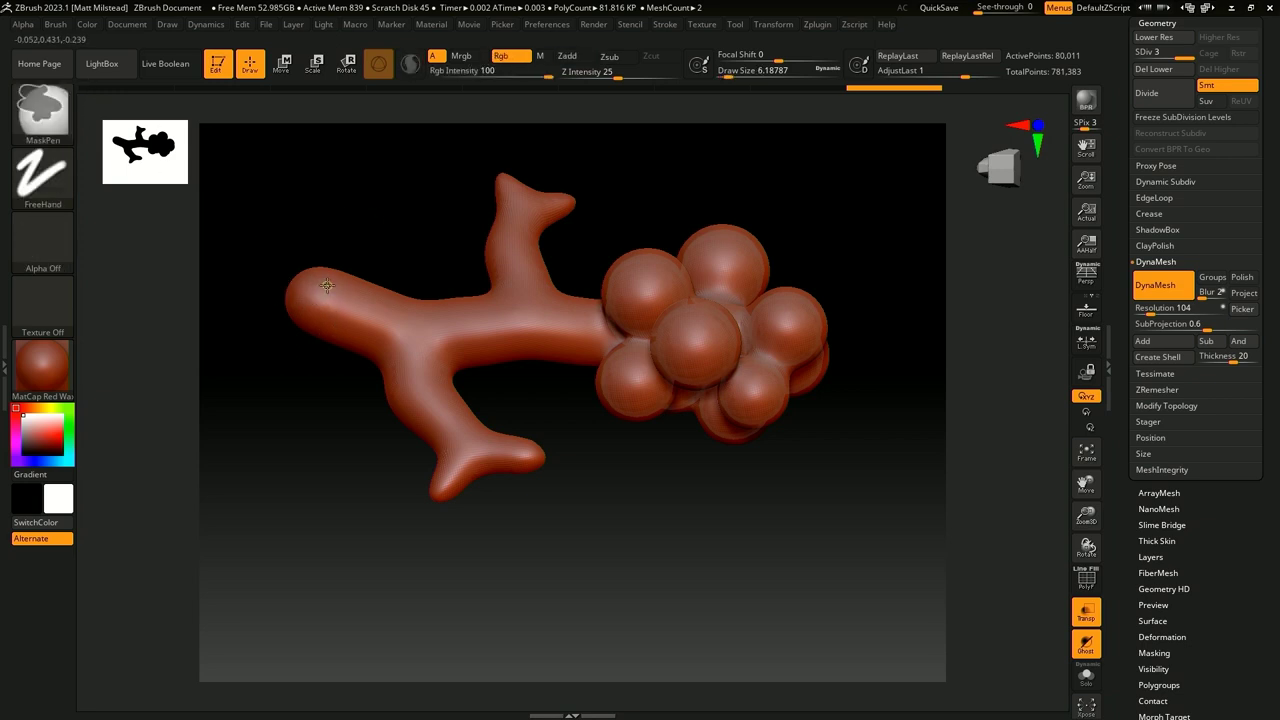
Step: Draw winding MaskPen lines along the bronchiole branch and across the alveoli spheres, rotating between strokes
ctrl+drag(383, 308, 530, 332)
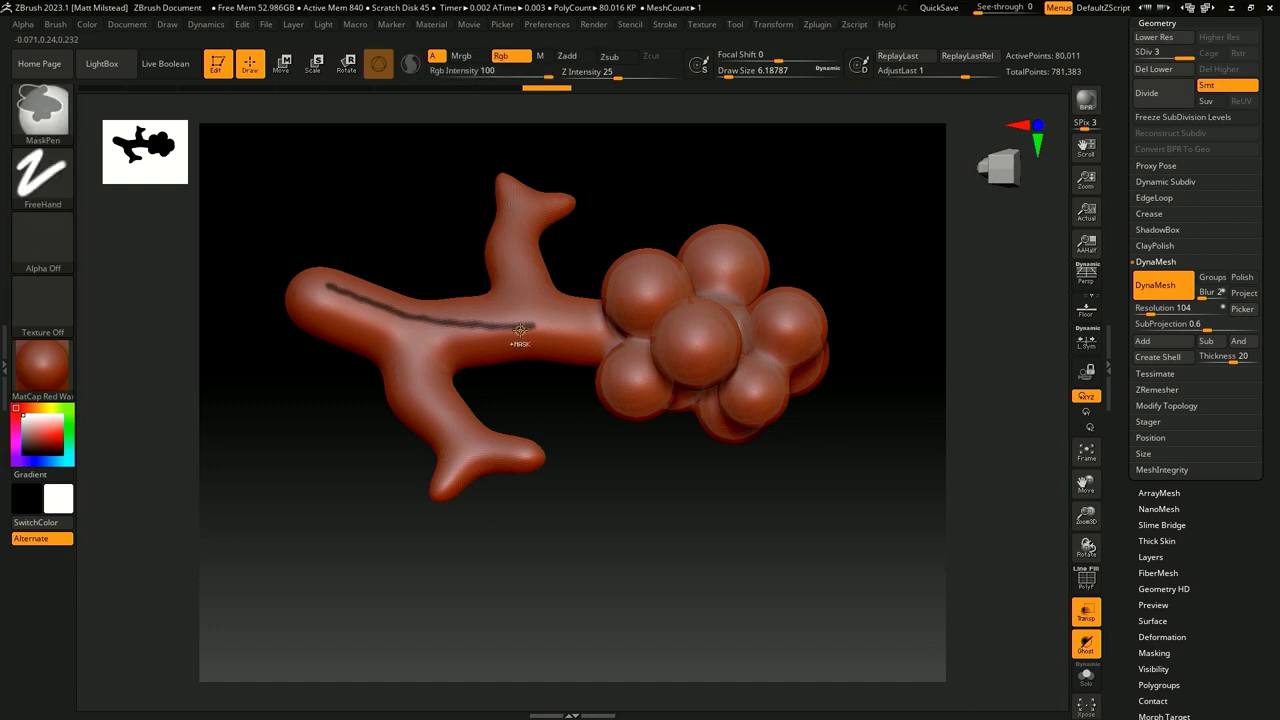
key(ctrl)
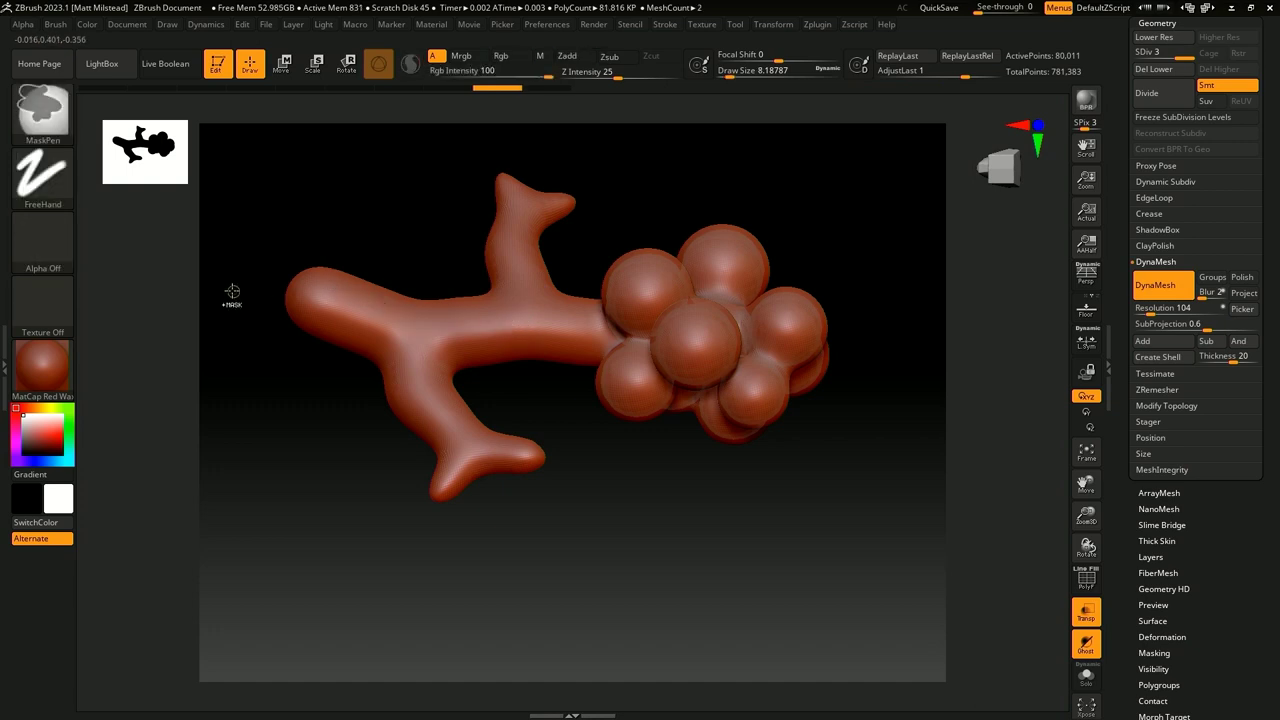
mouse_move(328, 299)
ctrl+mouse_down()
mouse_move(439, 328)
mouse_move(588, 333)
ctrl+mouse_up()
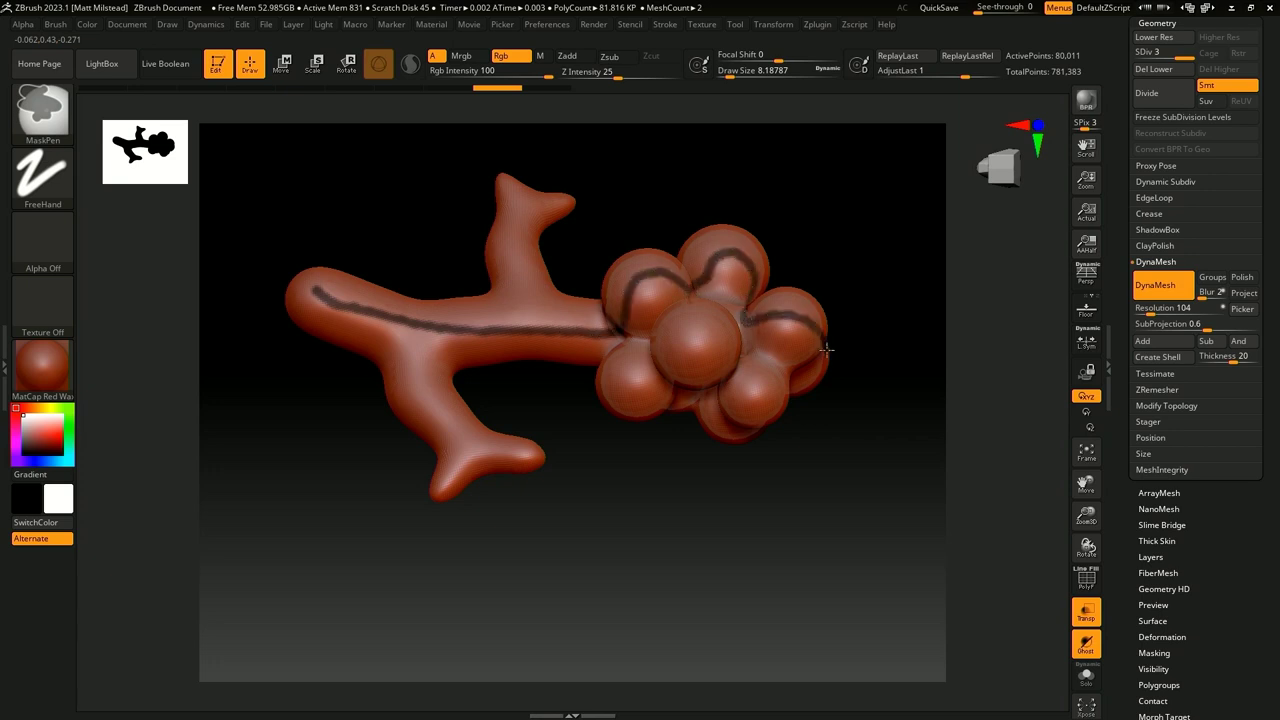
drag(569, 451, 560, 325)
key(ctrl)
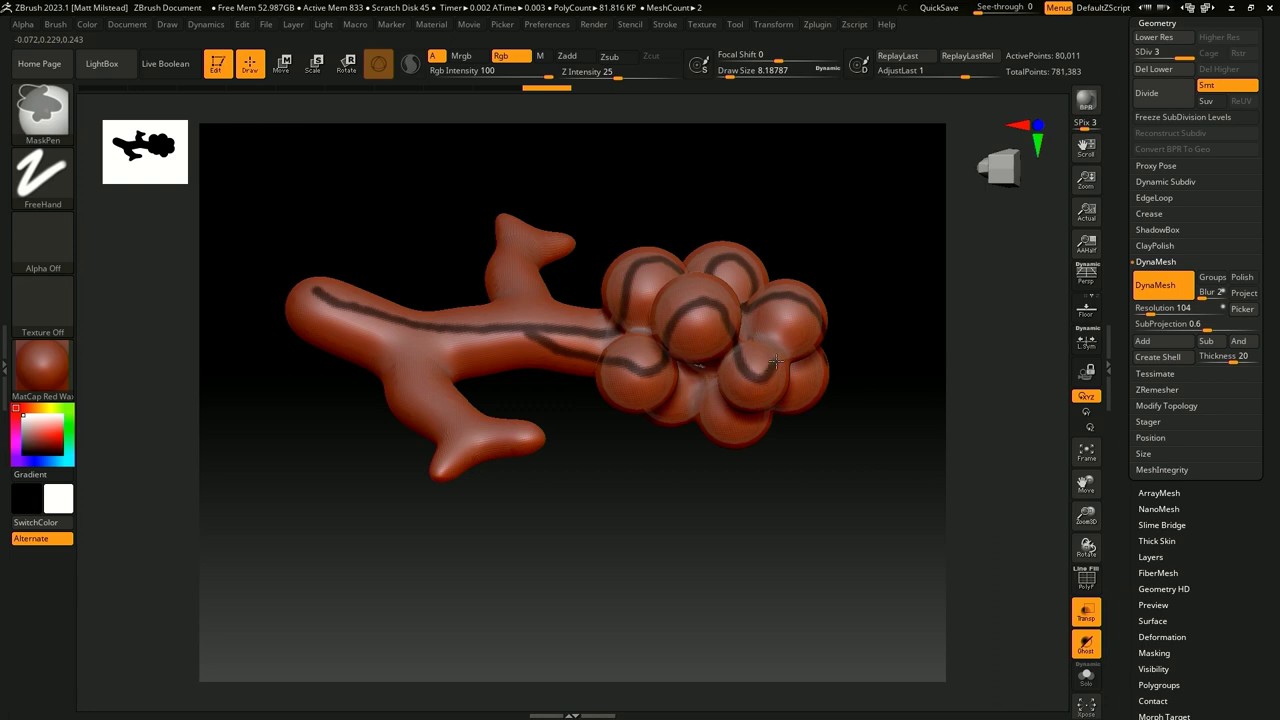
mouse_move(829, 229)
mouse_down()
mouse_move(837, 269)
mouse_move(672, 282)
mouse_up()
drag(617, 475, 563, 371)
key(ctrl)
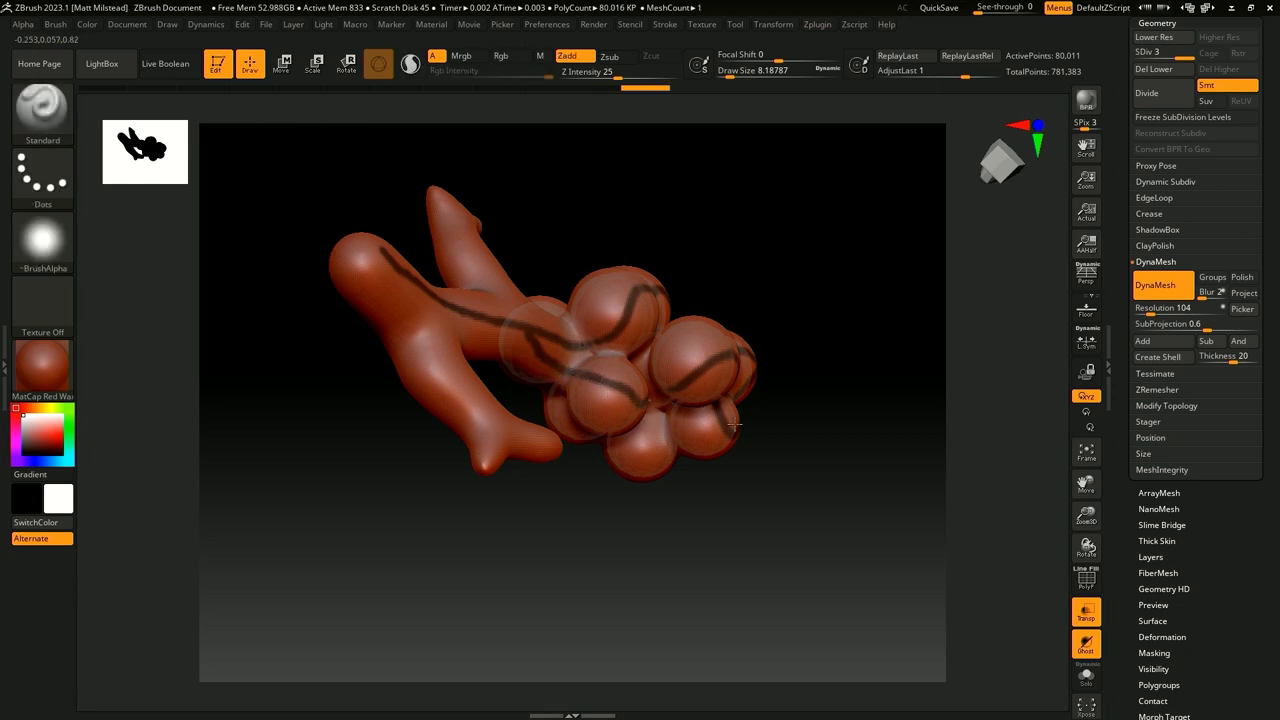
mouse_move(852, 468)
mouse_down()
mouse_move(829, 437)
mouse_move(829, 389)
mouse_move(848, 384)
mouse_move(806, 511)
mouse_move(744, 422)
mouse_up()
key(ctrl)
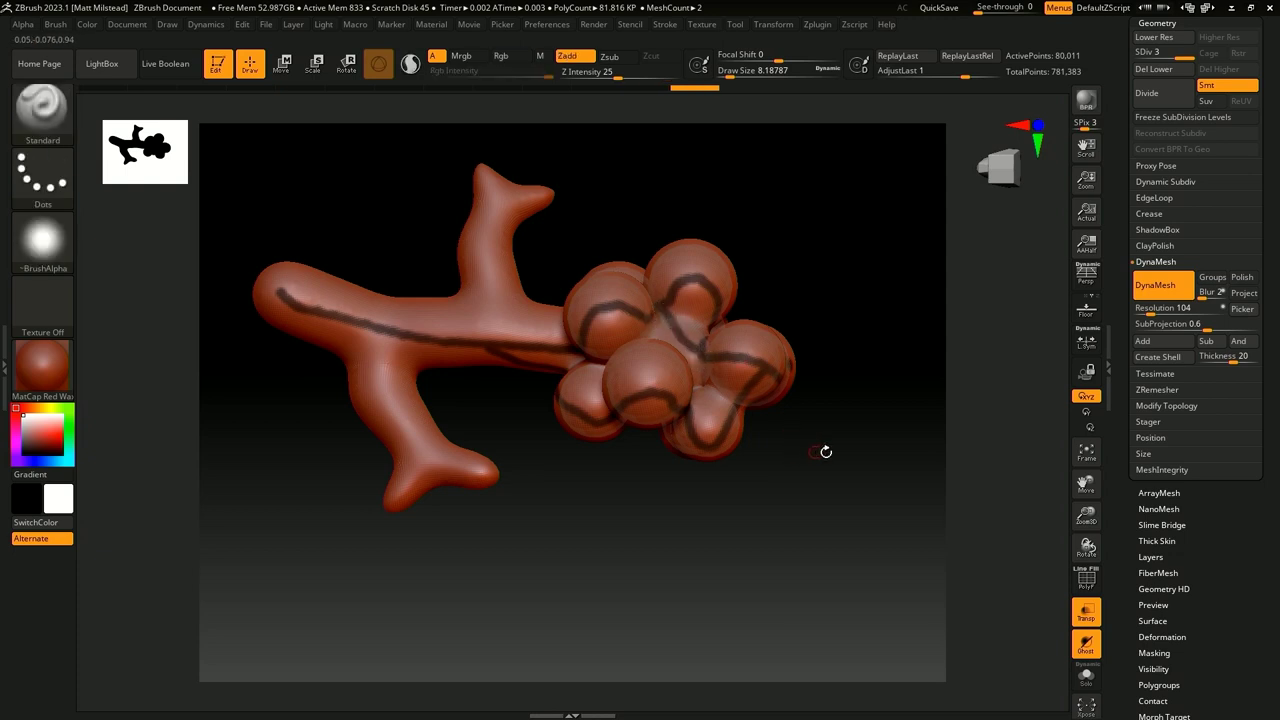
mouse_move(826, 449)
mouse_down()
mouse_move(900, 360)
mouse_move(831, 400)
mouse_up()
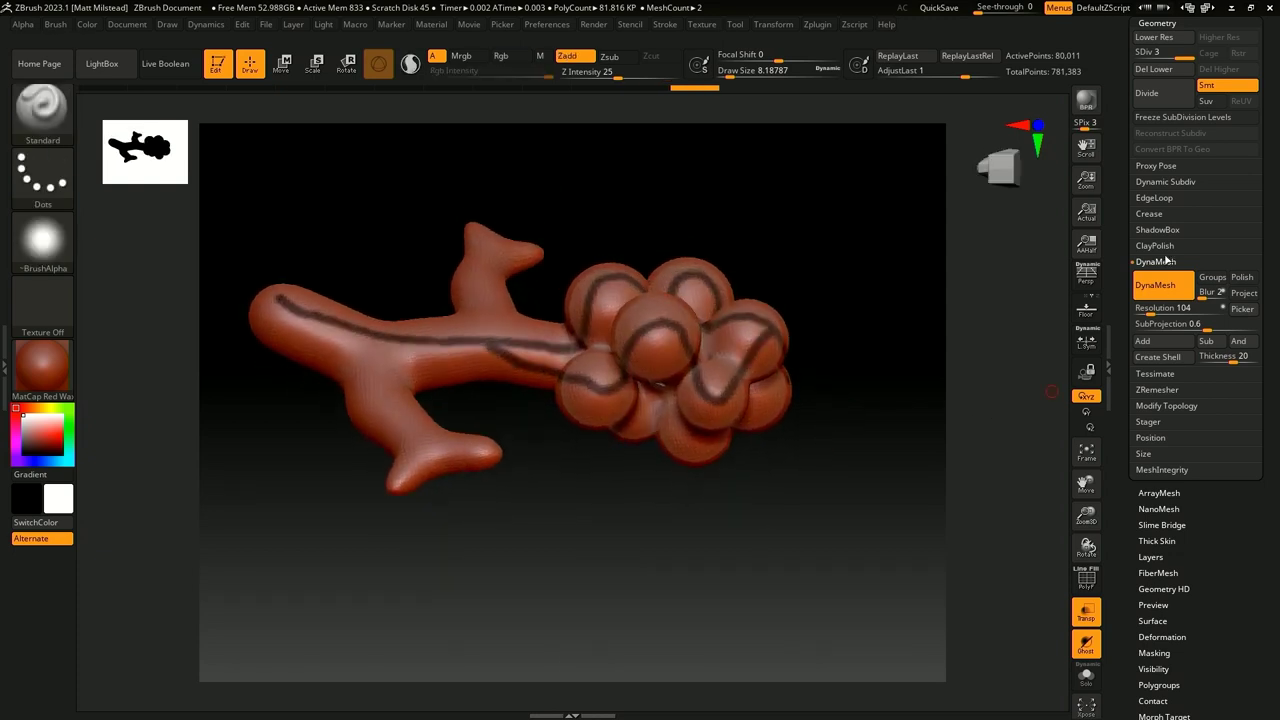
scroll(1140, 246, up, 3)
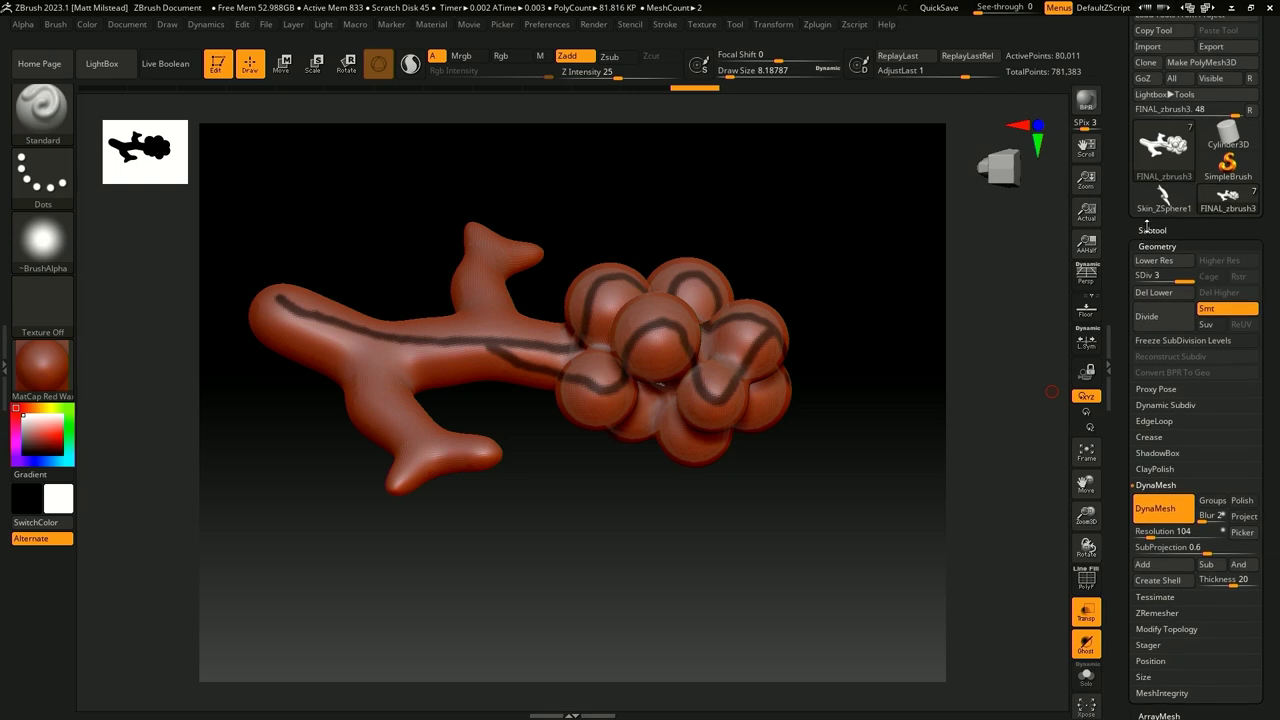
Step: Select the FINAL-MASK subtool, hide FINAL_zbrush3, and rotate and zoom onto the masked stripes
click(1140, 240)
drag(1135, 239, 1137, 142)
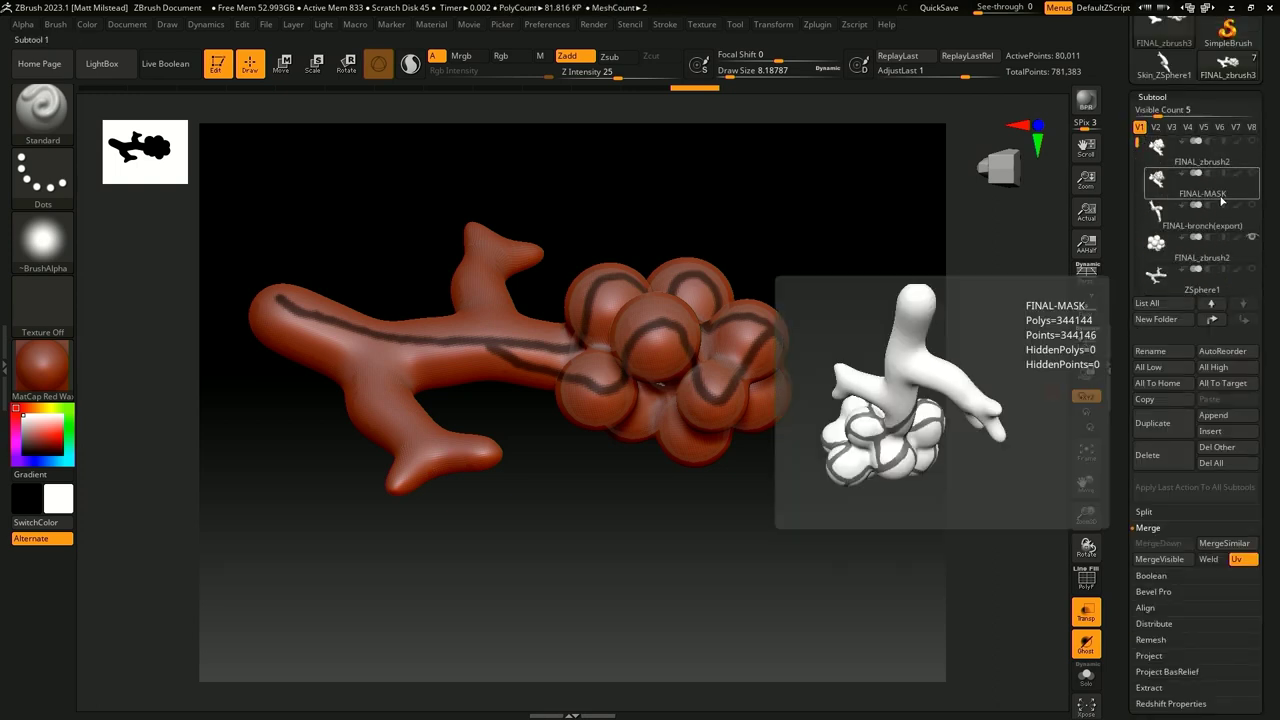
click(1221, 201)
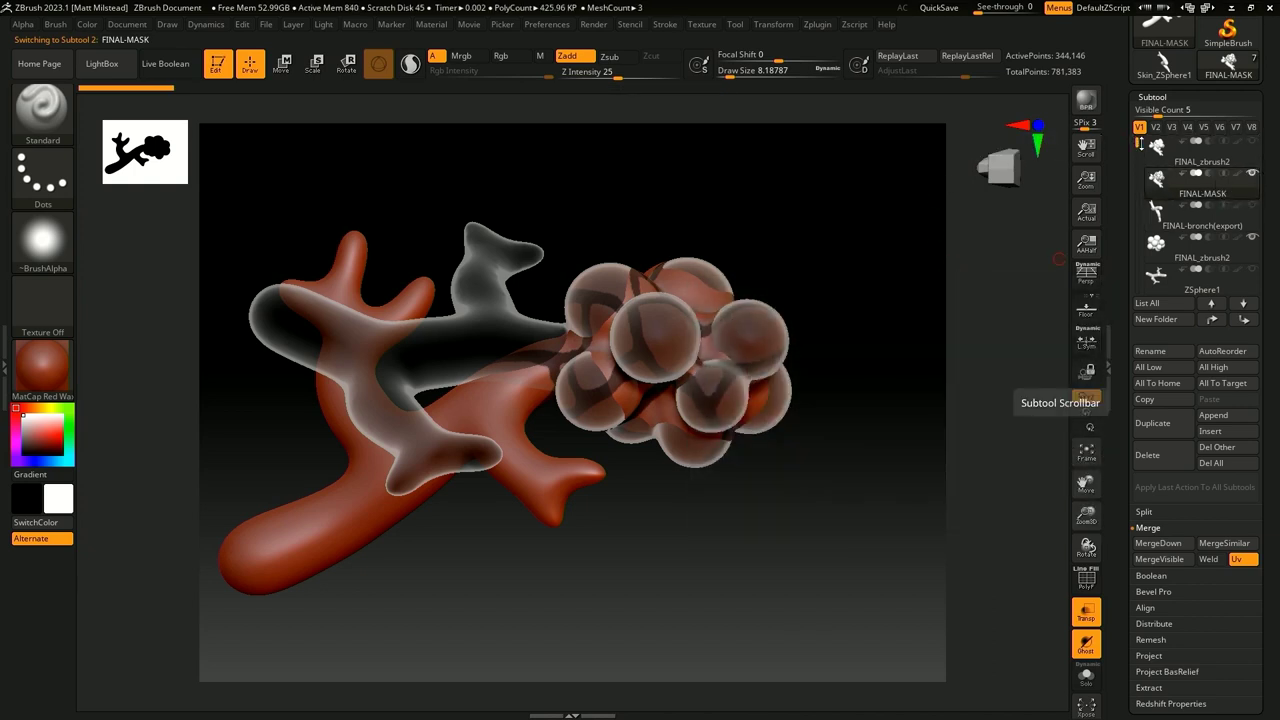
drag(1137, 143, 1137, 165)
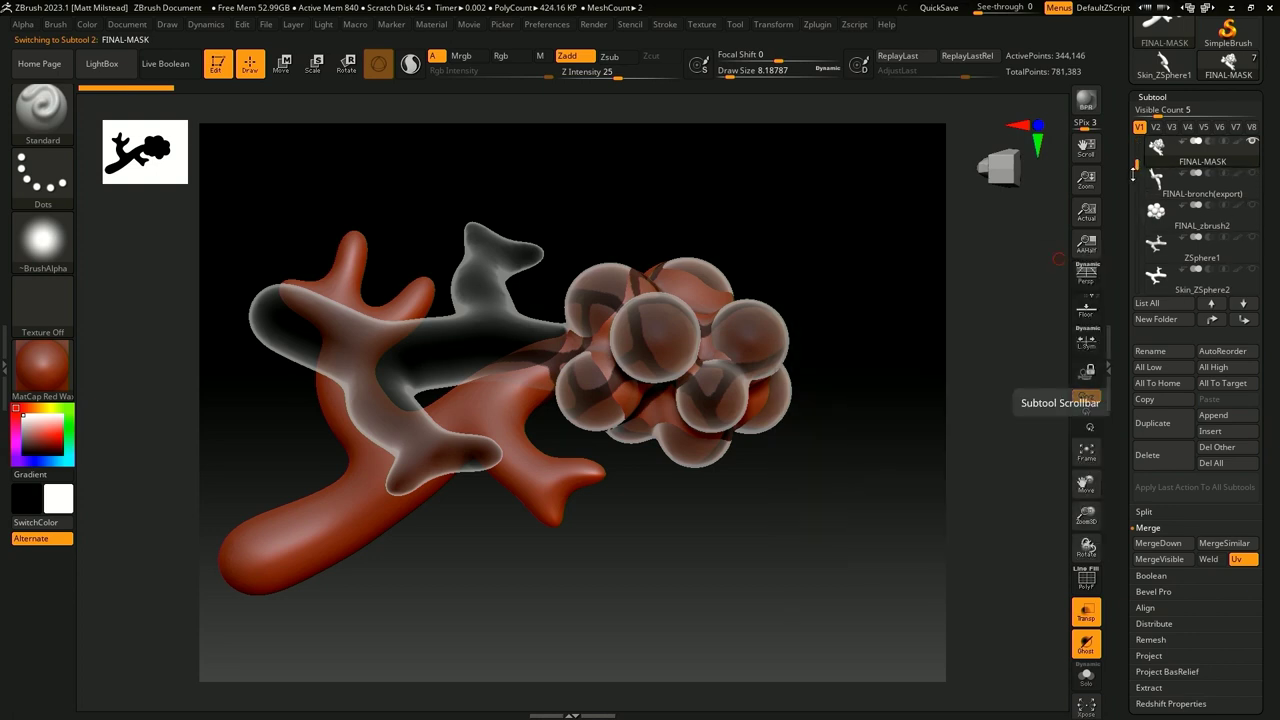
drag(1137, 168, 1137, 226)
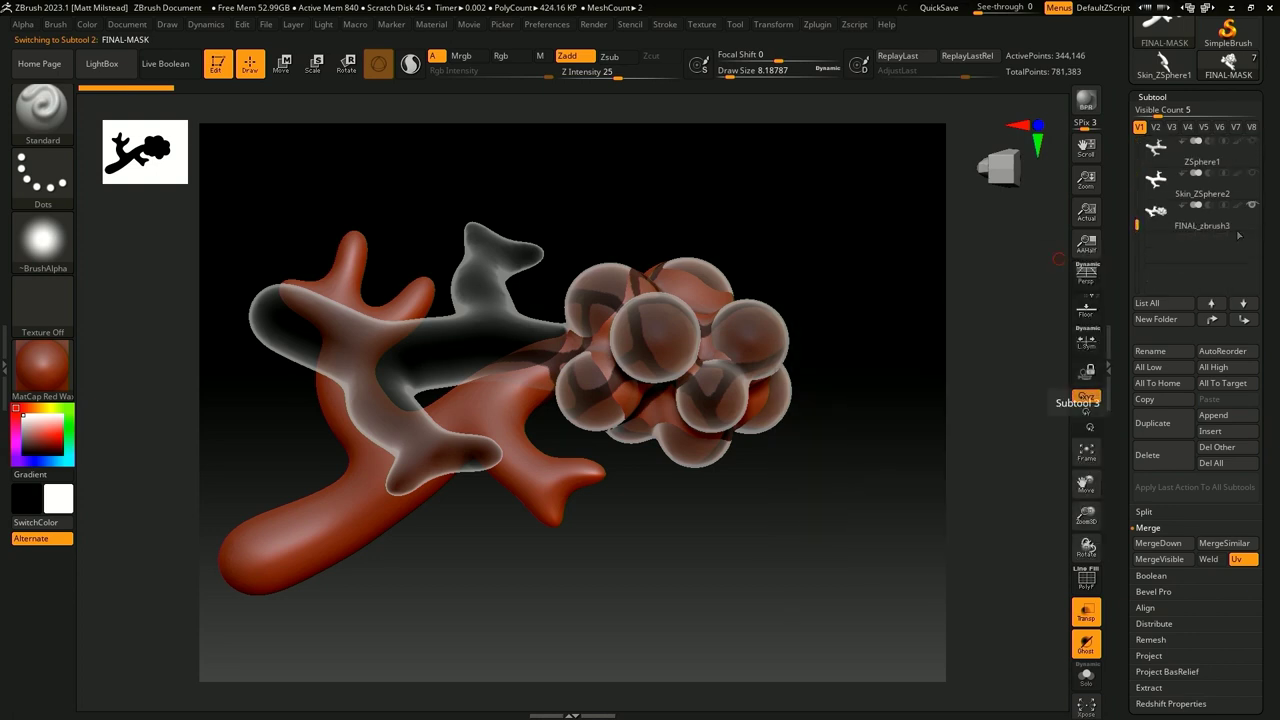
click(1254, 207)
drag(822, 305, 842, 205)
drag(833, 391, 566, 198)
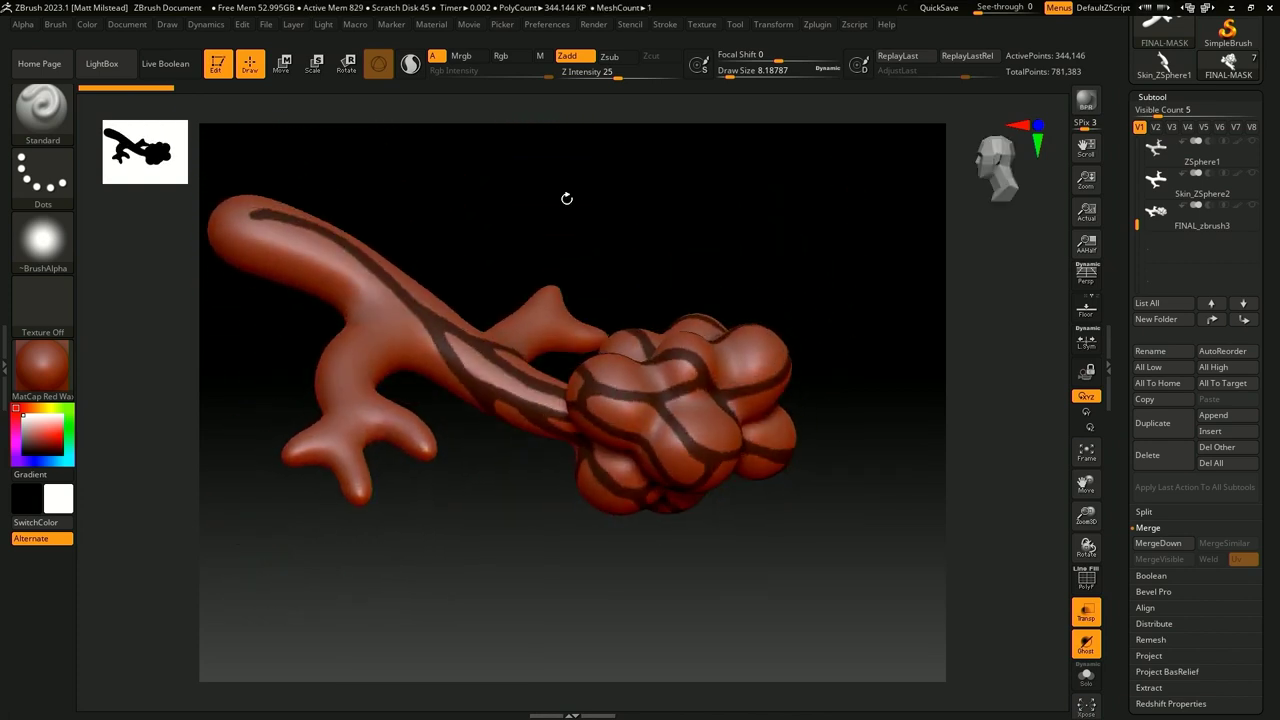
drag(780, 239, 854, 257)
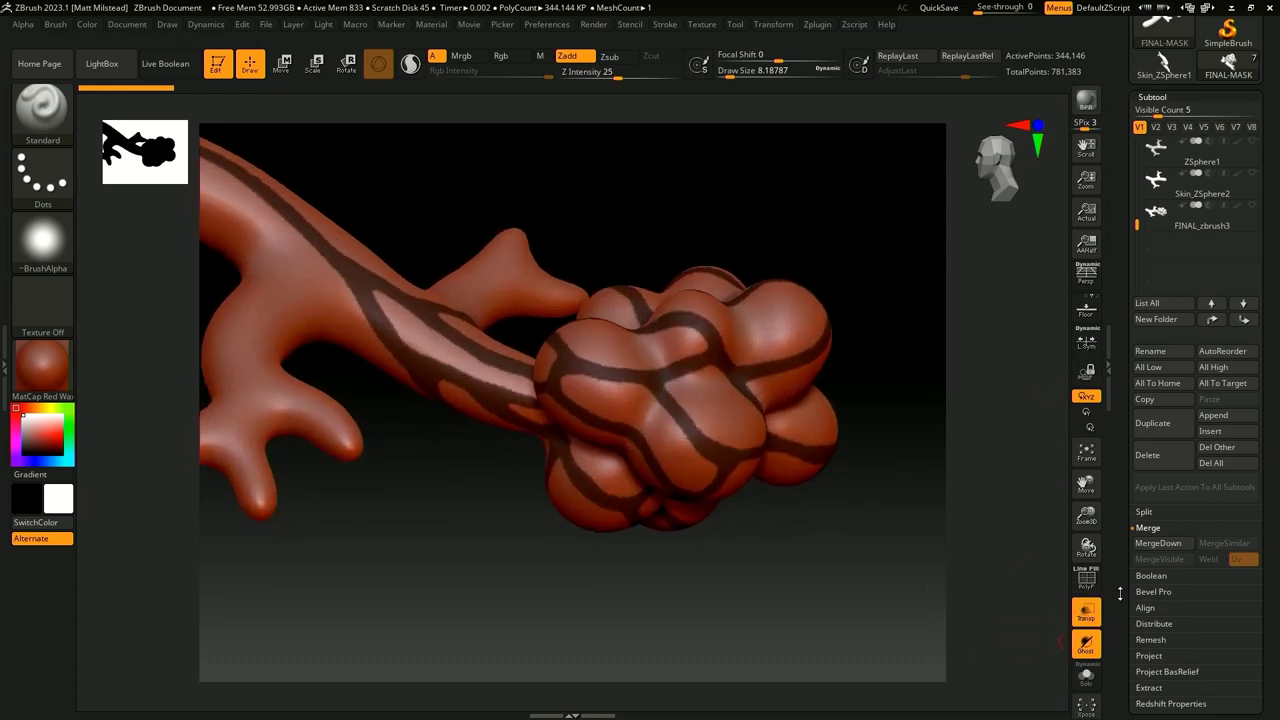
drag(1120, 608, 1124, 541)
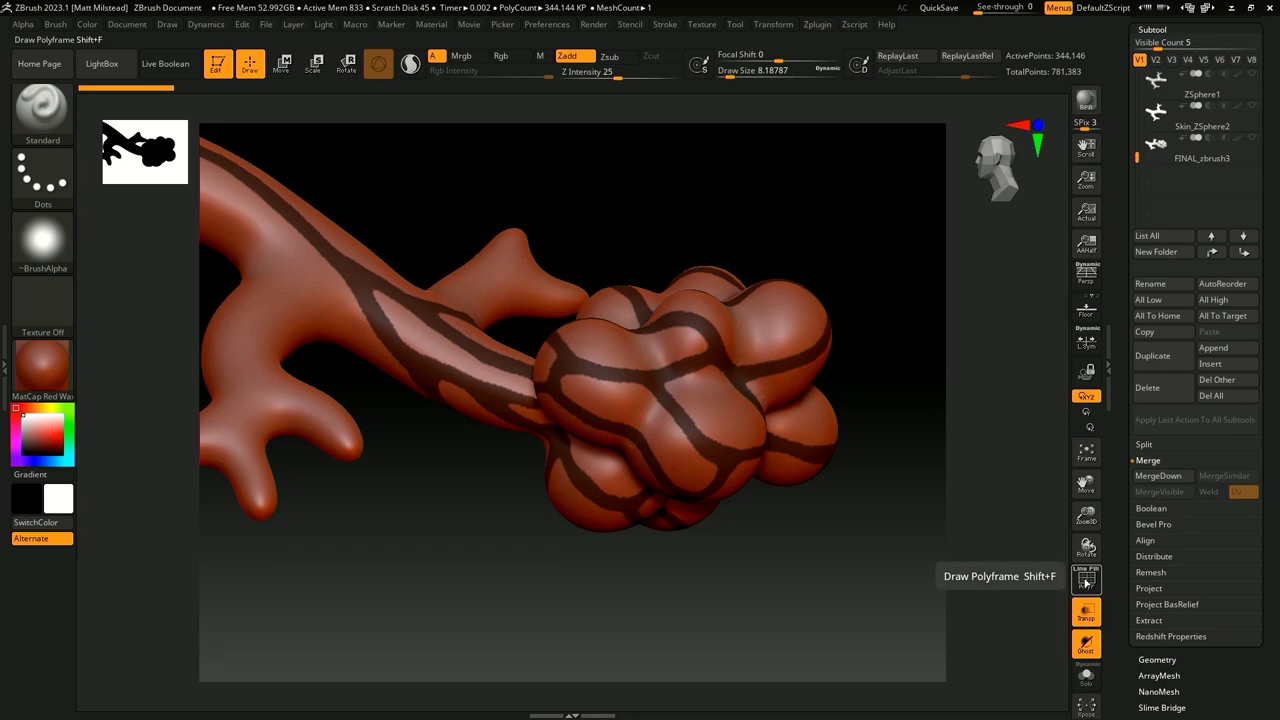
Step: Turn on PolyF and use Group Masked to make the masked stripes their own polygroup
click(1085, 580)
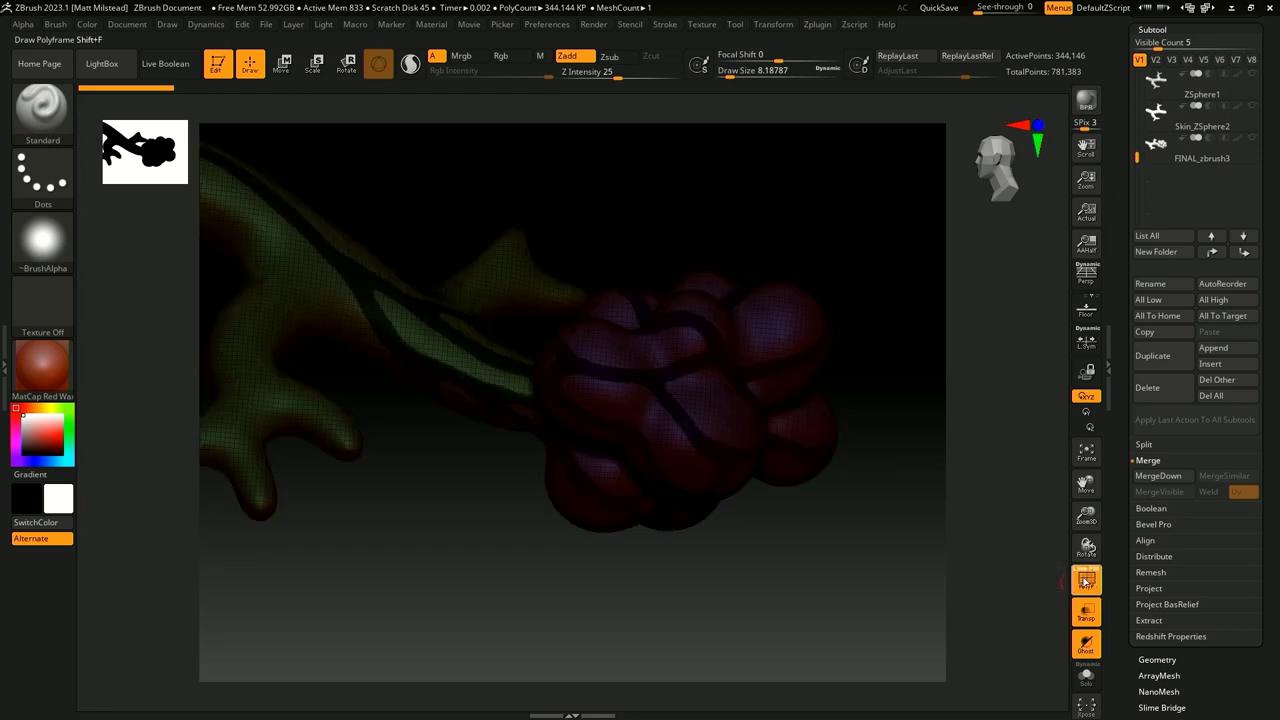
mouse_move(645, 185)
alt+mouse_down()
mouse_move(634, 217)
mouse_move(729, 206)
mouse_move(663, 200)
alt+mouse_up()
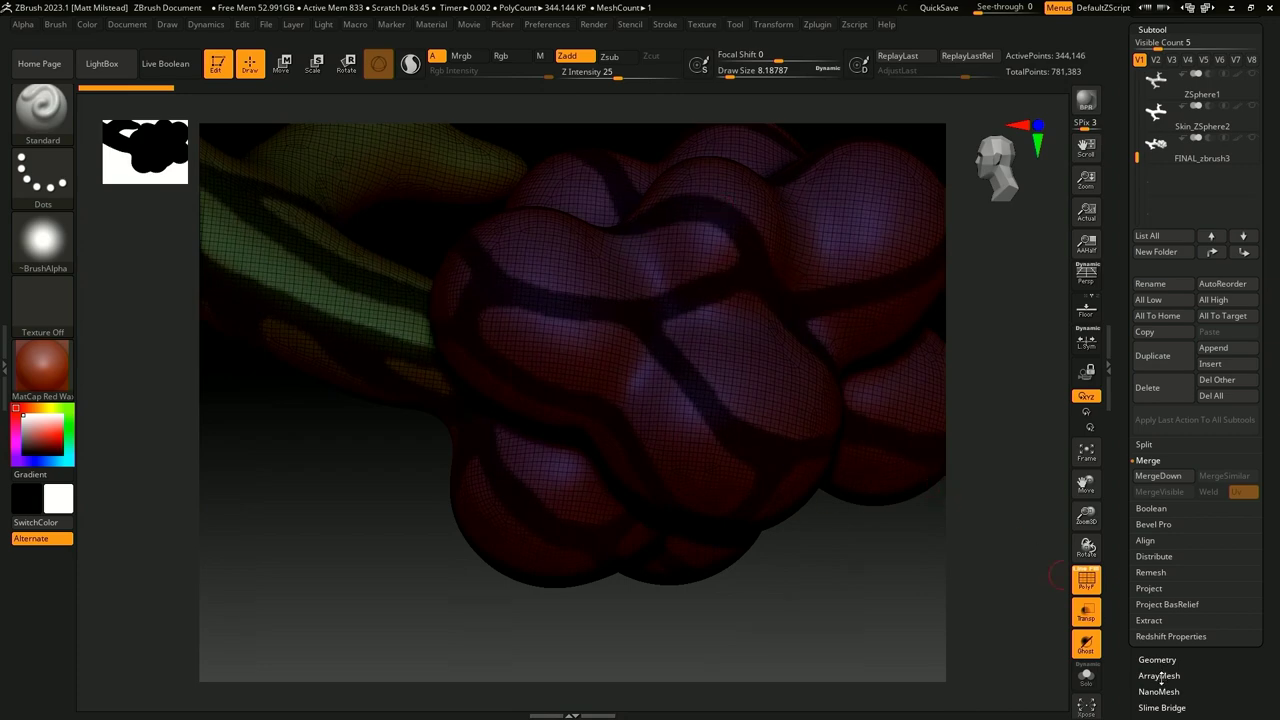
scroll(1123, 690, down, 5)
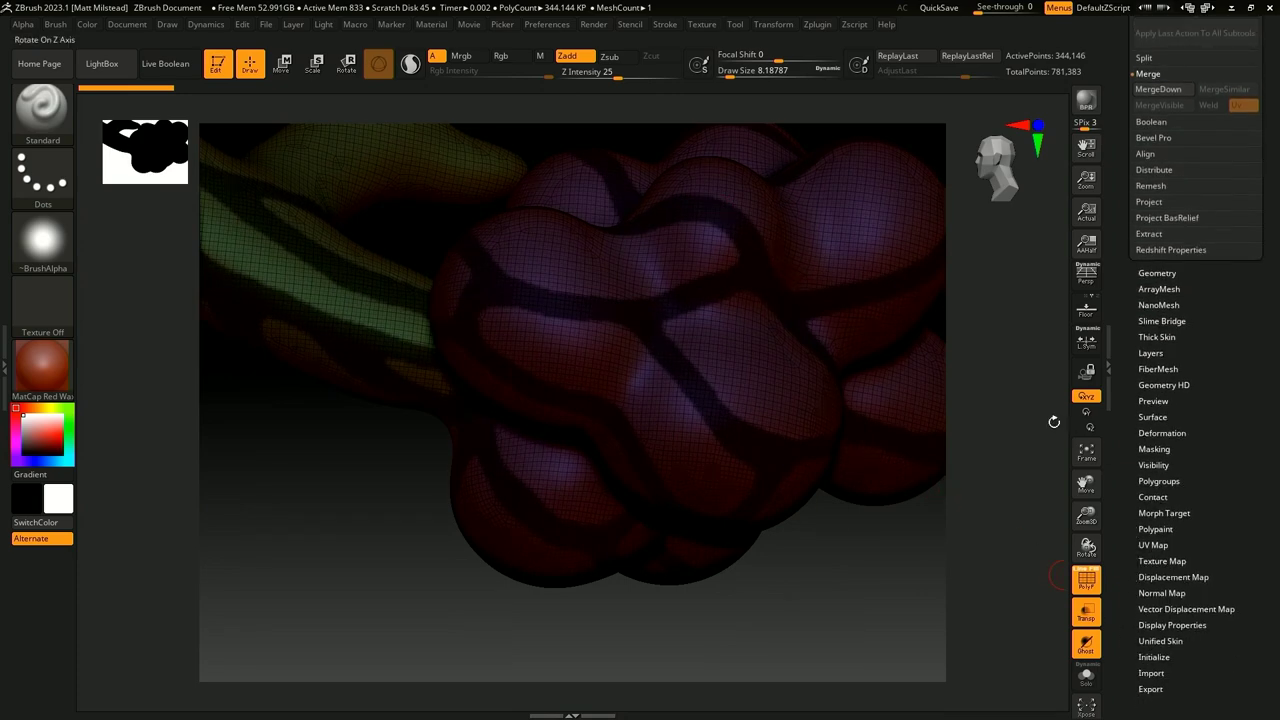
click(1158, 481)
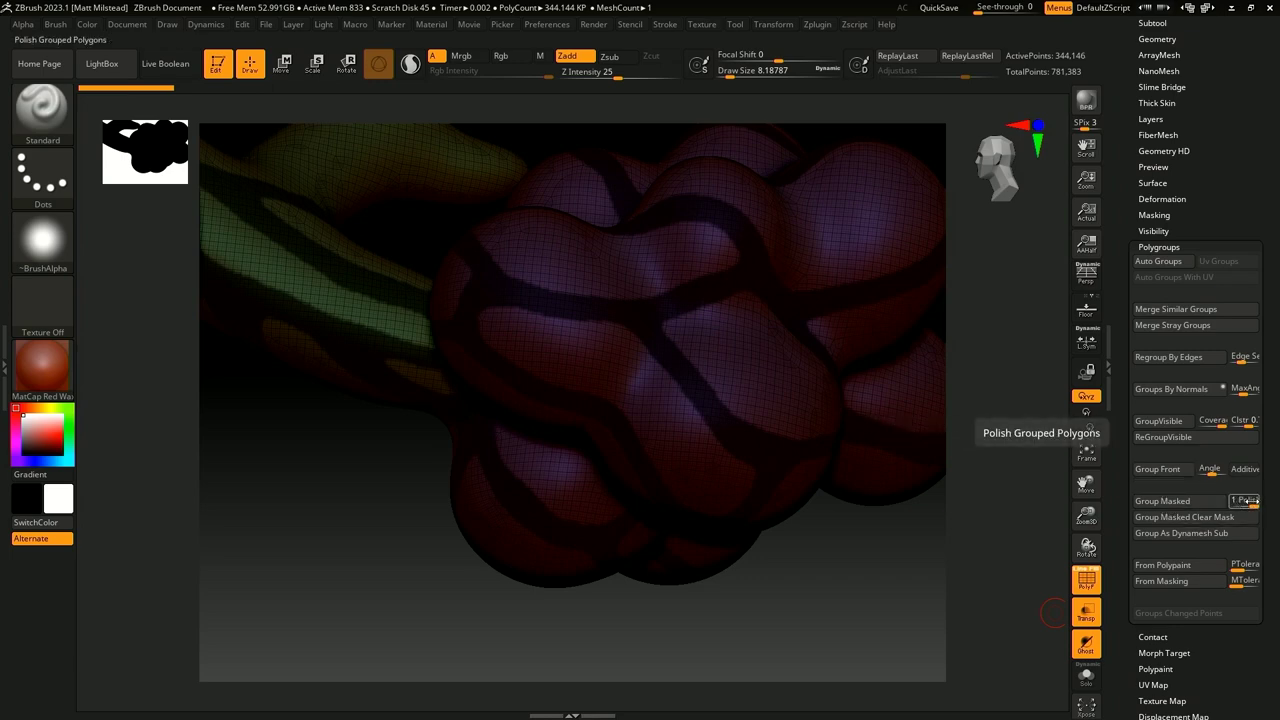
click(1162, 502)
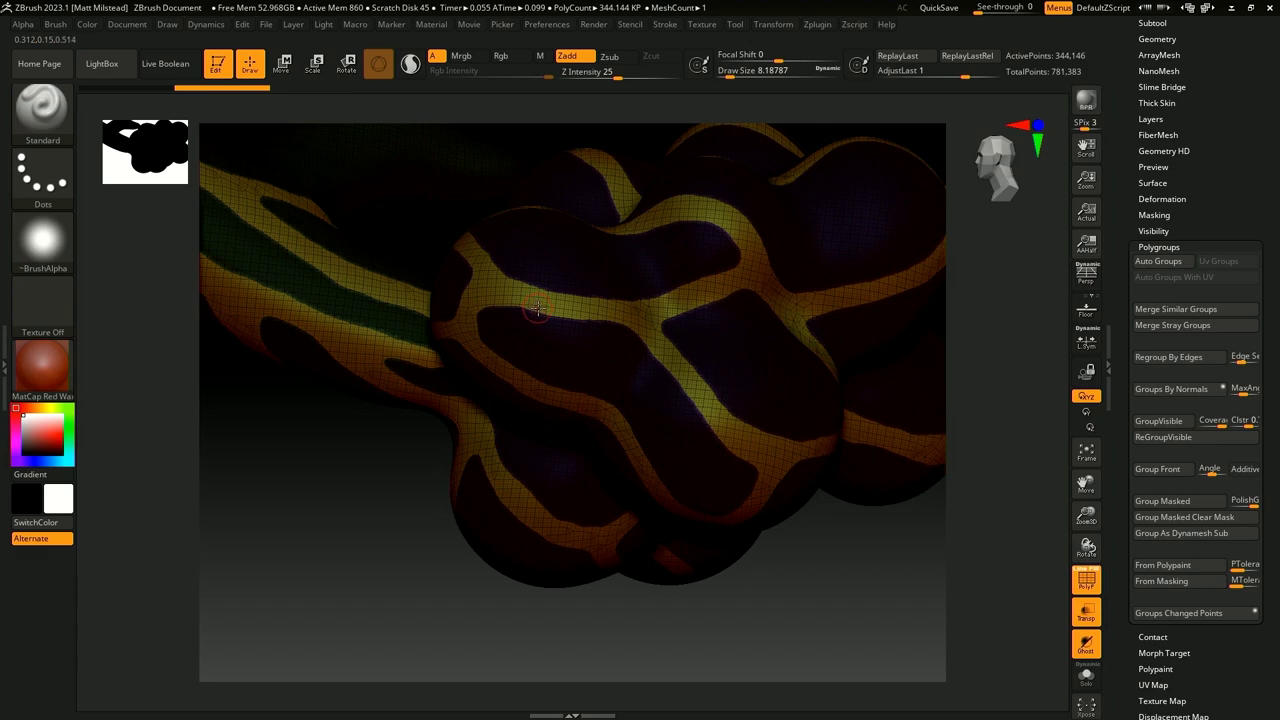
Step: Isolate the stripe polygroup and rotate the thin vessel strips to face the viewer
ctrl+shift+click(387, 284)
mouse_move(343, 463)
mouse_down()
mouse_move(330, 490)
mouse_move(342, 512)
mouse_move(323, 531)
mouse_move(837, 484)
mouse_up()
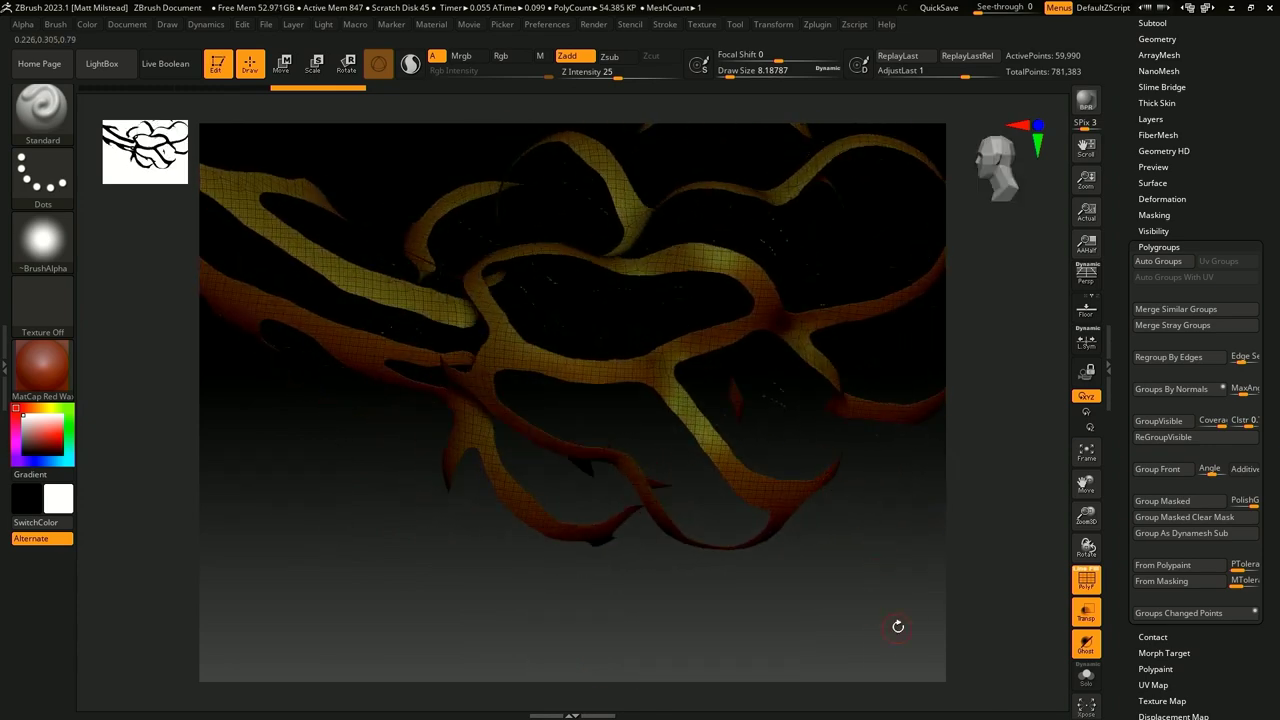
drag(898, 626, 763, 491)
drag(532, 284, 325, 353)
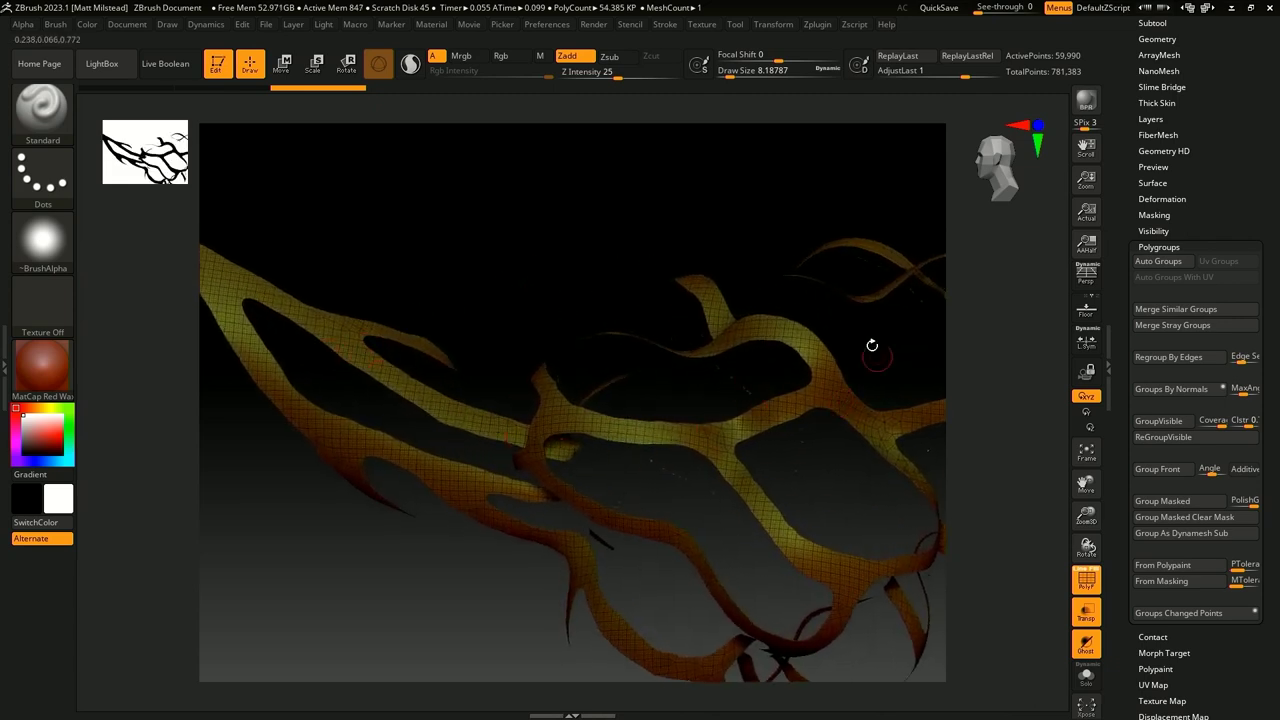
scroll(1118, 168, up, 2)
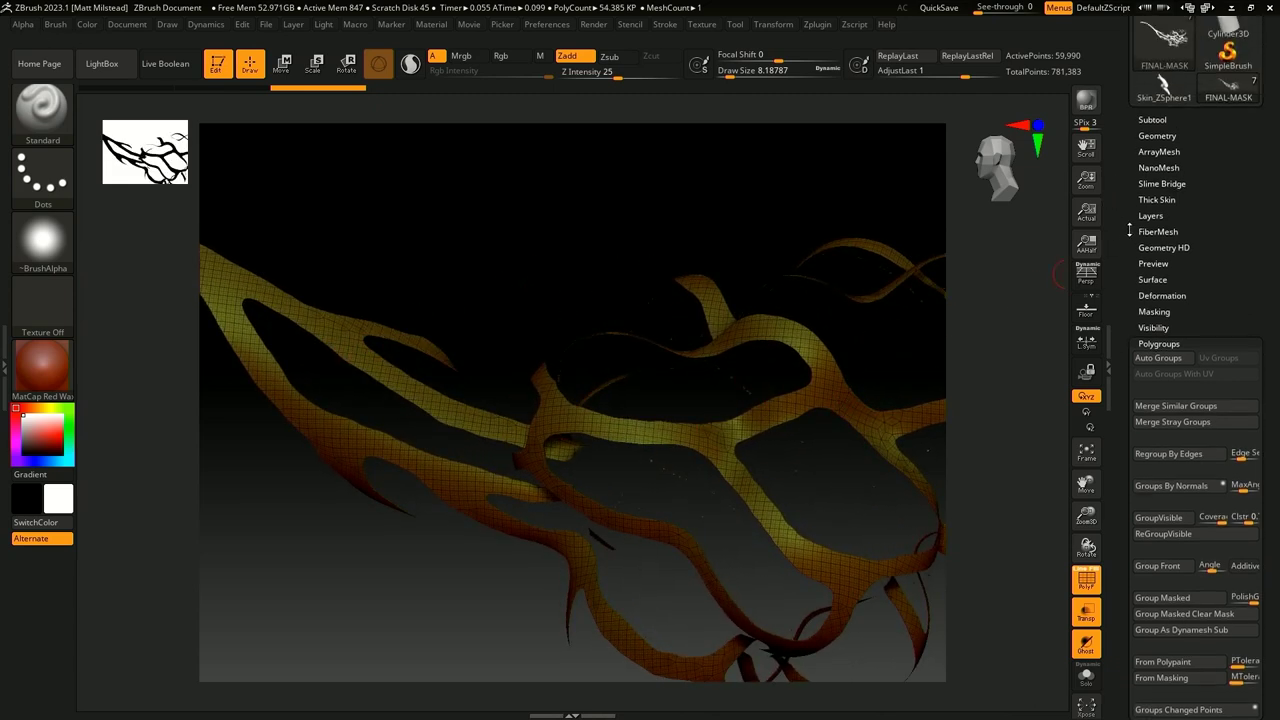
click(1158, 139)
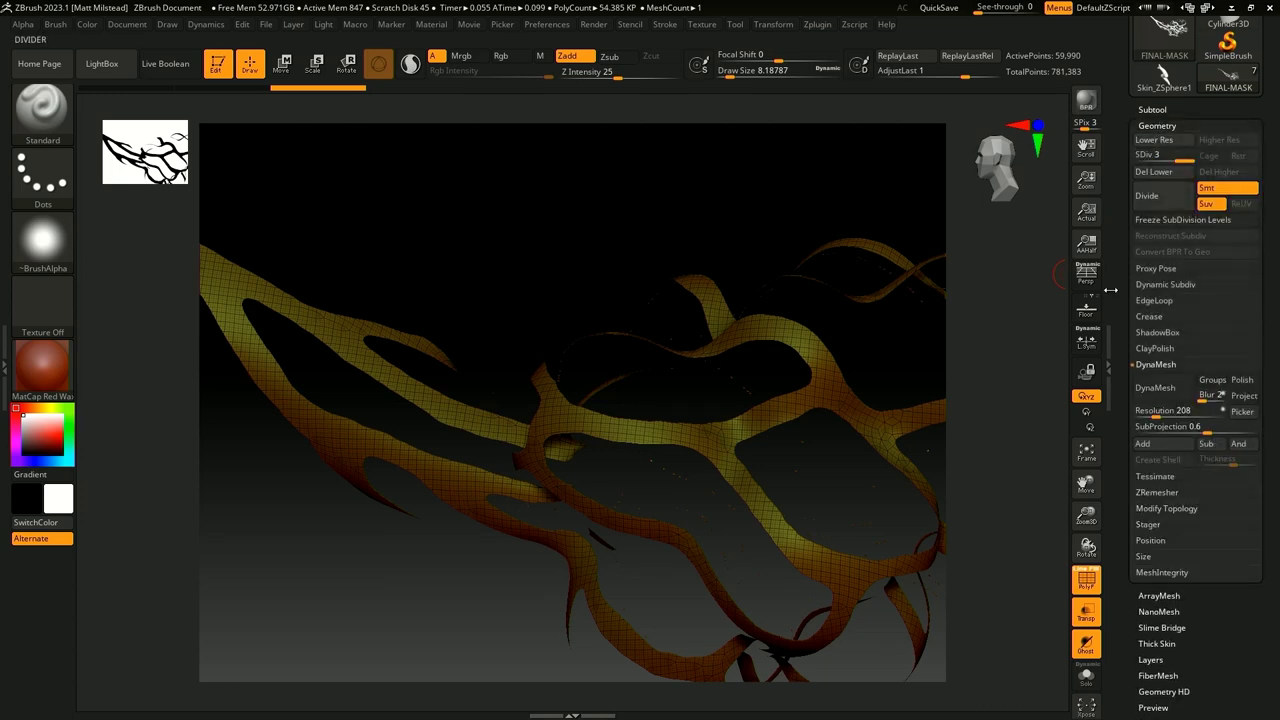
Step: Set the Panel Loops Polish to 28 and Bevel to 27
scroll(1129, 589, down, 1)
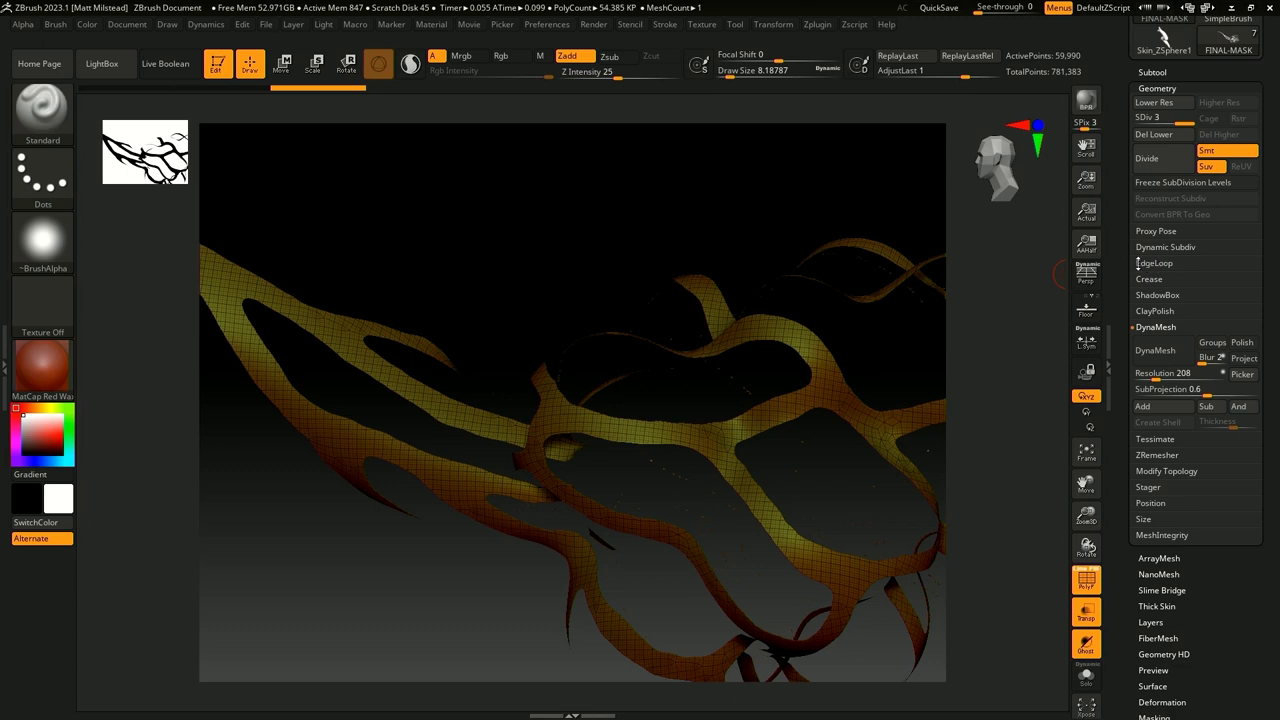
click(1156, 263)
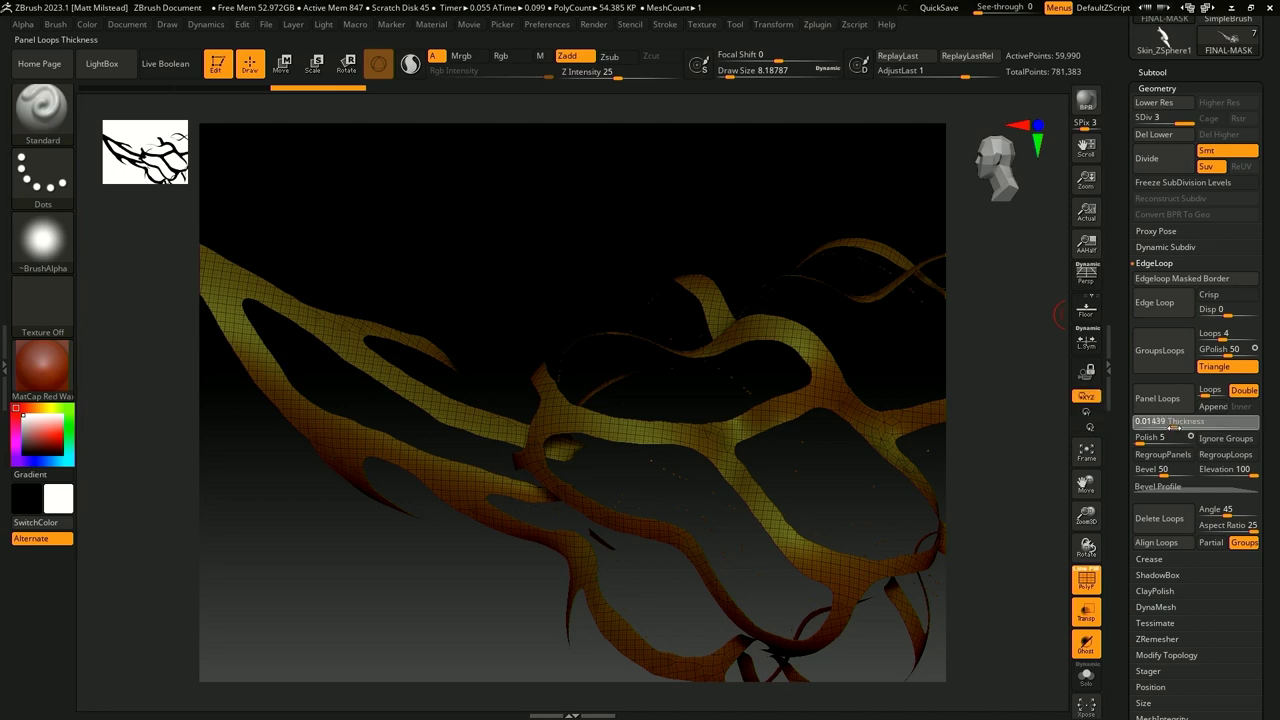
click(1151, 440)
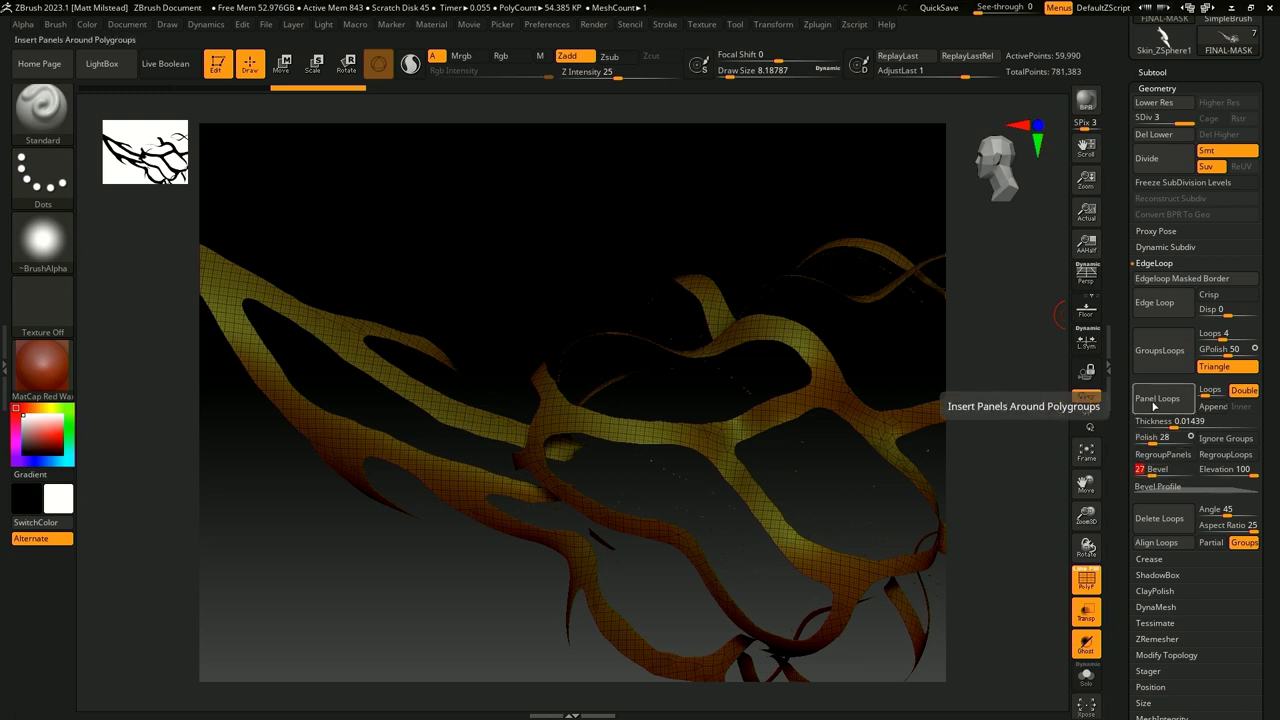
click(1155, 401)
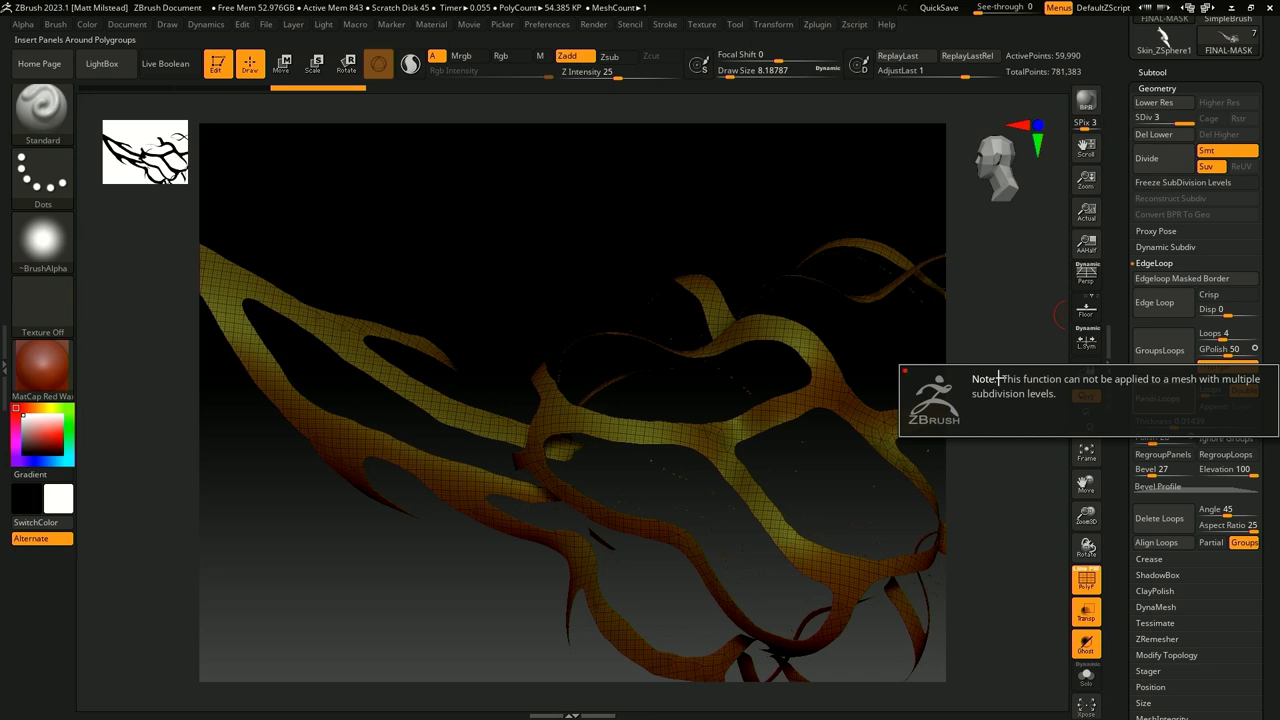
Step: Delete the lower subdivision levels, then test Panel Loops and undo them
click(1166, 136)
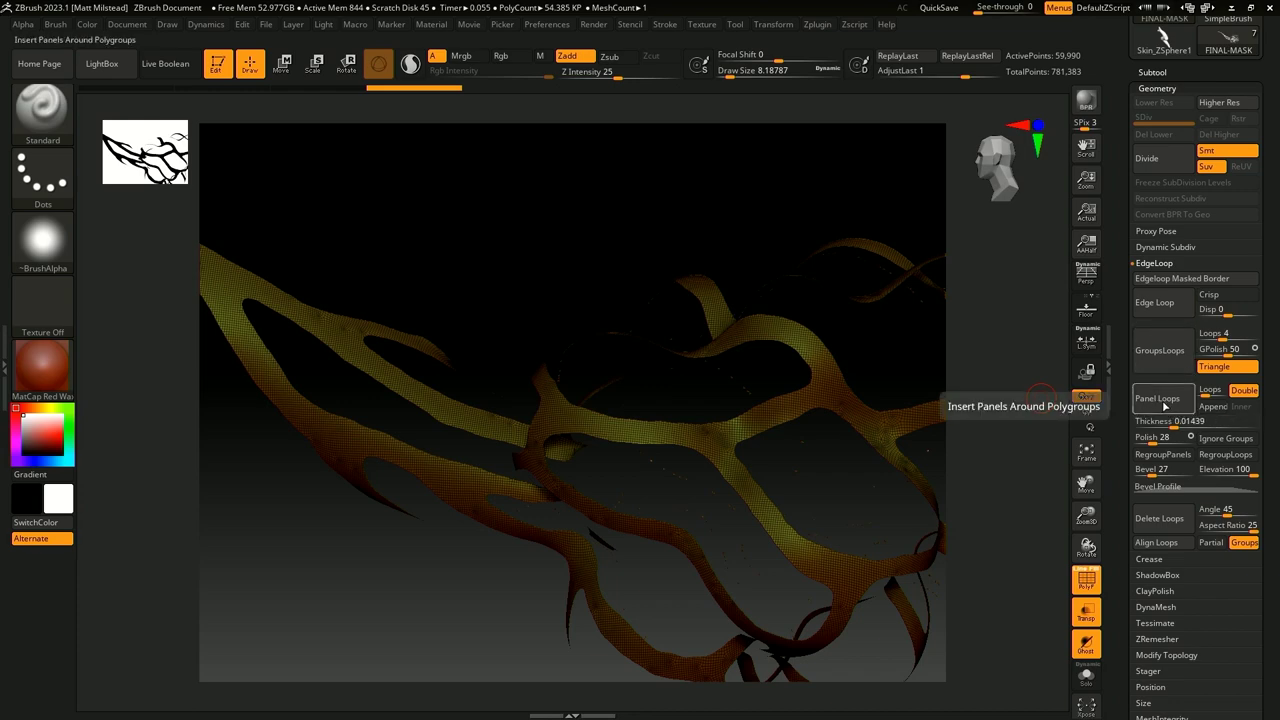
click(1160, 400)
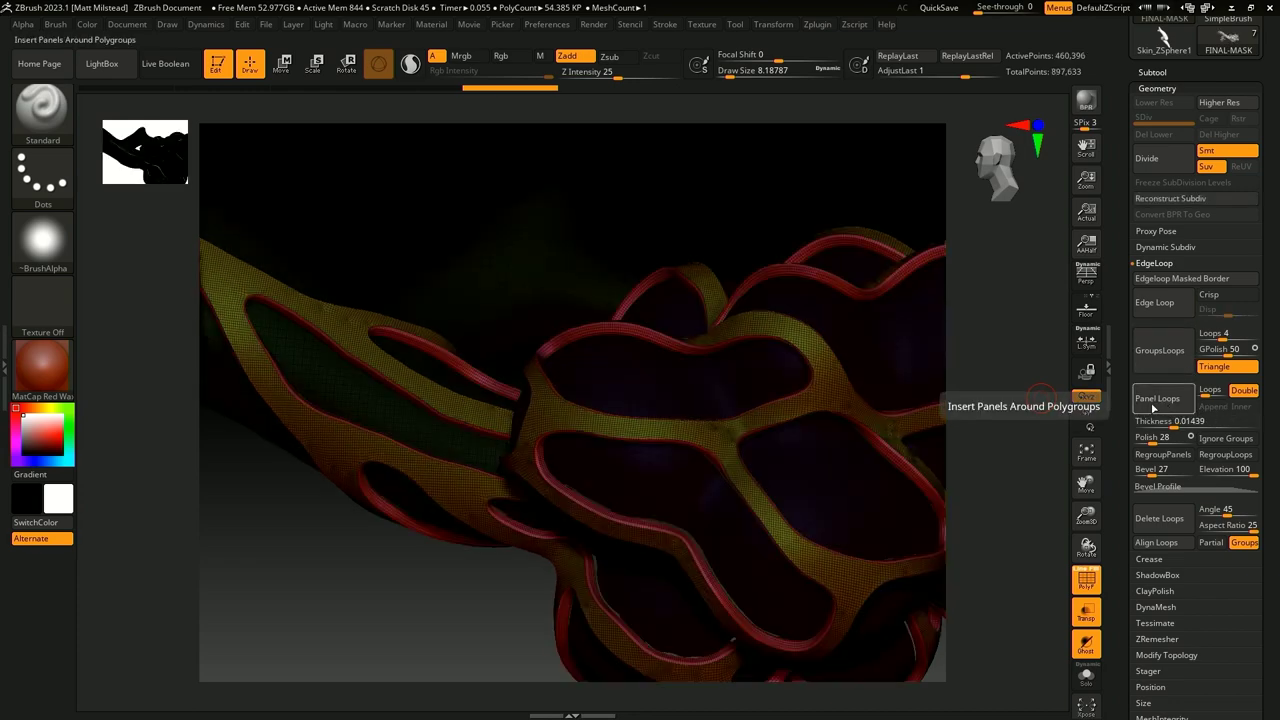
drag(400, 623, 393, 508)
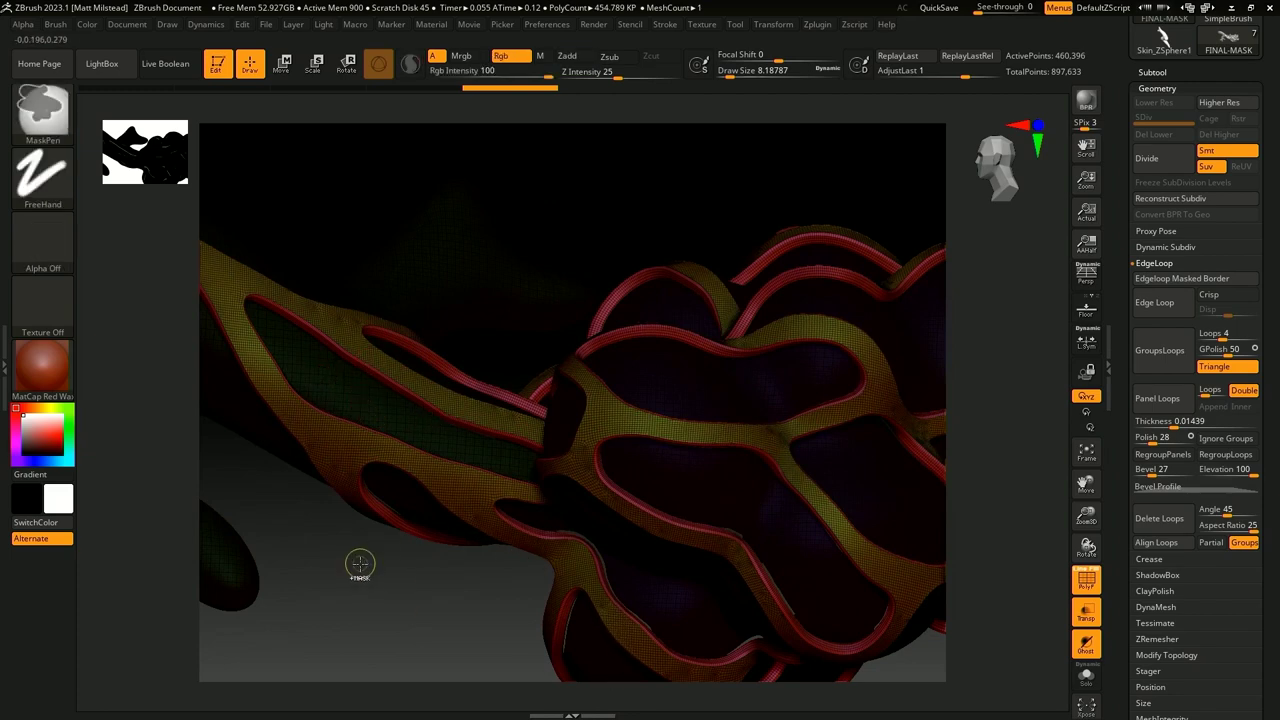
key(ctrl+z)
key(ctrl+z)
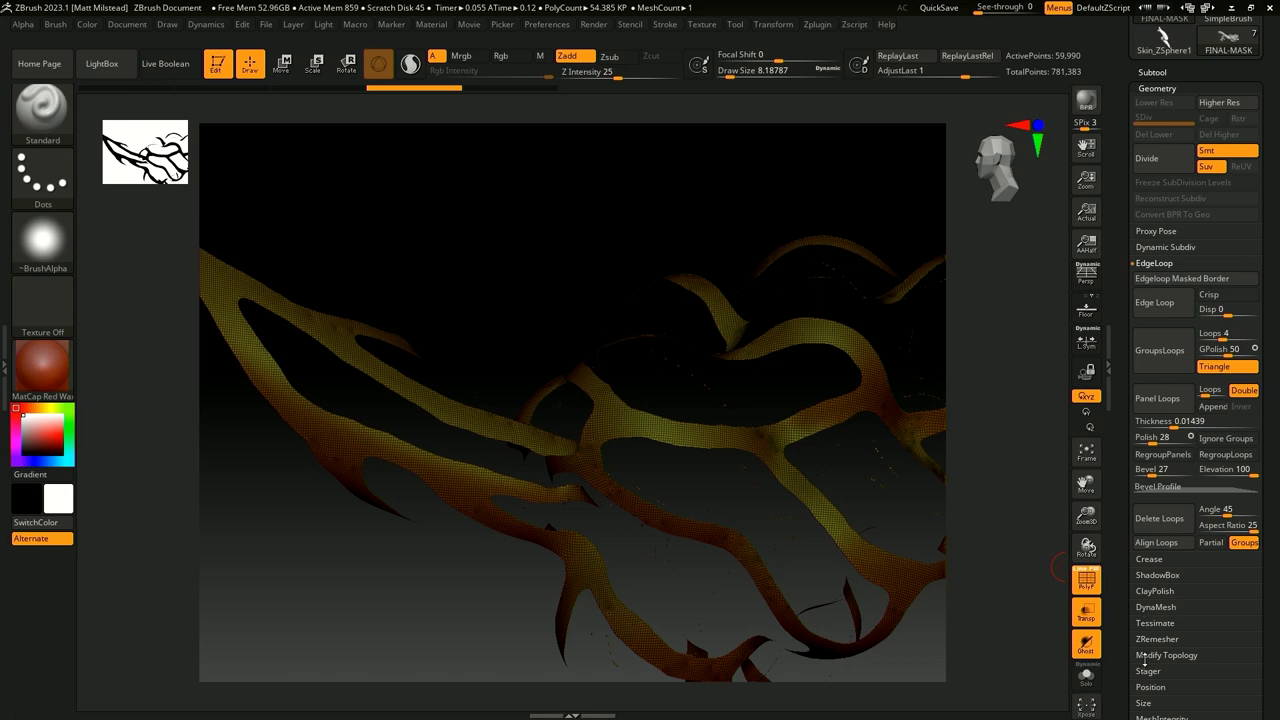
Step: Delete the hidden geometry and apply Panel Loops around the vessel strips
click(1160, 655)
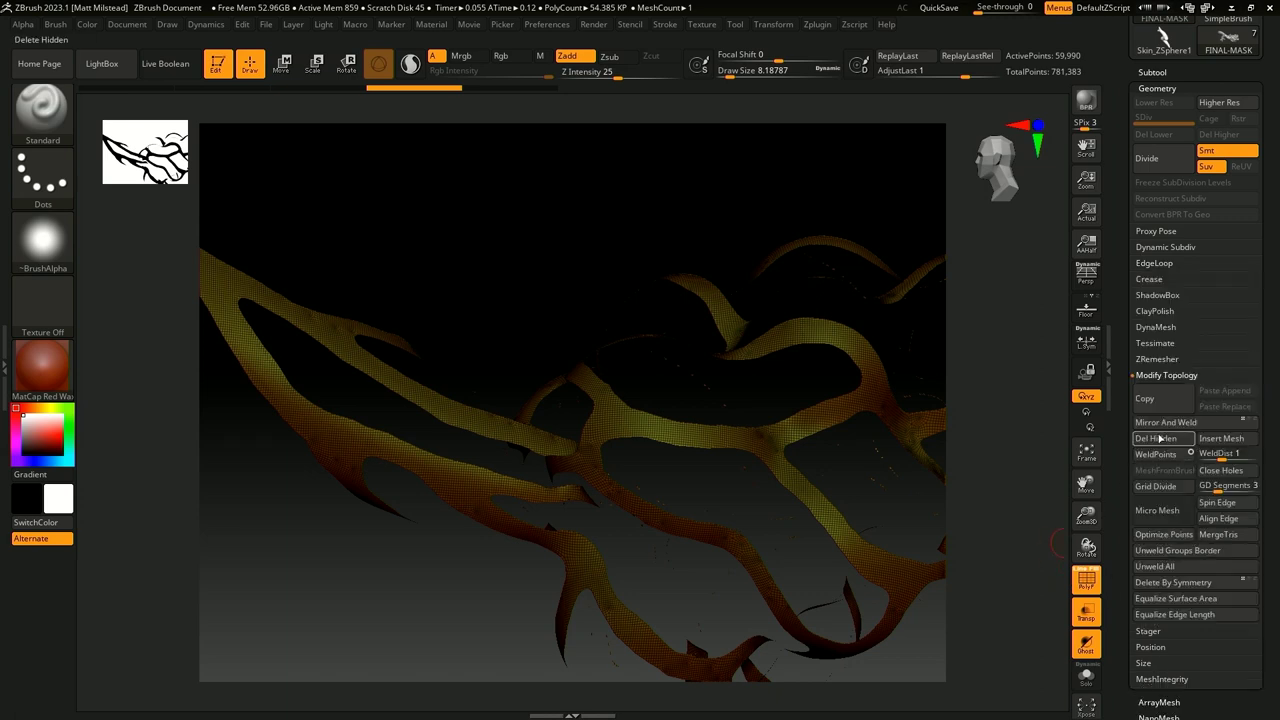
click(1158, 439)
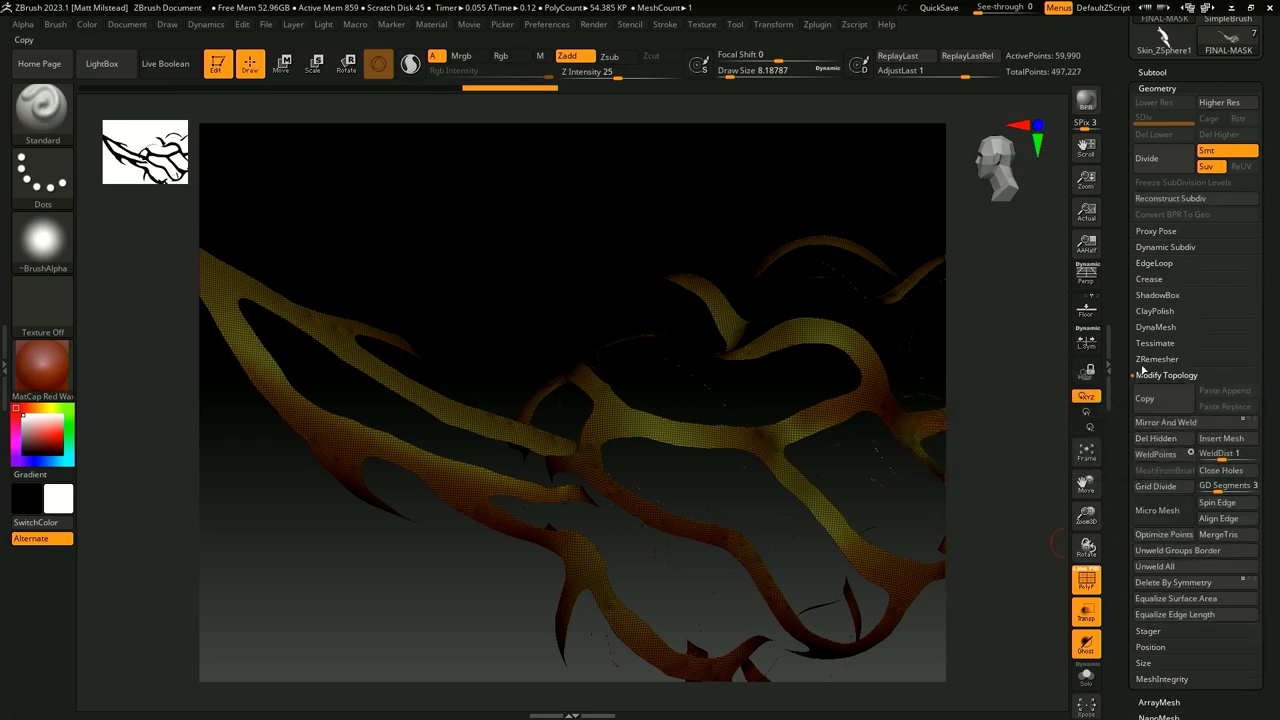
click(1150, 263)
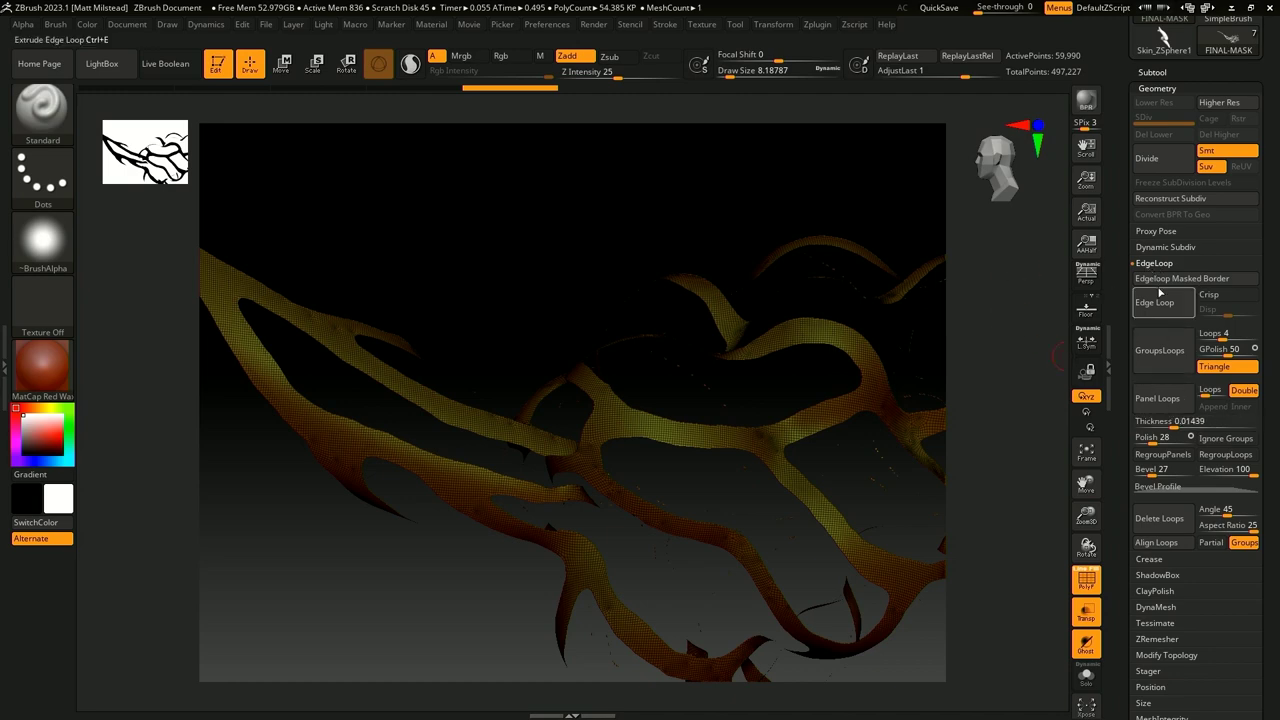
click(1158, 399)
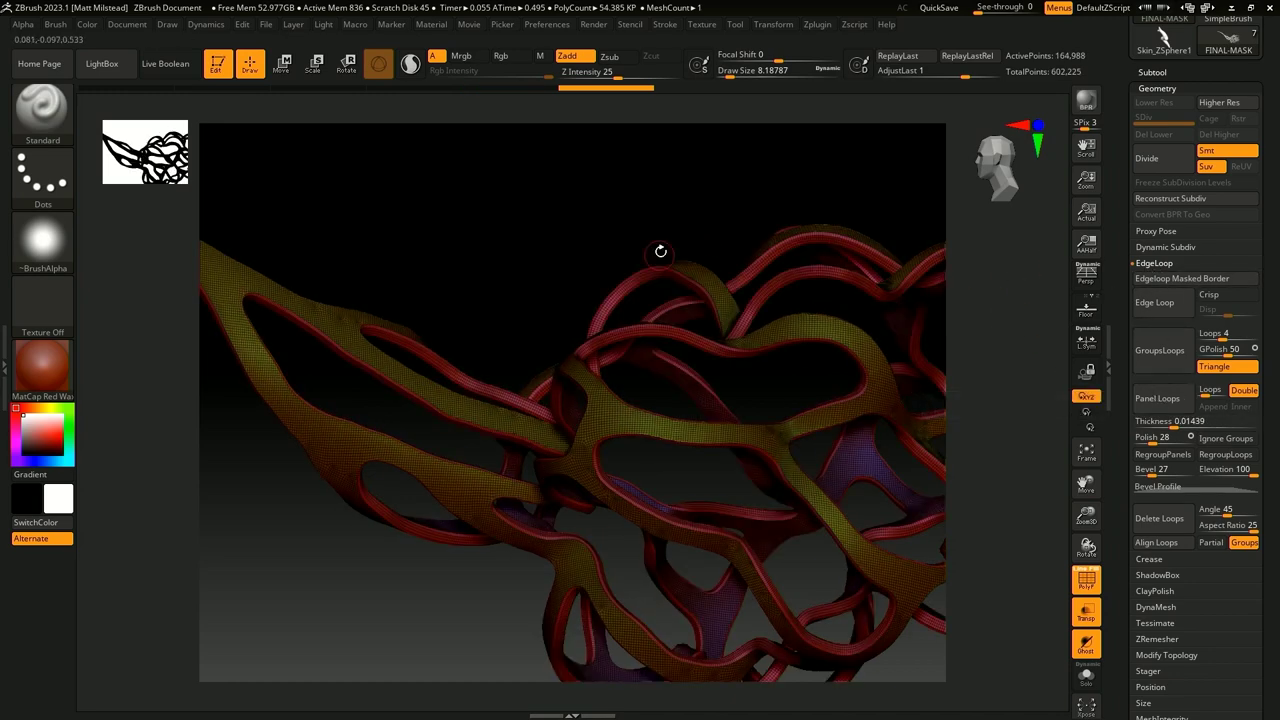
key(f)
ctrl+right_drag(555, 228, 630, 186)
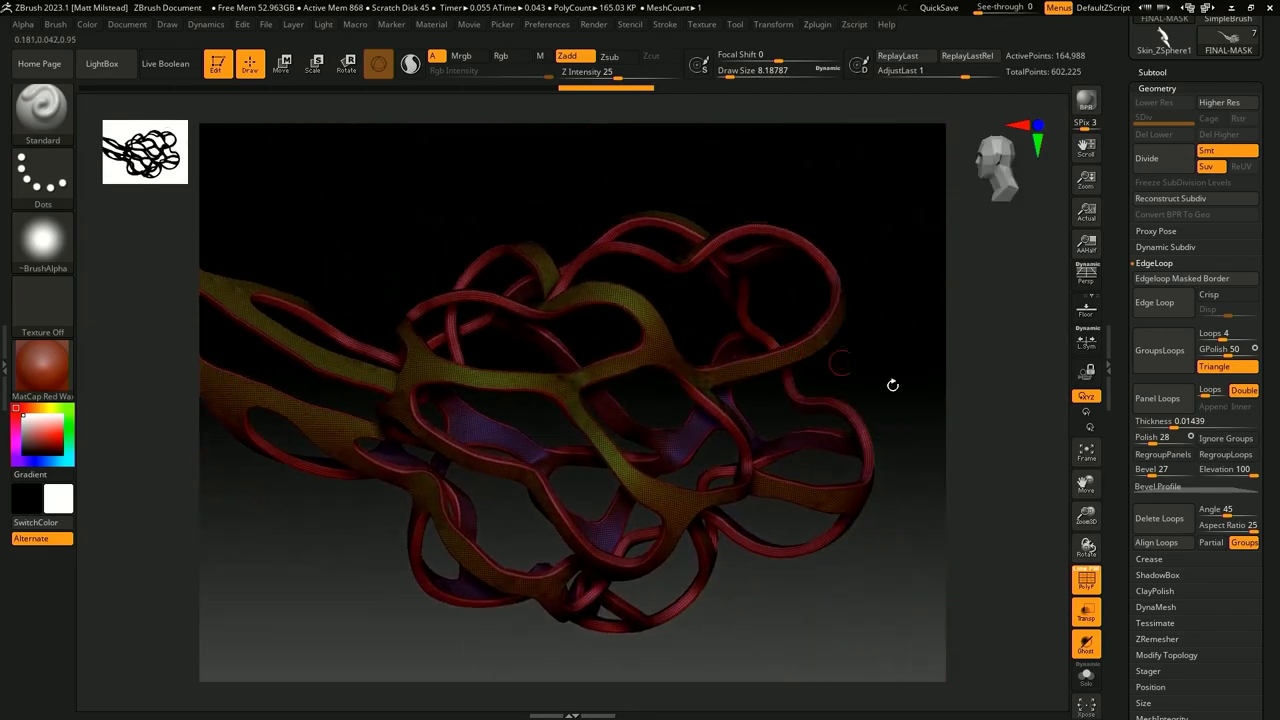
right_drag(910, 419, 1010, 567)
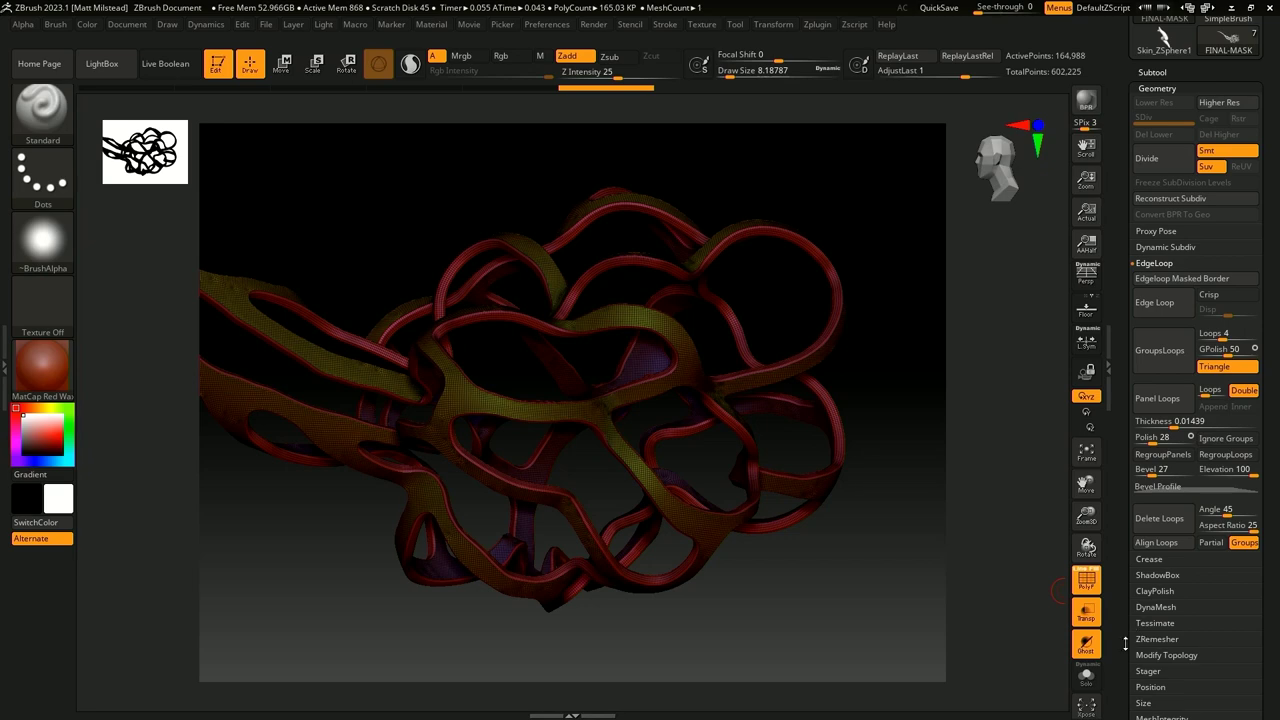
scroll(1125, 643, down, 10)
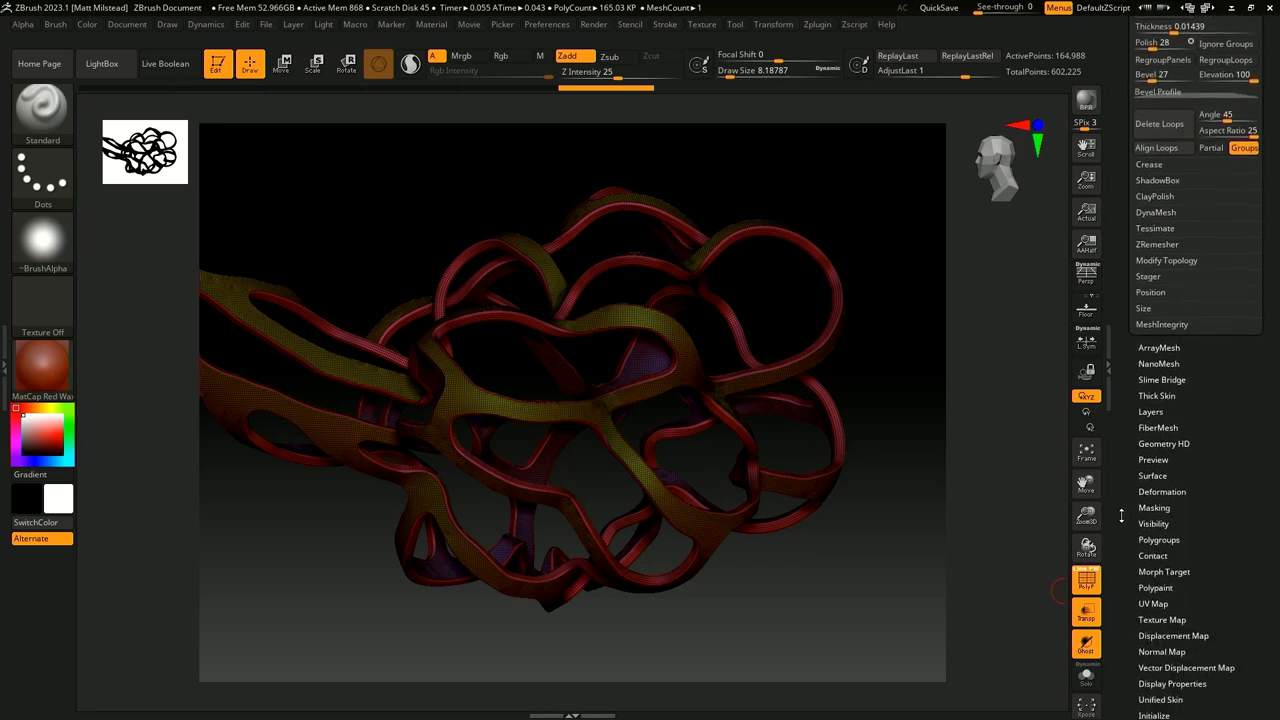
Step: Polish and inflate the panelled strips into thicker tubes, leaving Inflate Balloon at 0
click(1165, 490)
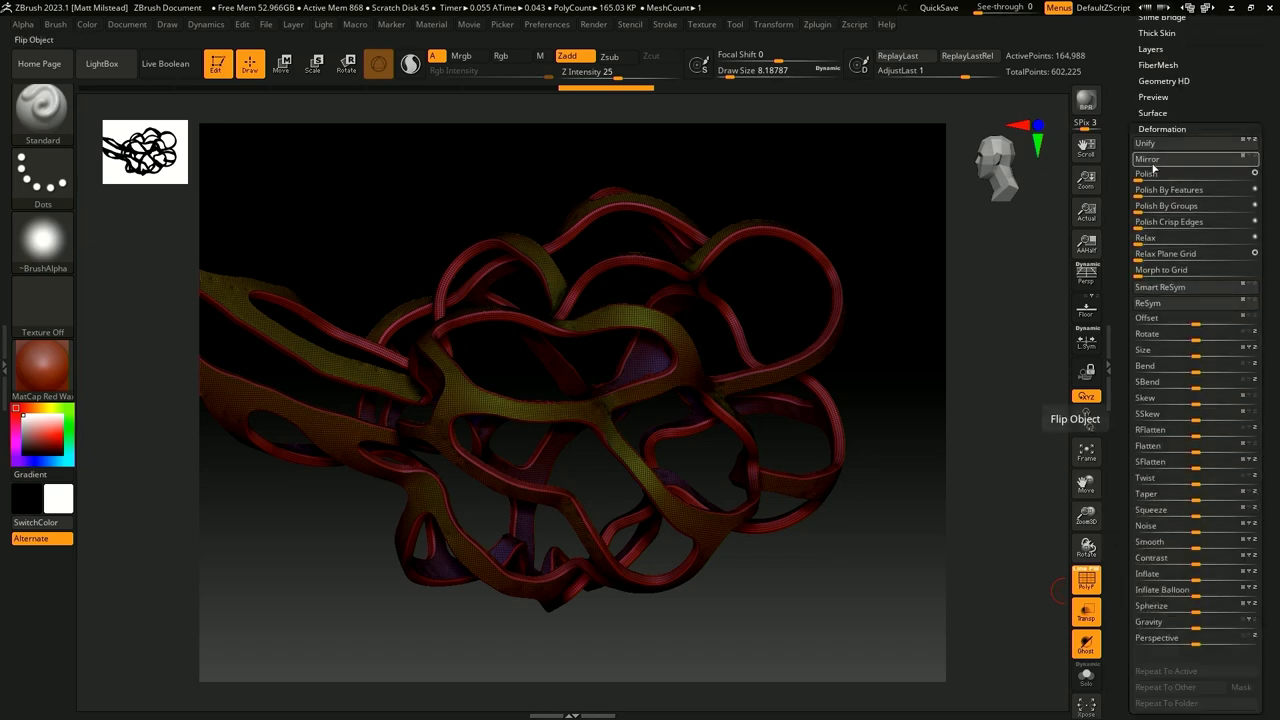
click(1145, 175)
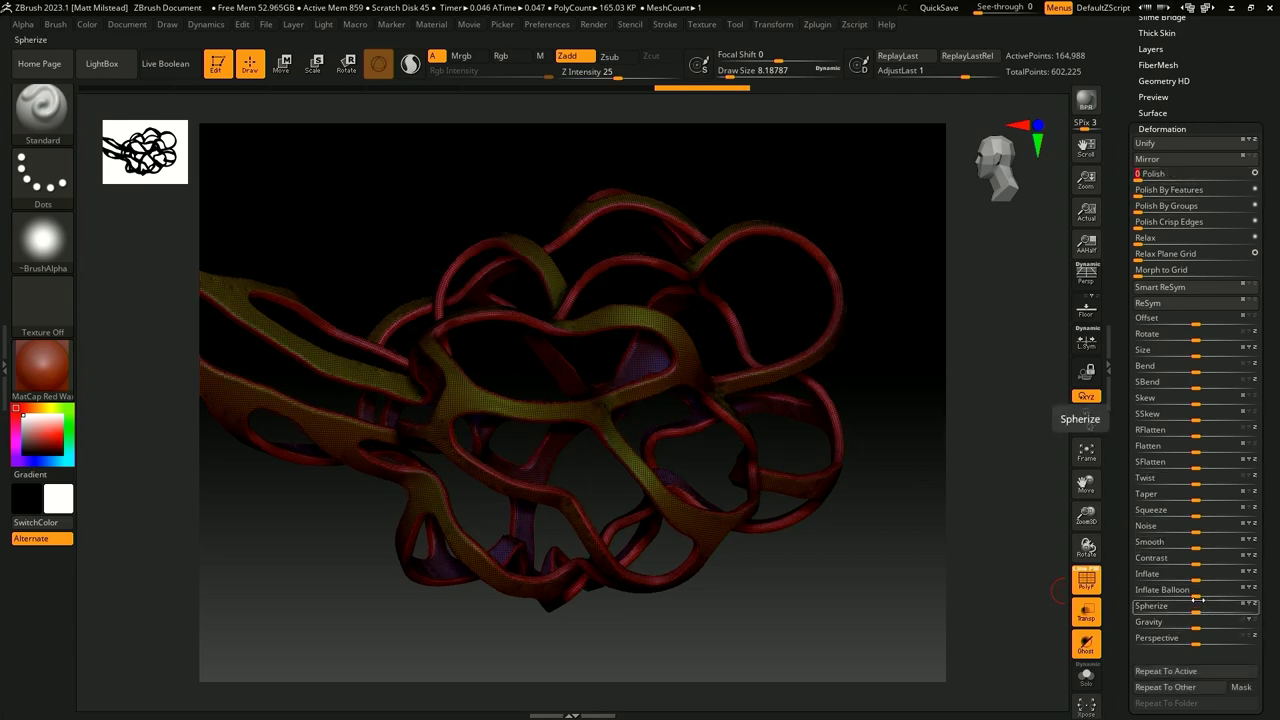
mouse_move(1198, 581)
mouse_down()
mouse_move(1215, 581)
mouse_move(1199, 582)
mouse_up()
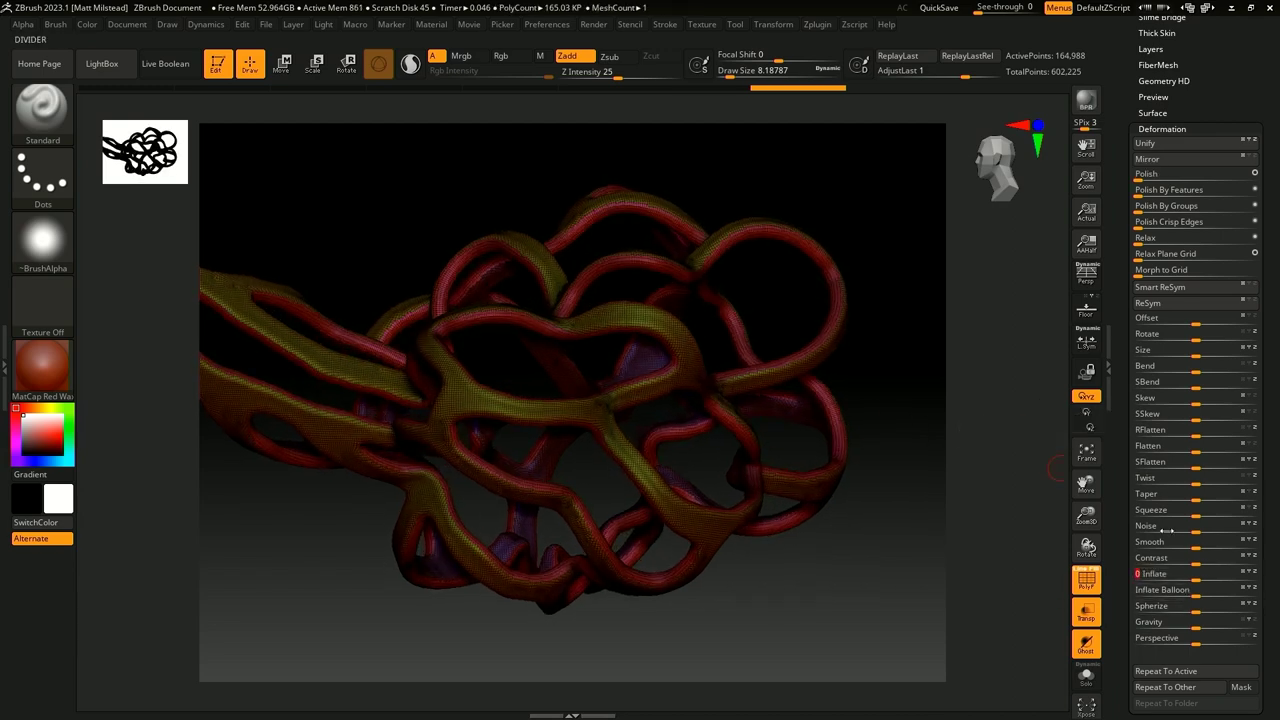
drag(1196, 595, 1180, 590)
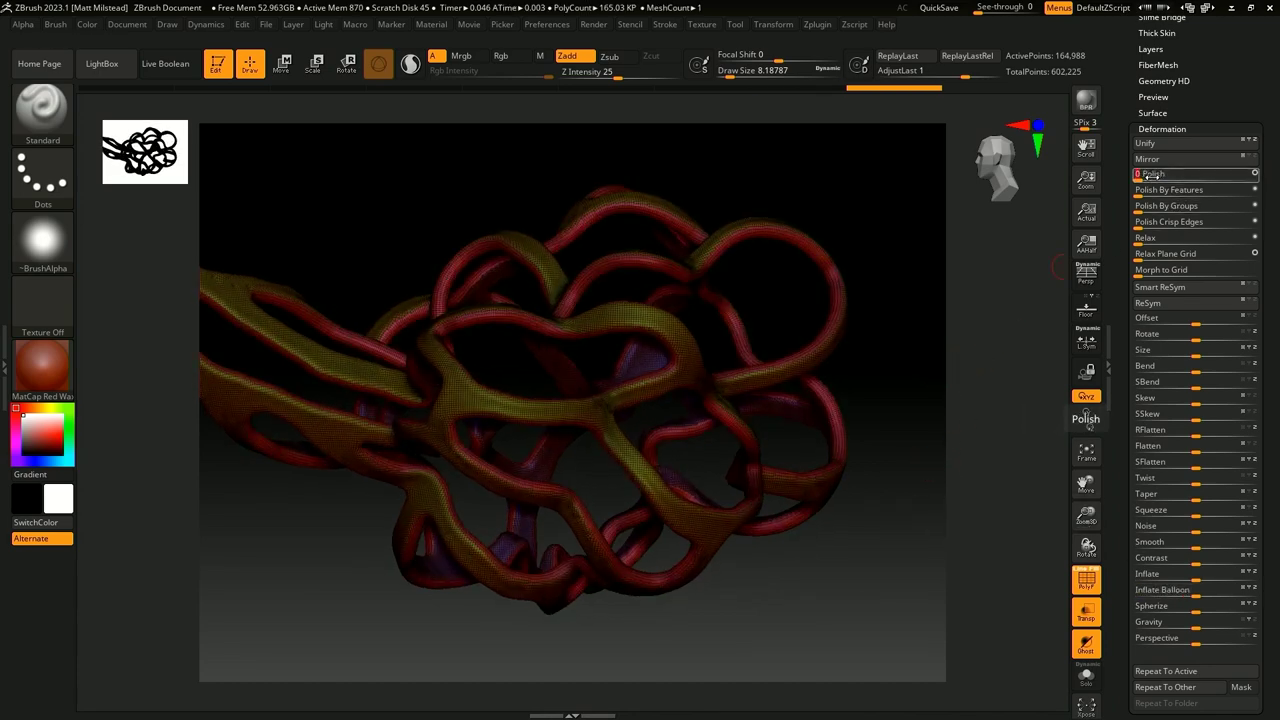
drag(931, 257, 1030, 147)
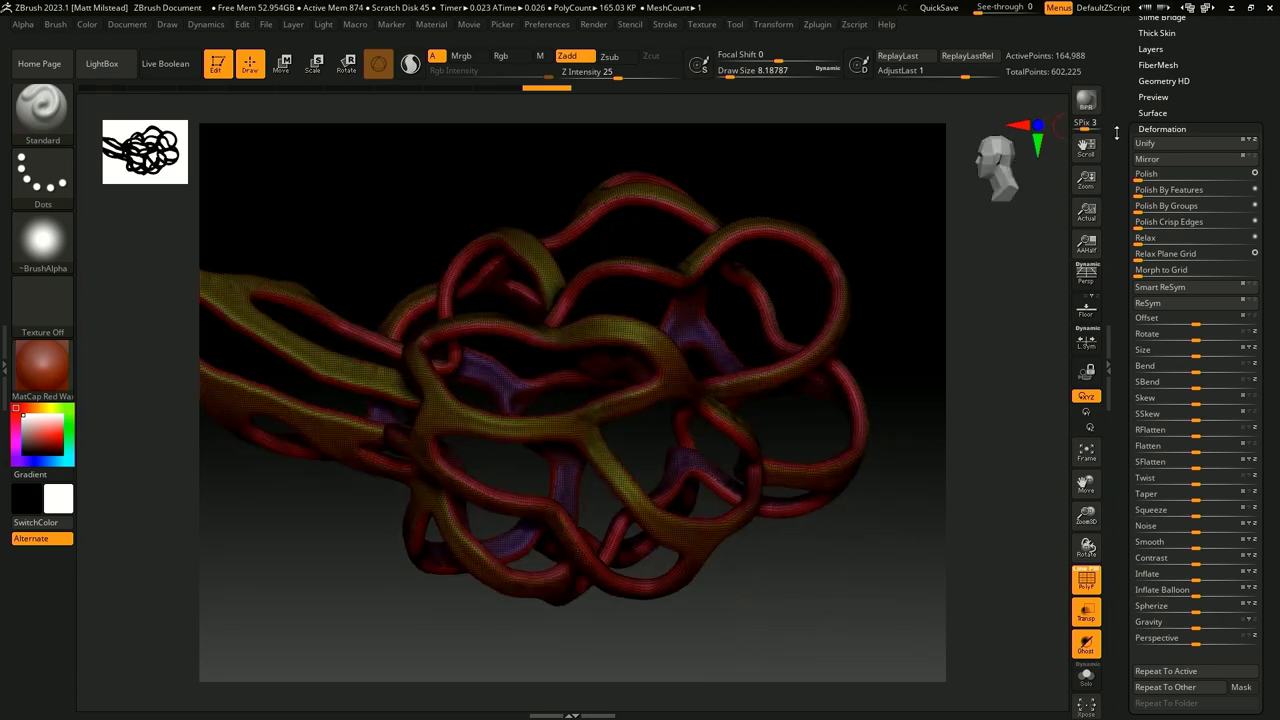
drag(1116, 133, 1116, 267)
Step: Show the sphere cluster and bronchiole subtools again and turn off Transp
click(1152, 292)
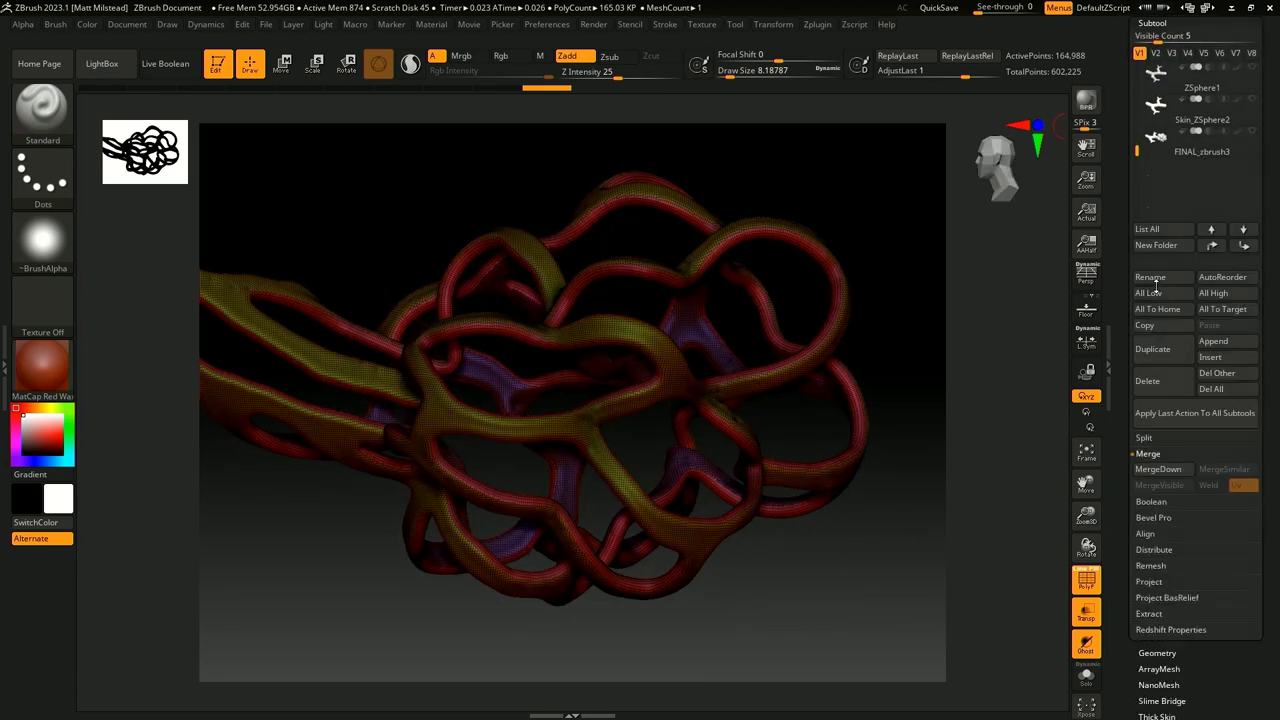
drag(1118, 400, 1138, 137)
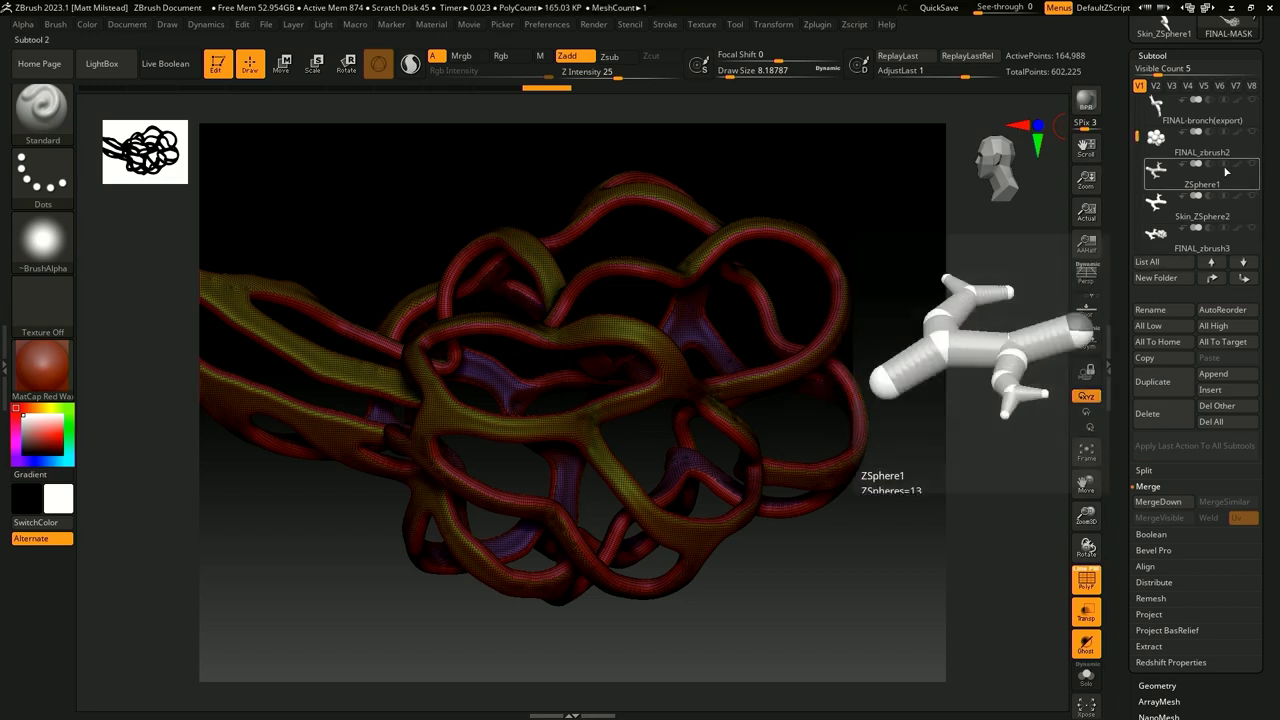
click(1250, 131)
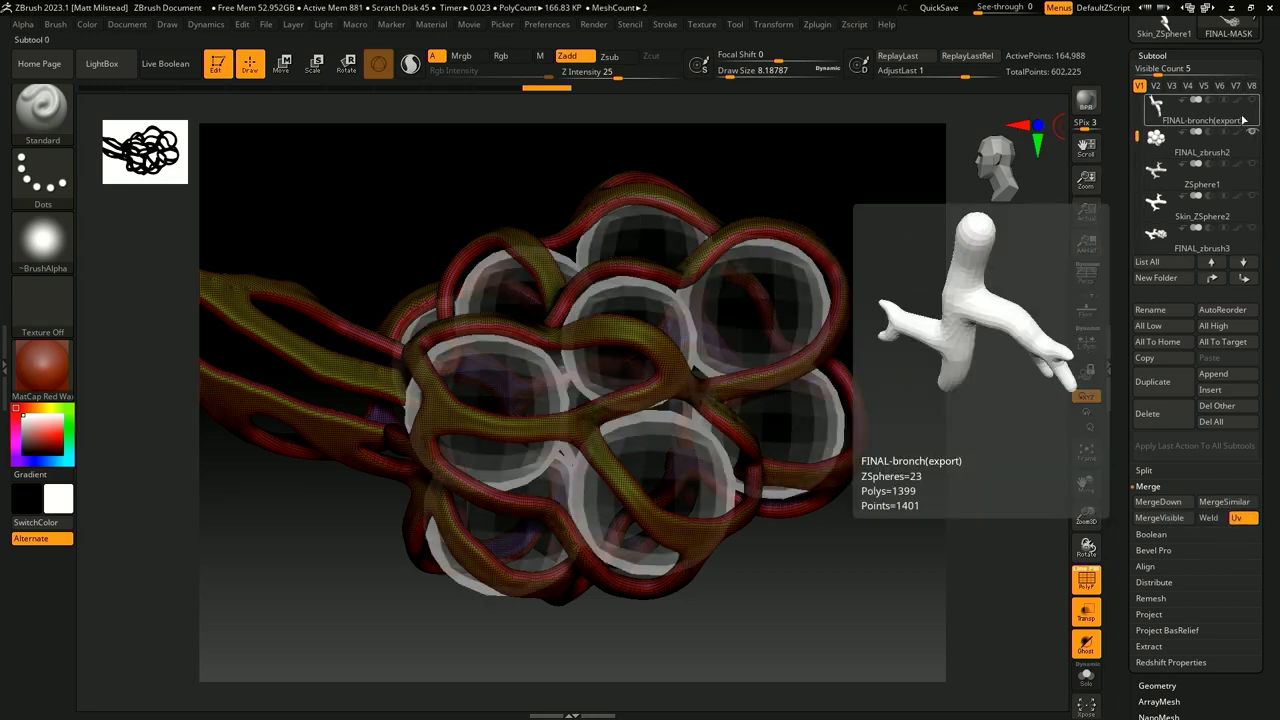
click(1251, 101)
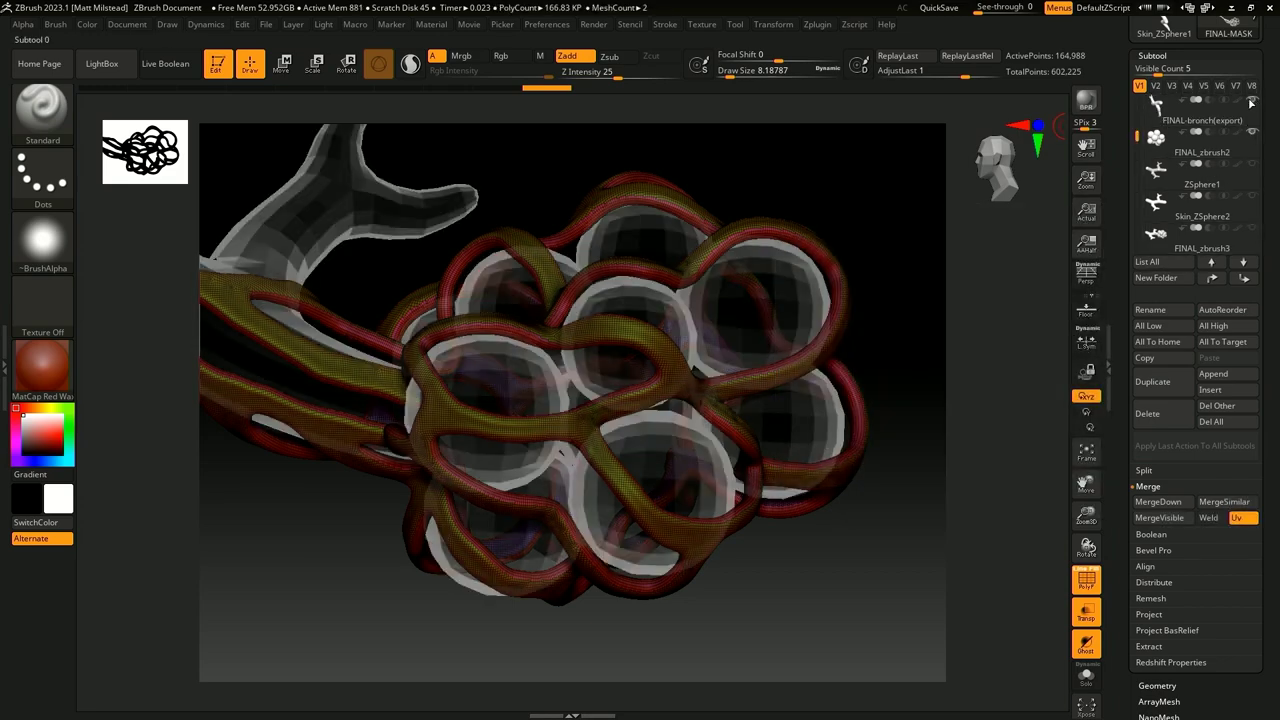
click(1086, 612)
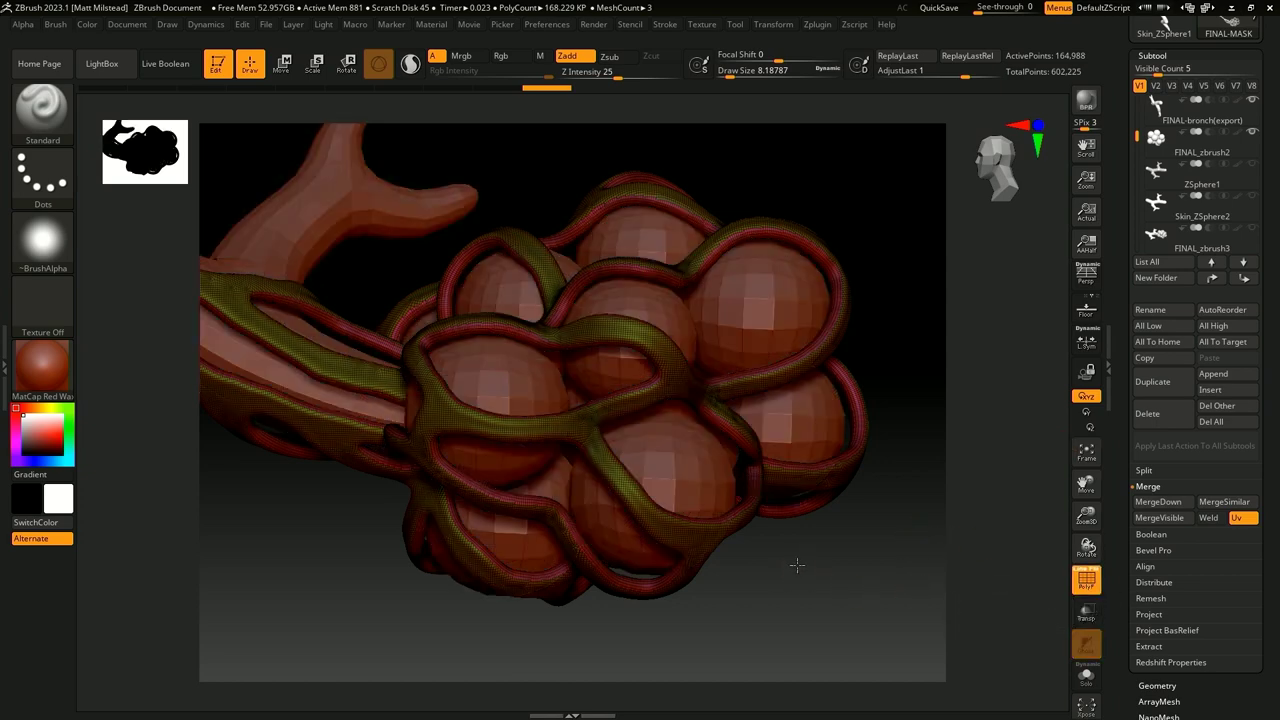
Step: Orbit around the tubes, cluster and branch, then minimize ZBrush to return to Cinema 4D
drag(797, 566, 880, 455)
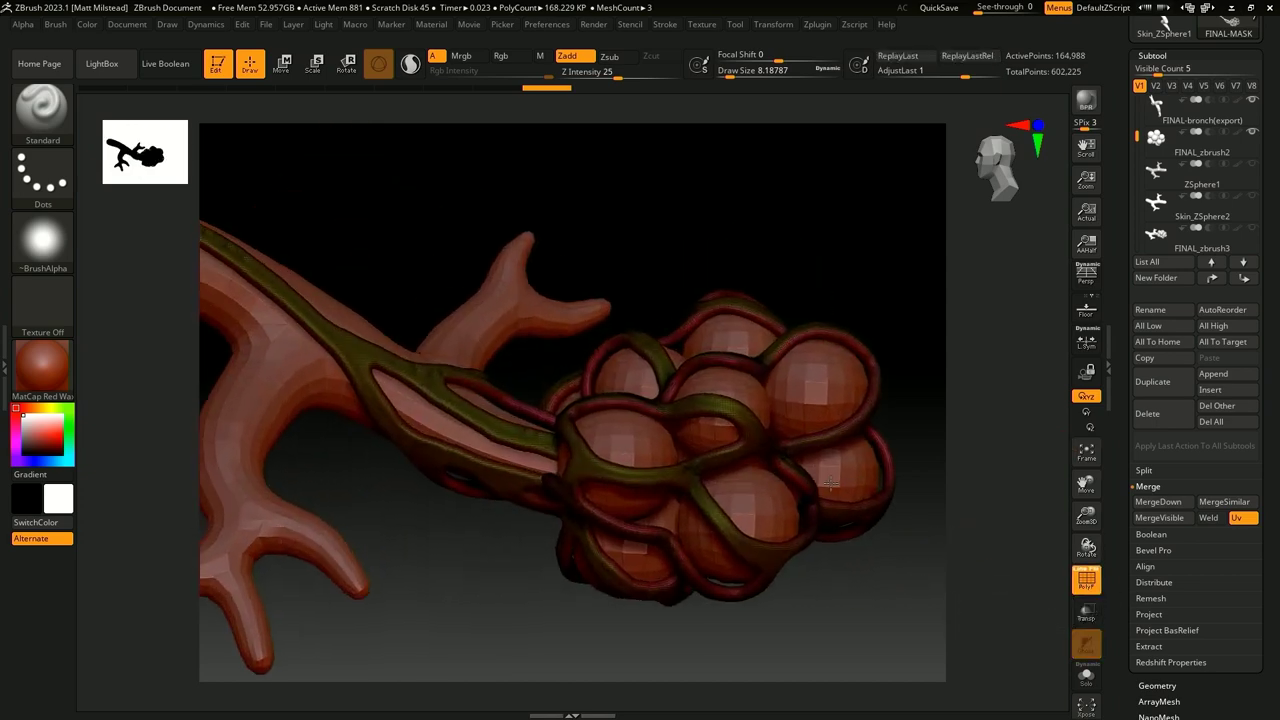
drag(443, 257, 683, 576)
drag(680, 643, 671, 574)
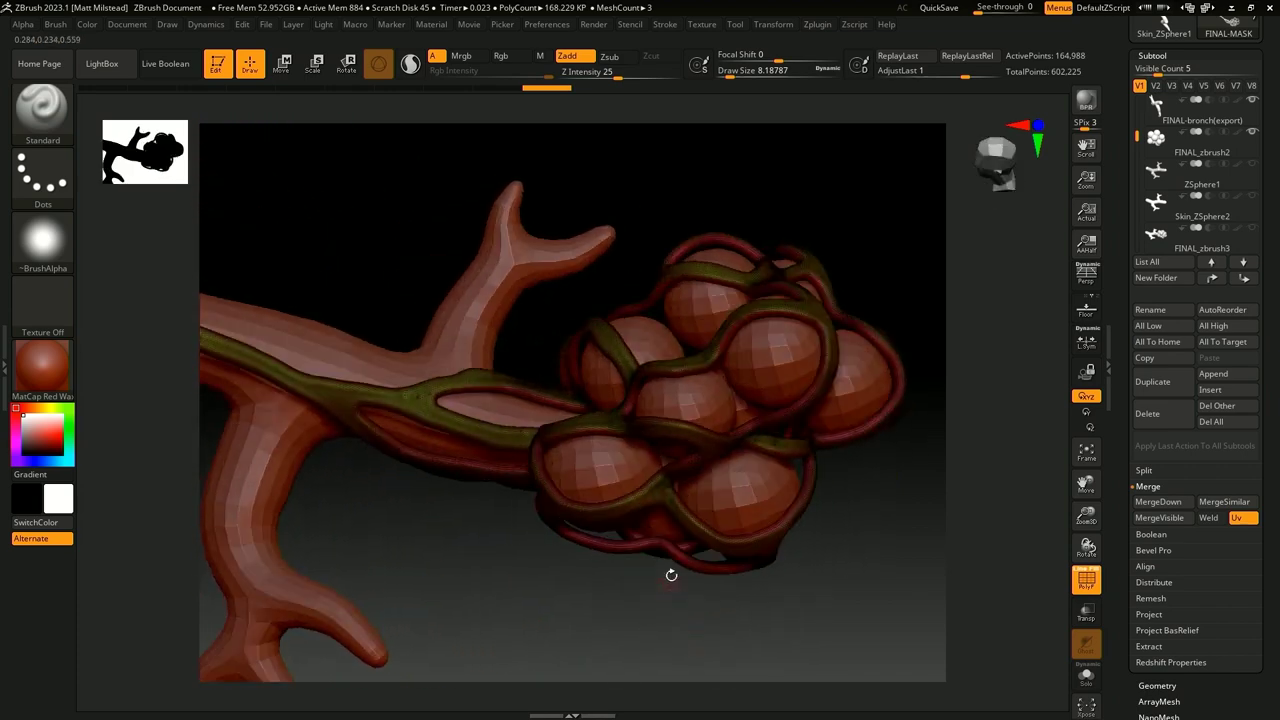
drag(442, 565, 463, 525)
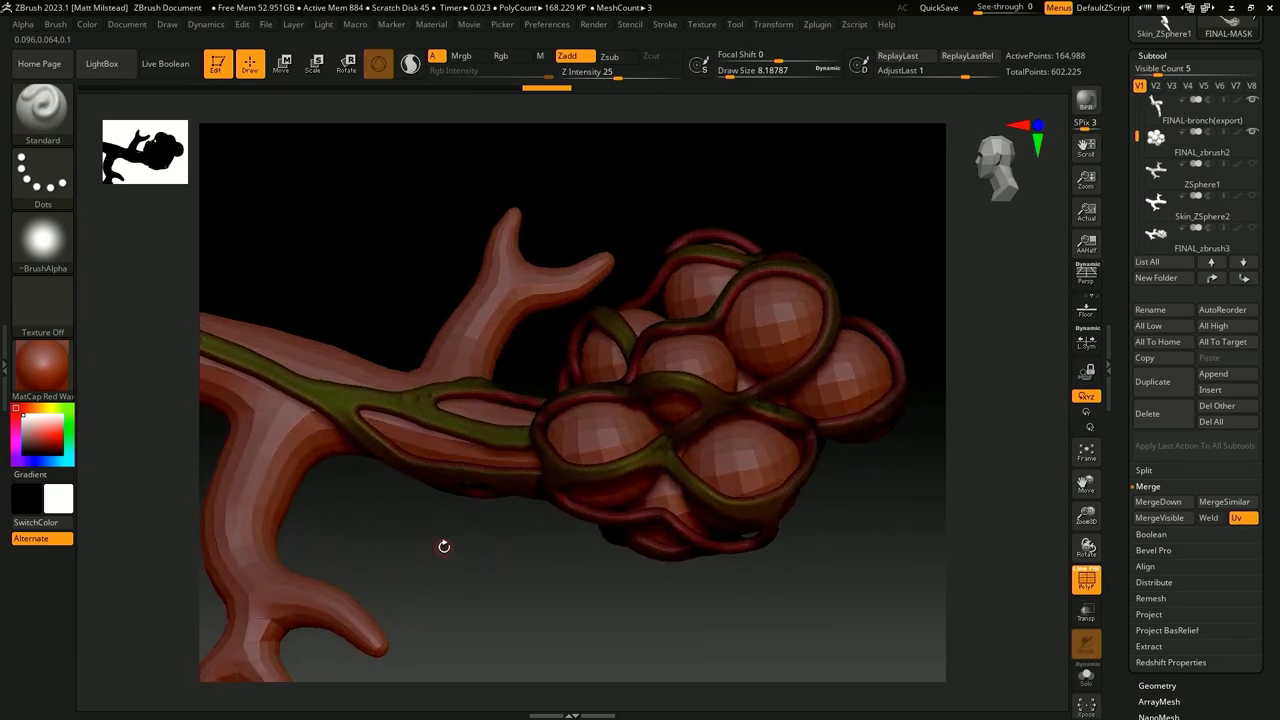
drag(477, 589, 520, 540)
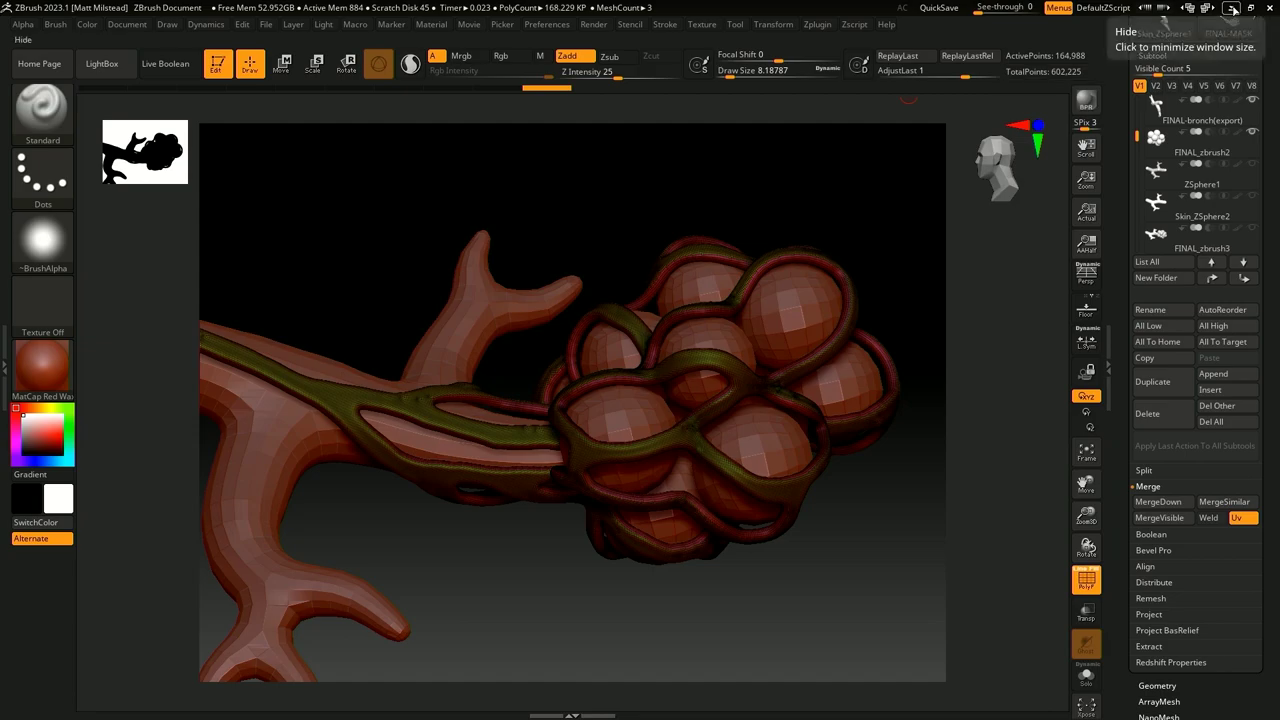
click(1232, 8)
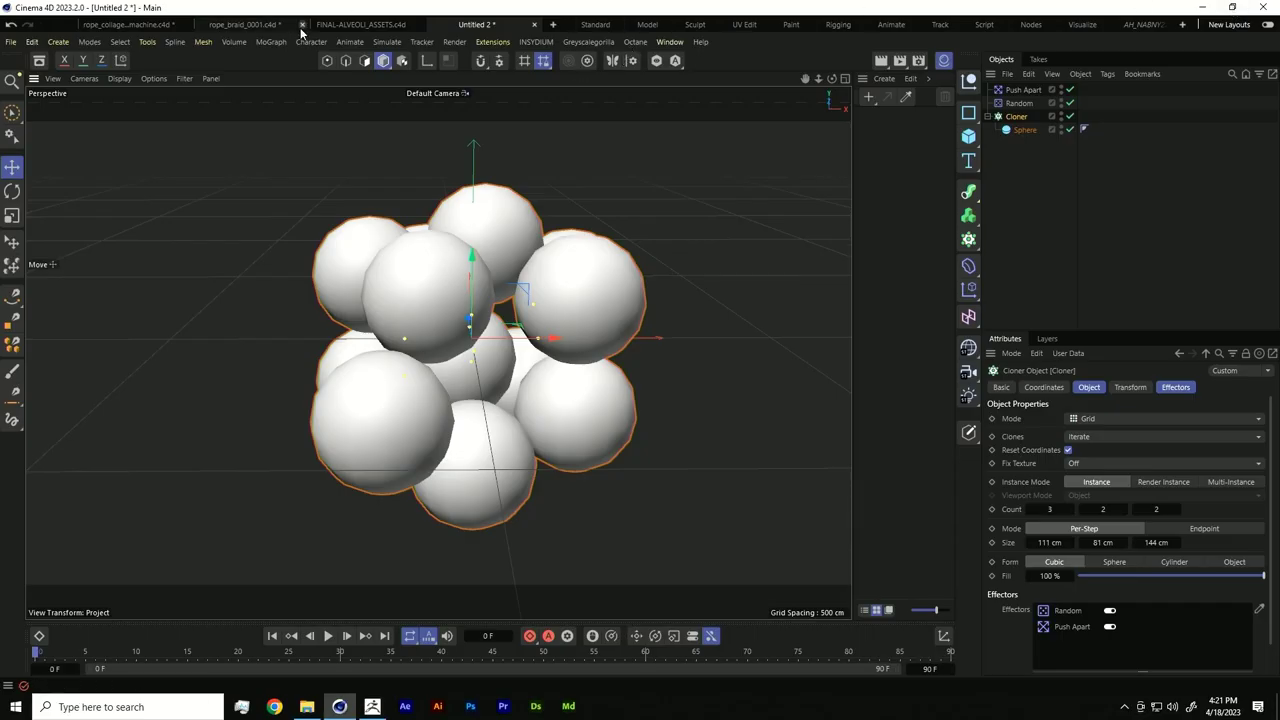
Step: Switch to the FINAL-ALVEOLI_ASSETS.c4d document and orbit around the alveoli model
click(350, 25)
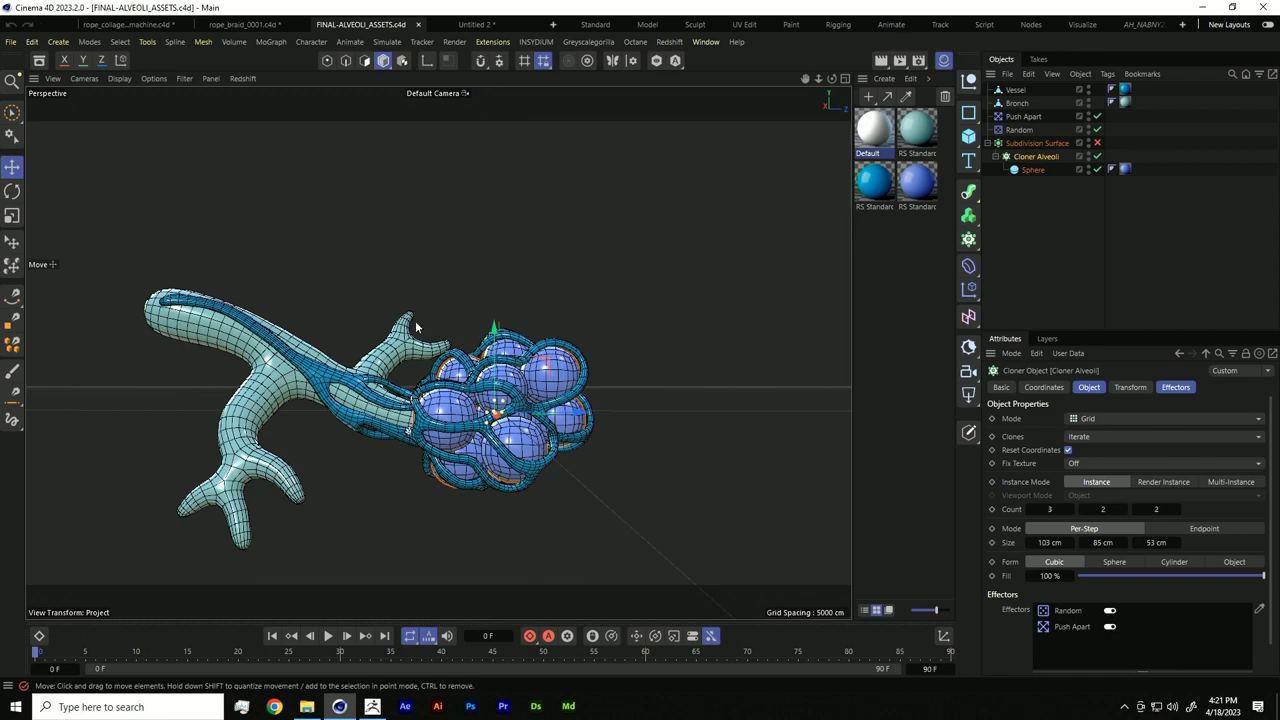
alt+drag(443, 266, 550, 281)
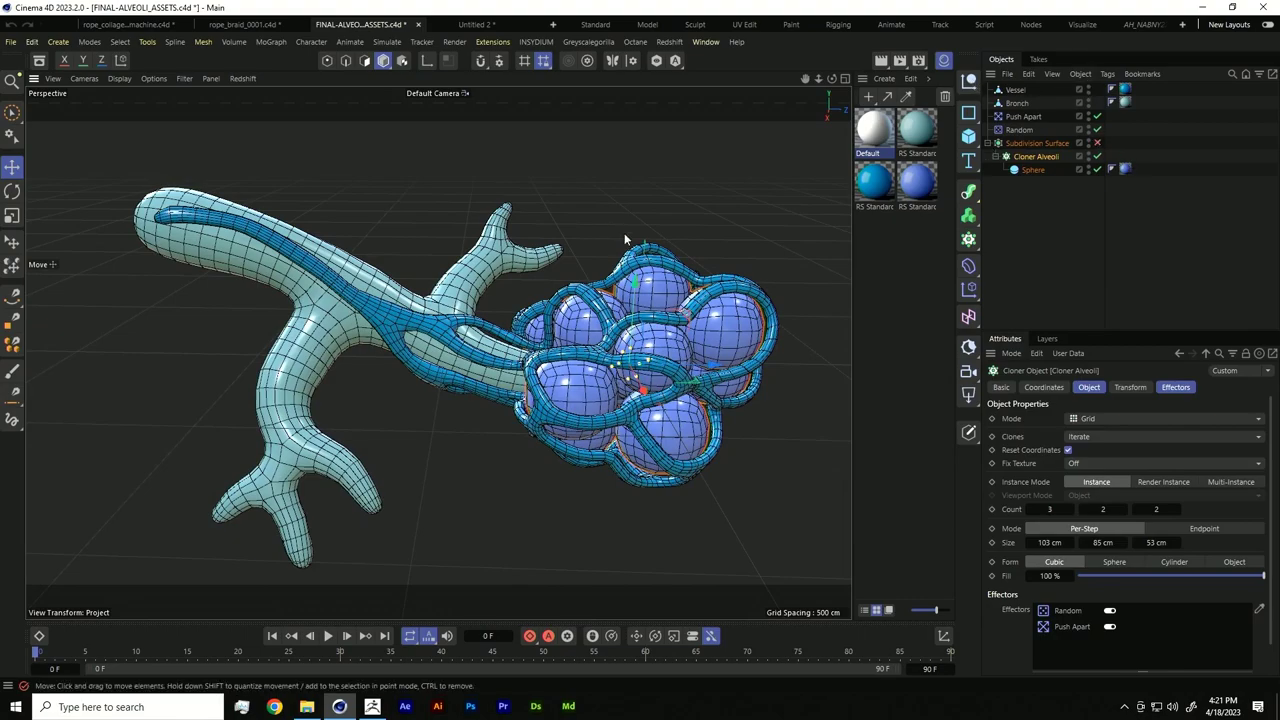
scroll(630, 240, up, 3)
scroll(683, 200, down, 3)
alt+drag(739, 410, 482, 394)
scroll(741, 428, up, 3)
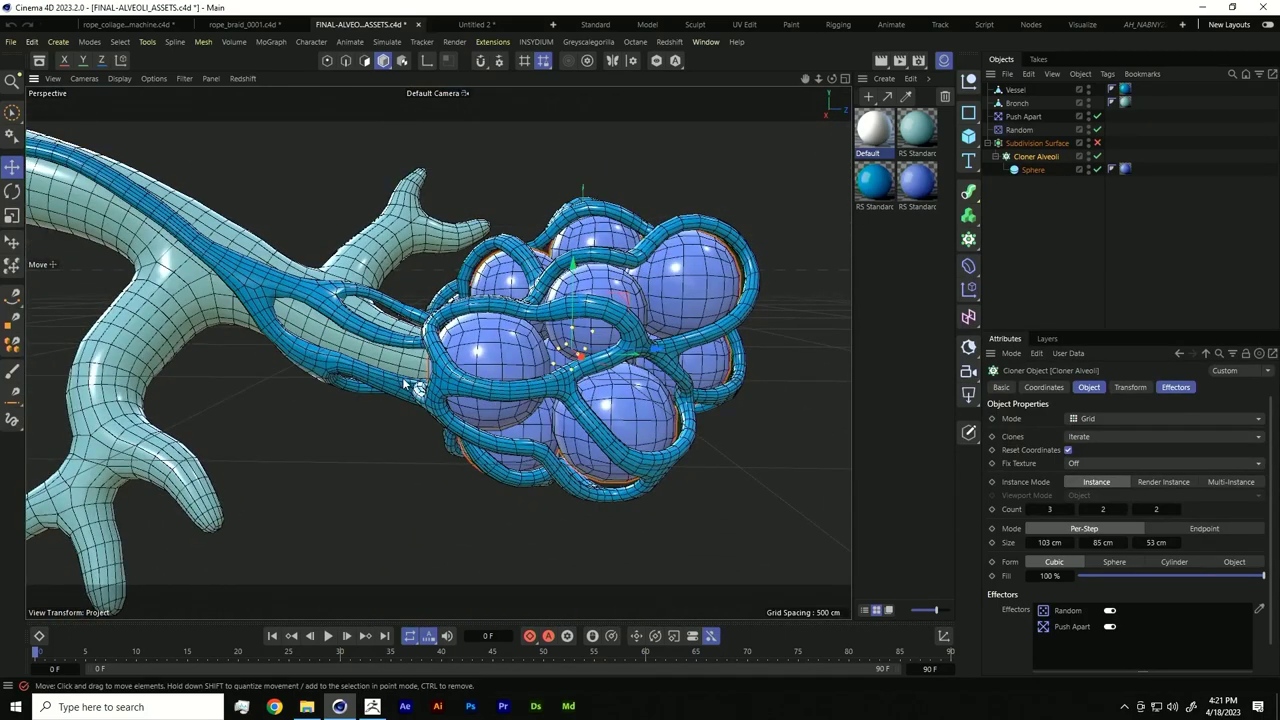
Step: Hide the Vessel and Bronch meshes in the viewport and frame the sphere cluster
click(1088, 88)
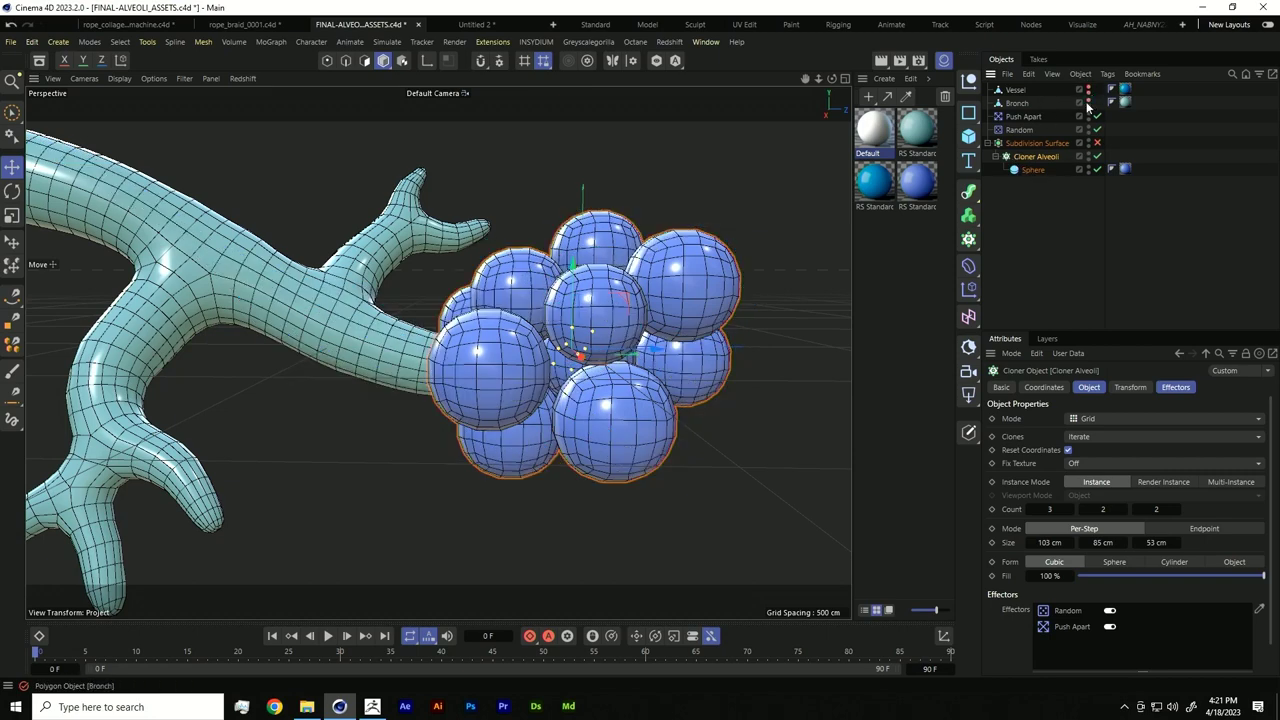
click(1088, 101)
key(h)
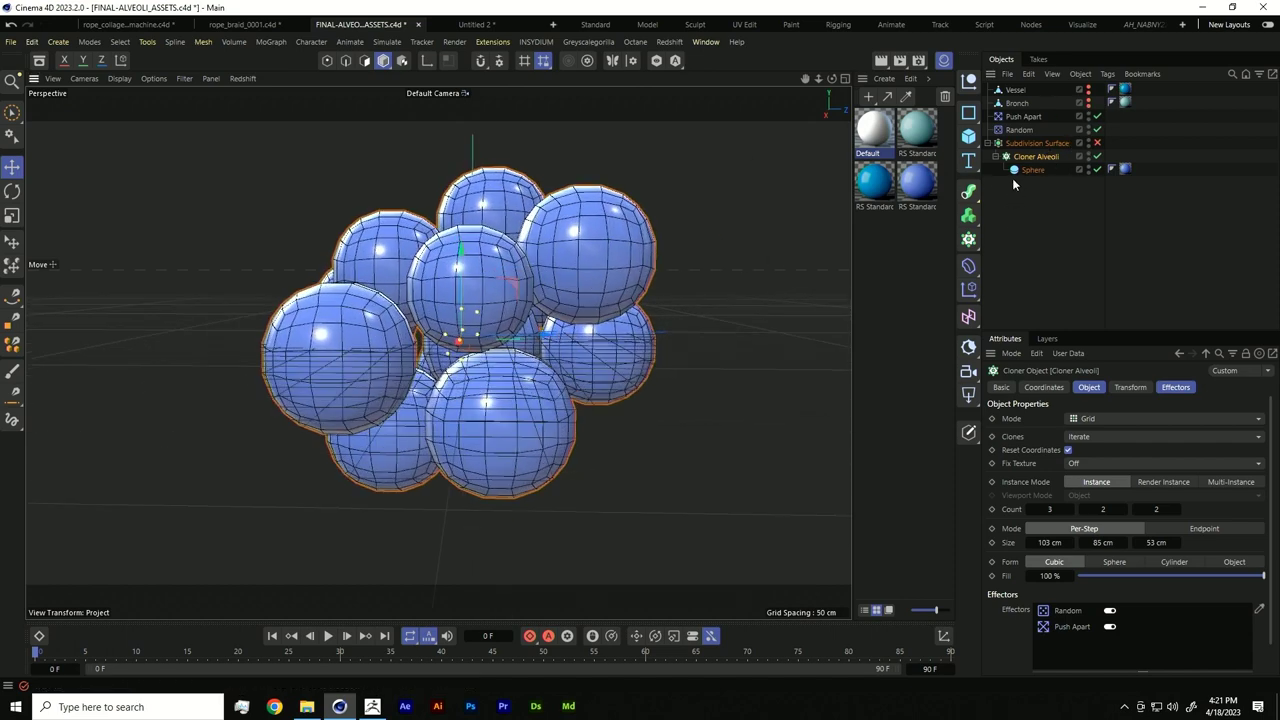
scroll(562, 297, down, 2)
scroll(558, 289, up, 2)
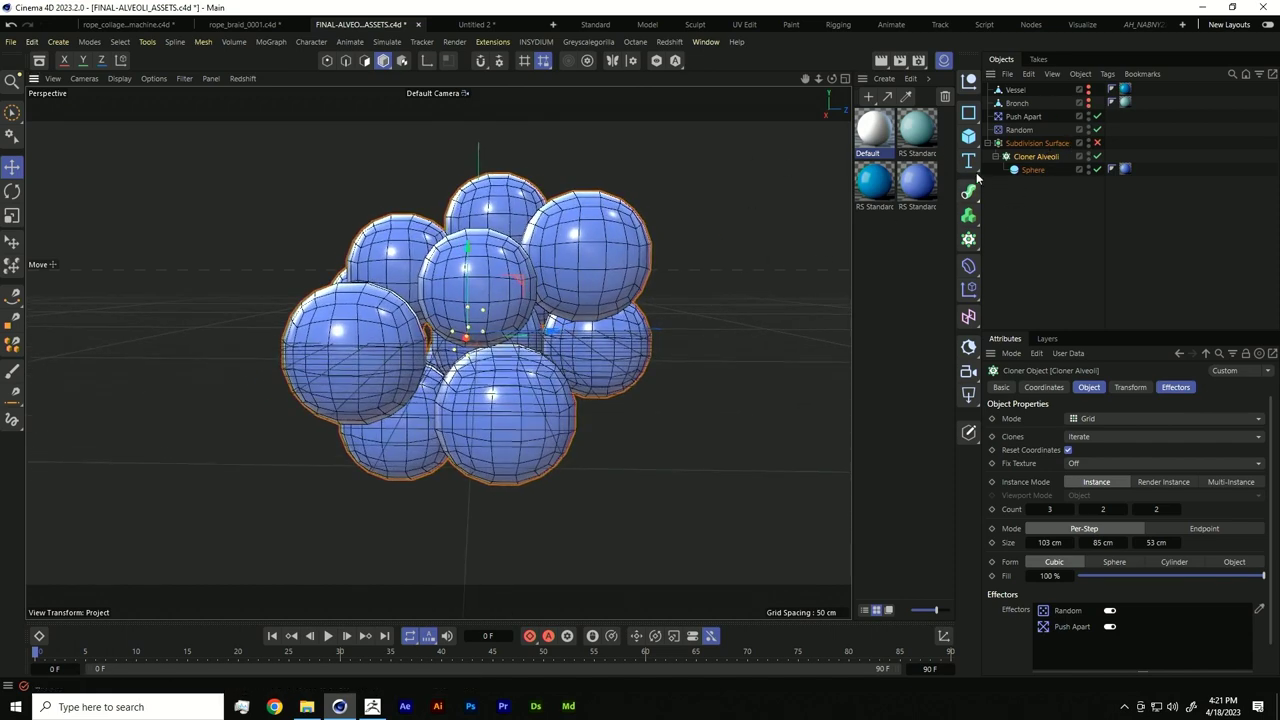
Step: Add a Soft Body tag to Cloner Alveoli and show its soft-body settings
right_click(1031, 160)
mouse_move(1065, 264)
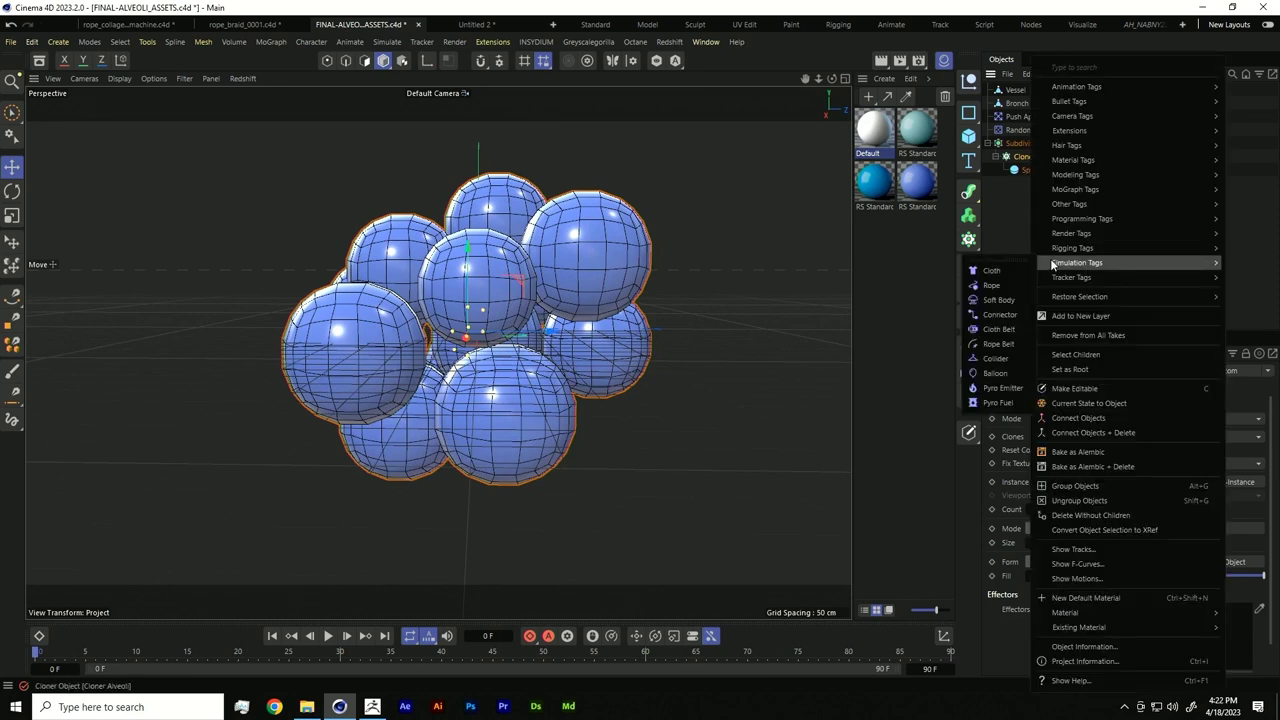
click(998, 300)
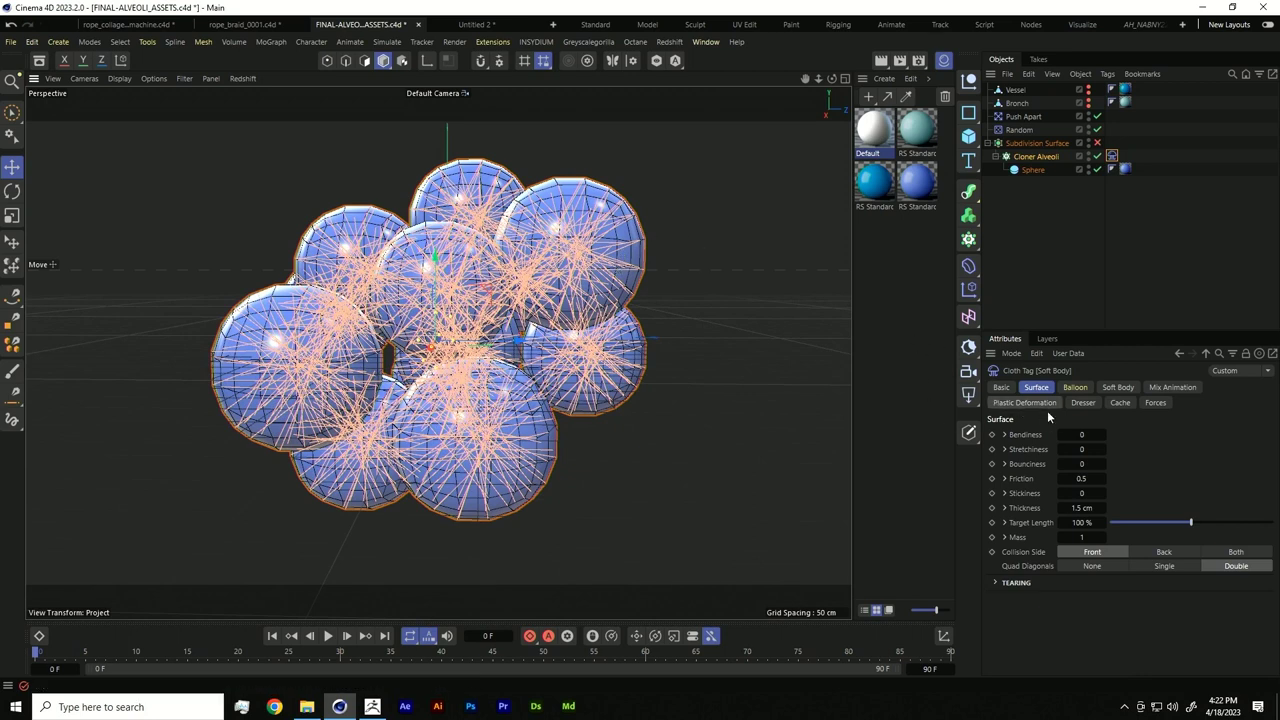
click(1110, 389)
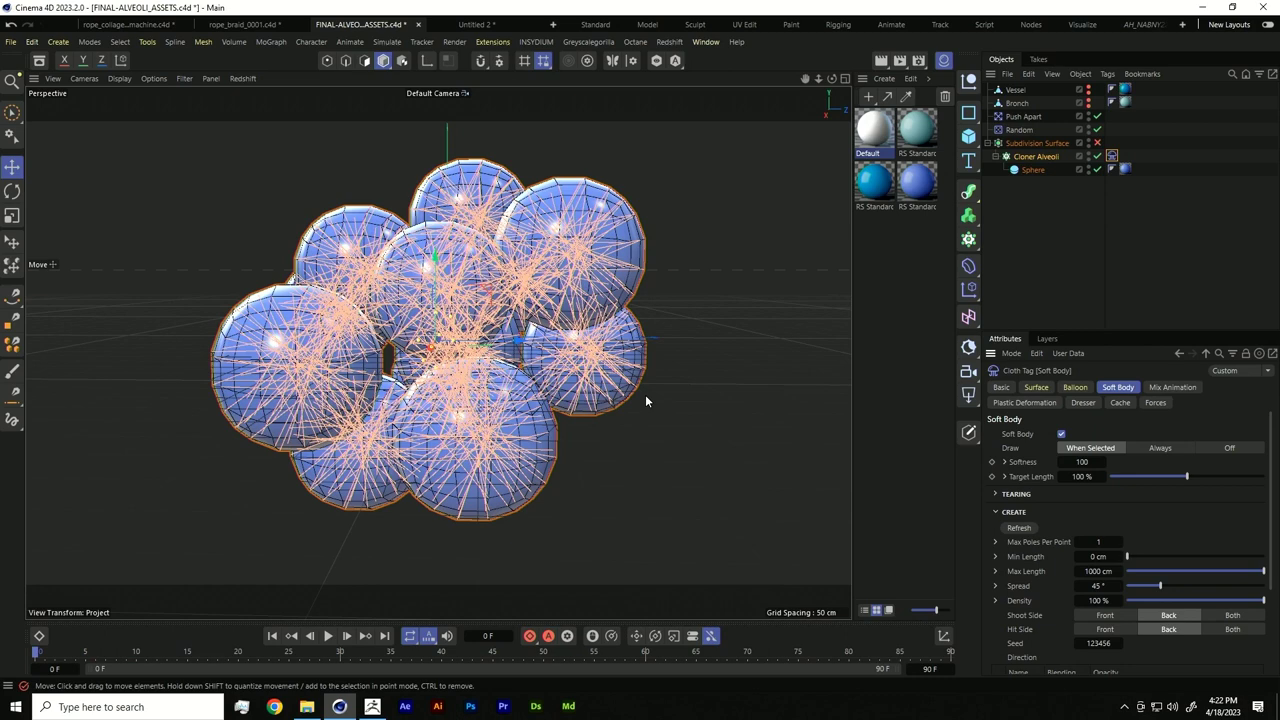
Step: Set the soft body's Softness to 555 and Target Length to 555 %
click(1080, 462)
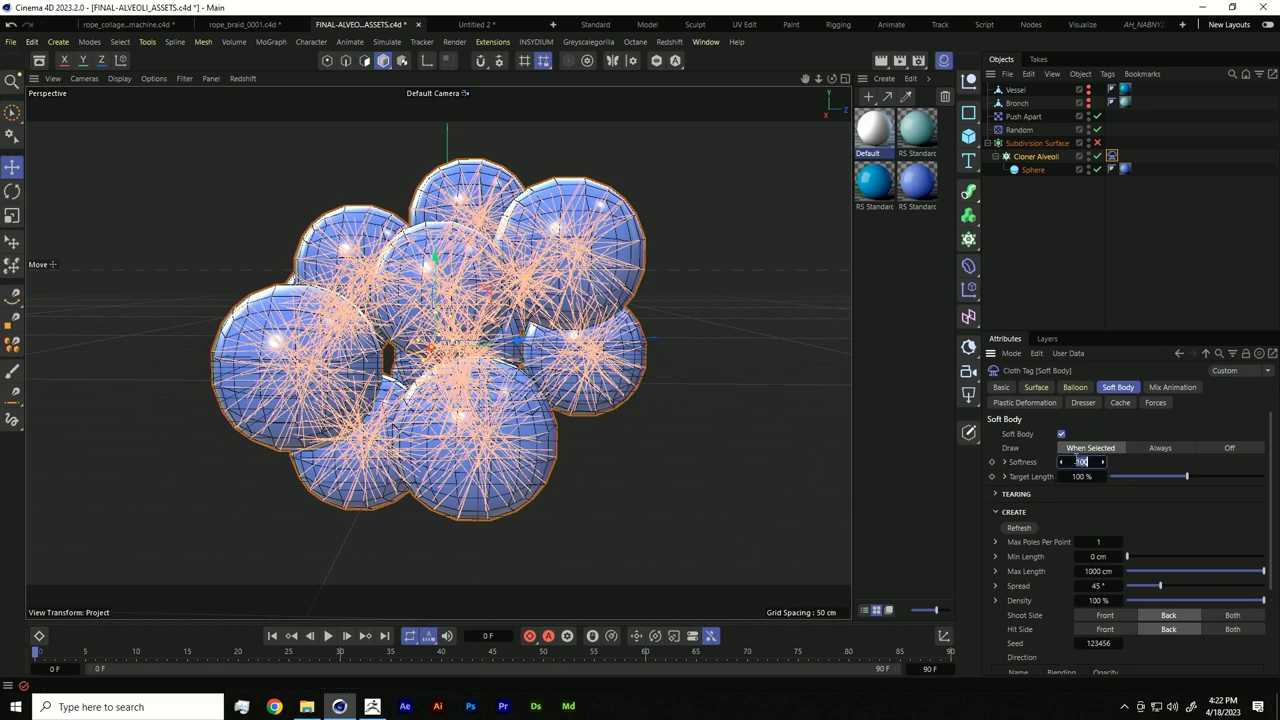
text(555)
key(Return)
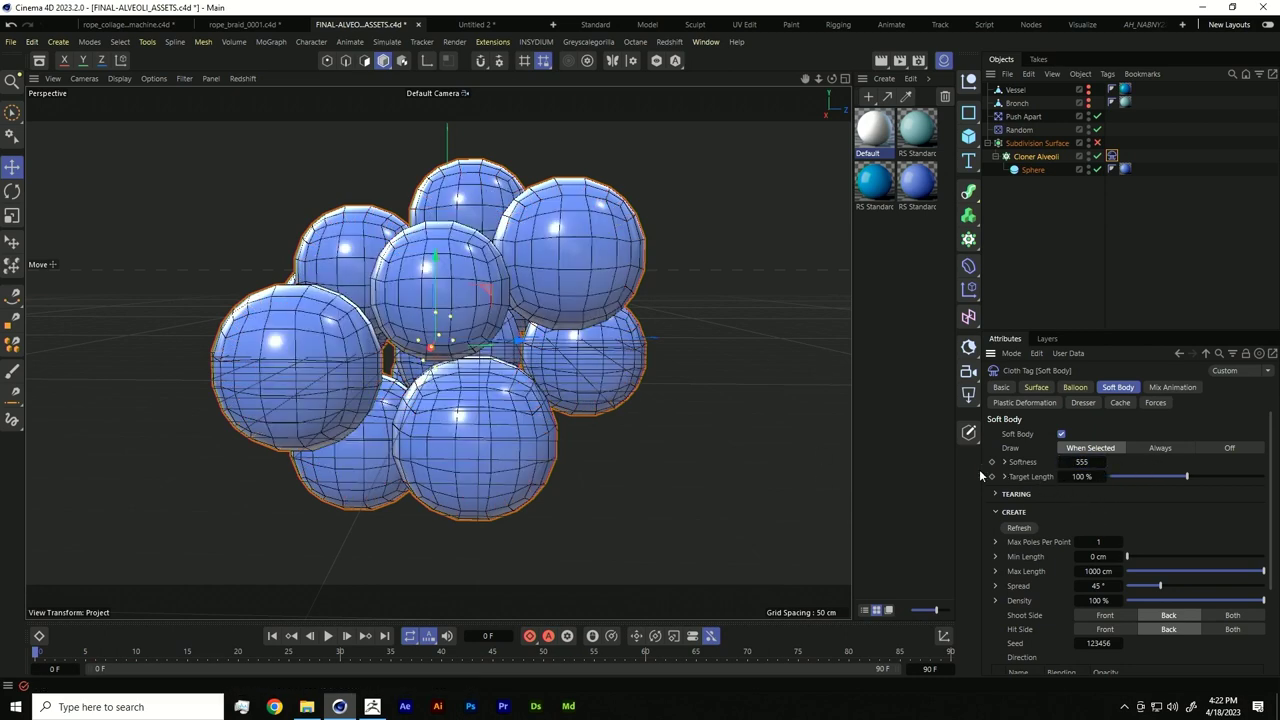
text(555)
key(Return)
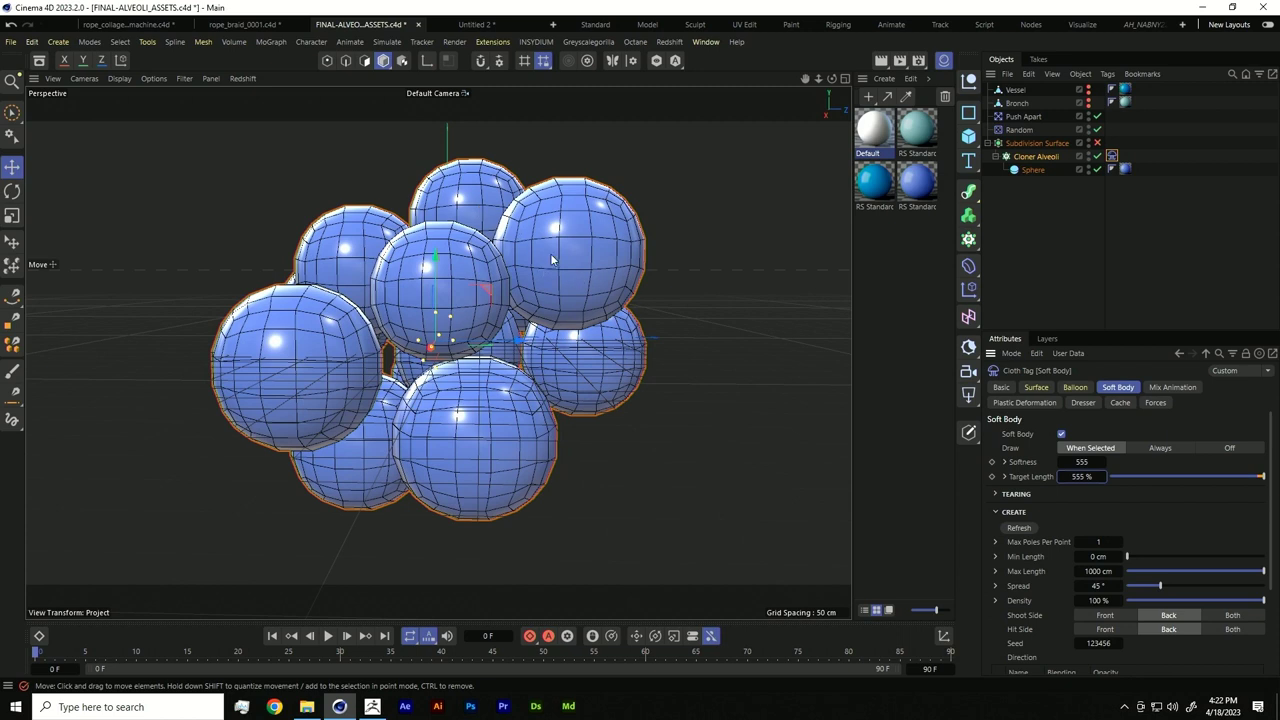
Step: Refresh the springs, set Max Poles Per Point 2, Spread 180°, and Draw Off
click(1017, 527)
click(1121, 541)
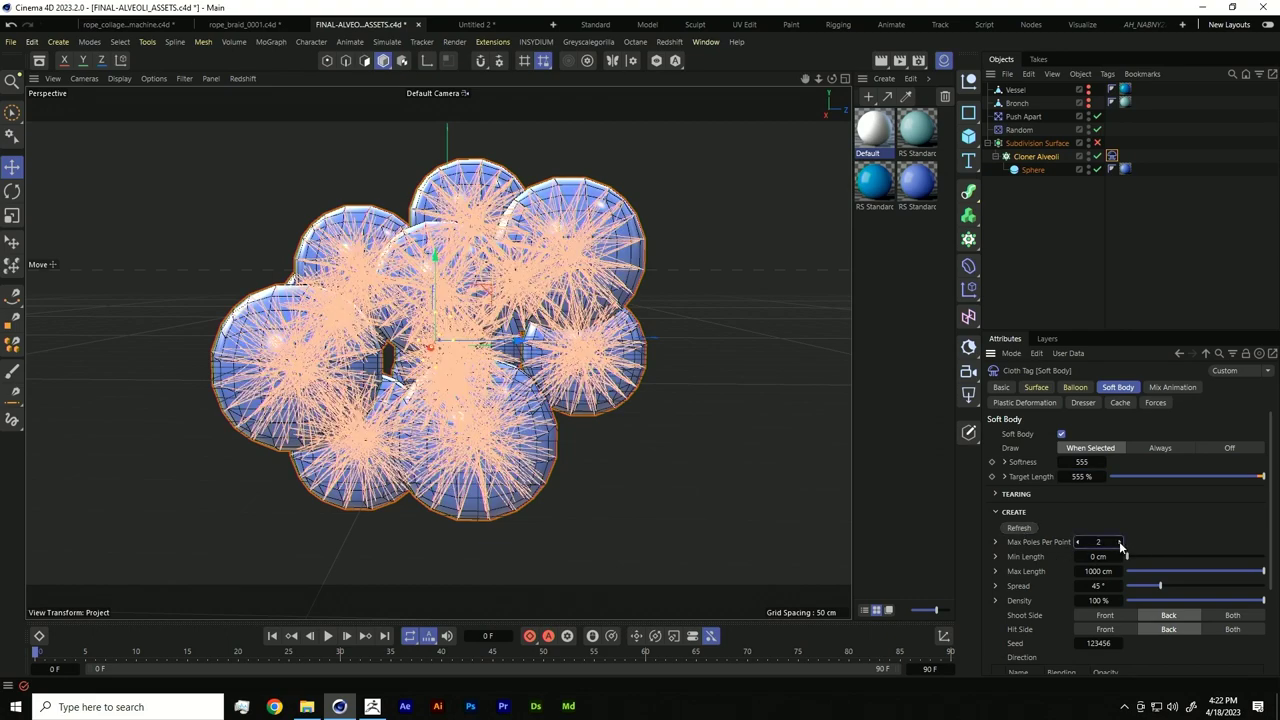
drag(1160, 586, 1263, 586)
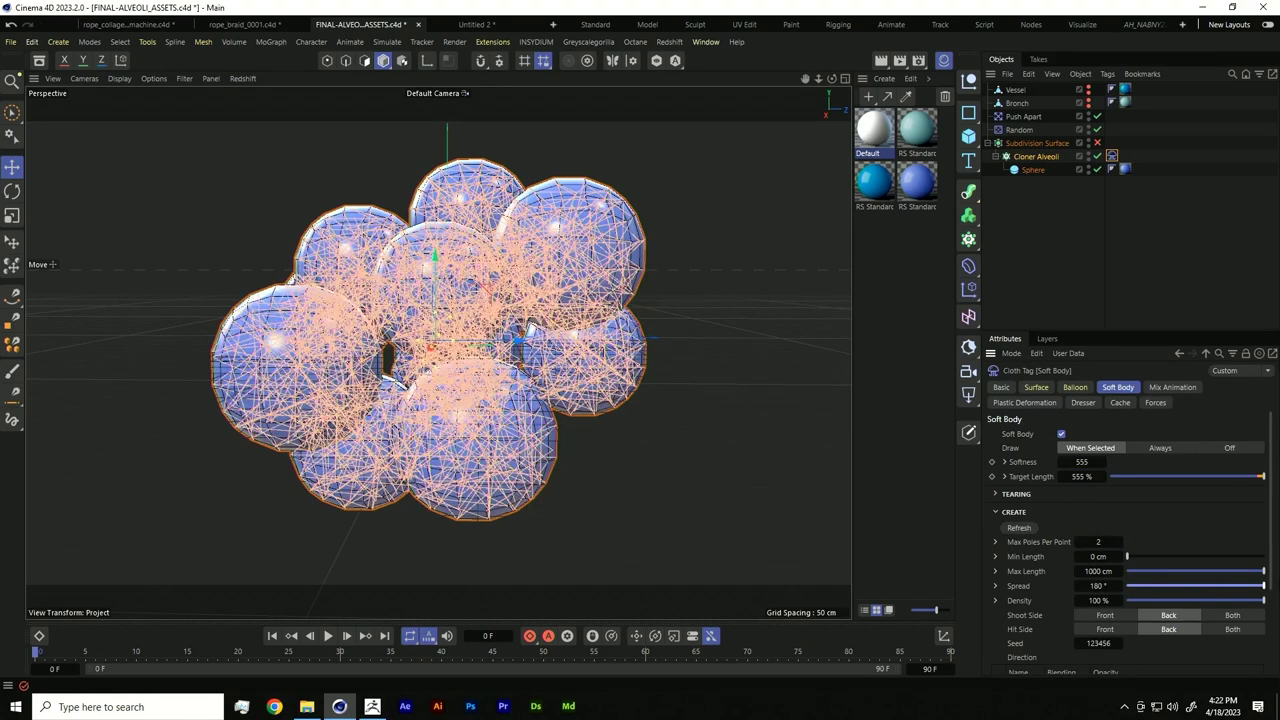
click(1230, 448)
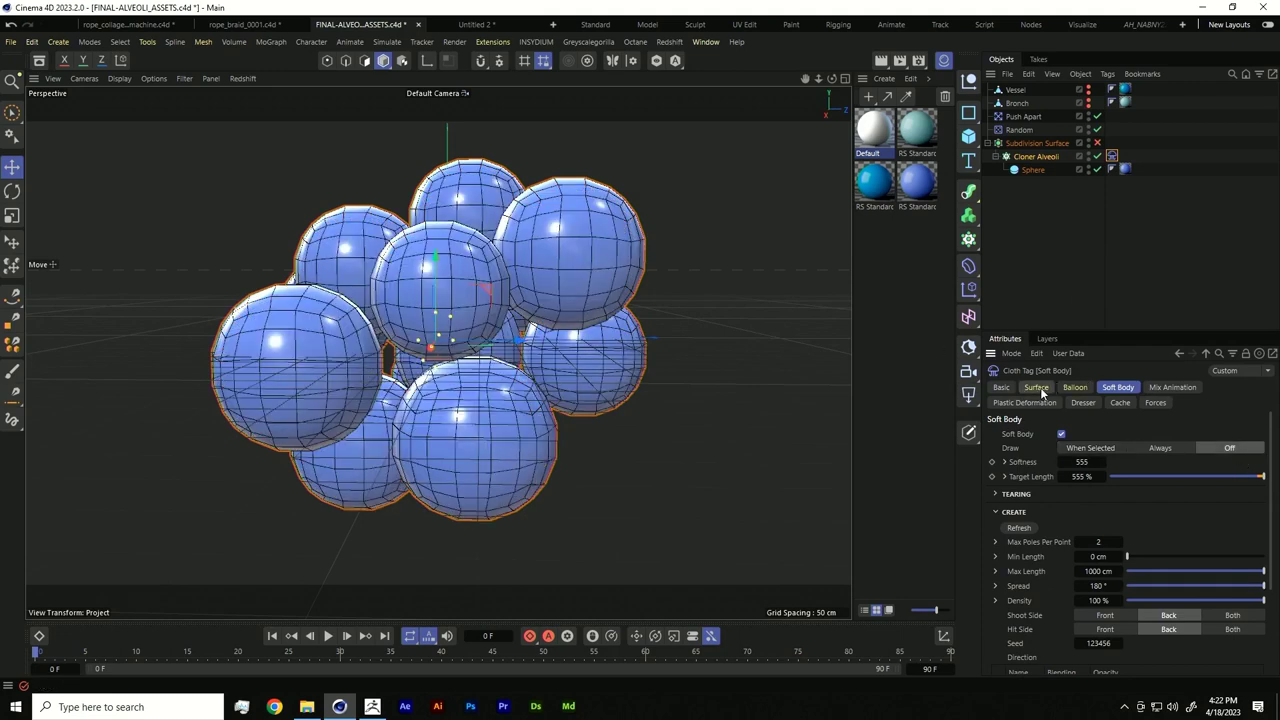
Step: Play the soft-body simulation, then stop and rewind to frame 0
click(330, 636)
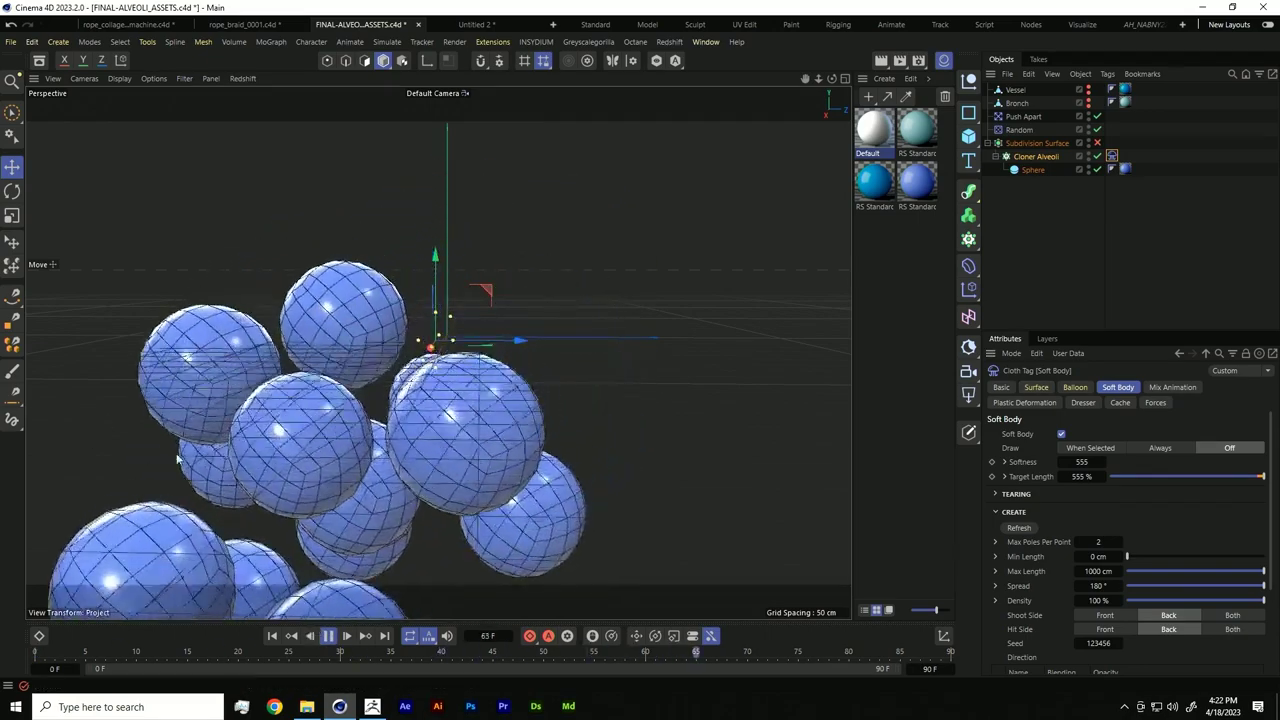
click(328, 636)
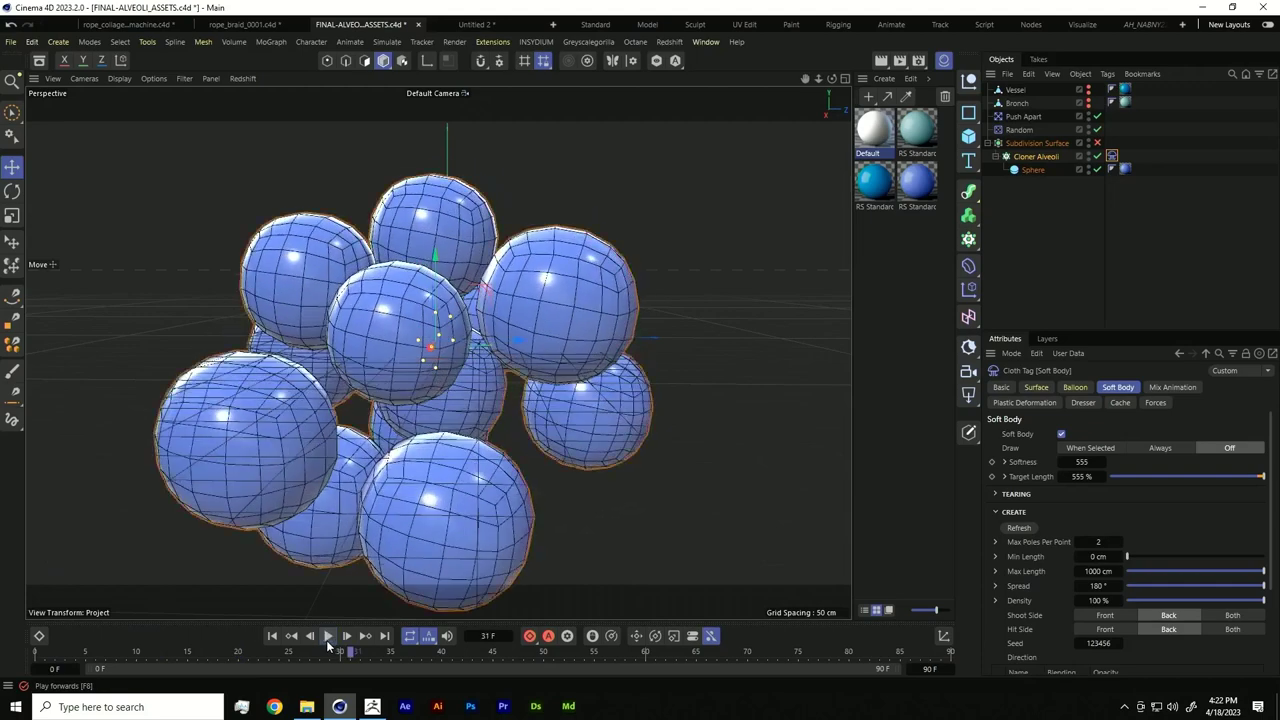
click(271, 636)
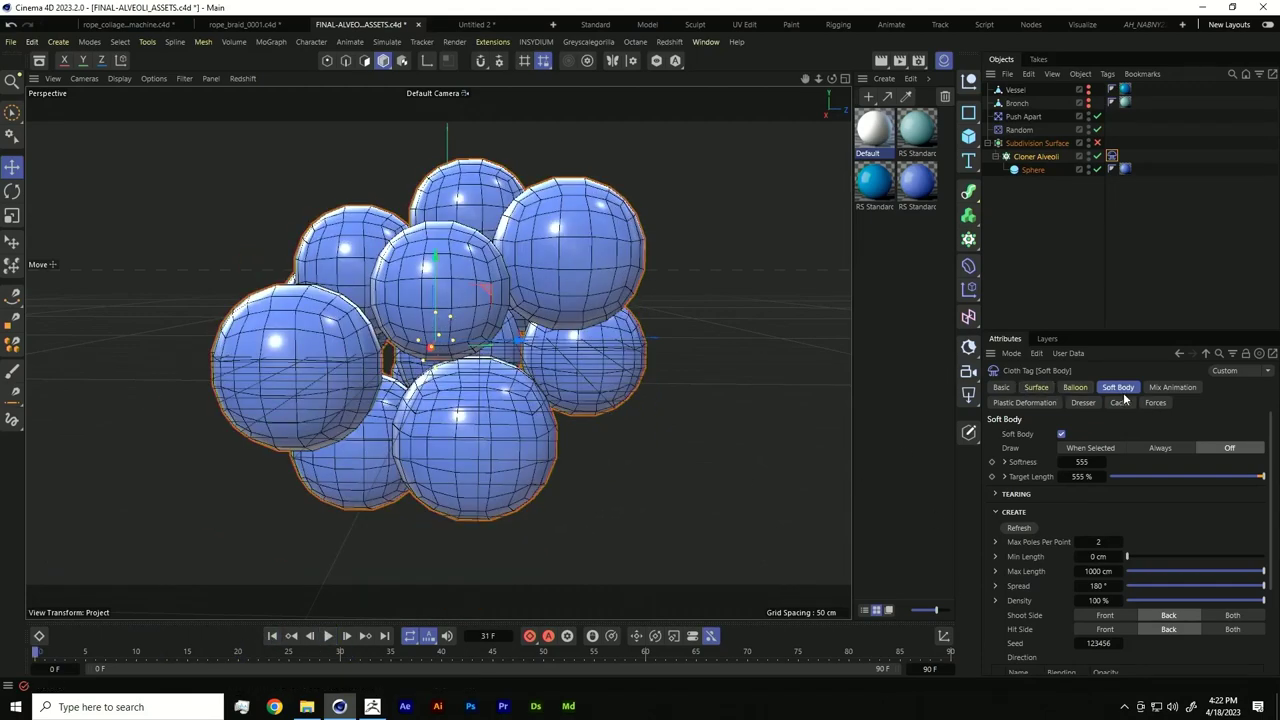
Step: On the Surface tab set Bendiness 20, Stretchiness 10 and Target Length 130 %
click(1034, 390)
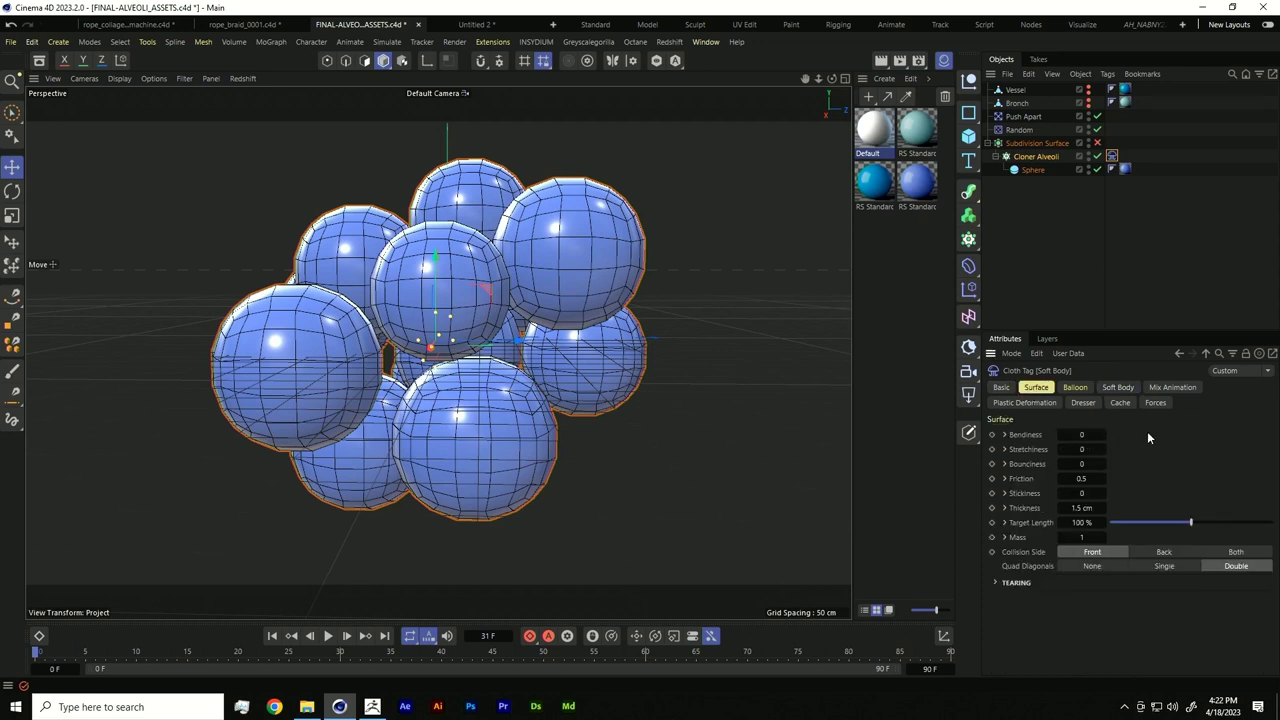
click(1081, 435)
text(20)
click(1081, 449)
text(10)
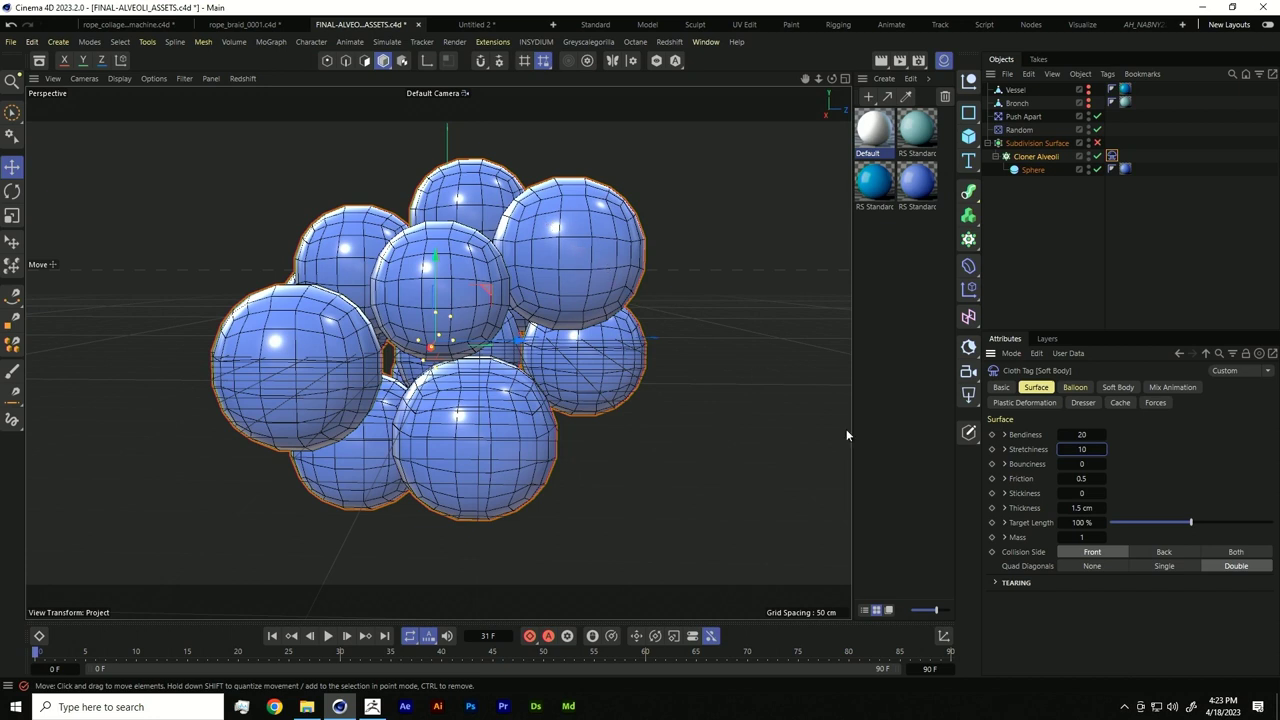
double_click(1082, 522)
text(1)
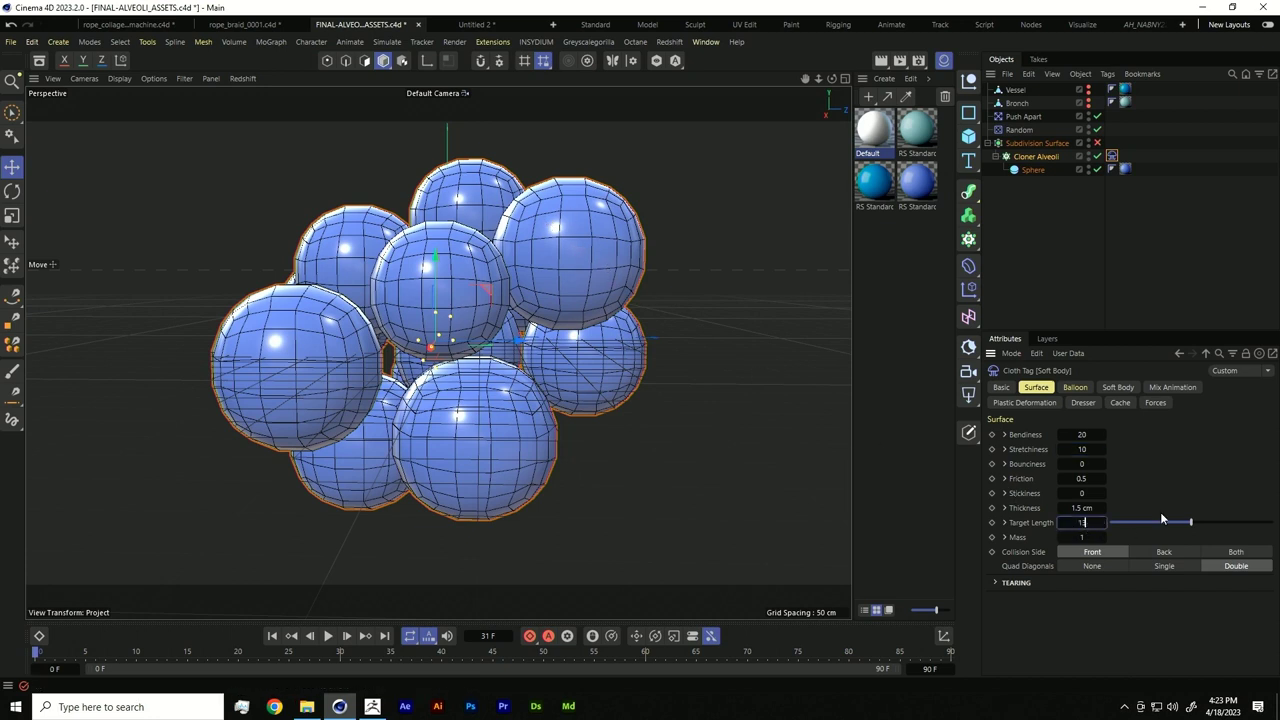
text(30)
key(Return)
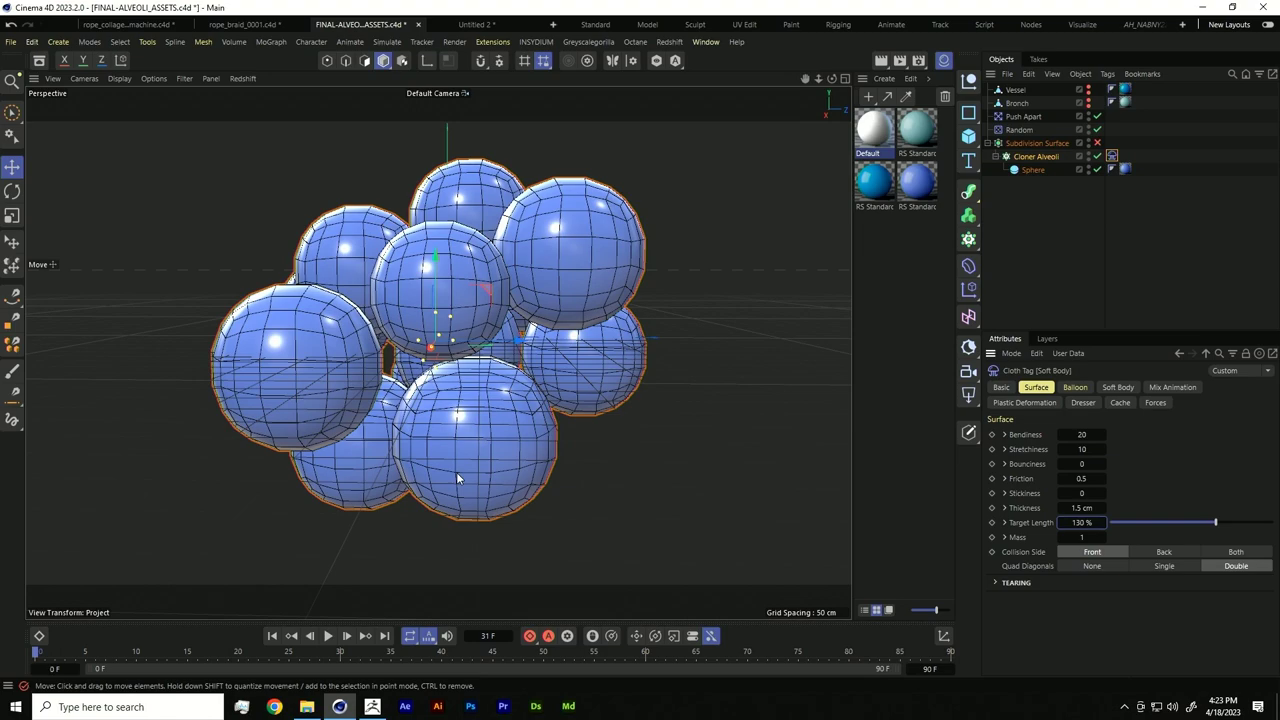
Step: Replay the inflation simulation from the start, then stop and rewind to the first frame
click(272, 636)
click(327, 636)
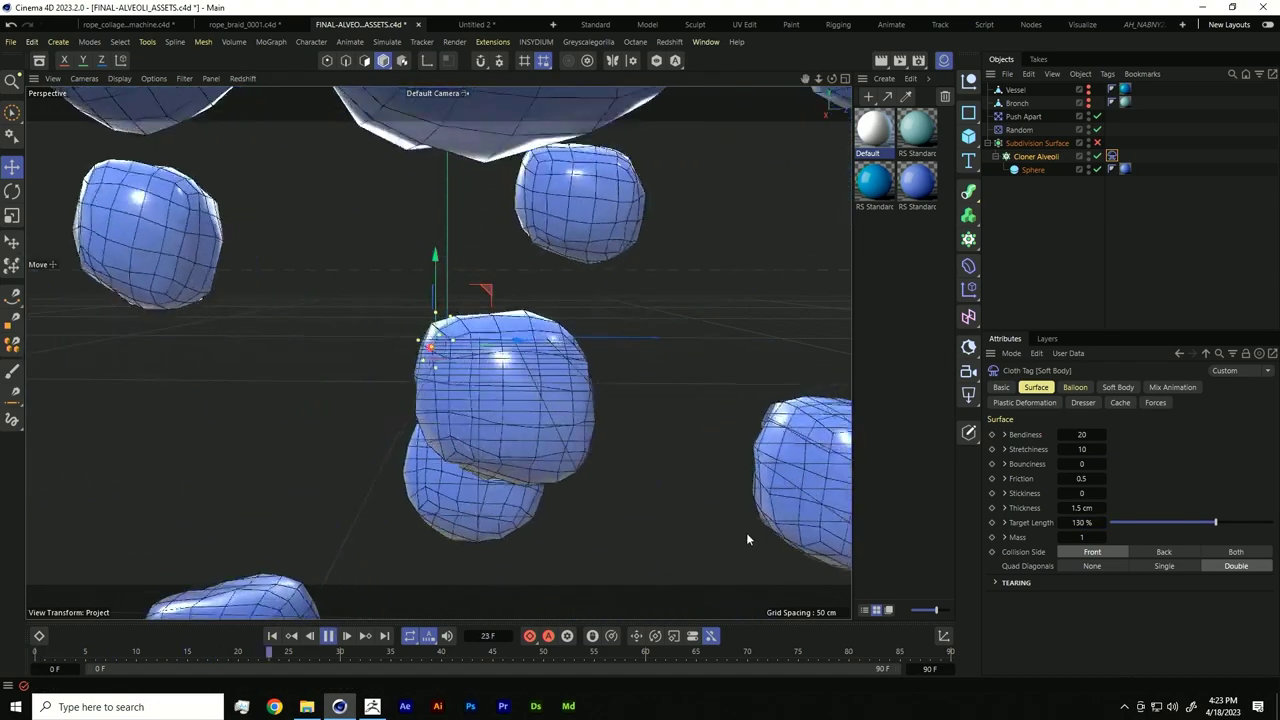
scroll(401, 428, down, 5)
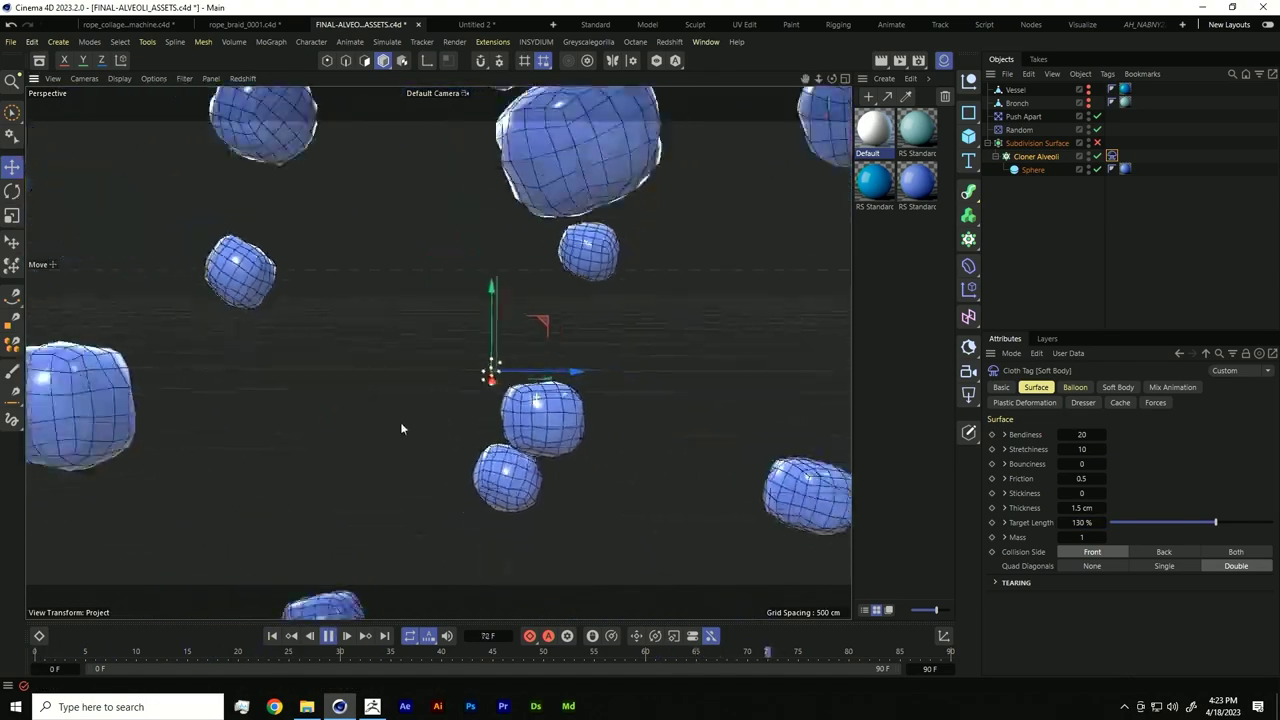
click(339, 637)
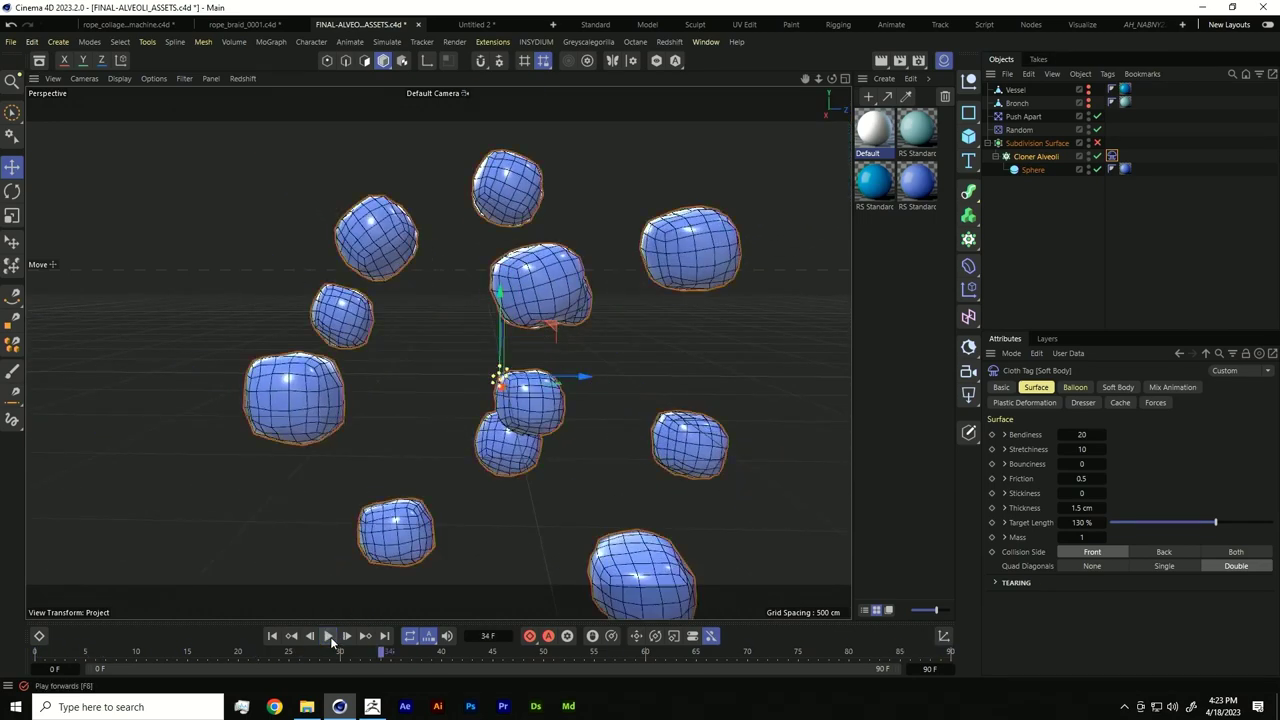
click(272, 636)
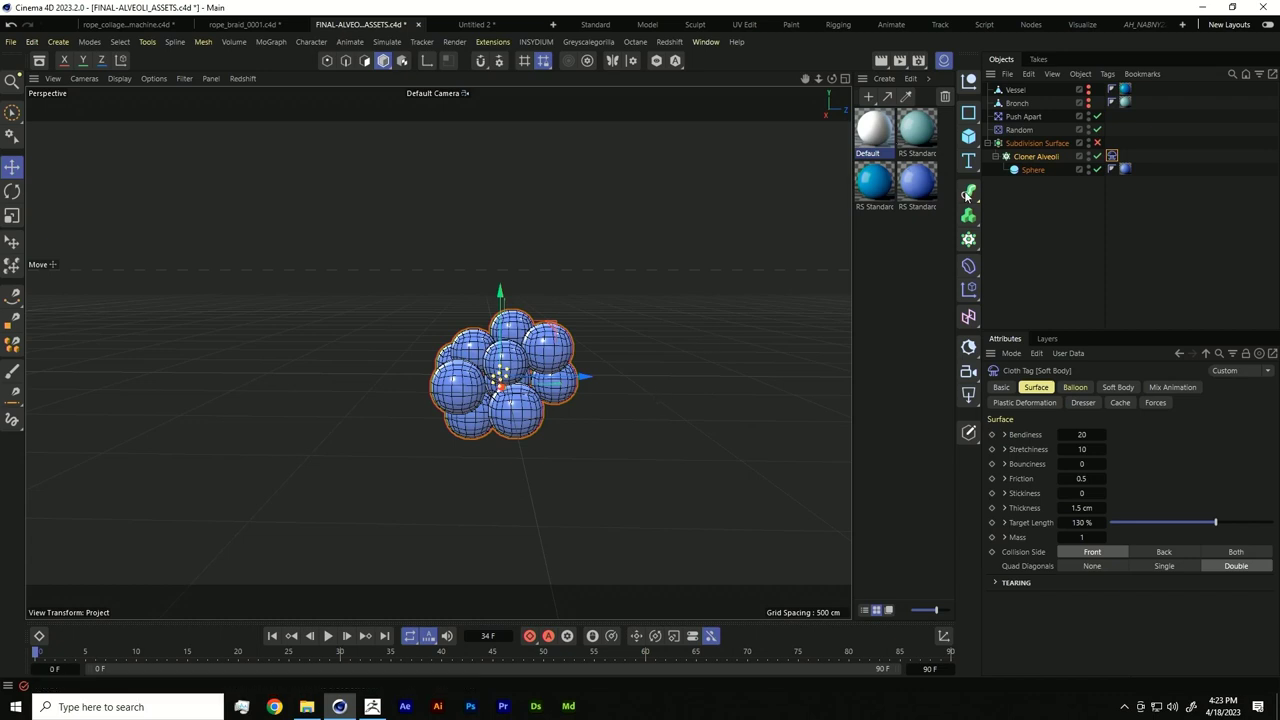
Step: Add a Vertex Map tag to Cloner Alveoli and orbit to view the red-tinted cluster
right_click(1021, 163)
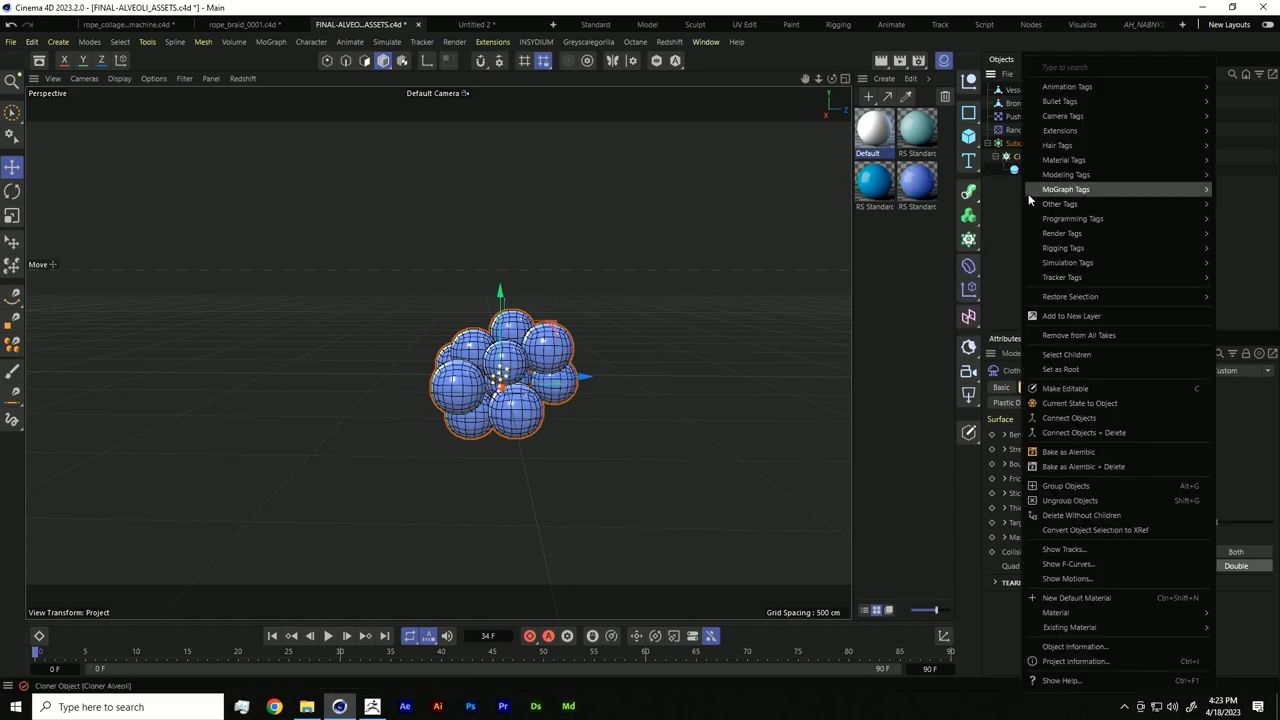
mouse_move(1070, 178)
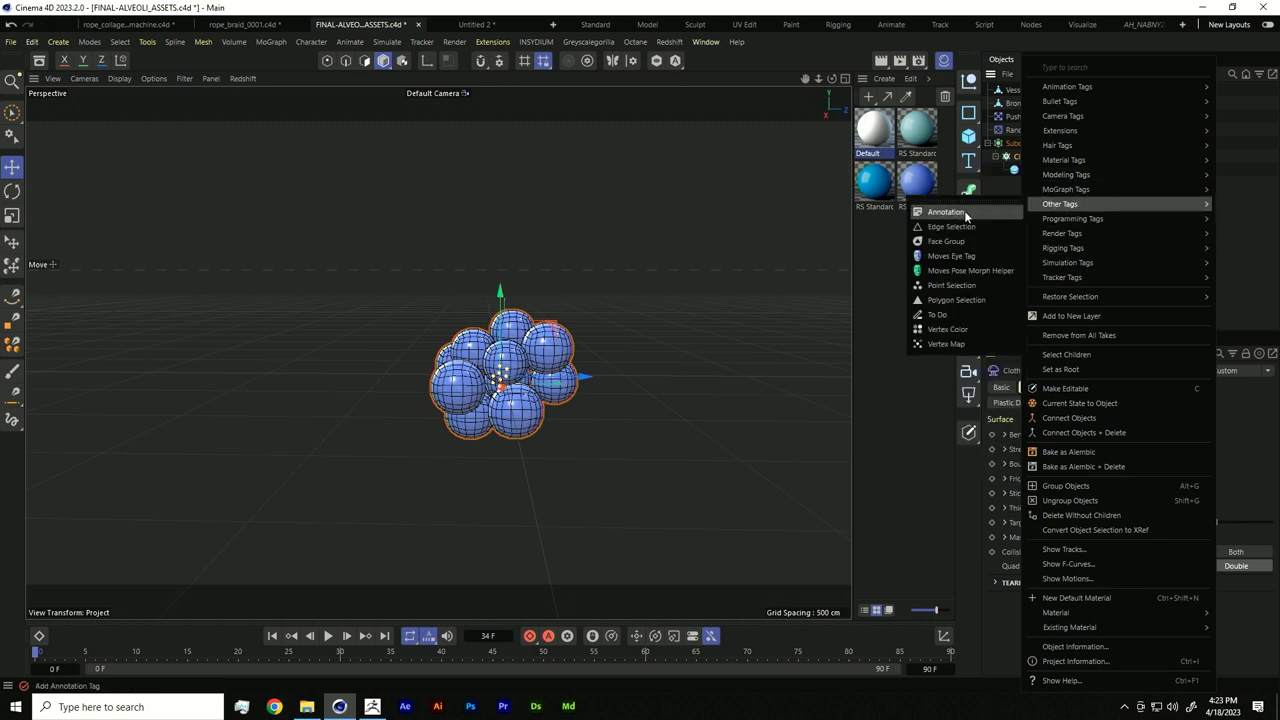
click(955, 343)
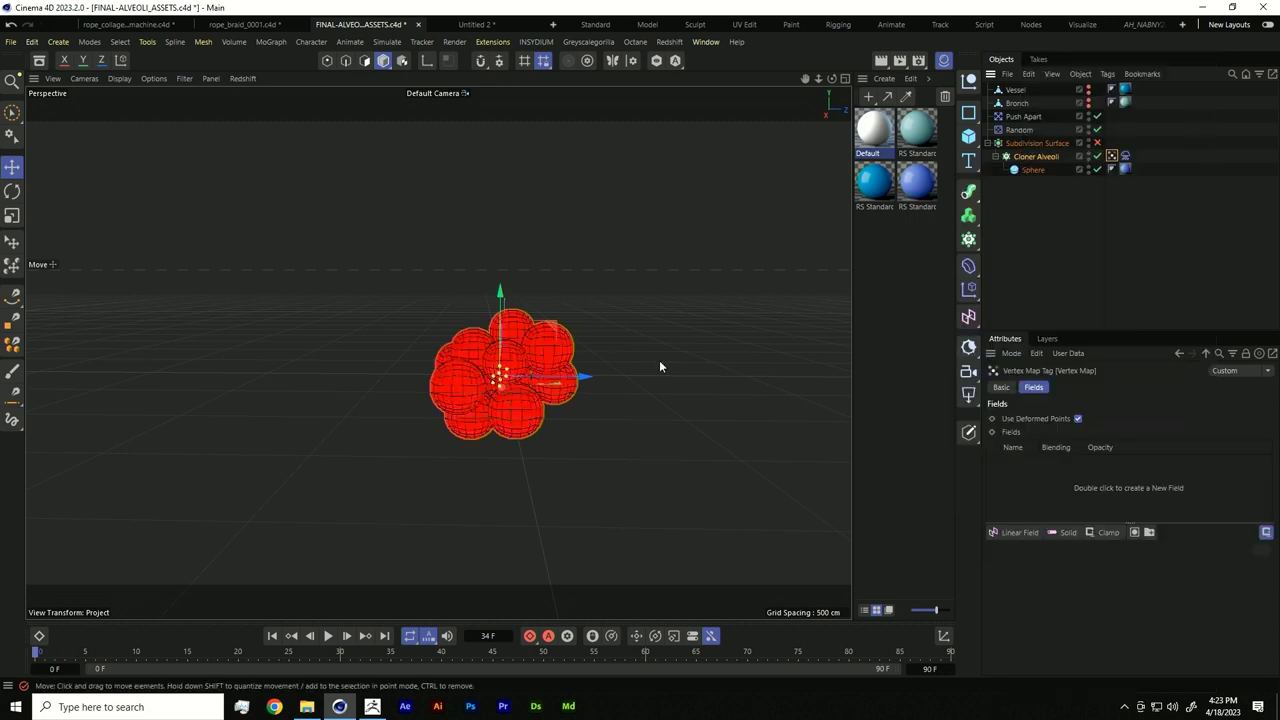
scroll(537, 384, up, 3)
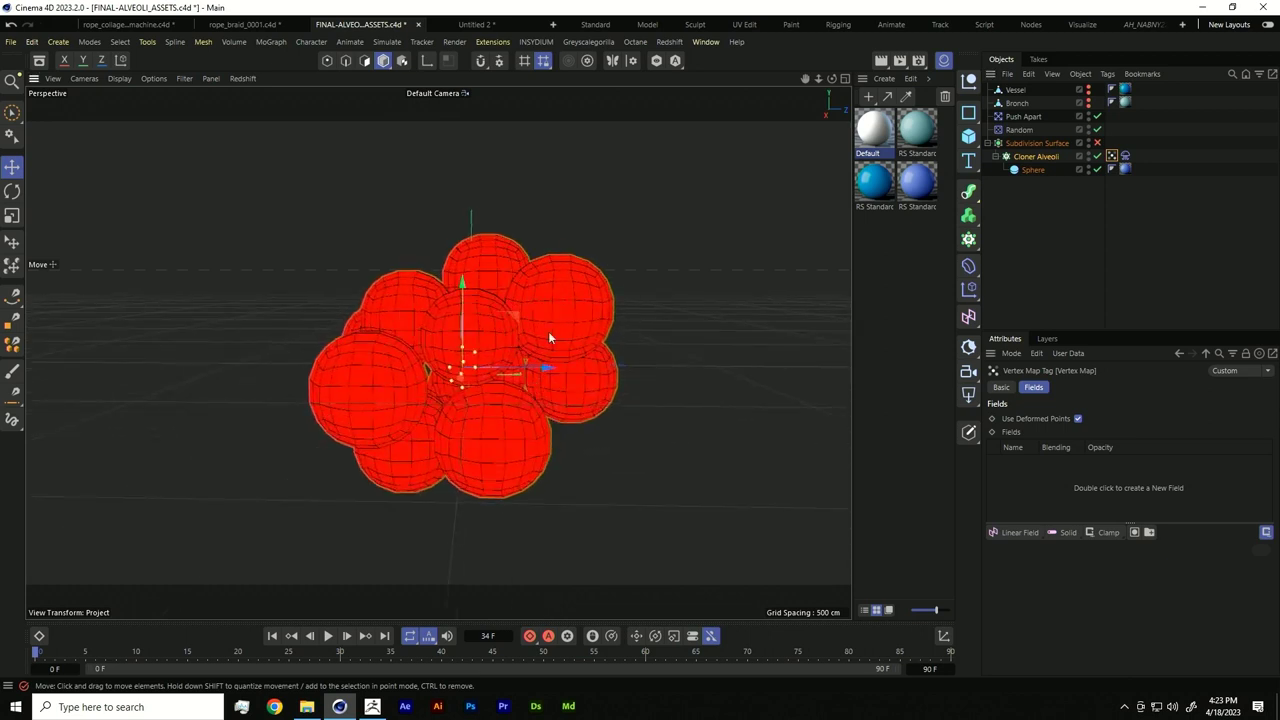
alt+drag(489, 443, 518, 414)
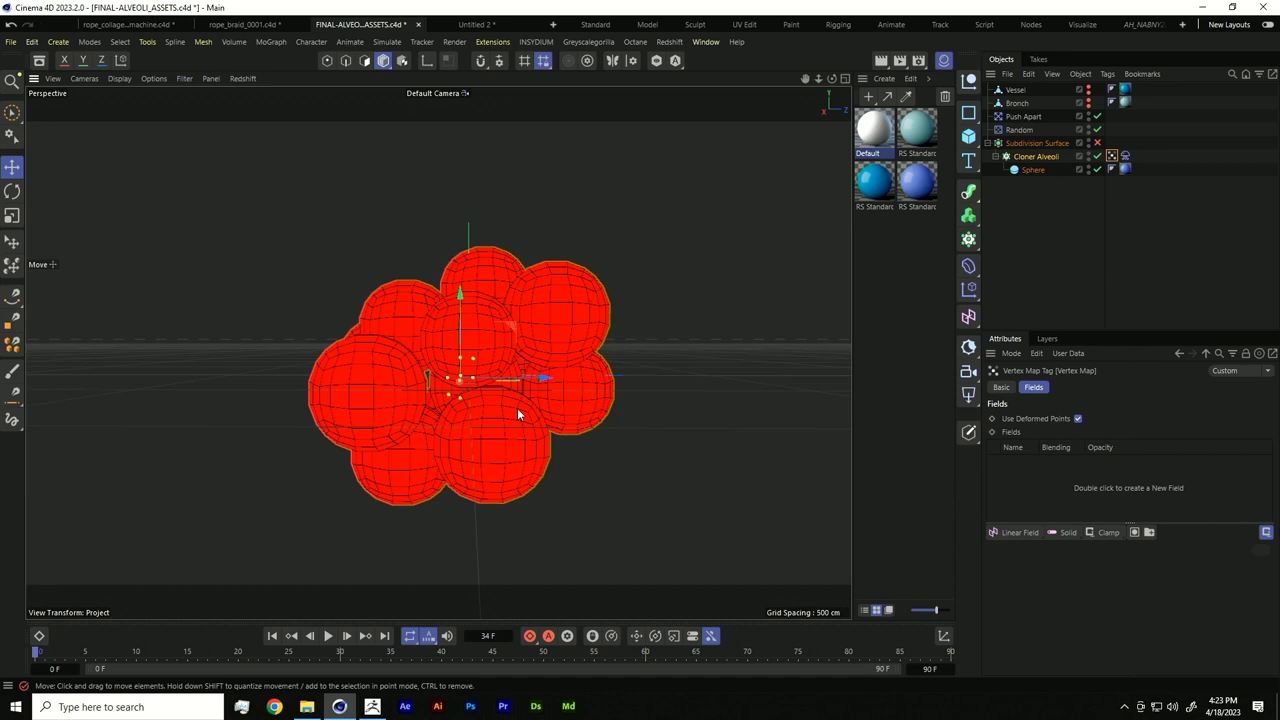
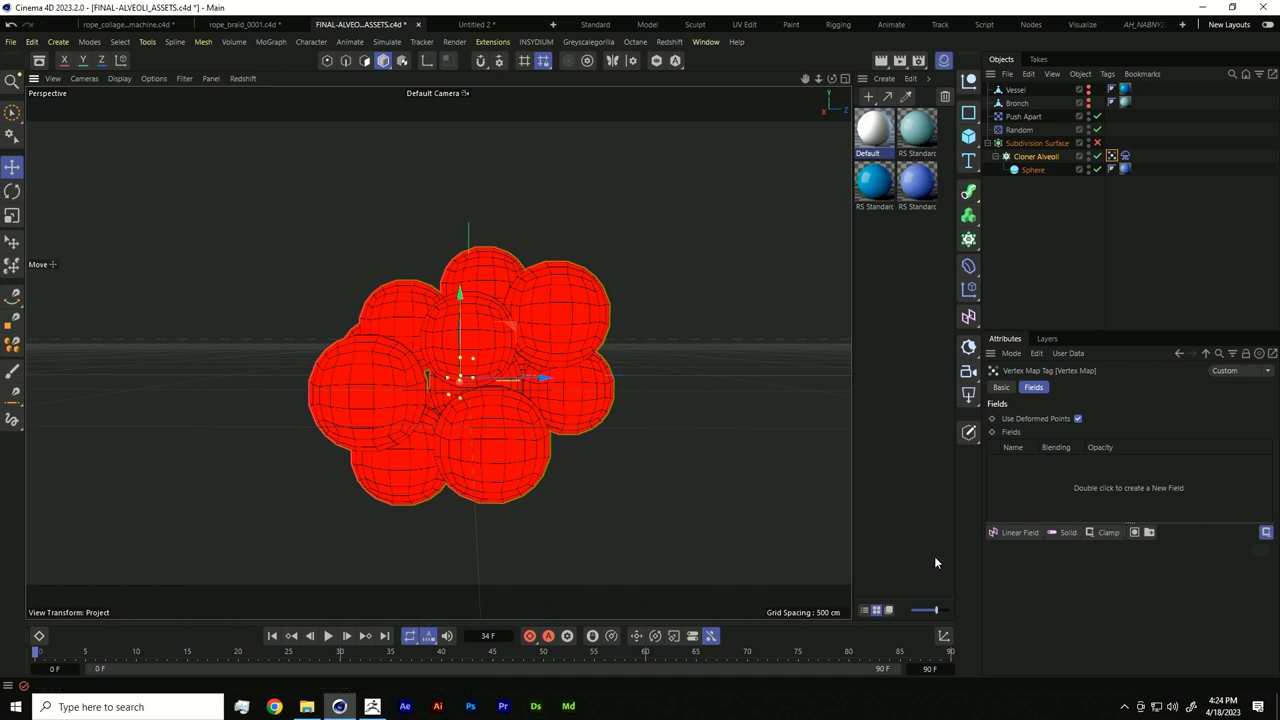
Step: Add a Spherical Field to the alveoli cloner's Vertex Map fields
click(1018, 531)
click(1100, 574)
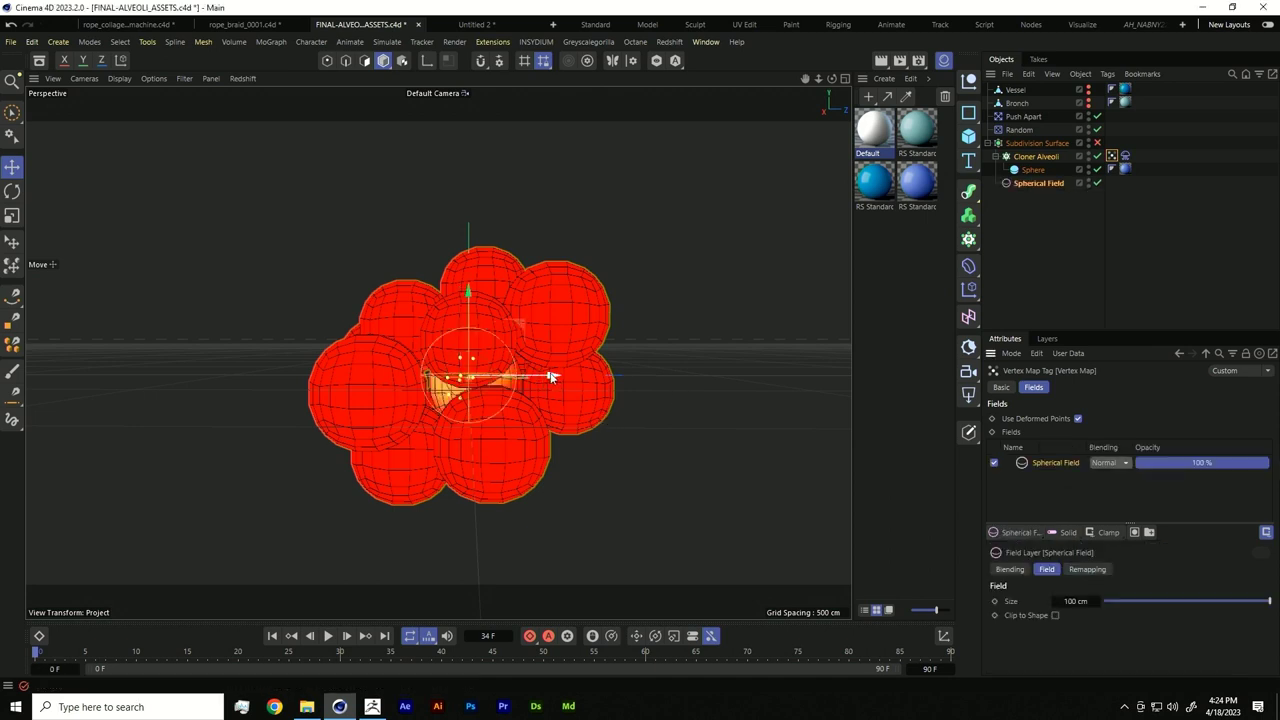
mouse_move(551, 377)
mouse_down()
mouse_move(703, 376)
mouse_move(545, 392)
mouse_up()
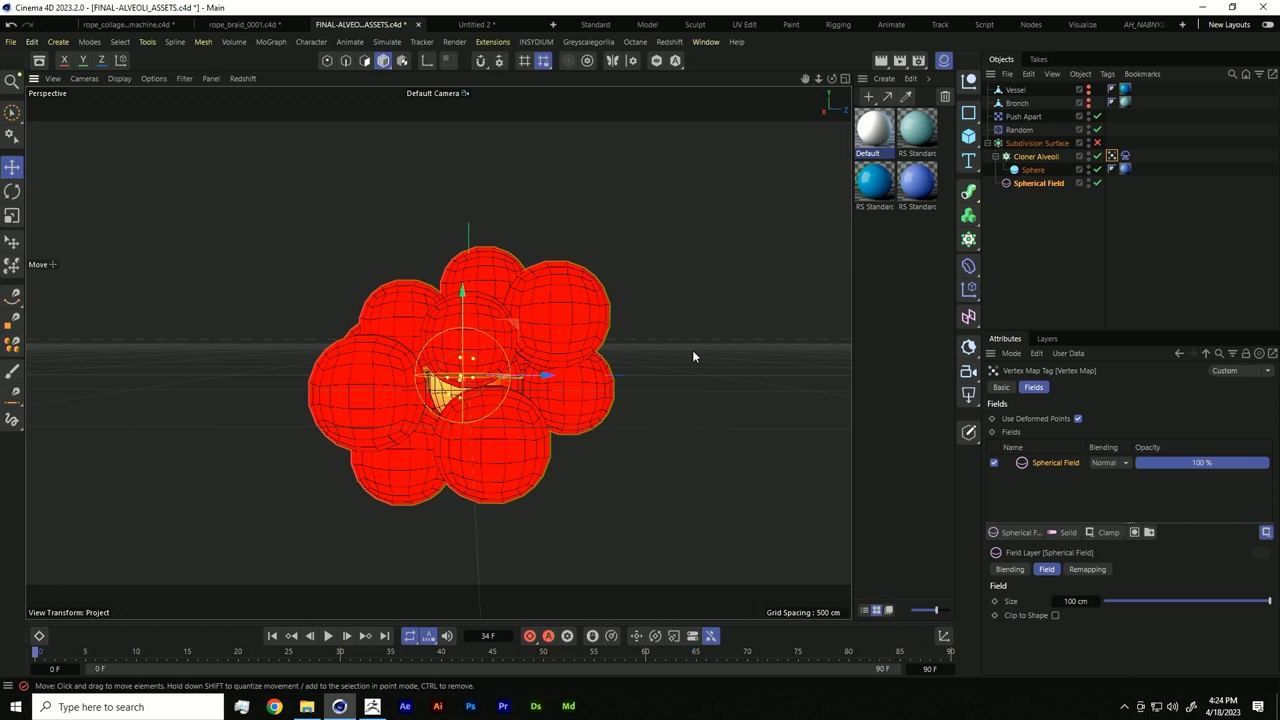
key(ctrl+z)
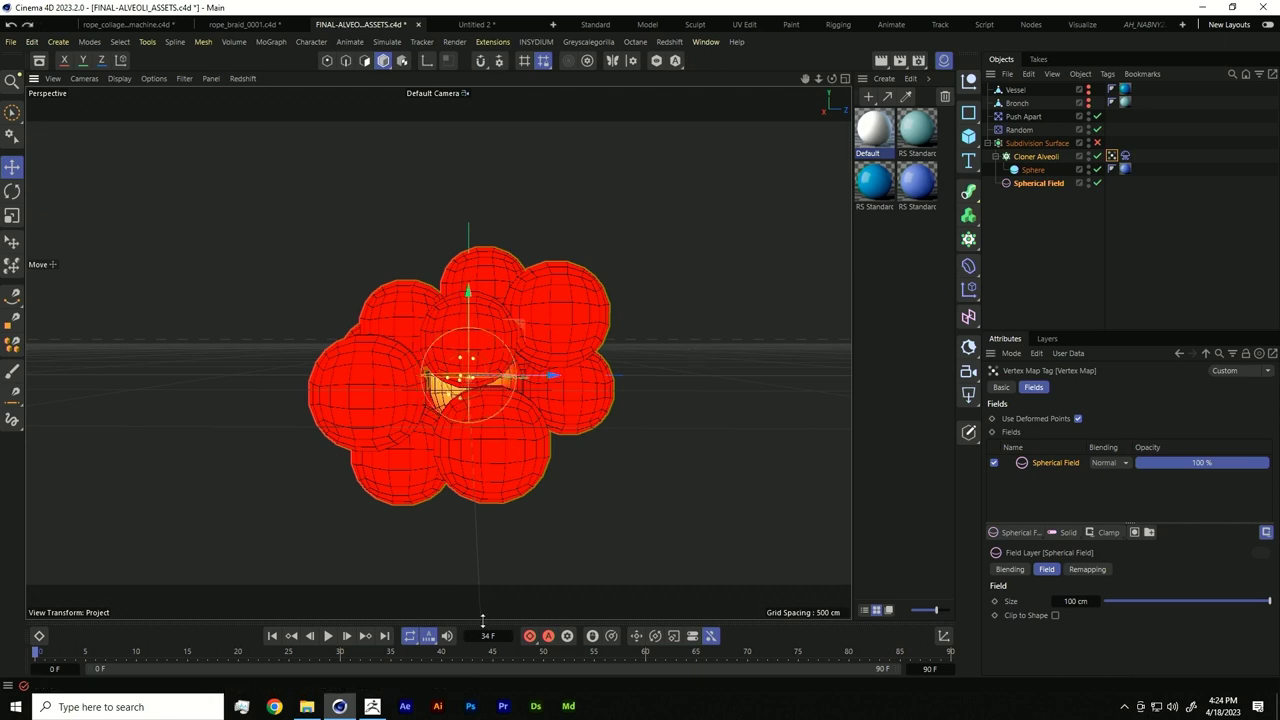
Step: Disable the Soft Body cloth tag on Cloner Alveoli, then reselect the Vertex Map tag
drag(474, 628, 474, 565)
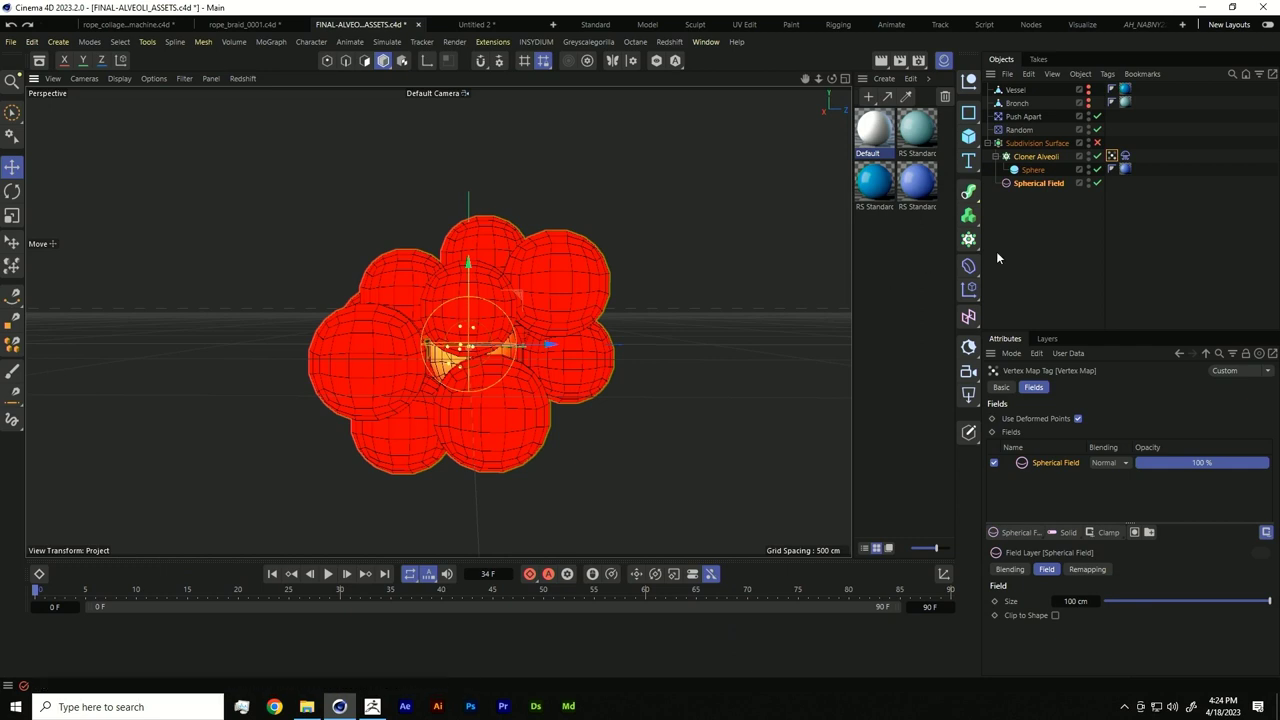
click(1125, 157)
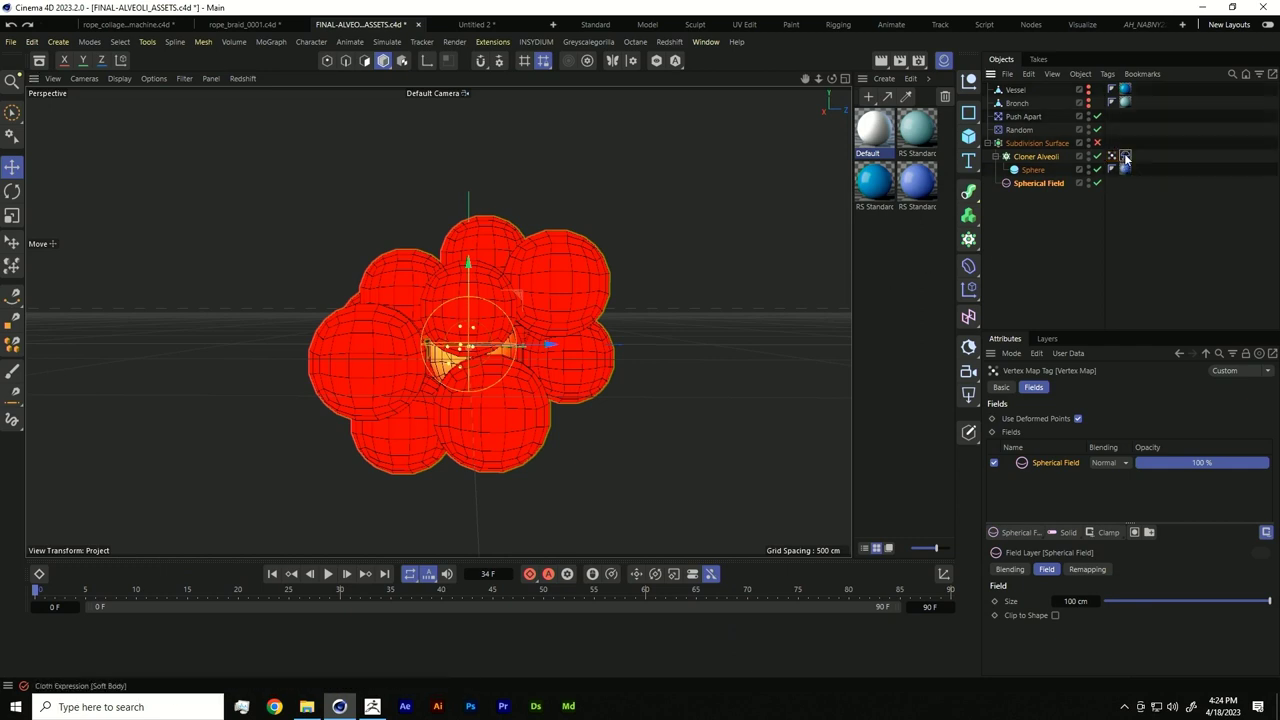
click(1001, 388)
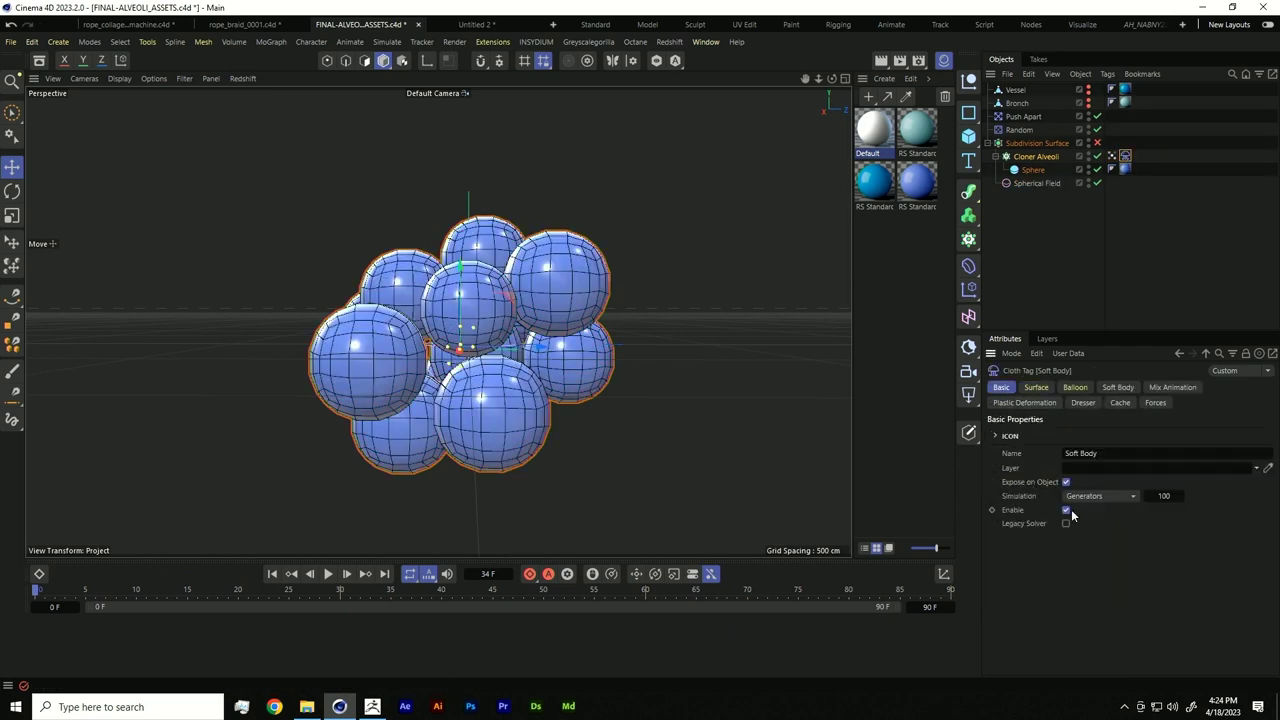
click(1065, 510)
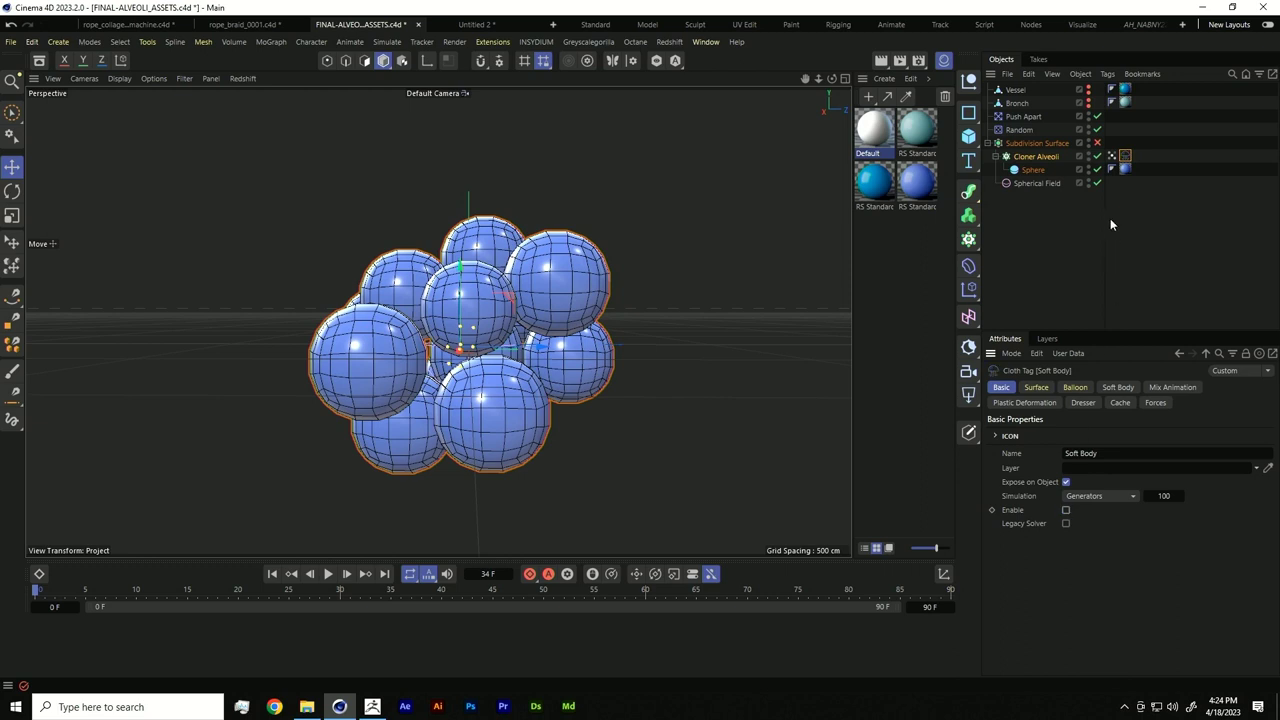
click(1111, 156)
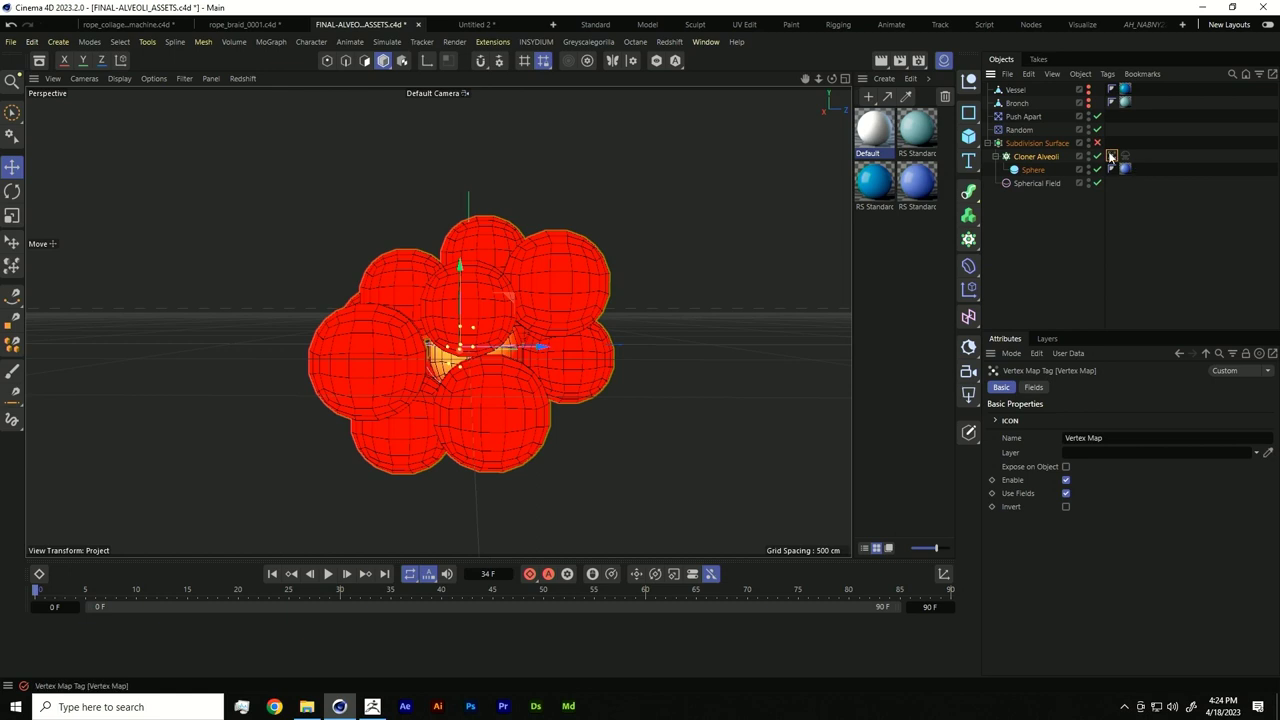
Step: Keyframe the Spherical Field's Size at 0 cm, then at 850 cm
click(1033, 387)
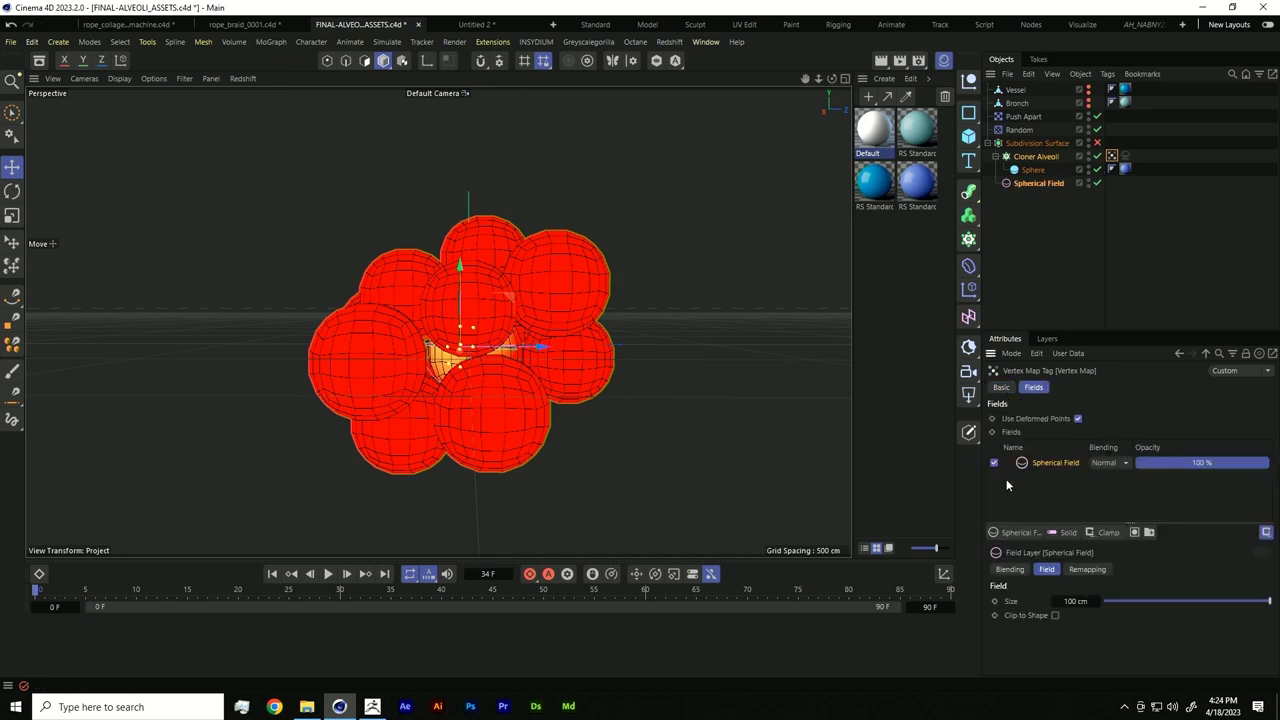
drag(1133, 600, 1091, 604)
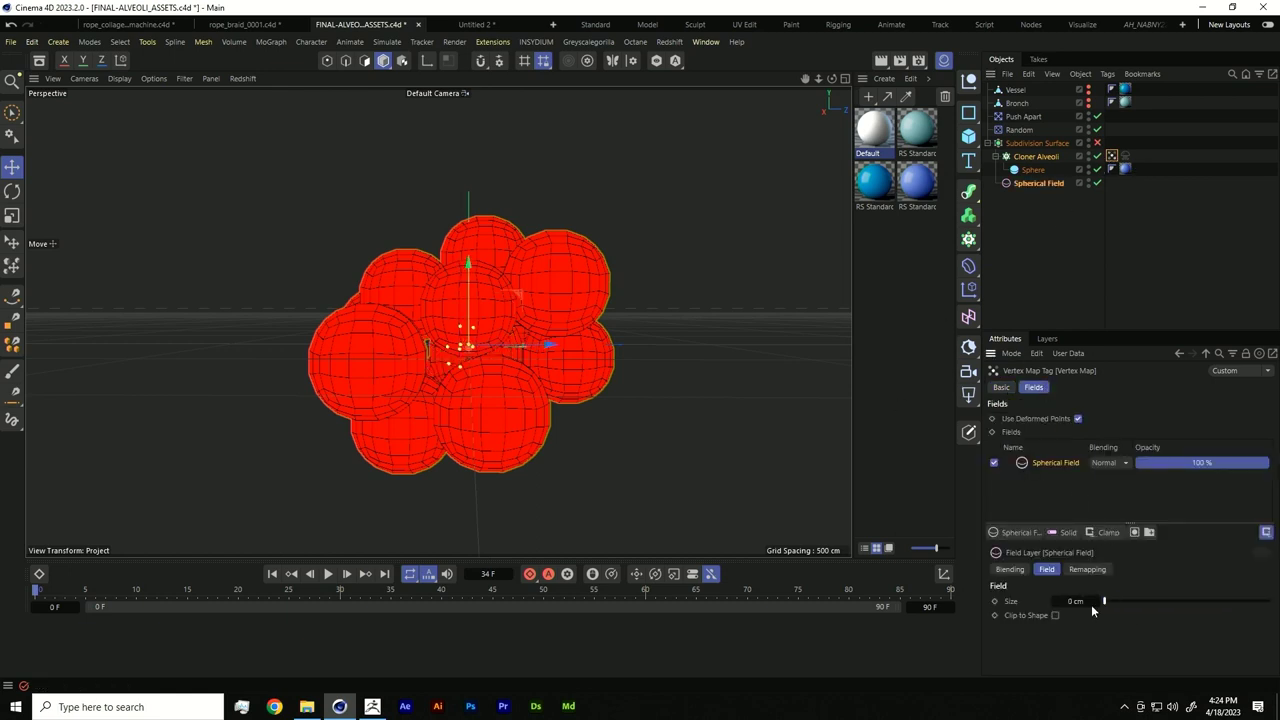
click(995, 601)
drag(1087, 601, 1274, 580)
drag(1068, 601, 1274, 613)
drag(1084, 606, 1033, 595)
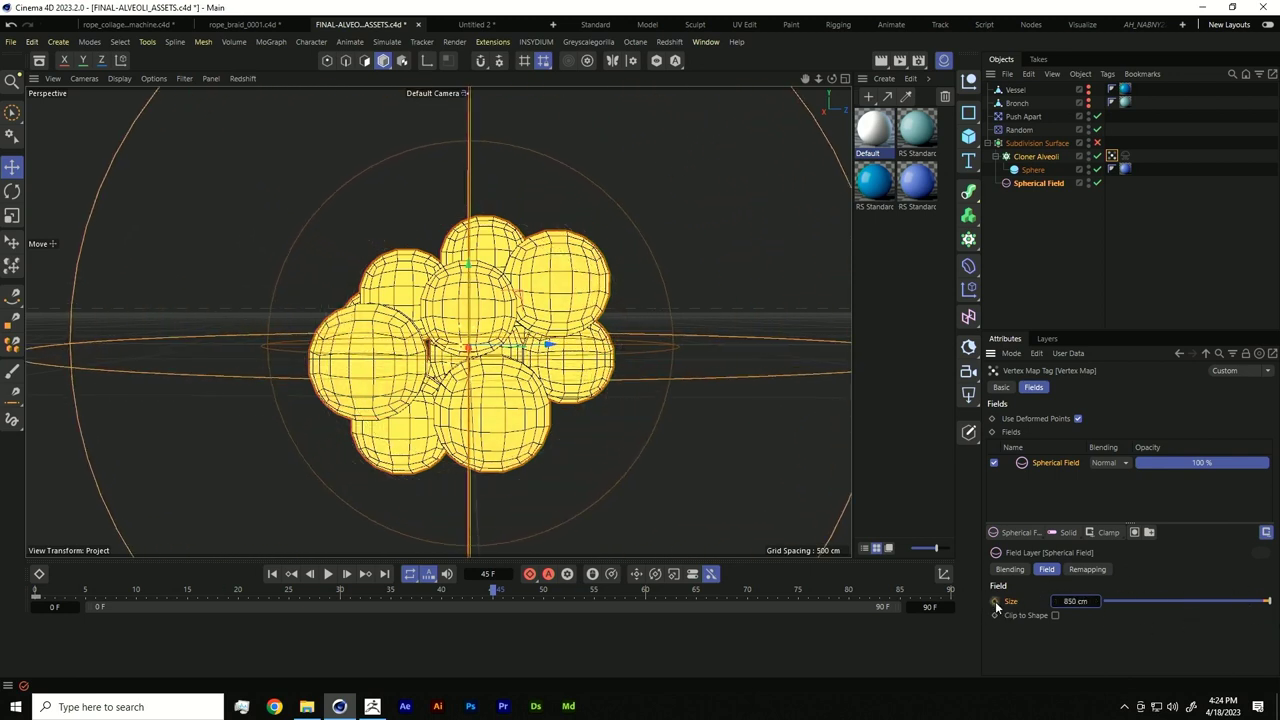
click(993, 601)
Step: At frame 90, keyframe the Spherical Field's Size back to 0 cm
click(948, 592)
drag(1119, 600, 1031, 606)
click(994, 601)
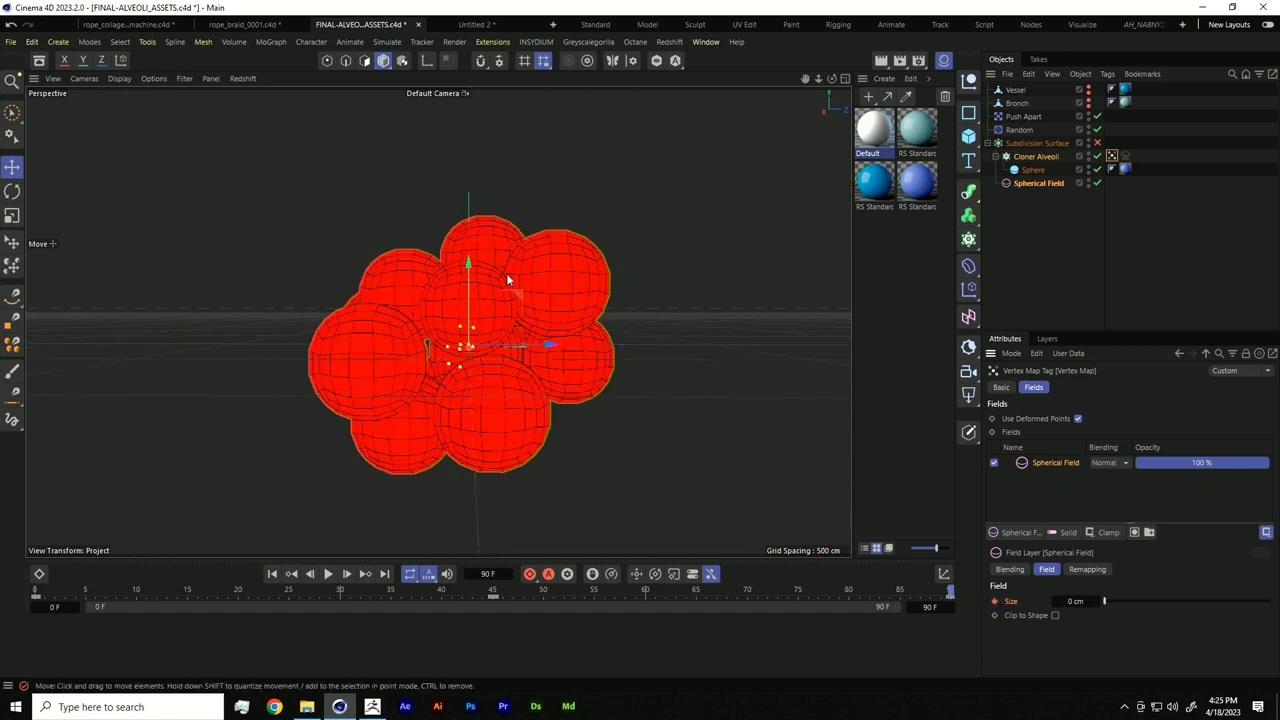
click(710, 41)
Step: Open the Dope Sheet timeline and set the scene end frame to 500
mouse_move(697, 53)
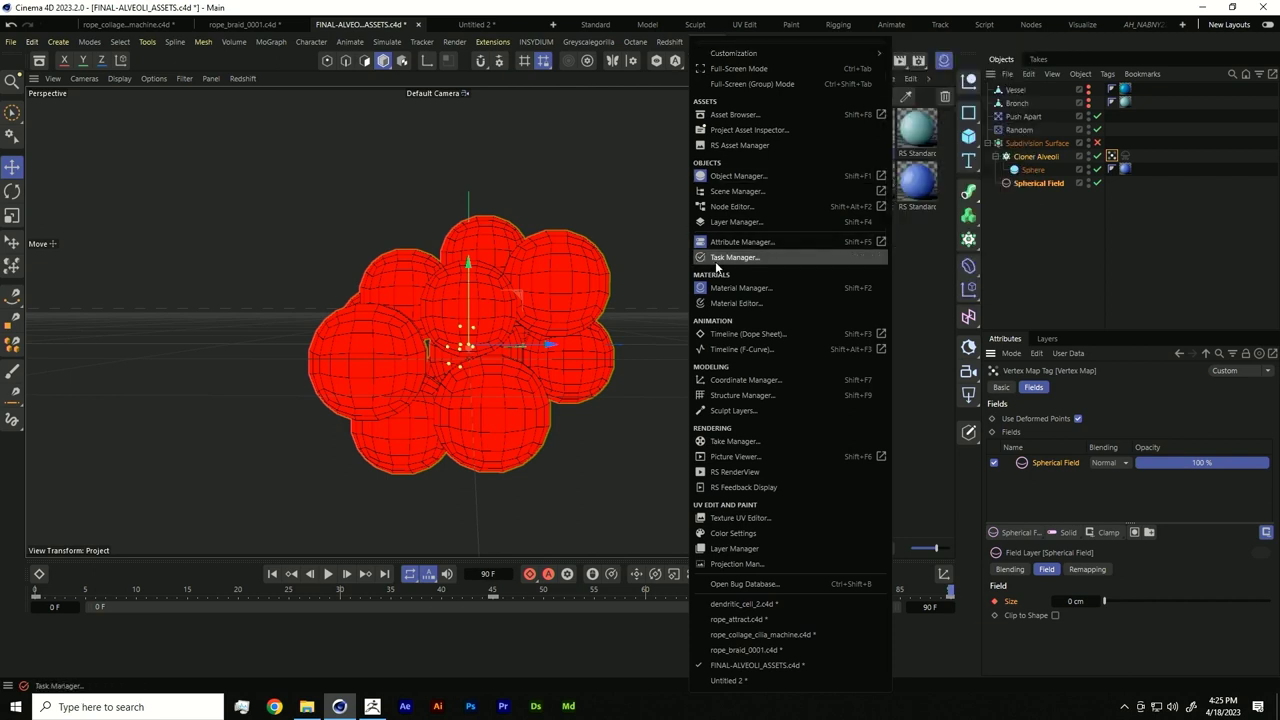
click(745, 333)
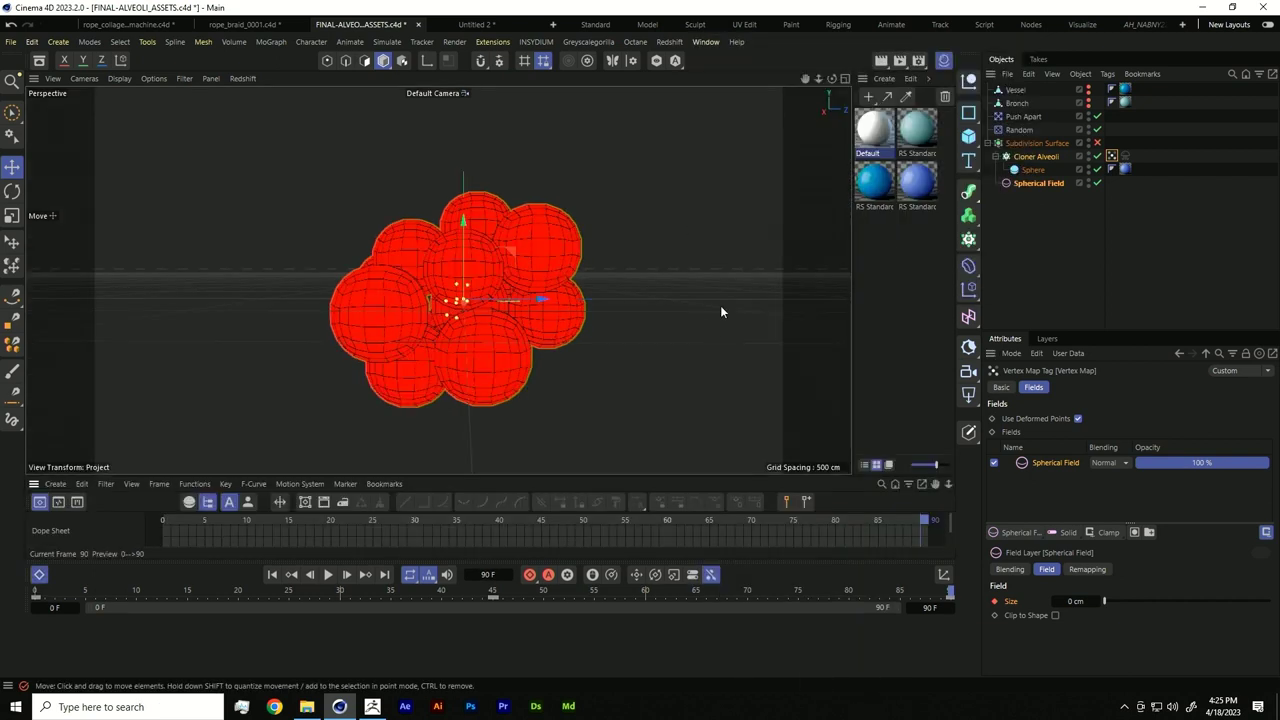
click(929, 608)
text(500)
key(Return)
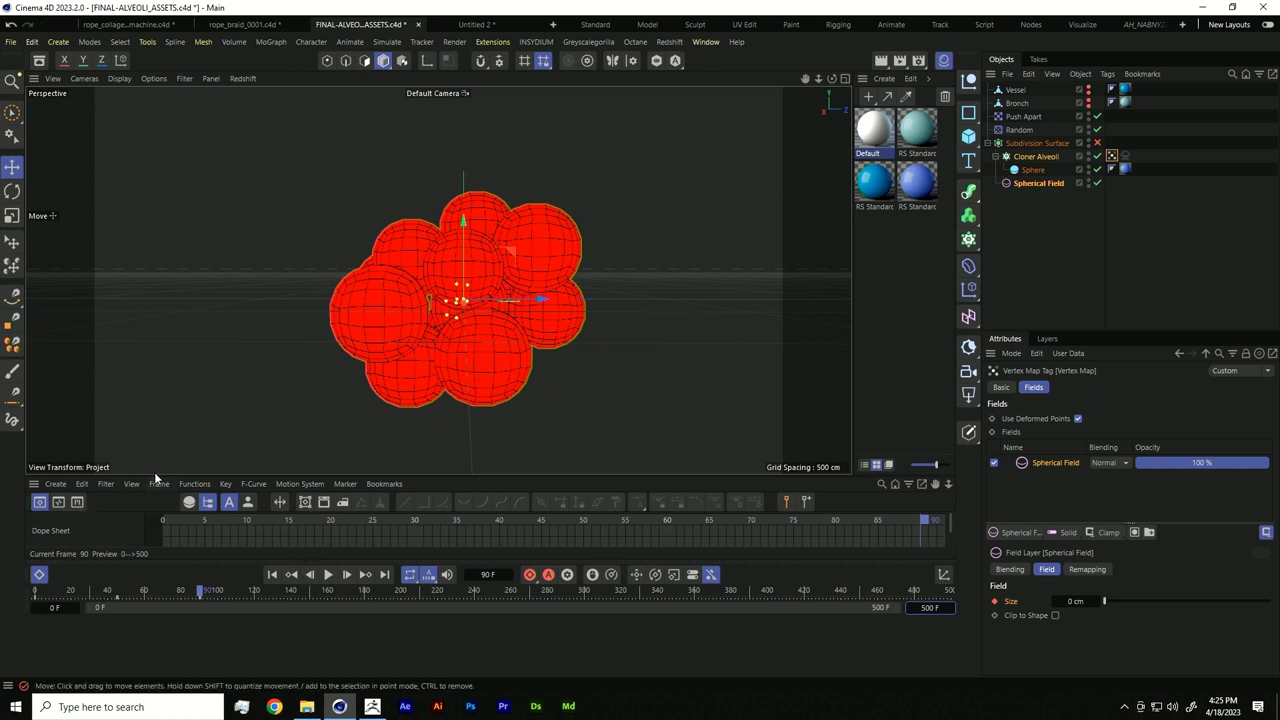
Step: Set the Spherical Field track's After behaviour to Repeat and play the animation
drag(154, 476, 154, 416)
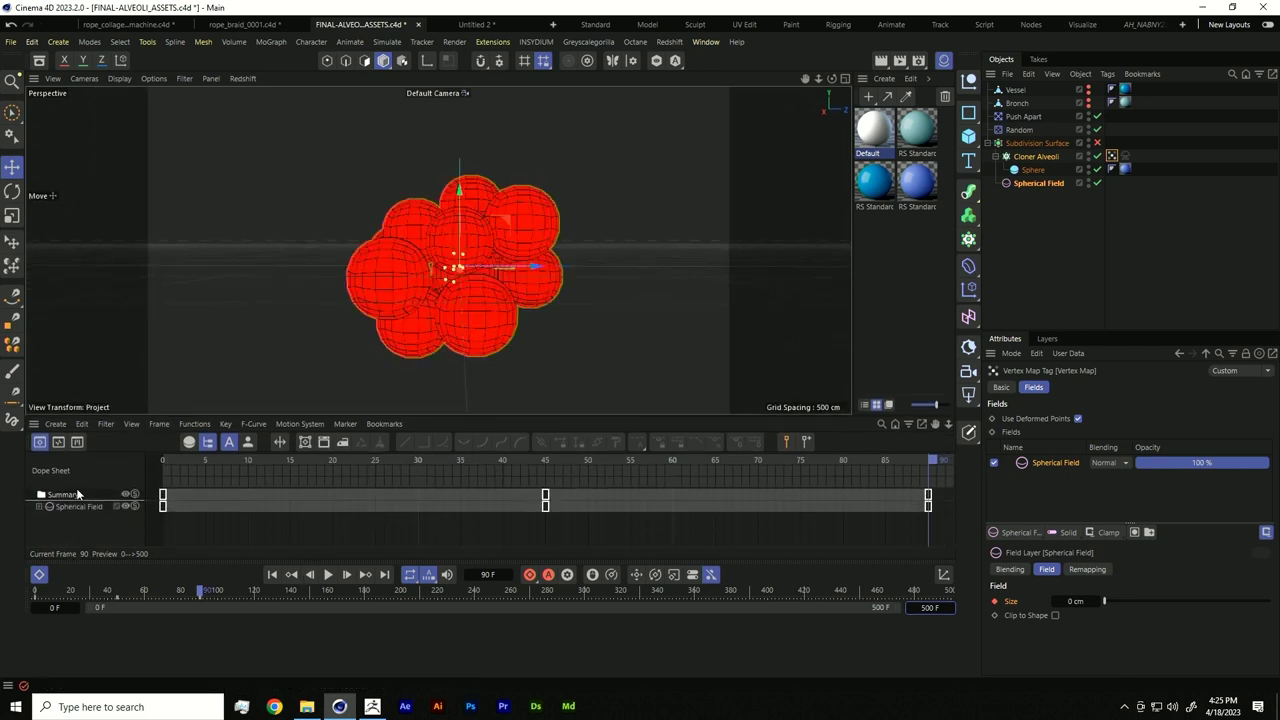
click(72, 506)
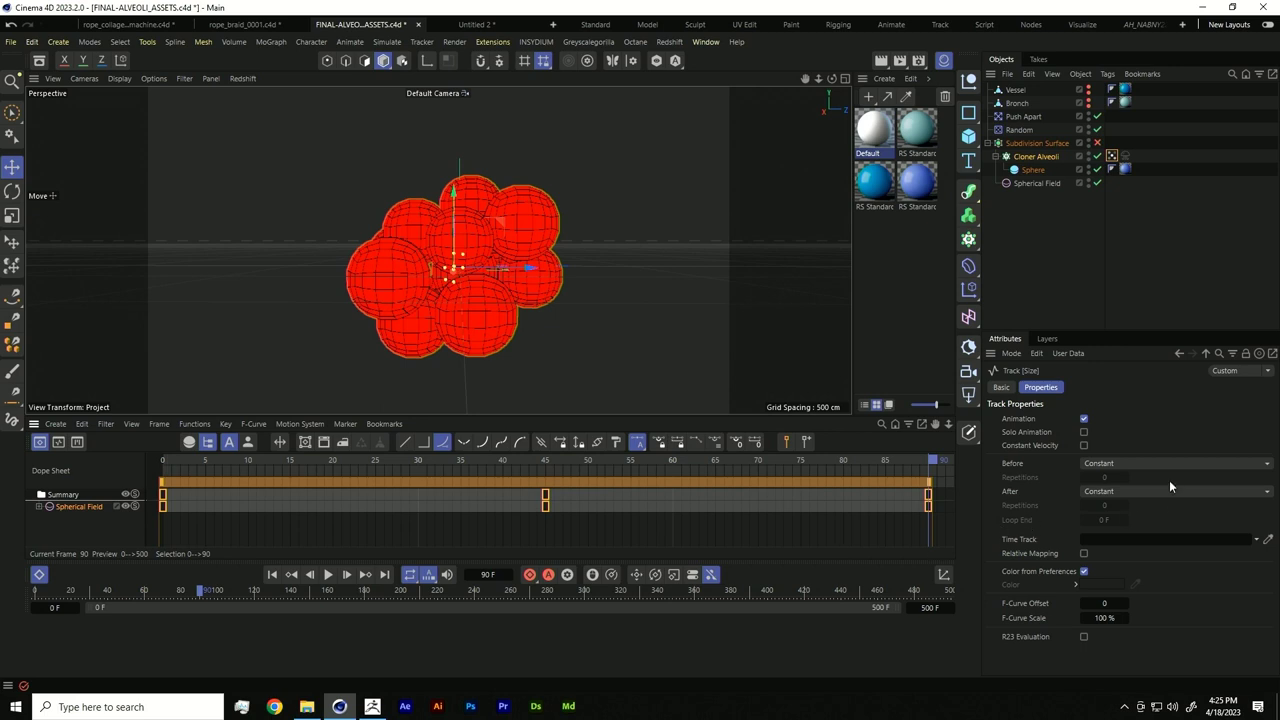
click(1156, 490)
click(1110, 562)
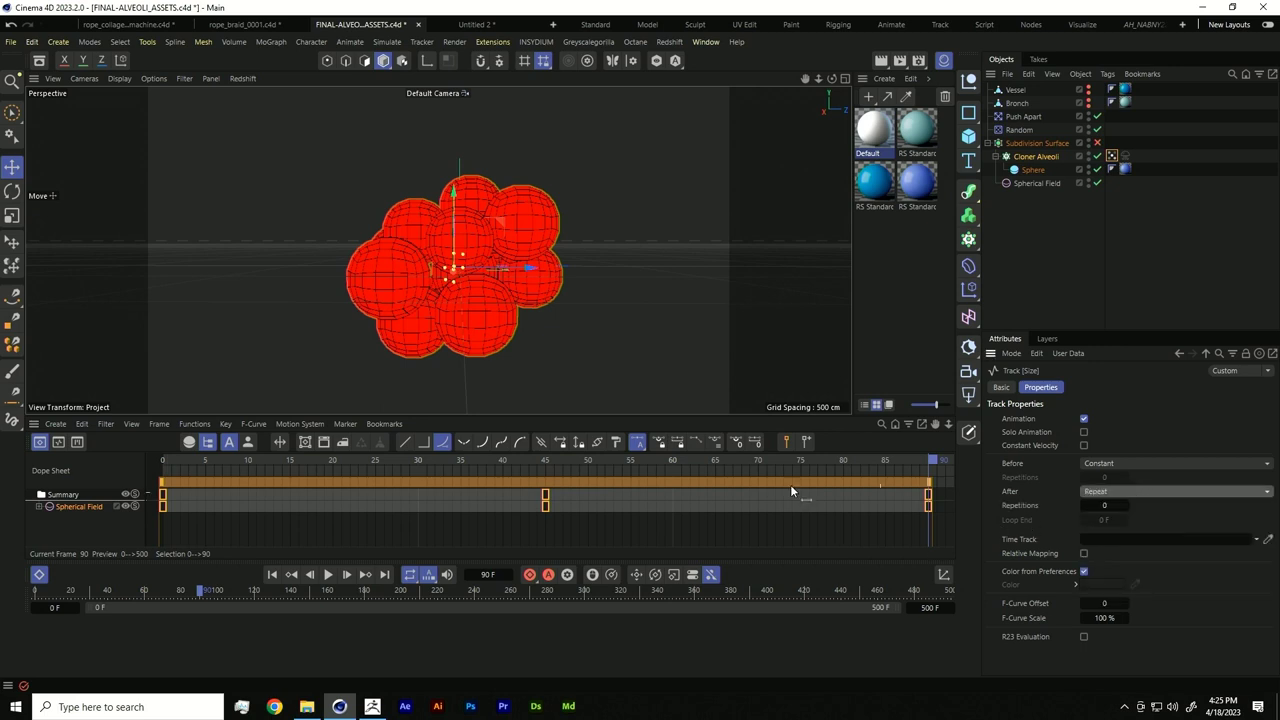
click(329, 574)
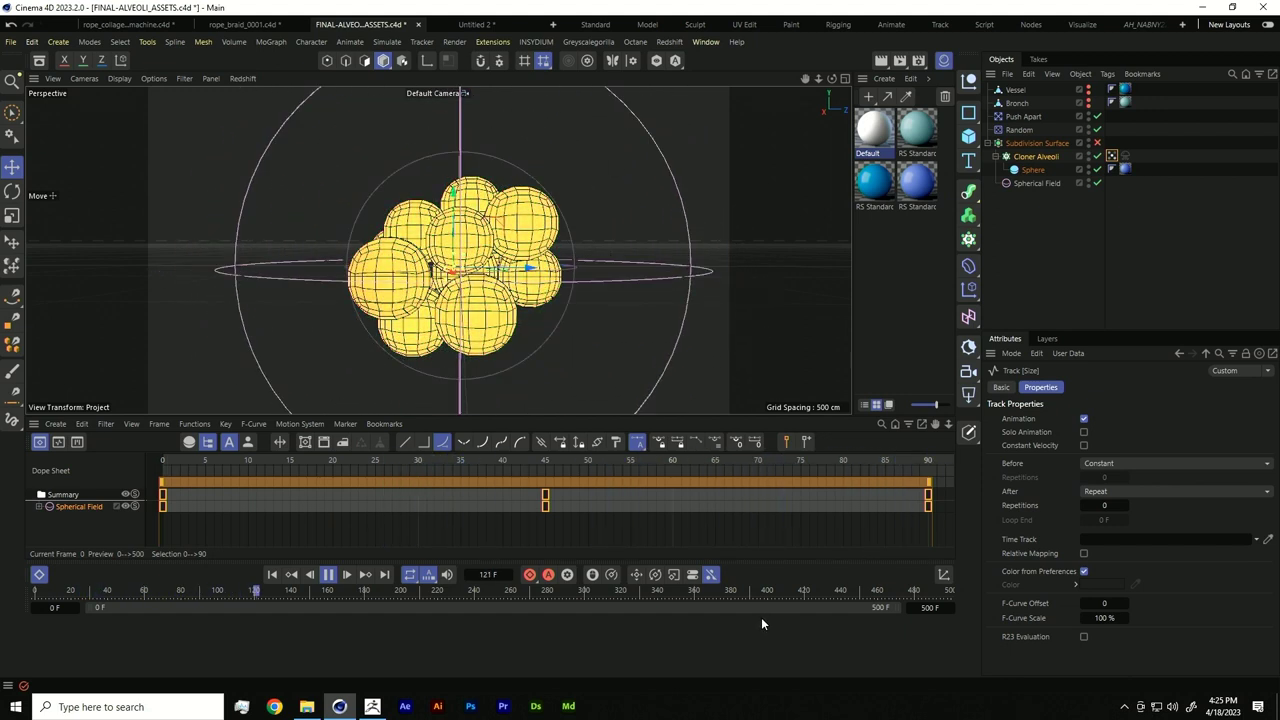
Step: Rewind to frame 0, re-enable the cloth tag, and turn on With Force using the Vertex Map
click(328, 574)
click(271, 575)
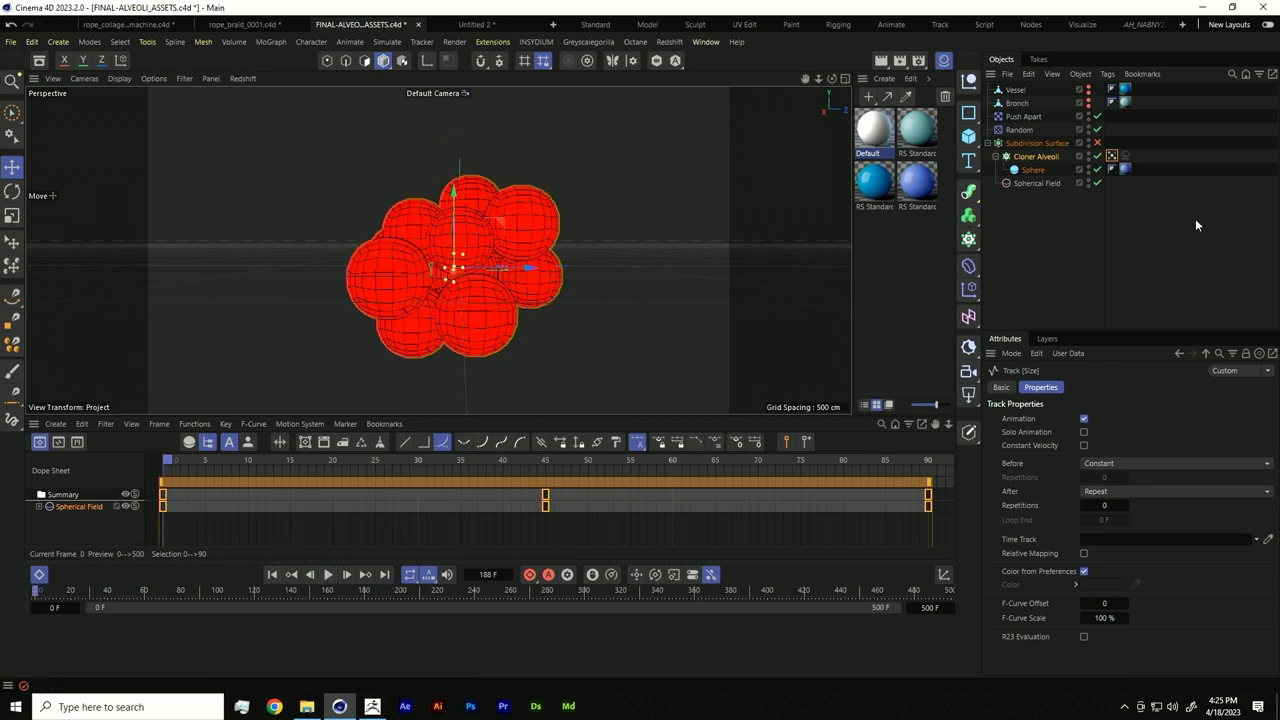
click(1125, 156)
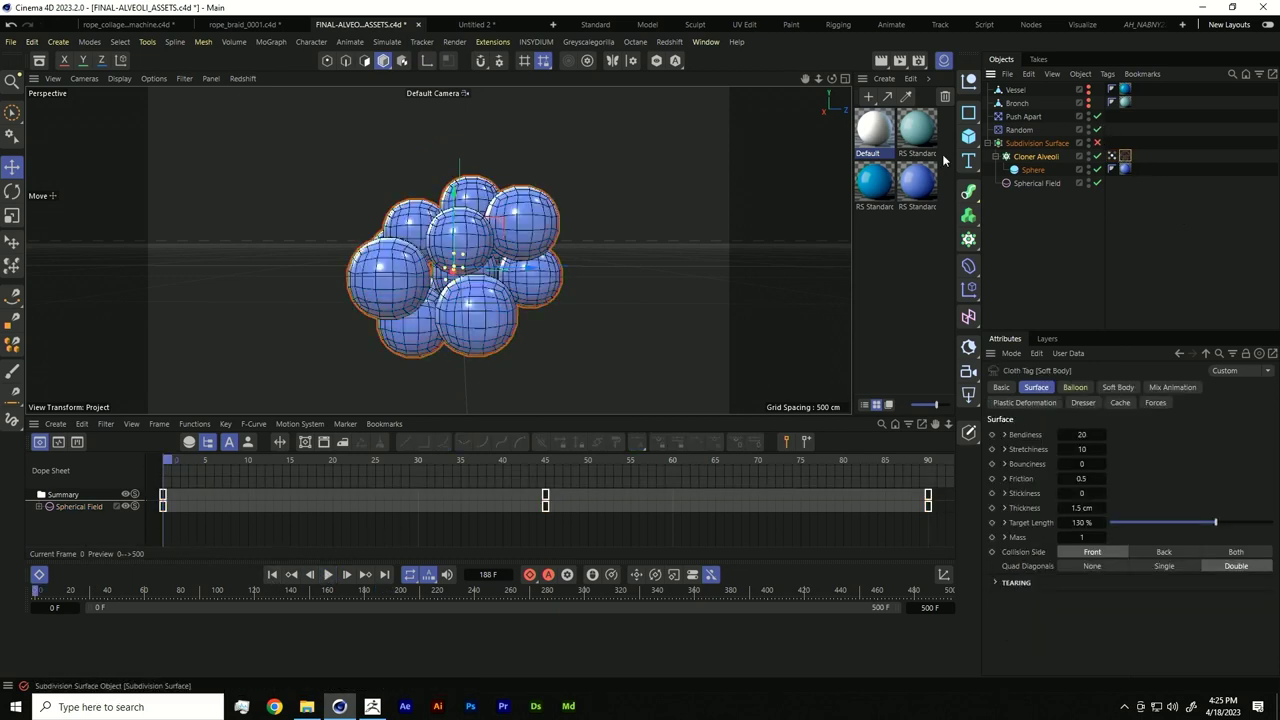
click(1001, 387)
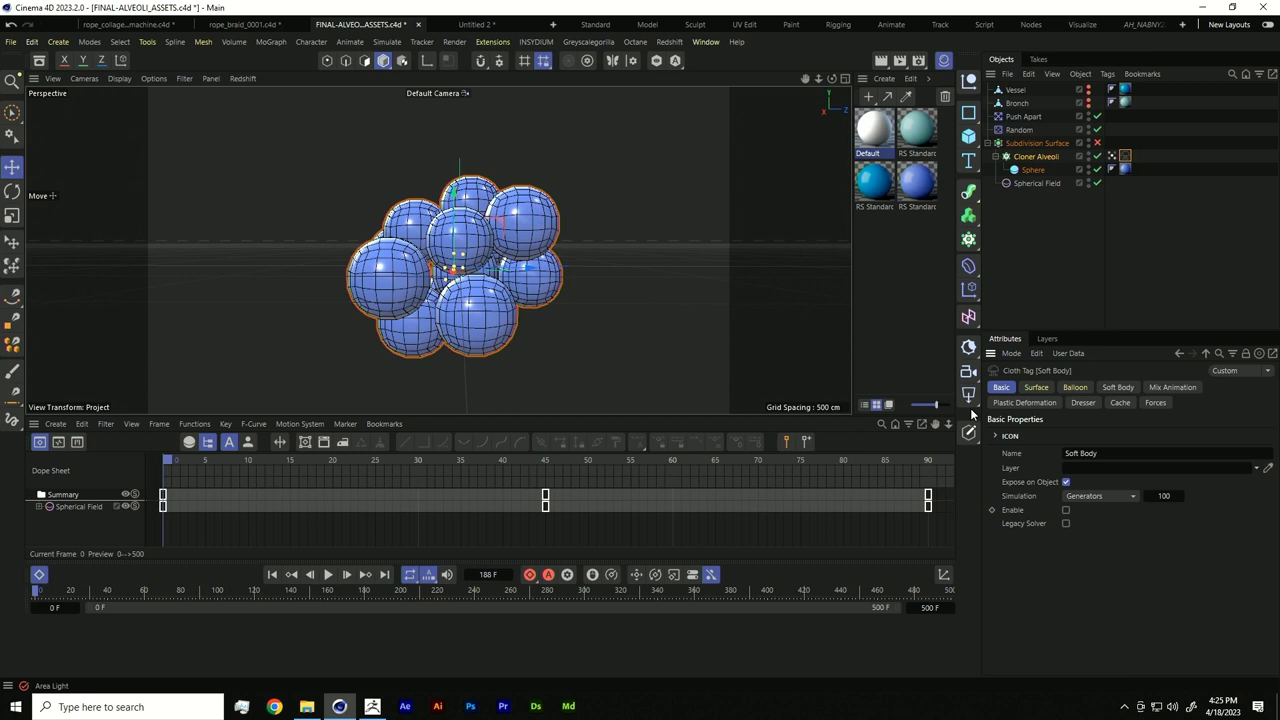
click(1066, 510)
click(1182, 388)
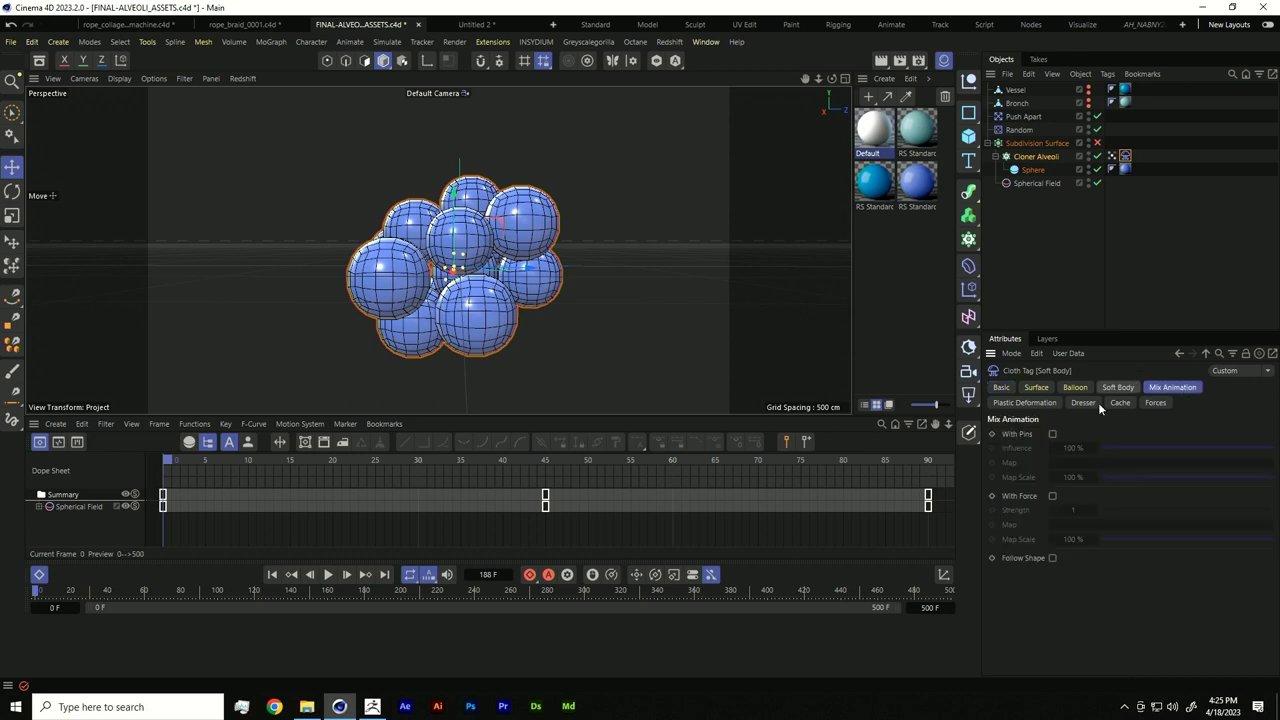
click(1052, 496)
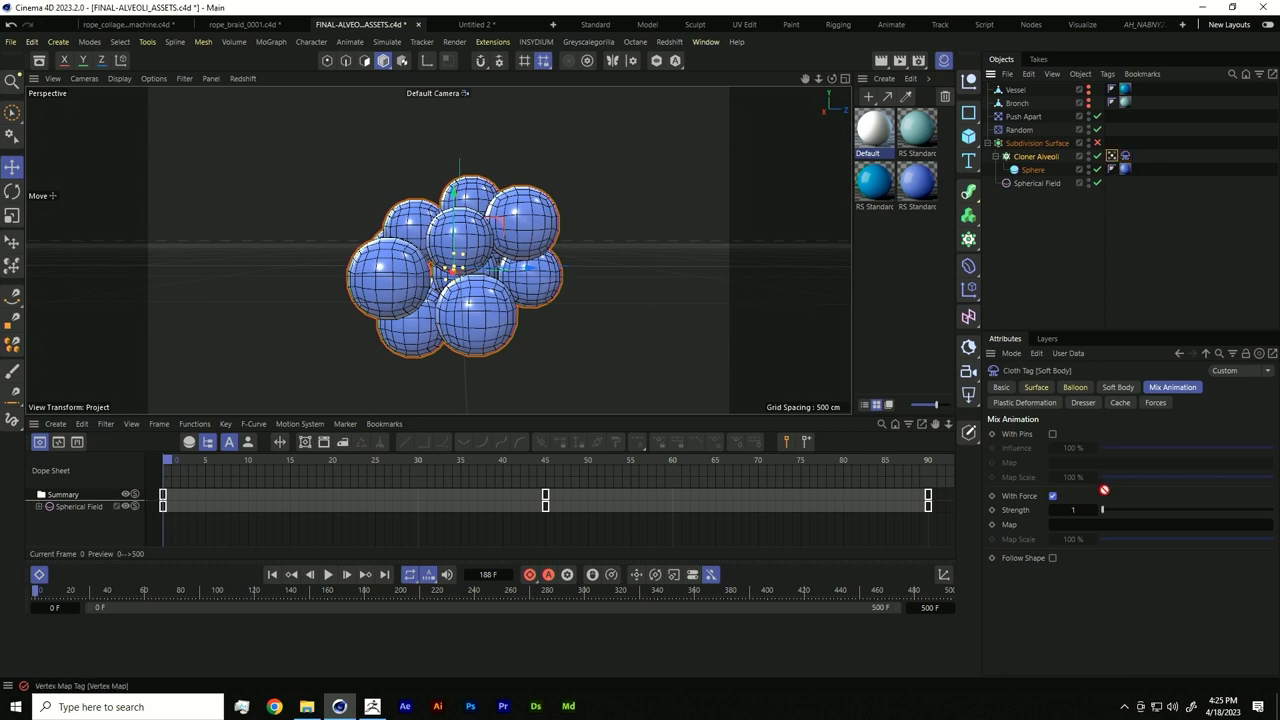
drag(1101, 537, 1100, 524)
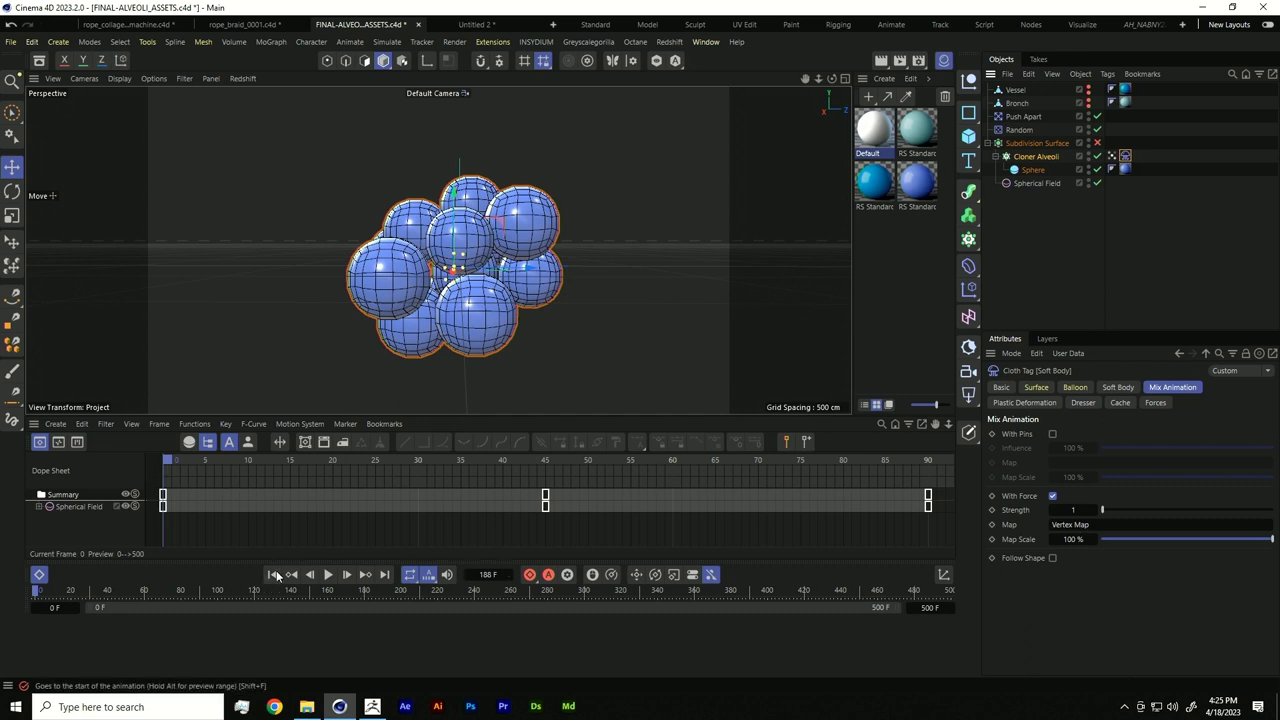
Step: Assign the Vertex Map to the Soft Body Softness and Target Length map slots
click(1110, 386)
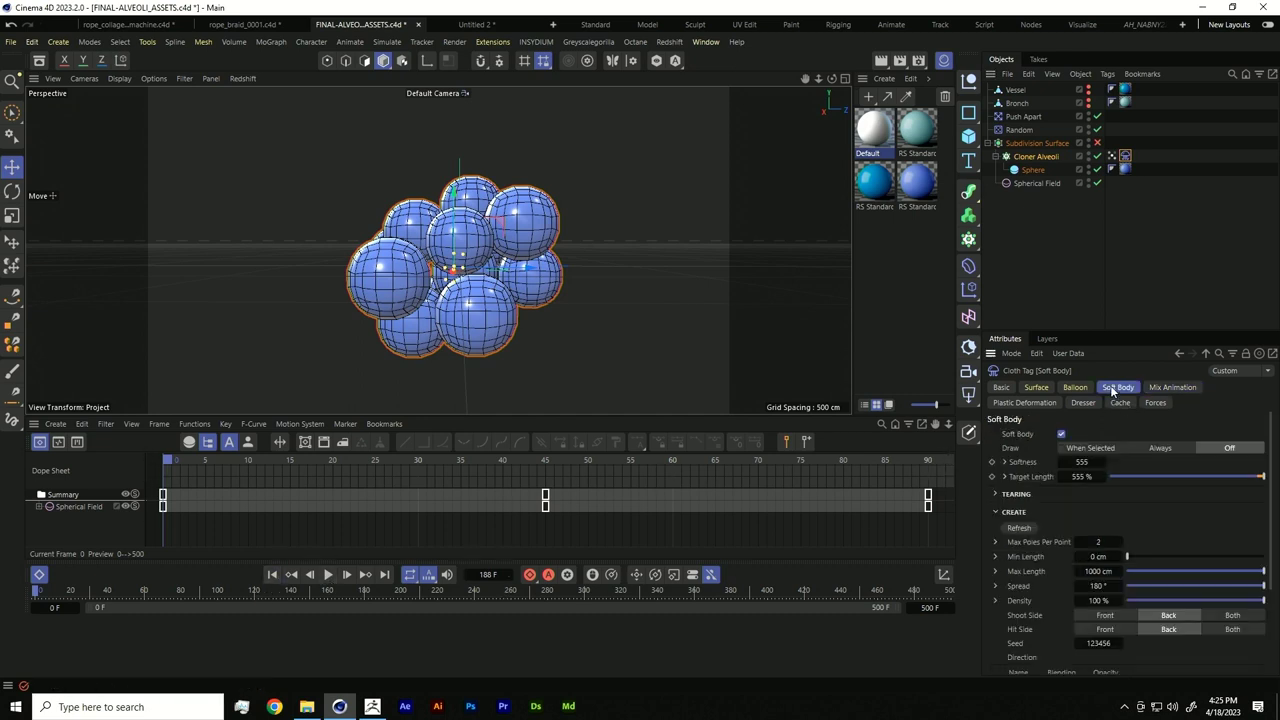
click(1004, 462)
click(1005, 491)
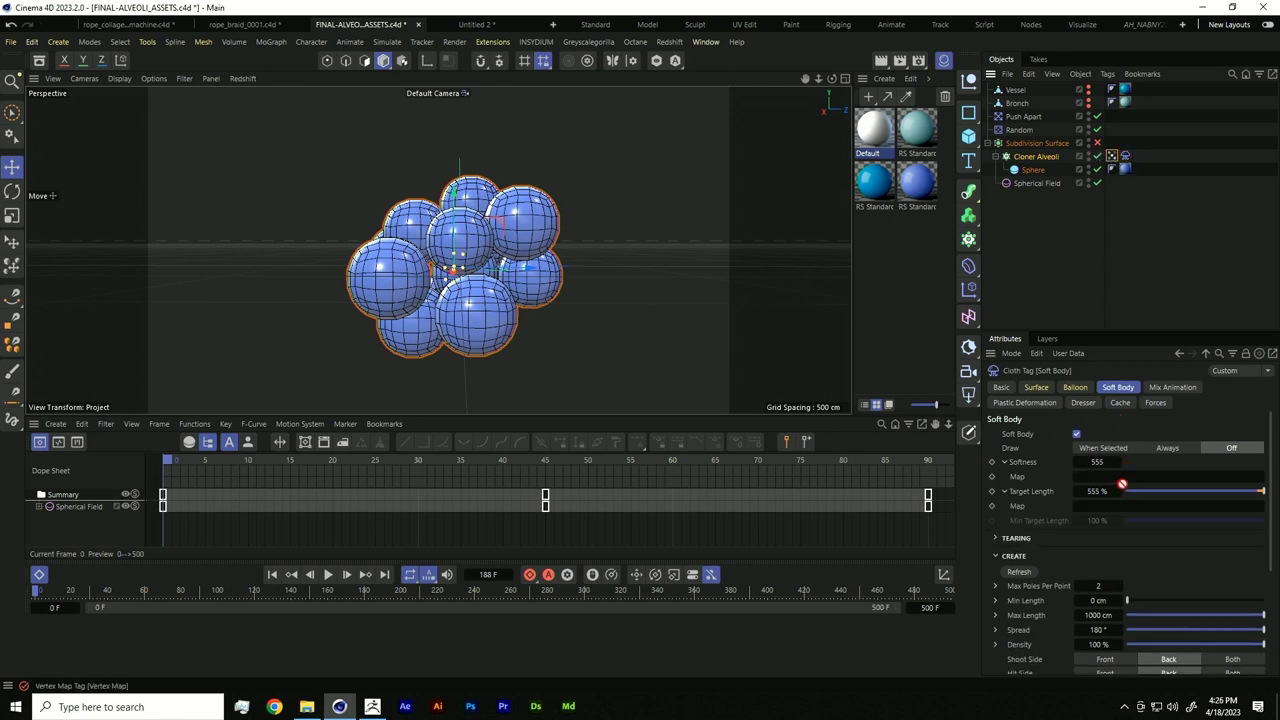
drag(1122, 484, 1120, 478)
drag(1112, 158, 1138, 507)
Step: Assign the Vertex Map to the Surface Bendiness and Target Length maps, then play to check inflation
click(1036, 387)
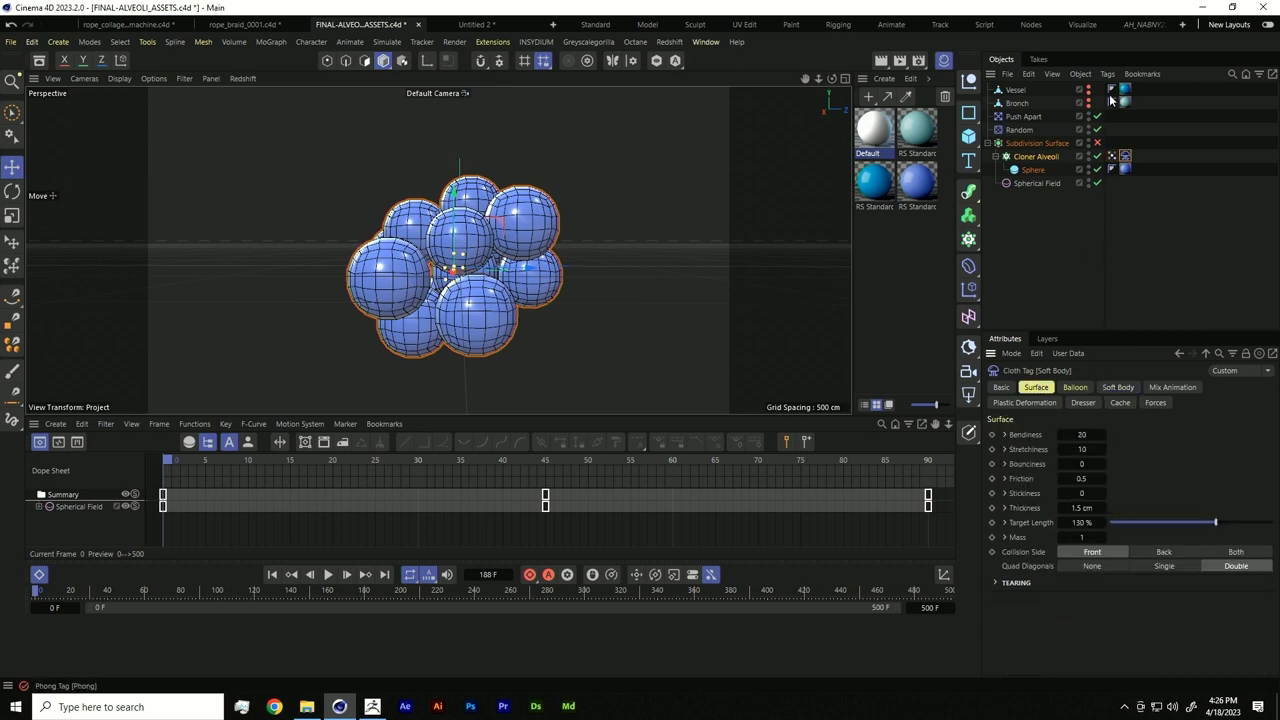
click(1005, 435)
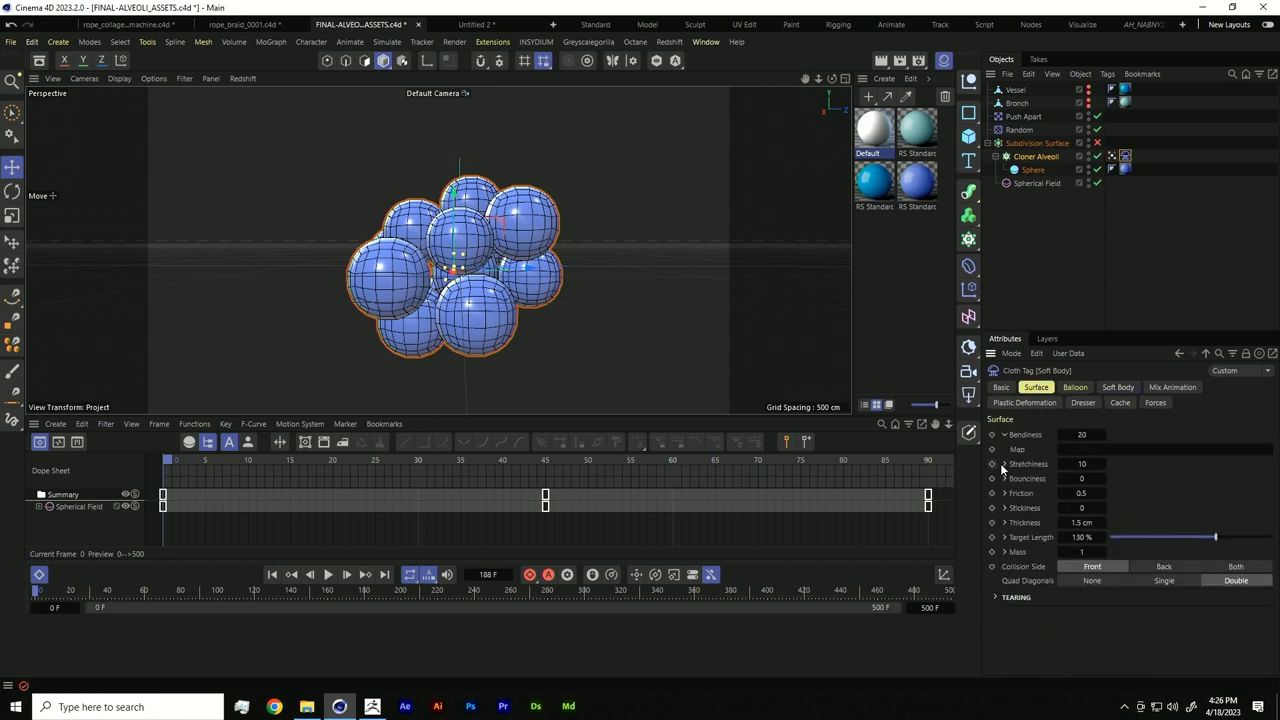
click(1005, 464)
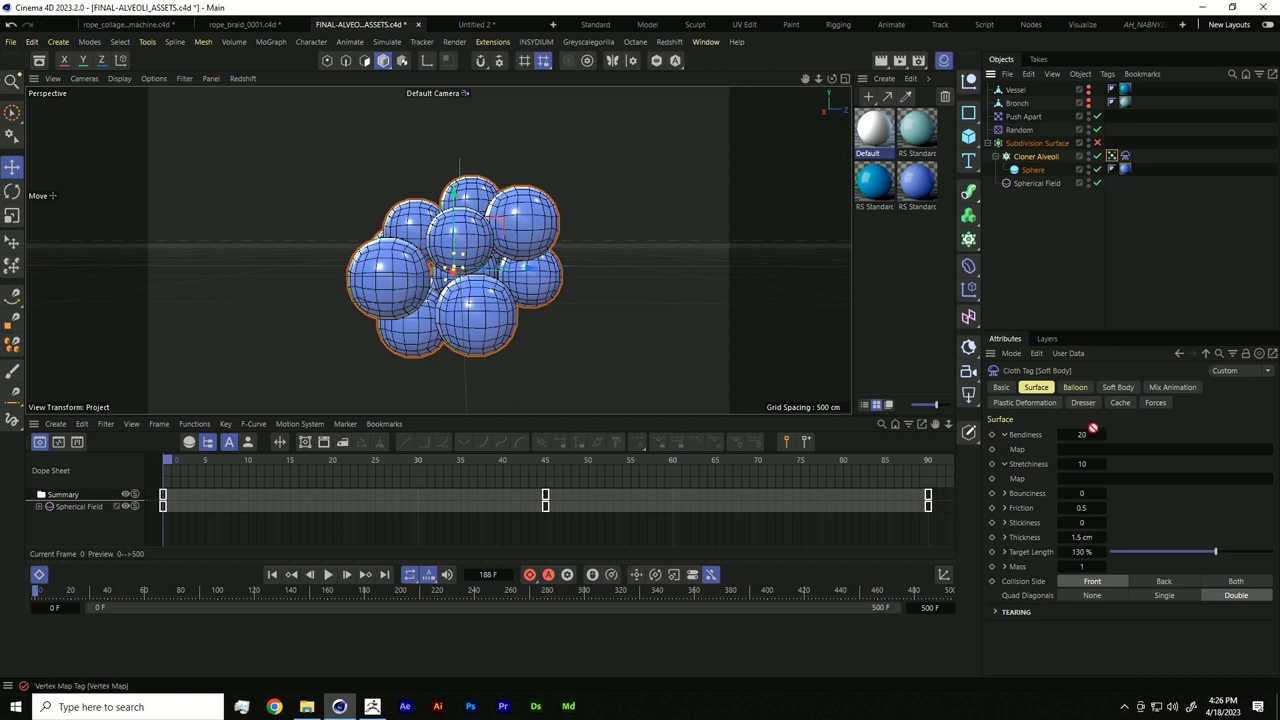
drag(1093, 428, 1090, 450)
click(1005, 552)
drag(1112, 156, 1100, 567)
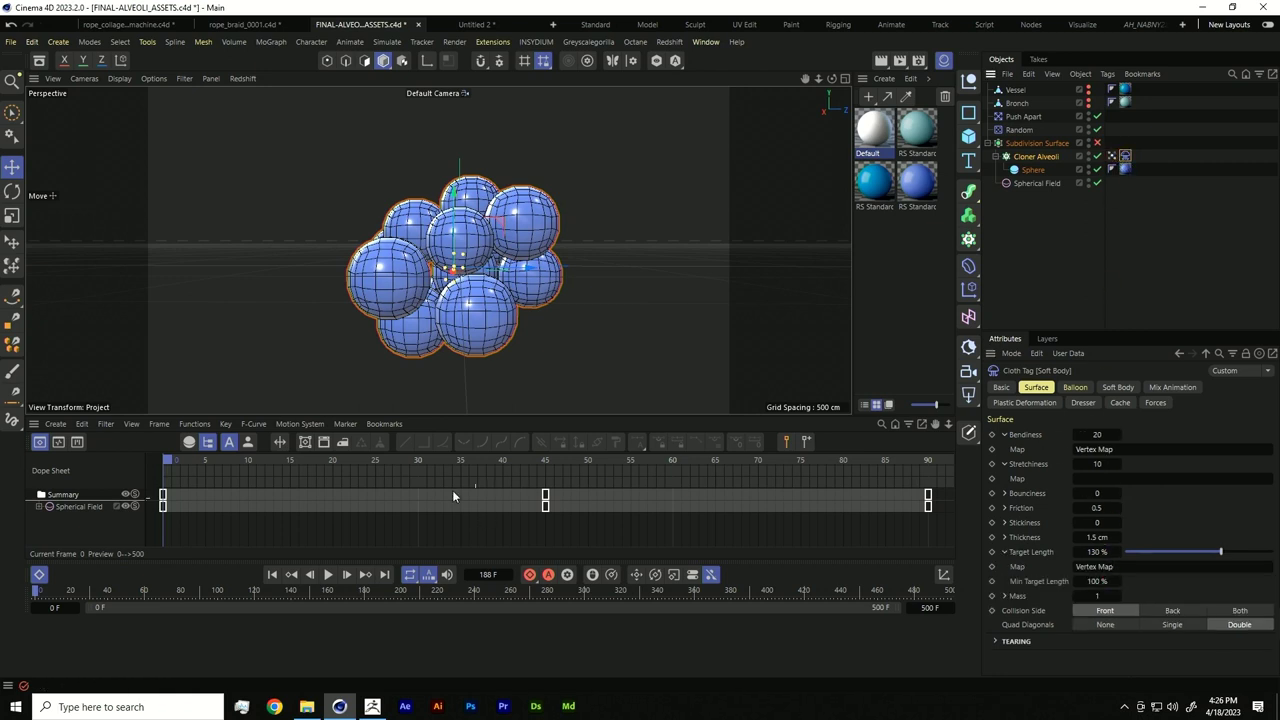
click(327, 574)
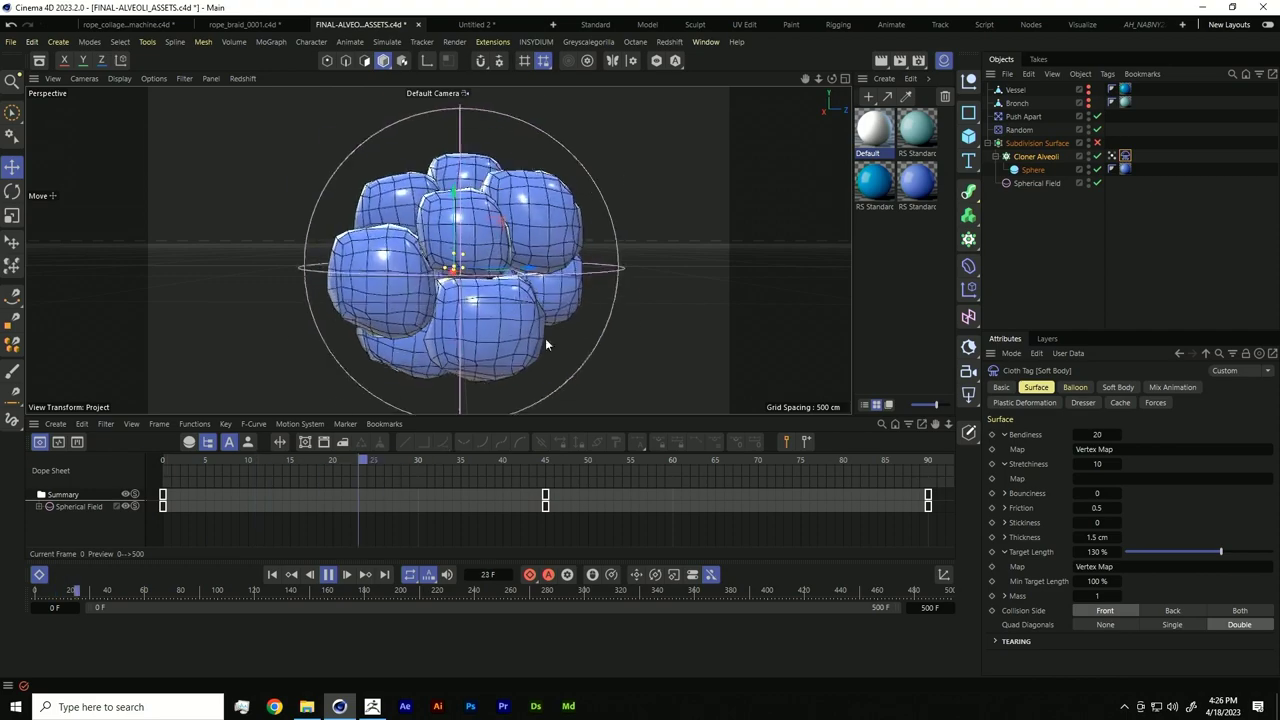
Step: Pause the breathing animation at frame 0 and unhide the blue Vessel mesh
click(1125, 156)
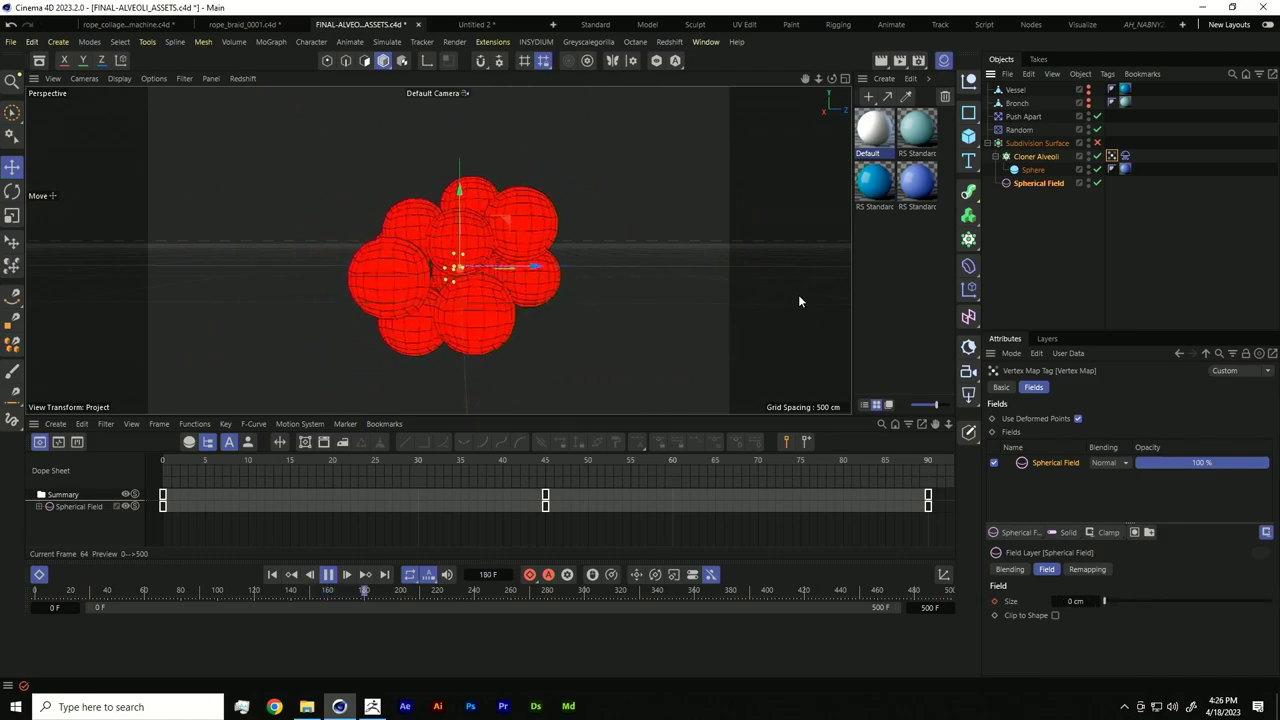
alt+drag(517, 251, 470, 224)
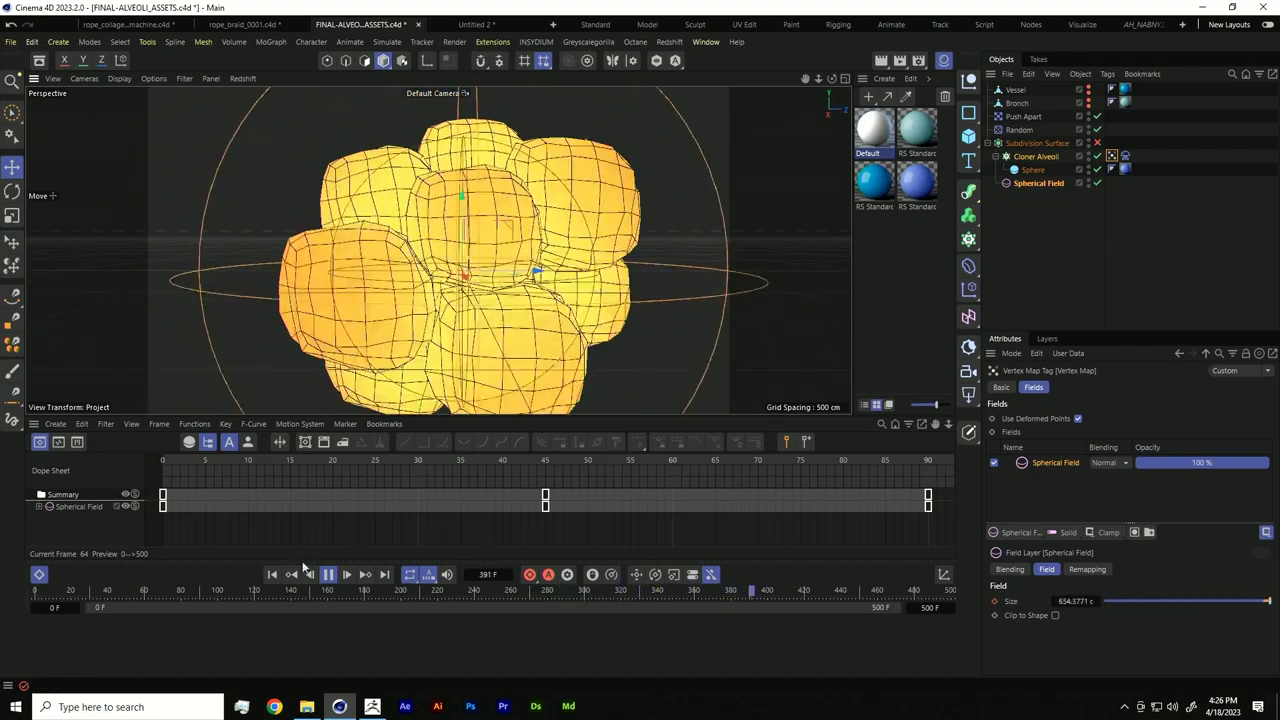
click(329, 576)
click(272, 574)
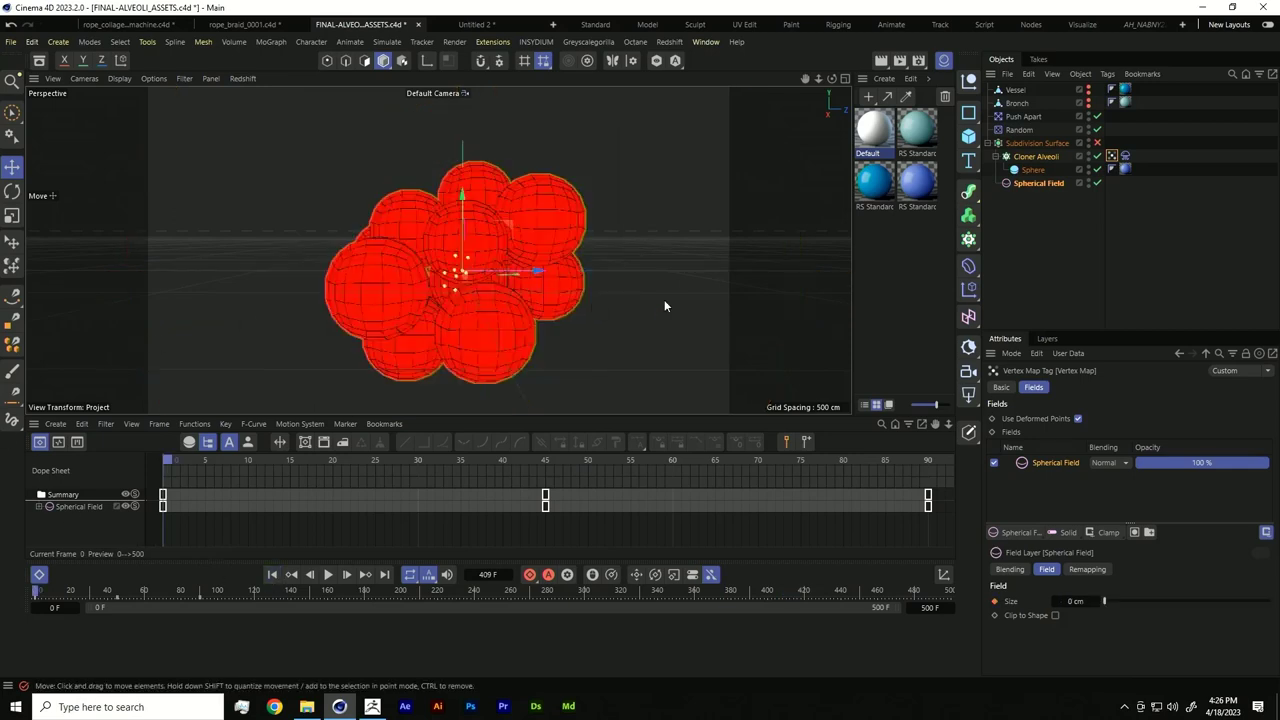
click(1088, 90)
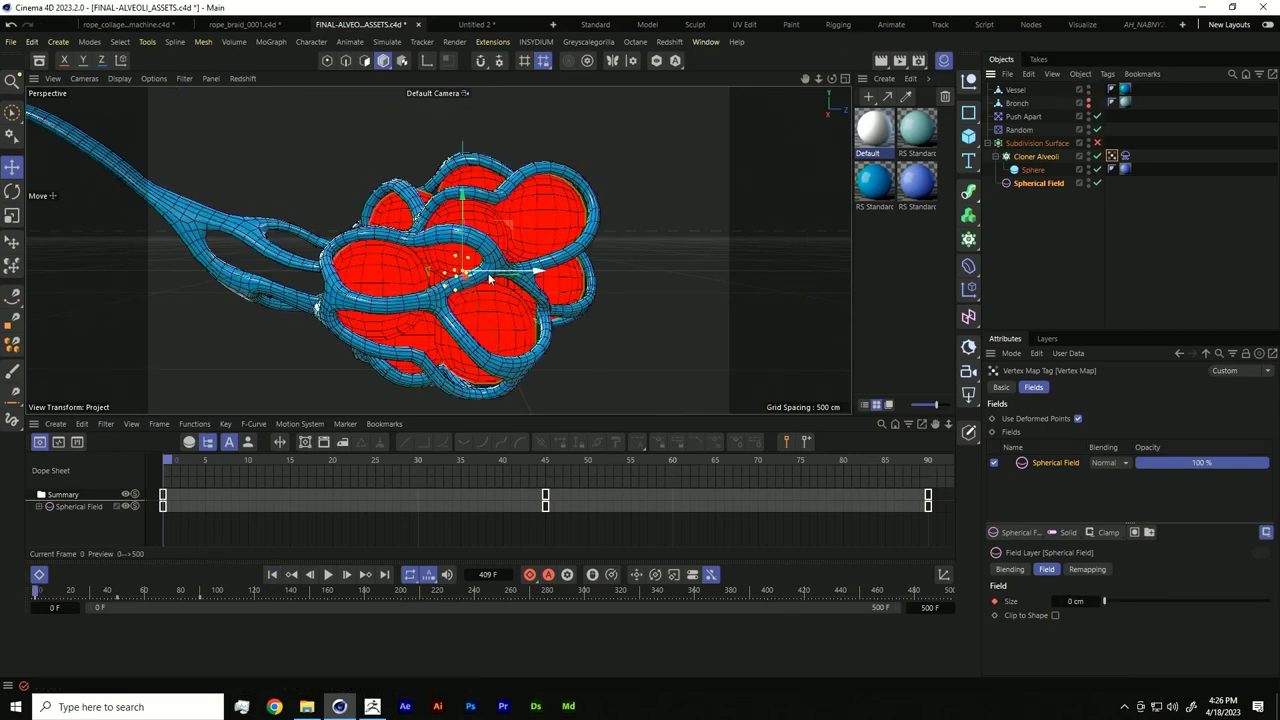
Step: Add a Soft Body simulation tag to the Vessel object
scroll(514, 294, down, 2)
scroll(517, 263, up, 4)
mouse_move(512, 240)
alt+mouse_down()
mouse_move(540, 346)
mouse_move(530, 228)
alt+mouse_up()
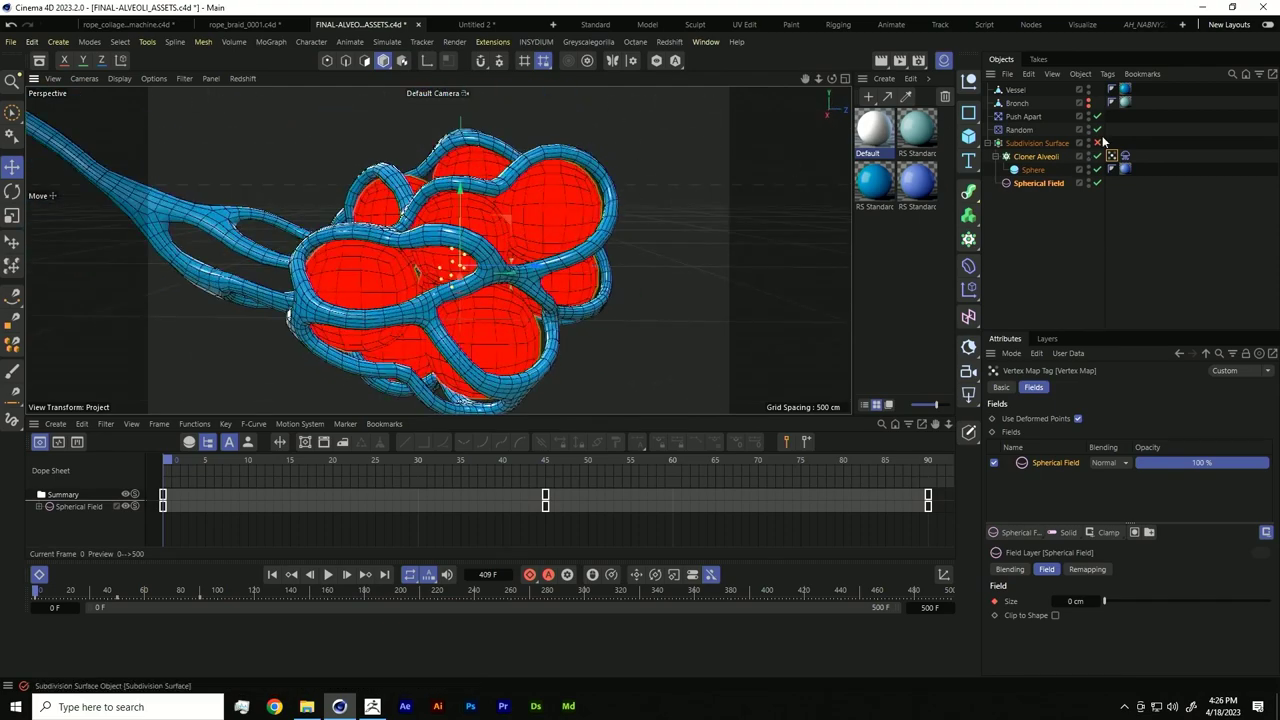
click(1016, 90)
right_click(1018, 90)
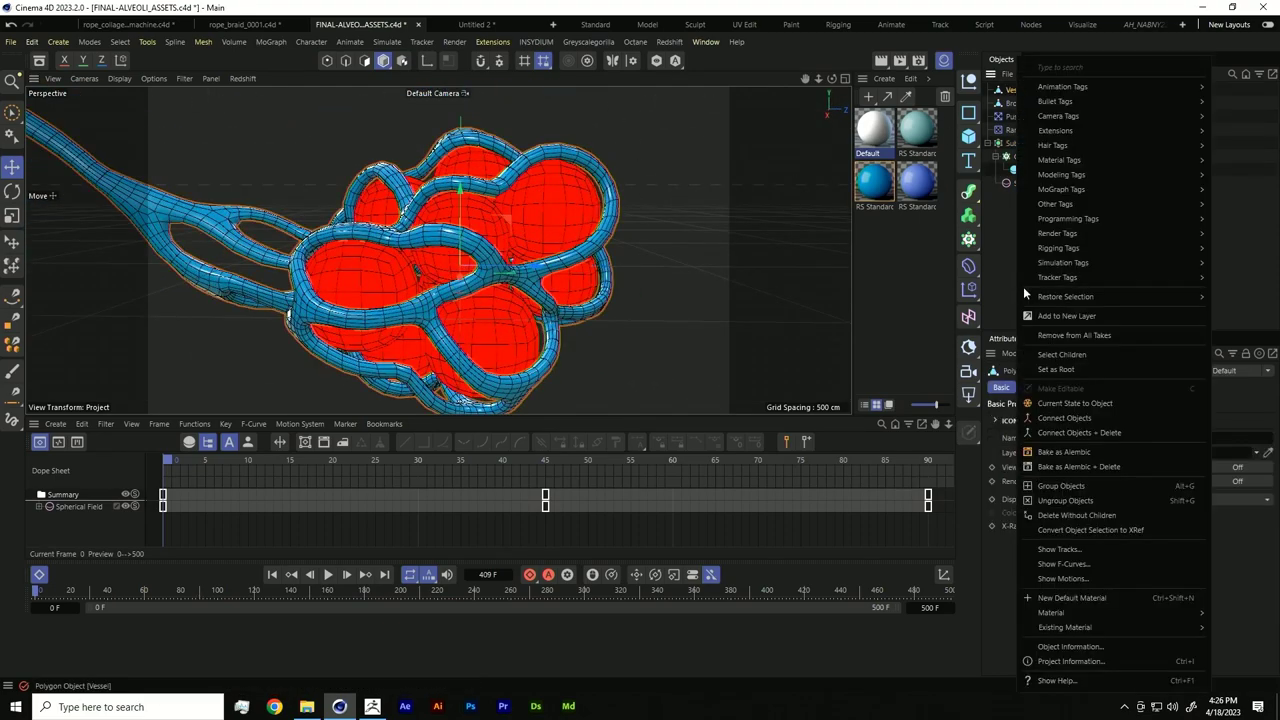
mouse_move(1064, 263)
click(984, 300)
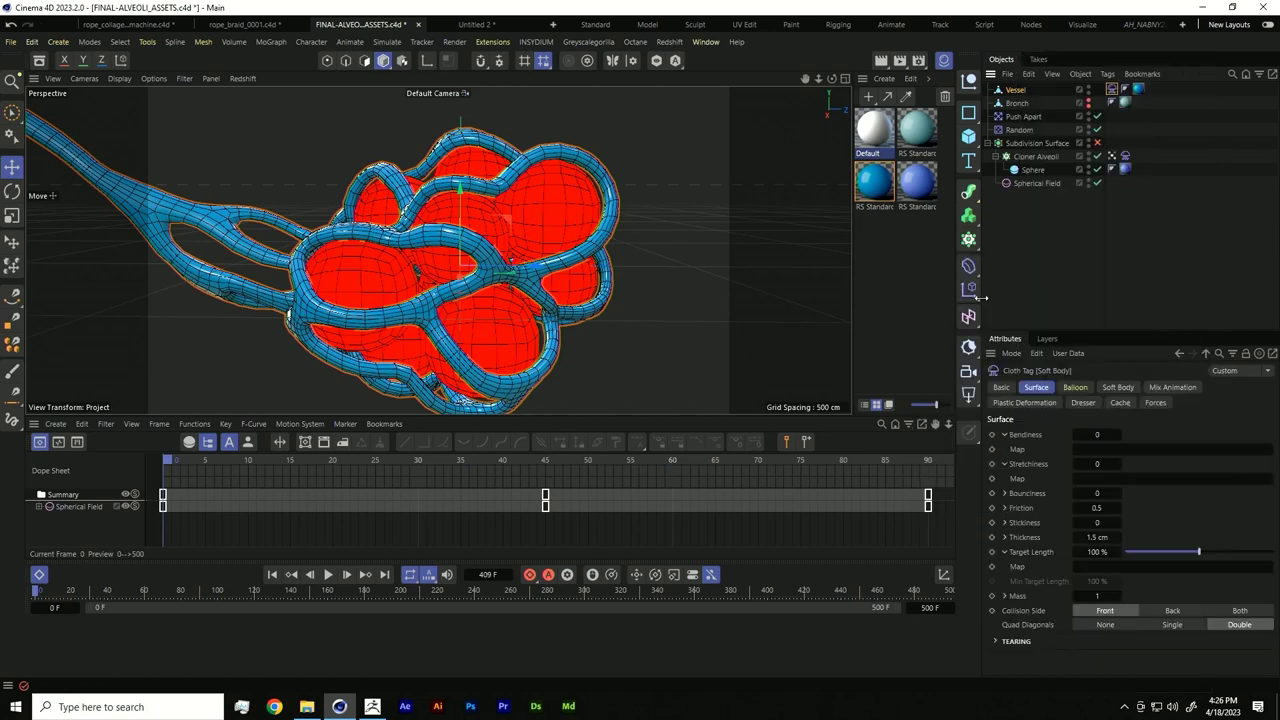
Step: Set the Vessel Soft Body's Surface Bendiness and Stretchiness values
click(1097, 434)
text(300)
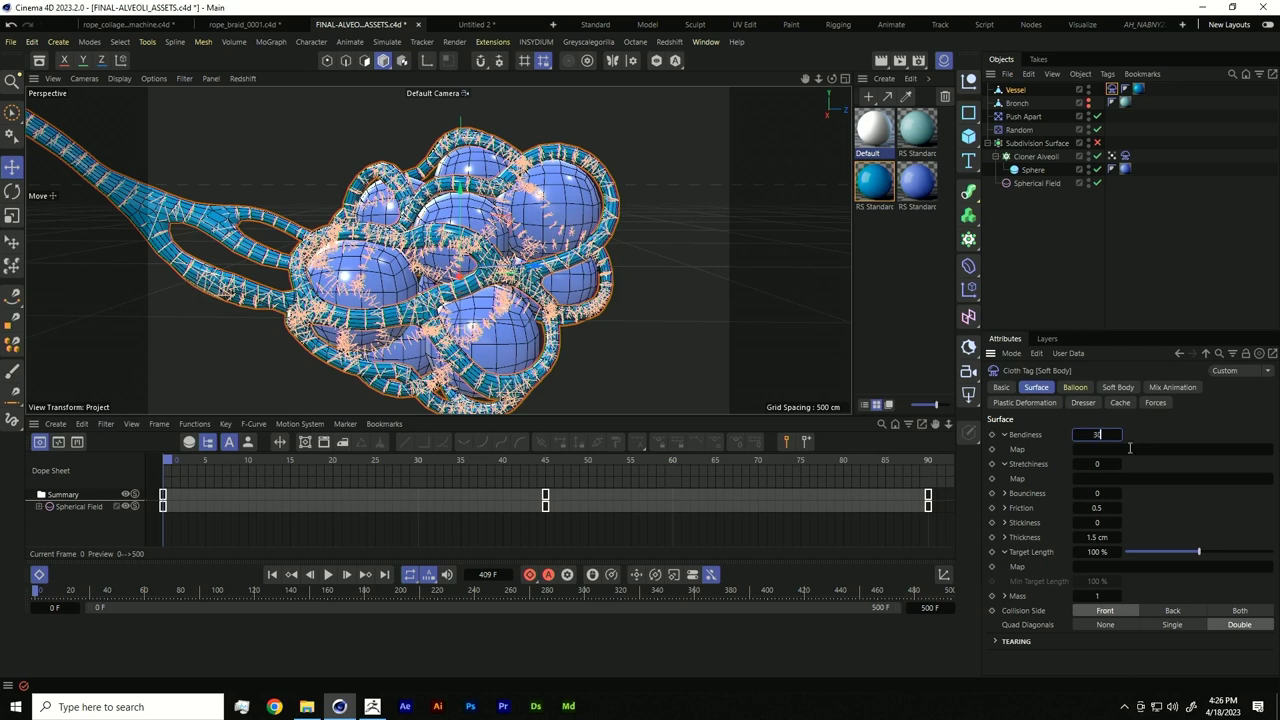
click(1100, 464)
click(1030, 389)
click(1097, 435)
click(1097, 463)
text(1)
Step: Set the Soft Body Target Length to 400
click(1118, 386)
click(1096, 461)
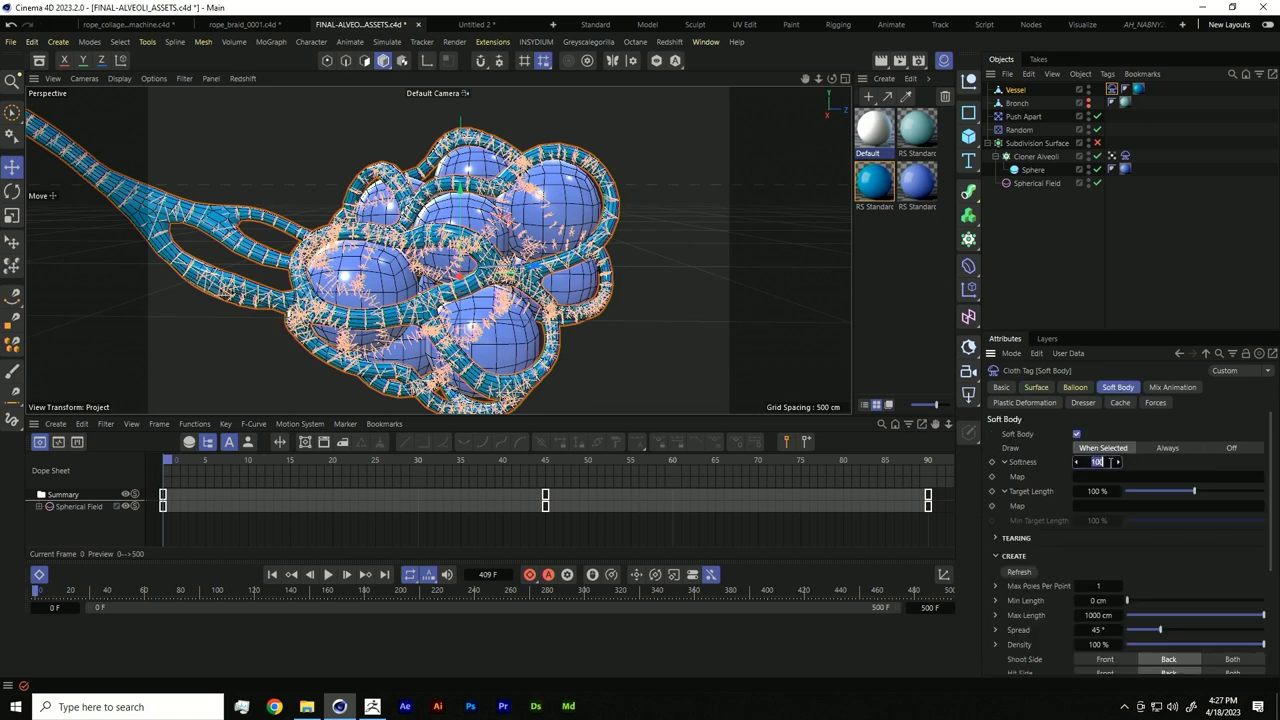
click(1097, 491)
text(400)
key(Return)
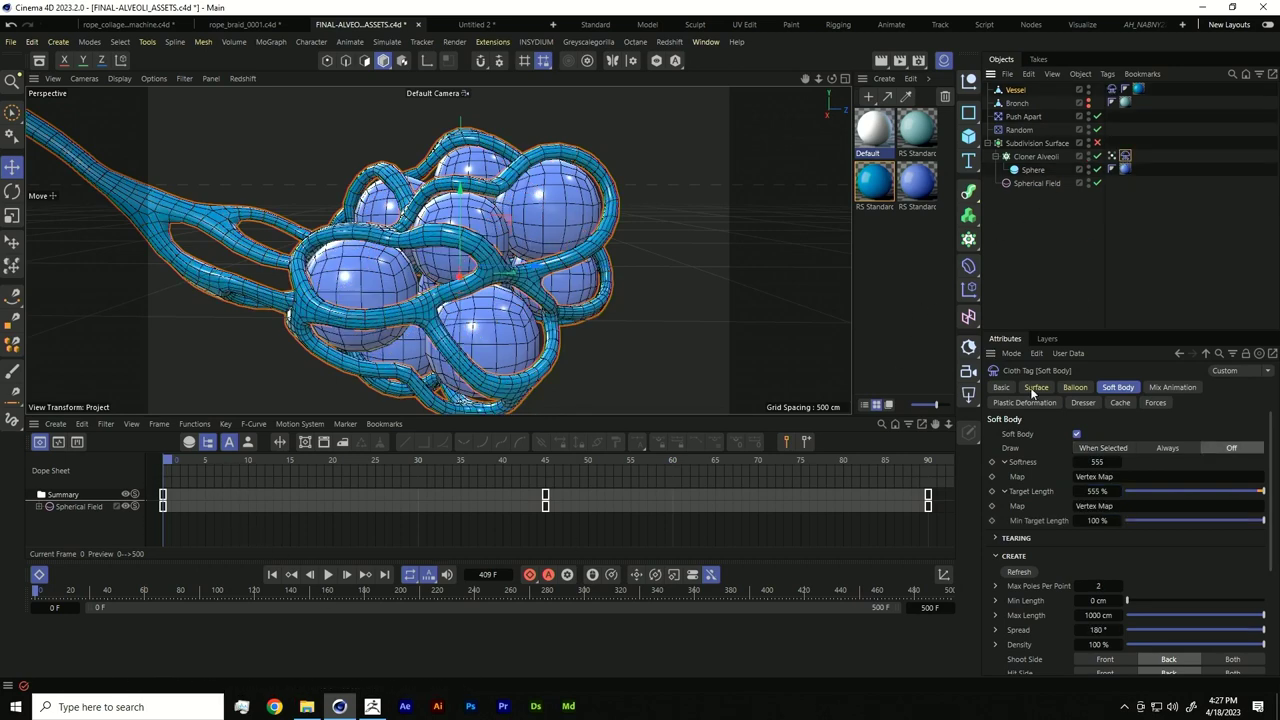
Step: Disable the Soft Body tag, preview playback, and return to frame 0
click(1001, 387)
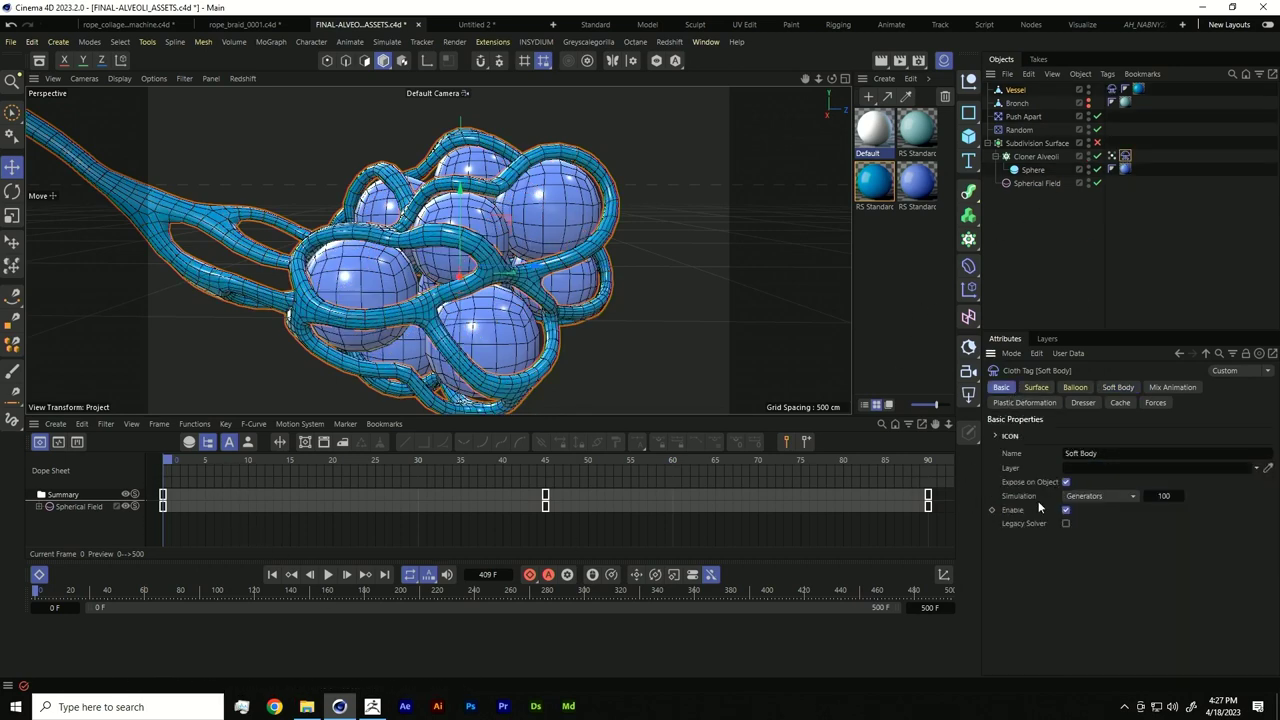
click(1066, 511)
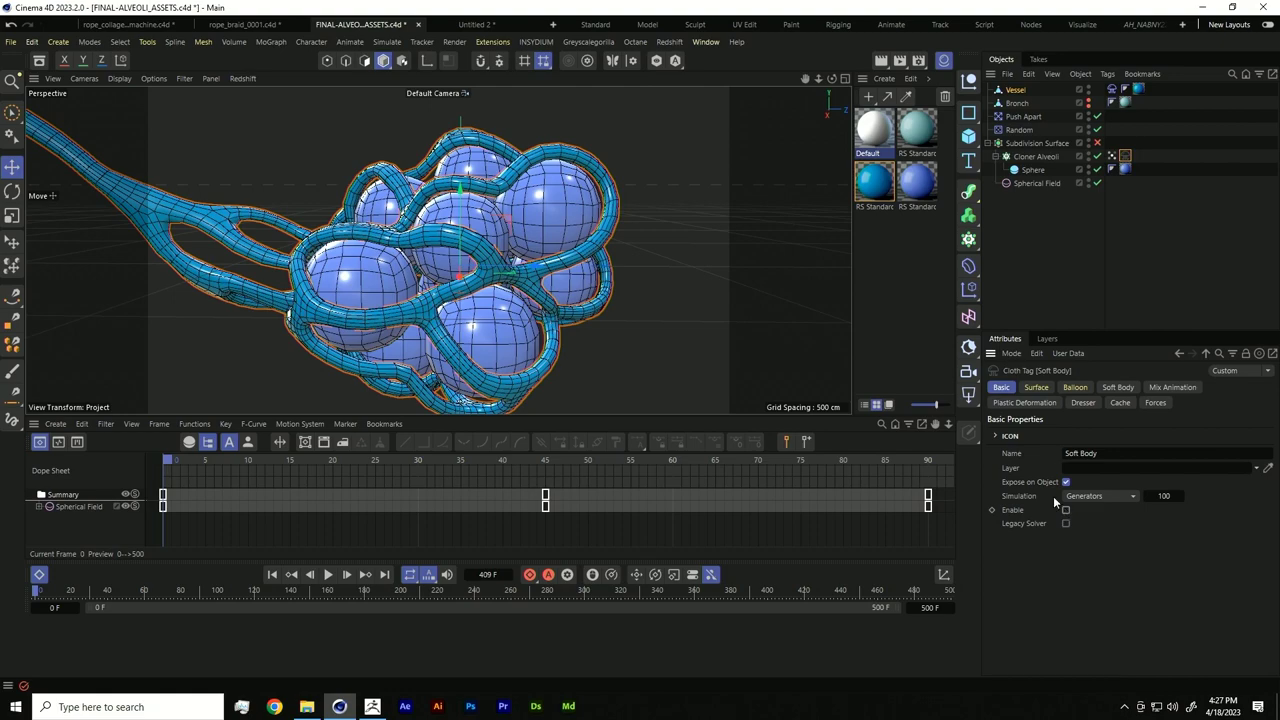
click(328, 574)
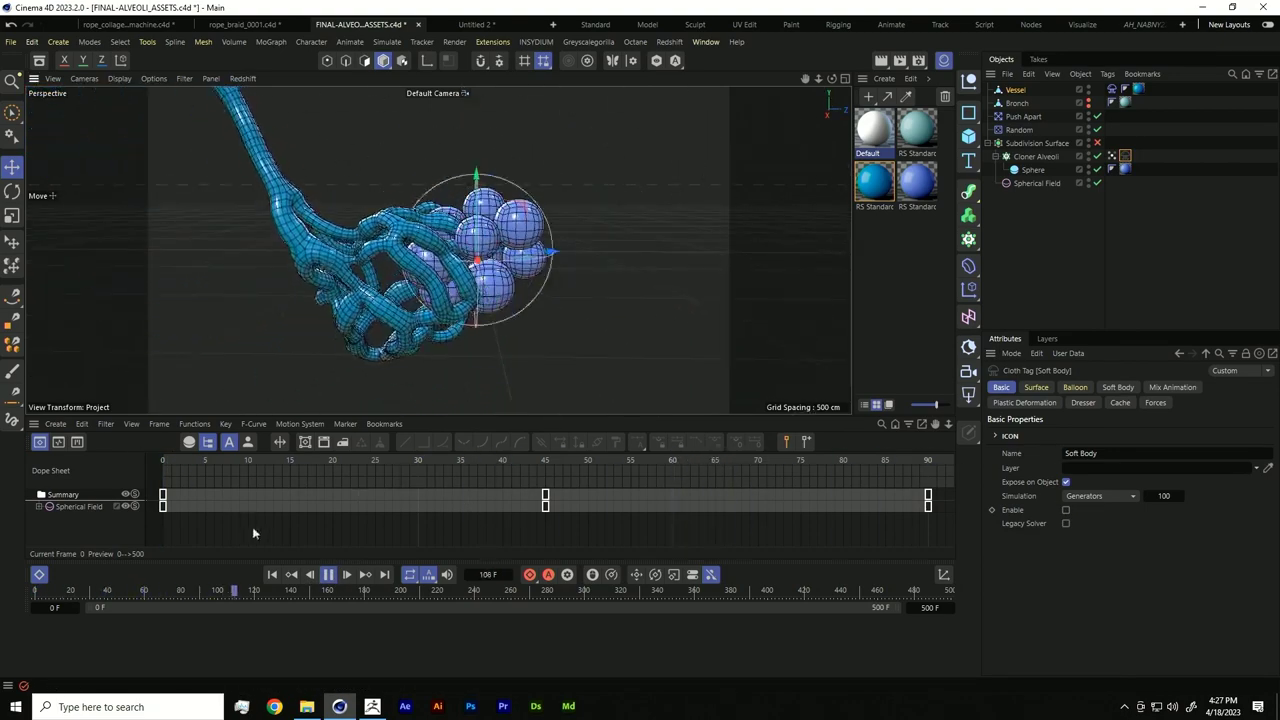
click(328, 574)
click(272, 574)
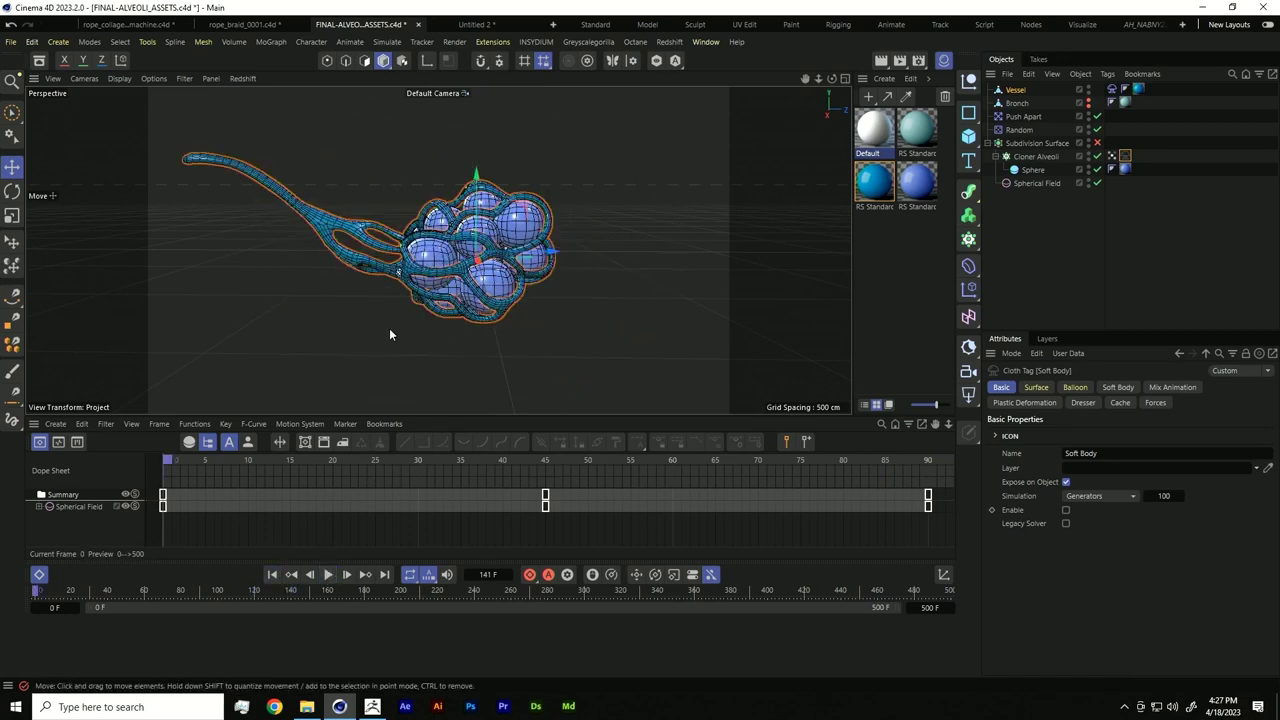
scroll(440, 234, up, 5)
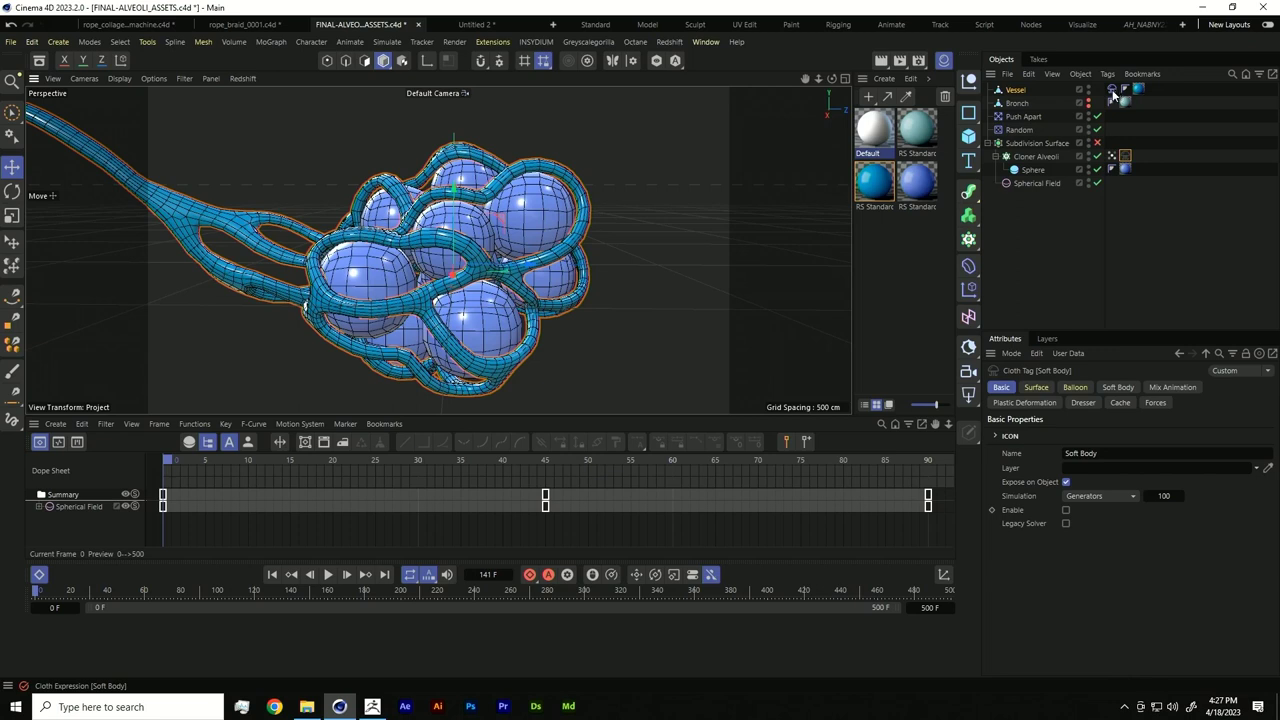
Step: Add a Vertex Map tag to the Vessel and enable Use Fields
right_click(1014, 92)
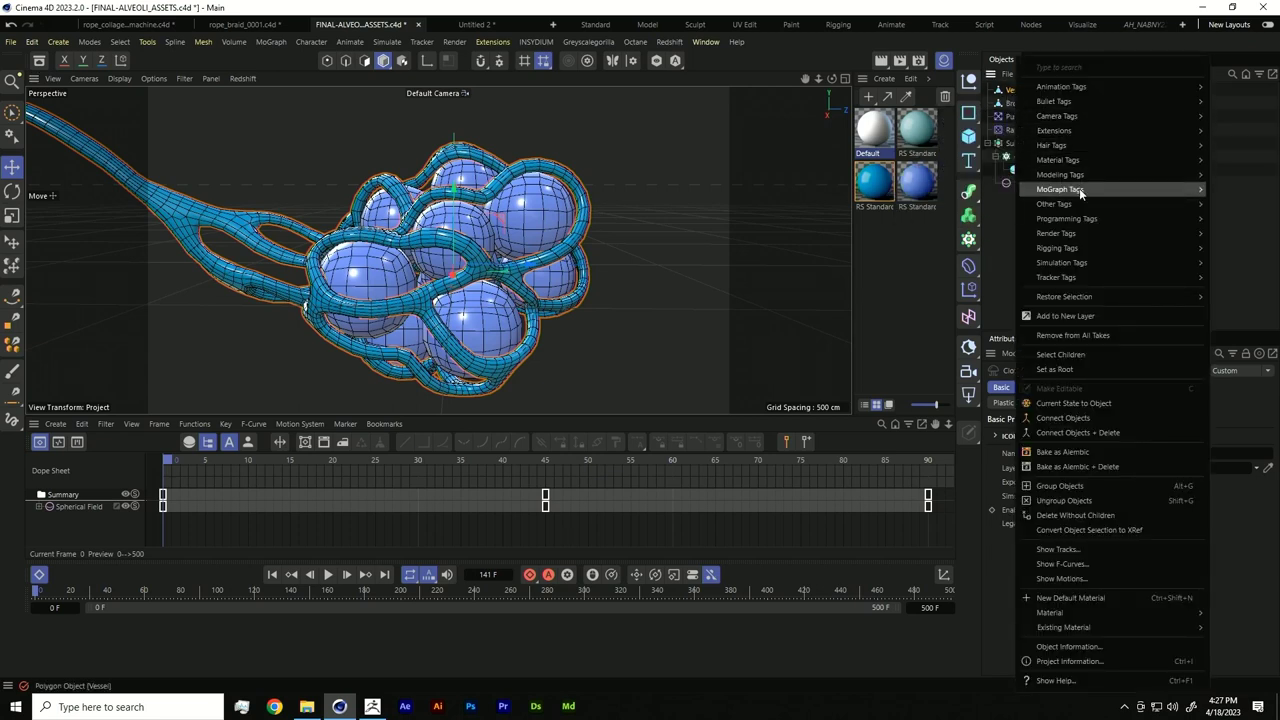
mouse_move(1079, 203)
click(945, 344)
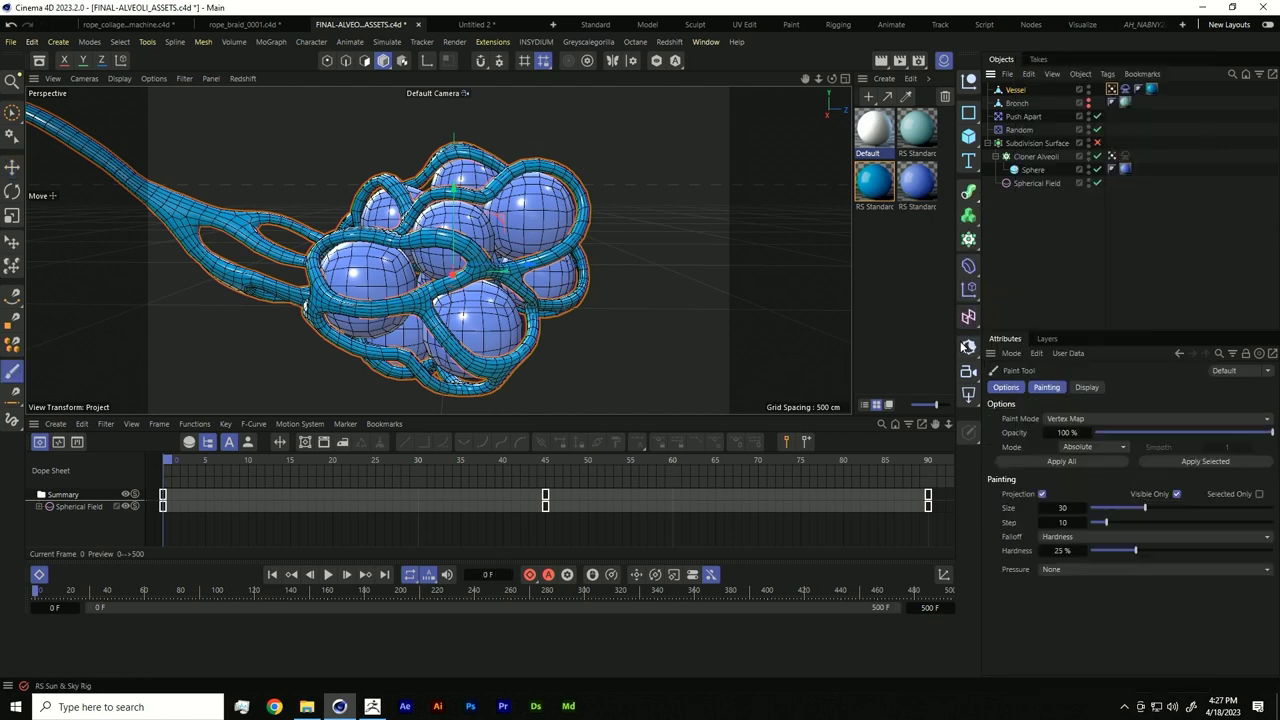
click(1111, 89)
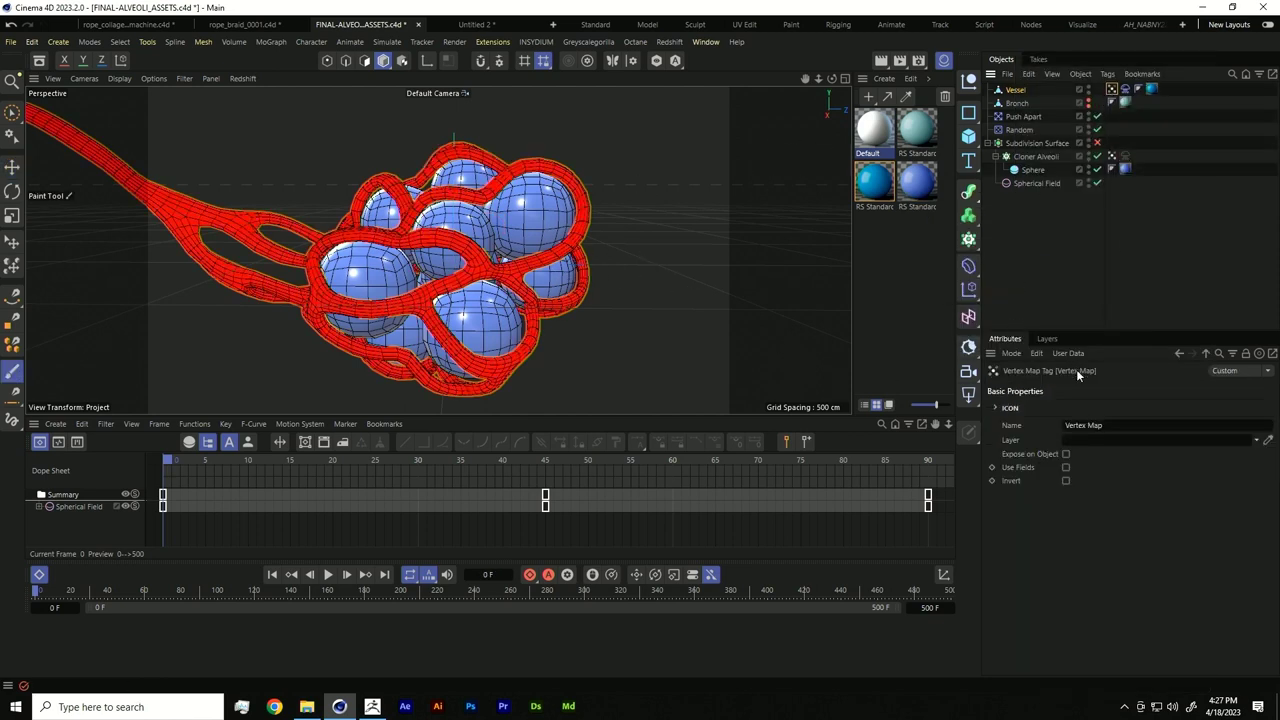
click(1066, 468)
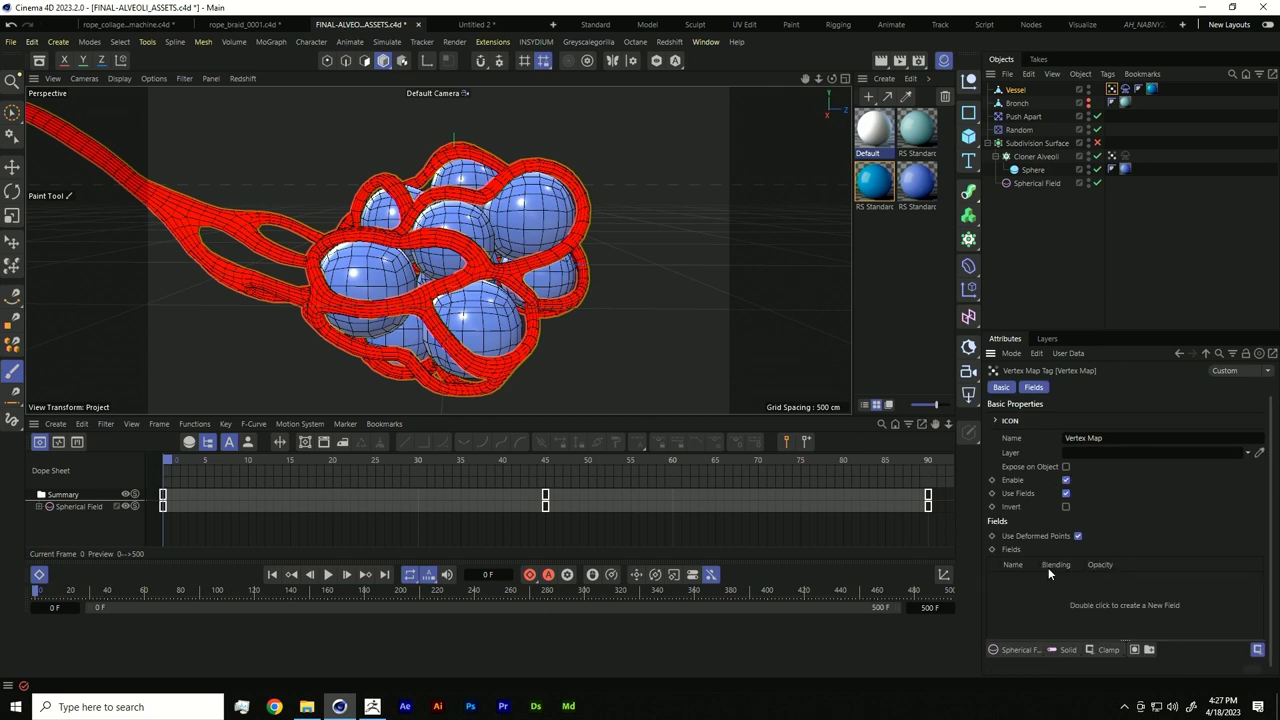
Step: Add a Linear Field to the Vessel's vertex map, rotate it about 80°, and slide it left along X
click(1017, 650)
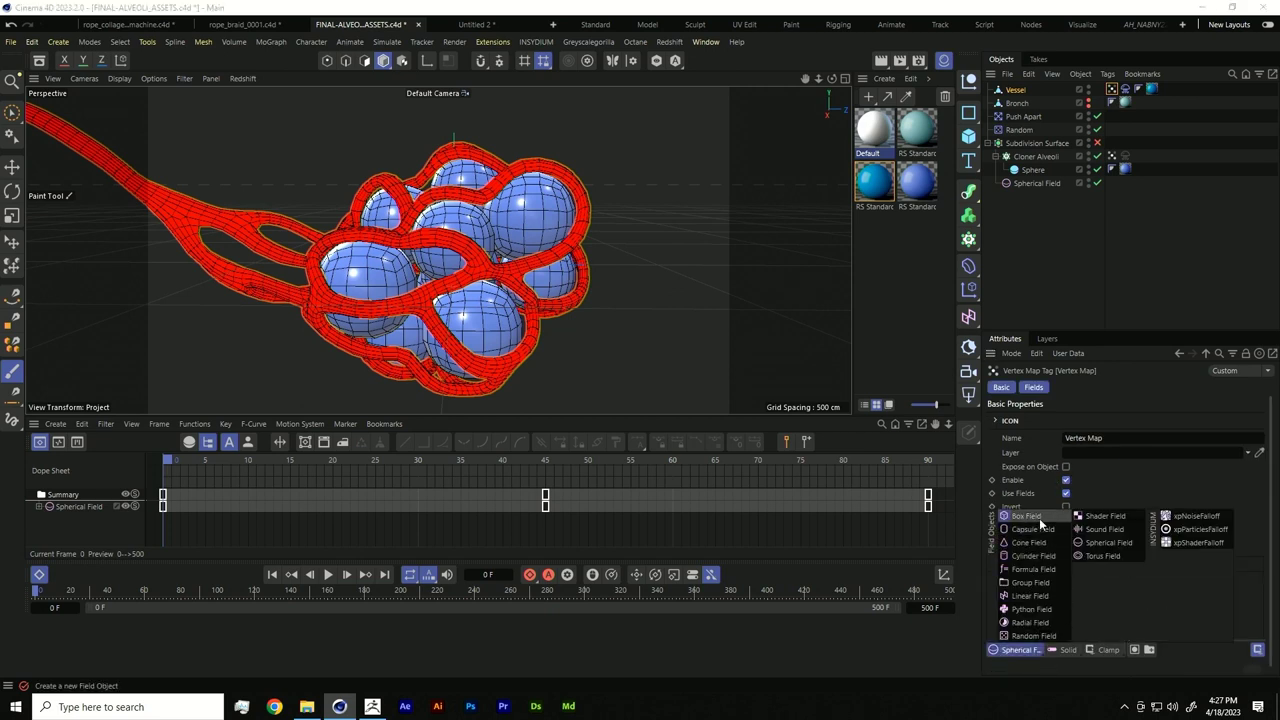
click(1030, 596)
key(r)
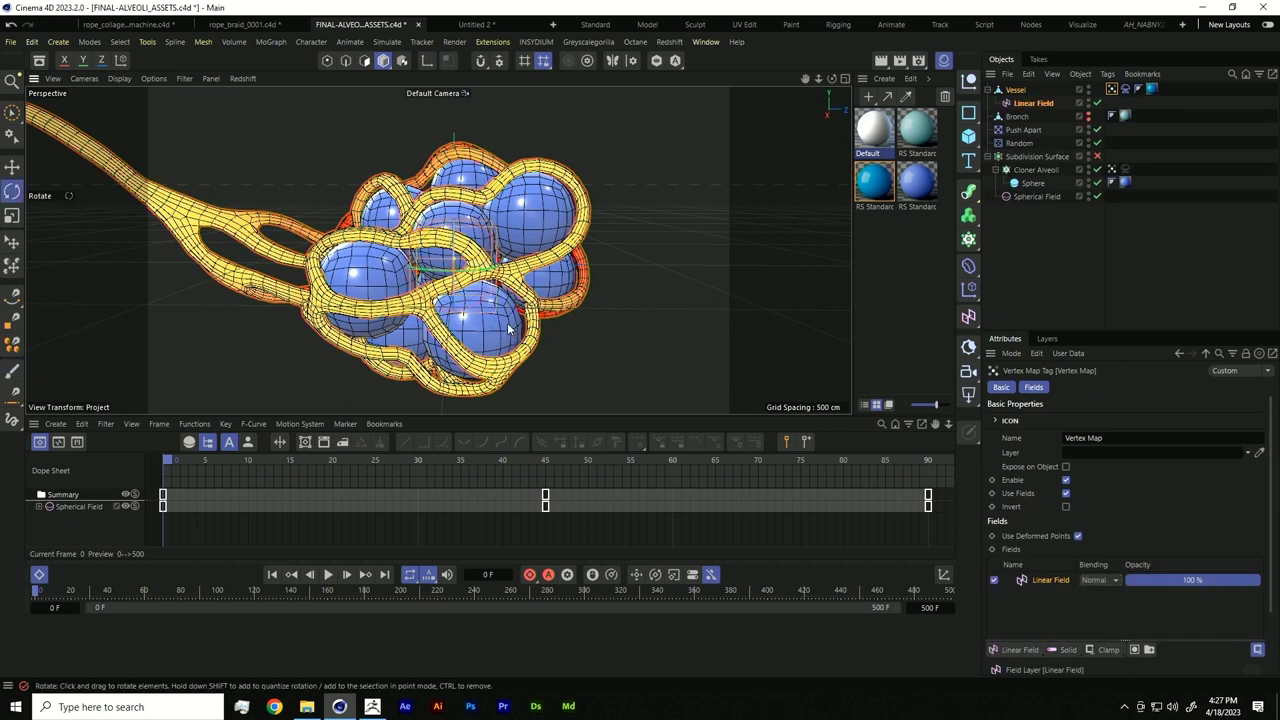
drag(418, 268, 569, 270)
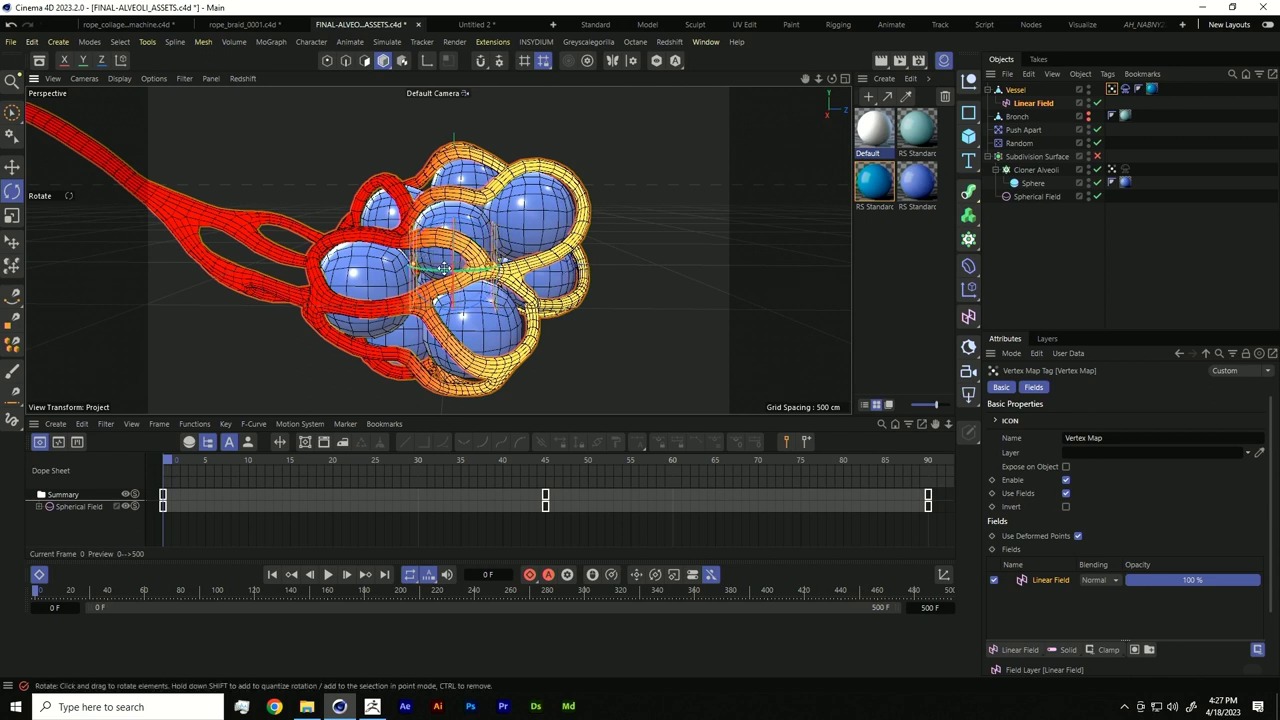
key(e)
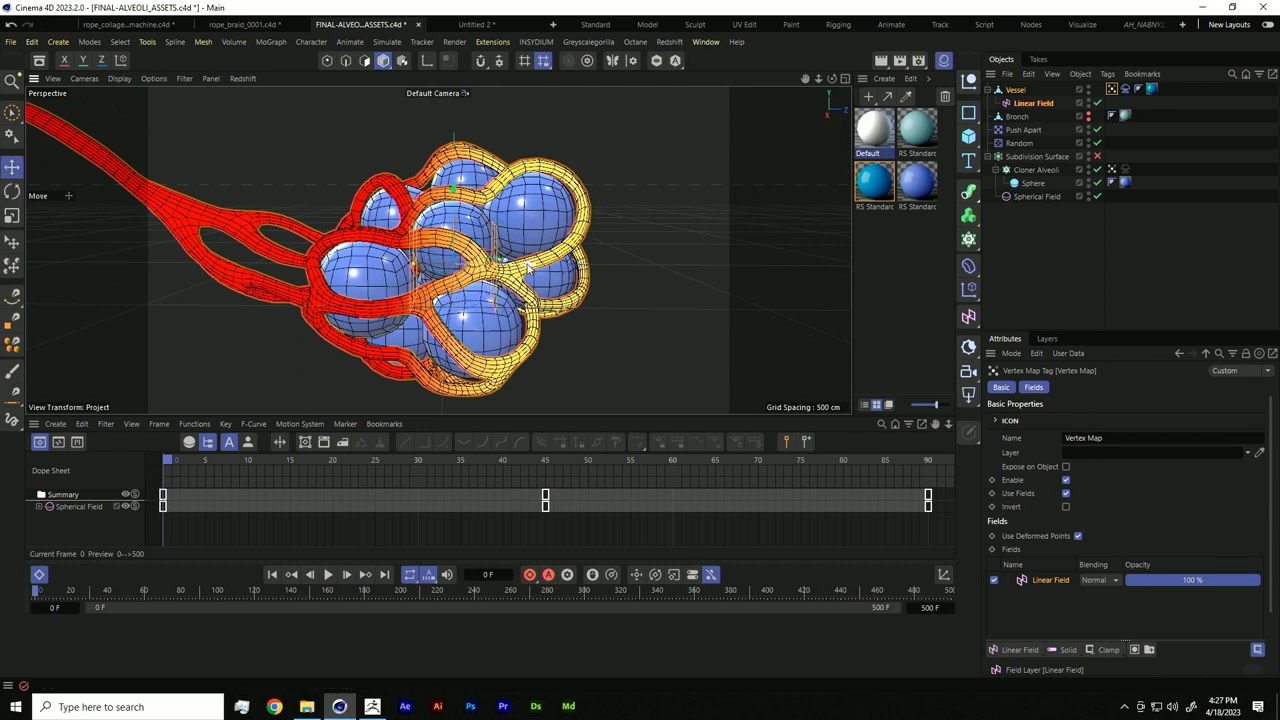
drag(630, 287, 395, 238)
mouse_move(545, 245)
mouse_down()
mouse_move(305, 233)
mouse_move(580, 235)
mouse_move(560, 235)
mouse_up()
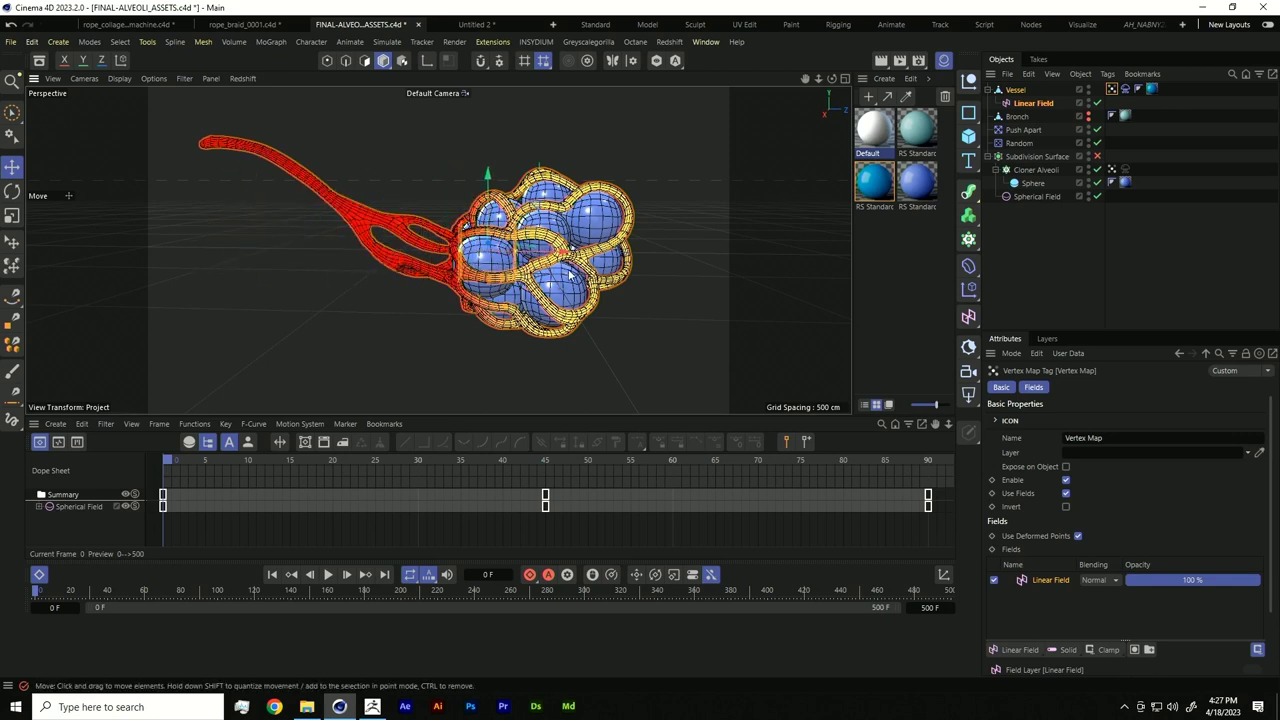
Step: Rename the Linear Field 'a' and duplicate it as a second field named 'B'
double_click(1030, 104)
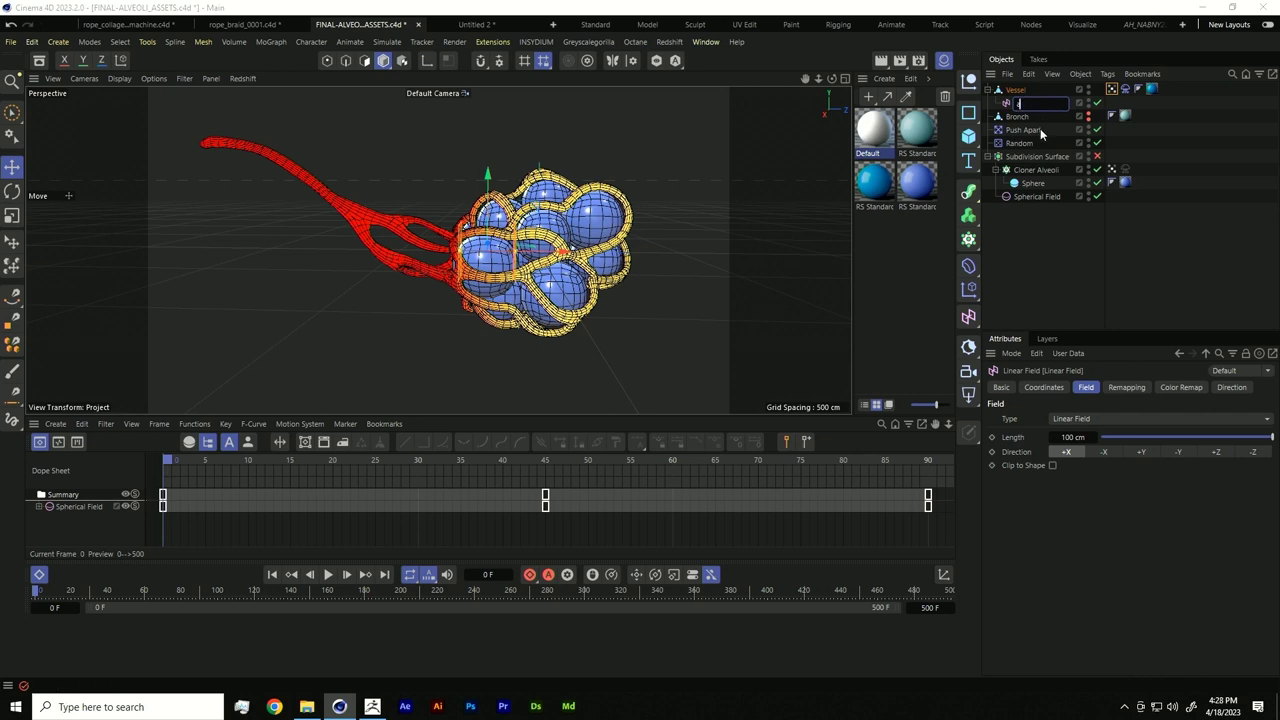
text(a)
key(Return)
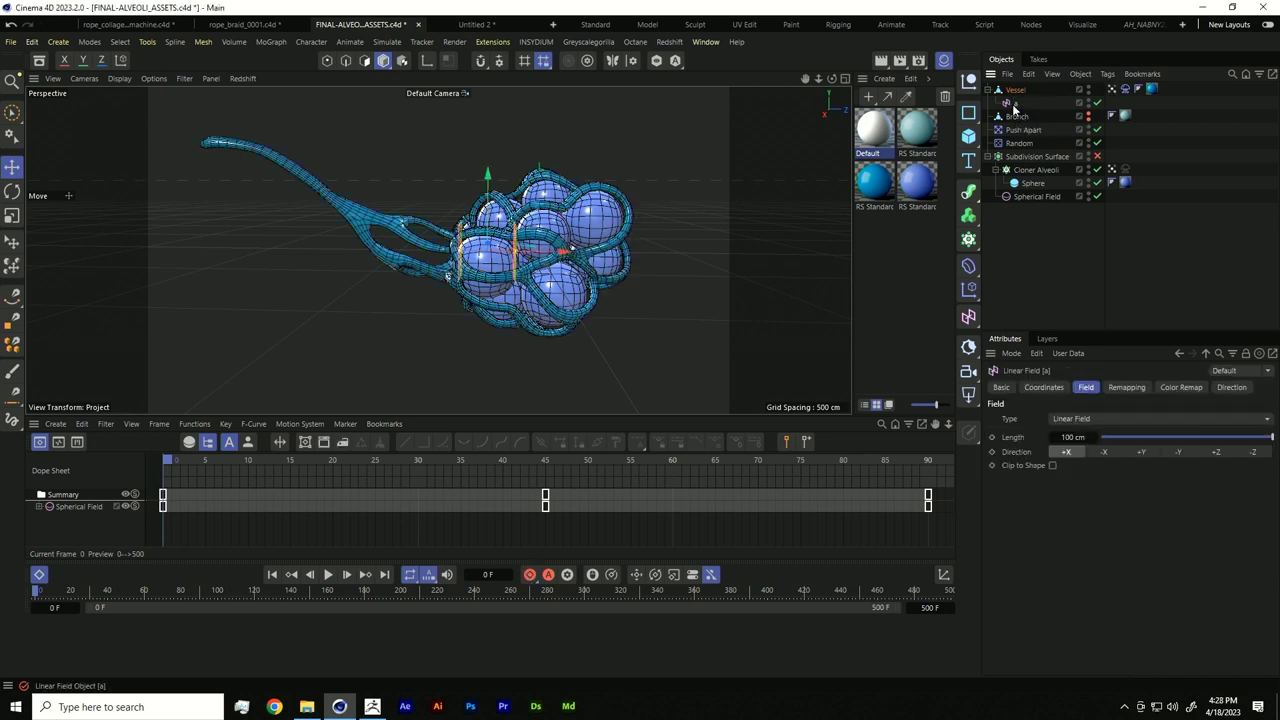
ctrl+drag(1015, 93, 1016, 95)
double_click(1020, 104)
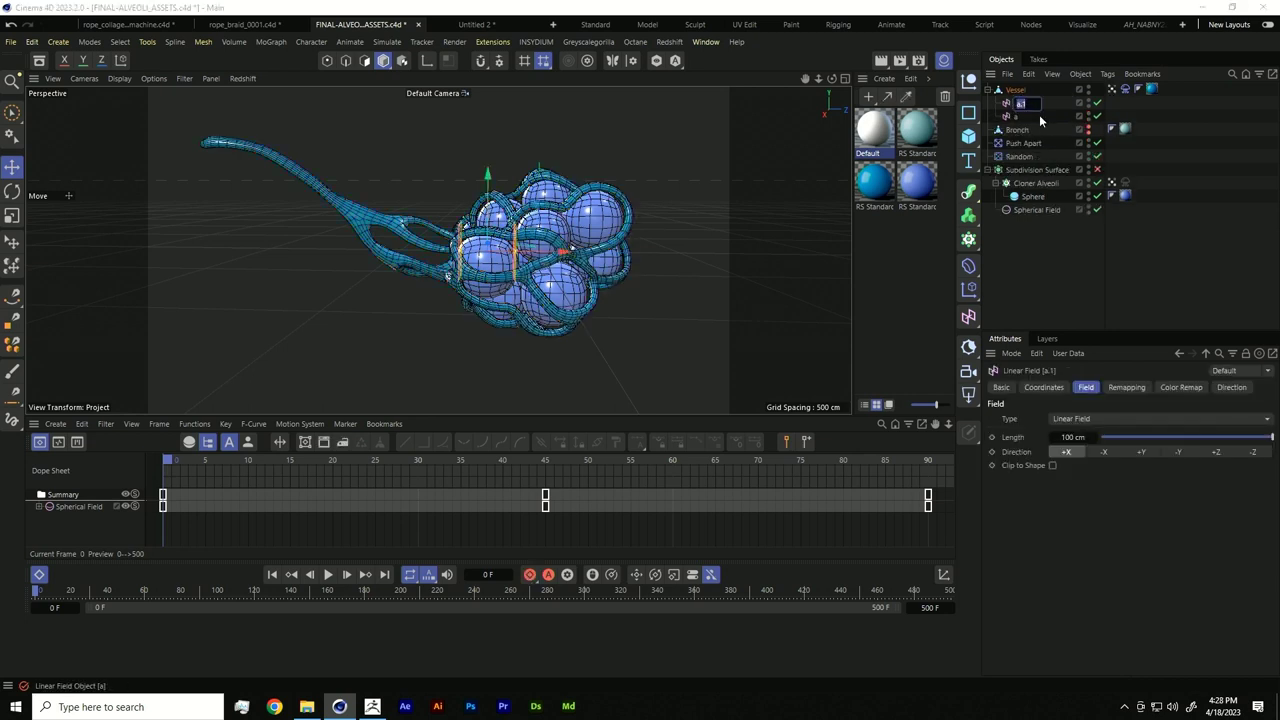
text(B)
key(Return)
Step: Add field B to the Vessel's vertex map with Subtract blending, shift it along X, and create a Null
click(1046, 283)
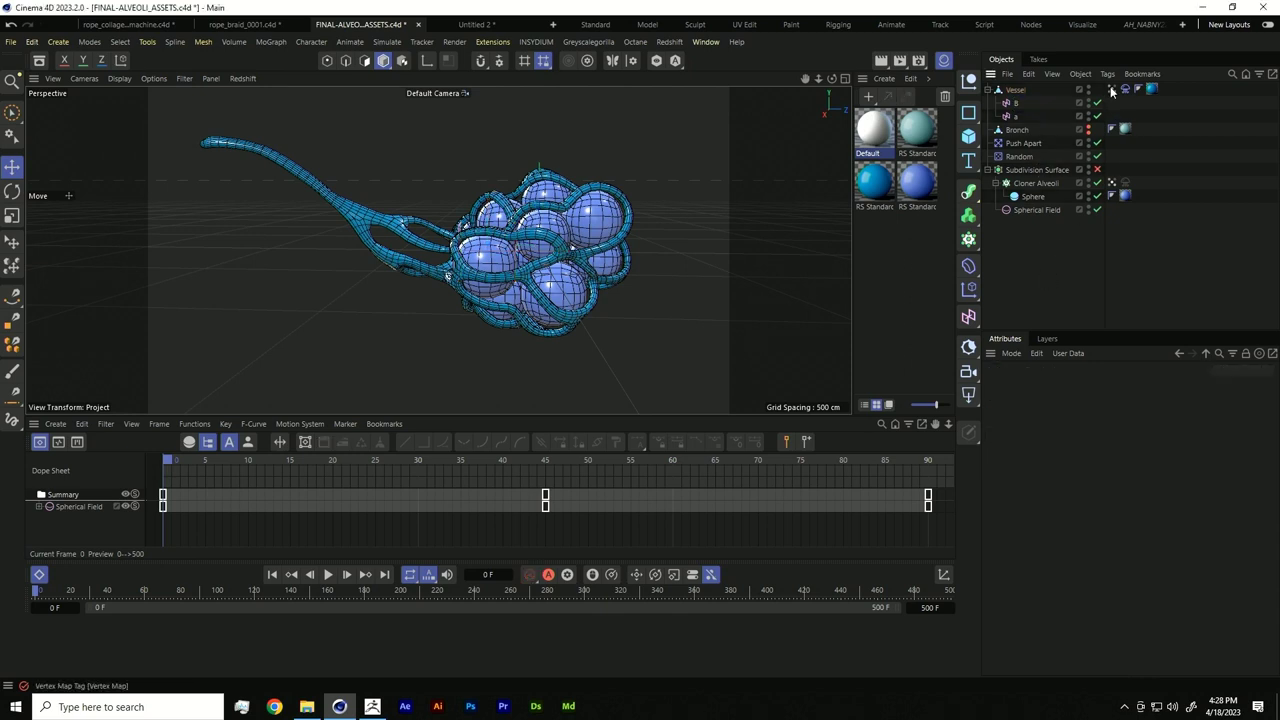
click(1111, 89)
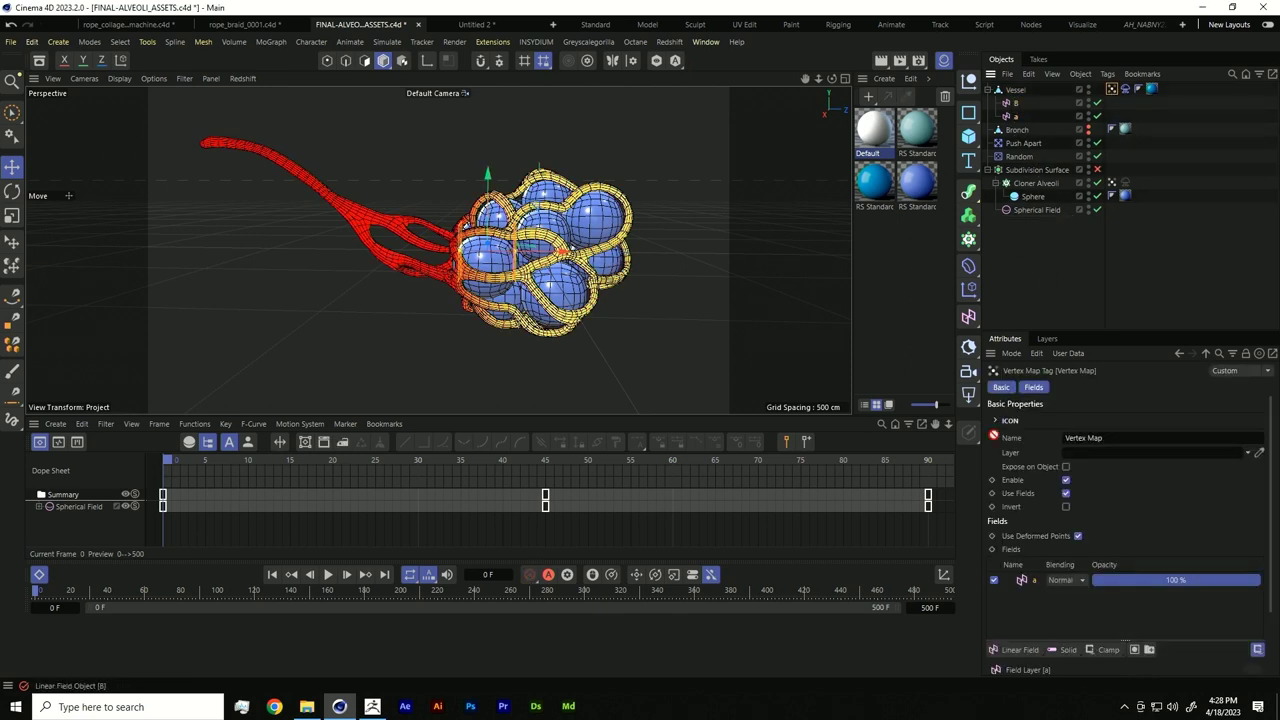
drag(1015, 581, 1057, 574)
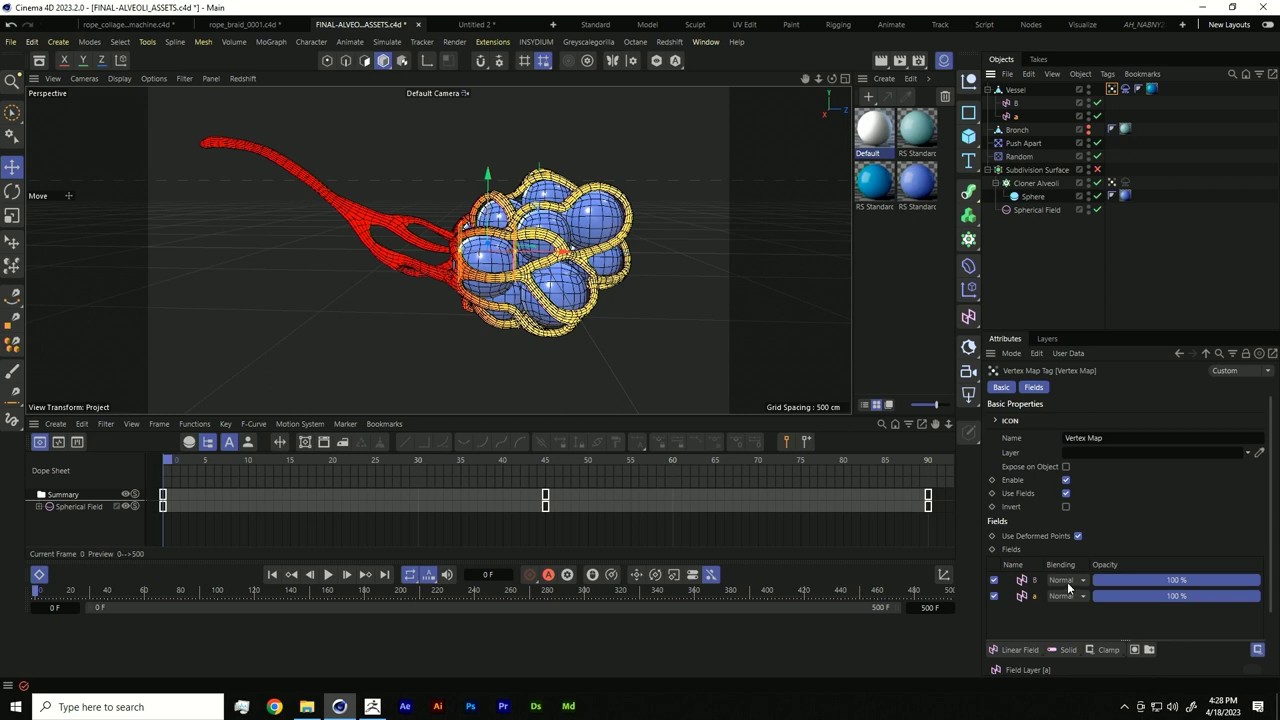
click(1066, 581)
click(1068, 580)
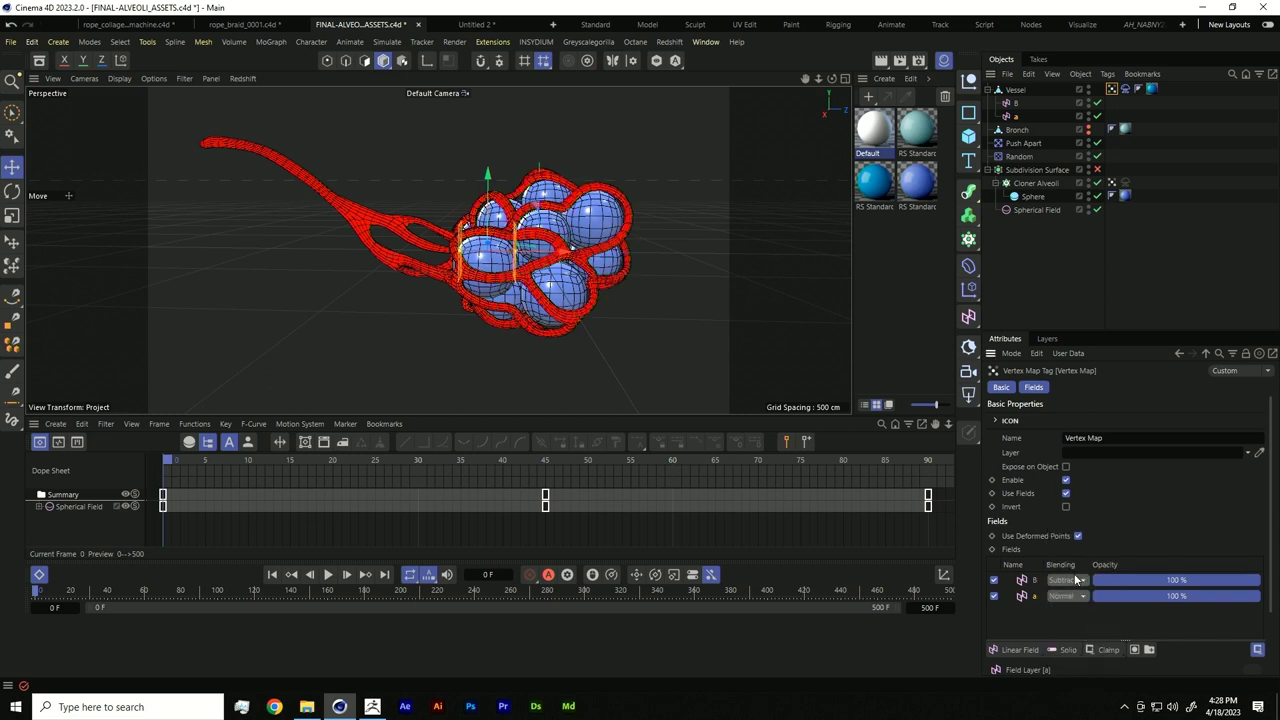
click(1016, 103)
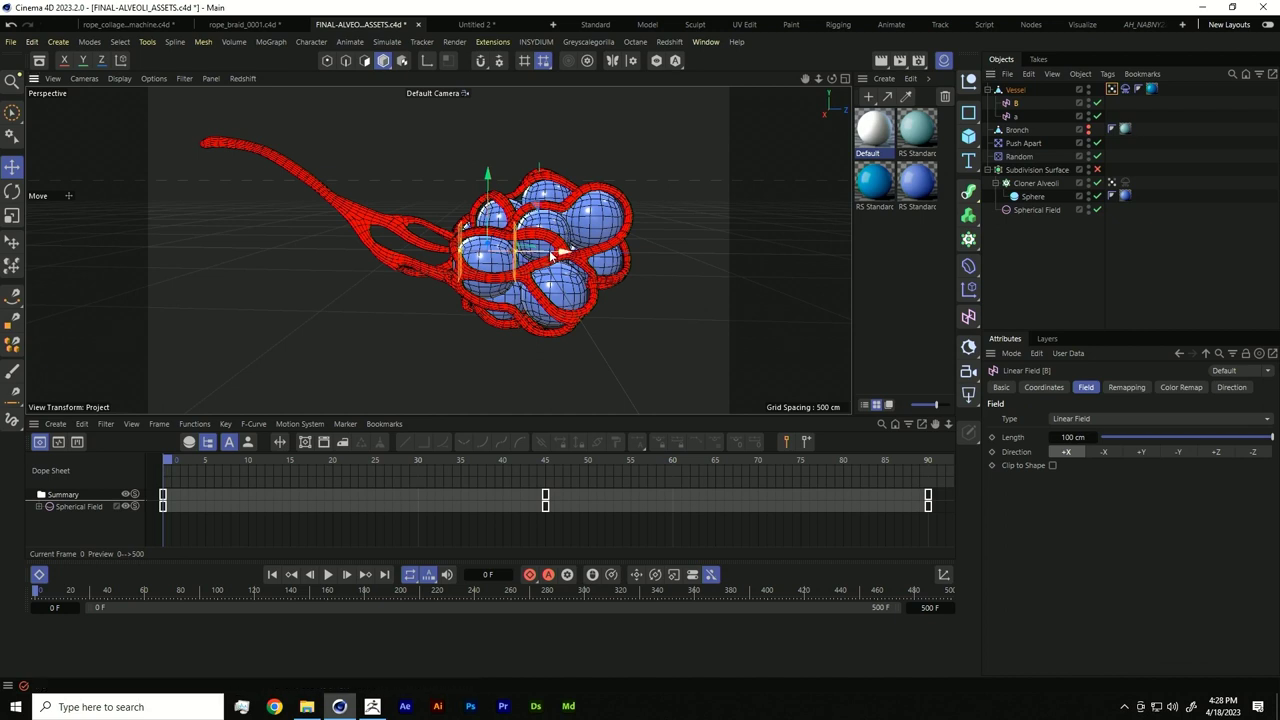
drag(551, 256, 626, 270)
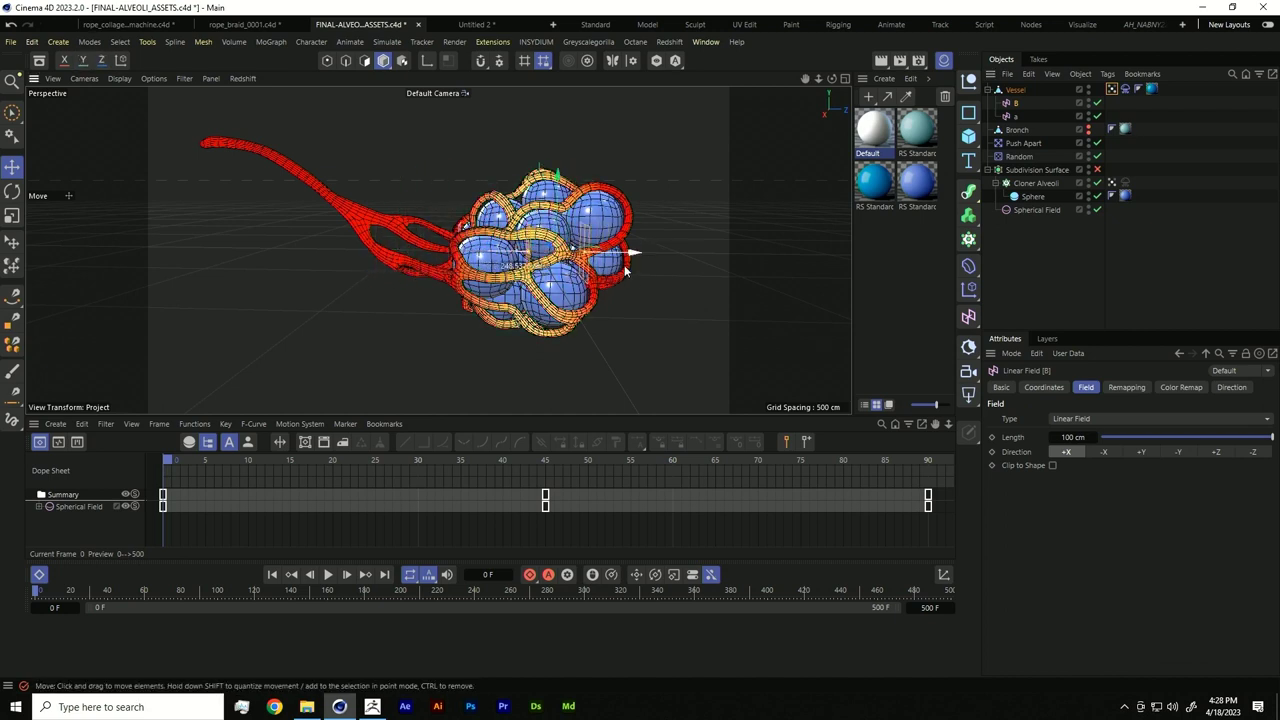
click(971, 84)
double_click(1017, 118)
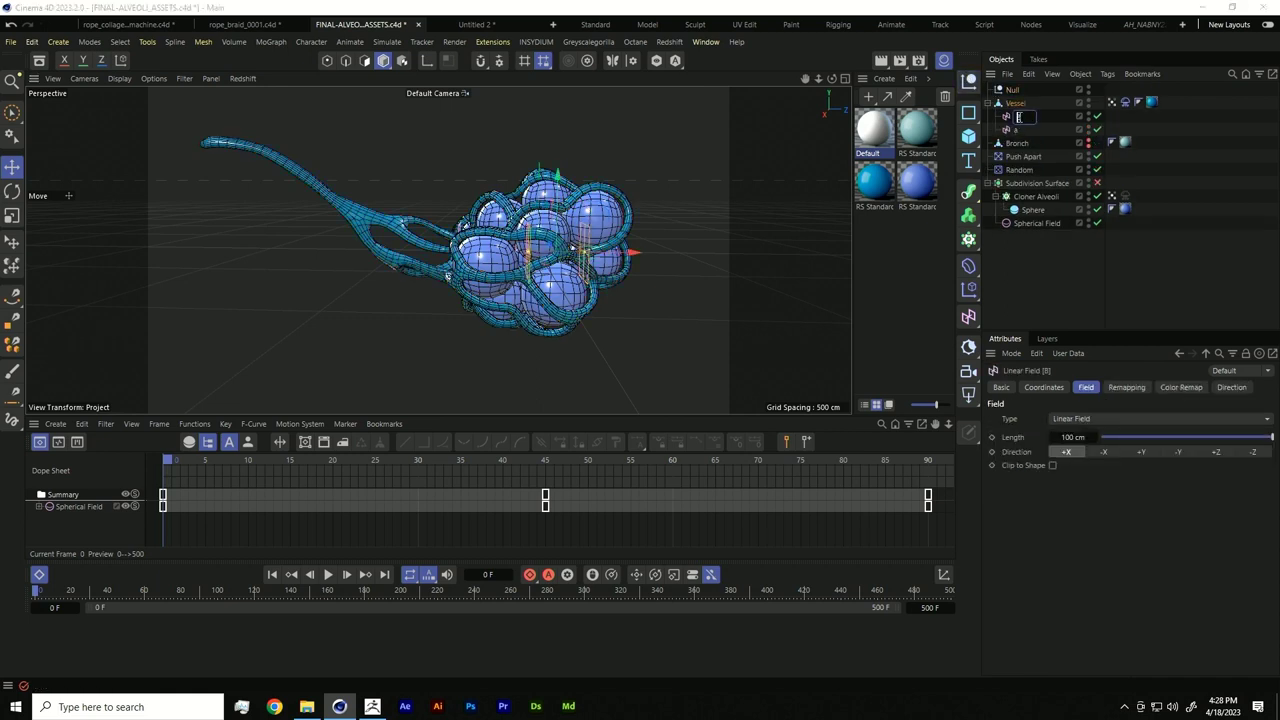
Step: Parent fields a and B under the Null and move it along X to shift the gradient
key(Return)
drag(1011, 133, 1011, 91)
click(1011, 91)
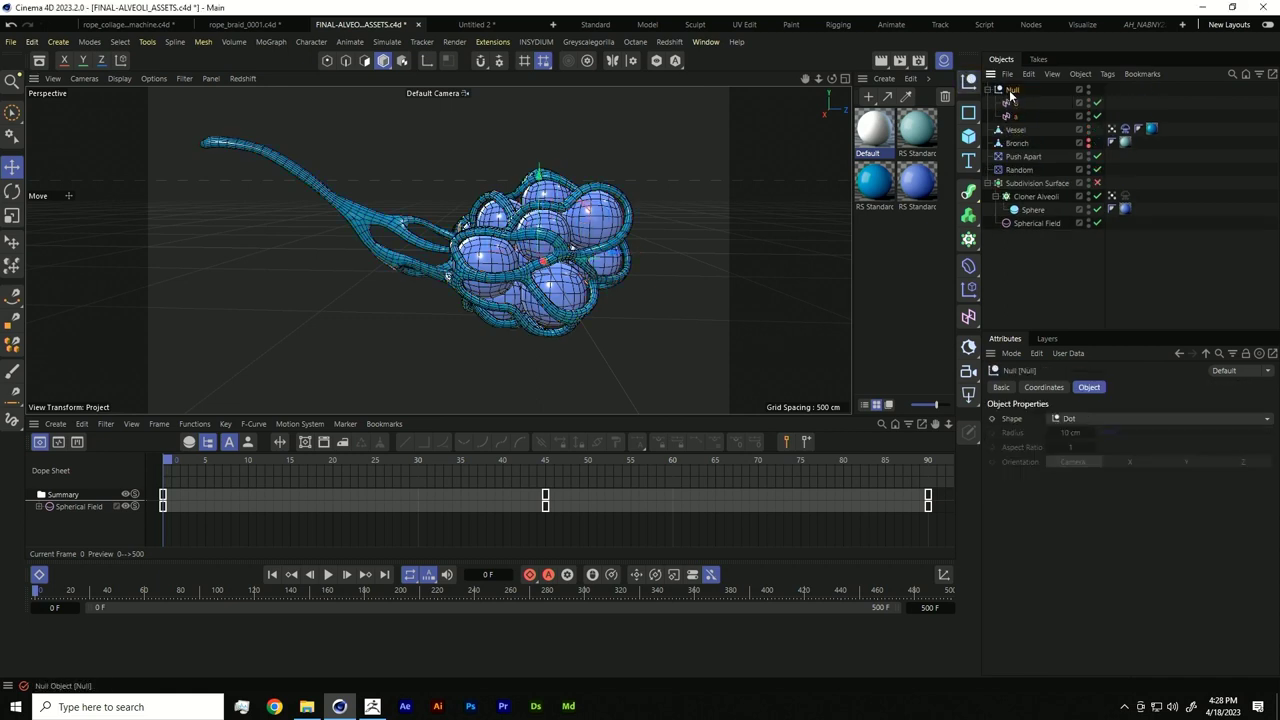
click(1111, 130)
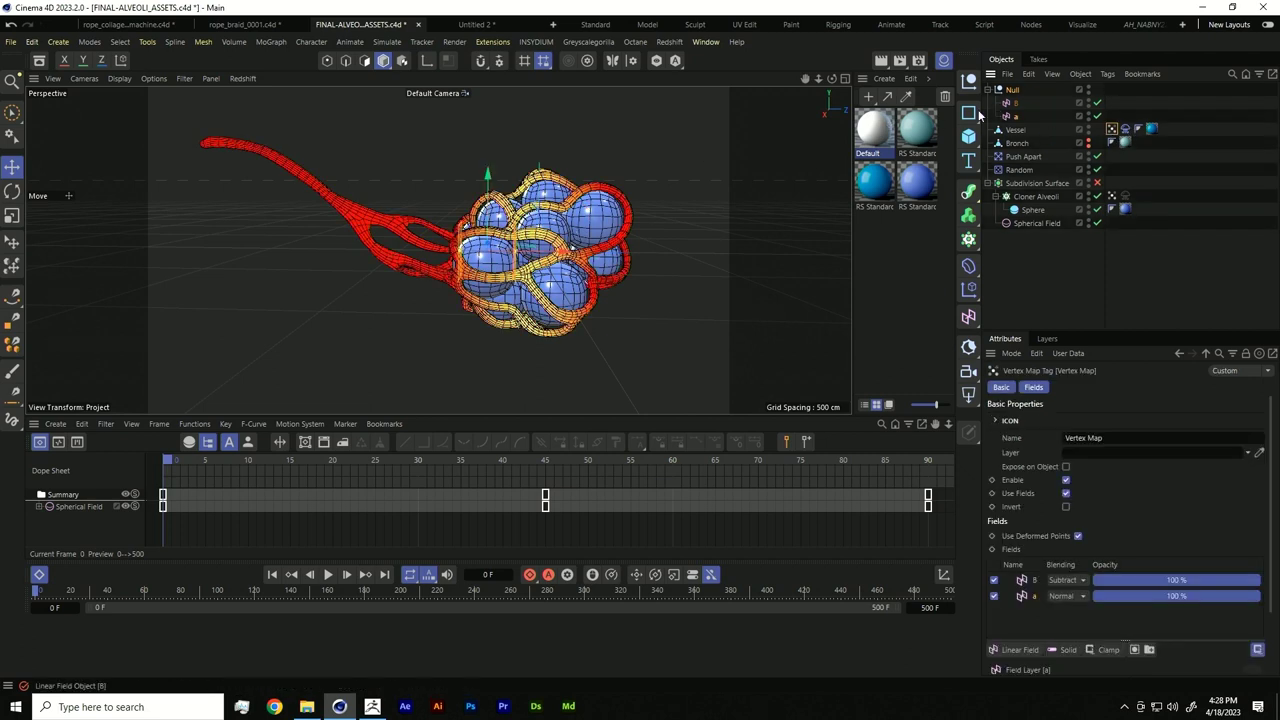
drag(565, 255, 455, 250)
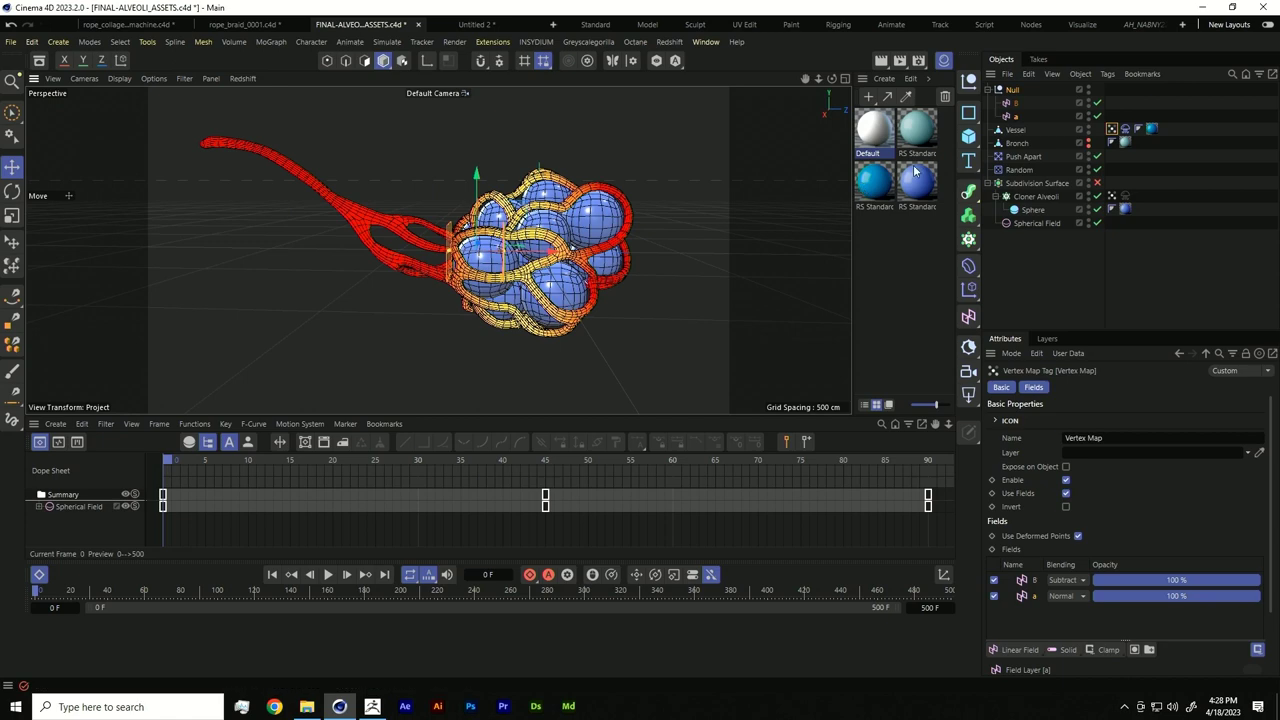
click(1013, 90)
drag(597, 256, 470, 278)
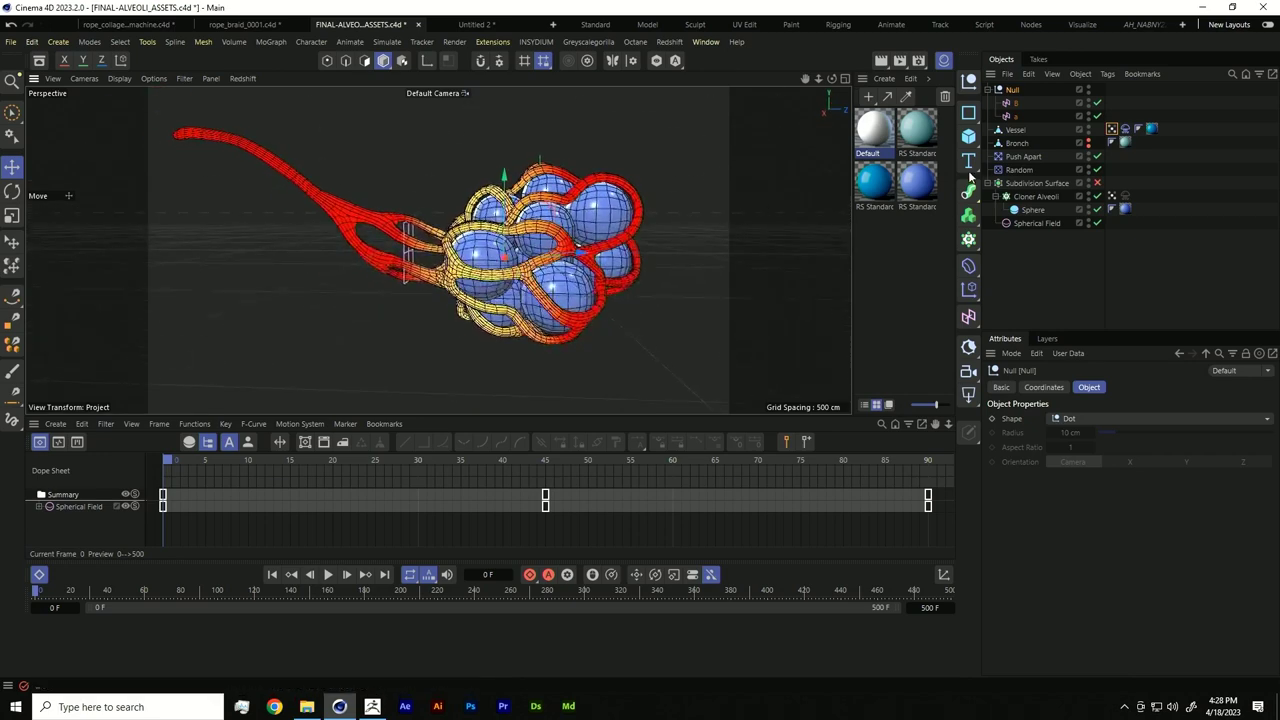
Step: In the Vessel's Cloth tag, set the Vertex Map as the Mix Animation map
click(1126, 130)
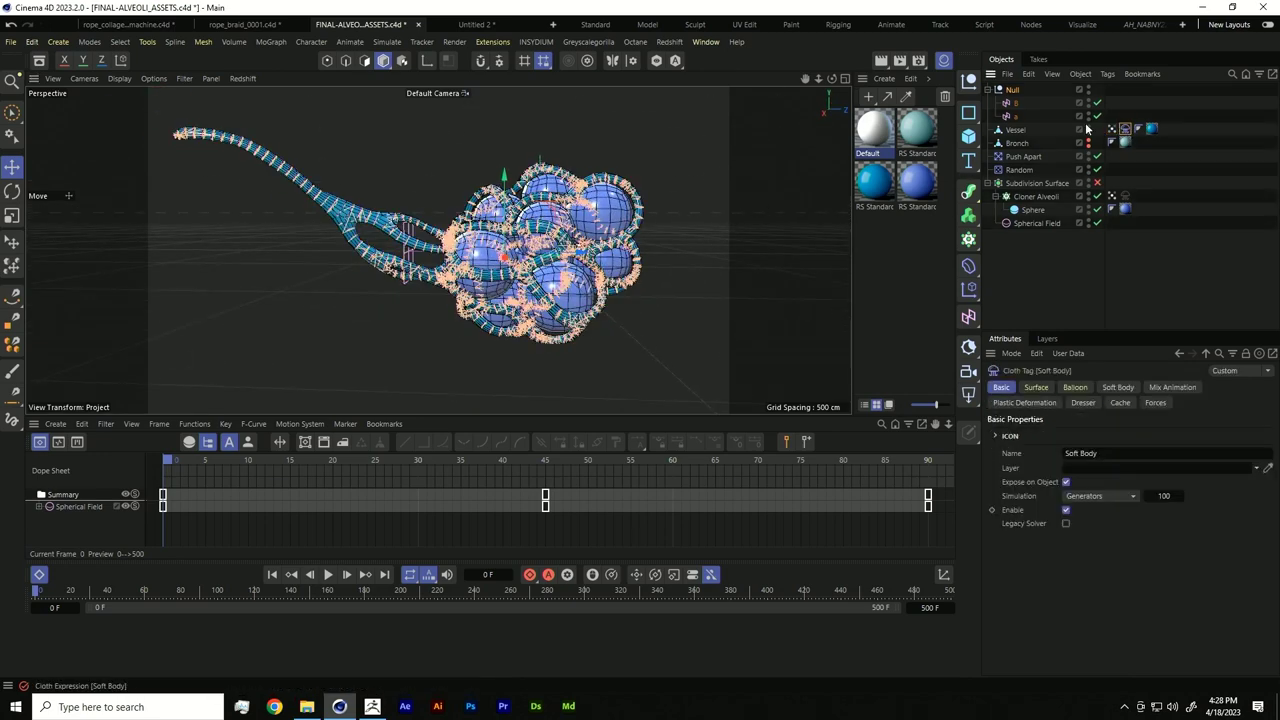
click(1173, 387)
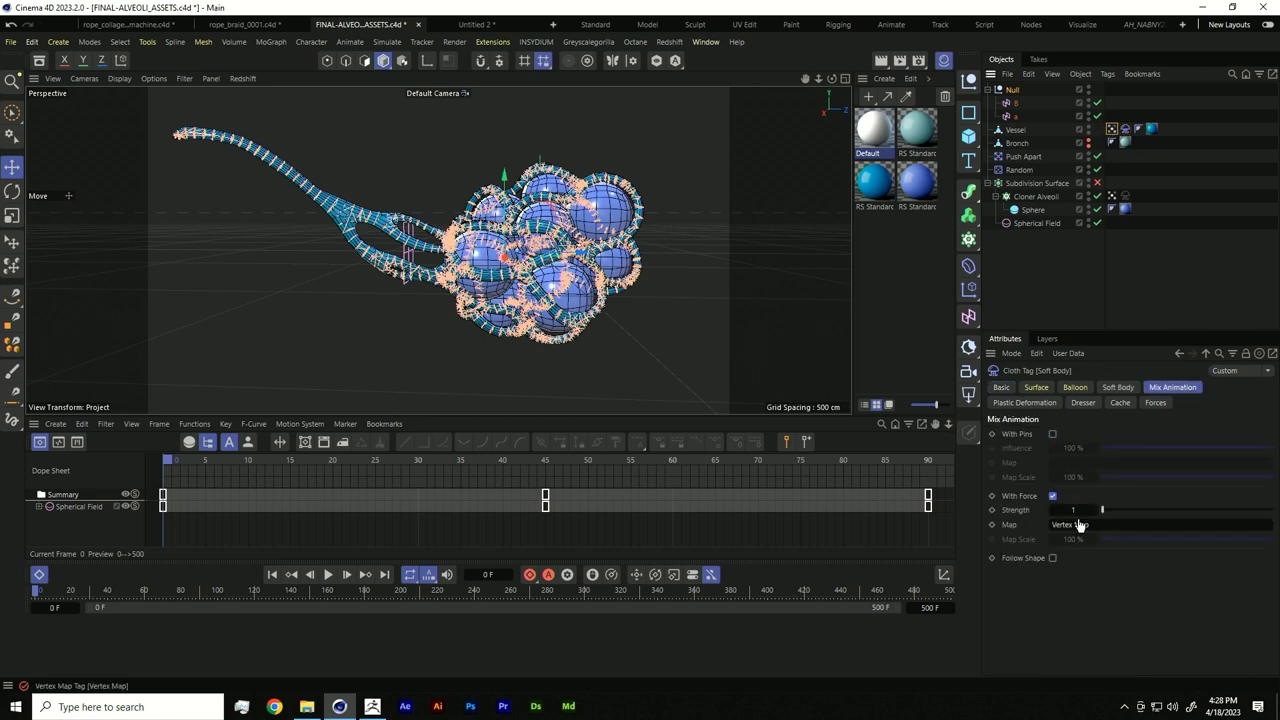
drag(1075, 535, 1084, 524)
Step: Review the Soft Body and Surface settings, then play the simulation
click(1119, 387)
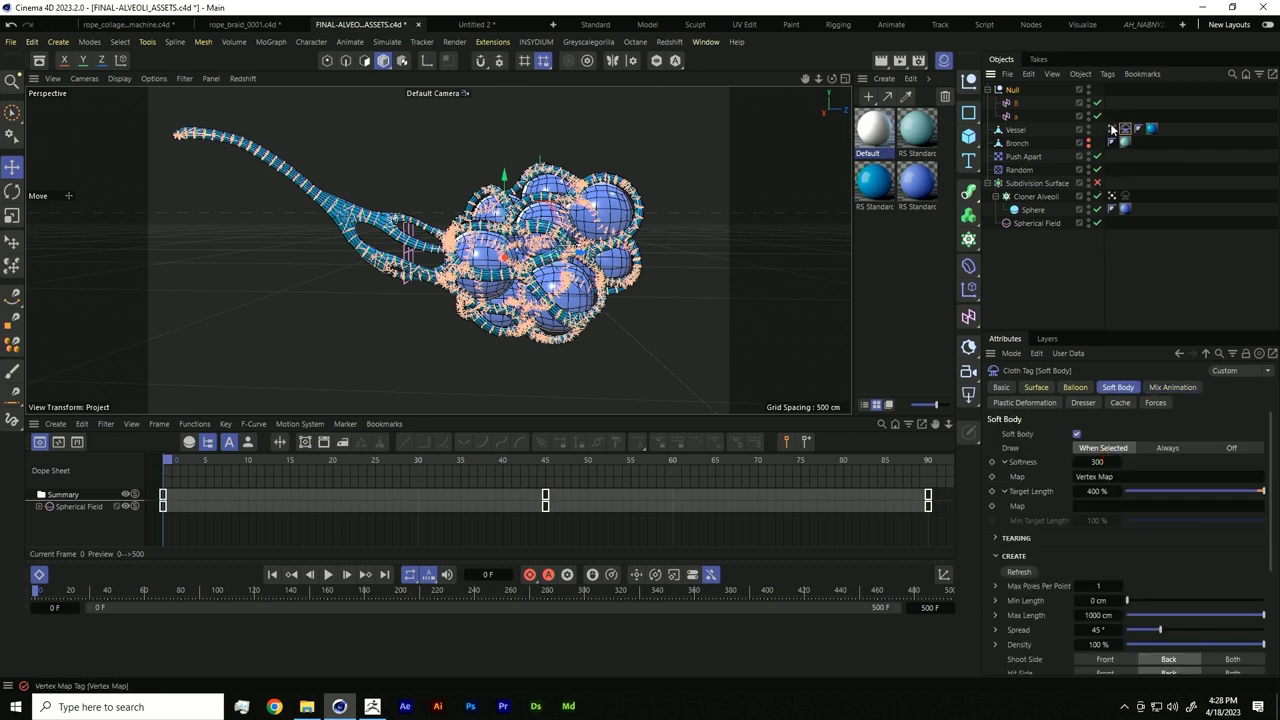
click(1036, 388)
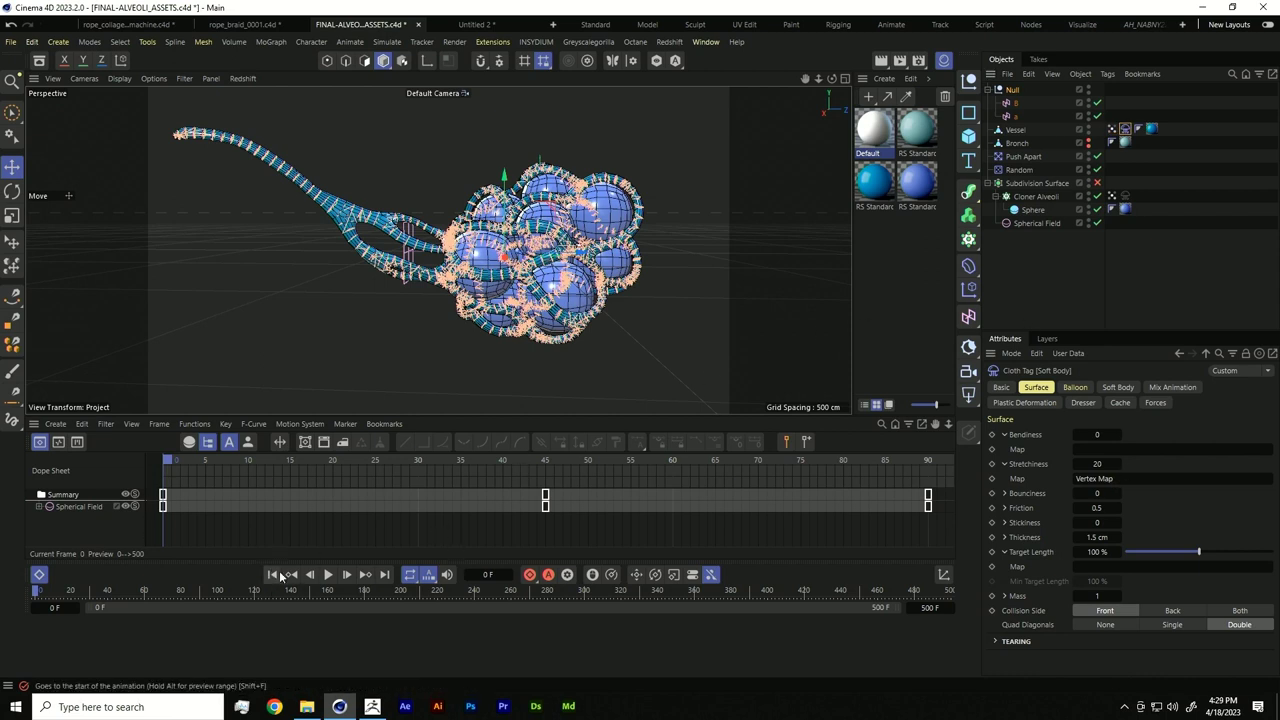
click(330, 574)
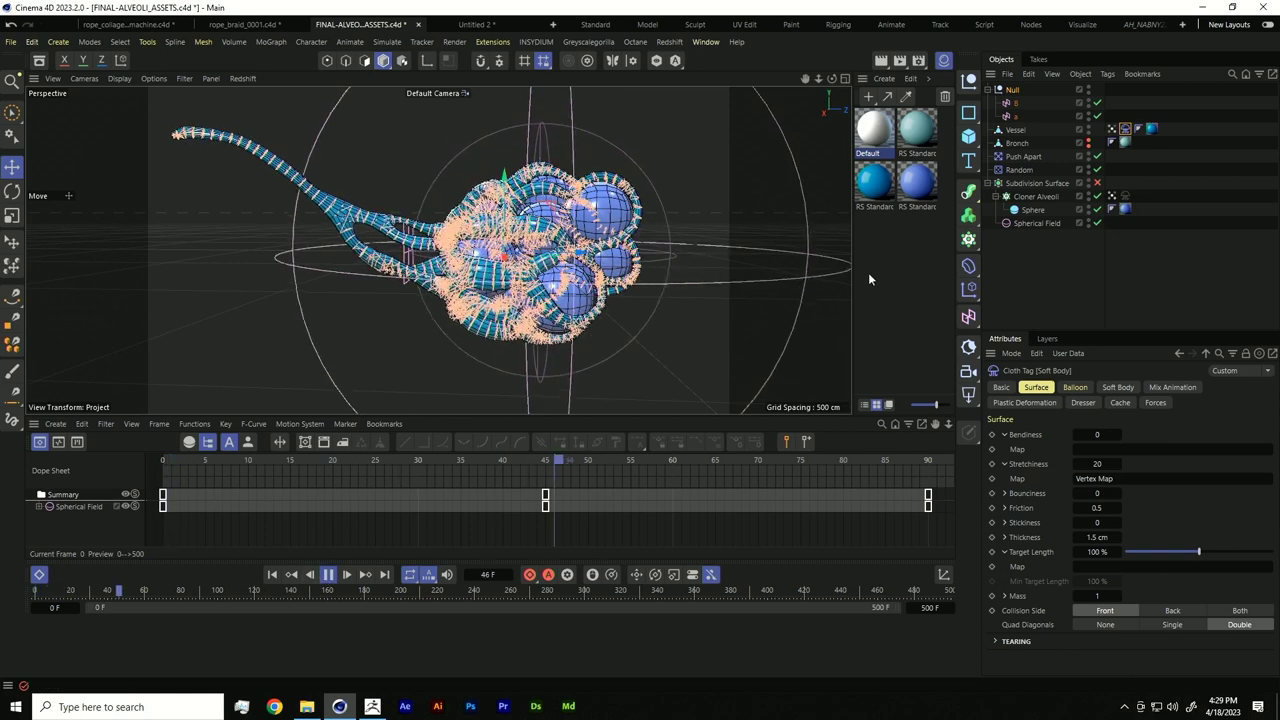
Step: Turn off Soft Body on the Vessel cloth, test by sweeping the Spherical Field, then stop
click(1119, 388)
click(1076, 434)
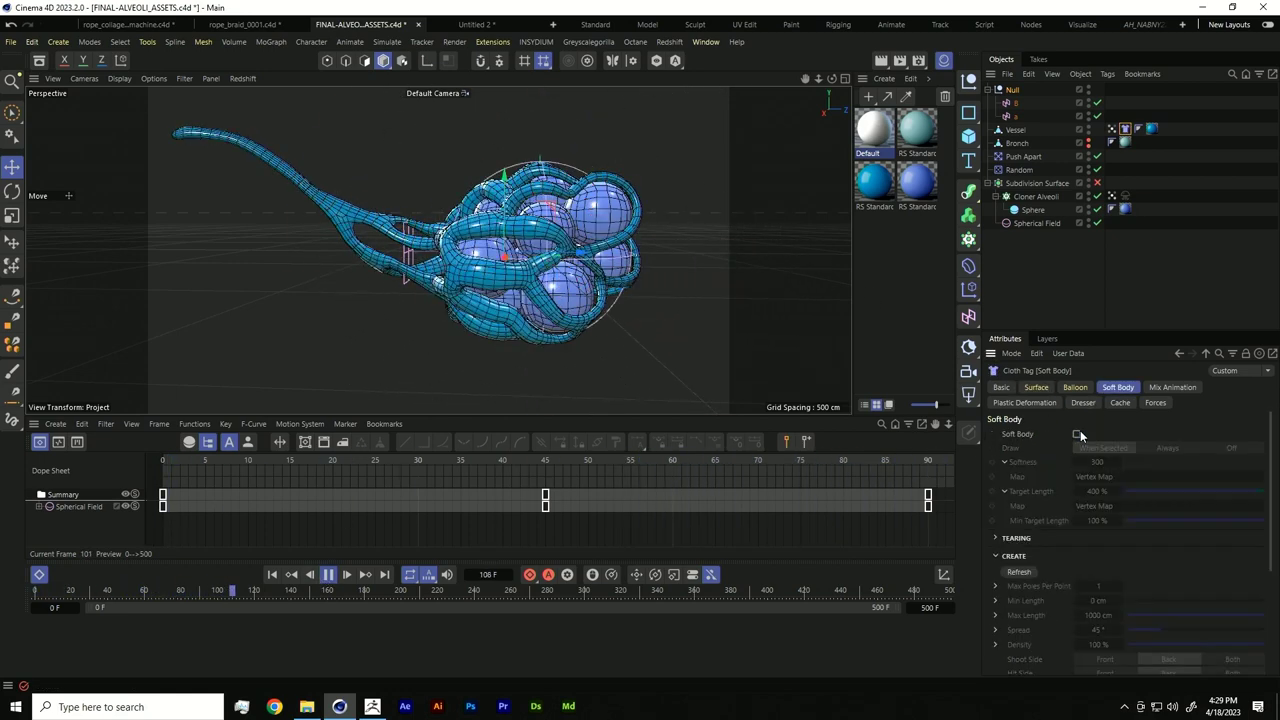
drag(437, 259, 734, 292)
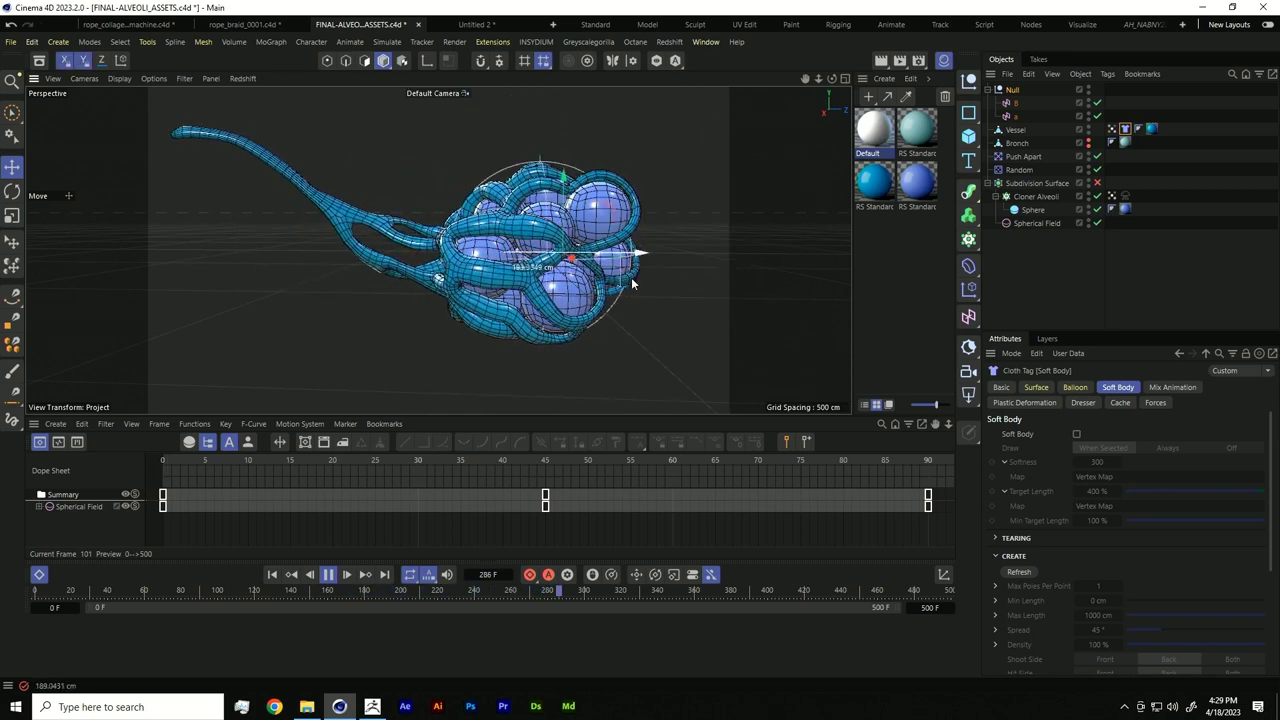
click(330, 574)
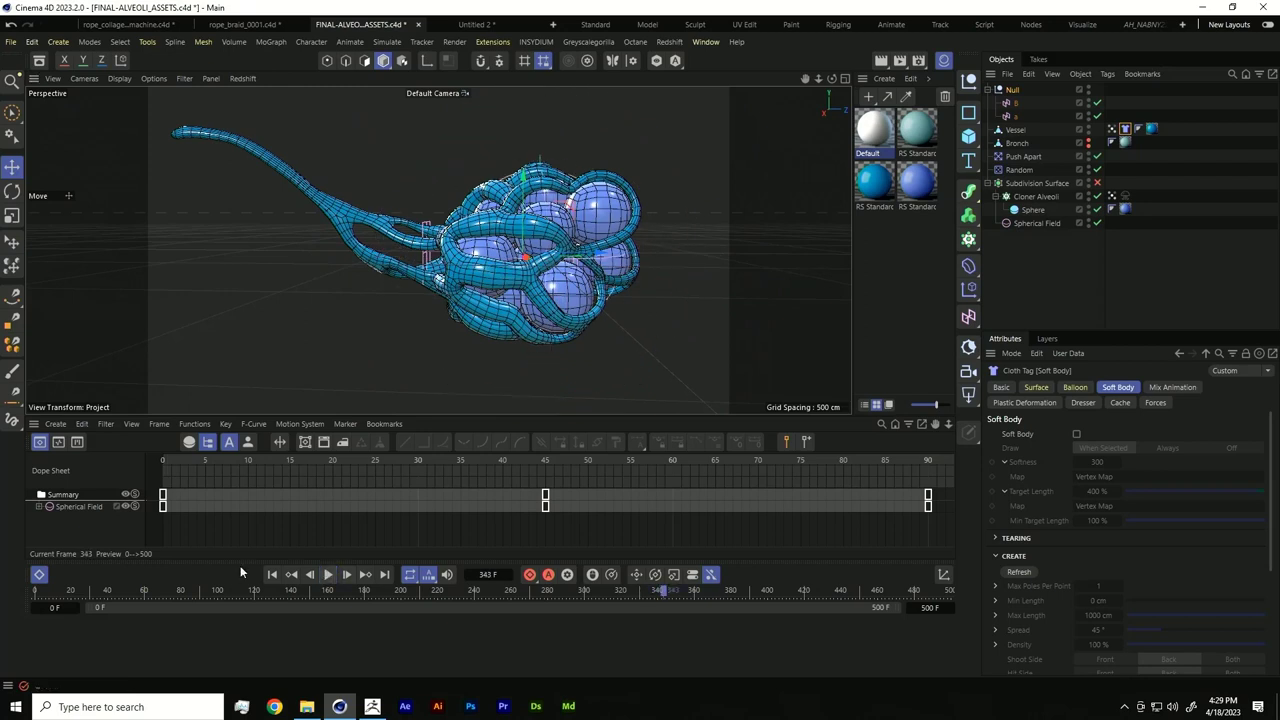
Step: Inspect the cloth settings, Vertex Map weights and linear-field Null during playback, then rewind to frame 0
click(1190, 387)
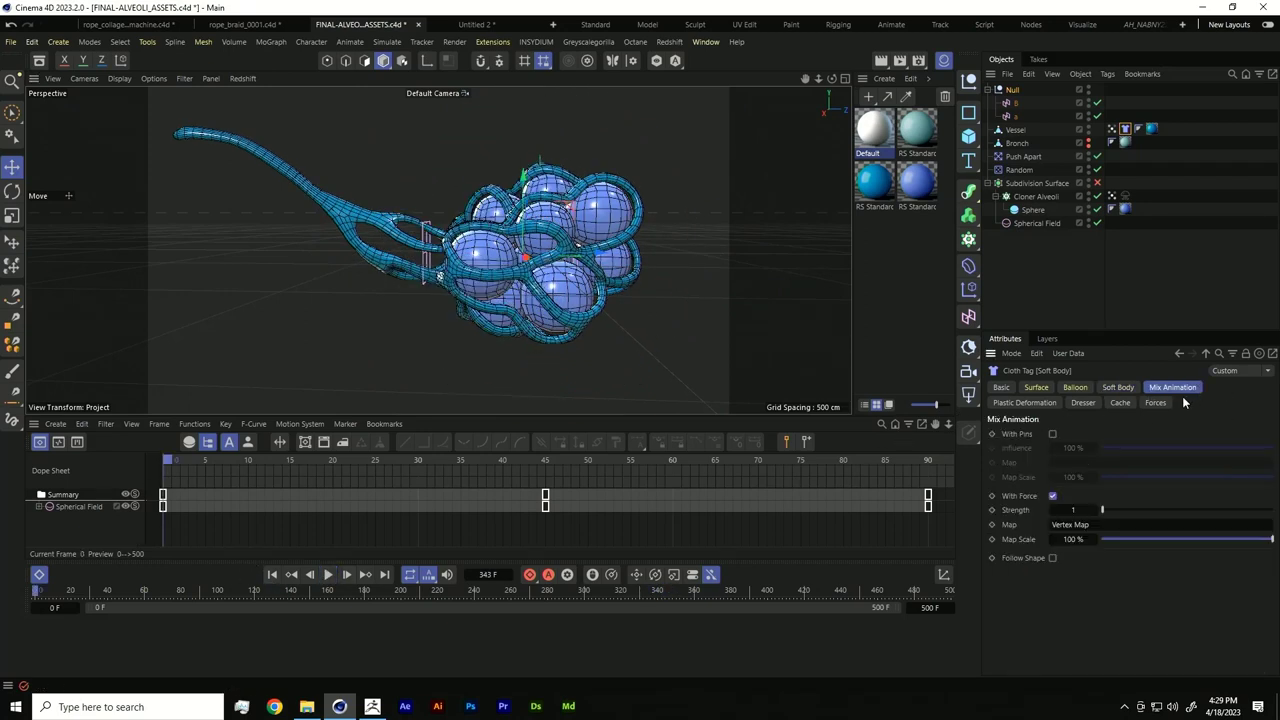
click(1113, 131)
click(1125, 129)
click(1000, 388)
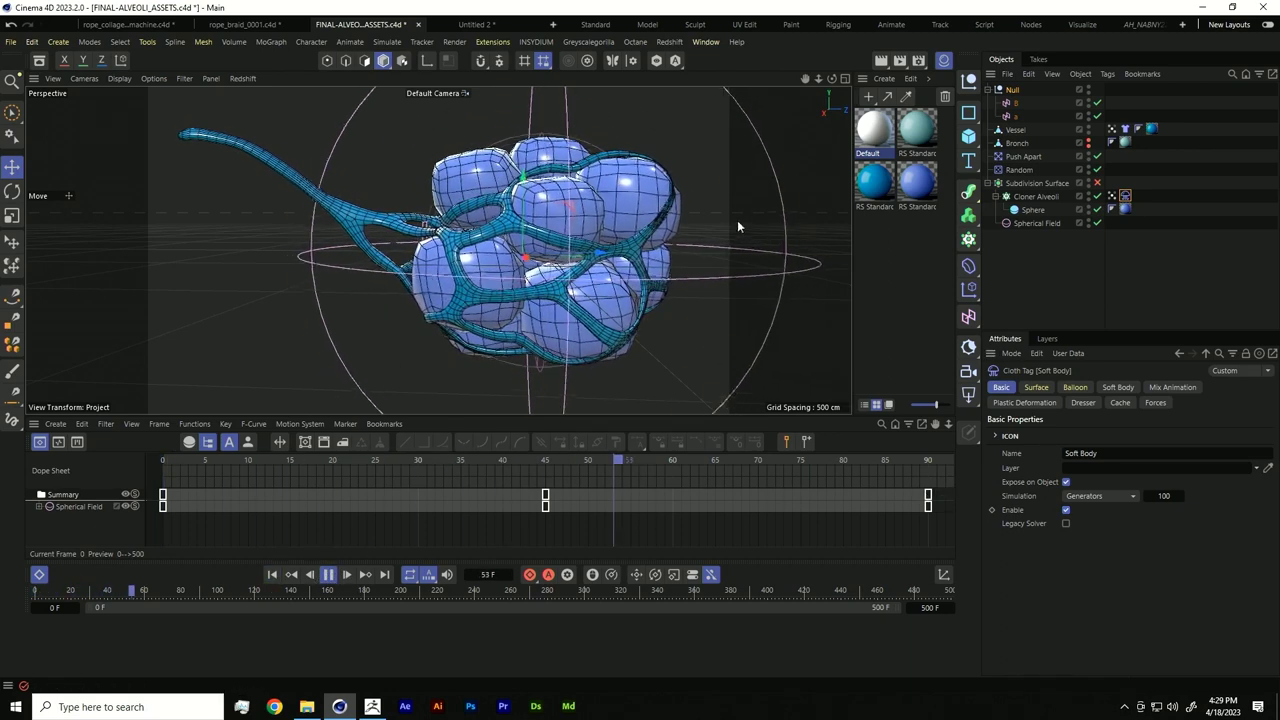
click(1012, 90)
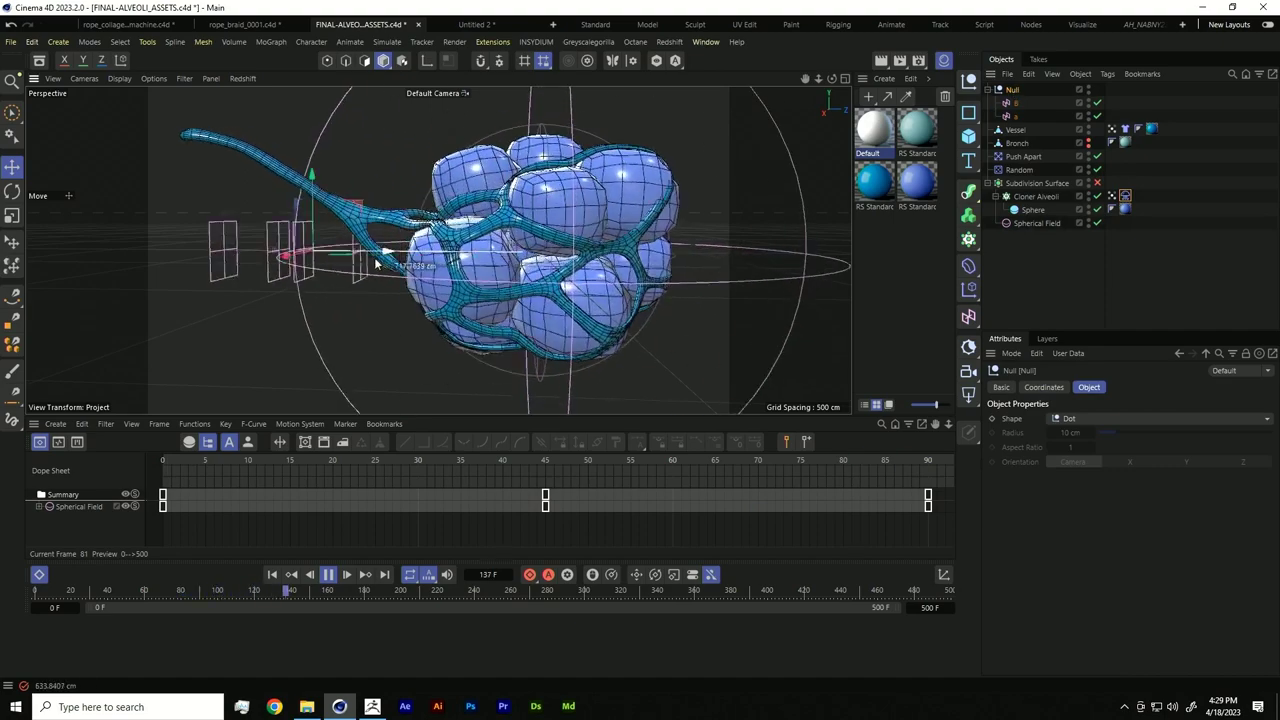
click(1113, 130)
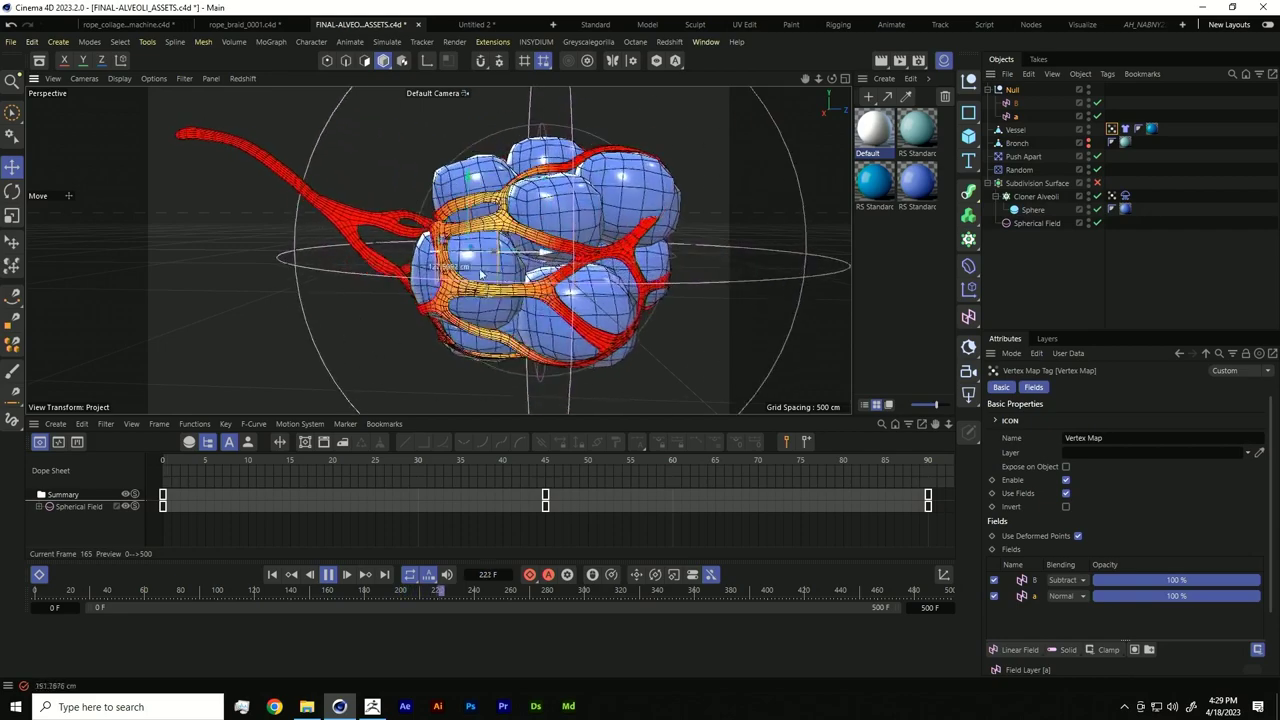
click(1013, 91)
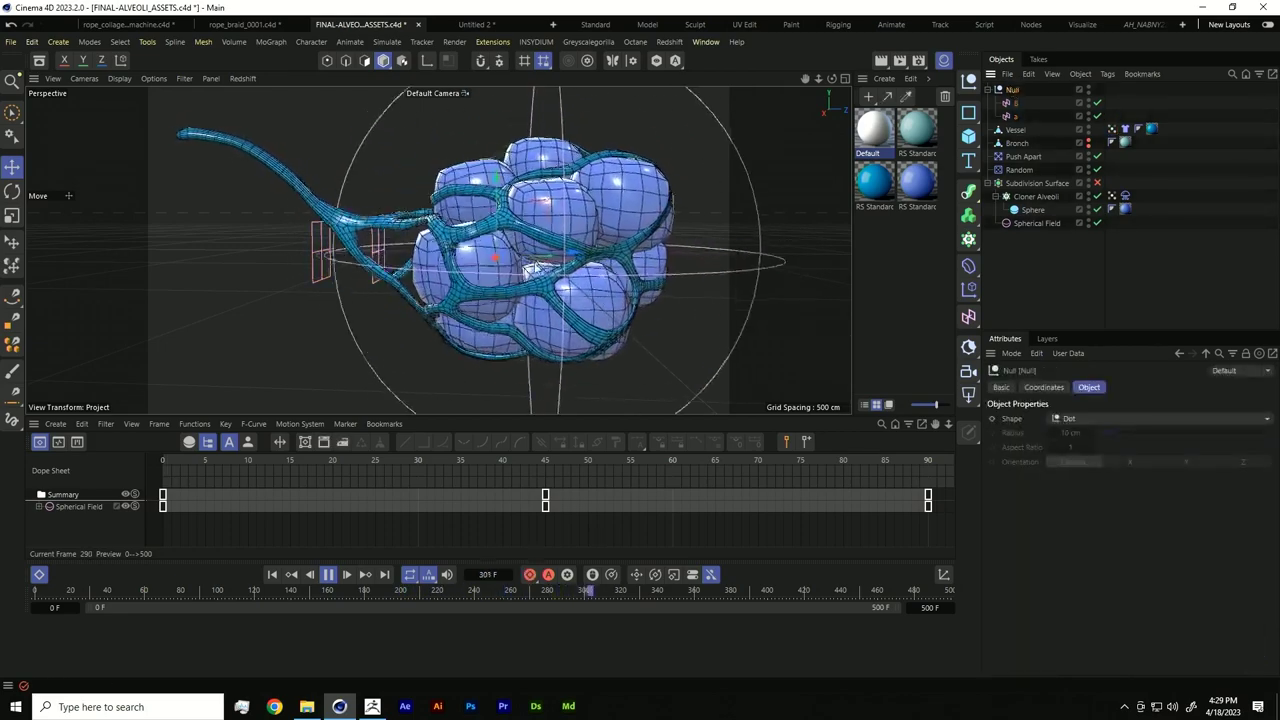
click(1111, 129)
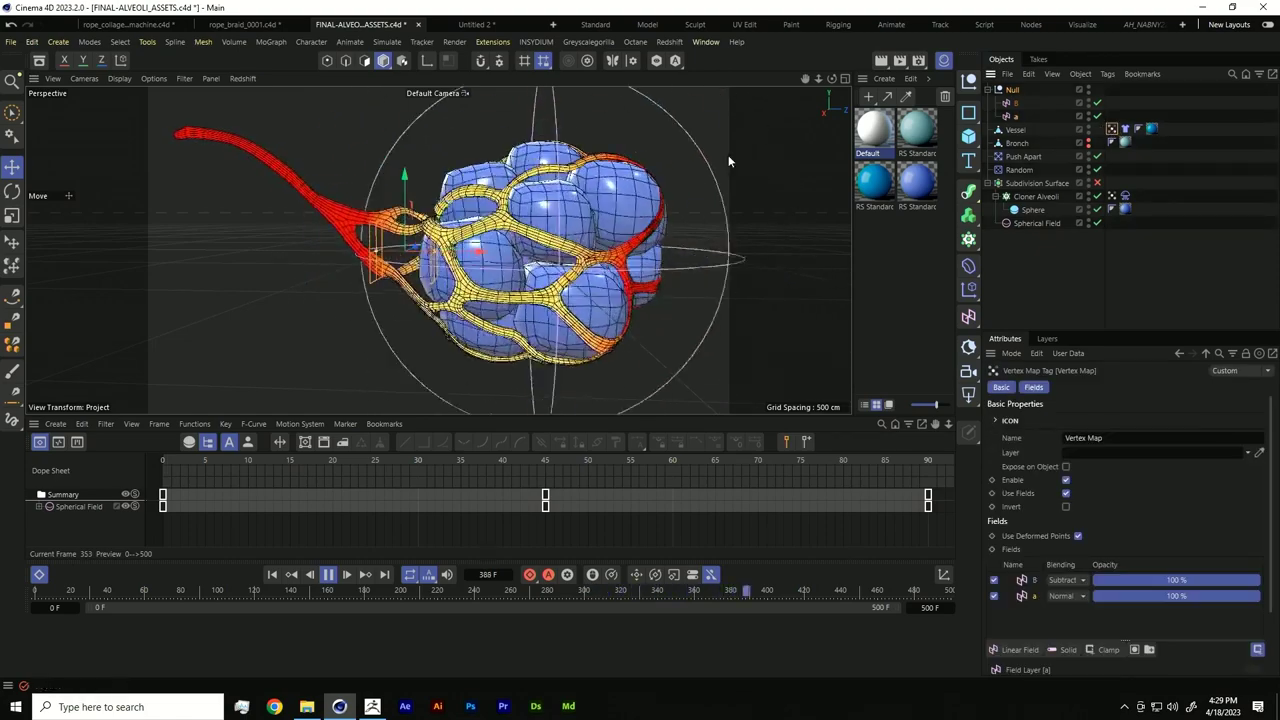
click(293, 576)
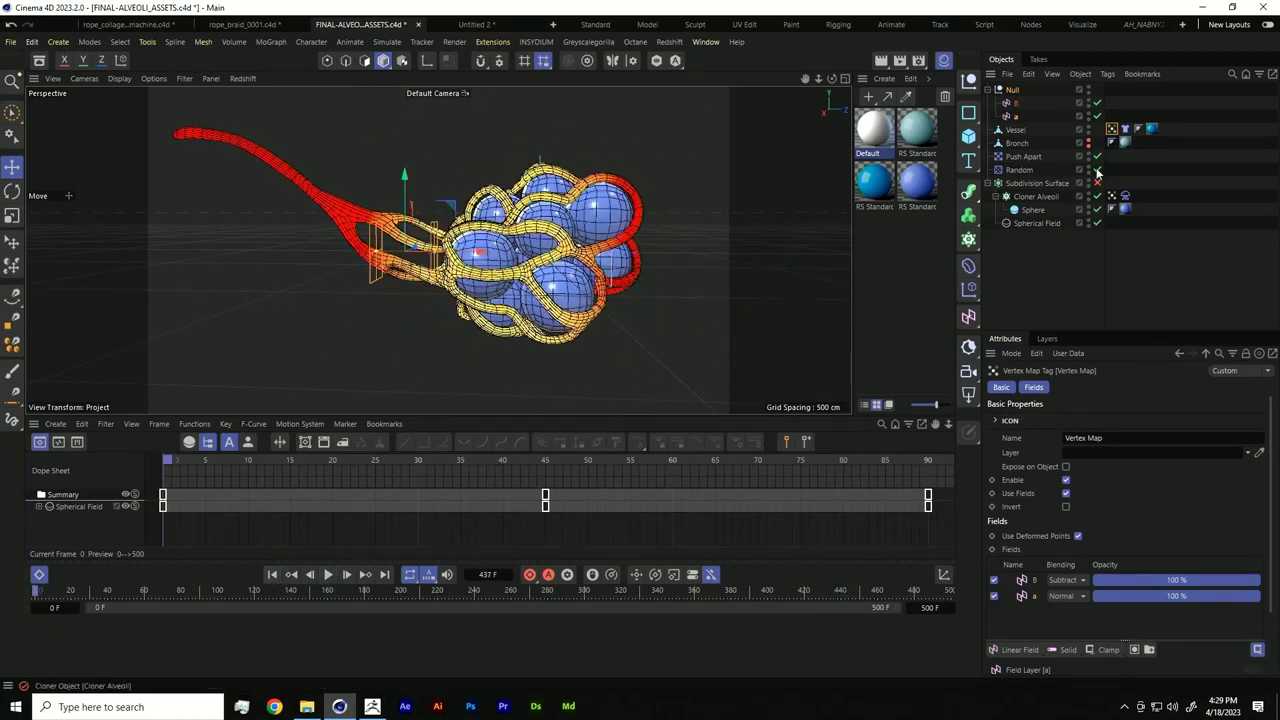
Step: Add a Connector simulation tag to Cloner Alveoli and view its Tag settings
right_click(1038, 200)
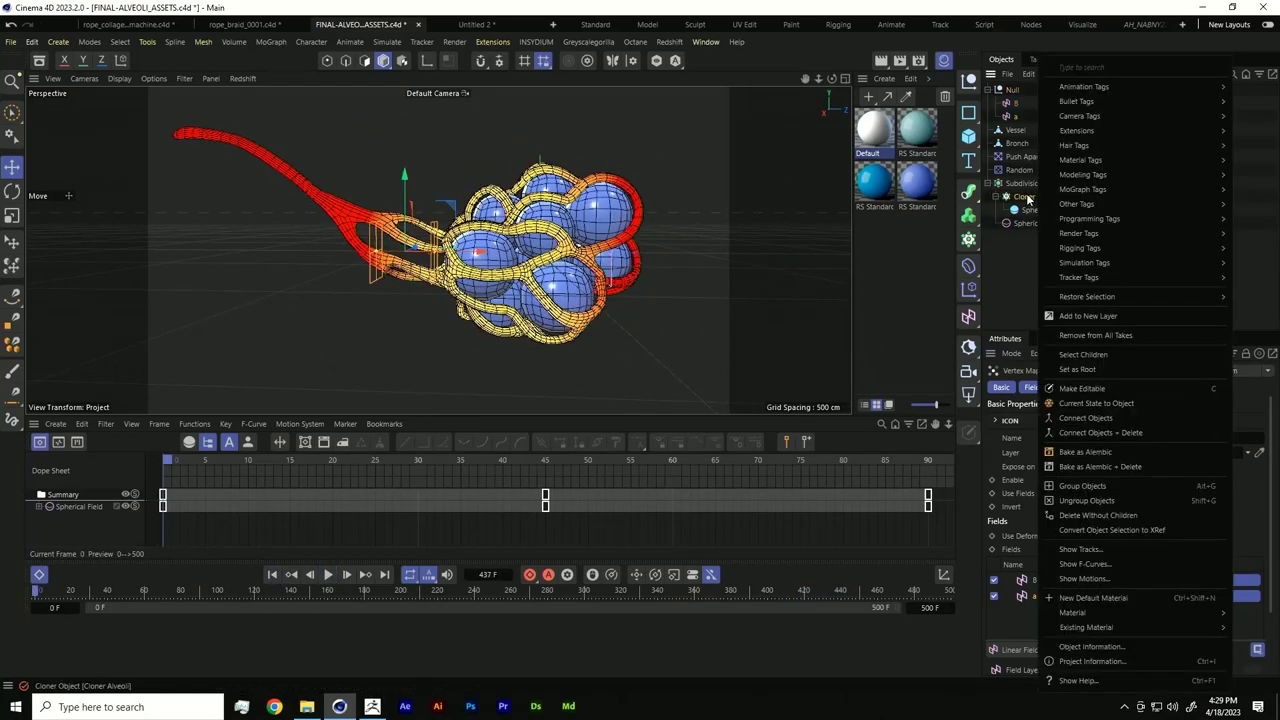
mouse_move(1090, 266)
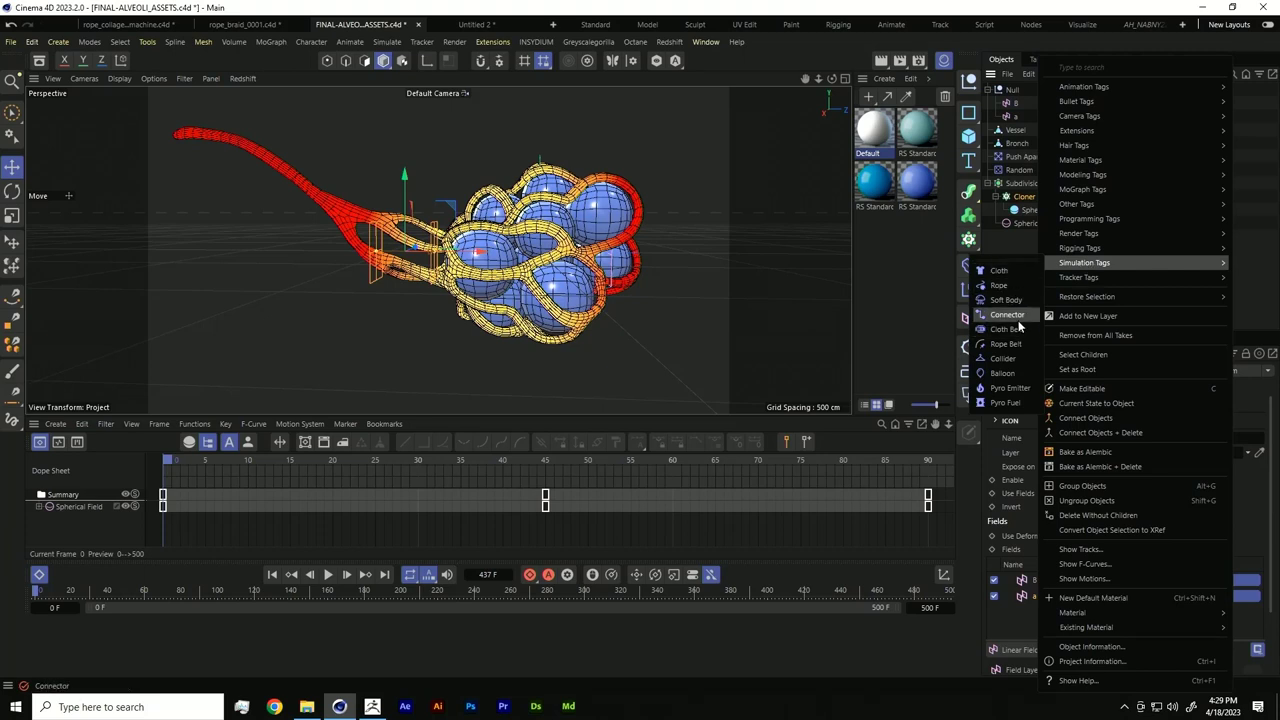
click(1008, 315)
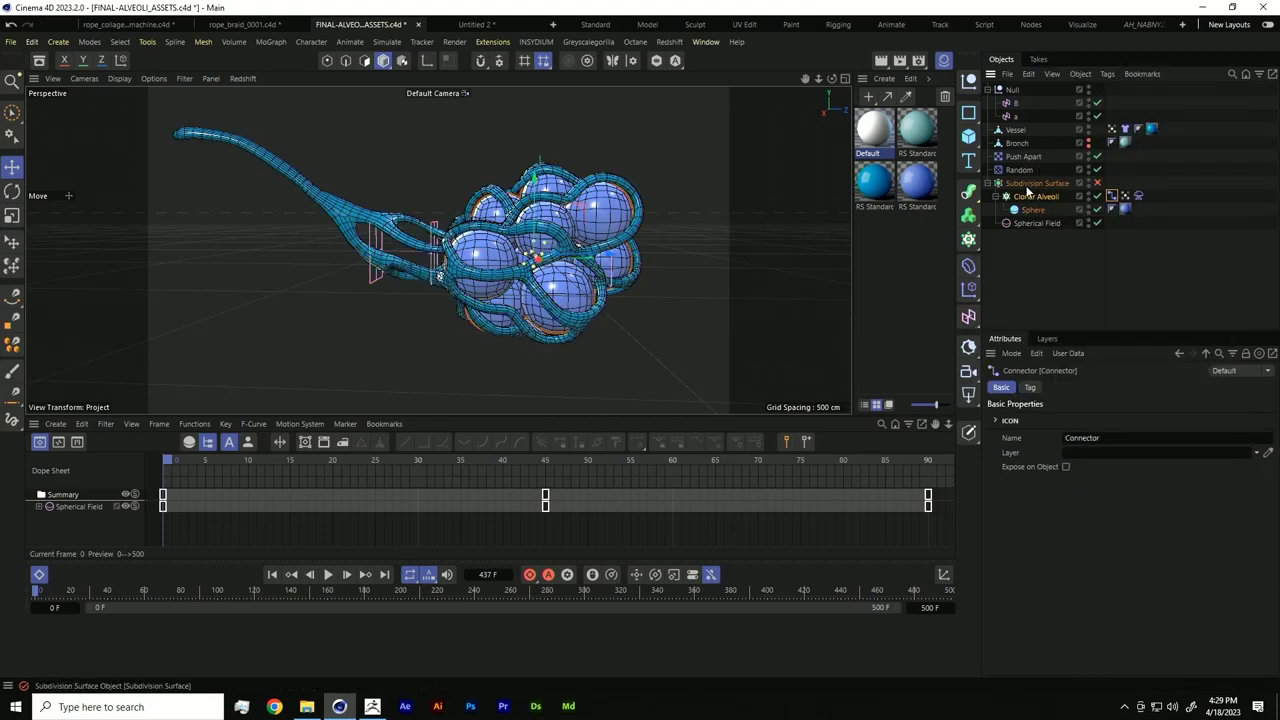
click(1030, 387)
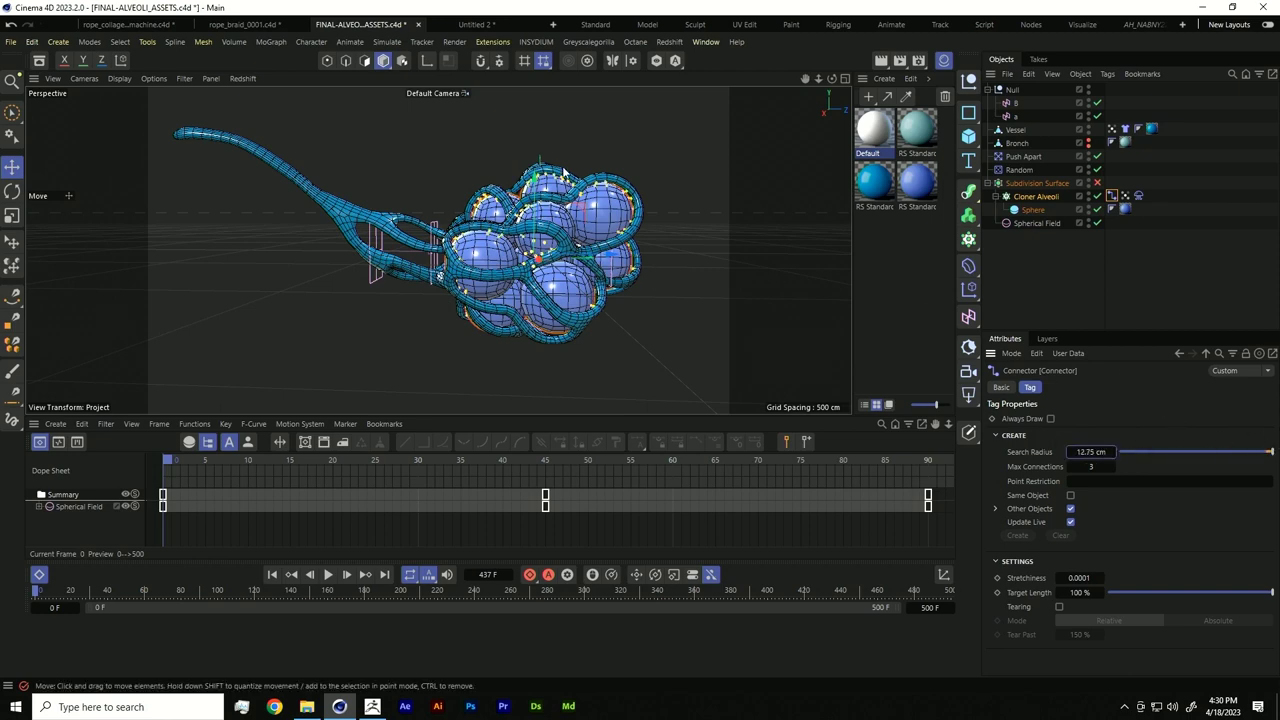
Step: Play the animation to check the connector network, then stop and rewind to the first frame
scroll(68, 195, up, 3)
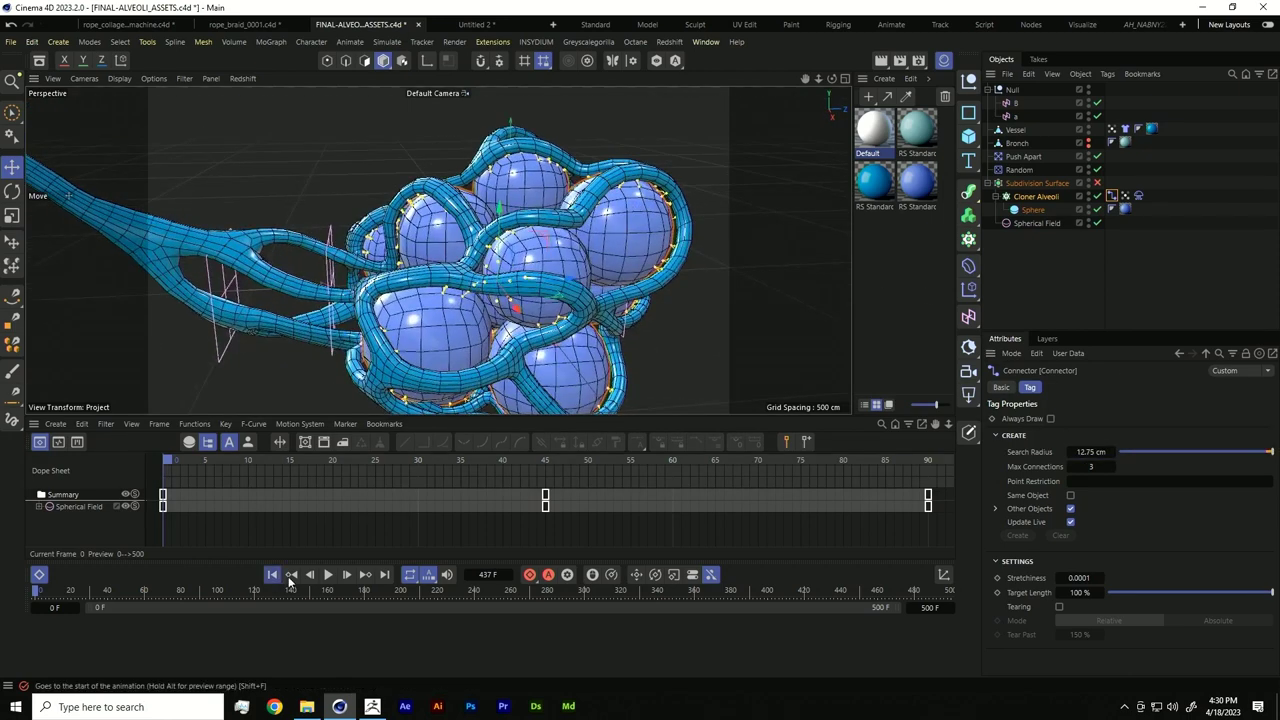
click(328, 574)
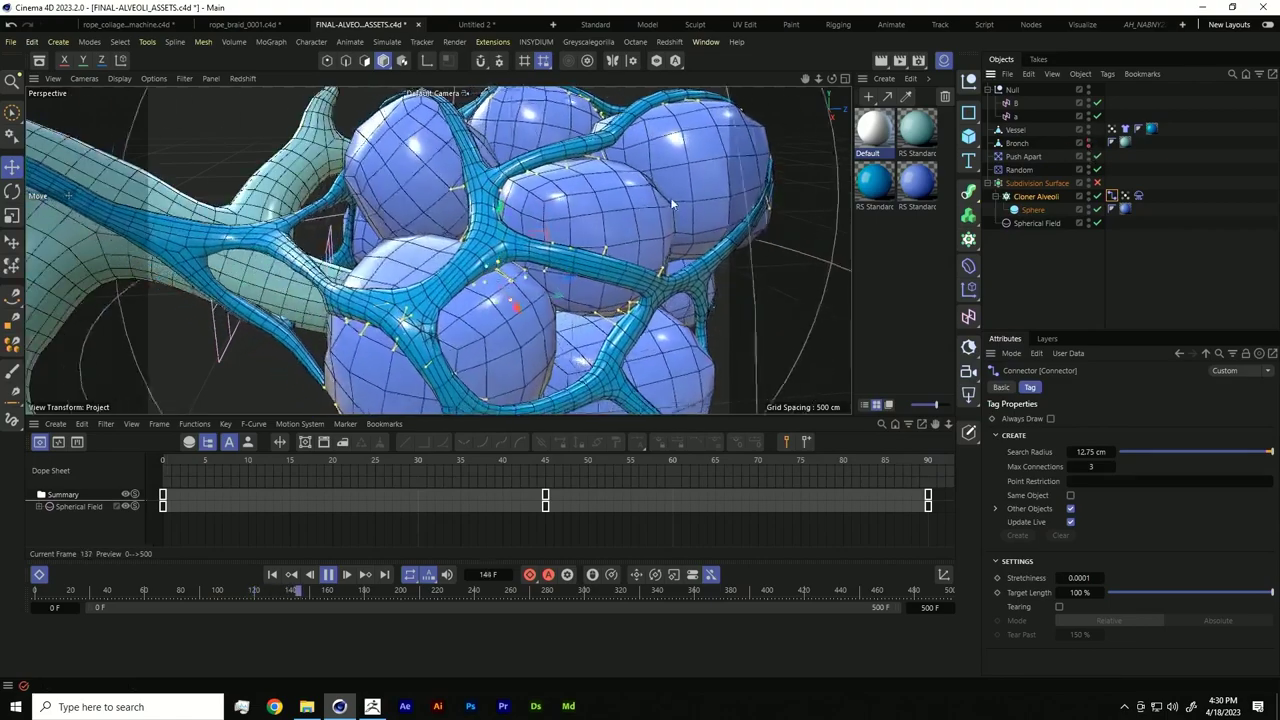
scroll(641, 201, down, 5)
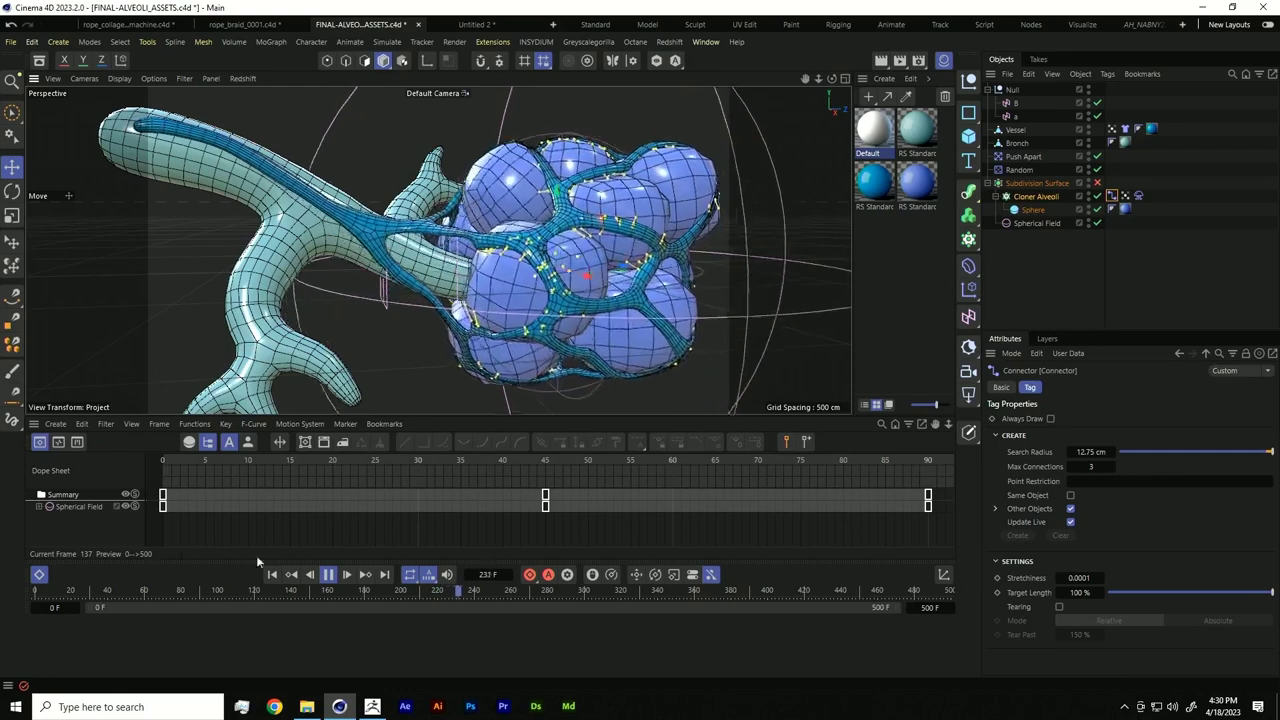
click(328, 574)
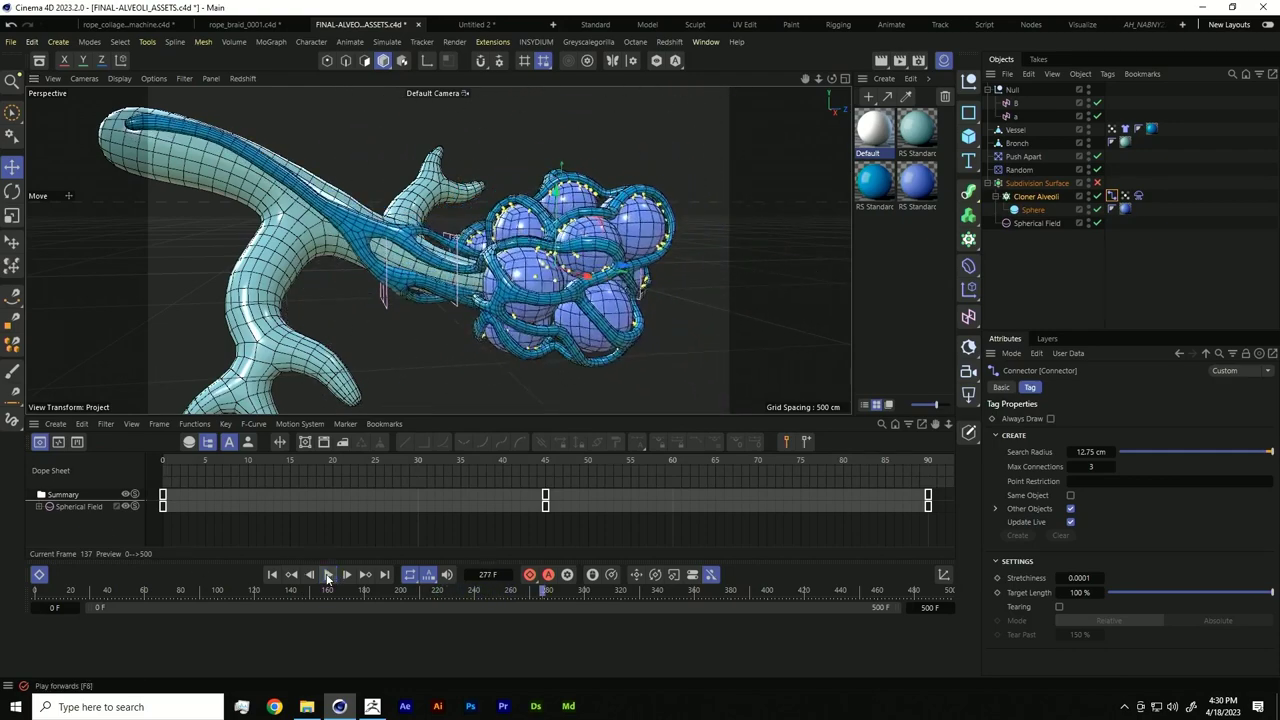
click(274, 574)
Step: Watch the New_alveoli reference video, close the player, and minimize File Explorer
click(307, 706)
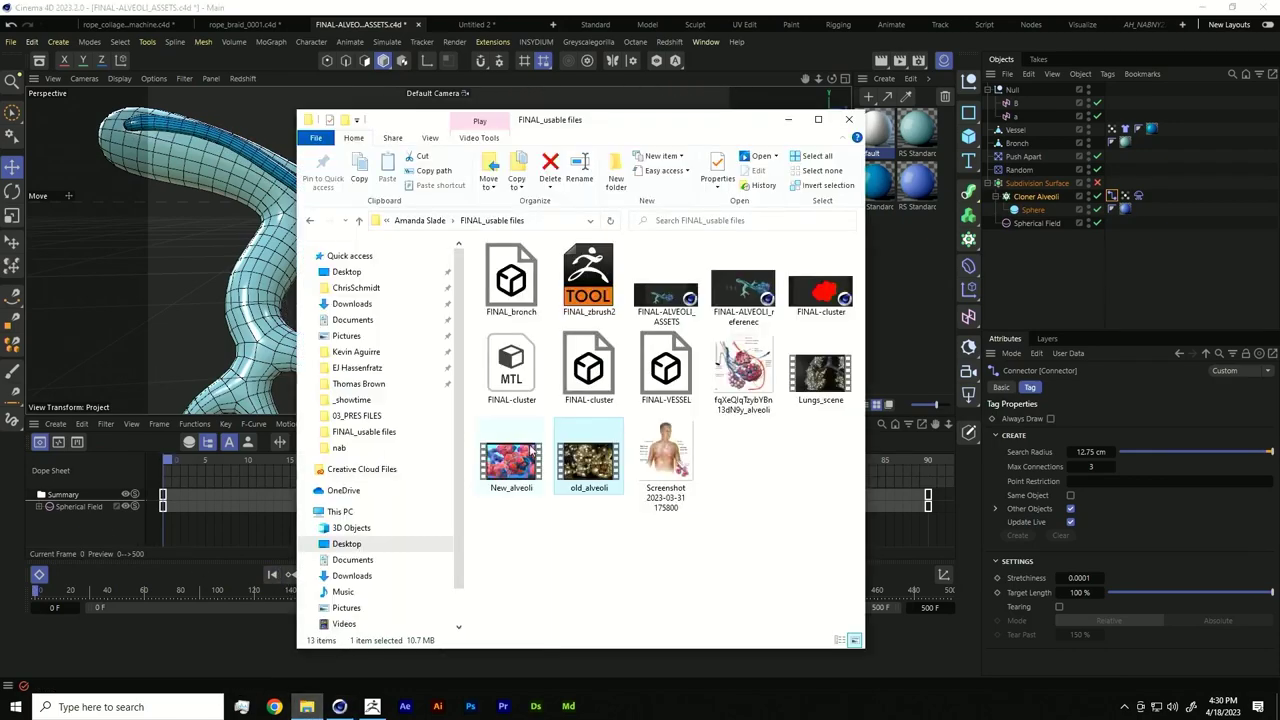
double_click(506, 470)
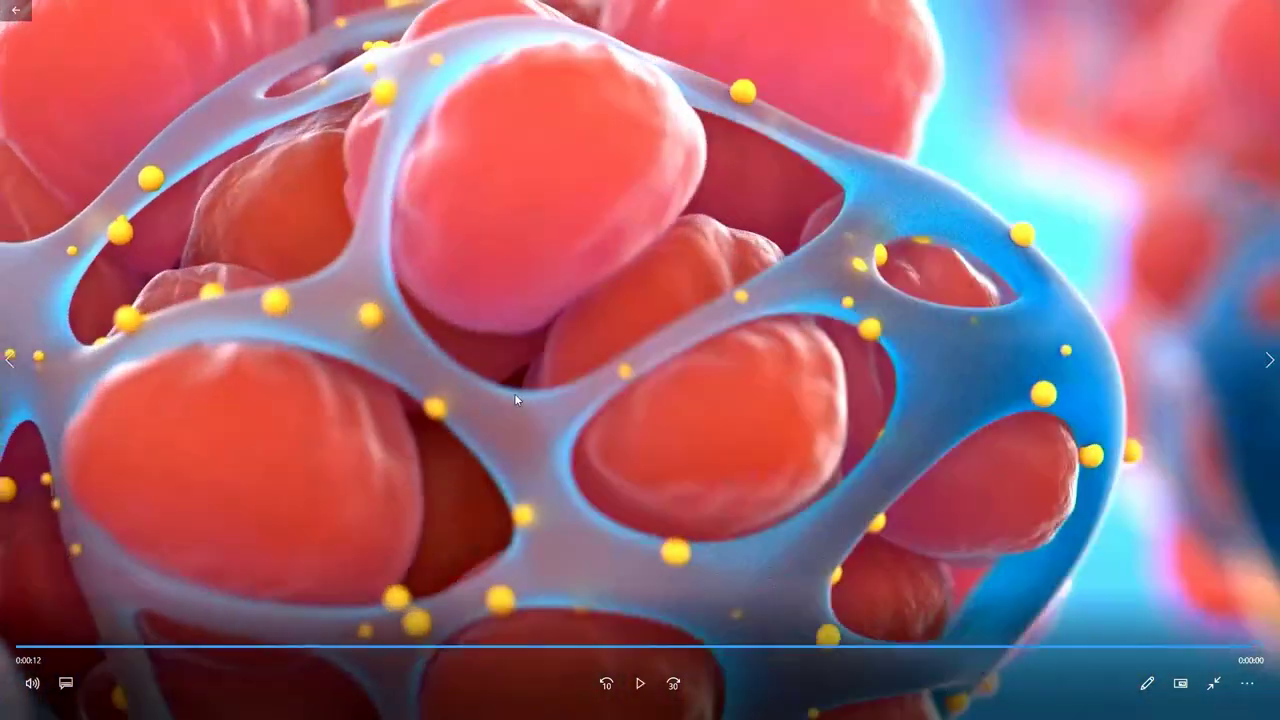
click(1213, 683)
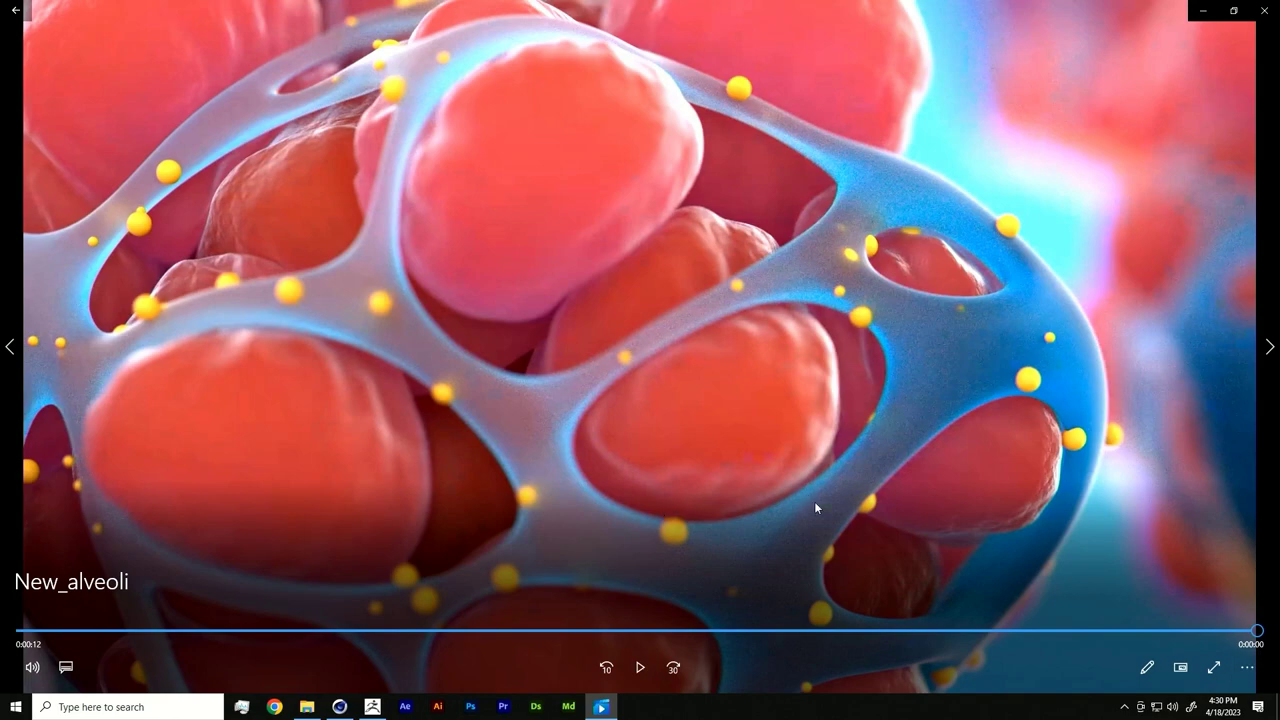
click(1262, 12)
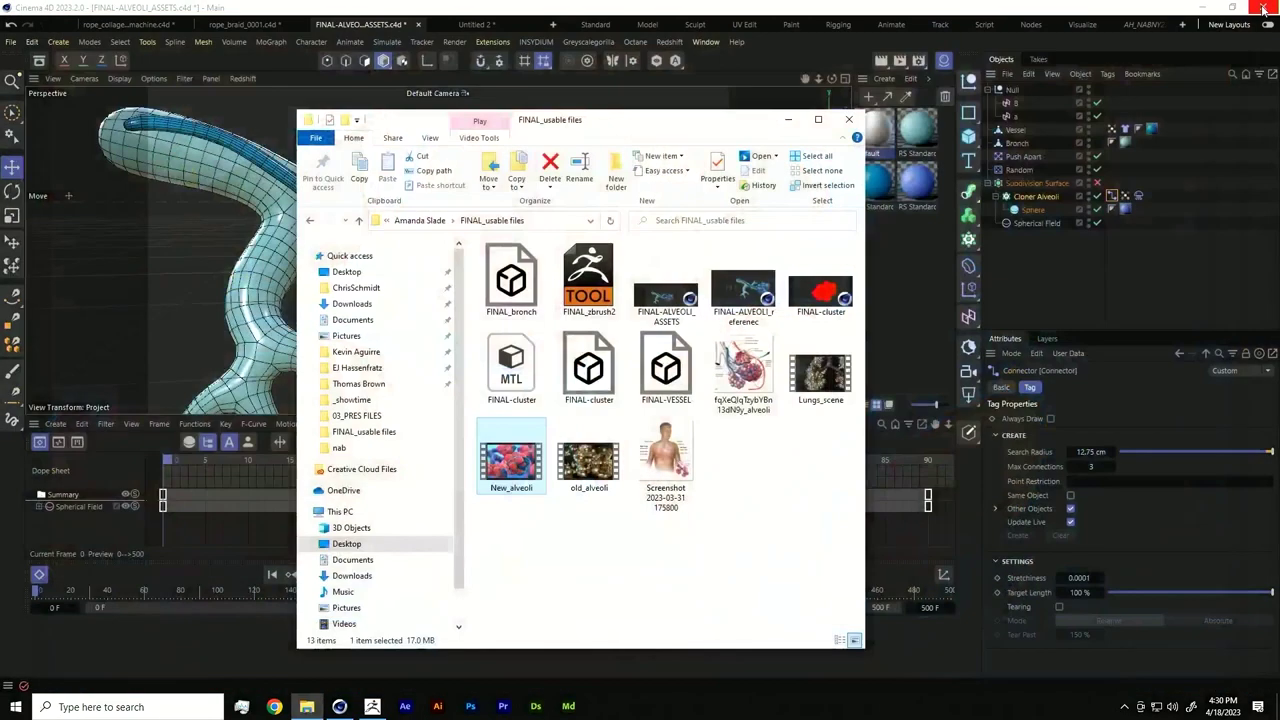
click(788, 121)
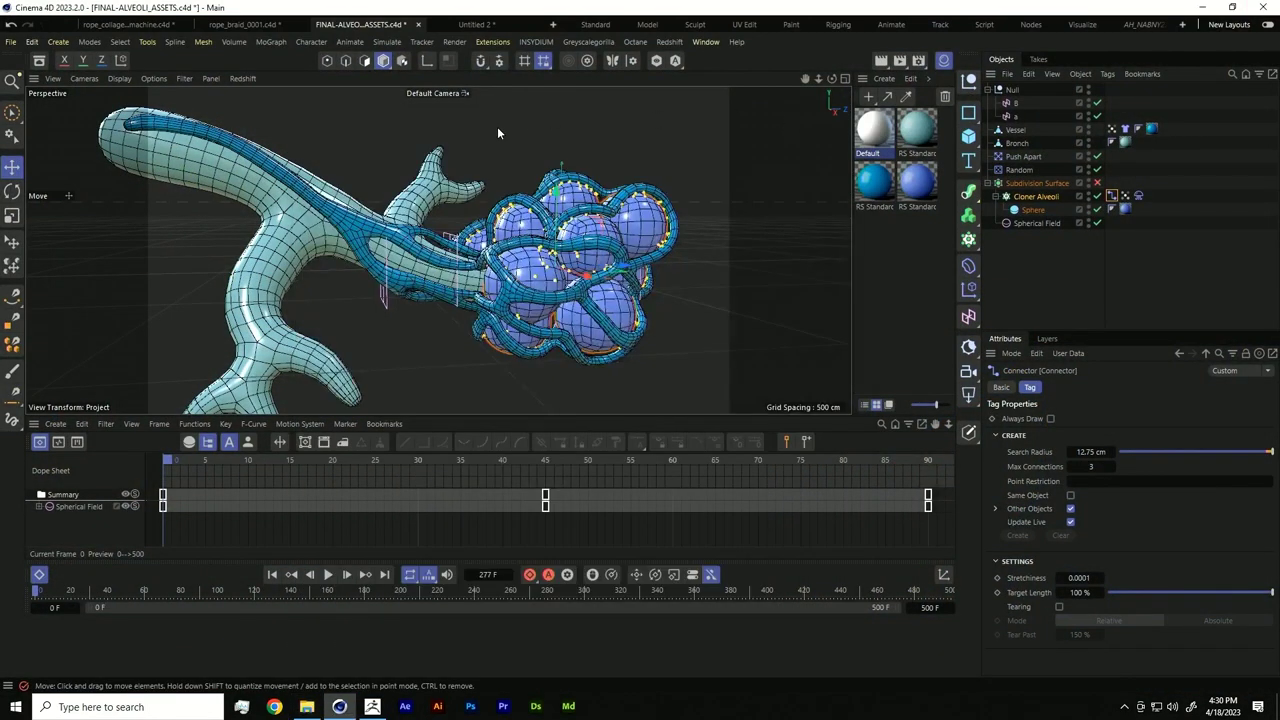